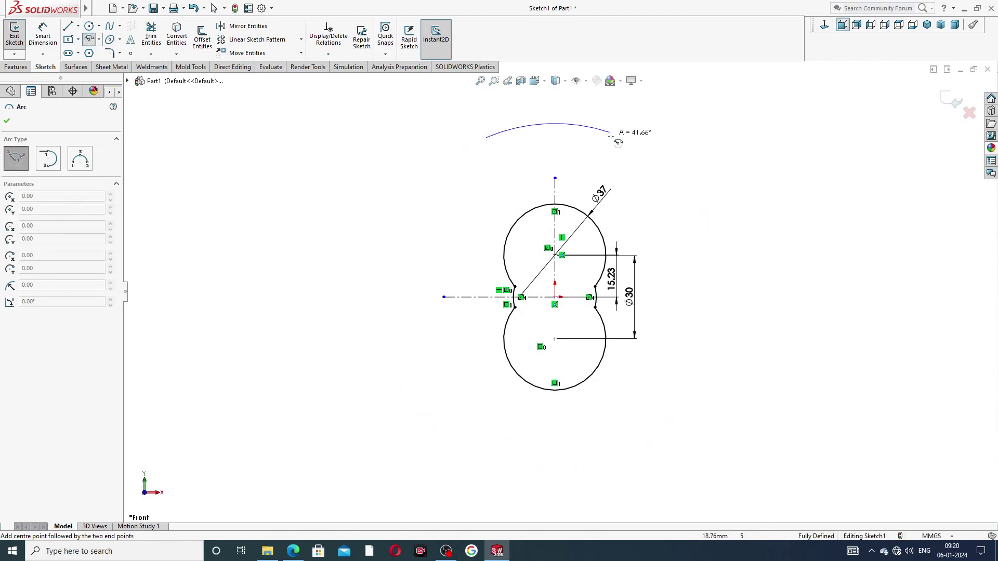
# Finish the origin-centred arc above the figure-eight profile, with a radius of about 63 mm and a sweep of about 50°
pyautogui.click(633, 142)
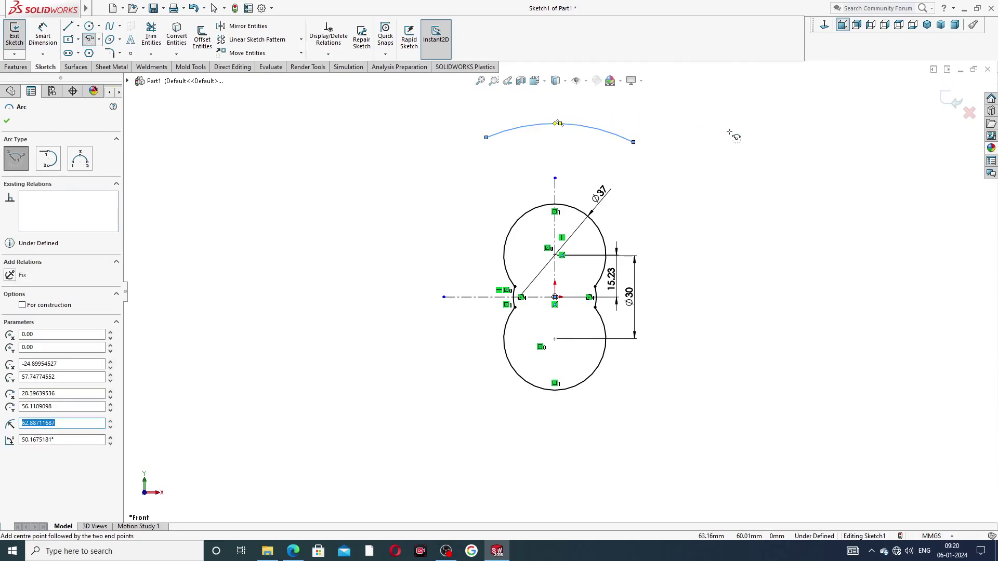
pyautogui.rightClick(726, 132)
pyautogui.click(748, 141)
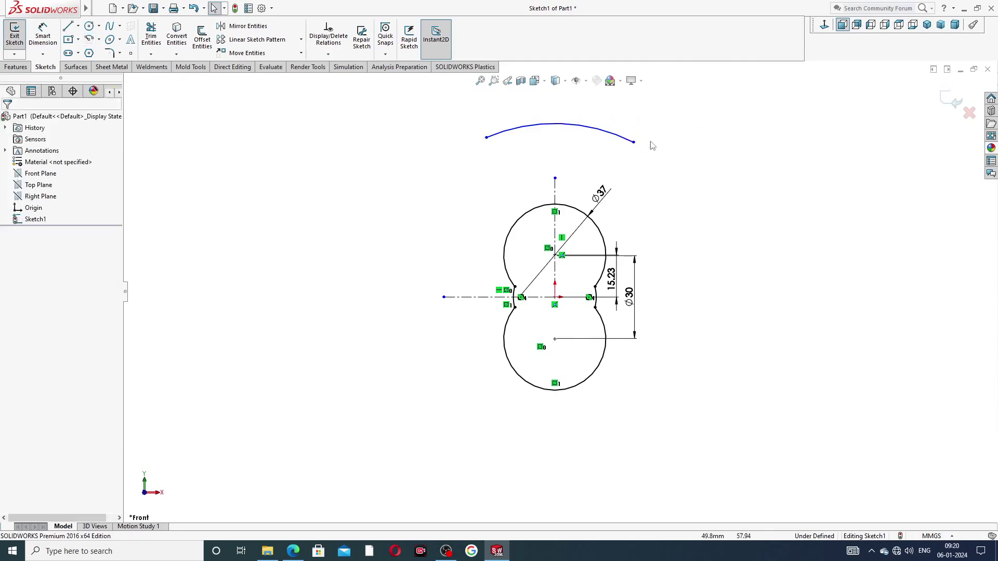
# Add a horizontal relation between the two endpoints of the upper arc
pyautogui.click(487, 139)
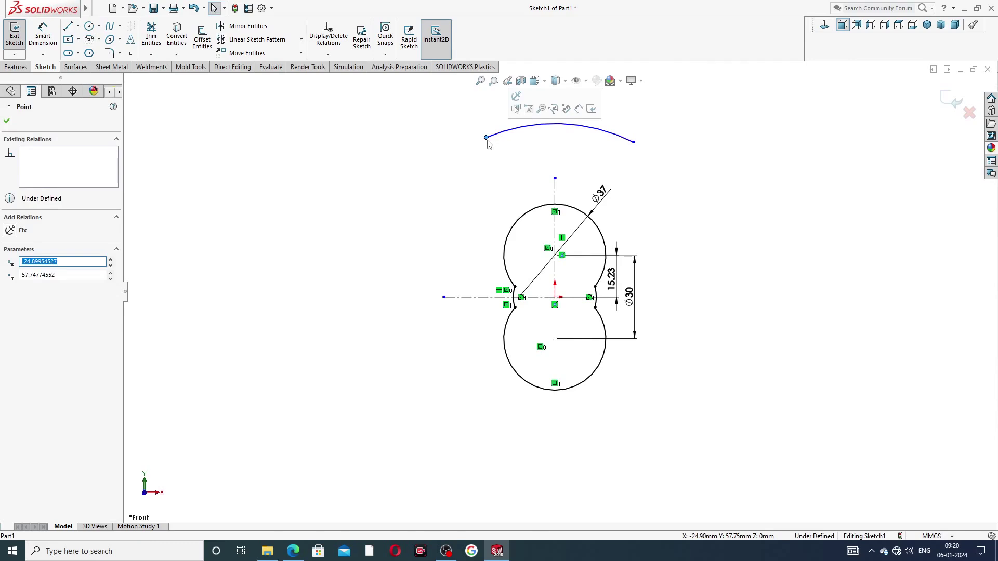
pyautogui.keyDown('ctrl'); pyautogui.click(634, 143); pyautogui.keyUp('ctrl')
pyautogui.click(664, 97)
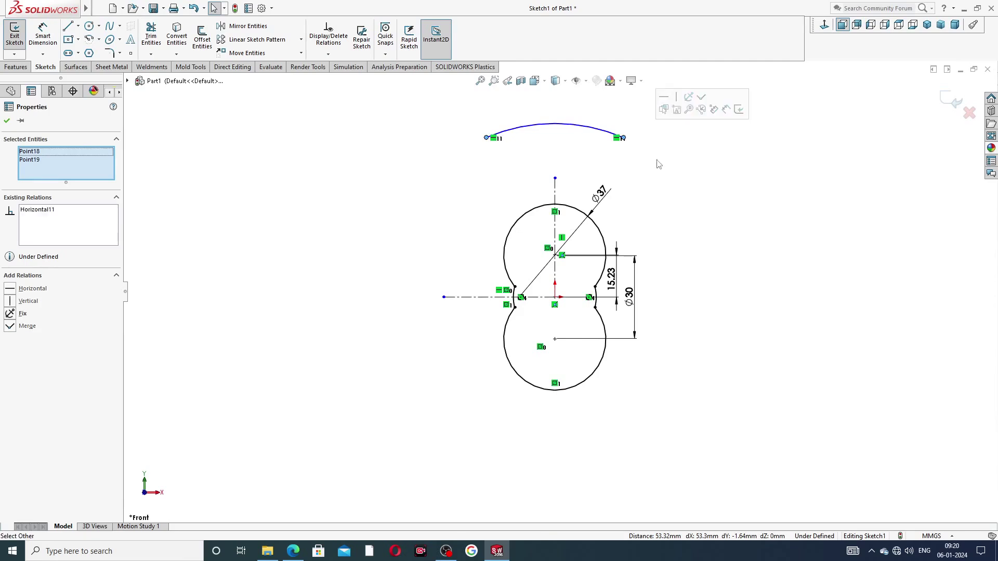
pyautogui.click(607, 151)
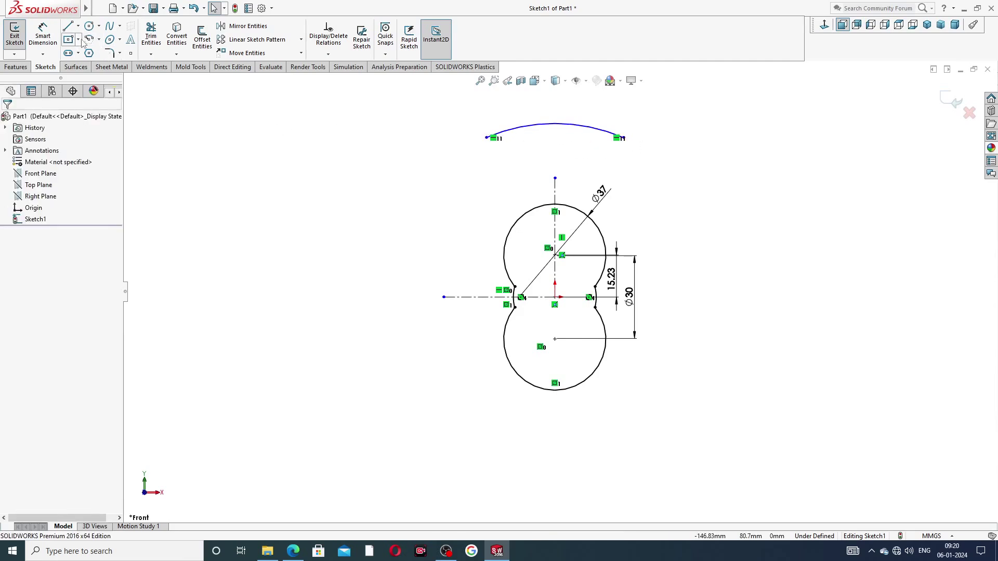
# Dimension the upper arc's radius as 50 mm
pyautogui.click(43, 35)
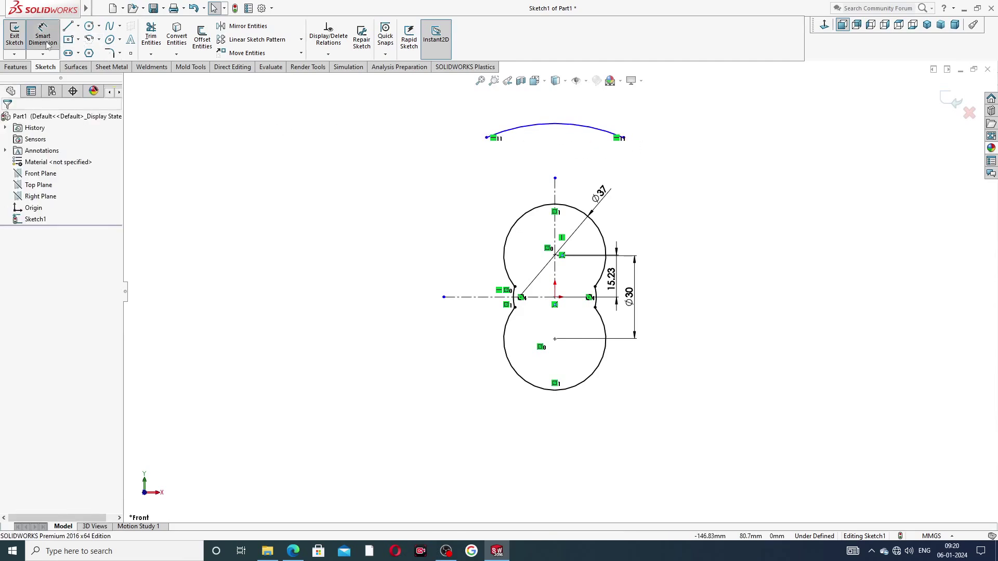
pyautogui.click(543, 124)
pyautogui.click(579, 110)
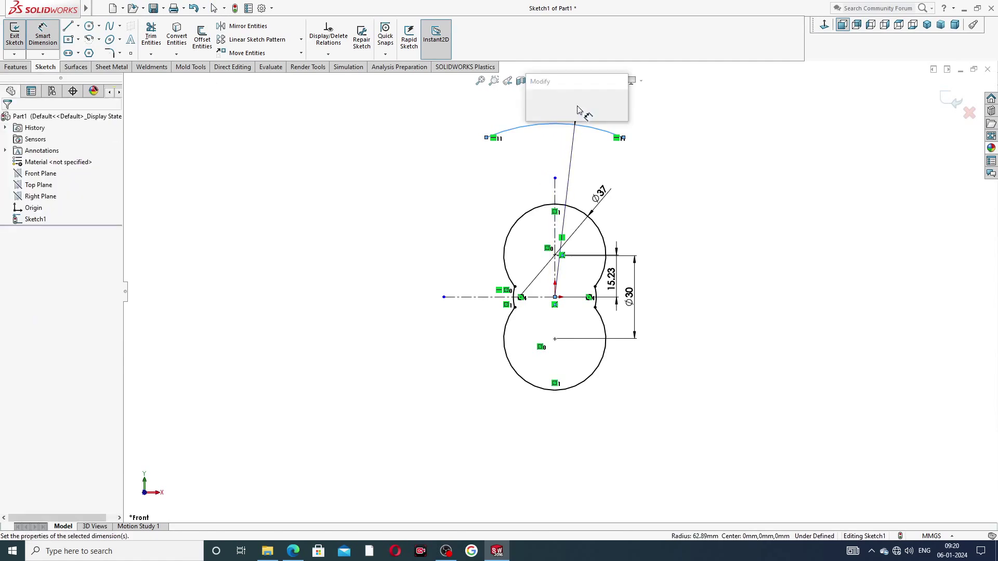
pyautogui.write('5')
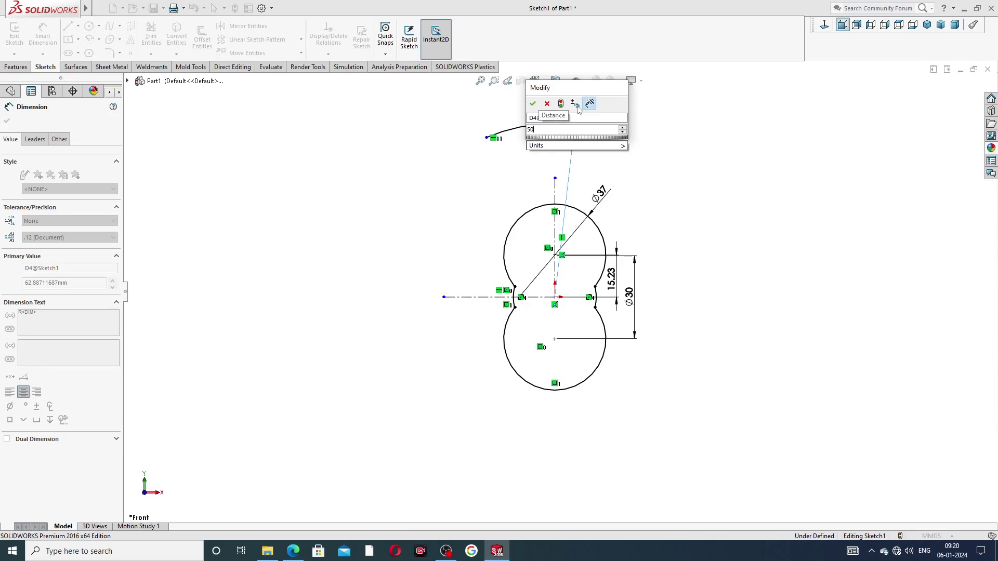
pyautogui.write('0')
pyautogui.press('Return')
pyautogui.rightClick(638, 122)
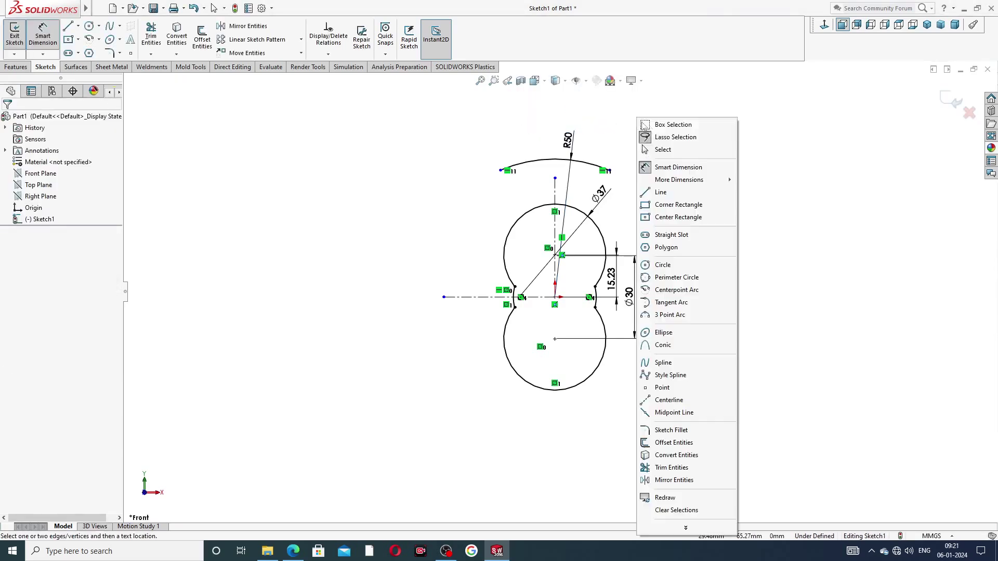
pyautogui.click(673, 152)
# Sketch a circle of about 3.6 mm radius directly below the left endpoint of the R50 arc
pyautogui.scroll(-2, 563, 179)
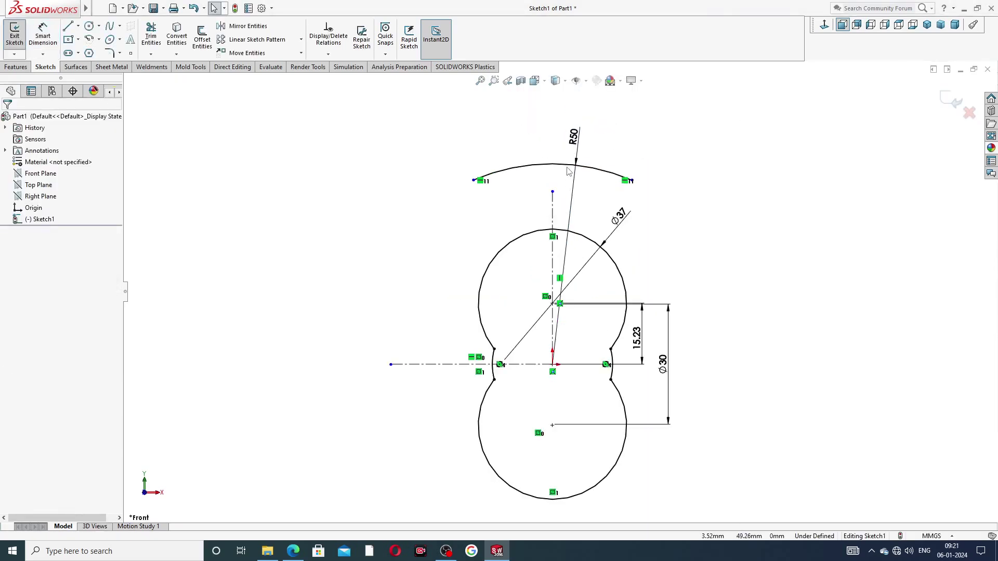
pyautogui.click(89, 26)
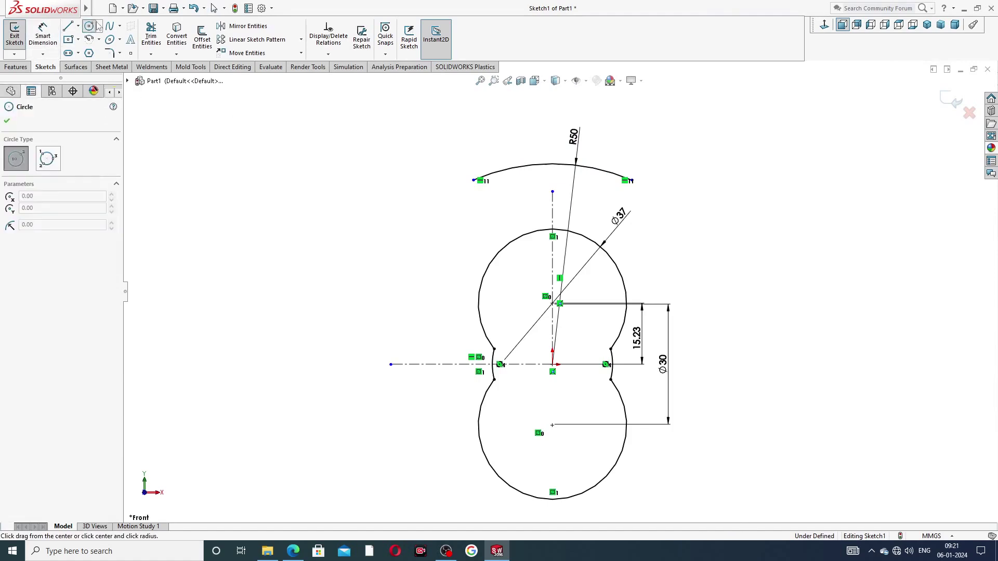
pyautogui.click(473, 218)
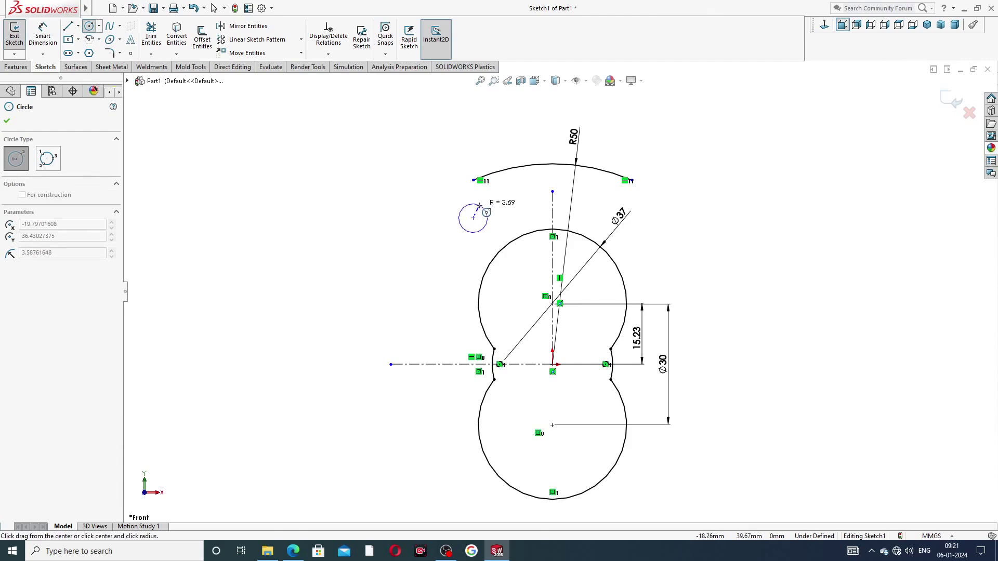
pyautogui.click(487, 219)
pyautogui.rightClick(510, 194)
pyautogui.click(528, 202)
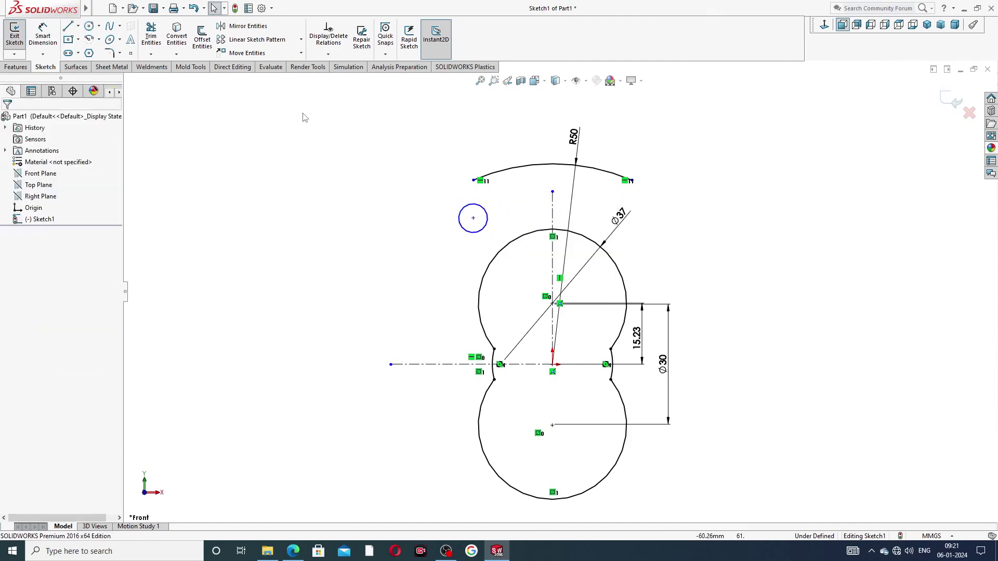
# Sketch a second circle of about 2 mm radius directly below the right endpoint of the R50 arc
pyautogui.click(99, 26)
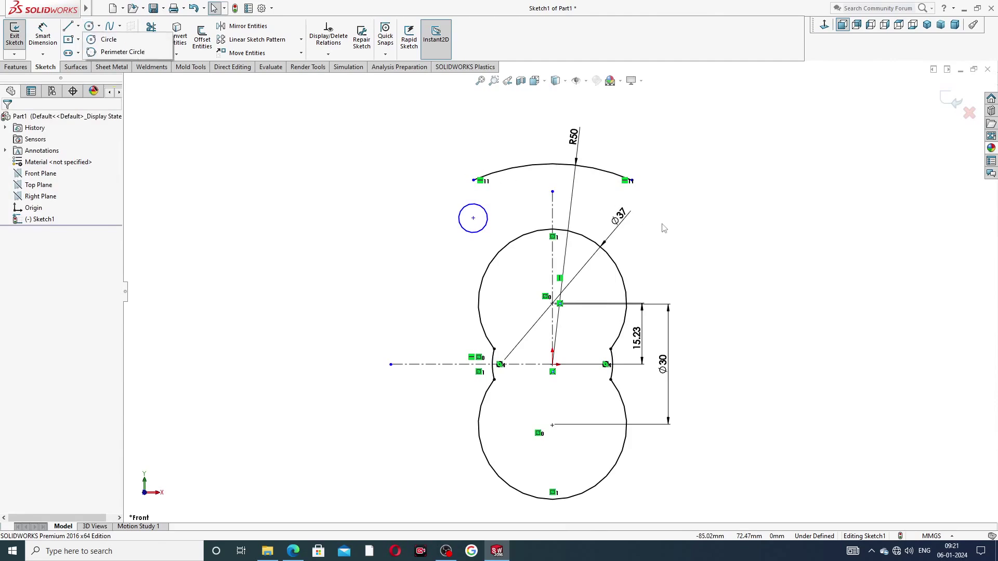
pyautogui.click(108, 39)
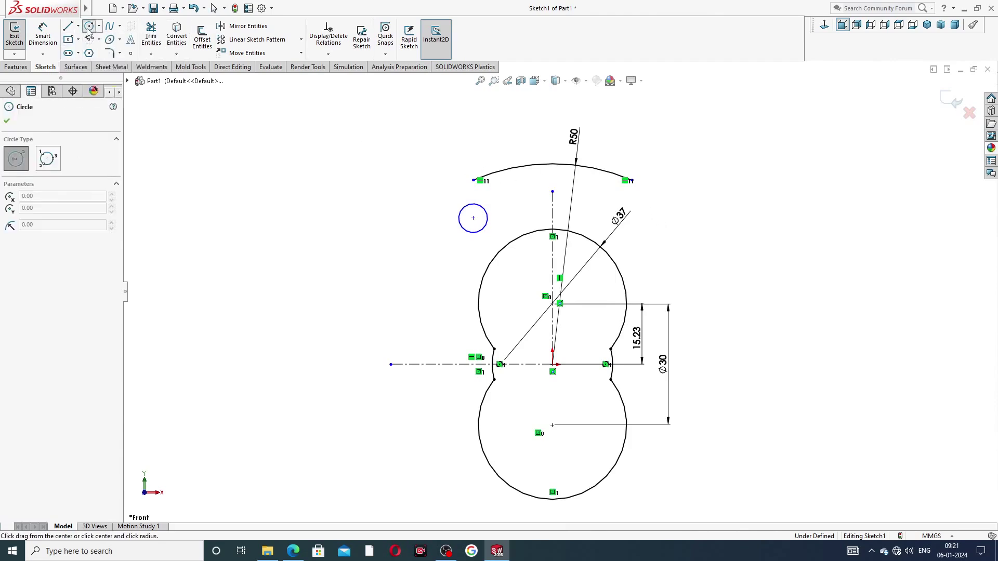
pyautogui.scroll(-5, 647, 188)
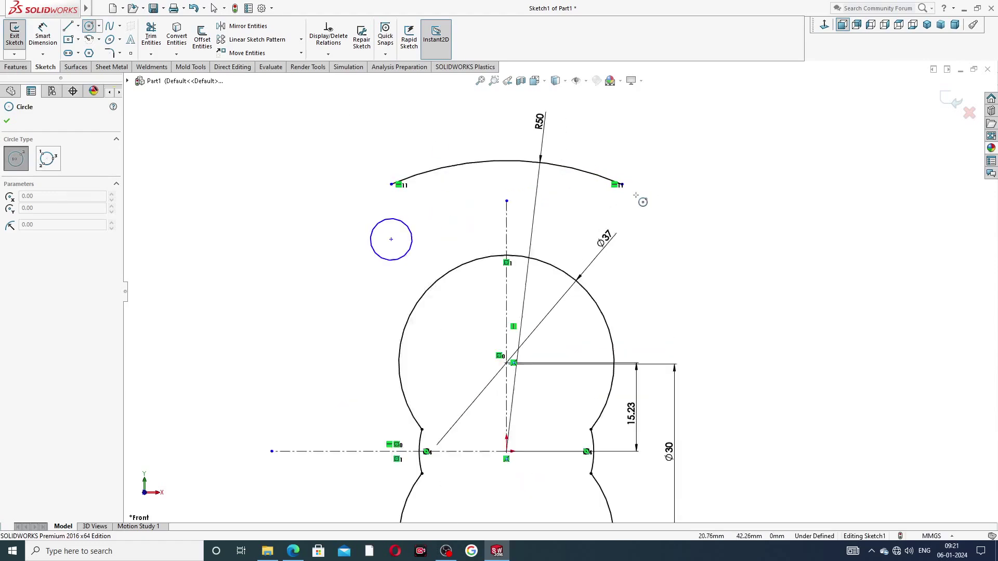
pyautogui.click(607, 225)
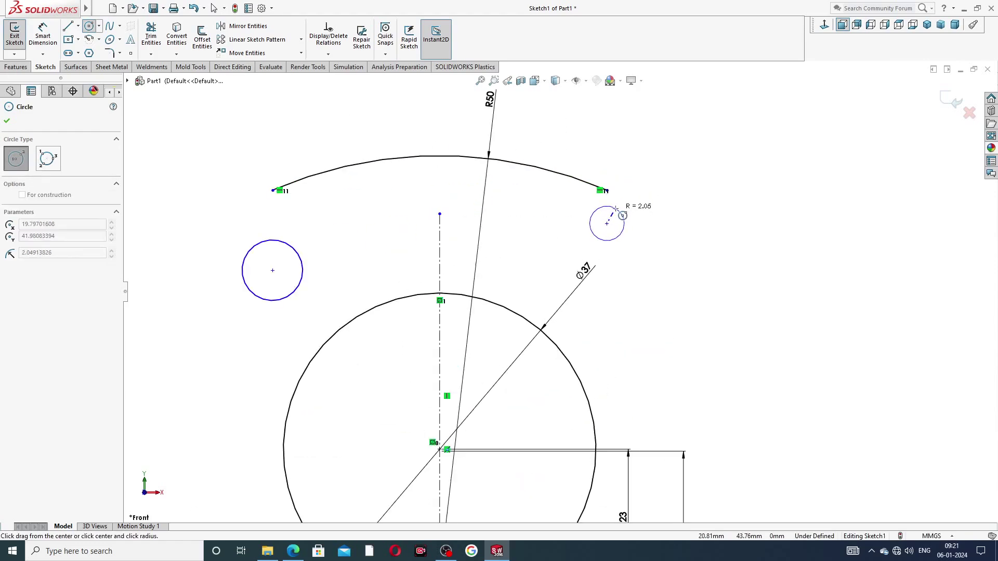
pyautogui.click(624, 224)
pyautogui.rightClick(686, 165)
pyautogui.click(708, 174)
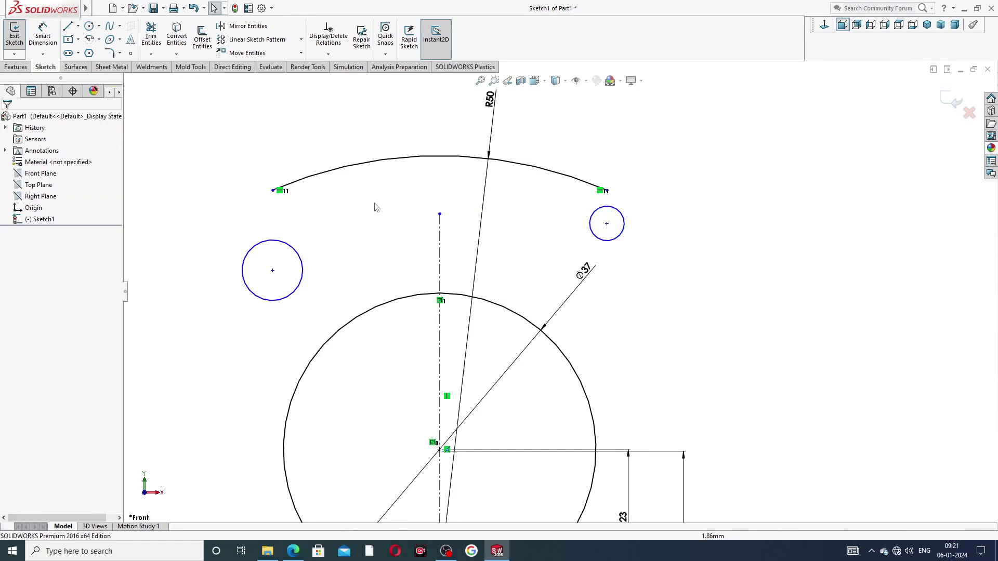
# Make the two small circles equal in size
pyautogui.click(299, 253)
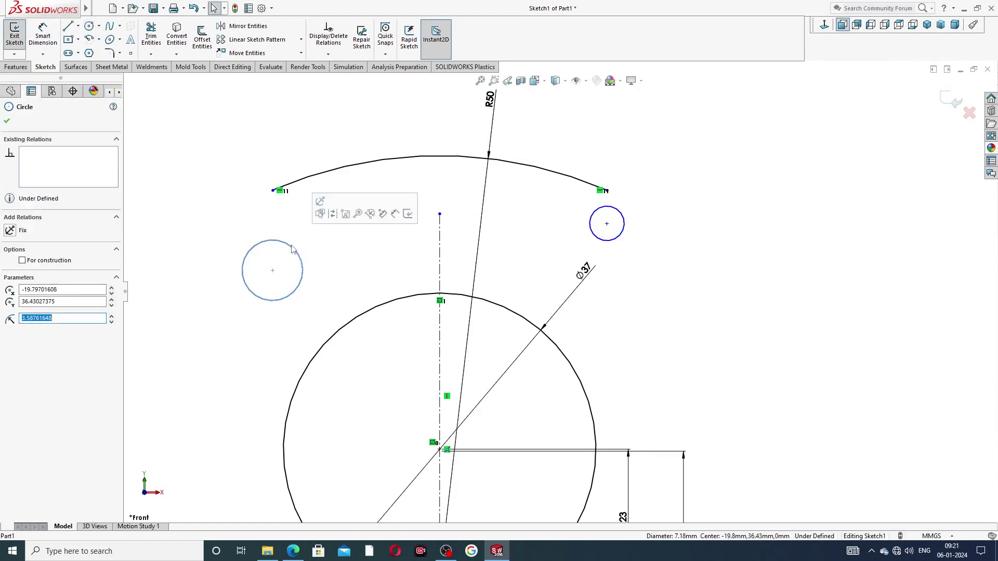
pyautogui.keyDown('ctrl'); pyautogui.click(624, 231); pyautogui.keyUp('ctrl')
pyautogui.click(692, 187)
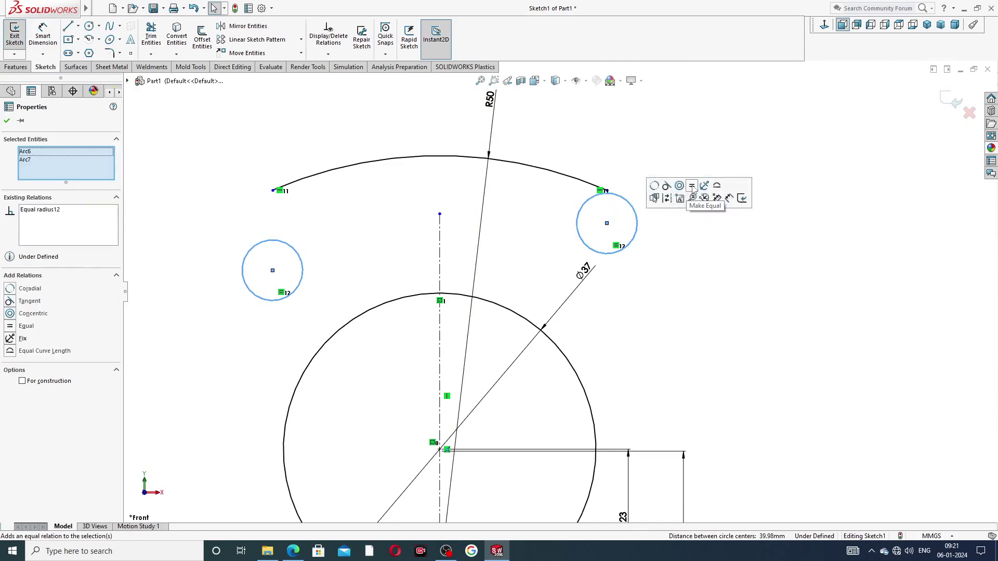
pyautogui.click(517, 222)
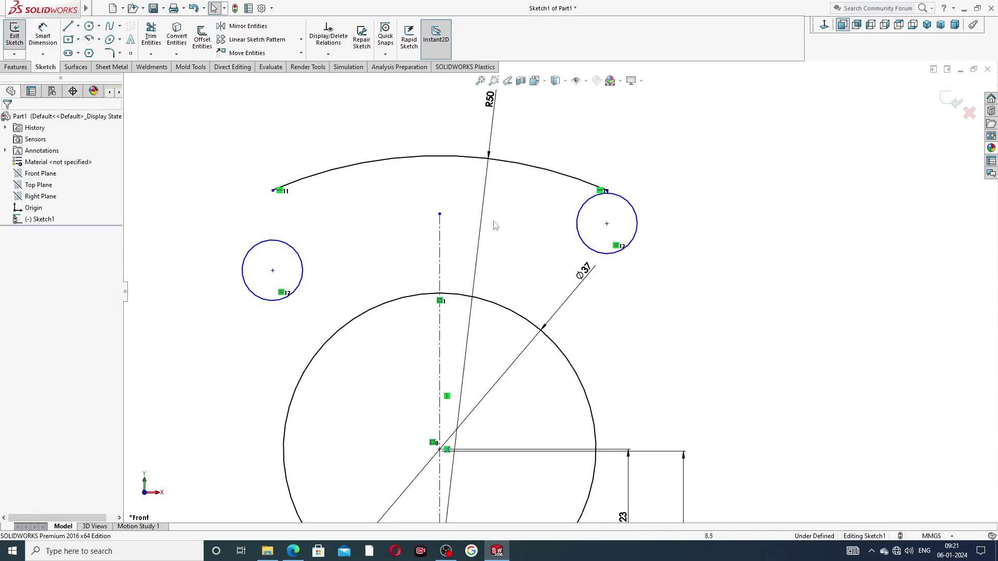
# Align the centres of the two small circles with a horizontal relation
pyautogui.click(272, 271)
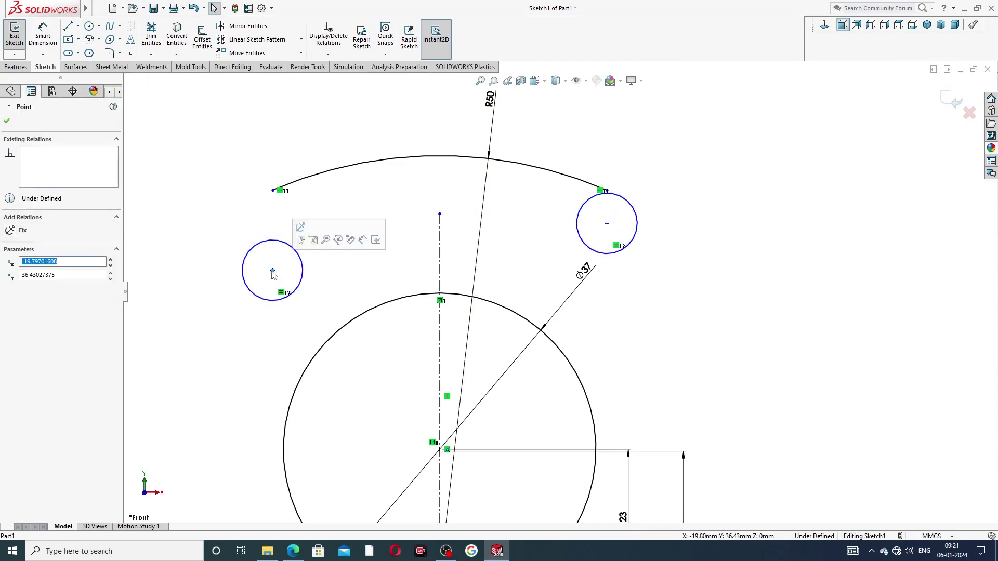
pyautogui.keyDown('ctrl'); pyautogui.click(607, 224); pyautogui.keyUp('ctrl')
pyautogui.click(636, 179)
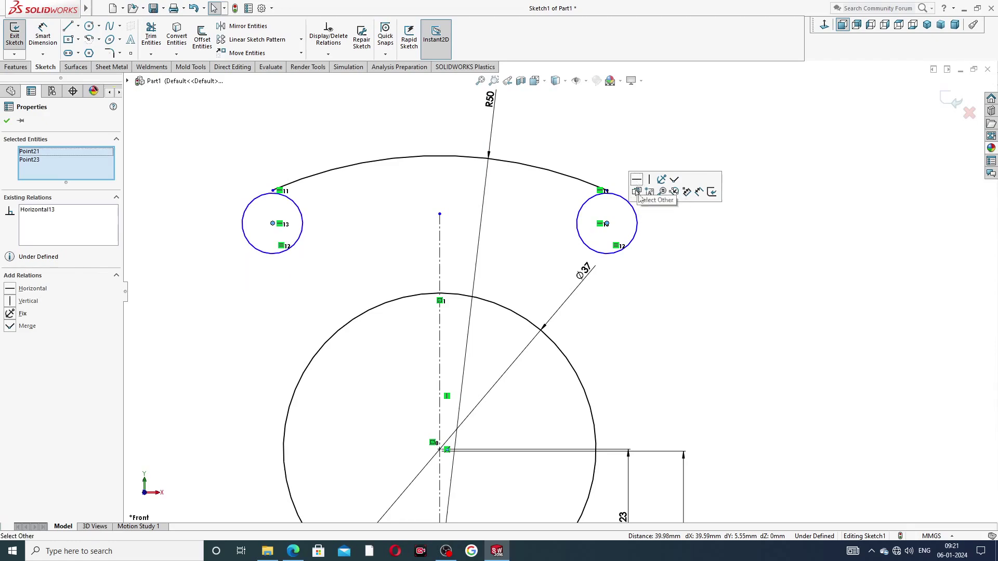
pyautogui.click(636, 148)
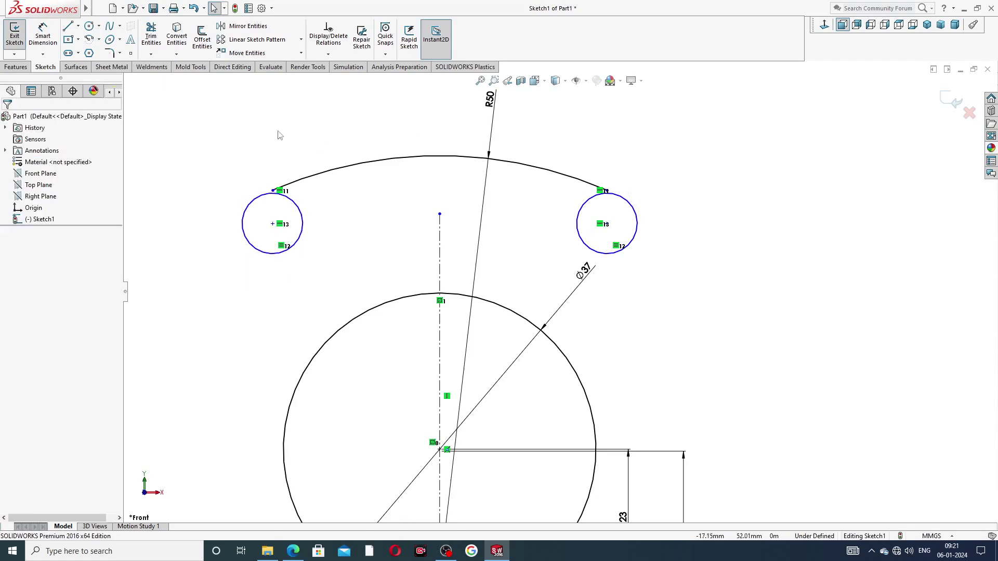
# Dimension the left small circle's diameter as 10.2 mm
pyautogui.click(43, 36)
pyautogui.click(264, 200)
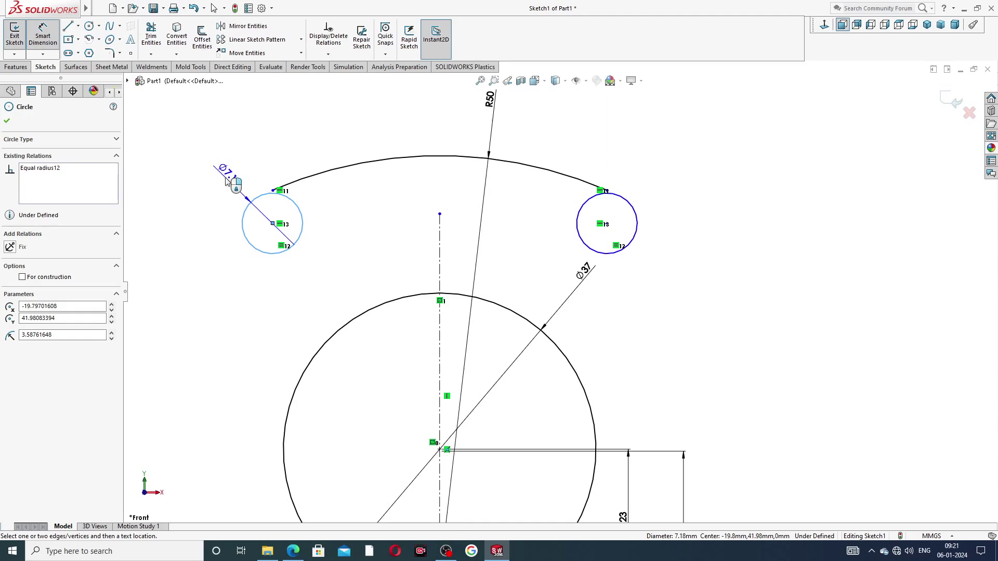
pyautogui.click(214, 180)
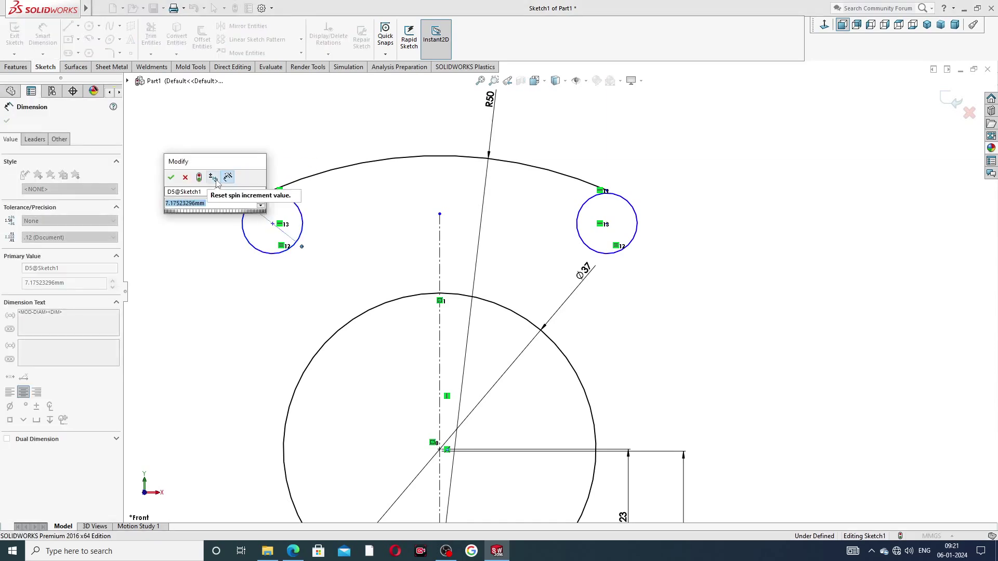
pyautogui.write('10.')
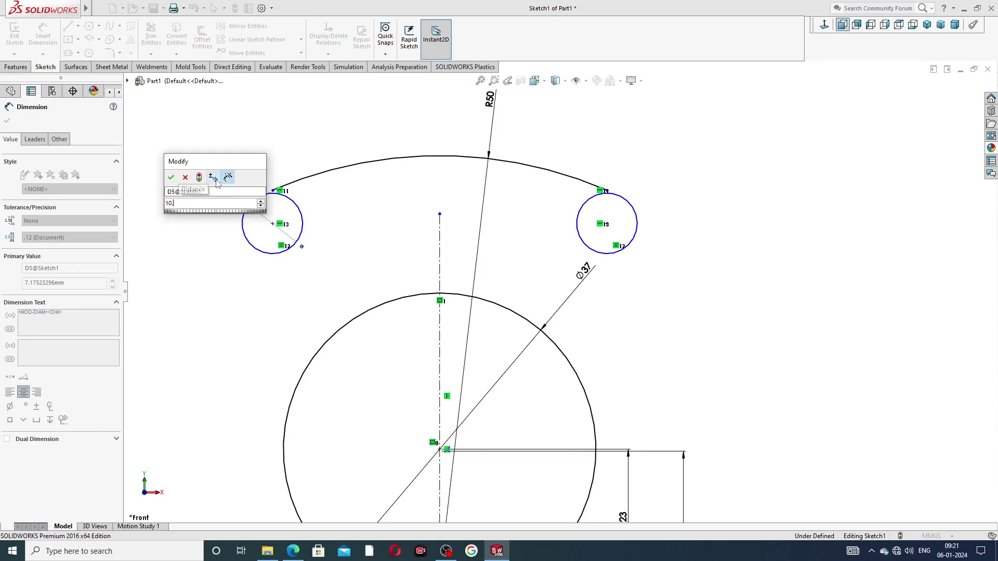
pyautogui.write('2')
pyautogui.press('Return')
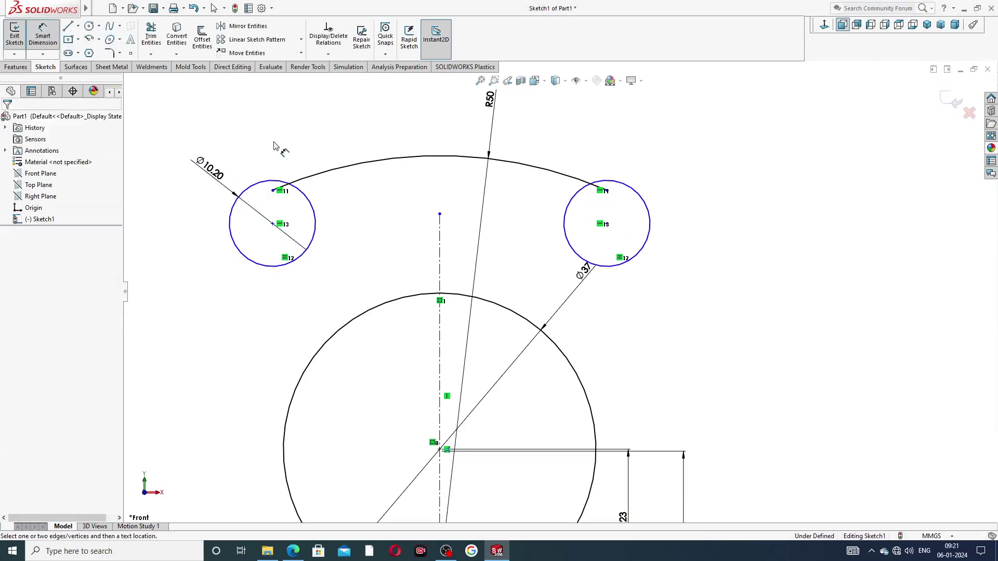
# Dimension the vertical distance from the left small circle's centre to the horizontal centerline as 29.5 mm
pyautogui.scroll(3, 354, 226)
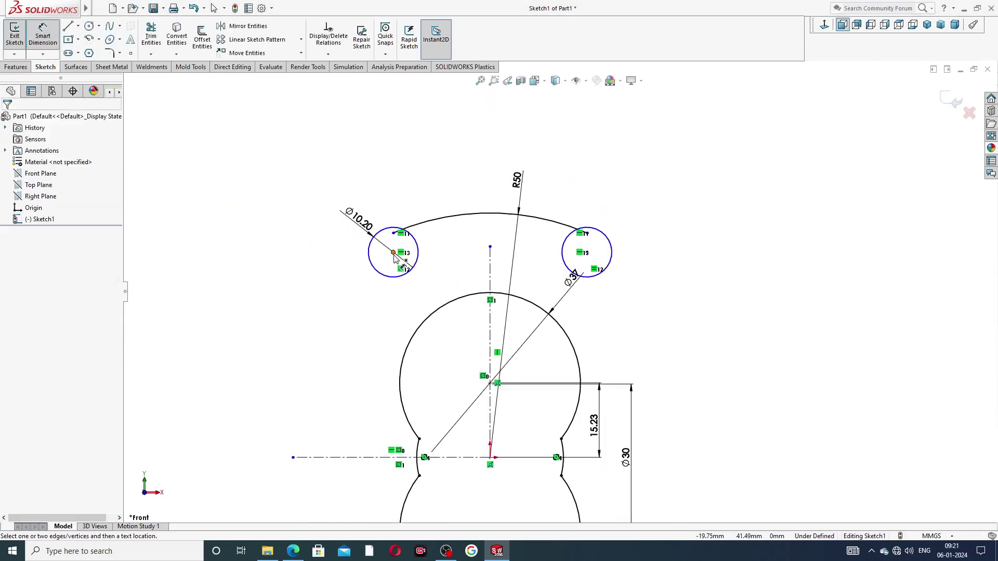
pyautogui.click(393, 254)
pyautogui.click(365, 458)
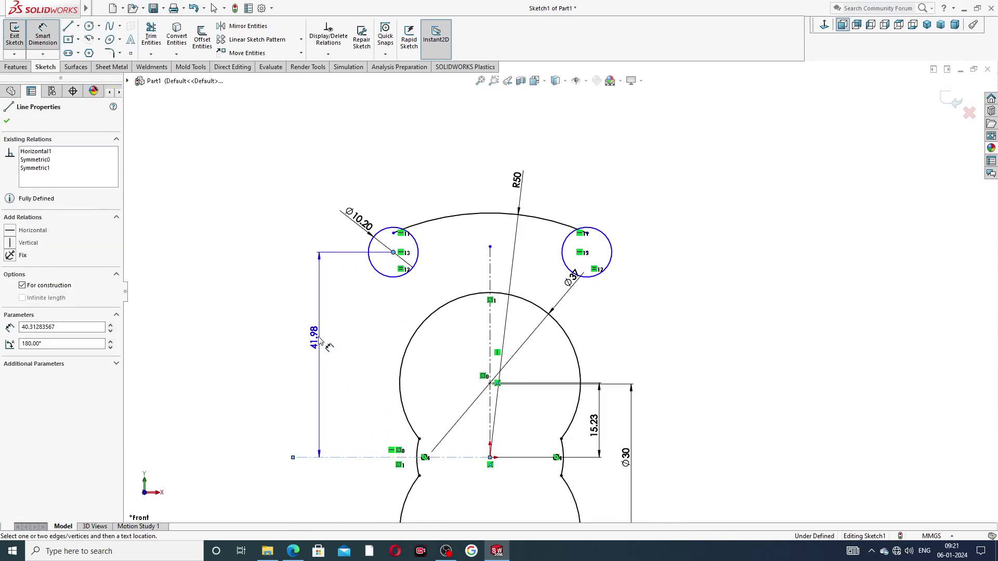
pyautogui.click(317, 350)
pyautogui.write('2')
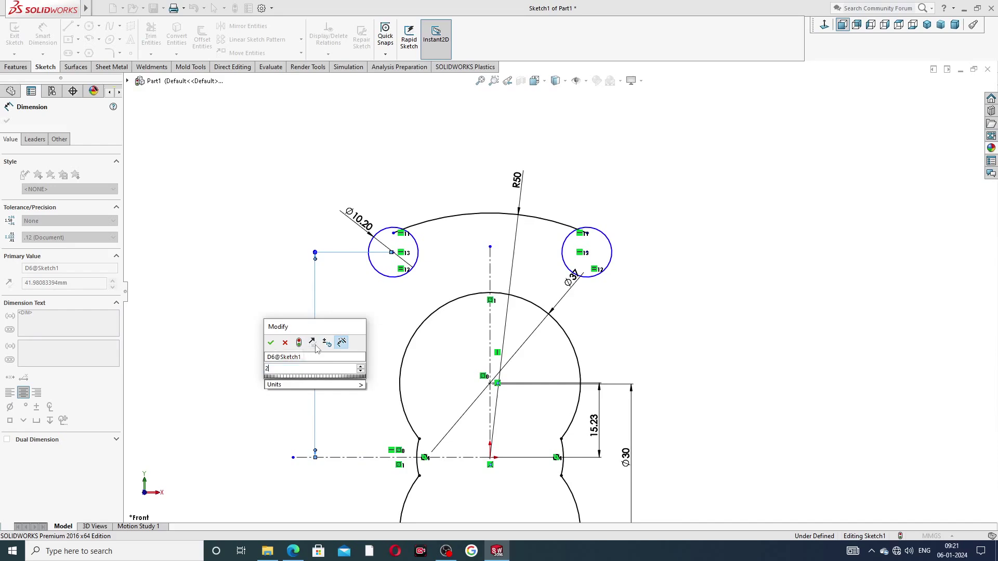
pyautogui.write('9.5')
pyautogui.press('Return')
pyautogui.click(282, 297)
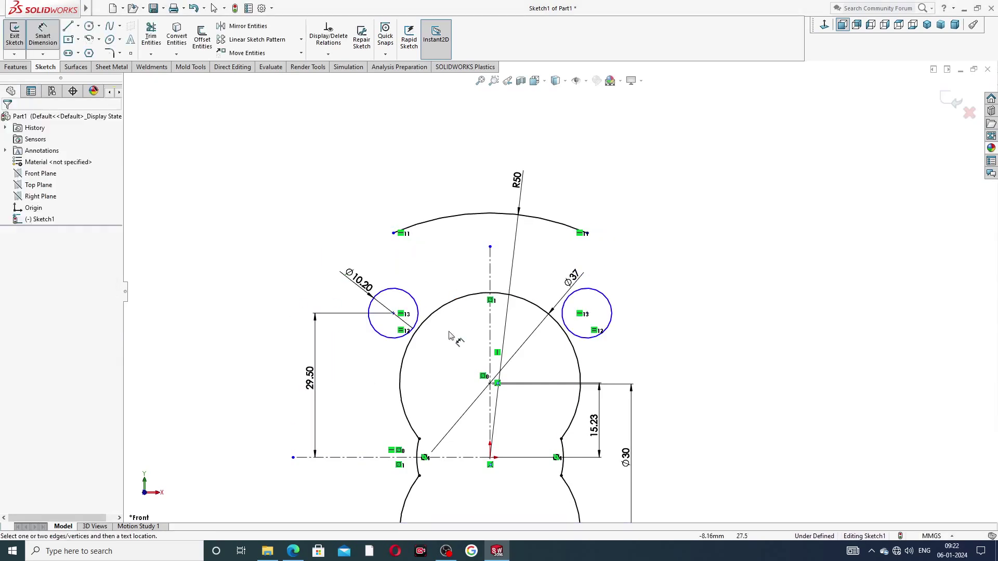
# Dimension the horizontal distance between the two small circles' centres as 58 mm
pyautogui.click(393, 314)
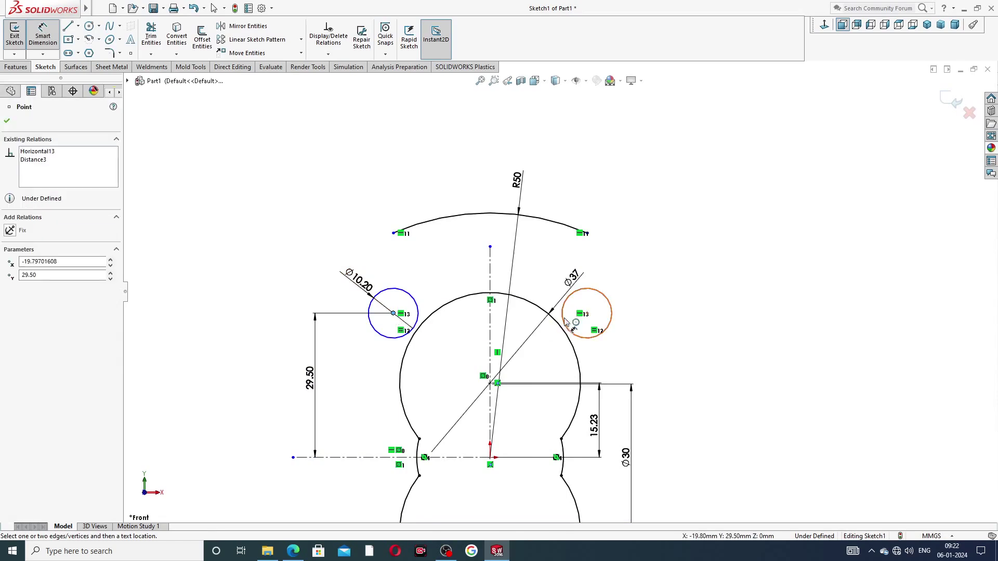
pyautogui.click(586, 314)
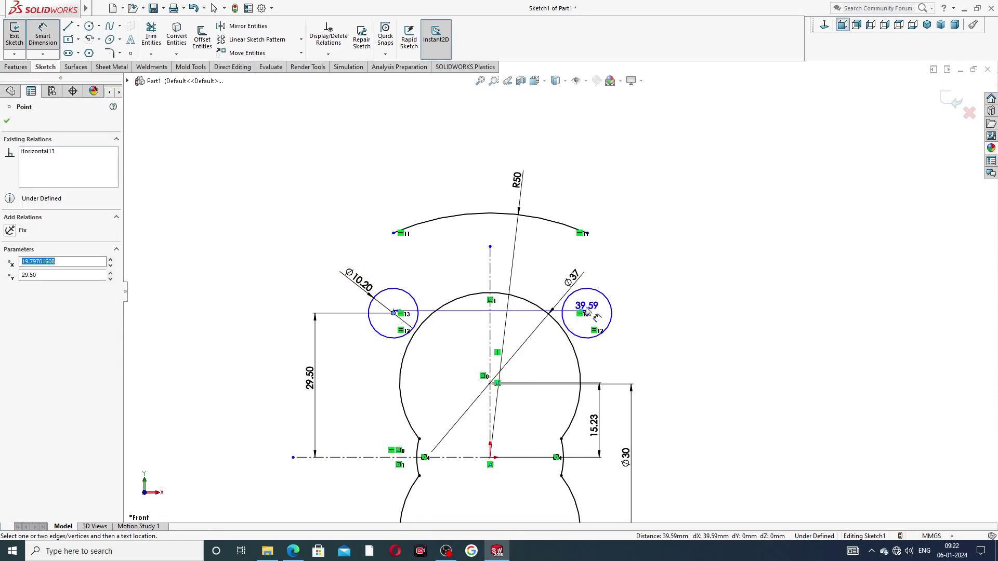
pyautogui.click(504, 207)
pyautogui.write('58')
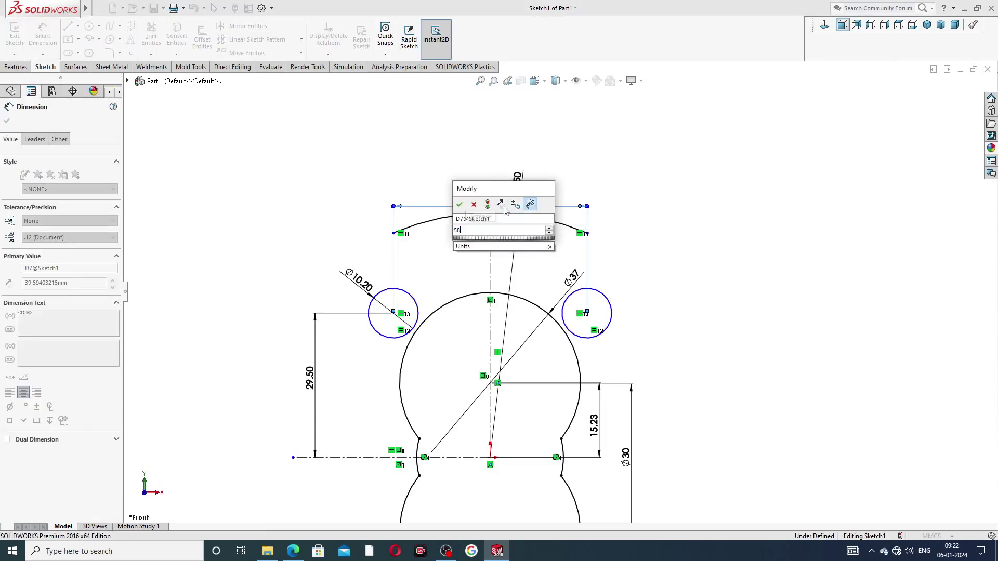
pyautogui.press('Return')
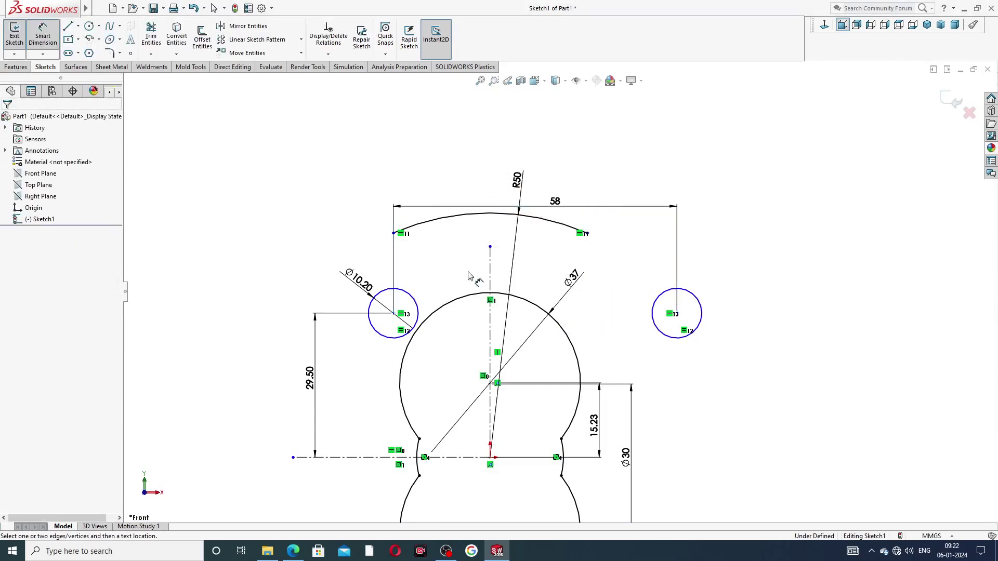
# Dimension the horizontal distance from the left small circle's centre to the vertical centerline as 29 mm
pyautogui.scroll(3, 566, 307)
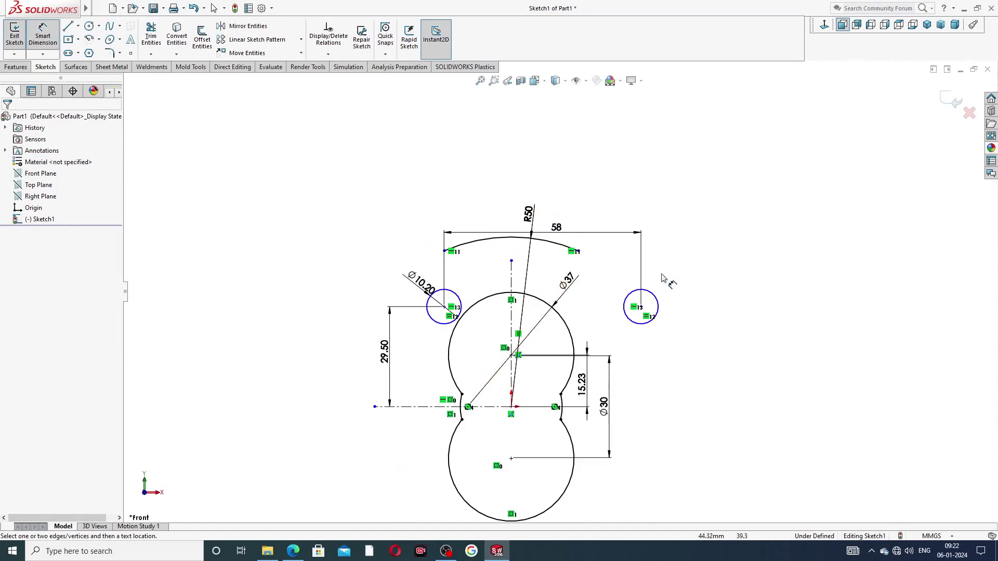
pyautogui.click(445, 307)
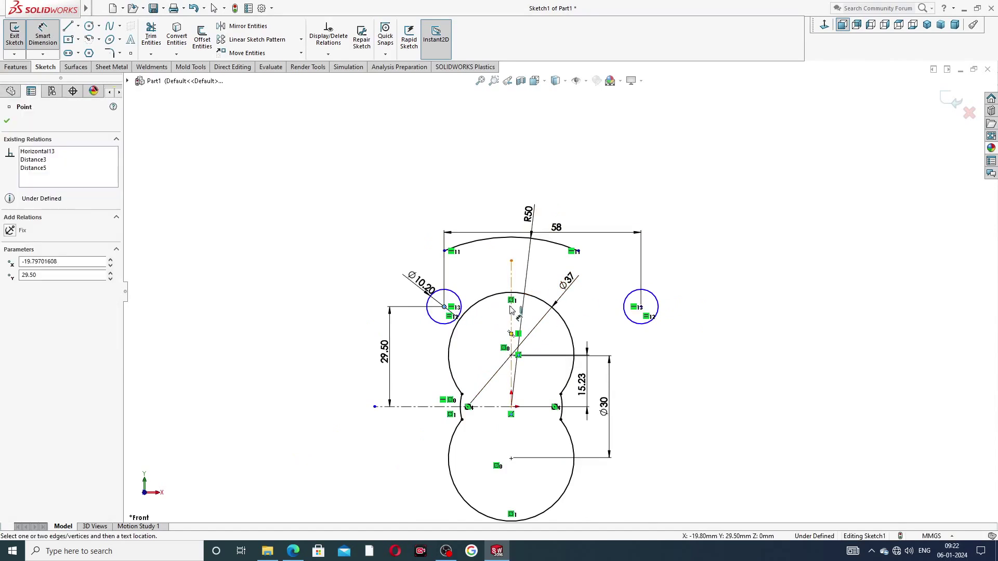
pyautogui.click(510, 312)
pyautogui.click(488, 281)
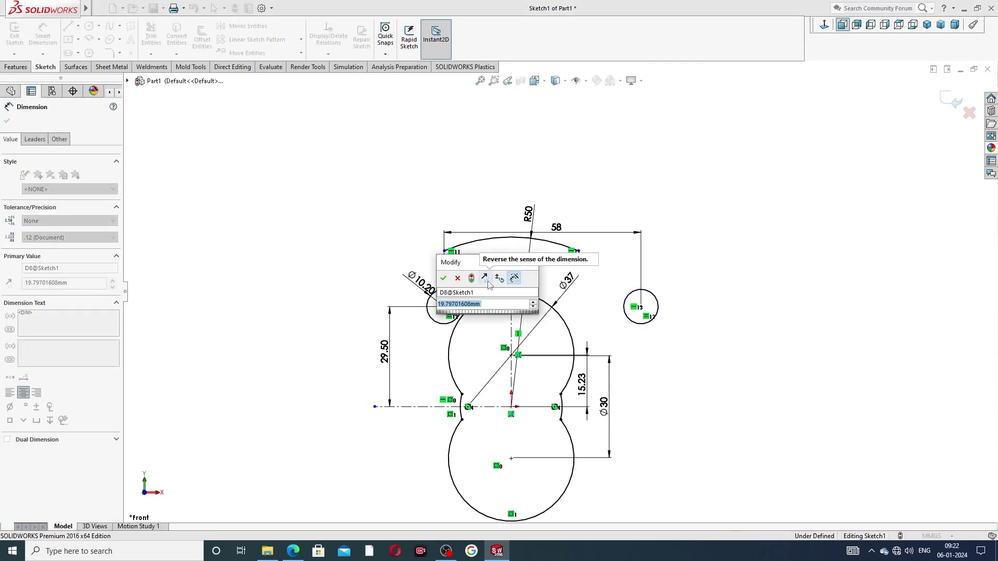
pyautogui.write('29.00mm')
pyautogui.press('Return')
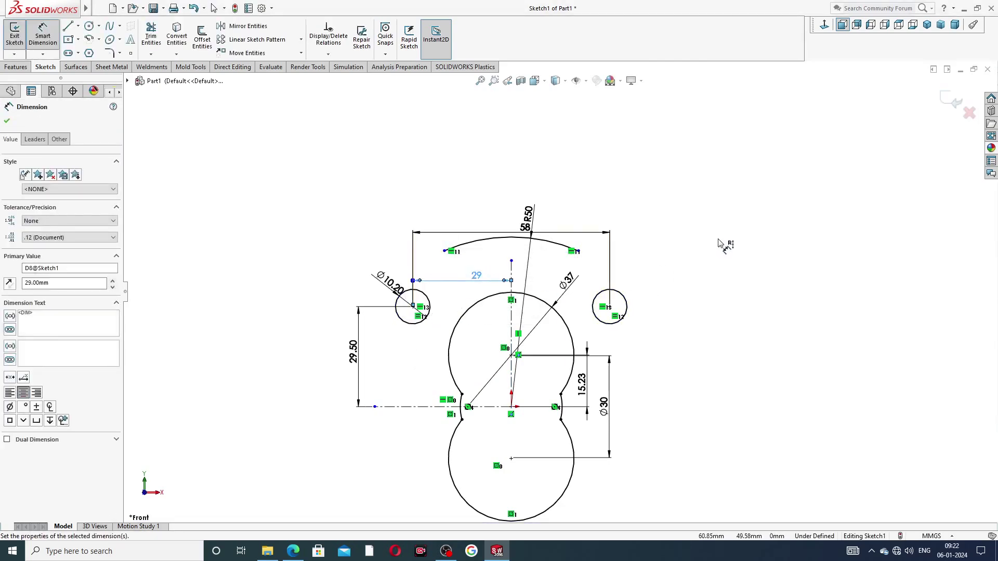
pyautogui.click(669, 227)
pyautogui.rightClick(600, 186)
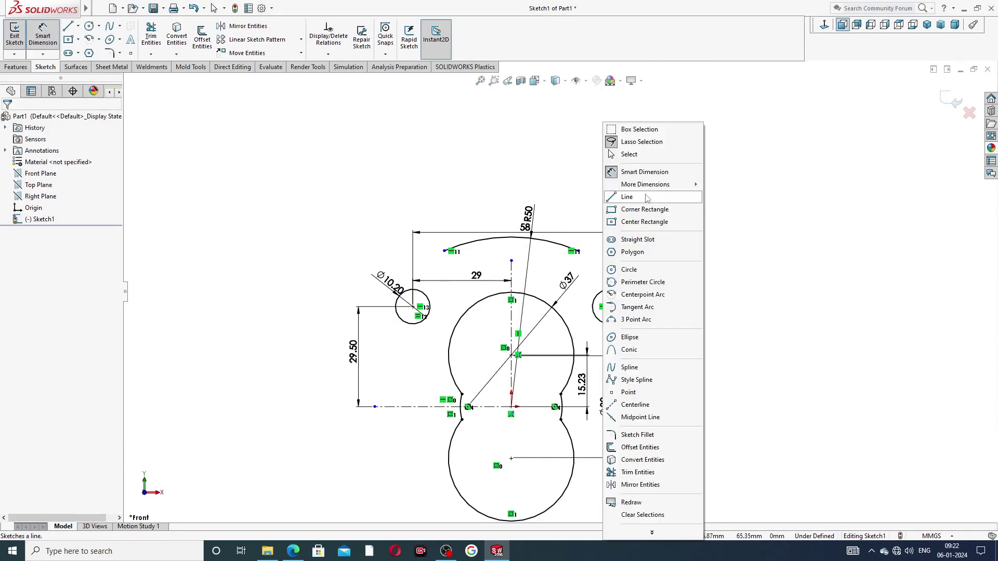
pyautogui.click(637, 156)
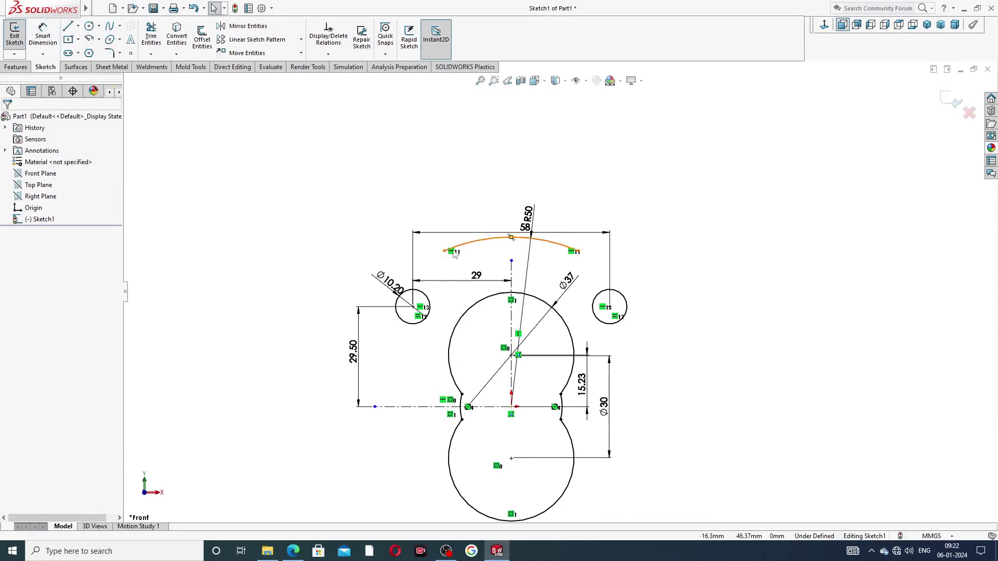
# Lengthen the R50 arc by moving its left endpoint outward to about 29 mm from the vertical centerline, above the left small circle
pyautogui.click(481, 250)
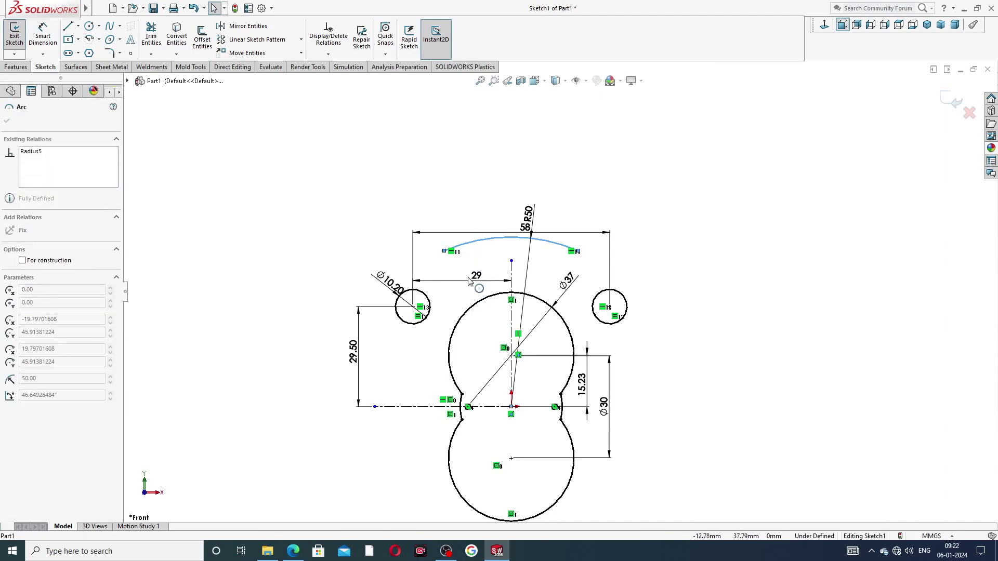
pyautogui.click(474, 203)
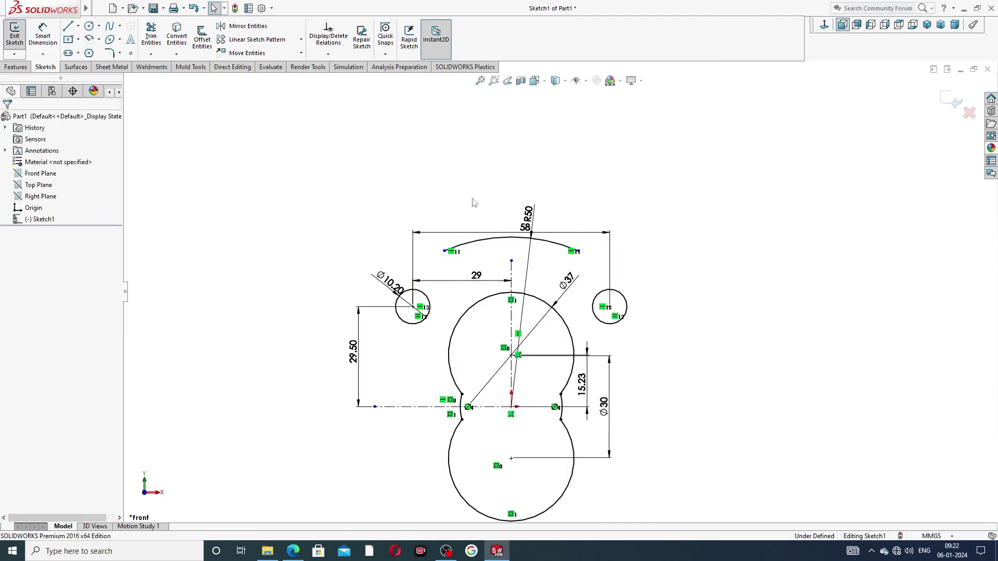
pyautogui.click(503, 246)
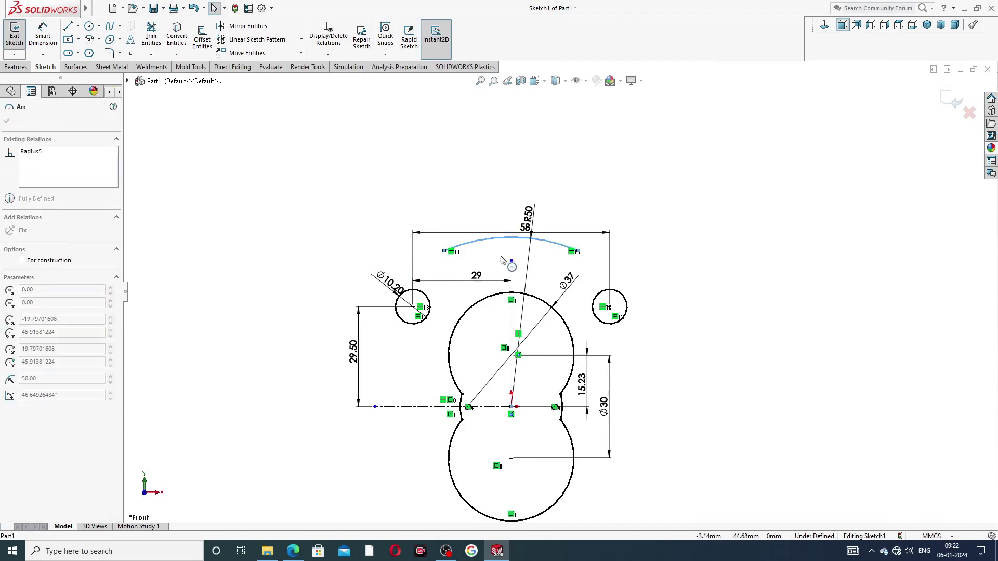
pyautogui.click(479, 203)
pyautogui.moveTo(446, 254); pyautogui.dragTo(425, 290)
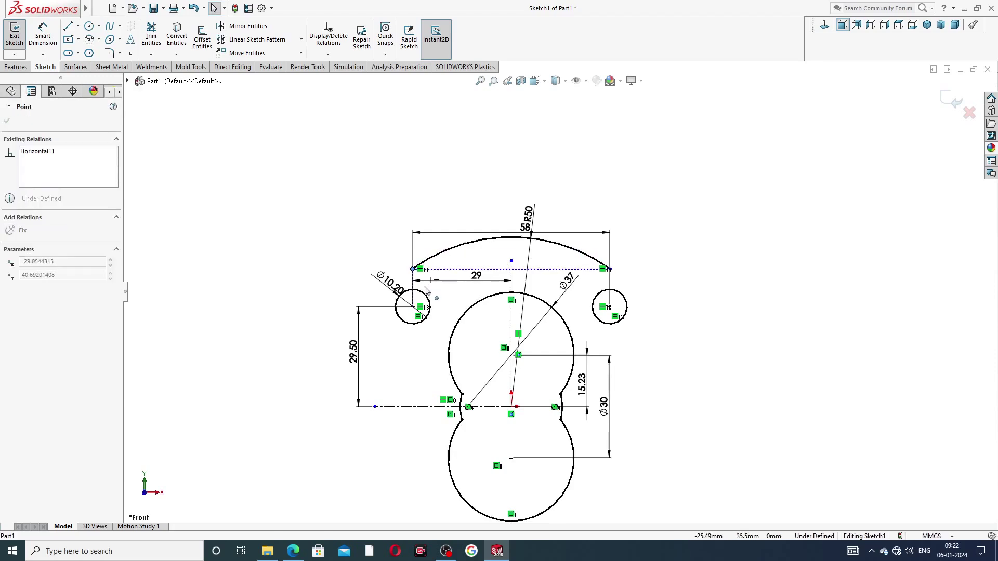
pyautogui.click(425, 290)
# Replace the left small circle's diagonal diameter dimension with a vertical 10.2 mm diameter dimension placed outside the circle
pyautogui.scroll(-2, 404, 315)
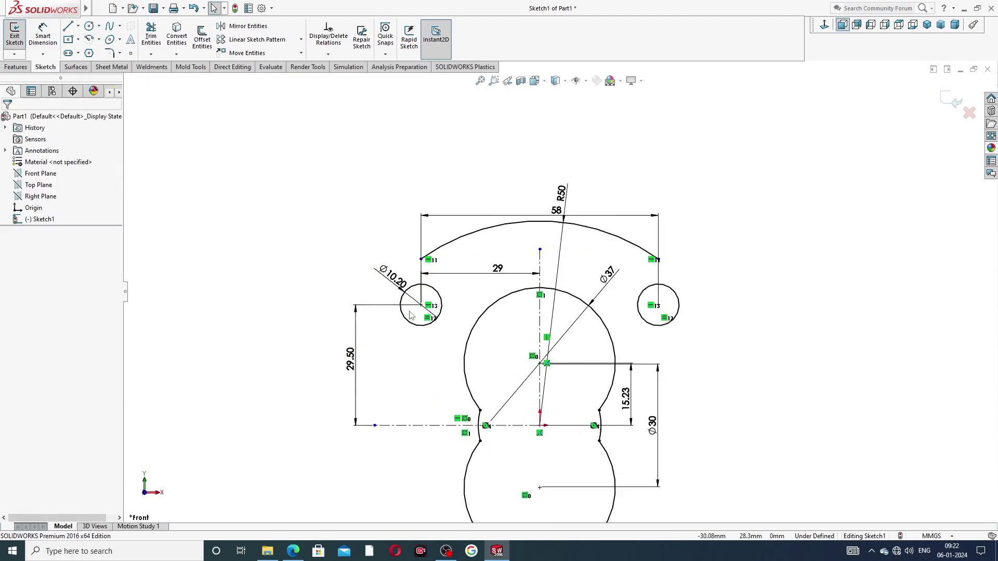
pyautogui.scroll(-2, 409, 315)
pyautogui.click(430, 290)
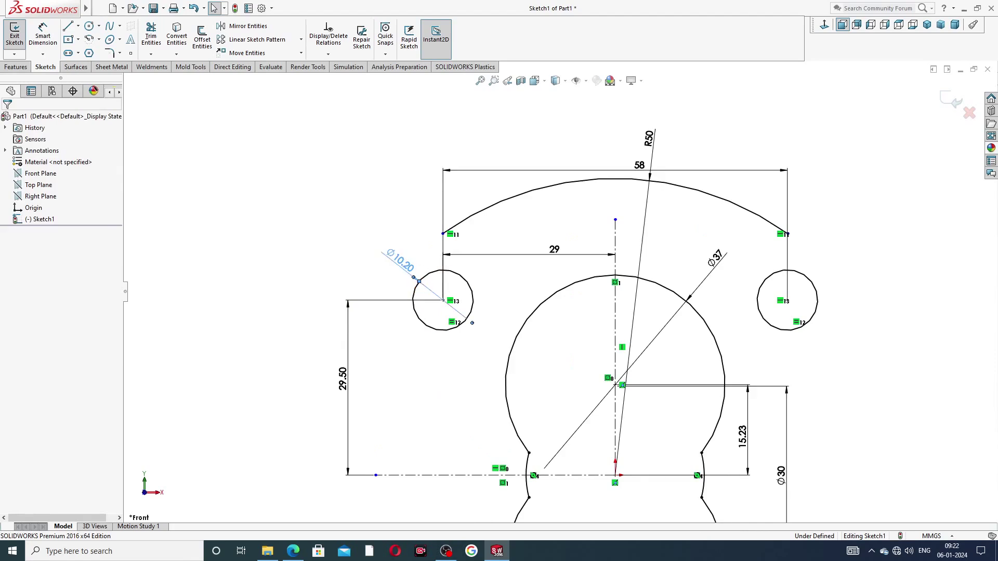
pyautogui.press('Delete')
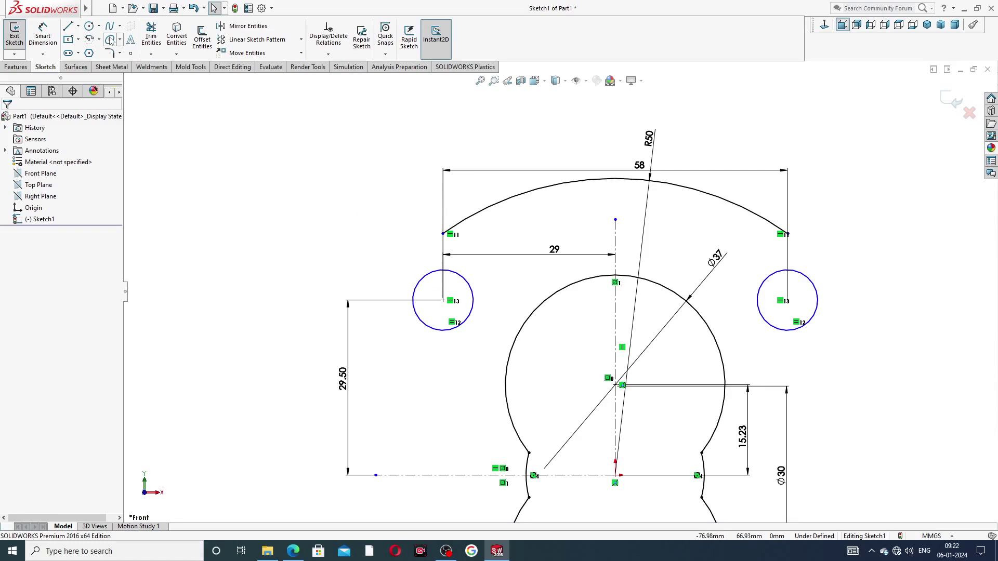
pyautogui.click(43, 36)
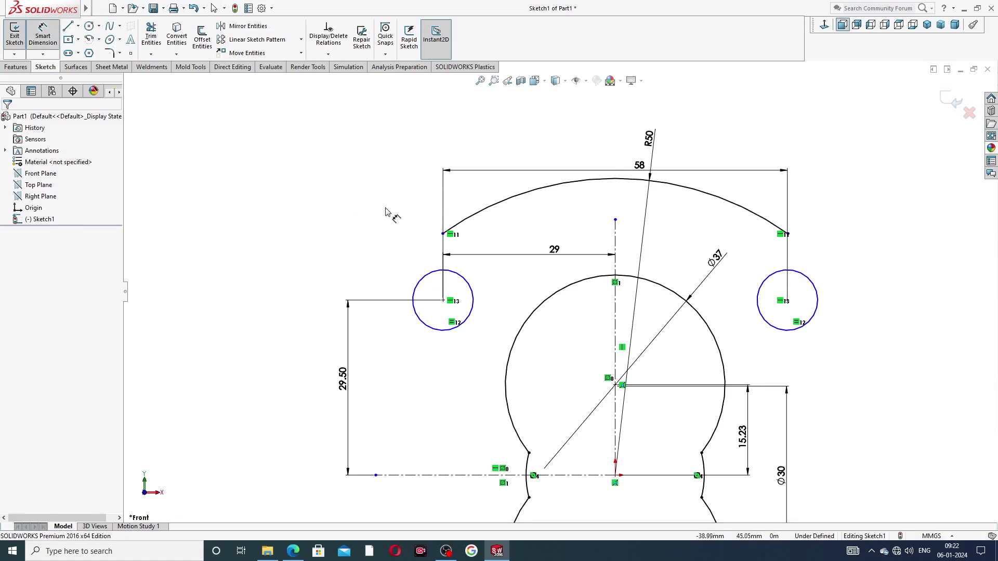
pyautogui.click(421, 285)
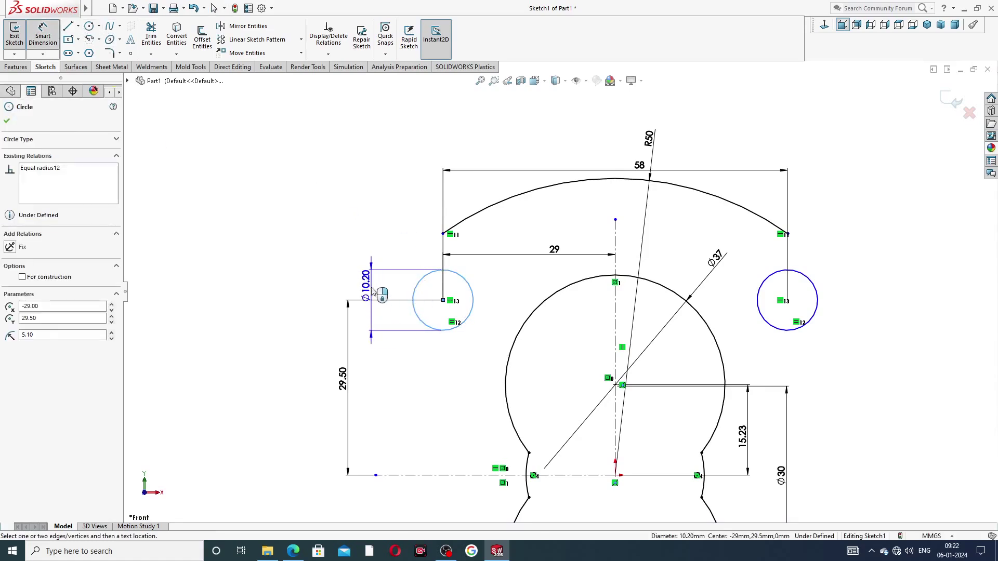
pyautogui.click(372, 290)
pyautogui.click(326, 284)
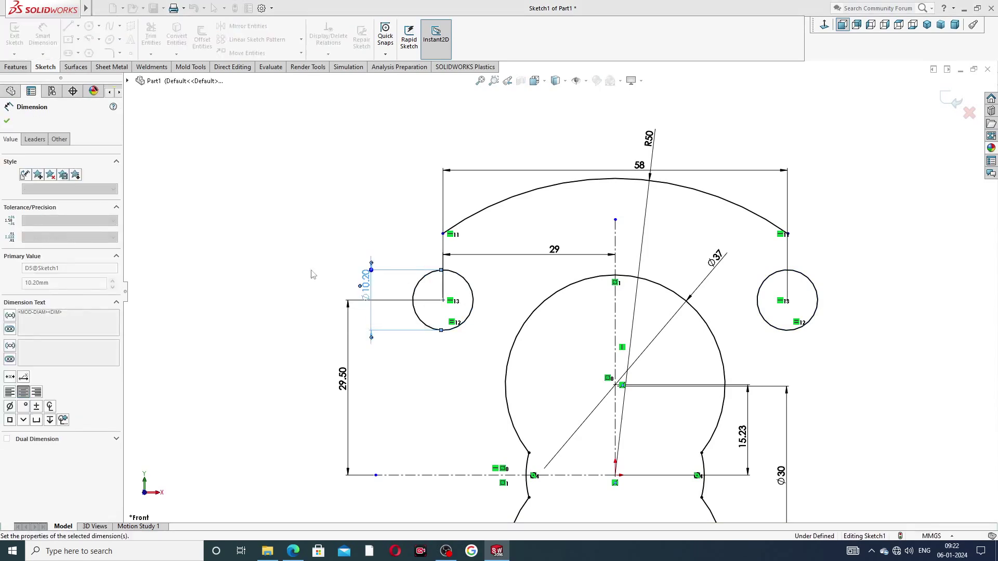
pyautogui.press('Escape')
pyautogui.moveTo(362, 283); pyautogui.dragTo(363, 288)
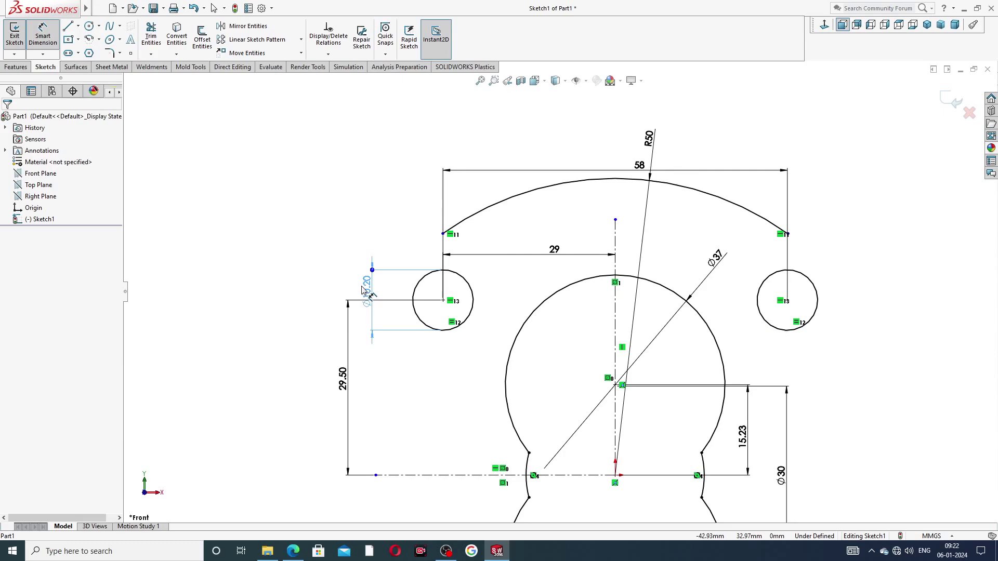
pyautogui.click(304, 261)
# Reposition the 29.5 mm, R50 and 58 mm dimensions farther from the sketch geometry for clarity
pyautogui.moveTo(339, 384); pyautogui.dragTo(327, 383)
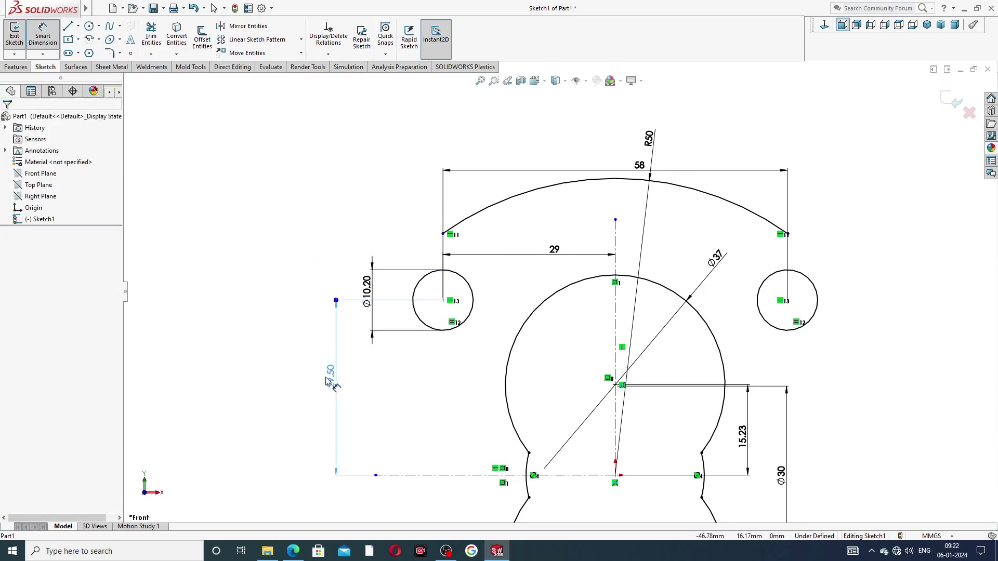
pyautogui.click(263, 179)
pyautogui.rightClick(265, 179)
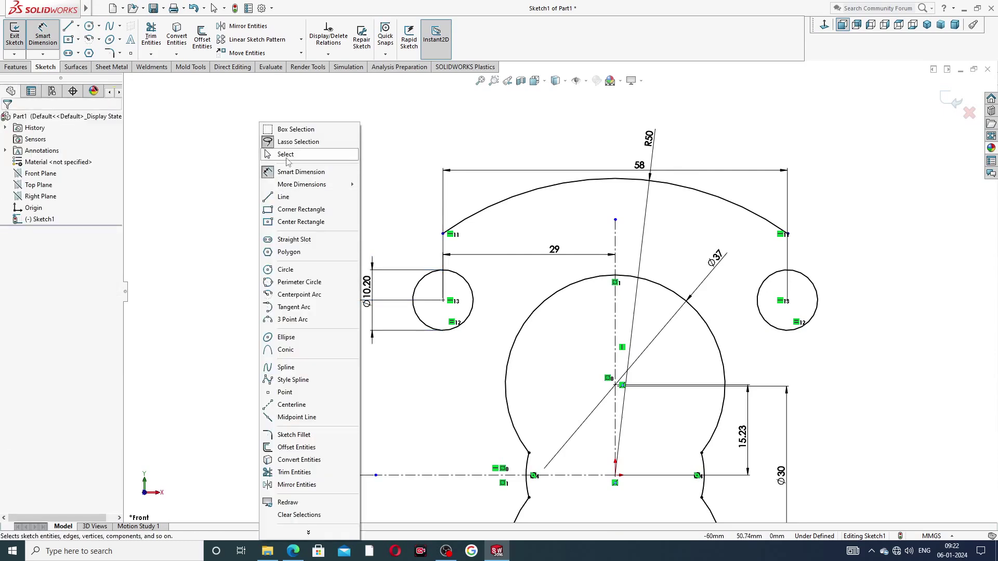
pyautogui.click(286, 155)
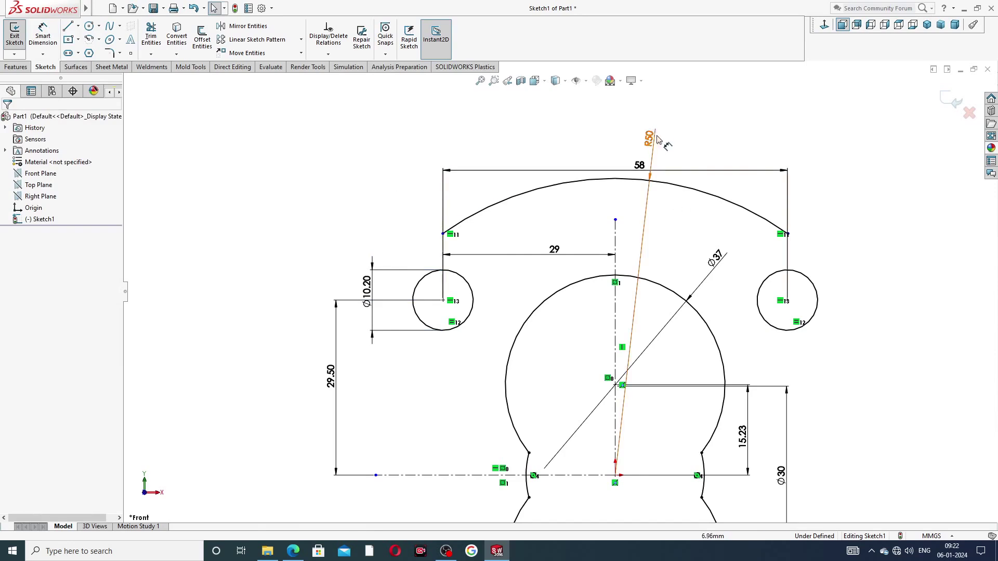
pyautogui.moveTo(650, 137); pyautogui.dragTo(690, 110)
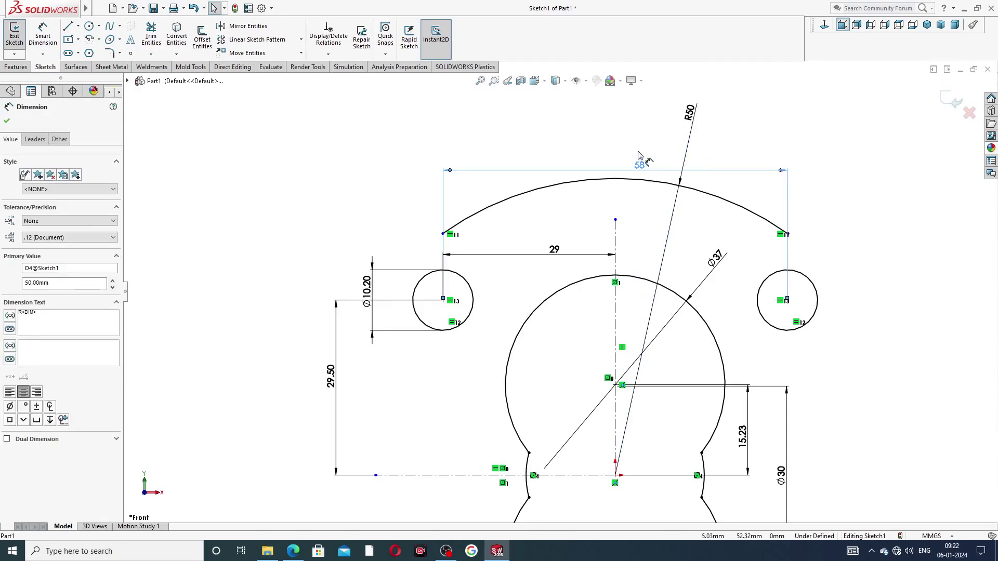
pyautogui.moveTo(642, 161); pyautogui.dragTo(635, 155)
pyautogui.click(829, 171)
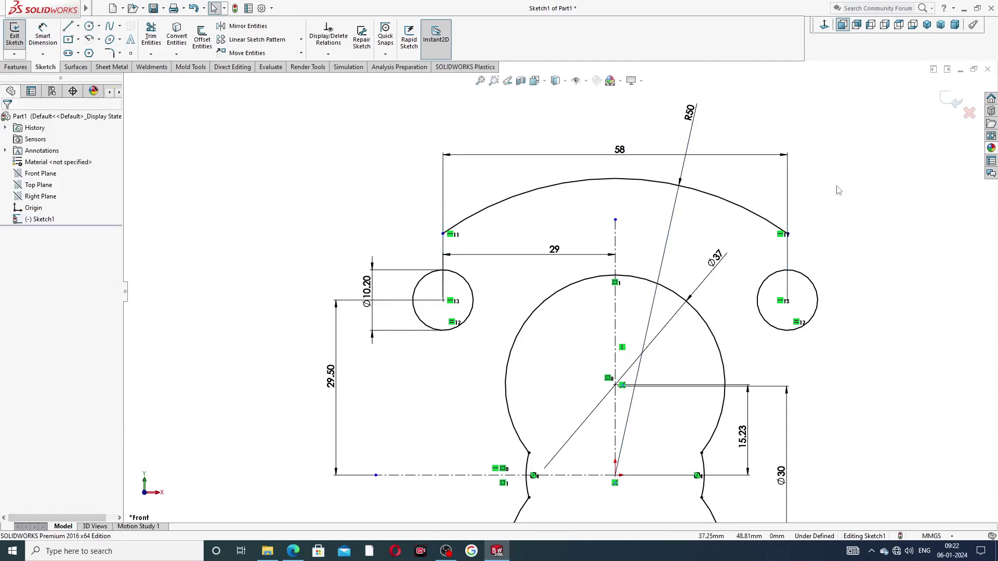
# Draw a 3 Point Arc of about 15.6 mm radius from the R50 arc's left end around the left small circle, ending level with its centre
pyautogui.scroll(3, 835, 186)
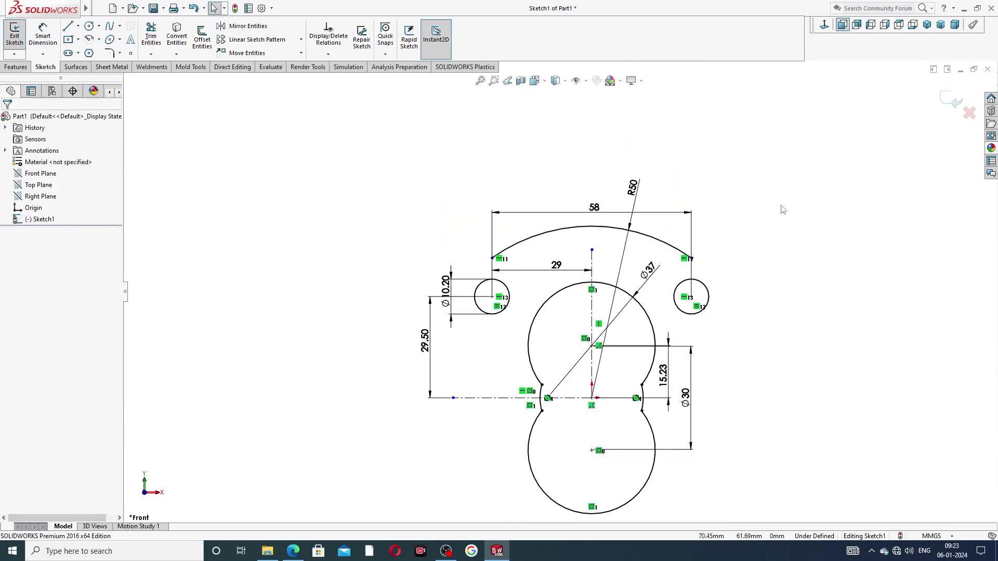
pyautogui.click(99, 40)
pyautogui.click(116, 81)
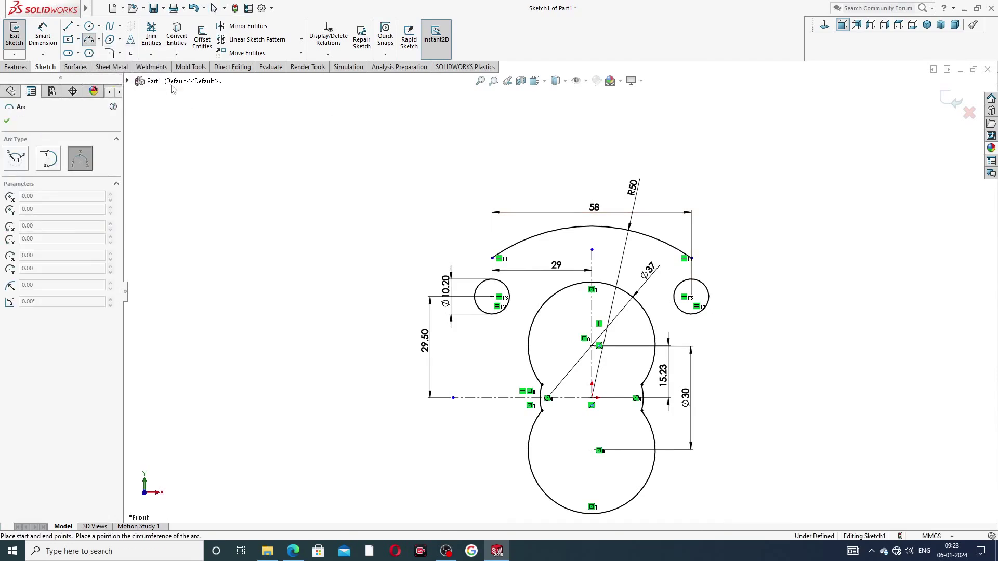
pyautogui.scroll(-4, 491, 271)
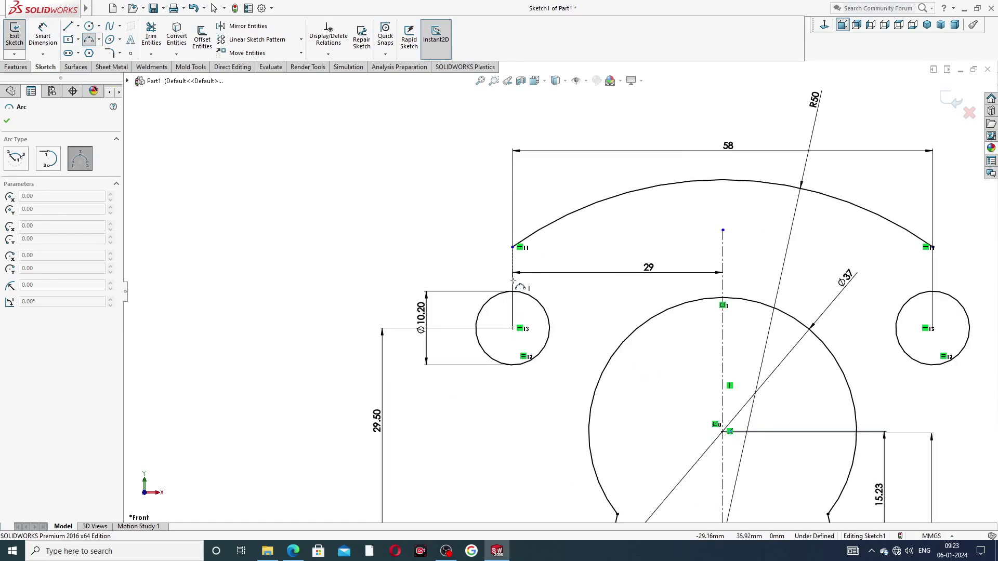
pyautogui.click(512, 247)
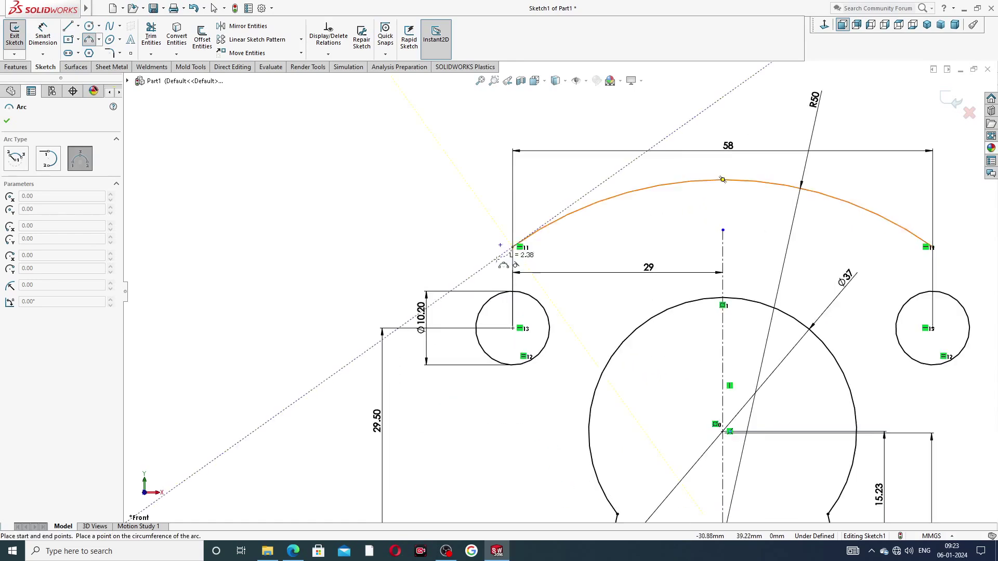
pyautogui.click(434, 328)
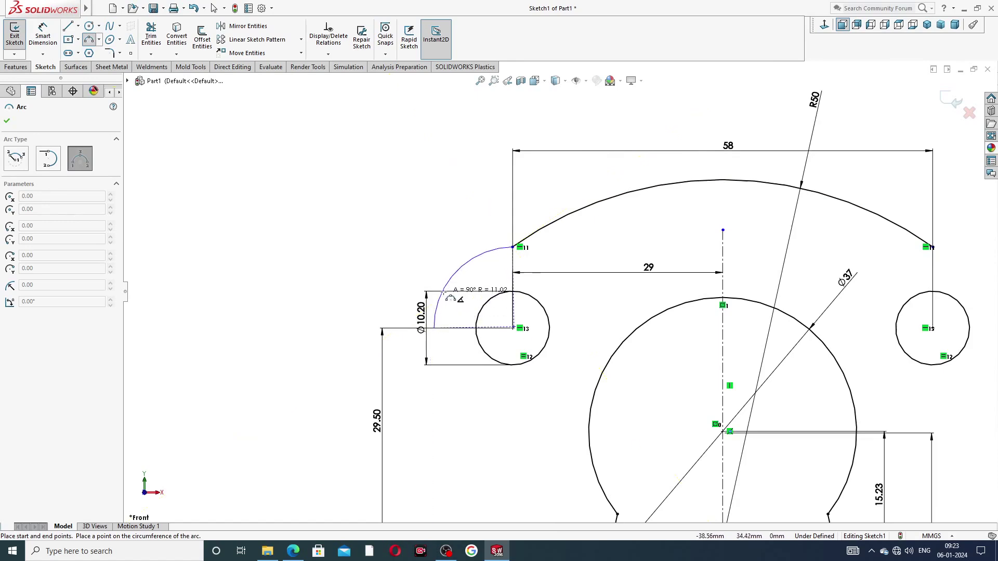
pyautogui.click(450, 294)
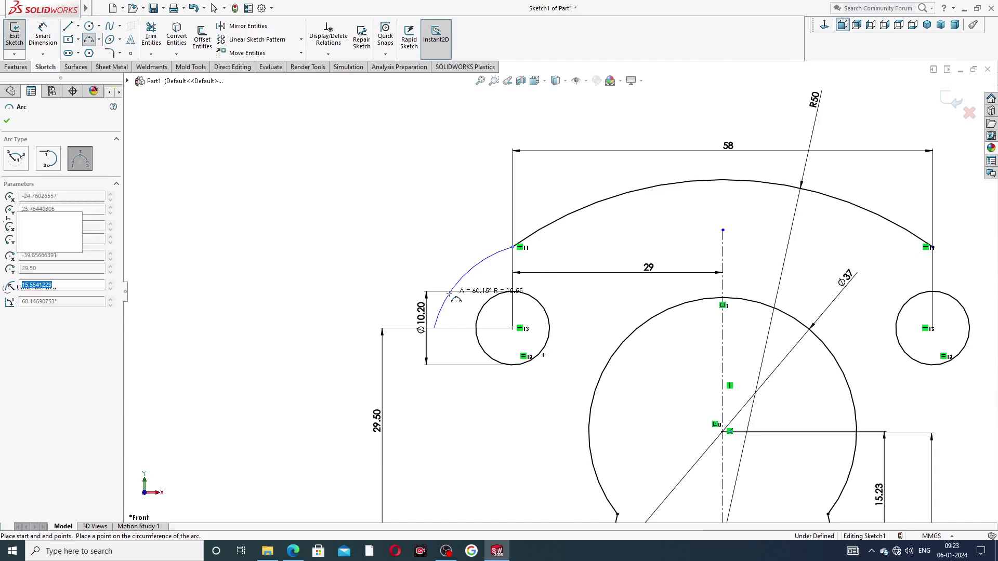
pyautogui.rightClick(434, 236)
pyautogui.click(468, 250)
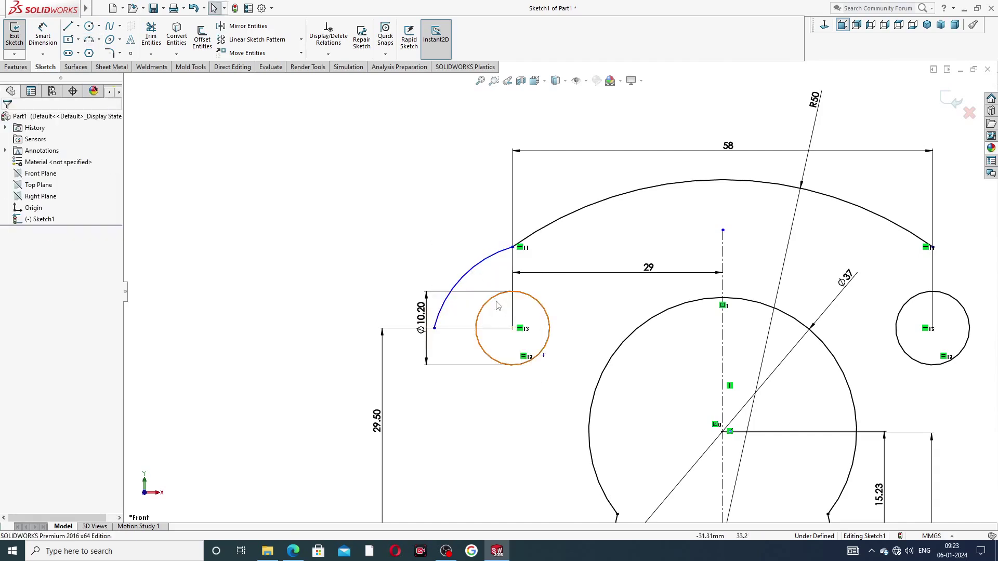
# Merge the corner arc's centre point with the centre of the left small circle
pyautogui.click(544, 356)
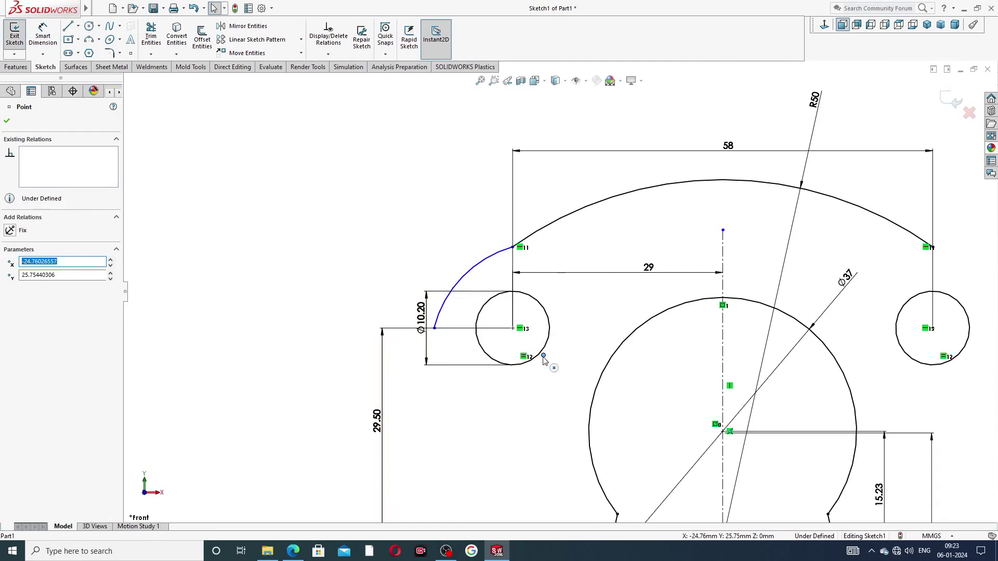
pyautogui.keyDown('ctrl'); pyautogui.click(513, 329); pyautogui.keyUp('ctrl')
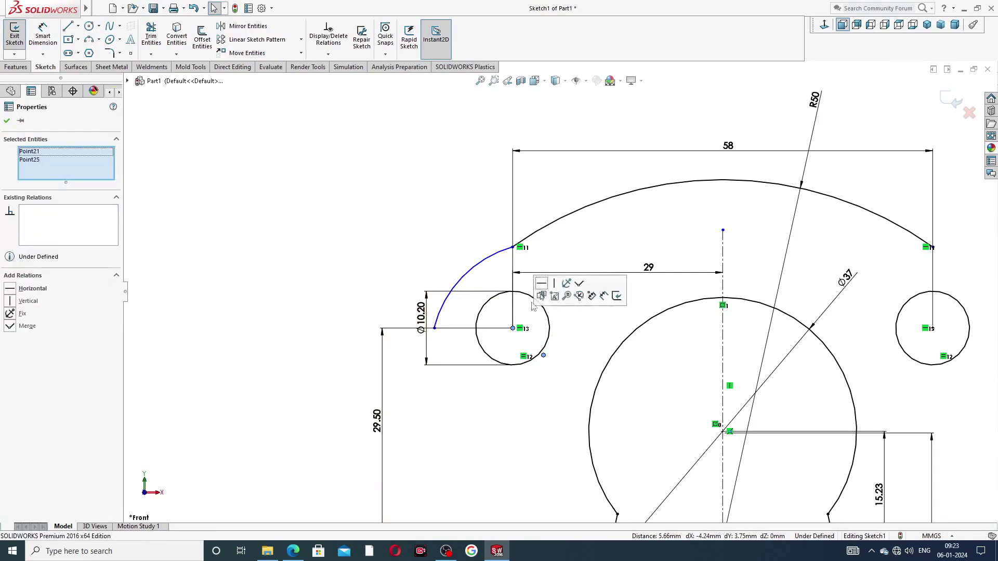
pyautogui.click(583, 289)
pyautogui.click(403, 244)
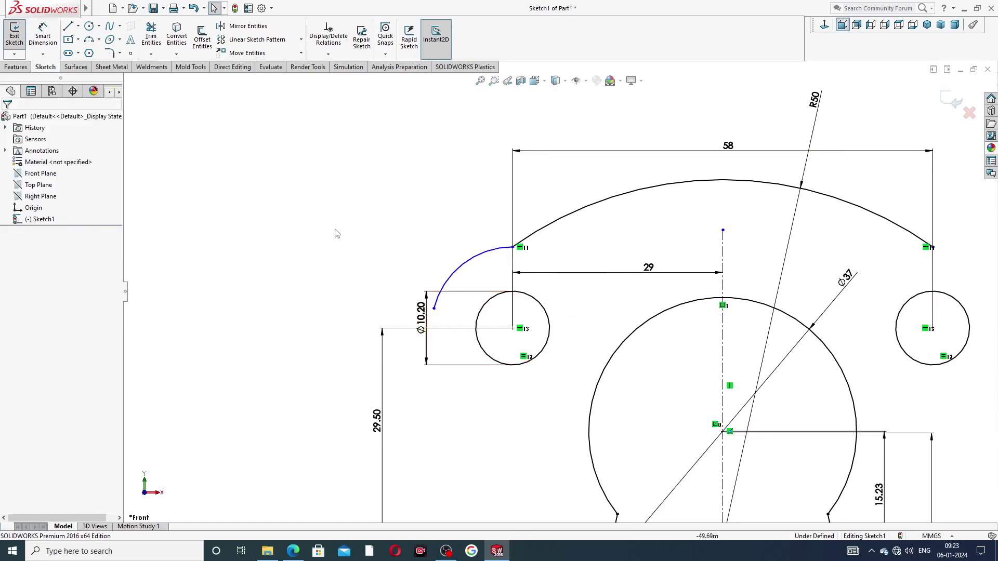
# Dimension the radius of the corner arc around the left small circle and set it to 11 mm
pyautogui.click(45, 34)
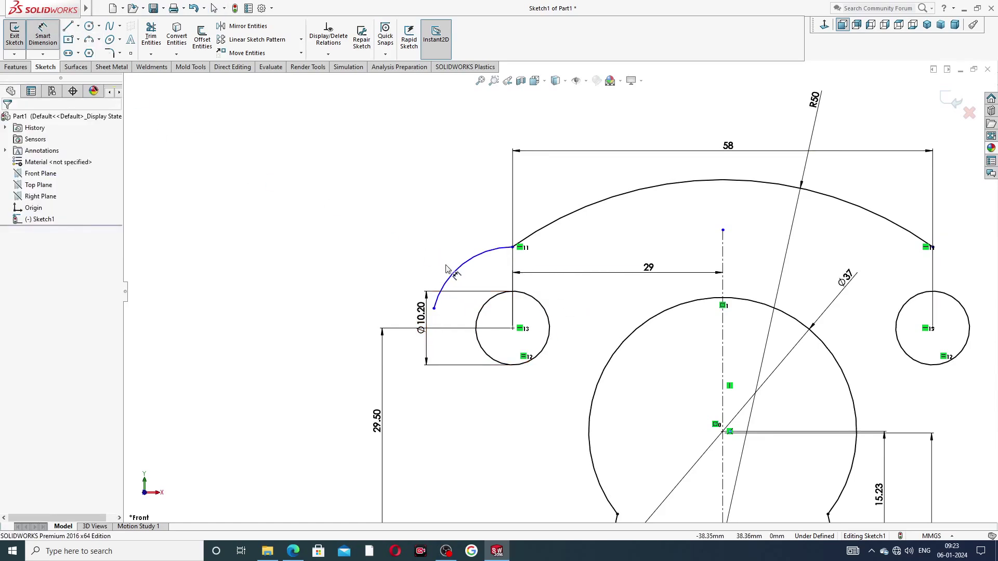
pyautogui.click(452, 275)
pyautogui.click(437, 245)
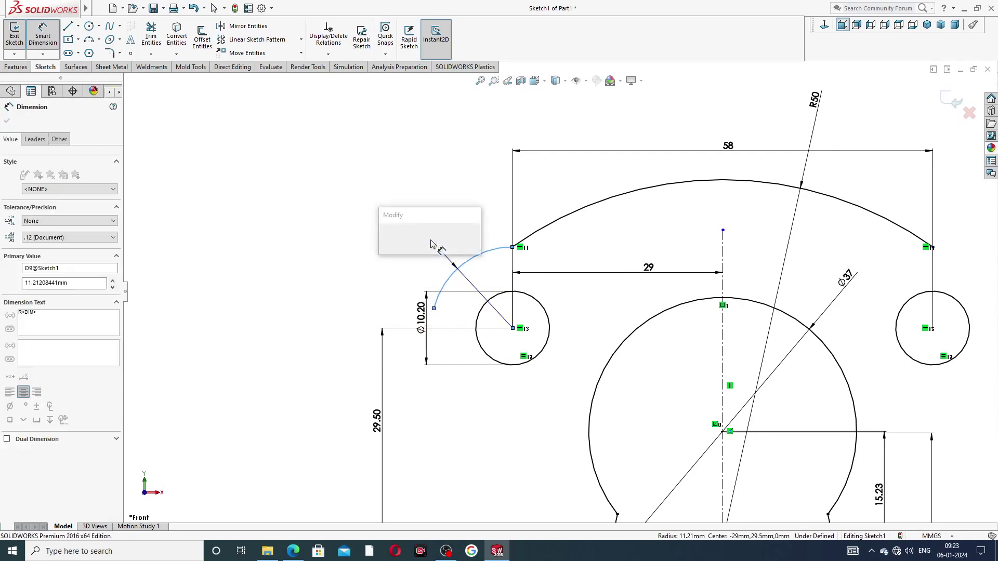
pyautogui.write('11')
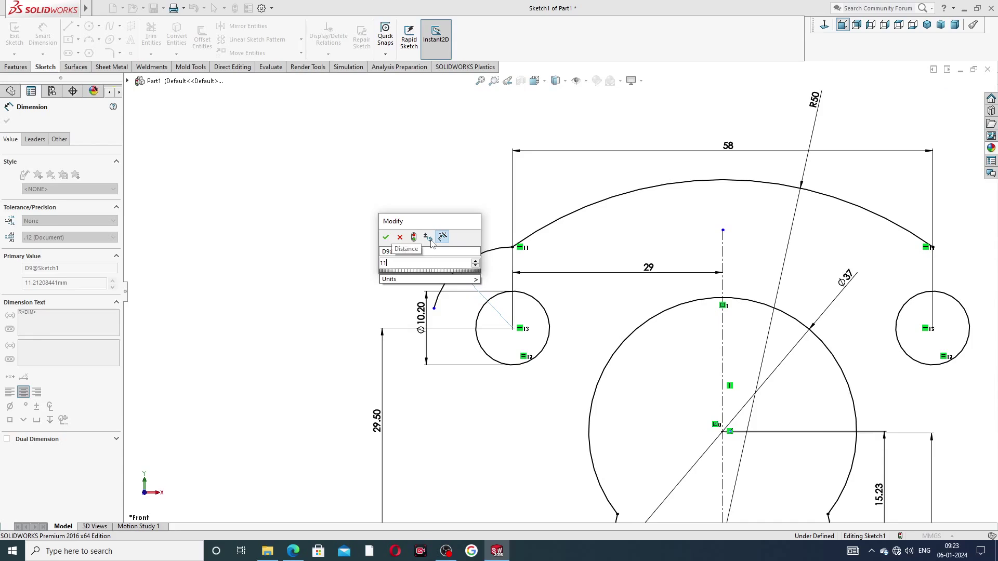
pyautogui.press('Return')
pyautogui.click(372, 234)
pyautogui.rightClick(348, 167)
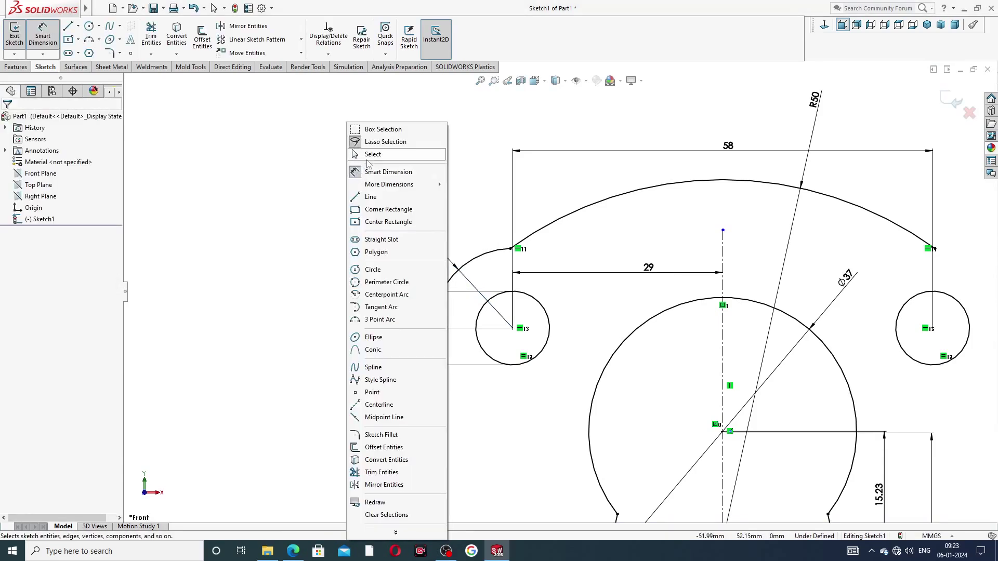
pyautogui.click(372, 155)
# Move the R11 arc's lower end level with the left small circle's centre and add a horizontal relation between the two points
pyautogui.moveTo(448, 323); pyautogui.dragTo(434, 328)
pyautogui.click(437, 320)
pyautogui.click(435, 311)
pyautogui.click(354, 285)
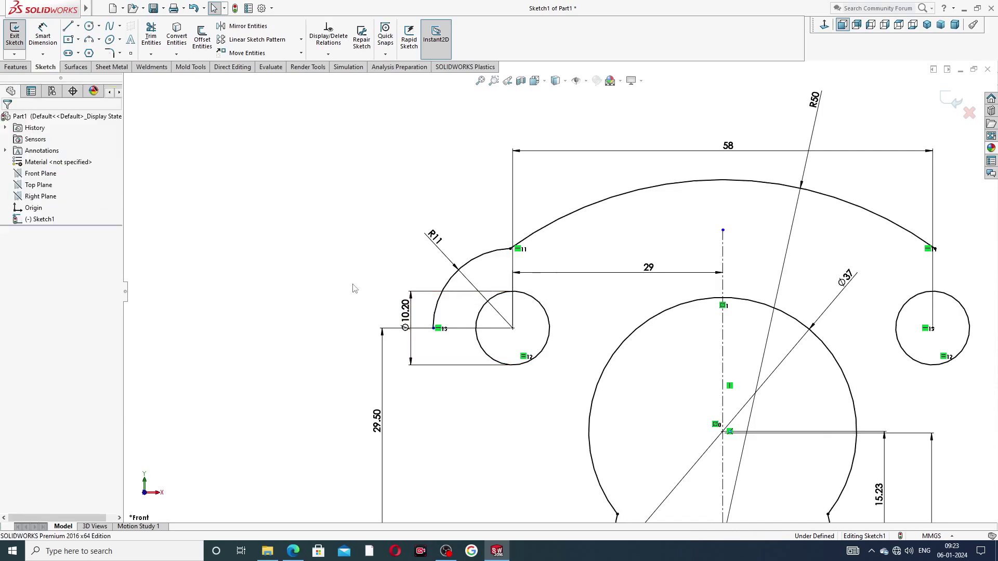
pyautogui.click(434, 329)
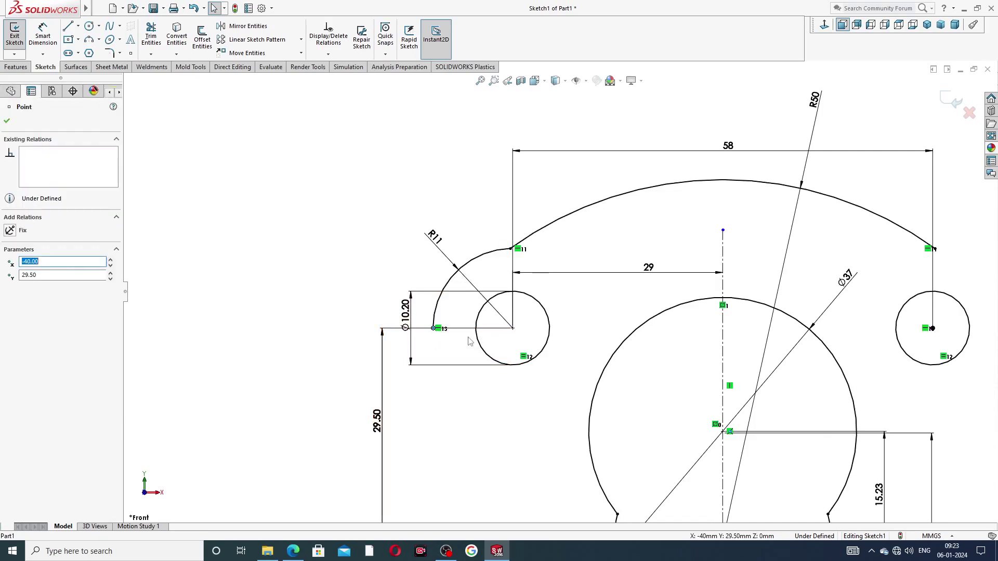
pyautogui.keyDown('ctrl'); pyautogui.click(513, 329); pyautogui.keyUp('ctrl')
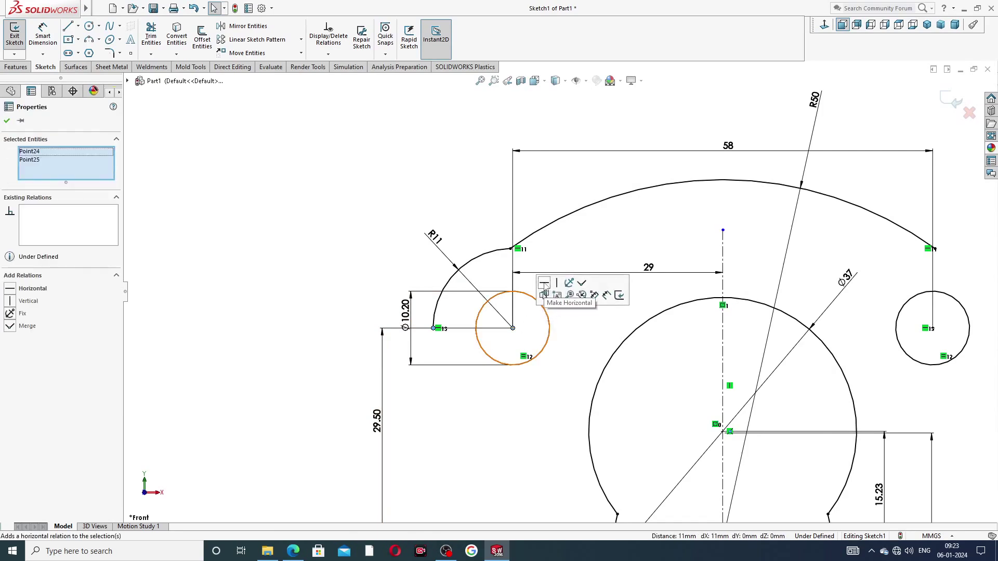
pyautogui.click(547, 287)
pyautogui.click(402, 257)
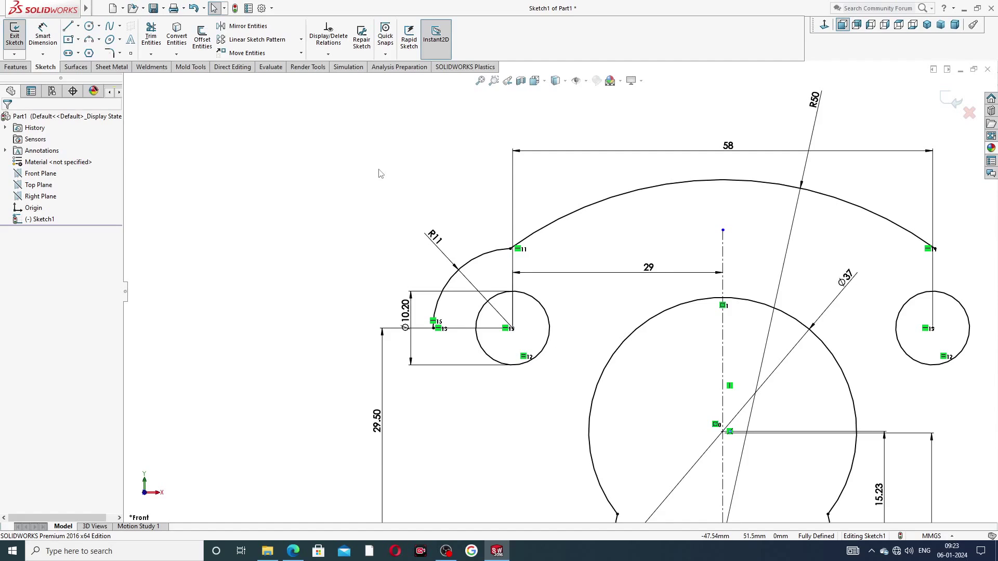
# Draw a vertical line about 2.3 mm long down from the R11 arc's lower end, deleting the surplus segment below it
pyautogui.click(68, 26)
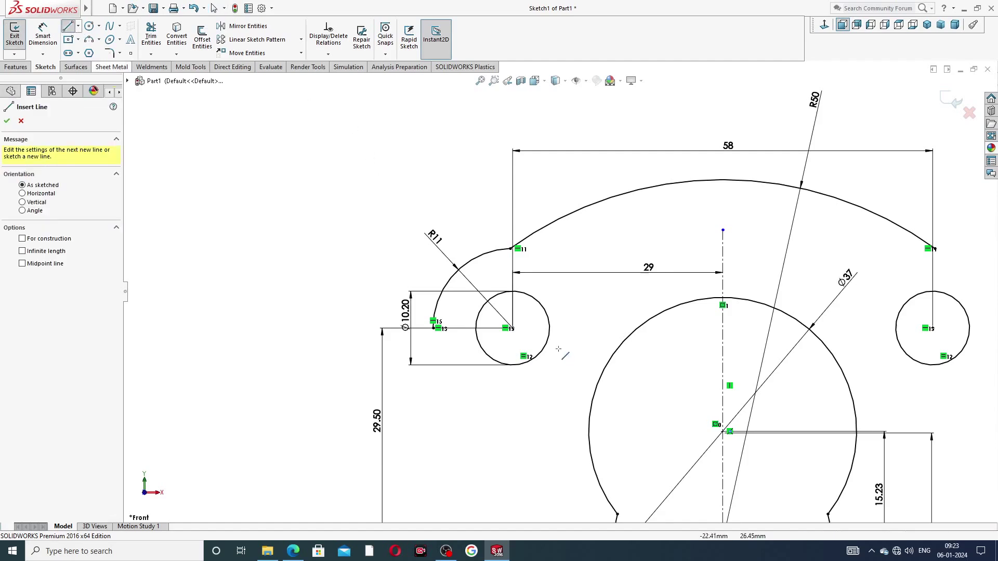
pyautogui.click(434, 329)
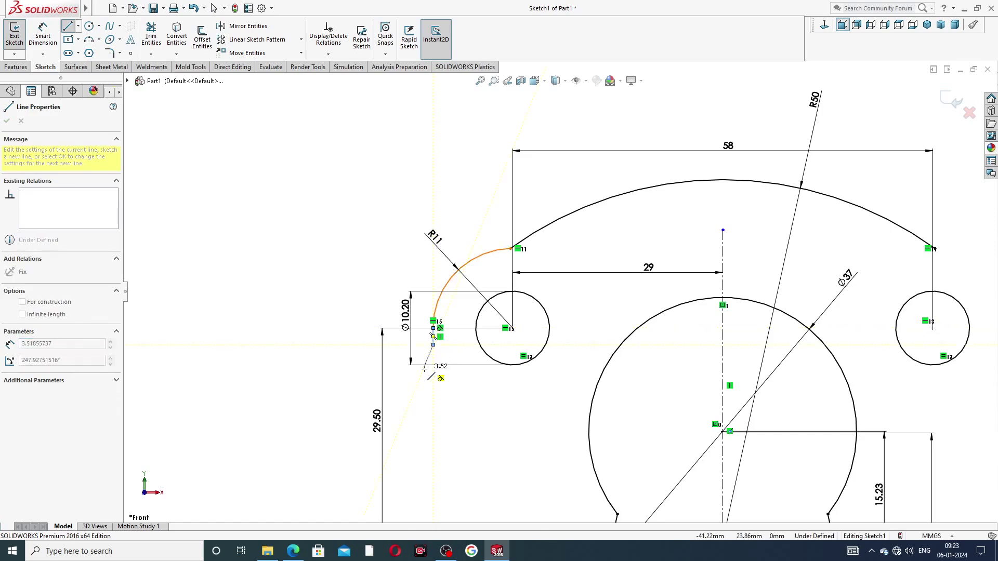
pyautogui.click(433, 370)
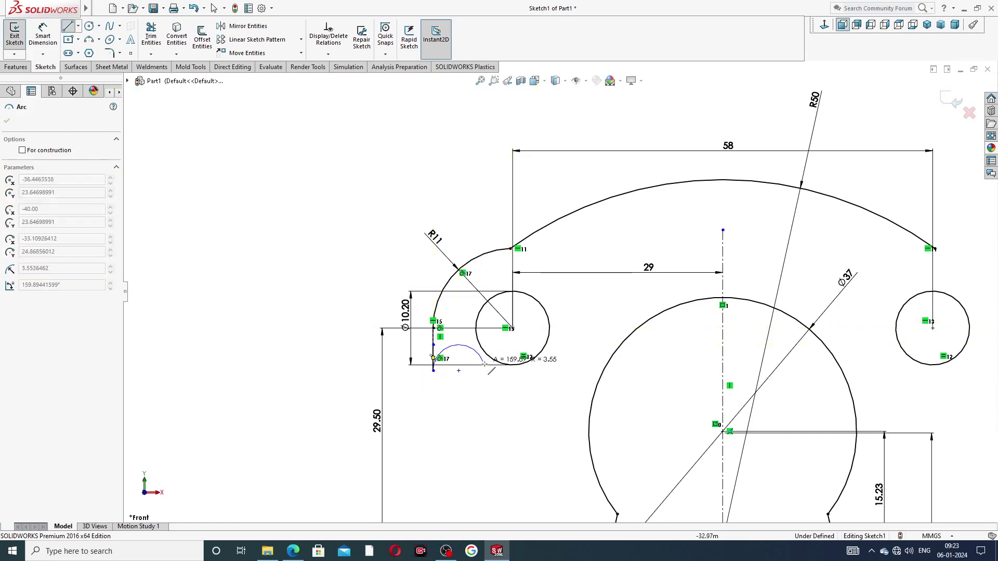
pyautogui.scroll(2, 484, 365)
pyautogui.scroll(1, 487, 361)
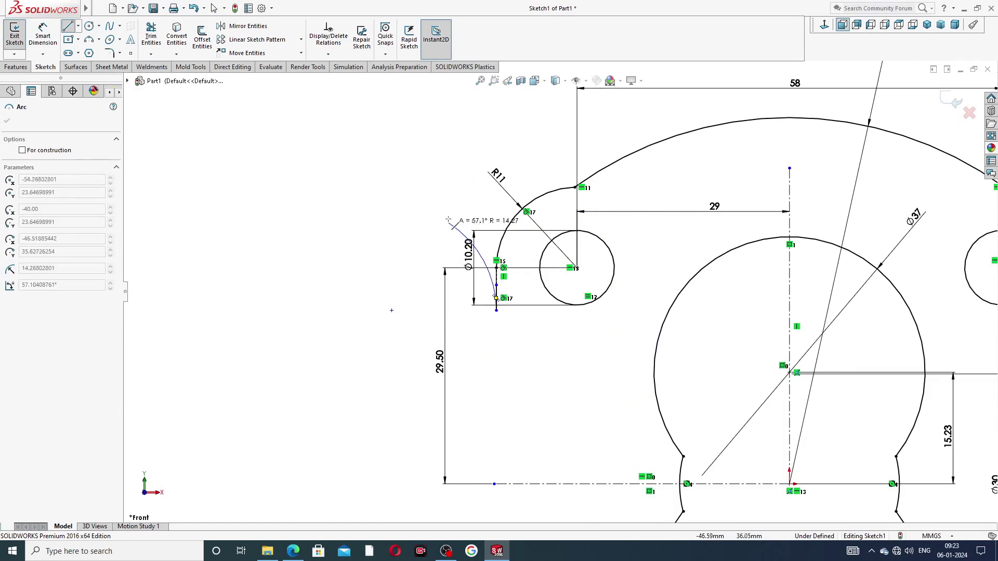
pyautogui.rightClick(457, 225)
pyautogui.click(476, 225)
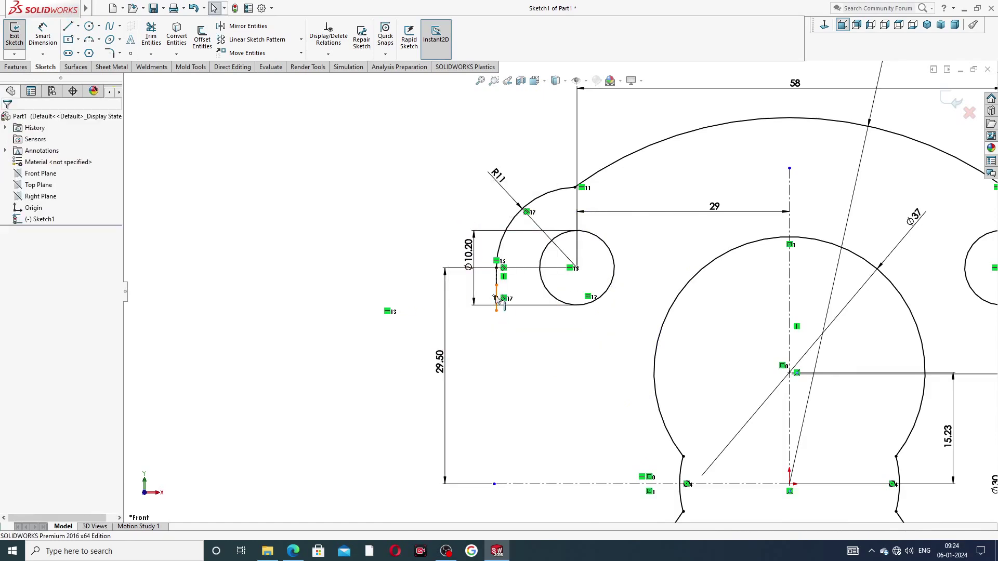
pyautogui.click(497, 297)
pyautogui.press('Delete')
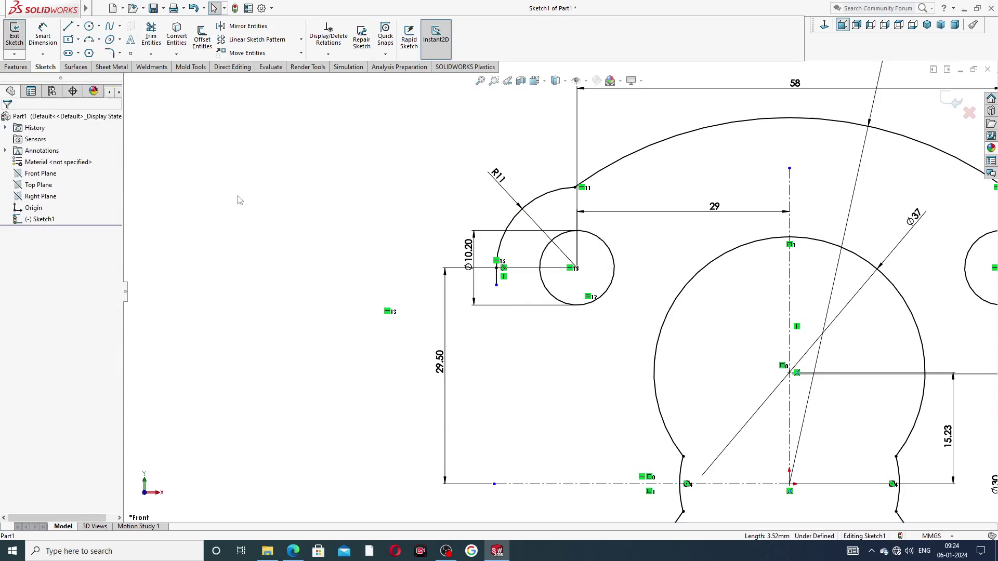
# Draw a slanted line about 2.3 mm long outward from the short line's end, then a vertical line about 25 mm down to the horizontal centerline's level
pyautogui.press('l')
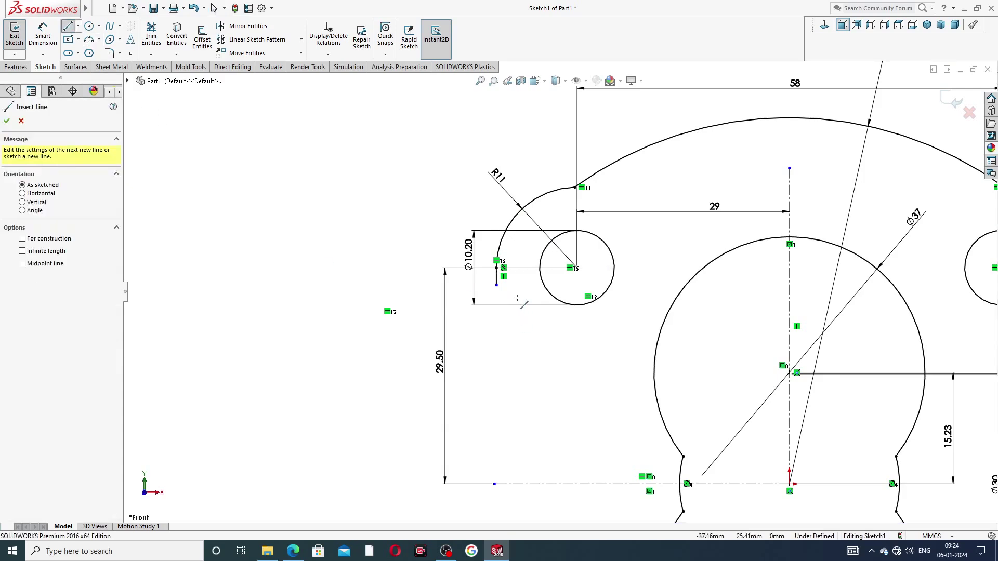
pyautogui.scroll(-2, 516, 295)
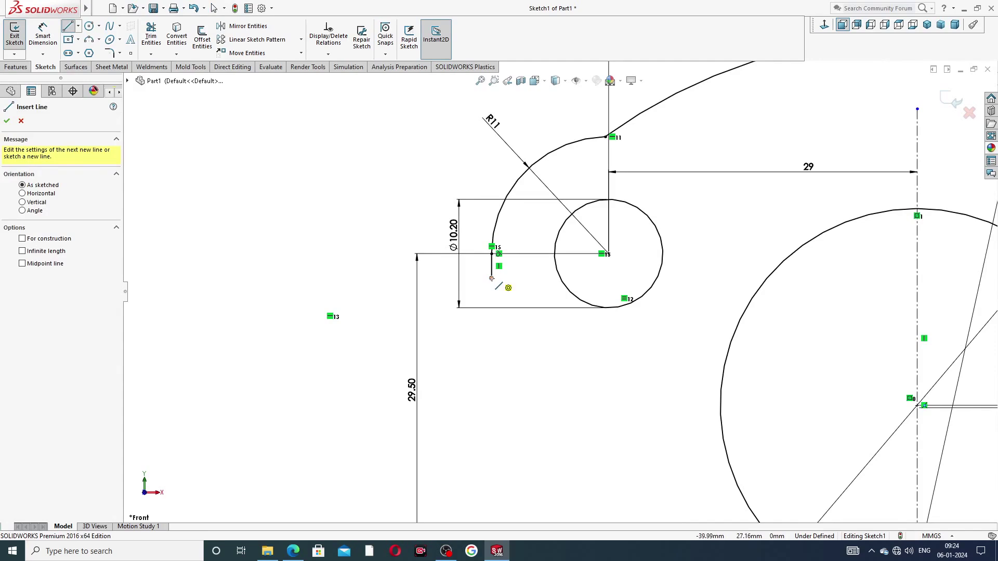
pyautogui.click(491, 279)
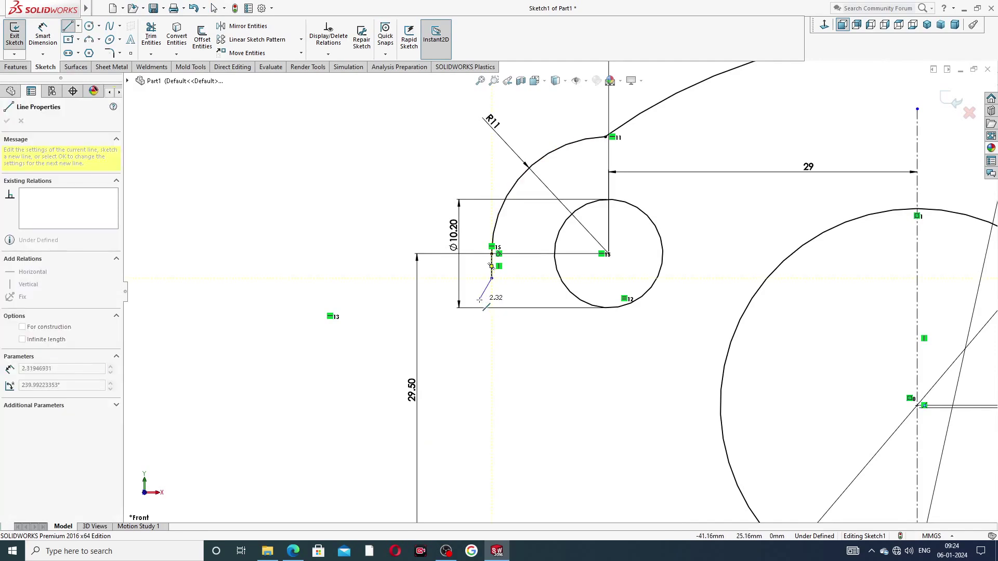
pyautogui.scroll(3, 515, 354)
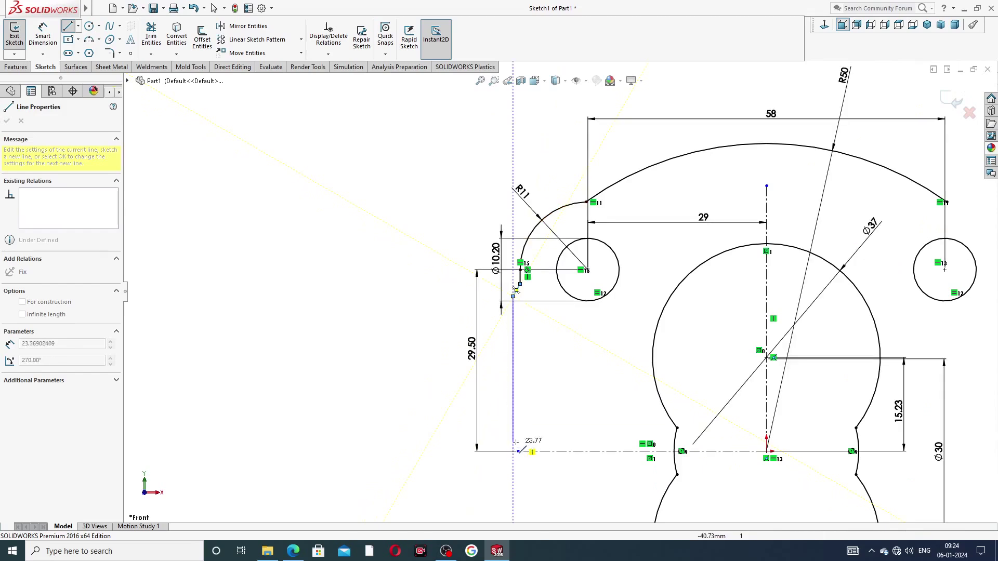
pyautogui.click(515, 452)
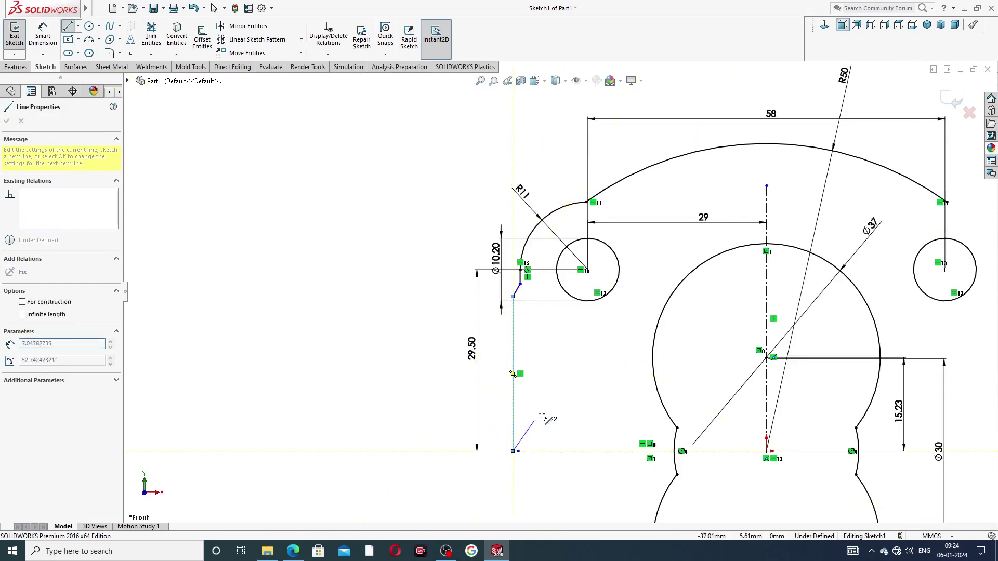
pyautogui.rightClick(546, 404)
pyautogui.click(564, 414)
pyautogui.scroll(-2, 580, 357)
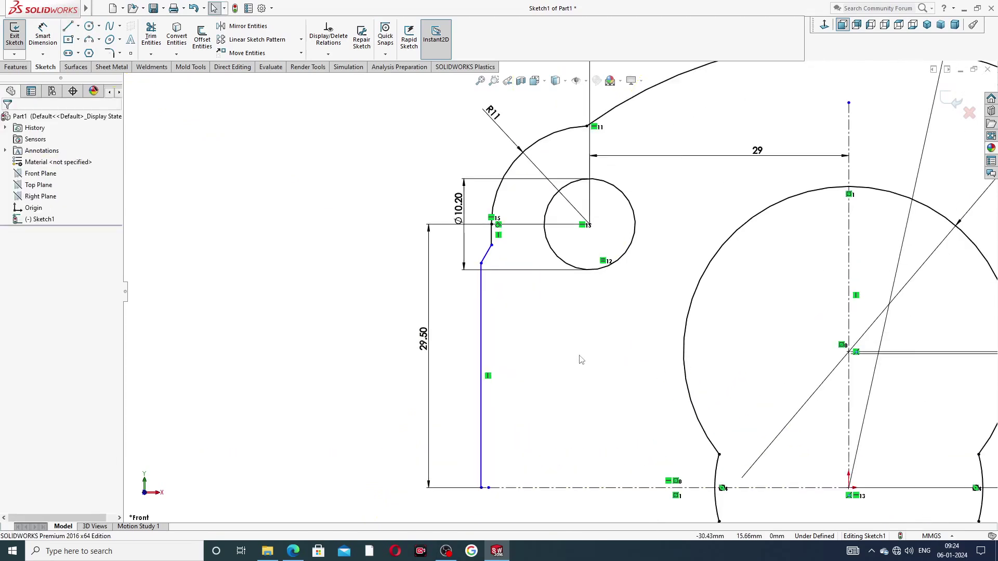
pyautogui.scroll(1, 598, 316)
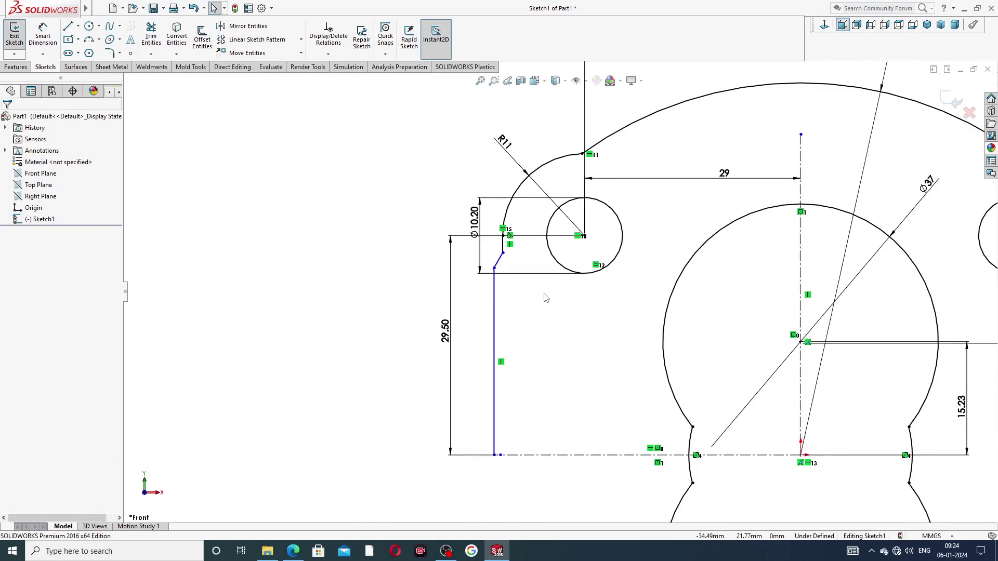
# Shorten the short vertical line to about 1.5 mm and move the slanted line's lower end slightly down, making that line about 3.4 mm long
pyautogui.scroll(-3, 545, 297)
pyautogui.scroll(1, 457, 207)
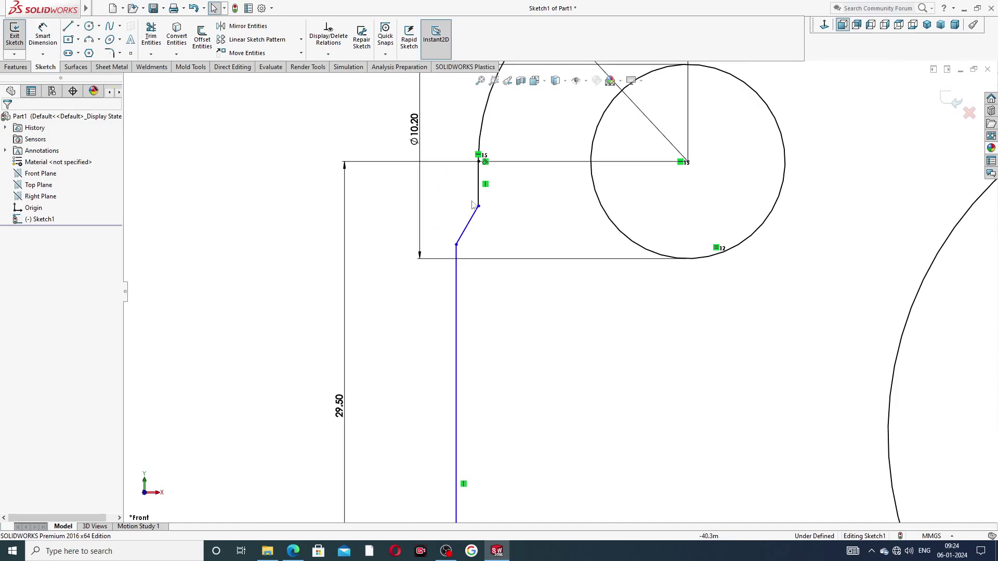
pyautogui.moveTo(477, 206); pyautogui.dragTo(478, 190)
pyautogui.click(504, 289)
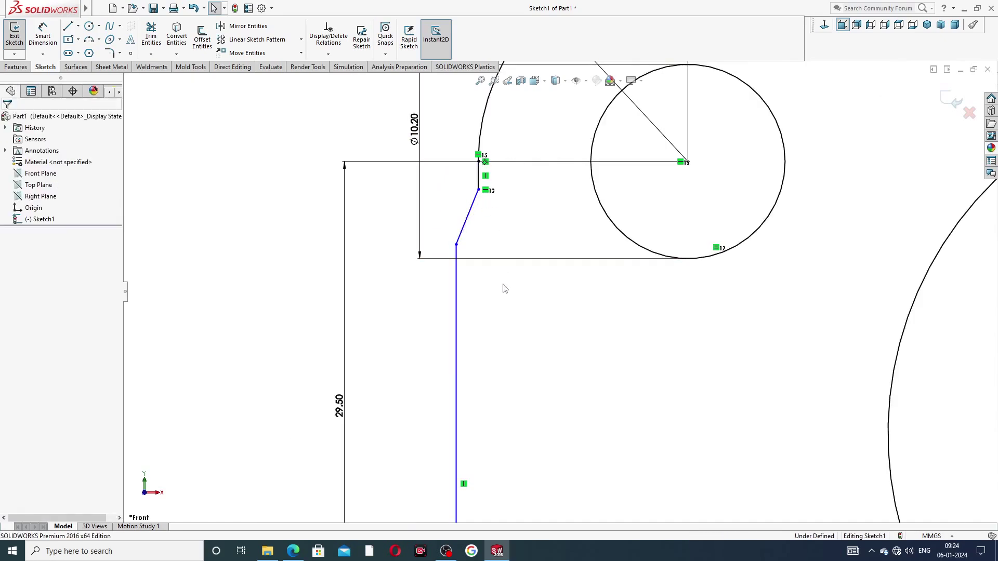
pyautogui.scroll(3, 512, 282)
pyautogui.scroll(-4, 492, 266)
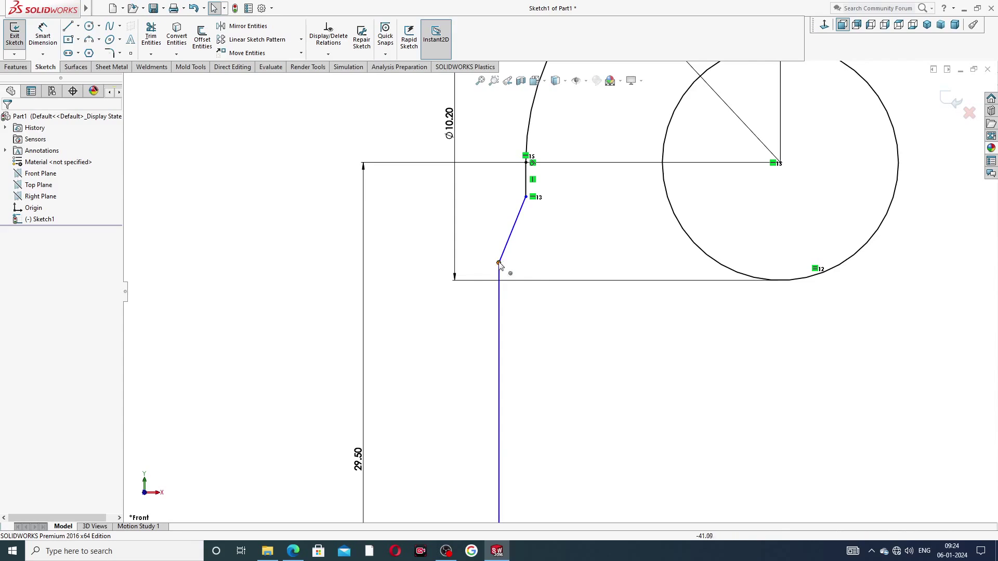
pyautogui.moveTo(499, 264); pyautogui.dragTo(517, 290)
pyautogui.click(517, 290)
pyautogui.scroll(5, 558, 288)
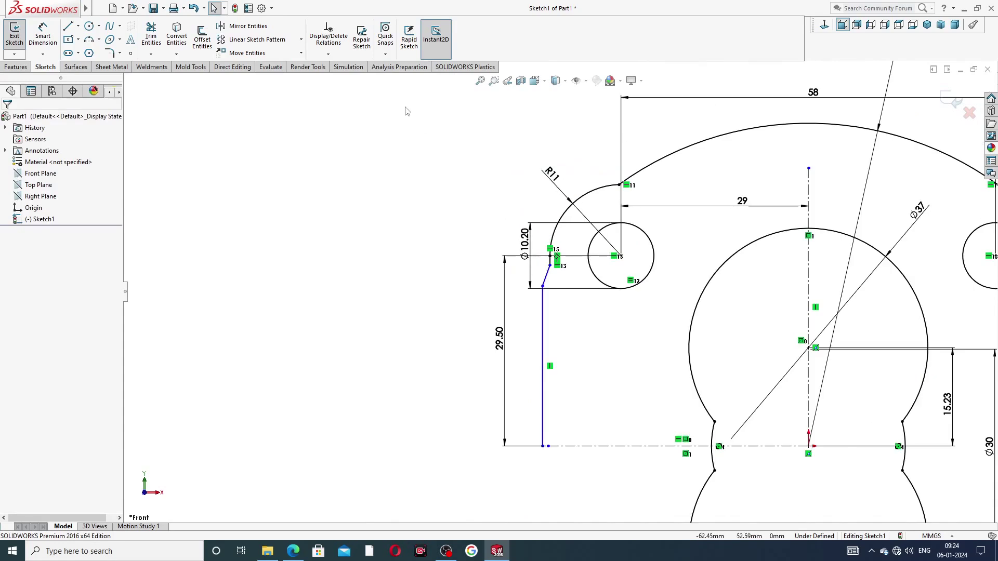
# Add a 5 mm sketch fillet at the junction of the R50 arc and the left R11 arc
pyautogui.click(120, 53)
pyautogui.click(140, 65)
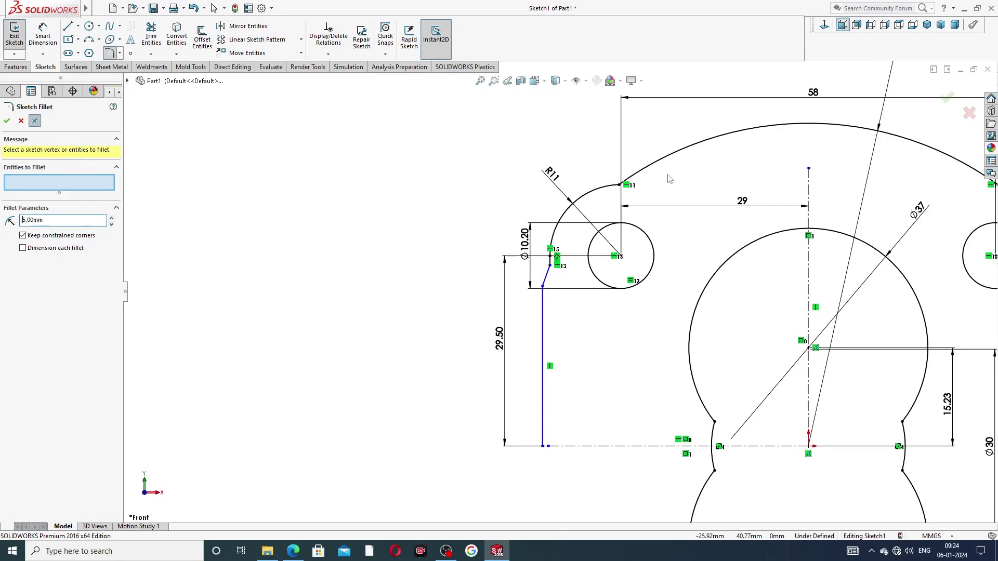
pyautogui.click(618, 187)
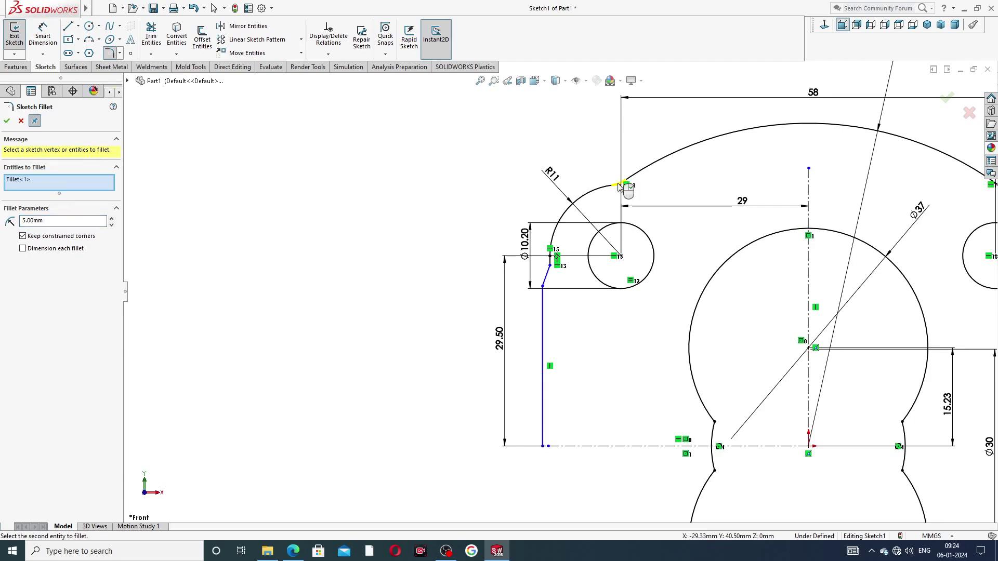
pyautogui.click(7, 122)
# Add a 1.5 mm sketch fillet at the corner between the short vertical line and the slanted line
pyautogui.moveTo(51, 220); pyautogui.dragTo(26, 220)
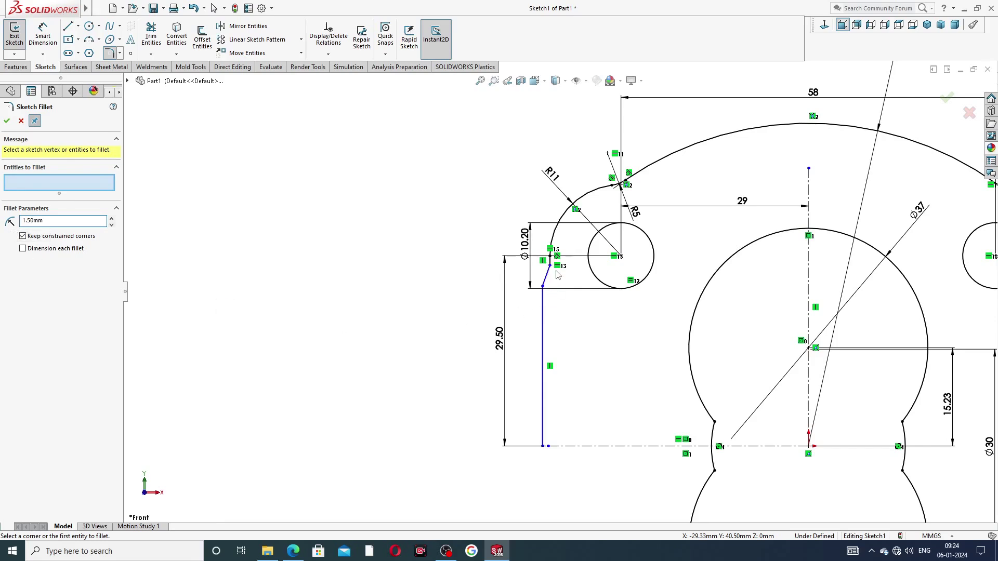
pyautogui.scroll(-6, 558, 275)
pyautogui.click(535, 267)
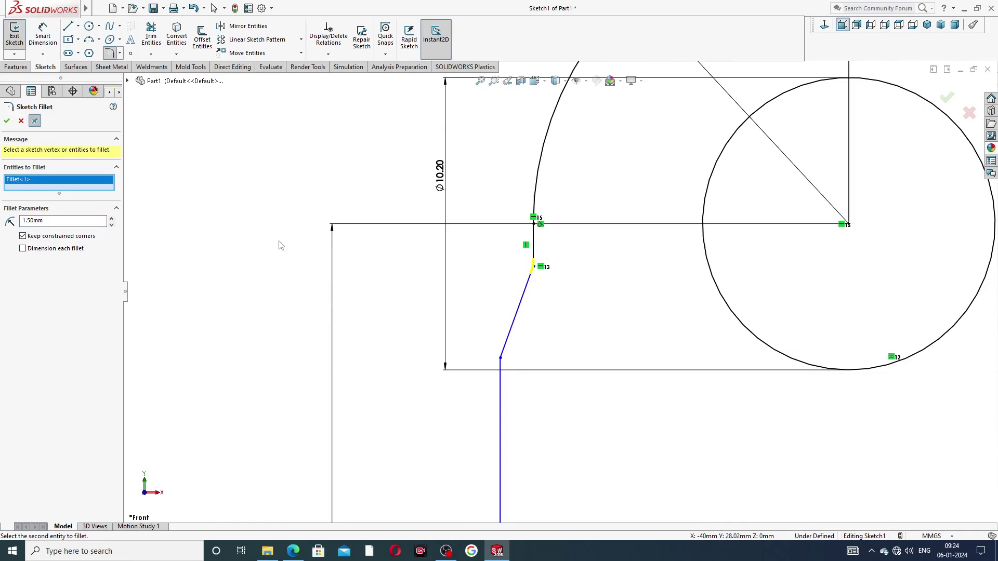
pyautogui.click(7, 121)
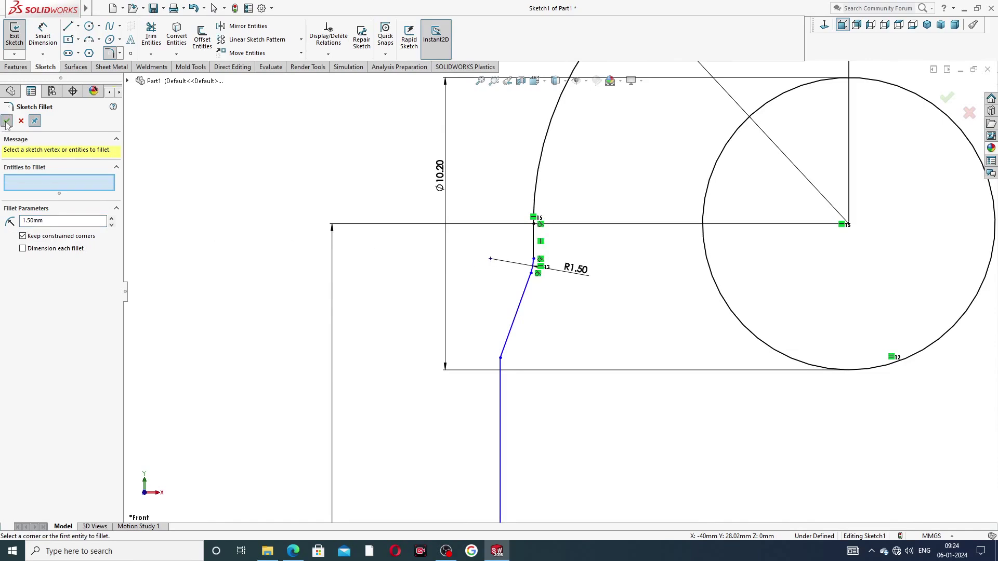
pyautogui.click(7, 122)
# Reposition the R1.50 and R5 fillet dimensions farther from the sketch geometry for clarity
pyautogui.moveTo(581, 270); pyautogui.dragTo(586, 275)
pyautogui.click(614, 267)
pyautogui.scroll(5, 614, 267)
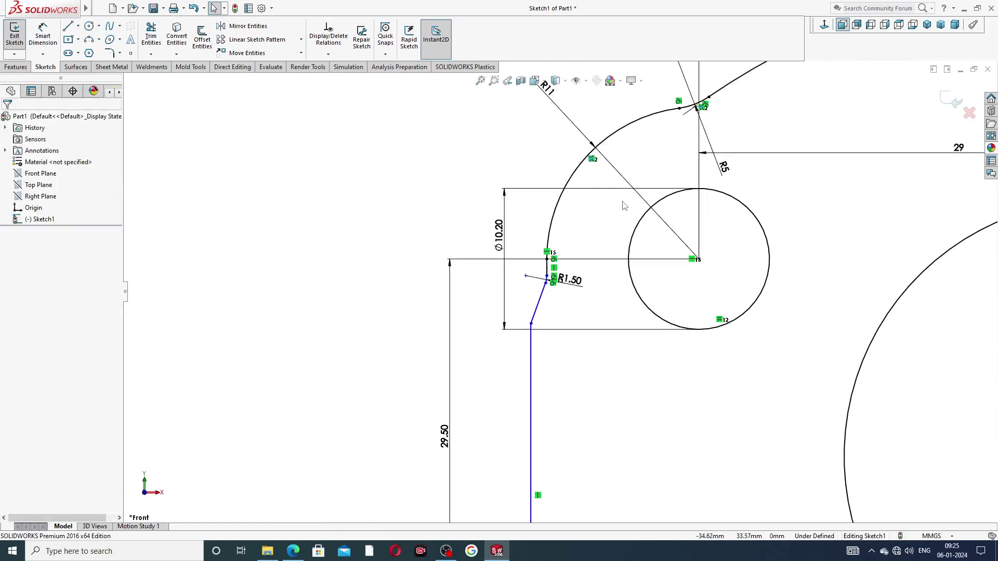
pyautogui.moveTo(656, 219)
pyautogui.mouseDown()
pyautogui.moveTo(643, 202)
pyautogui.moveTo(672, 229)
pyautogui.mouseUp()
pyautogui.click(693, 179)
pyautogui.scroll(6, 712, 187)
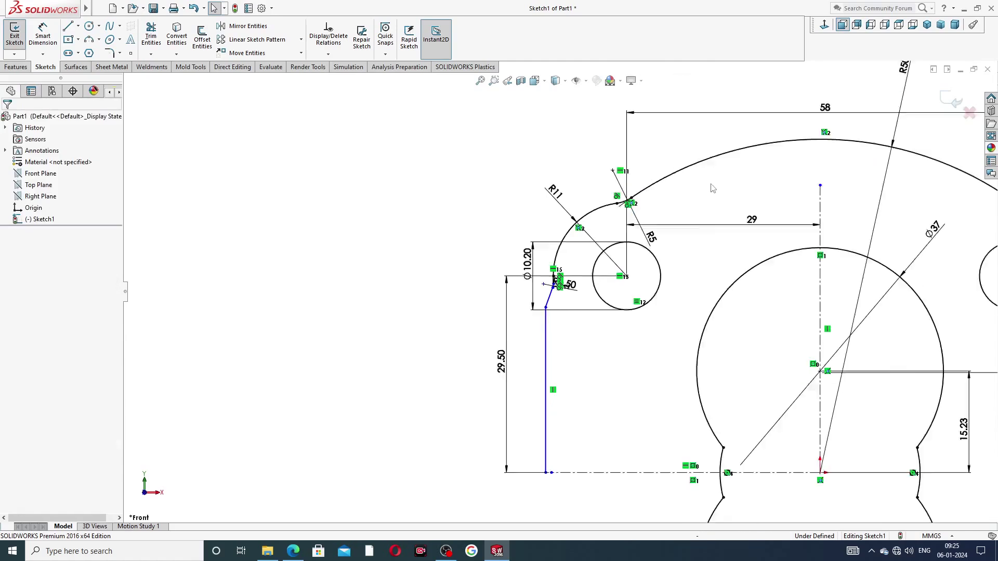
# Dimension the distance from the left vertical line to the vertical centerline as 42 mm
pyautogui.scroll(-1, 692, 365)
pyautogui.scroll(-2, 677, 365)
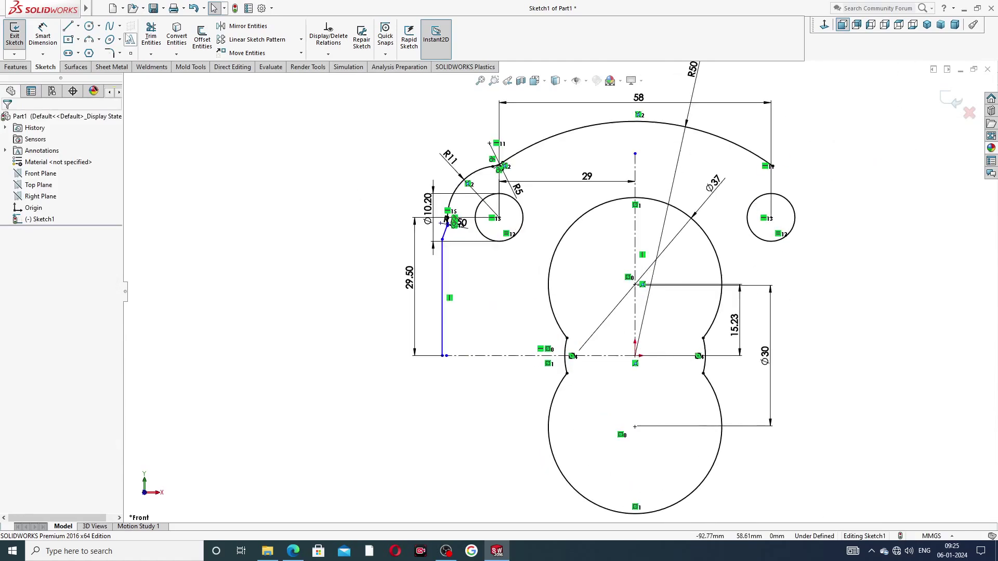
pyautogui.click(43, 36)
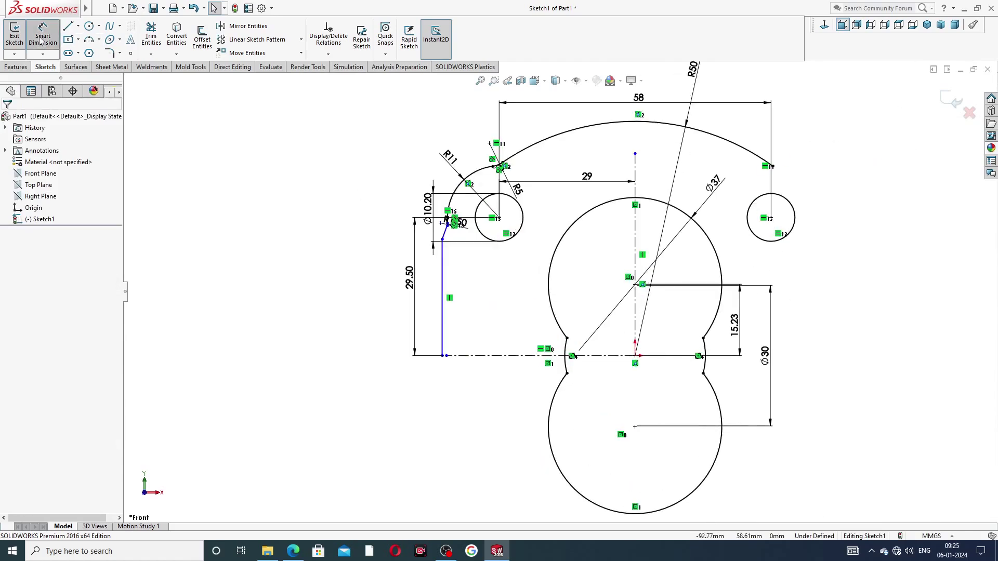
pyautogui.click(442, 321)
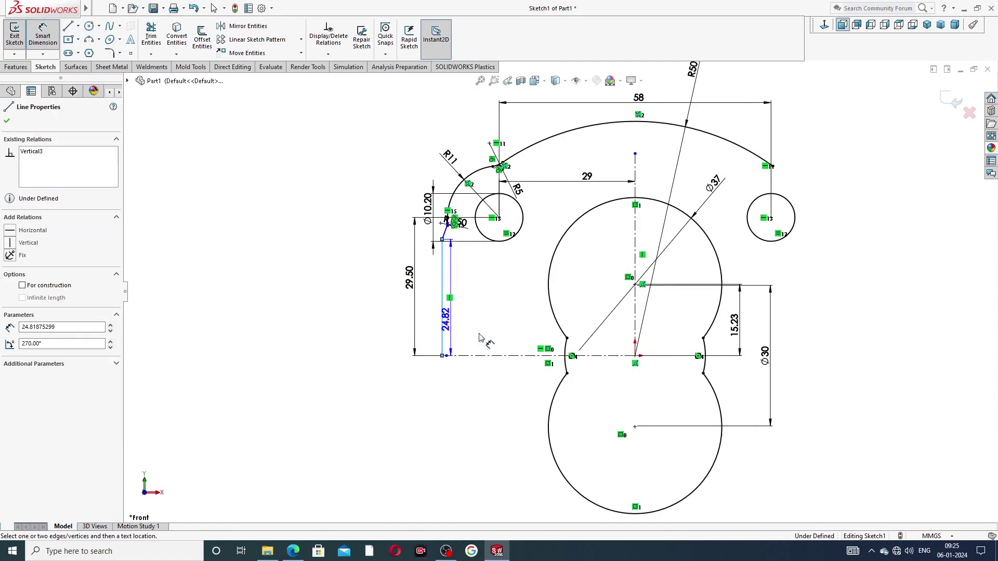
pyautogui.click(635, 322)
pyautogui.click(525, 391)
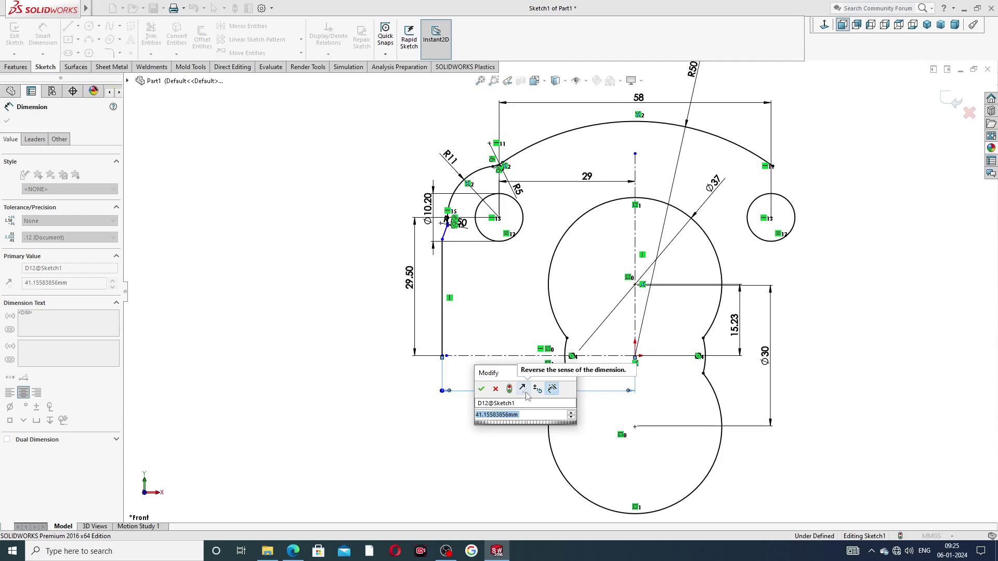
pyautogui.write('42')
pyautogui.press('Return')
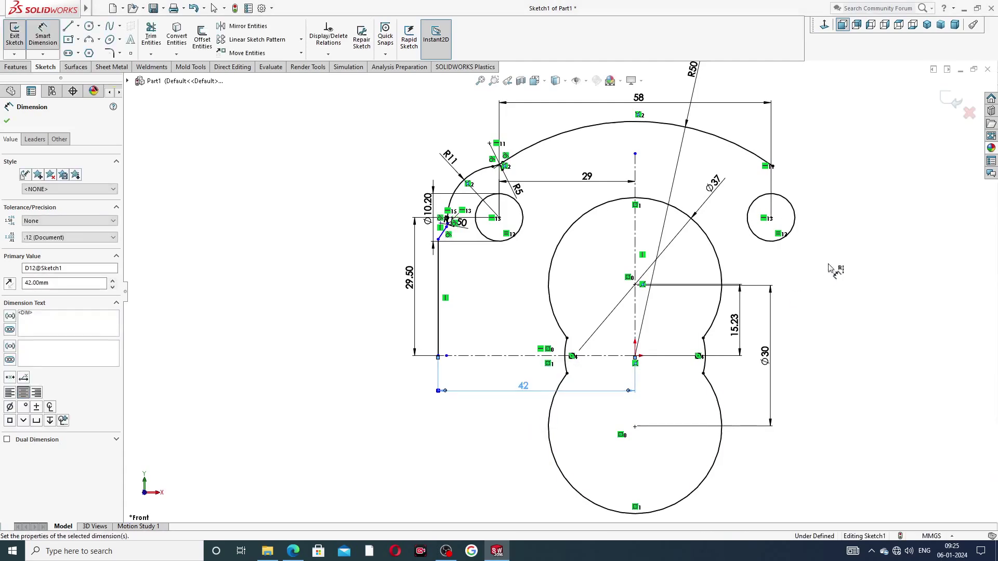
pyautogui.click(855, 245)
pyautogui.scroll(-2, 694, 231)
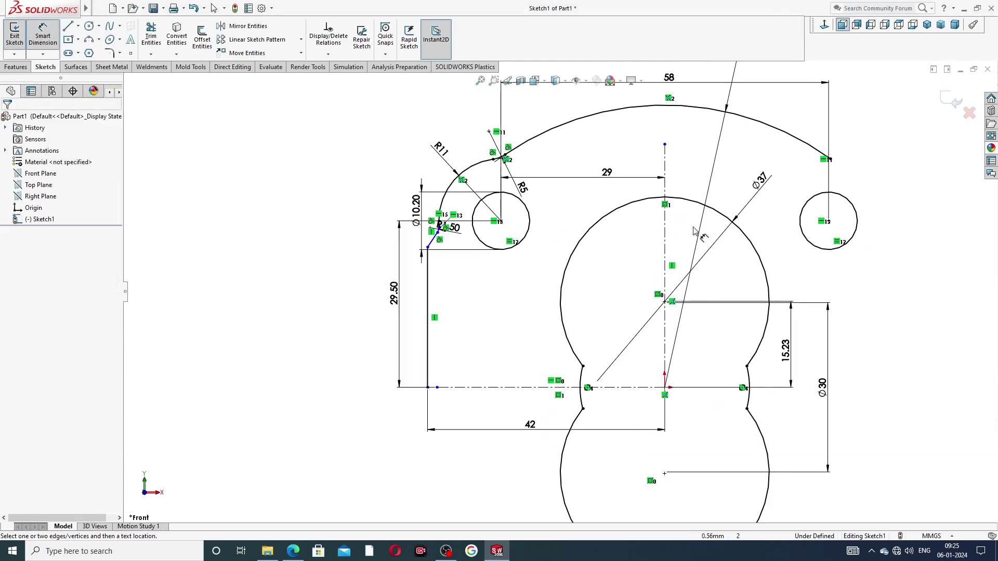
pyautogui.press('f')
pyautogui.rightClick(809, 182)
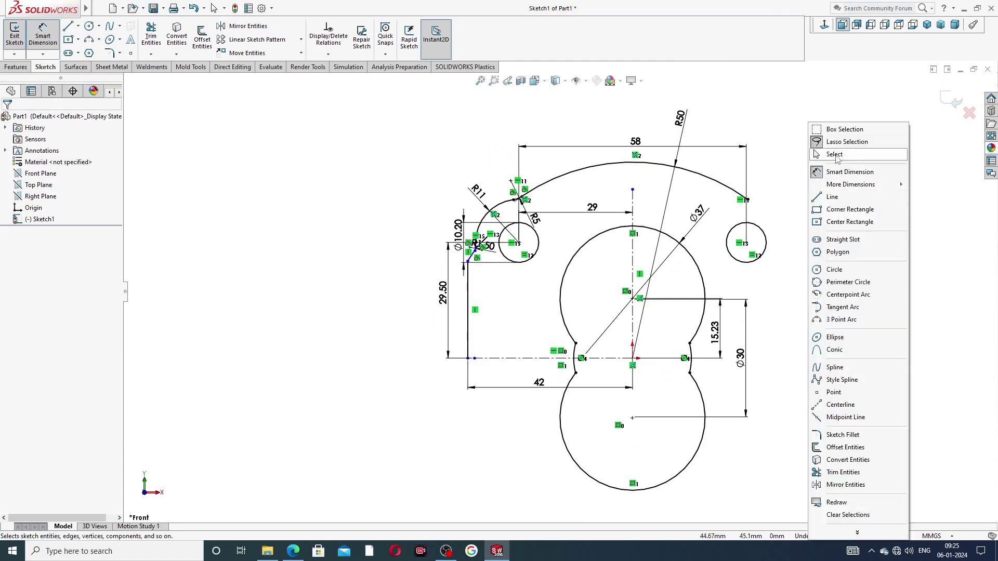
pyautogui.click(836, 156)
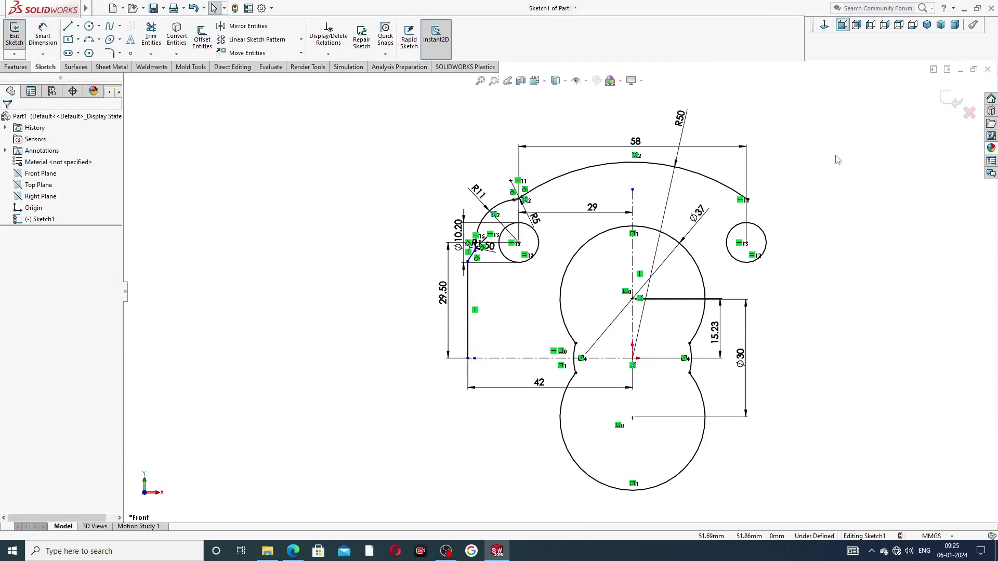
# Reposition the R11 and R5 dimensions farther from the left corner geometry
pyautogui.moveTo(473, 191); pyautogui.dragTo(469, 176)
pyautogui.moveTo(532, 217); pyautogui.dragTo(590, 210)
pyautogui.click(415, 167)
pyautogui.click(455, 192)
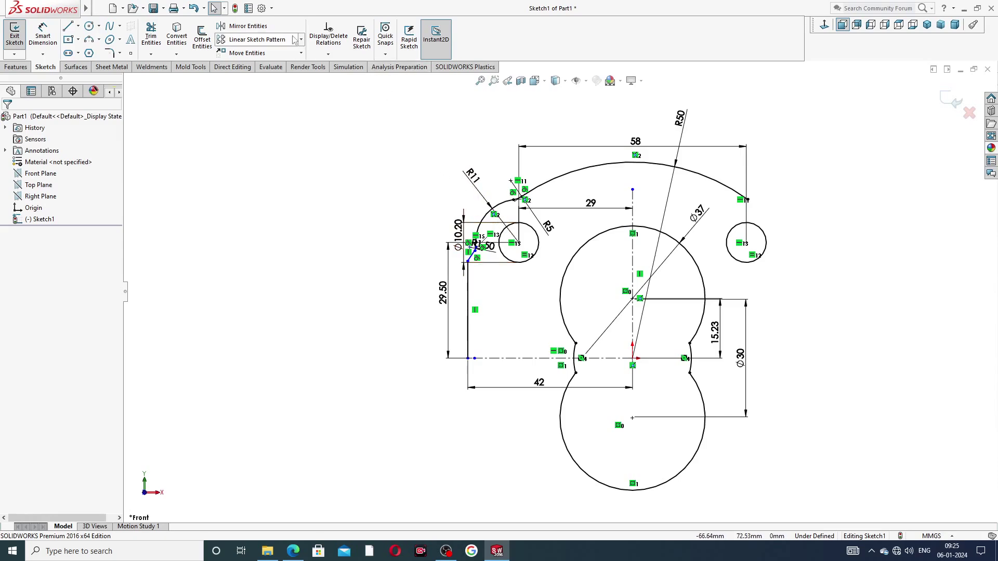
# Mirror the left R5 fillet, R11 arc, short vertical line, R1.50 fillet, slanted line and long vertical line about the vertical centerline
pyautogui.click(267, 30)
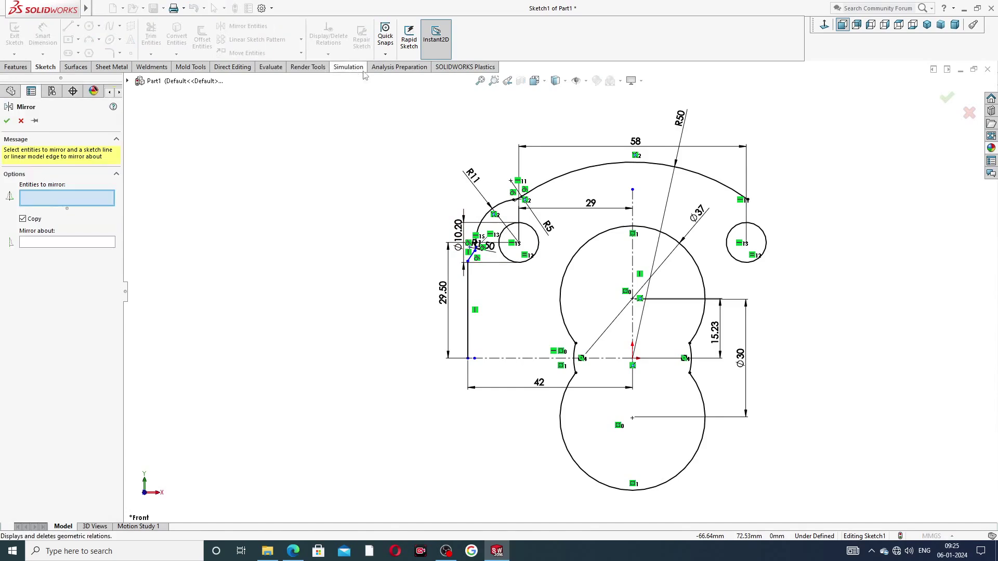
pyautogui.scroll(-2, 595, 175)
pyautogui.scroll(-2, 493, 203)
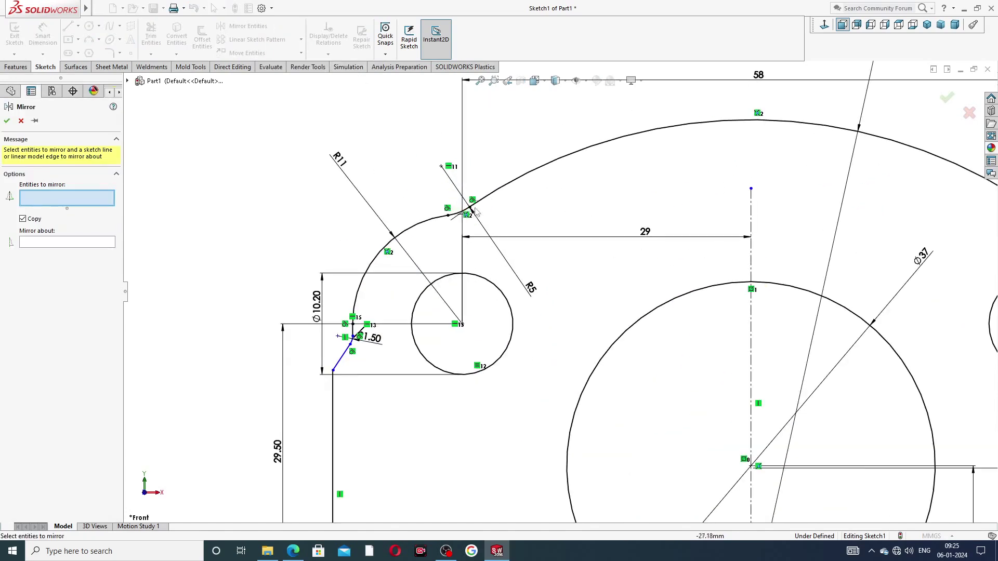
pyautogui.click(467, 215)
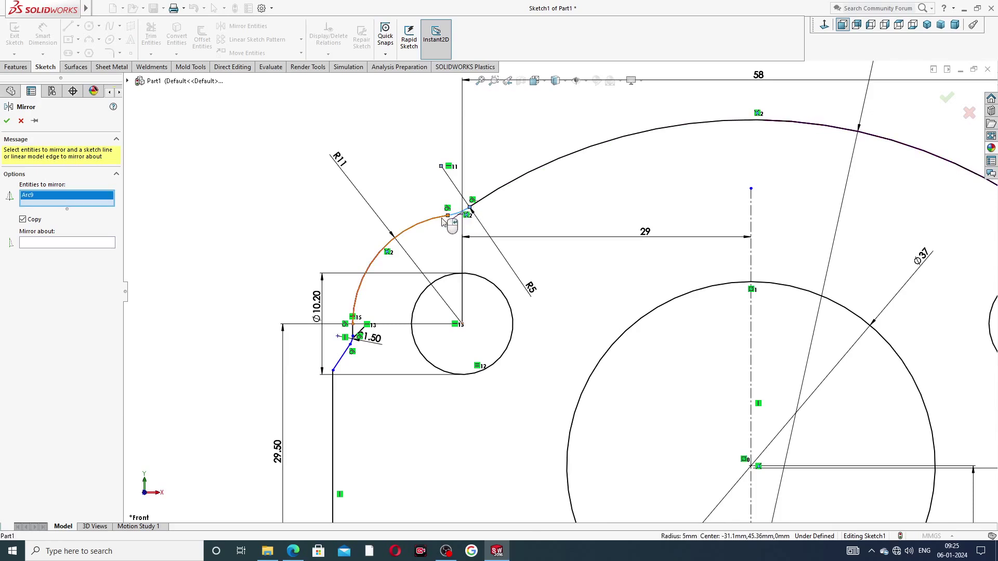
pyautogui.click(444, 218)
pyautogui.scroll(-3, 384, 313)
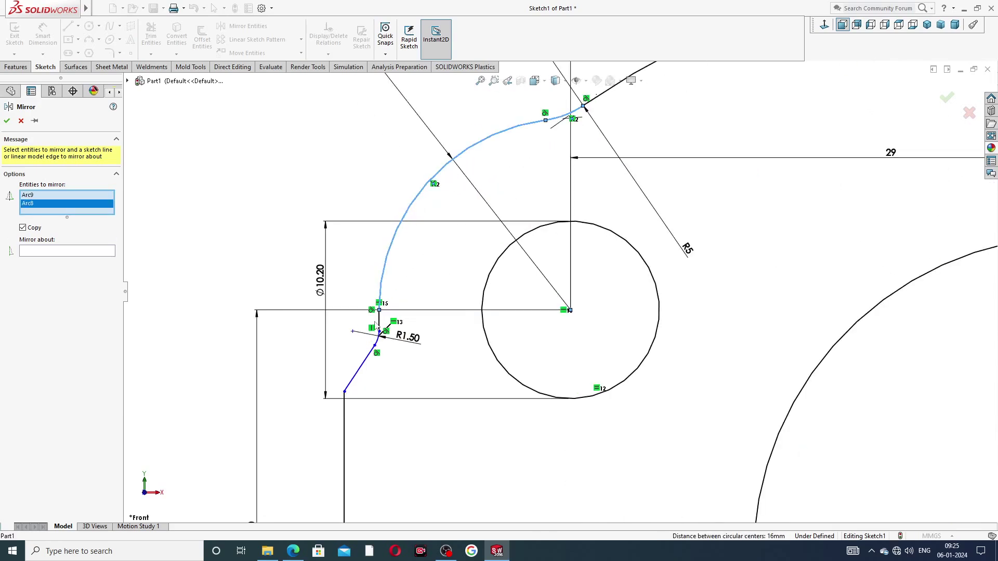
pyautogui.click(379, 322)
pyautogui.scroll(-2, 388, 332)
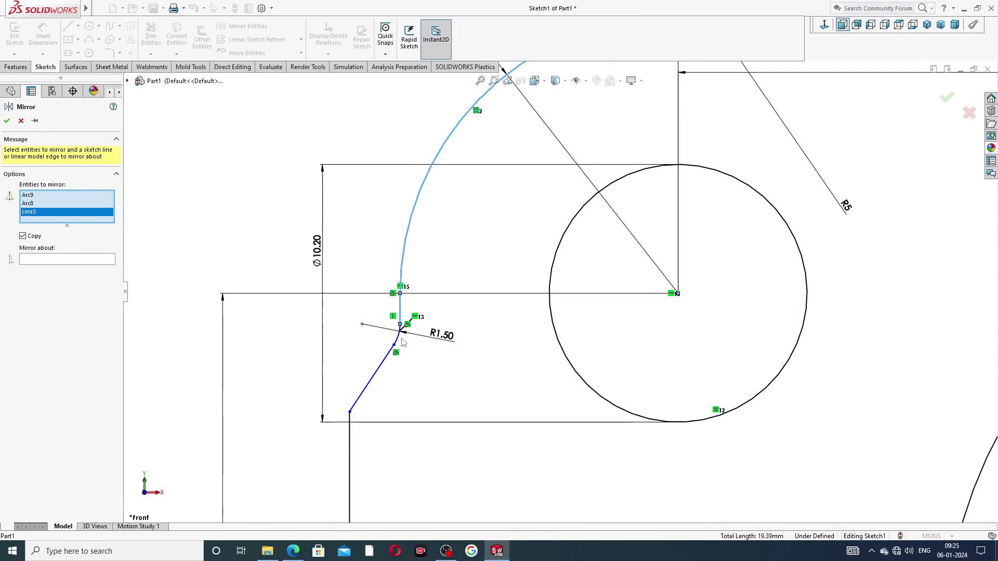
pyautogui.click(398, 338)
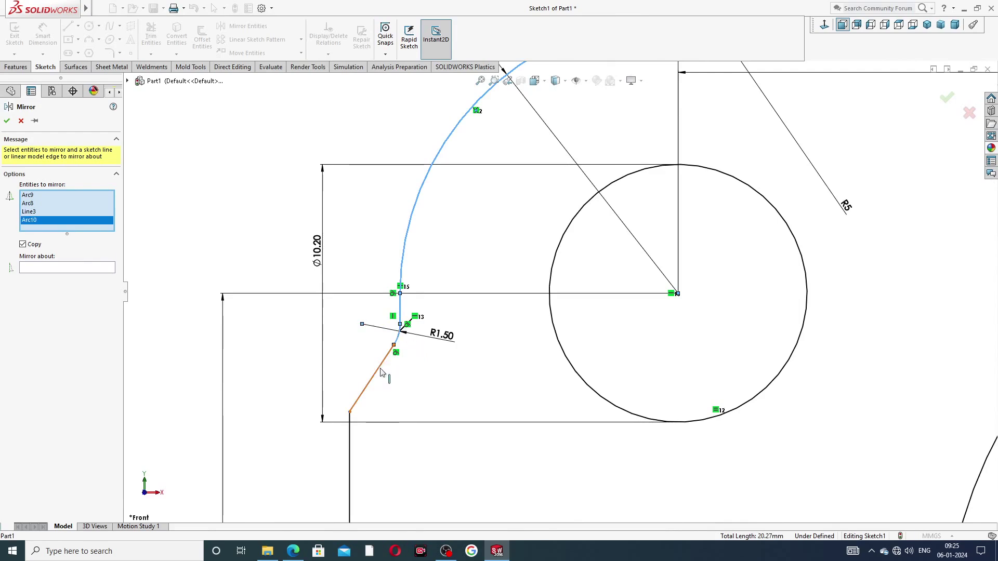
pyautogui.click(382, 375)
pyautogui.click(354, 431)
pyautogui.scroll(5, 459, 396)
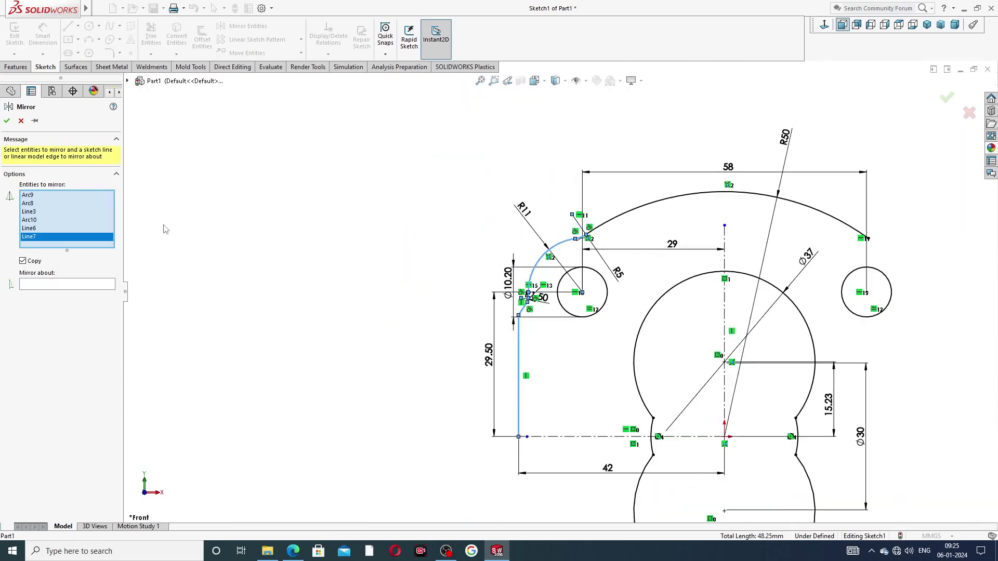
pyautogui.click(60, 285)
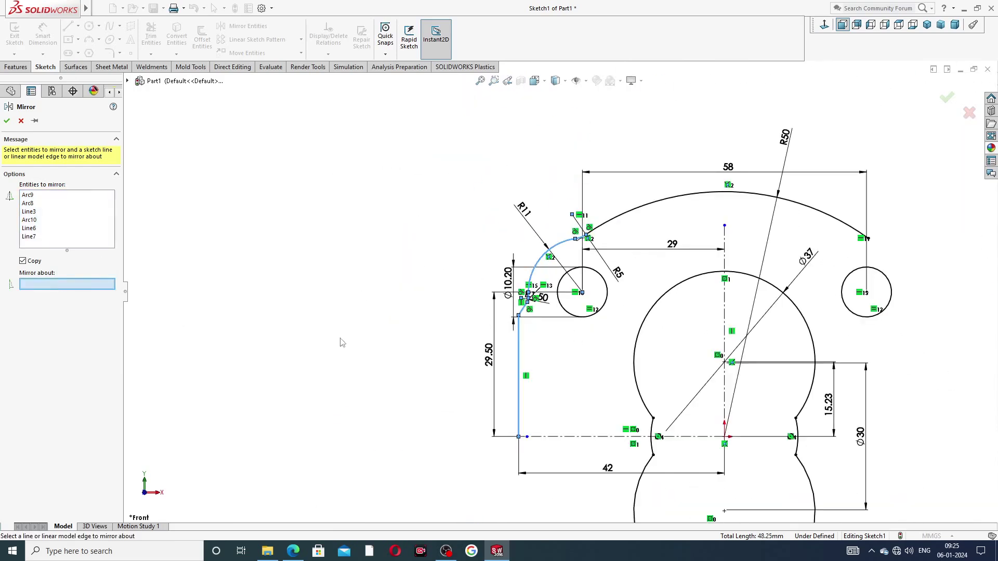
pyautogui.click(725, 262)
pyautogui.scroll(-3, 931, 218)
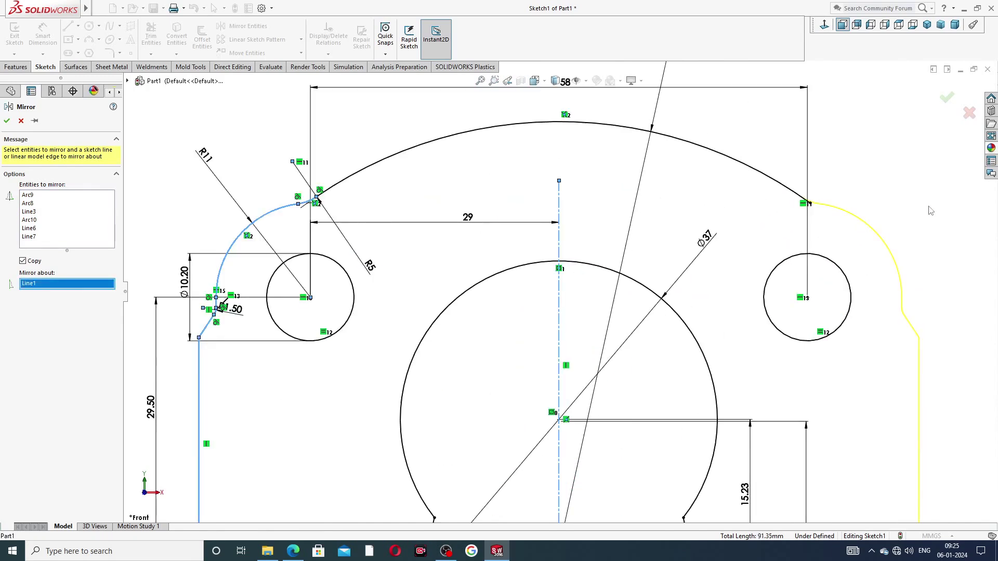
pyautogui.click(946, 98)
# Delete the 29 mm dimension between the left hole and the vertical centerline
pyautogui.press('f')
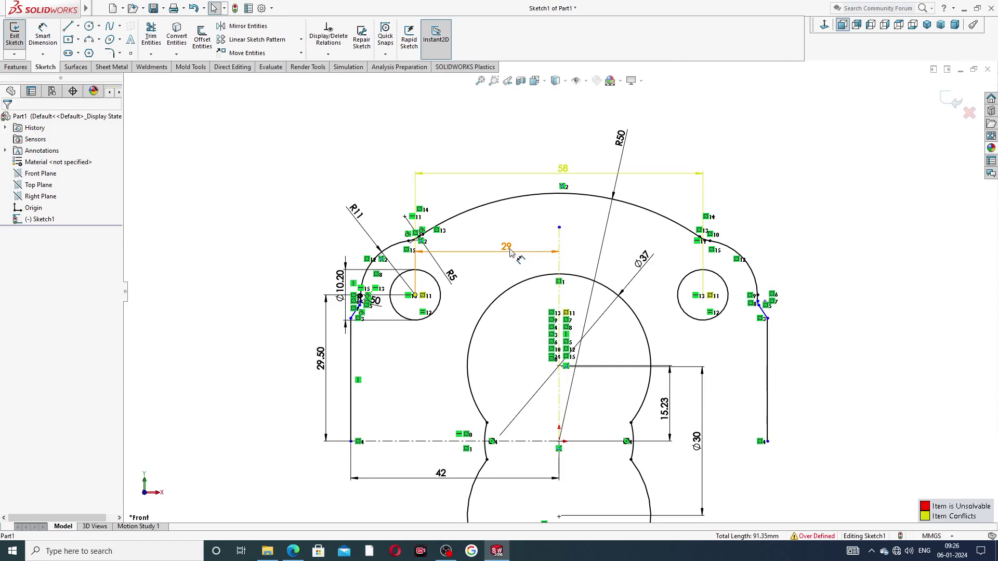
pyautogui.click(530, 256)
pyautogui.press('Delete')
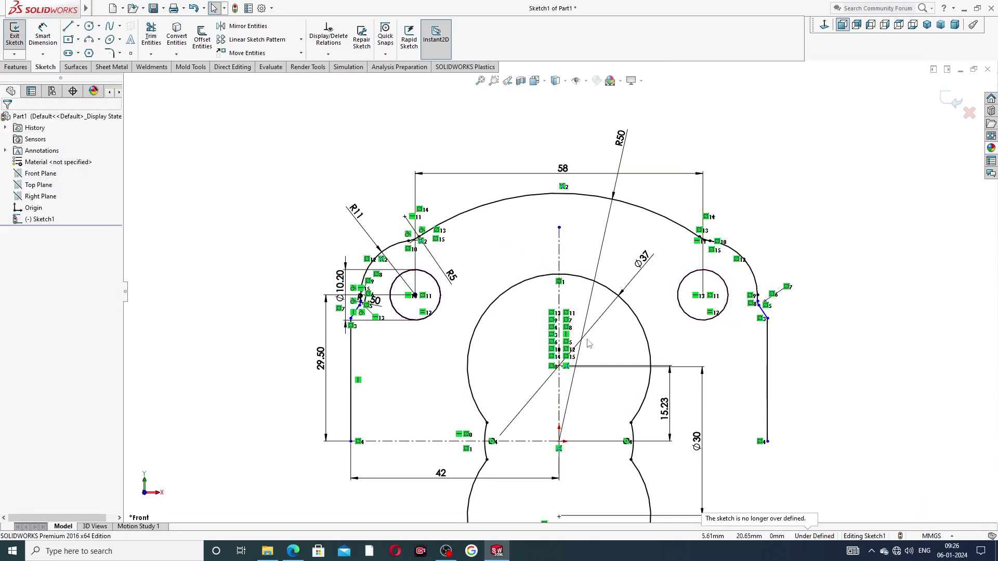
# Trim the overhanging end of the R50 arc at the mirrored fillet near the right hole, using Trim to closest
pyautogui.scroll(-5, 708, 318)
pyautogui.scroll(3, 541, 220)
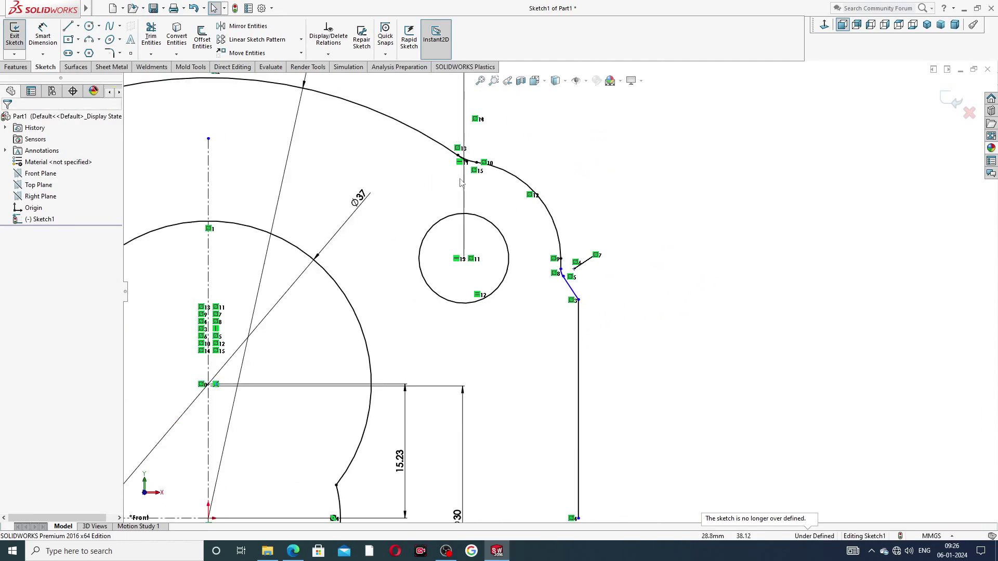
pyautogui.scroll(-6, 461, 181)
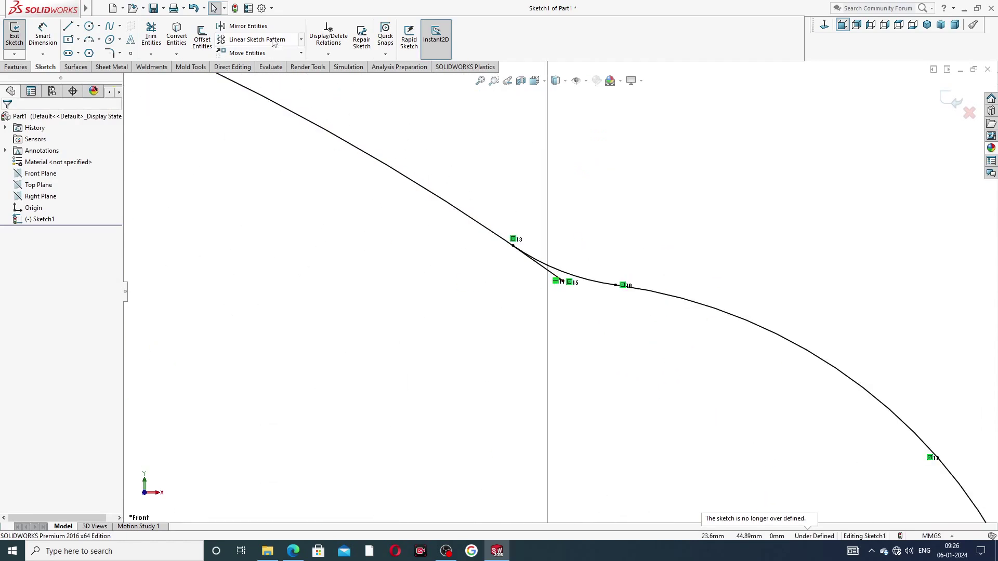
pyautogui.click(150, 35)
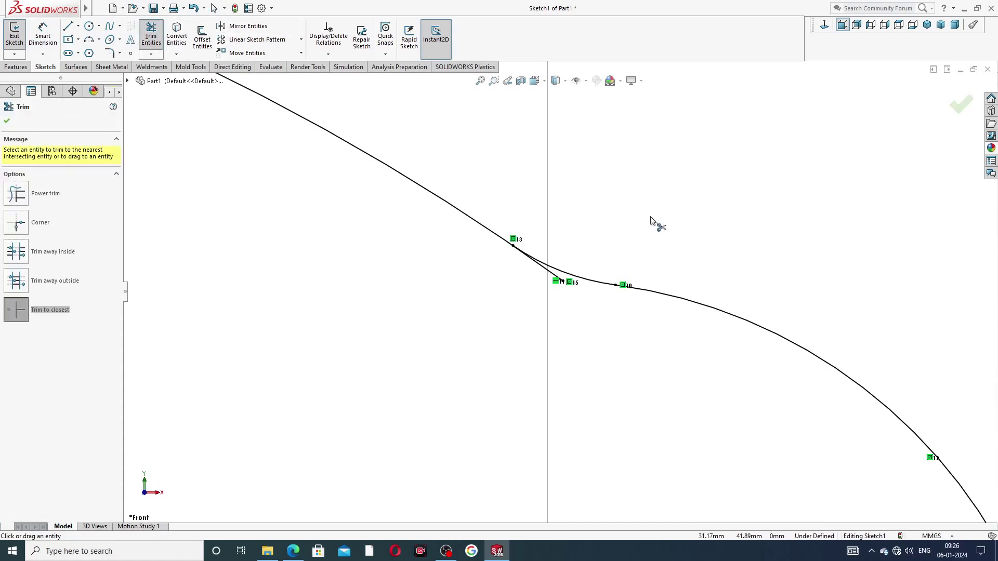
pyautogui.click(553, 276)
pyautogui.scroll(5, 551, 273)
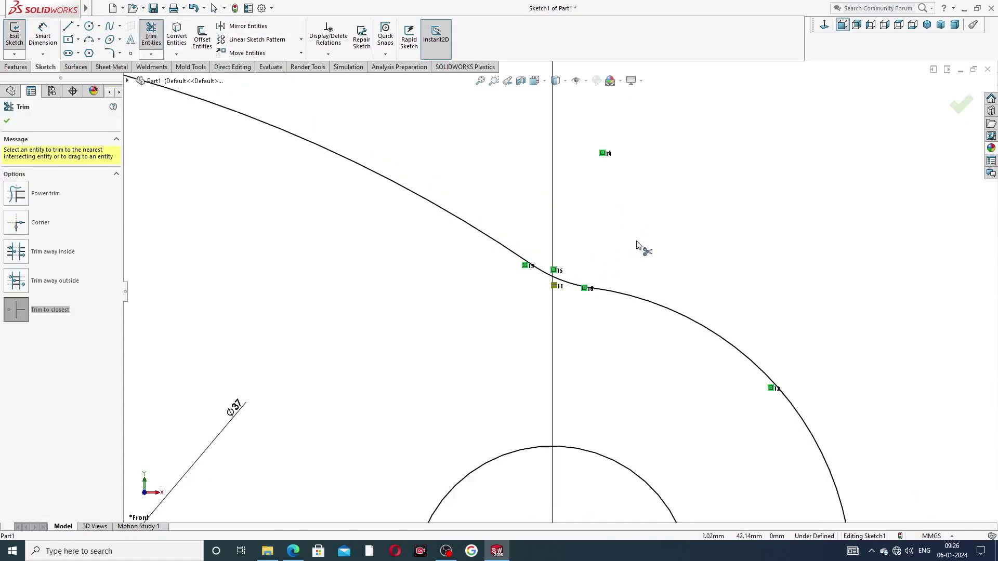
pyautogui.click(967, 106)
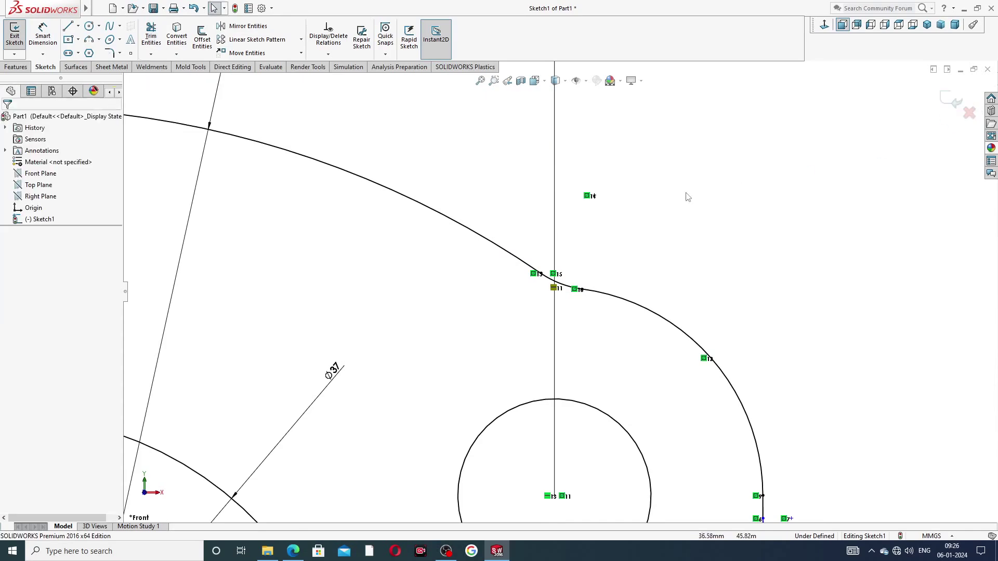
pyautogui.scroll(5, 591, 232)
pyautogui.scroll(2, 381, 341)
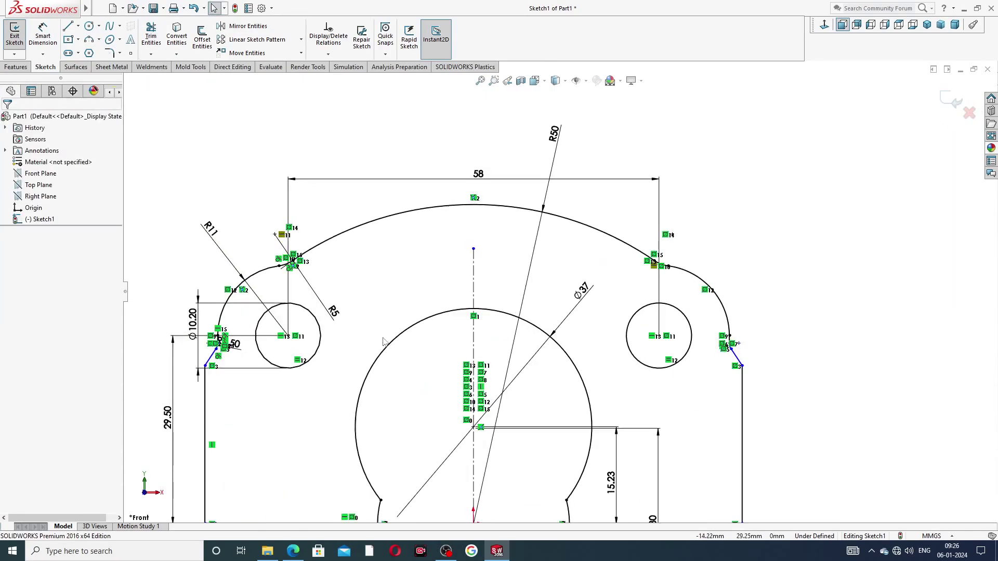
pyautogui.scroll(-2, 411, 395)
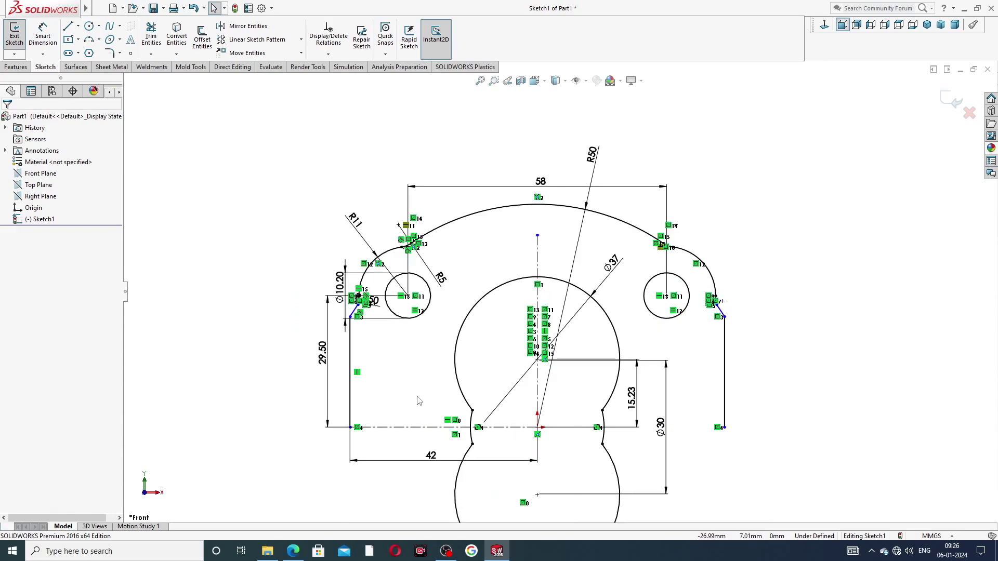
pyautogui.scroll(1, 516, 355)
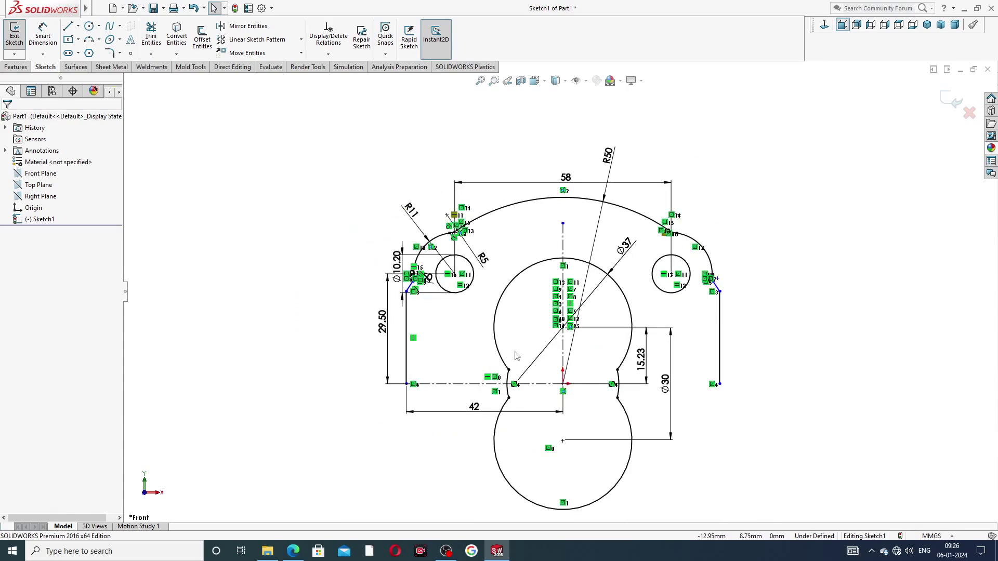
pyautogui.scroll(-1, 516, 356)
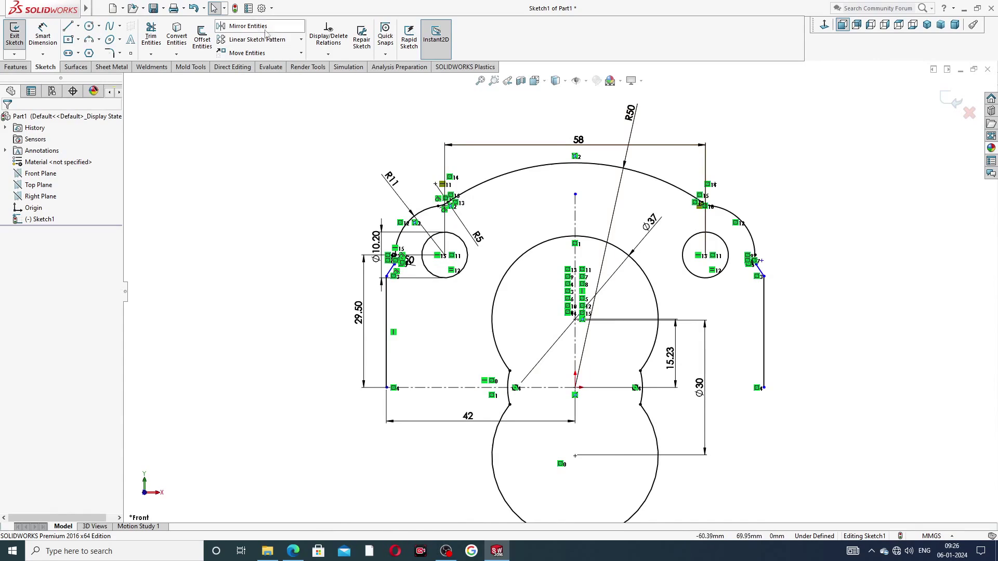
pyautogui.click(249, 27)
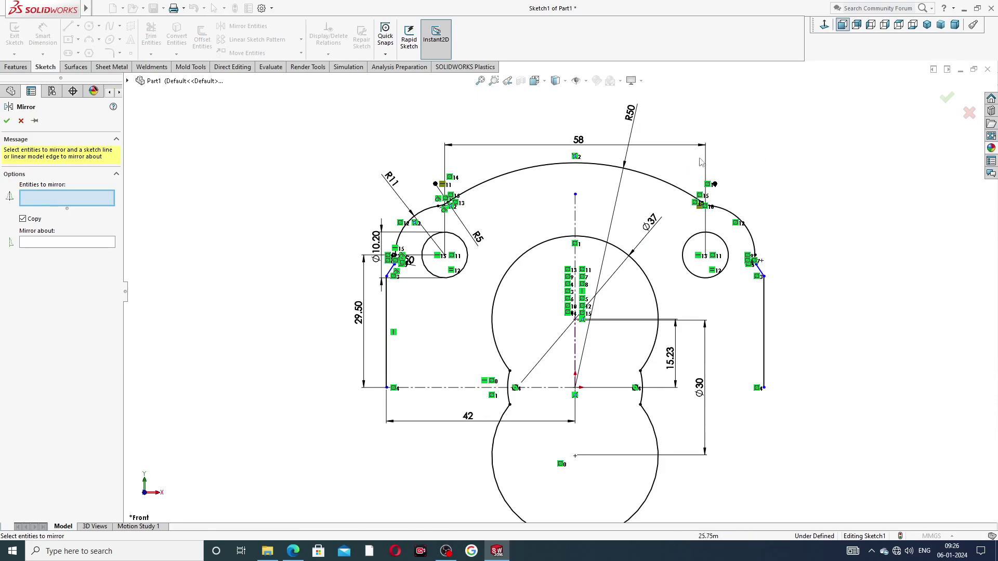
pyautogui.moveTo(802, 163)
pyautogui.mouseDown()
pyautogui.moveTo(773, 349)
pyautogui.moveTo(667, 291)
pyautogui.moveTo(661, 258)
pyautogui.moveTo(675, 165)
pyautogui.mouseUp()
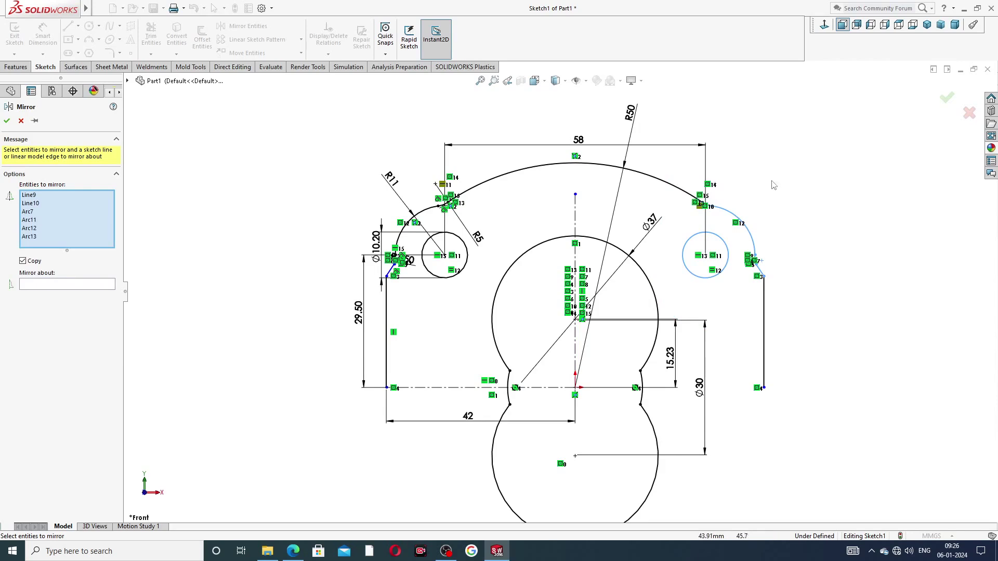
pyautogui.click(22, 121)
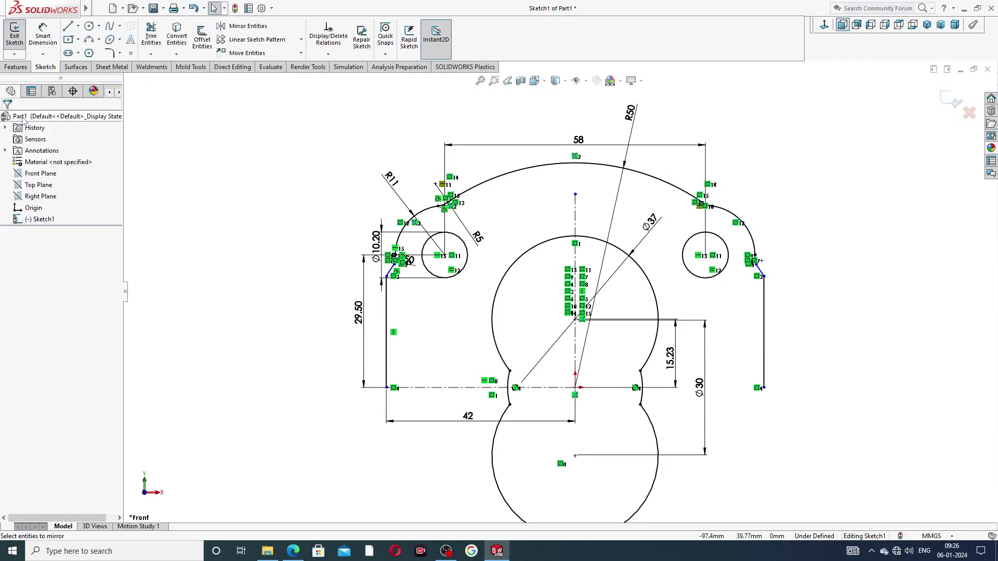
# Mirror the upper outer profile, including the R50 arc, corner arcs, fillets and side lines, plus both 10.20 mm holes, about the horizontal centerline
pyautogui.click(268, 28)
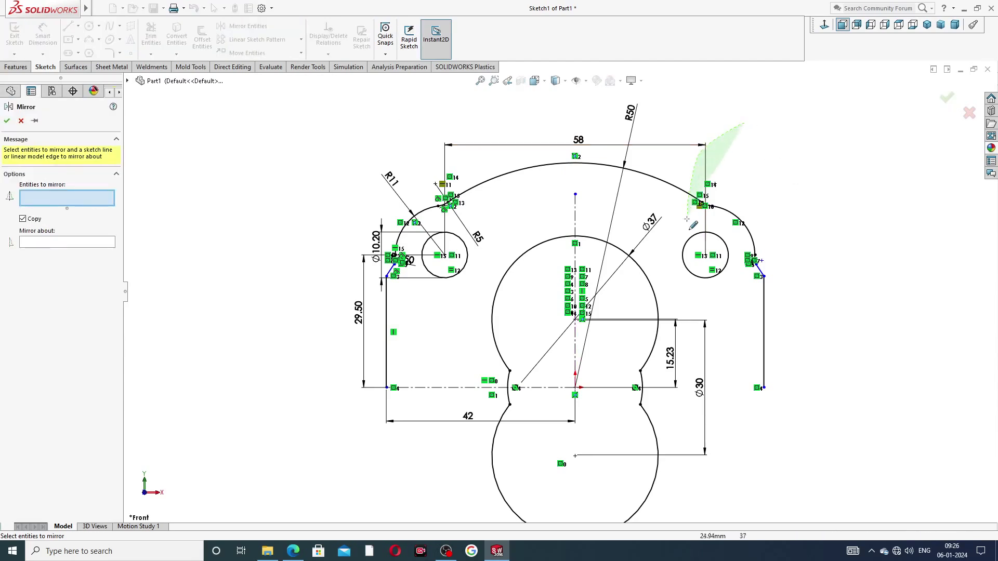
pyautogui.moveTo(687, 221)
pyautogui.mouseDown()
pyautogui.moveTo(689, 265)
pyautogui.moveTo(748, 301)
pyautogui.moveTo(794, 295)
pyautogui.mouseUp()
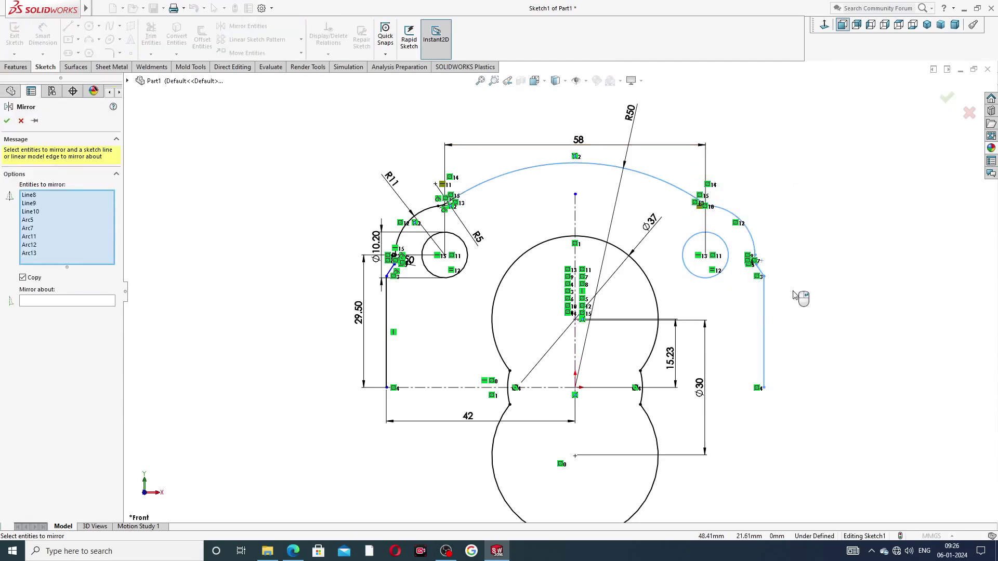
pyautogui.scroll(-5, 453, 214)
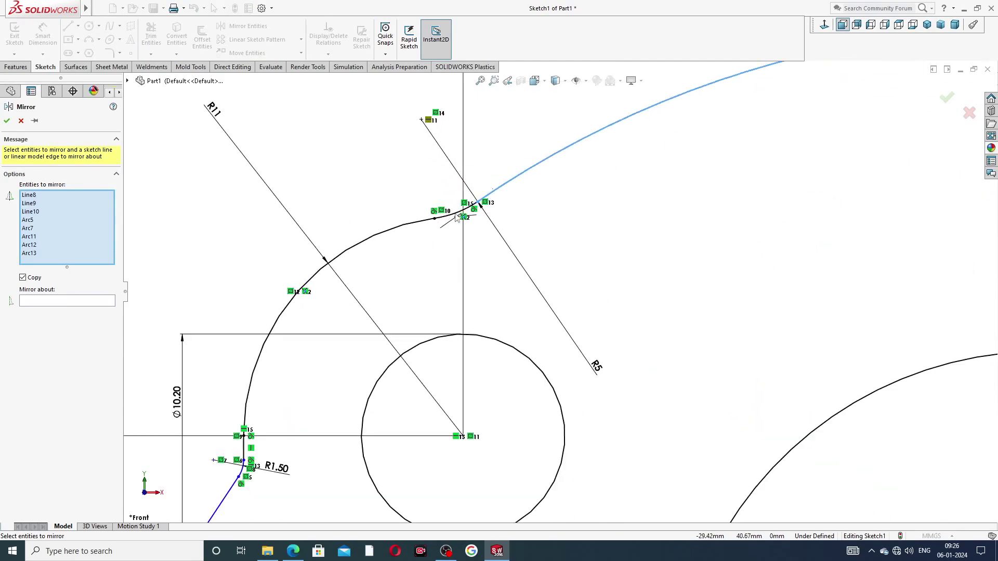
pyautogui.click(455, 215)
pyautogui.click(421, 224)
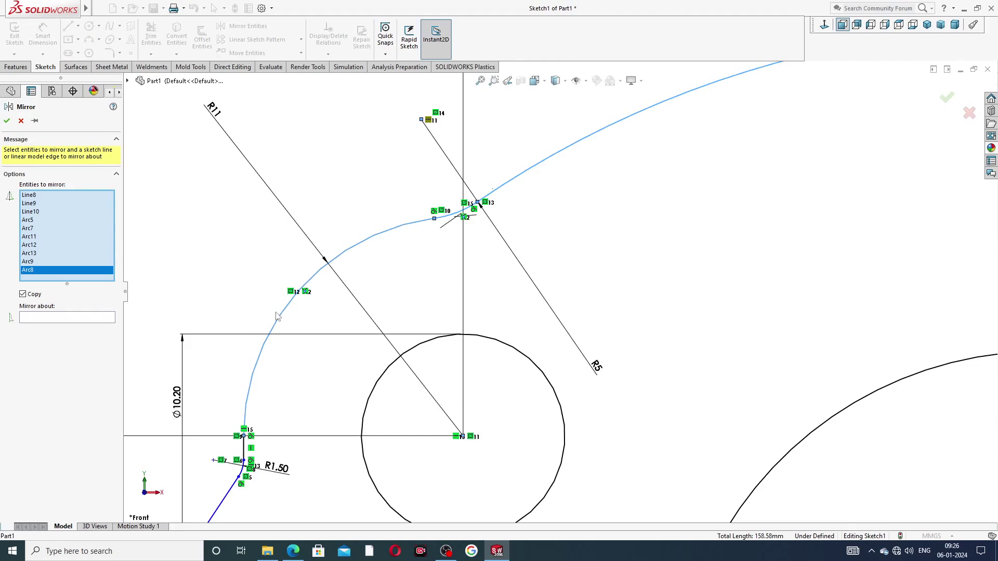
pyautogui.scroll(-2, 272, 453)
pyautogui.click(267, 429)
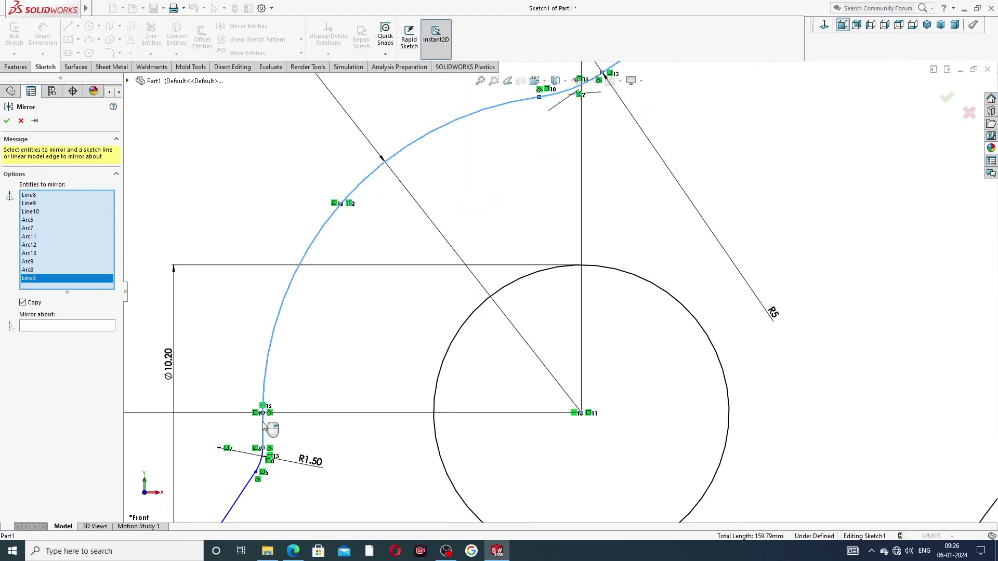
pyautogui.scroll(3, 268, 430)
pyautogui.scroll(-3, 429, 379)
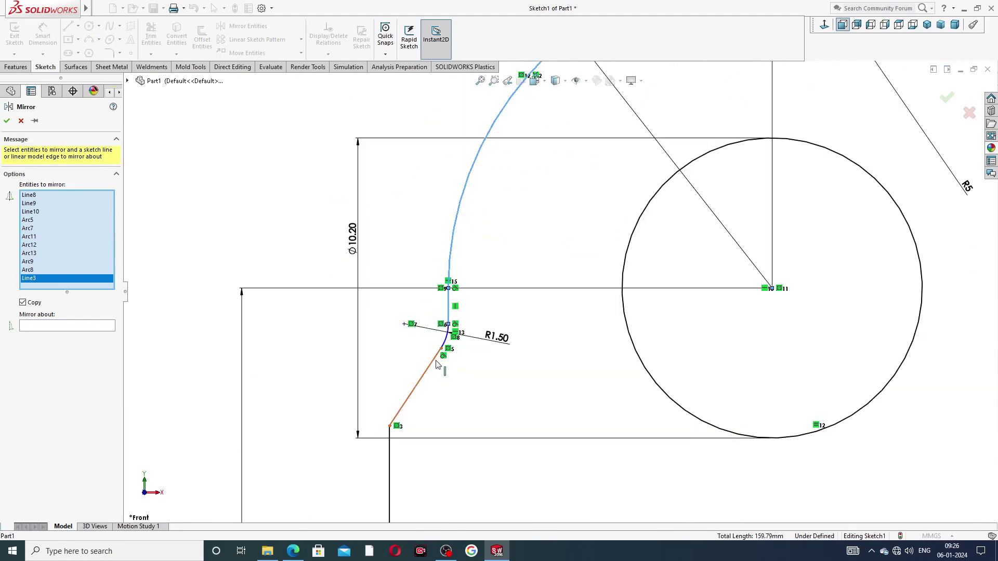
pyautogui.click(445, 349)
pyautogui.click(432, 370)
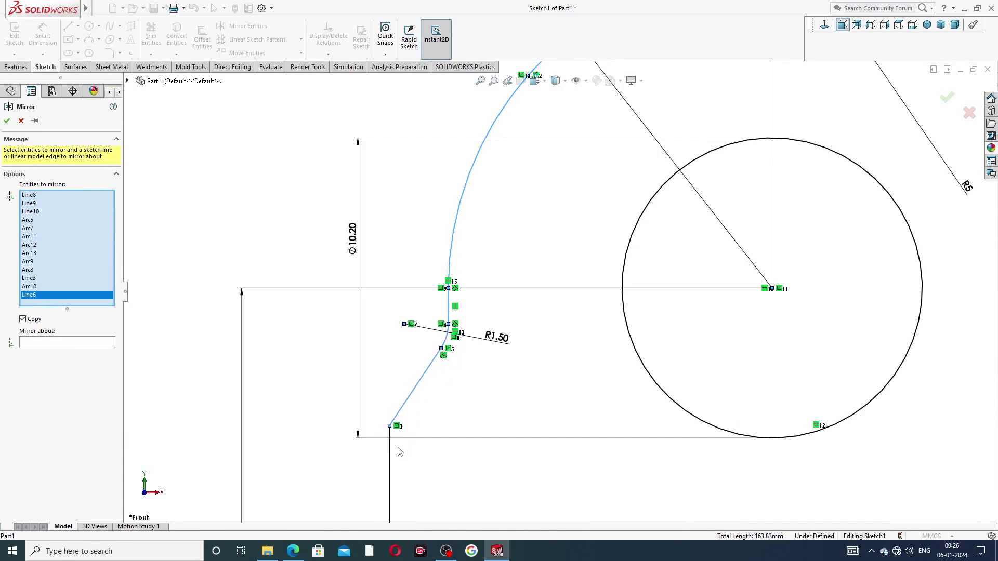
pyautogui.click(391, 457)
pyautogui.click(632, 343)
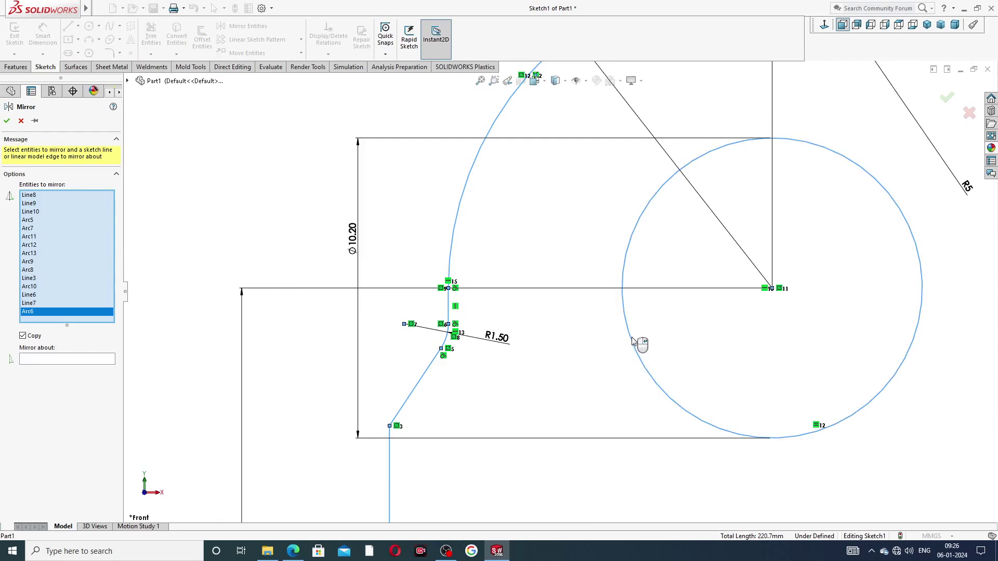
pyautogui.scroll(8, 713, 322)
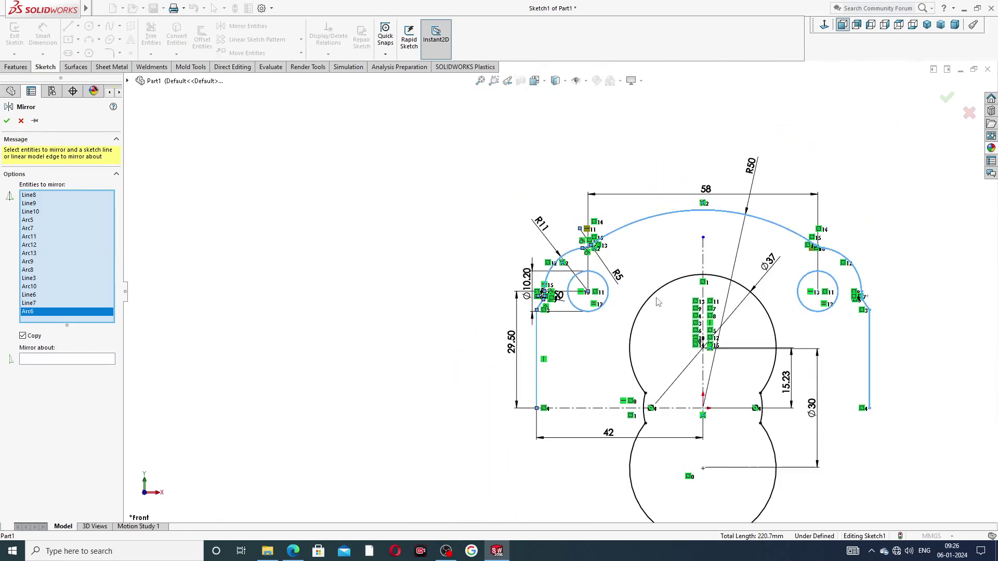
pyautogui.scroll(-5, 832, 299)
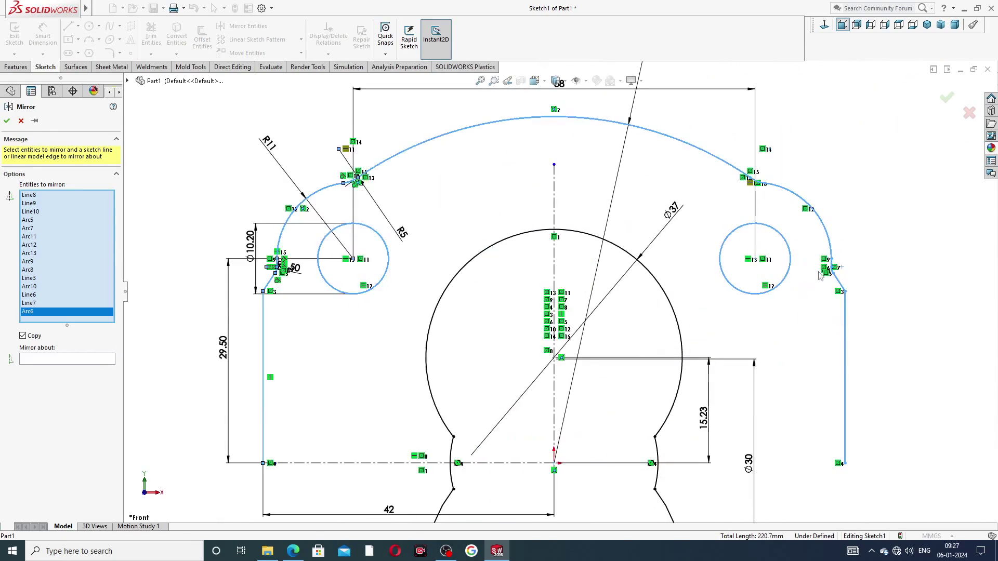
pyautogui.scroll(5, 738, 342)
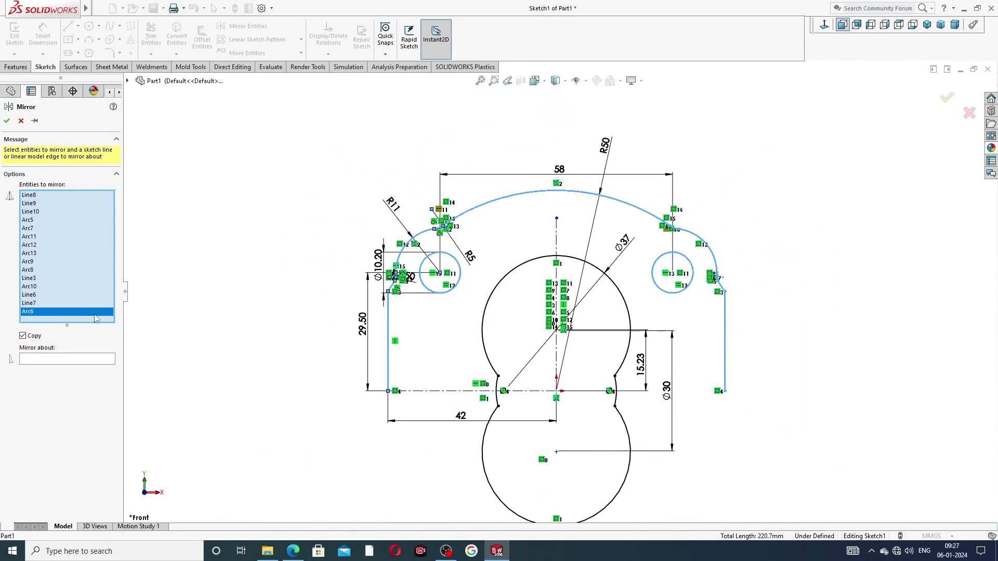
pyautogui.click(98, 360)
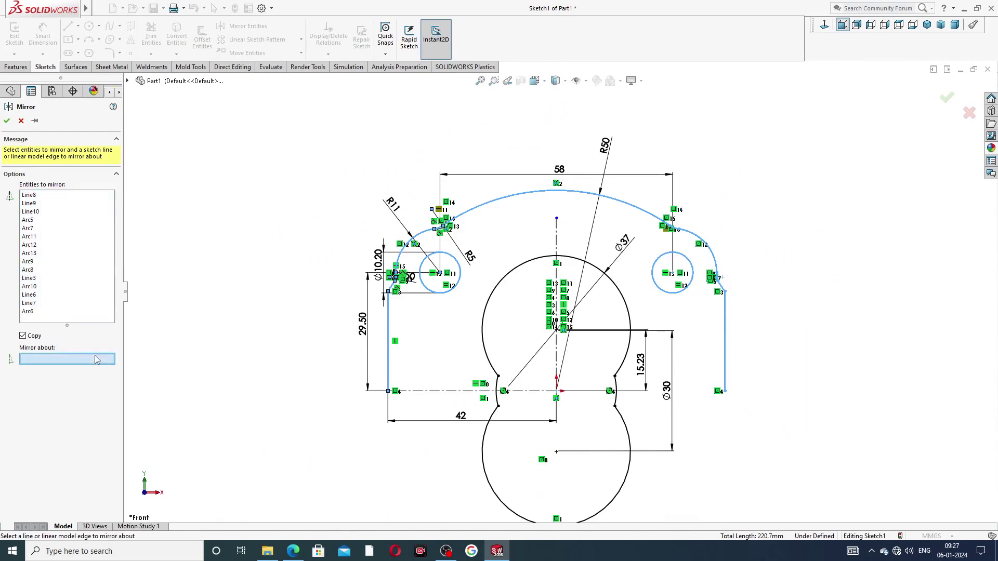
pyautogui.click(446, 391)
pyautogui.scroll(3, 452, 395)
pyautogui.scroll(-2, 499, 400)
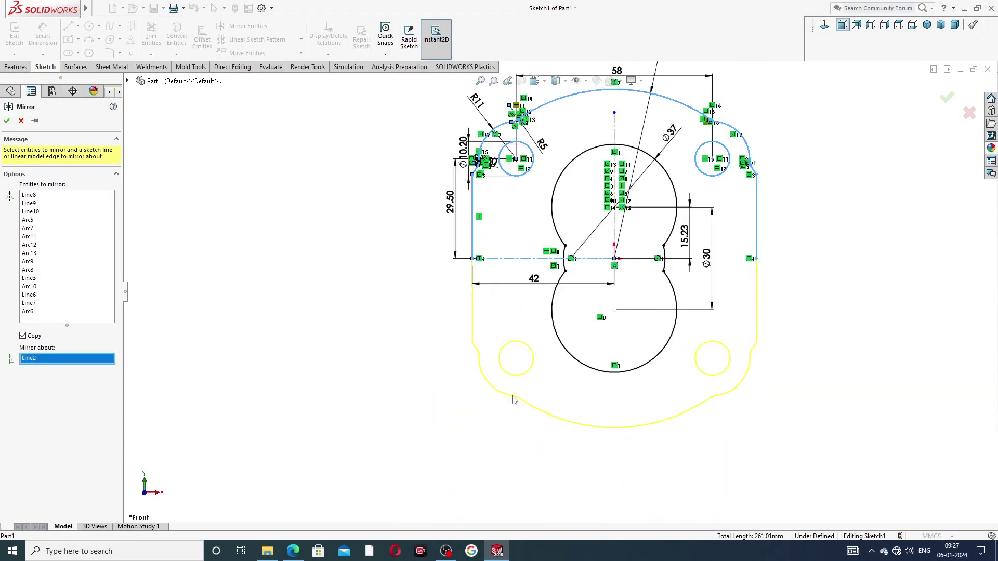
pyautogui.scroll(-6, 514, 399)
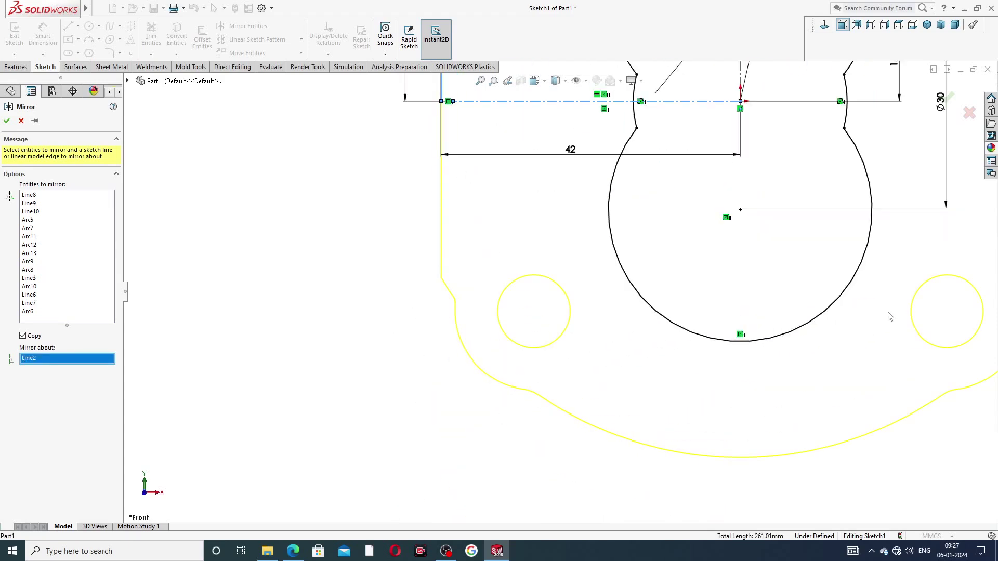
pyautogui.scroll(2, 890, 316)
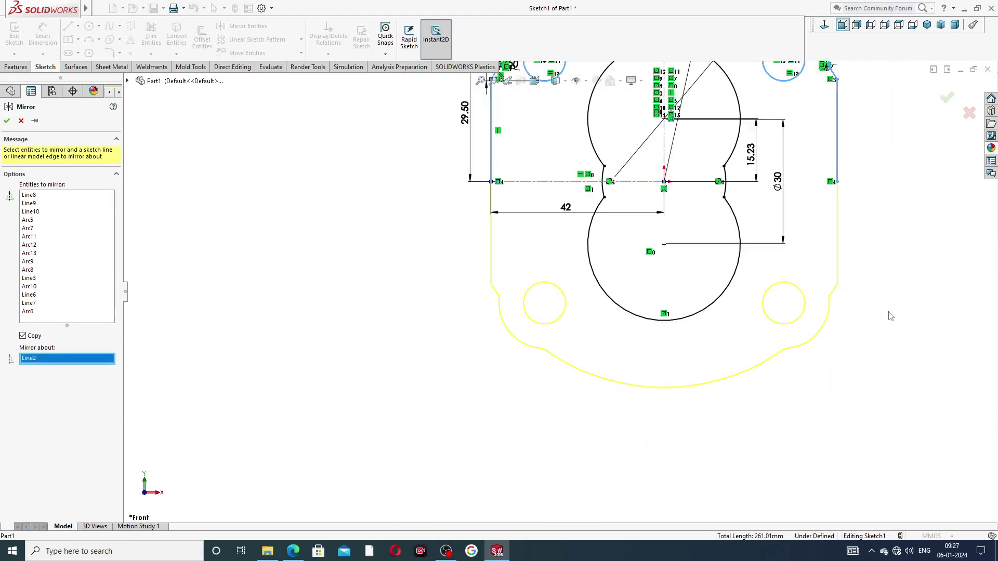
pyautogui.click(946, 102)
# Inspect the mirrored lower corners, holes and bottom arc, and the overall closed outline of the sketch
pyautogui.scroll(-8, 834, 286)
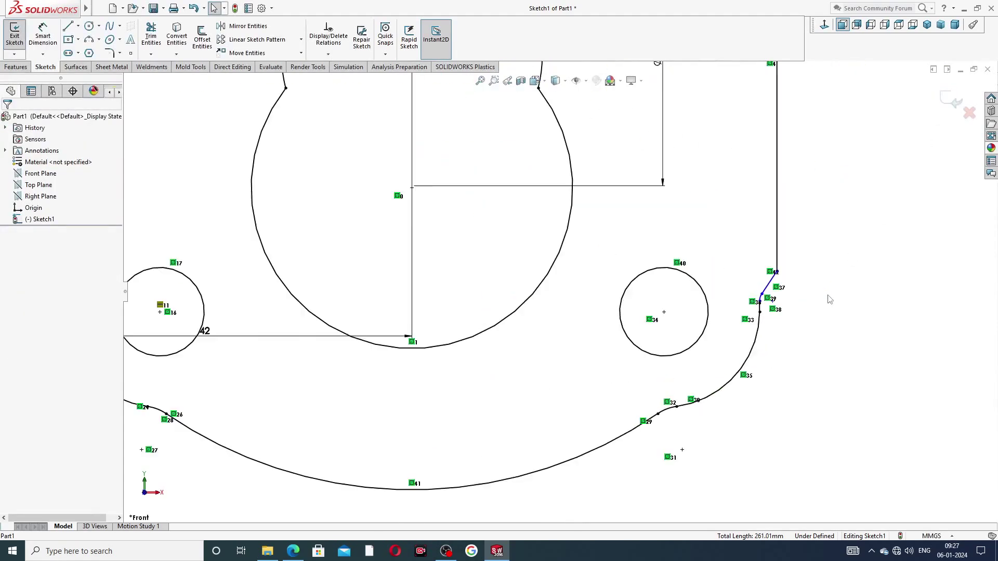
pyautogui.scroll(8, 664, 307)
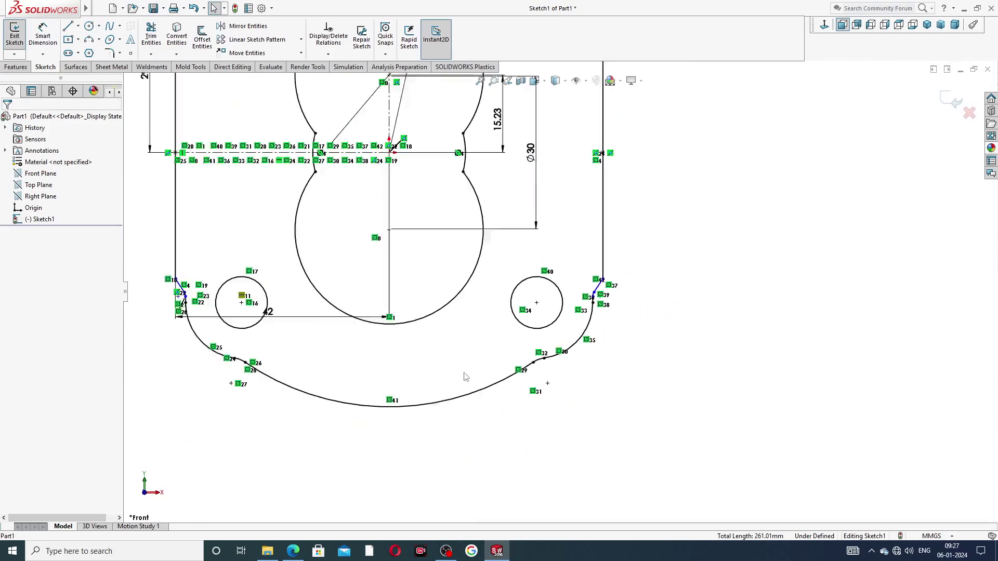
pyautogui.scroll(-4, 301, 278)
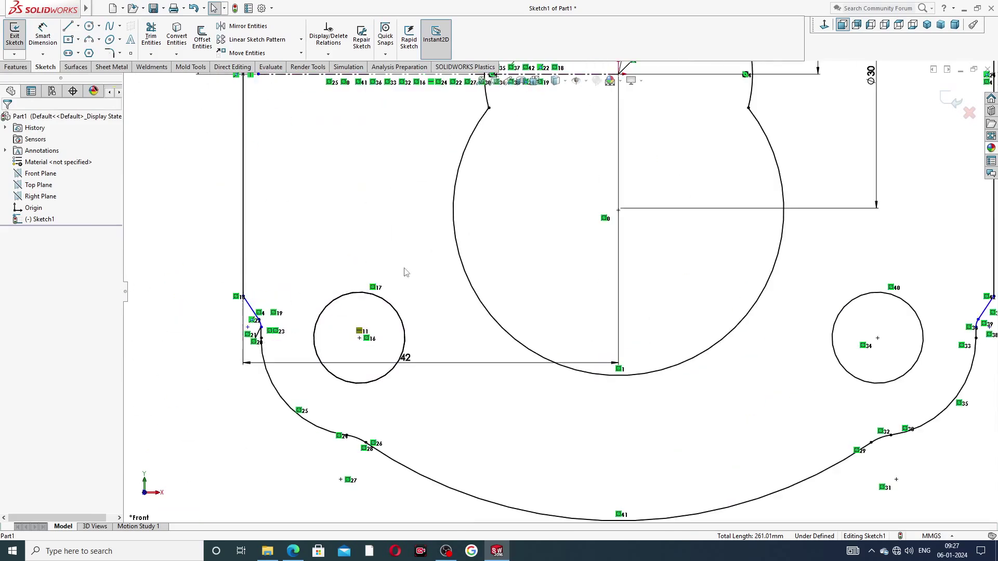
pyautogui.scroll(7, 437, 239)
pyautogui.scroll(-4, 527, 156)
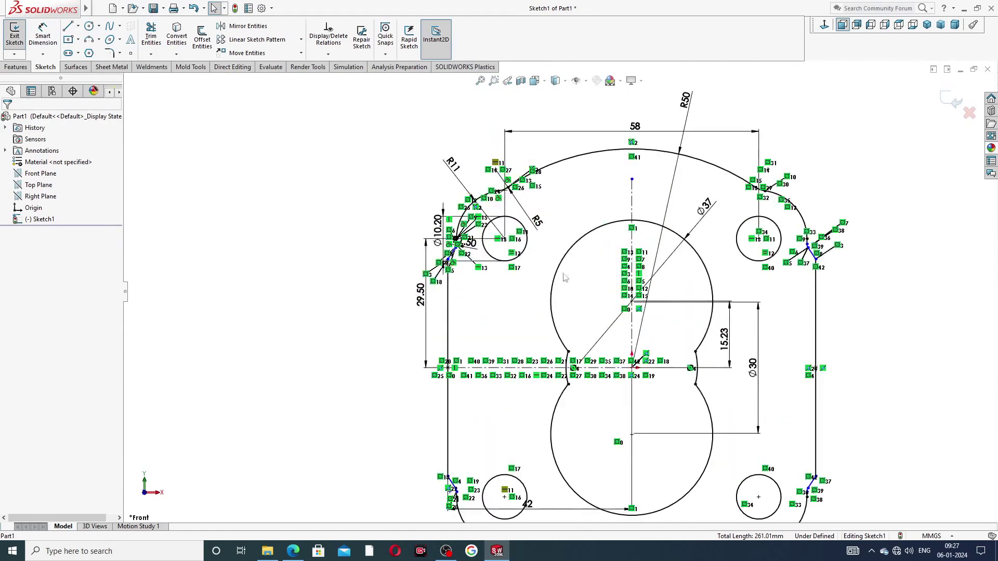
pyautogui.scroll(3, 651, 349)
pyautogui.scroll(-2, 642, 388)
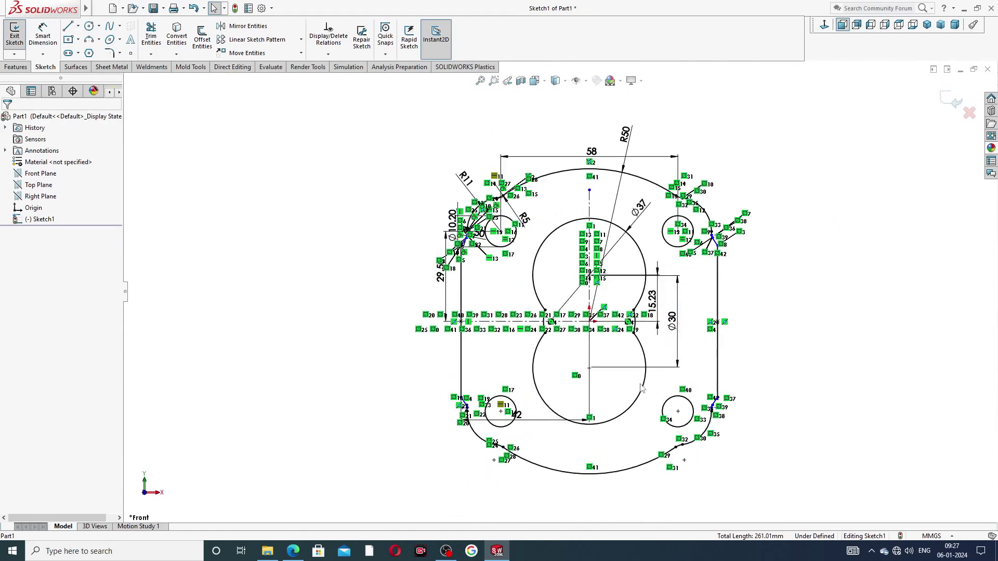
pyautogui.scroll(-2, 643, 389)
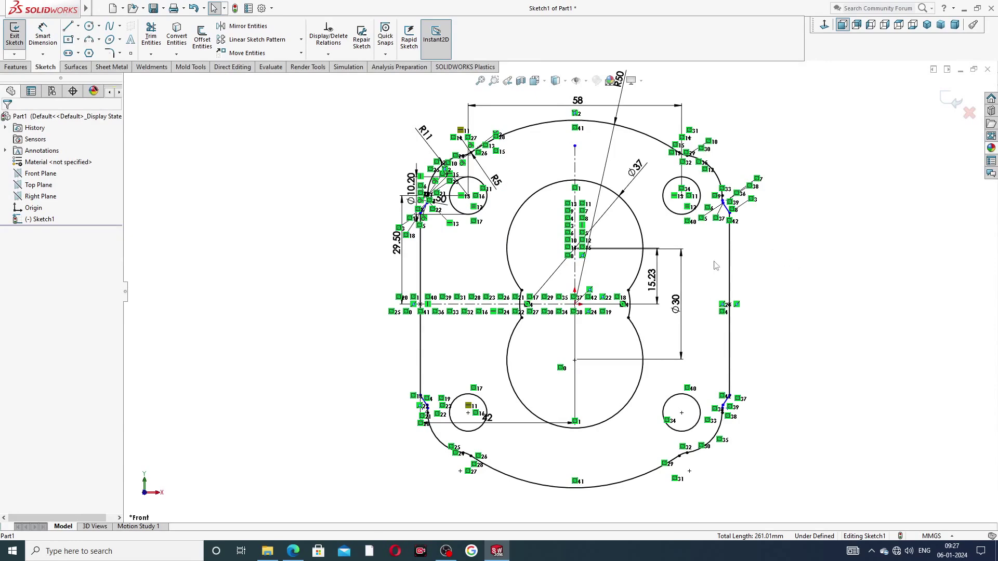
pyautogui.scroll(2, 650, 364)
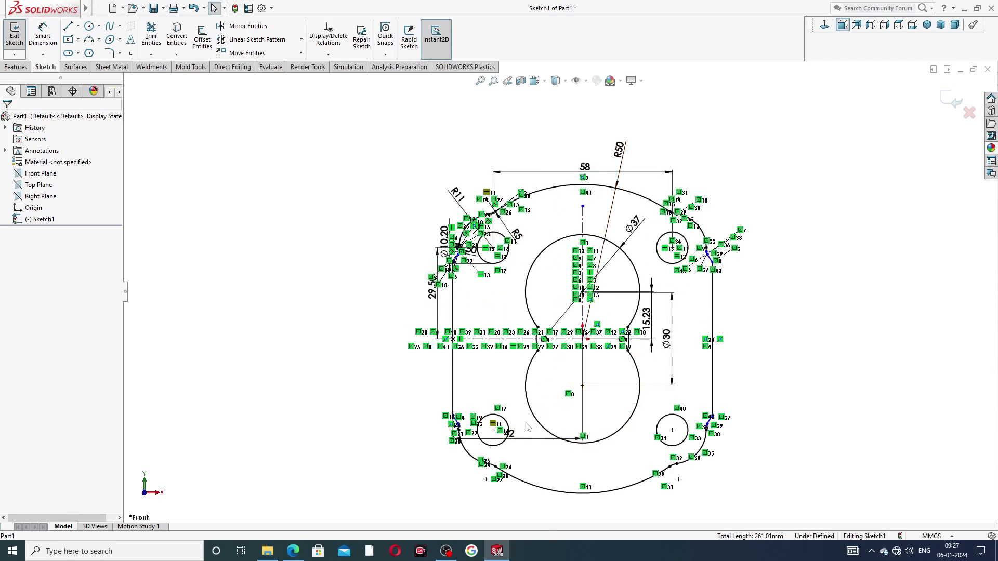
pyautogui.scroll(1, 528, 426)
pyautogui.scroll(-1, 531, 410)
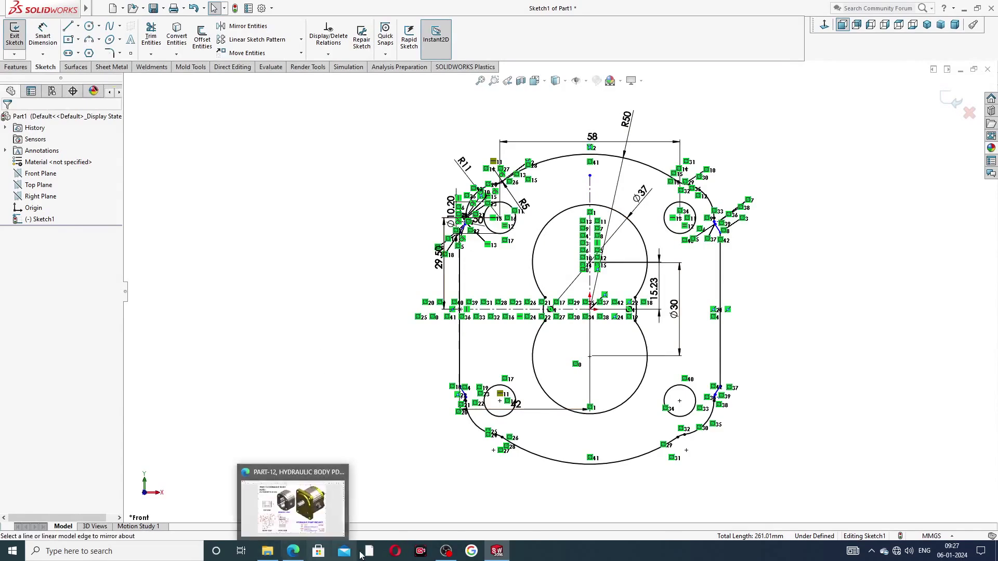
# Consult the Part-12 hydraulic body PDF drawing in the browser, return to SOLIDWORKS and extrude the sketch 54 mm with the Mid Plane option
pyautogui.click(292, 553)
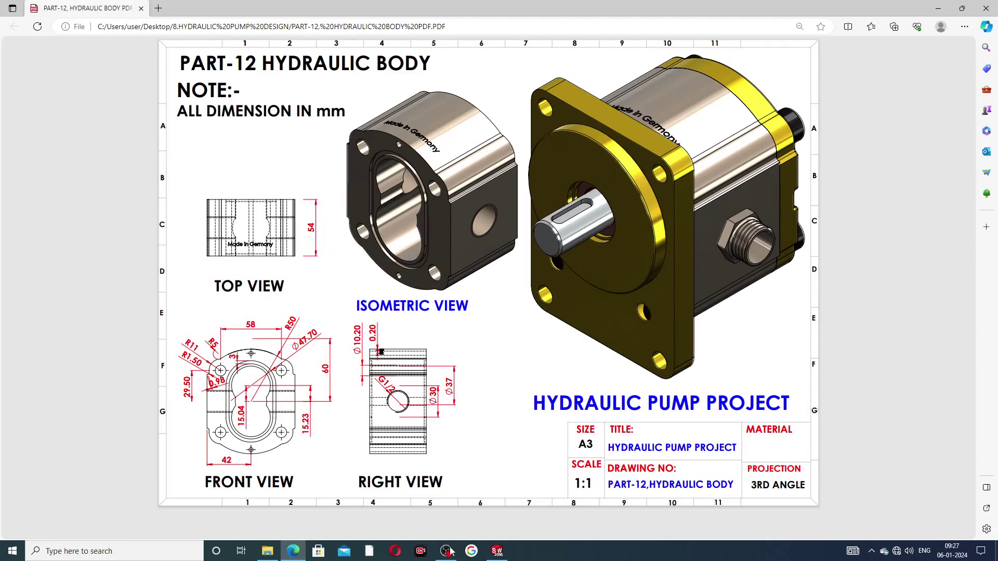
pyautogui.moveTo(497, 549)
pyautogui.click(497, 551)
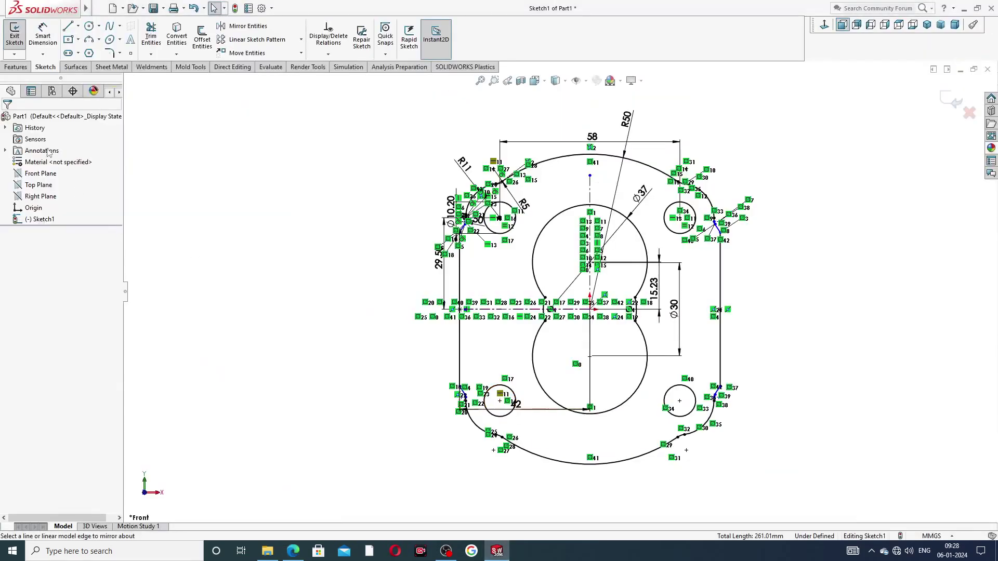
pyautogui.click(16, 67)
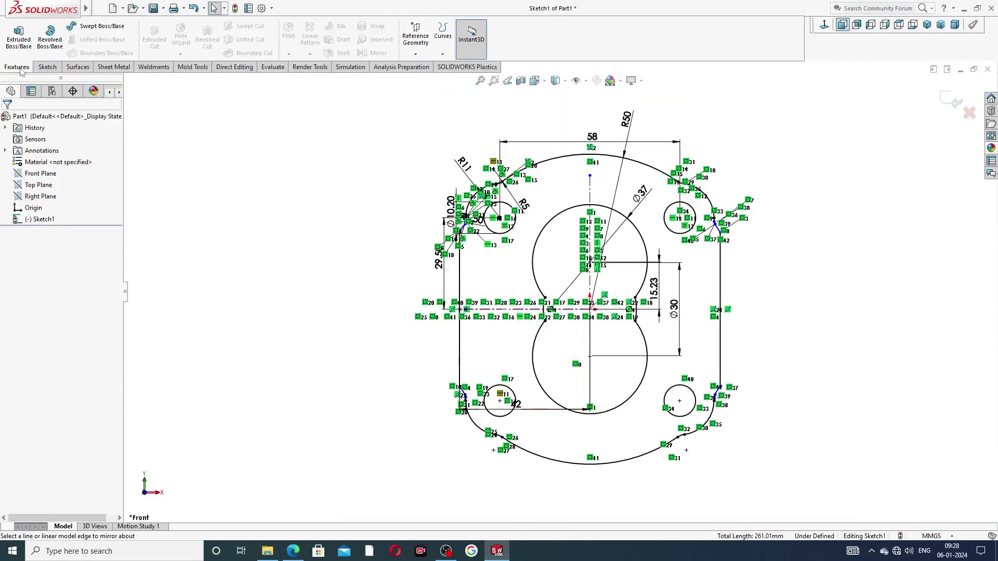
pyautogui.click(18, 36)
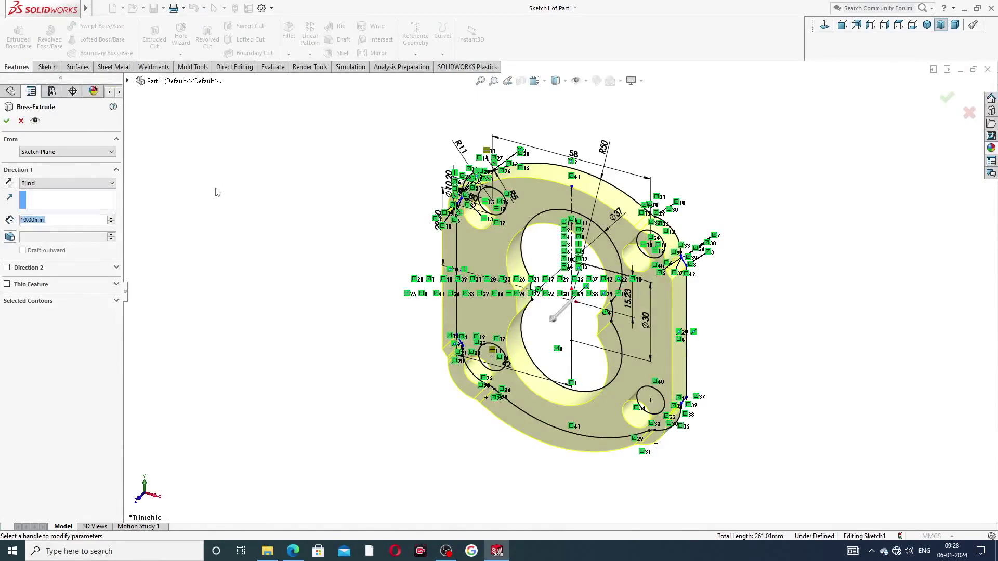
pyautogui.click(77, 185)
pyautogui.click(71, 228)
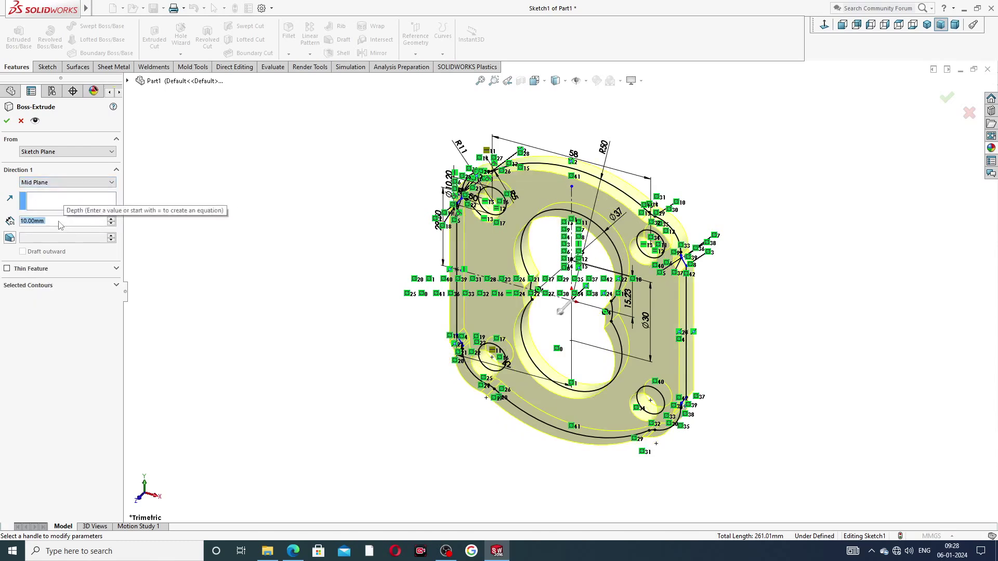
pyautogui.write('54')
pyautogui.press('Return')
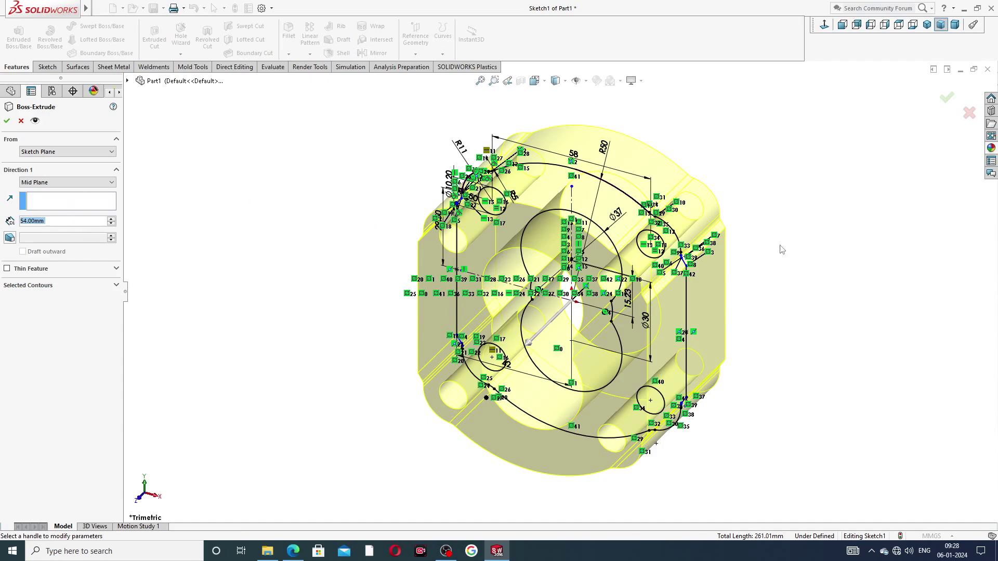
pyautogui.moveTo(782, 249)
pyautogui.mouseDown(button='middle')
pyautogui.moveTo(749, 242)
pyautogui.moveTo(766, 256)
pyautogui.mouseUp(button='middle')
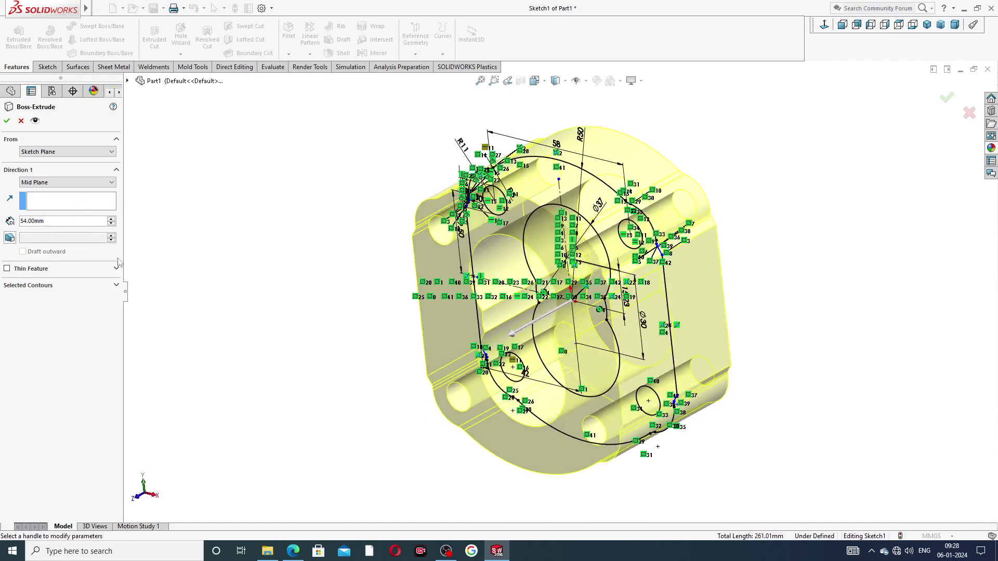
pyautogui.click(7, 121)
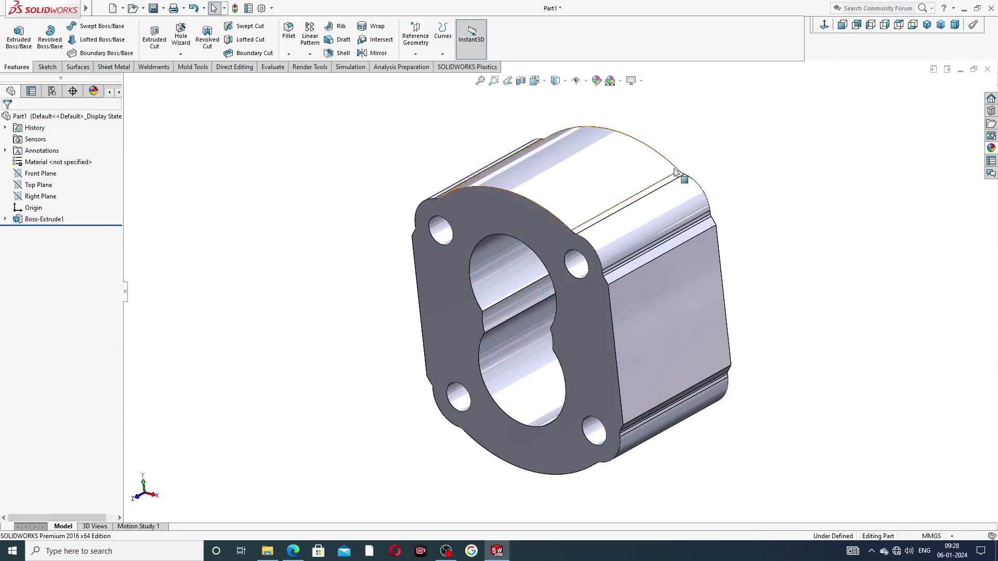
# Examine the extruded body from several angles and compare it with the hydraulic body drawing in the browser
pyautogui.moveTo(675, 172); pyautogui.dragTo(770, 185, button='middle')
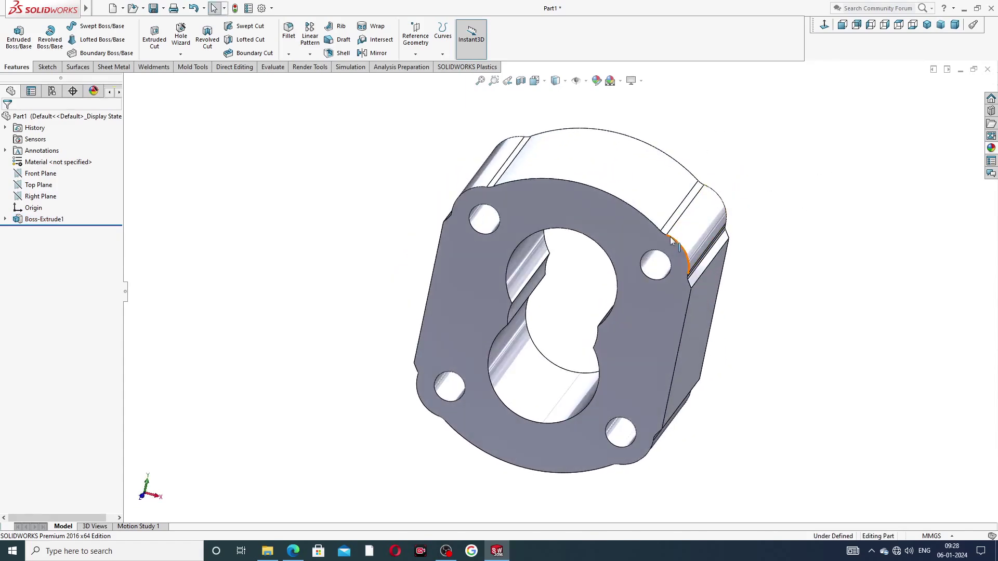
pyautogui.moveTo(675, 255); pyautogui.dragTo(639, 222, button='middle')
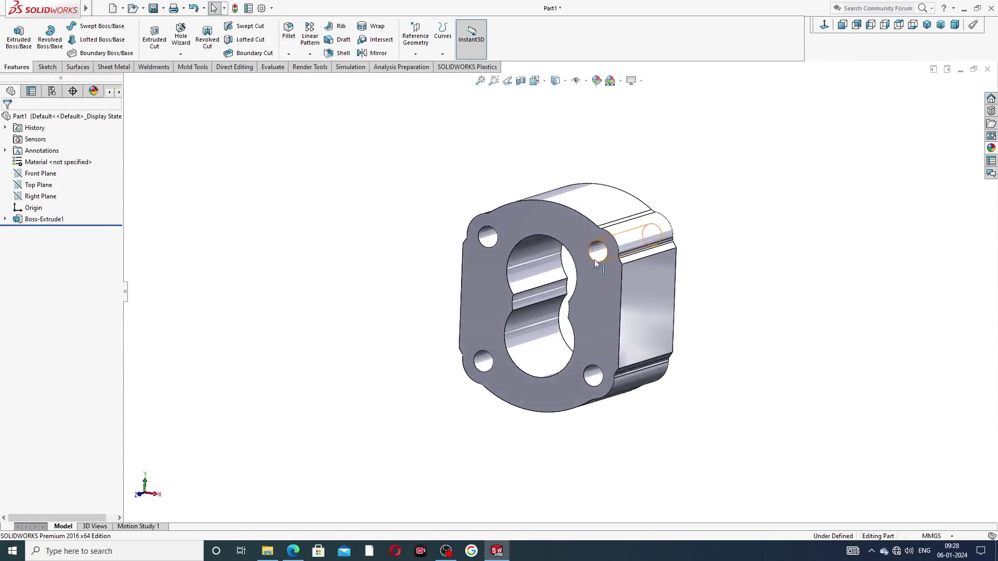
pyautogui.scroll(-3, 591, 263)
pyautogui.click(293, 550)
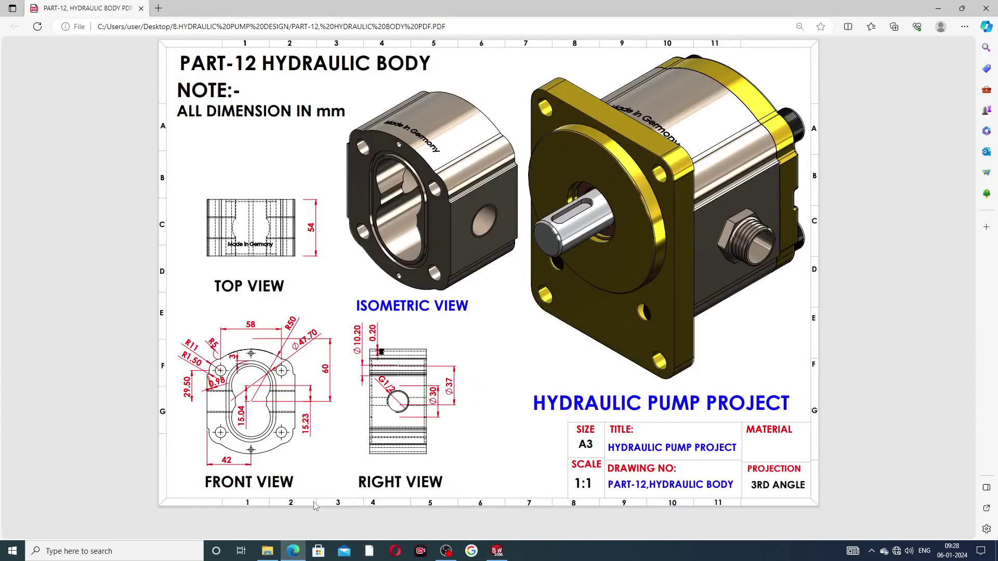
pyautogui.click(296, 552)
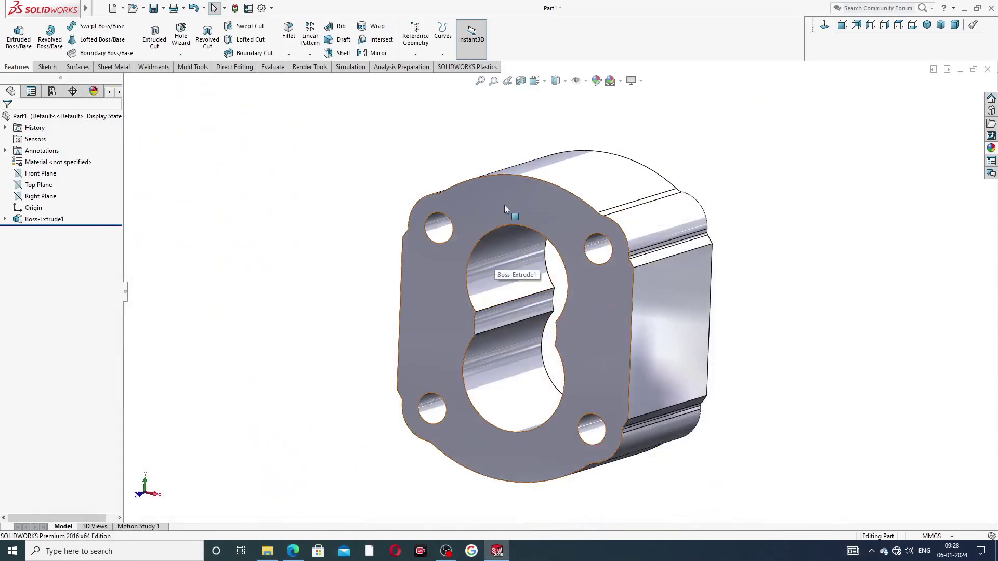
# Start a new sketch on the extruded body's front face and orient the view to the front
pyautogui.click(505, 208)
pyautogui.click(545, 172)
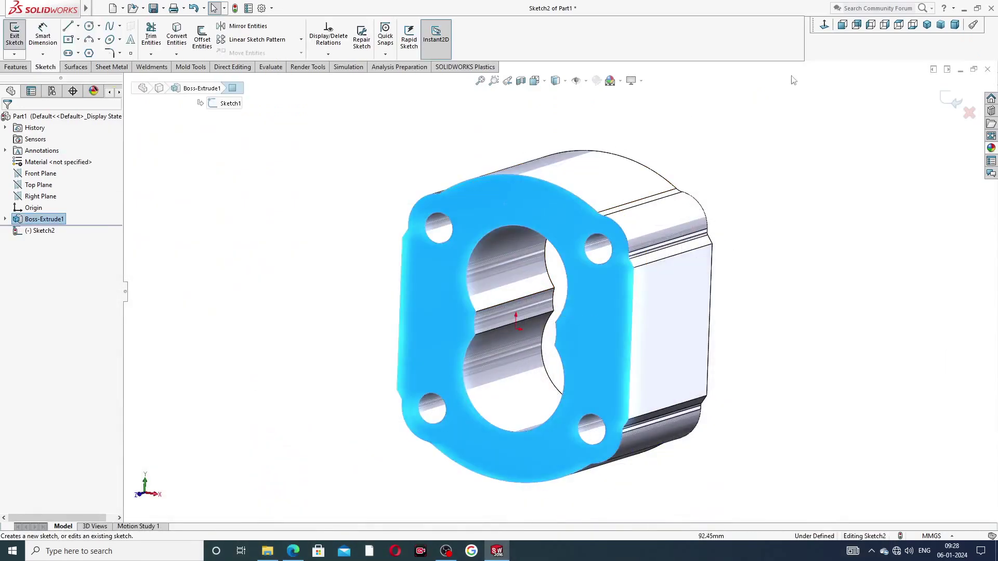
pyautogui.click(842, 25)
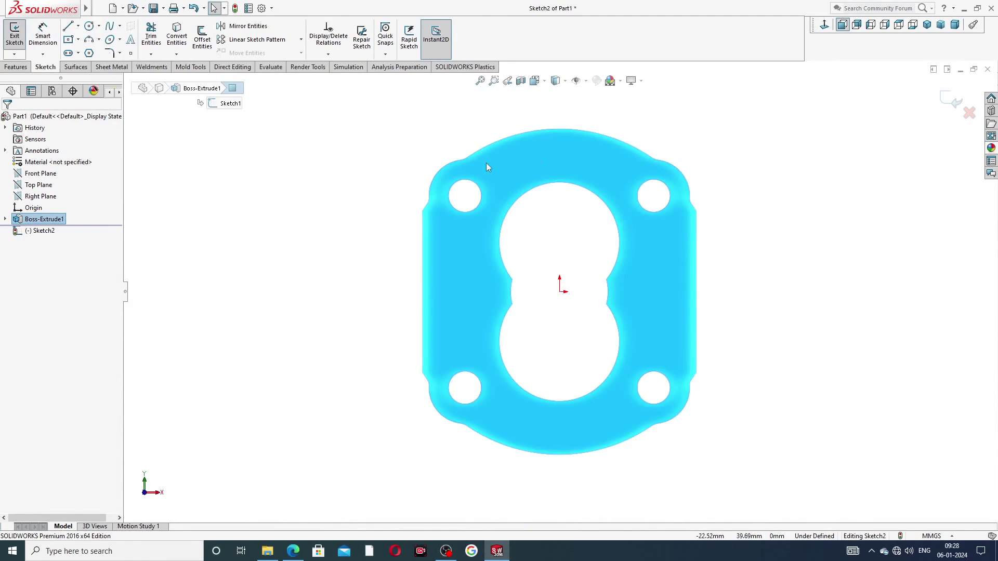
pyautogui.click(78, 26)
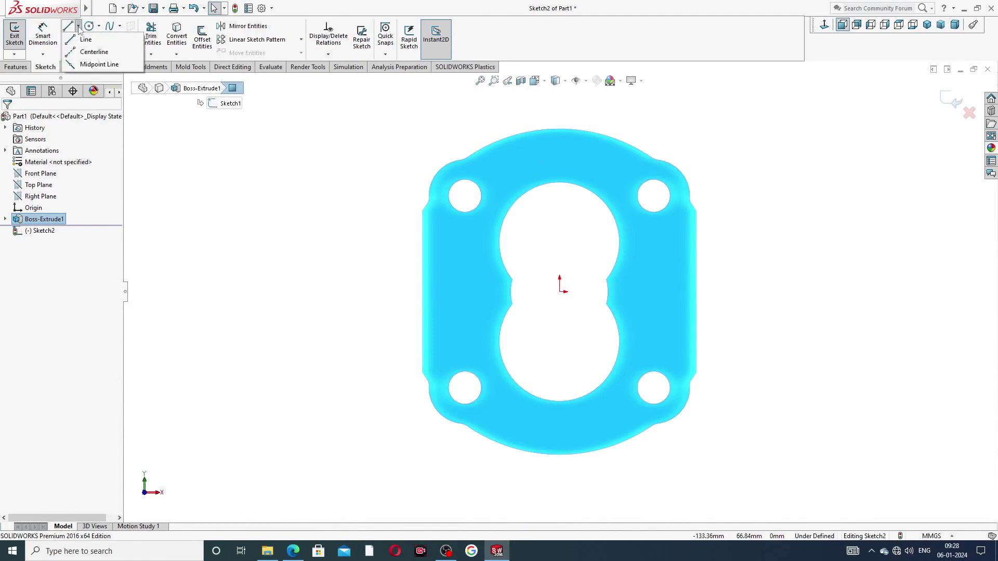
pyautogui.click(93, 52)
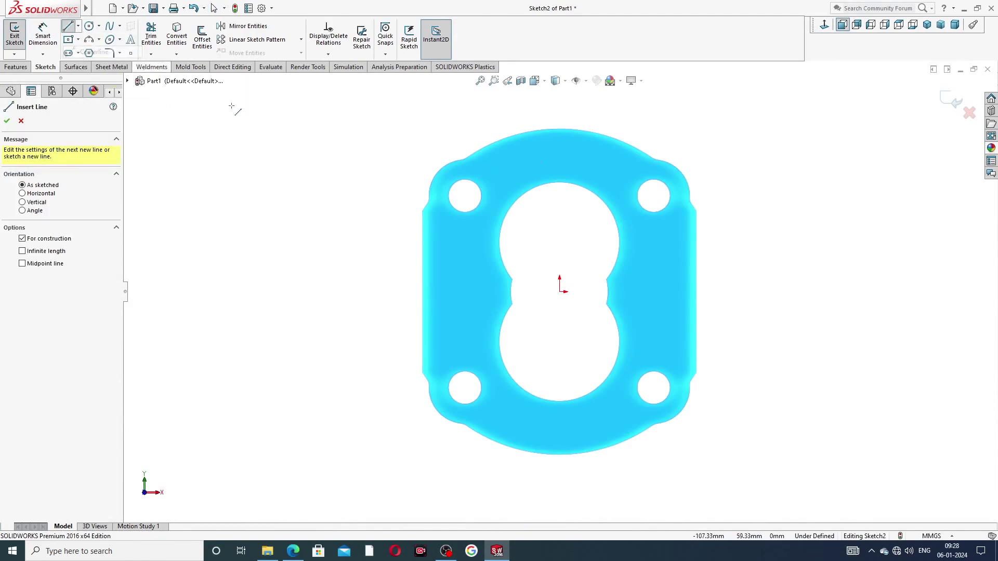
pyautogui.click(560, 291)
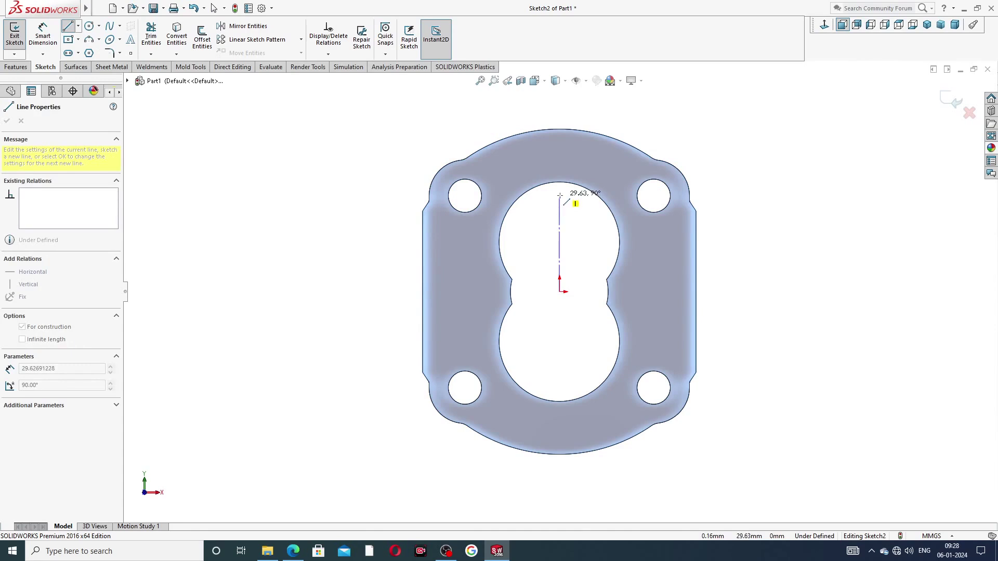
pyautogui.press('Escape')
# Sketch a vertical centerline about 29.5 mm long above the origin and a horizontal one about 30 mm long extending right from the origin
pyautogui.click(78, 26)
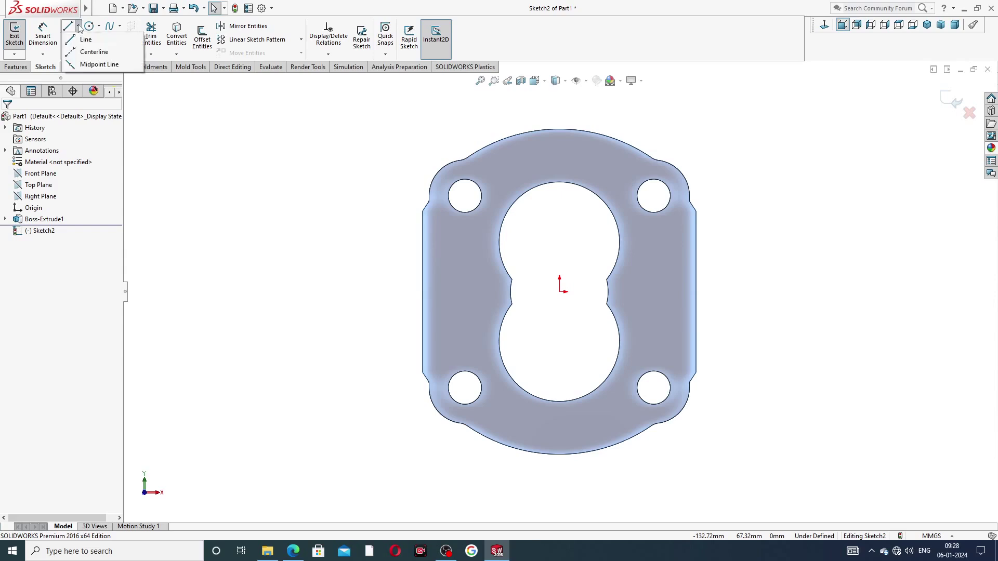
pyautogui.click(92, 52)
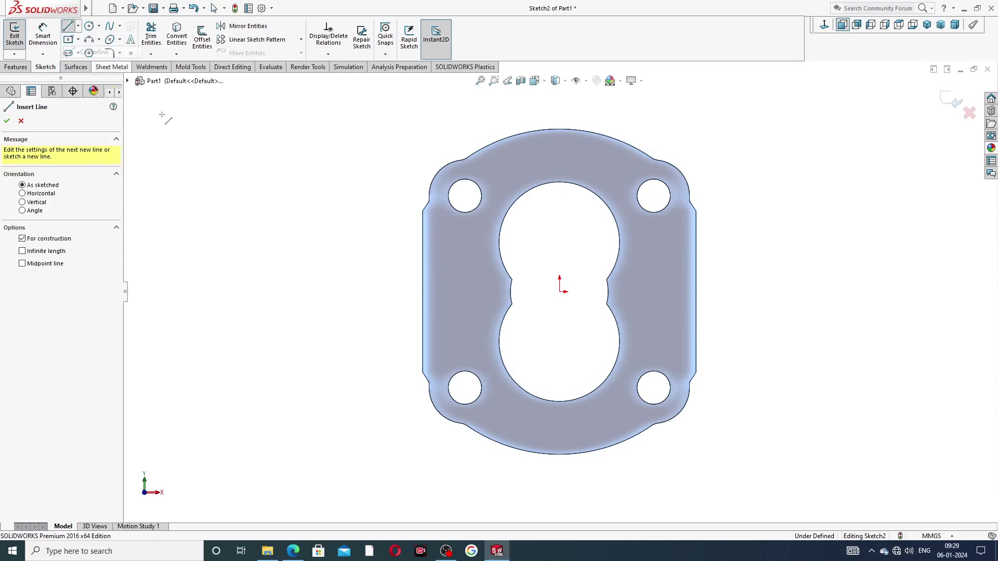
pyautogui.click(559, 198)
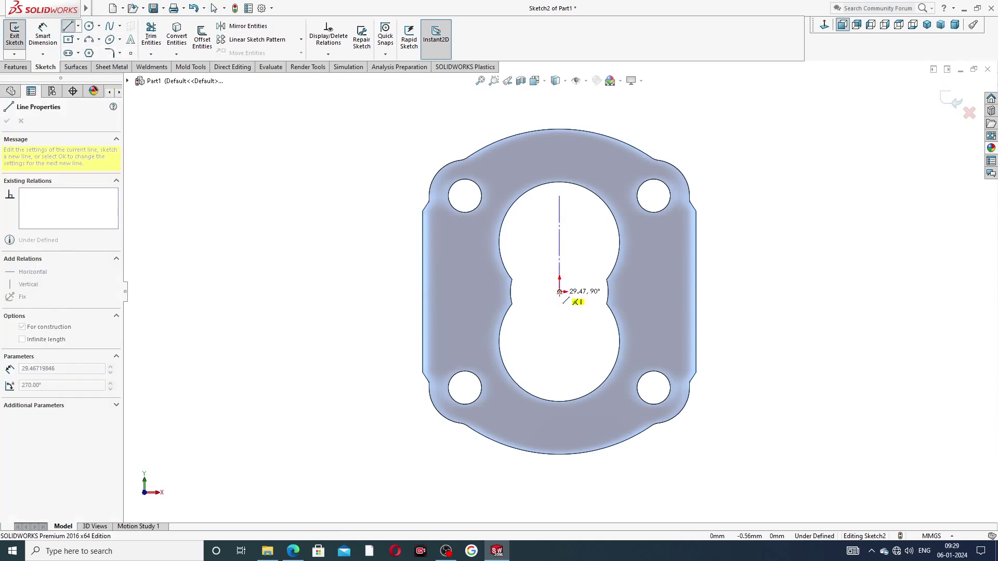
pyautogui.click(559, 292)
pyautogui.click(657, 291)
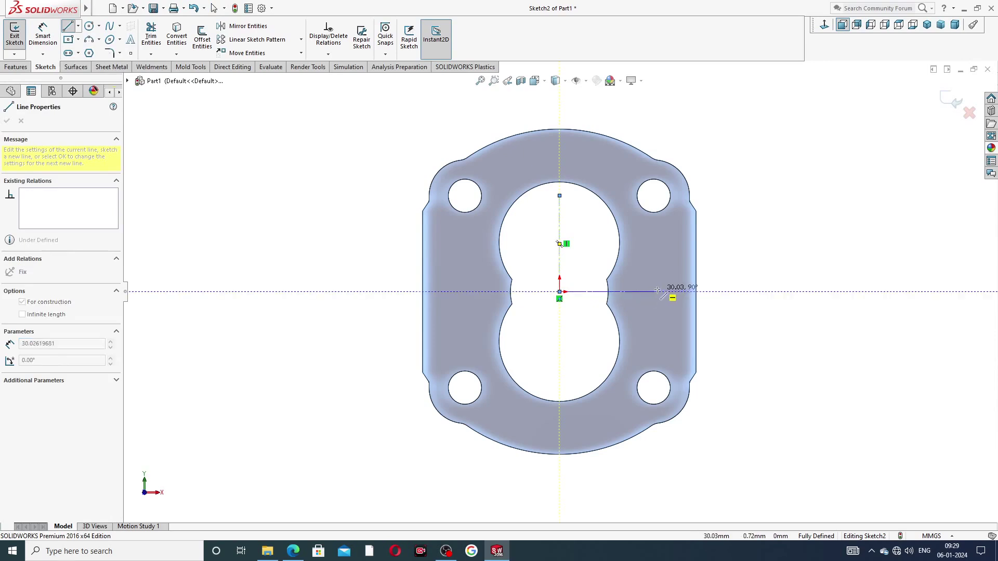
pyautogui.rightClick(763, 224)
pyautogui.click(792, 237)
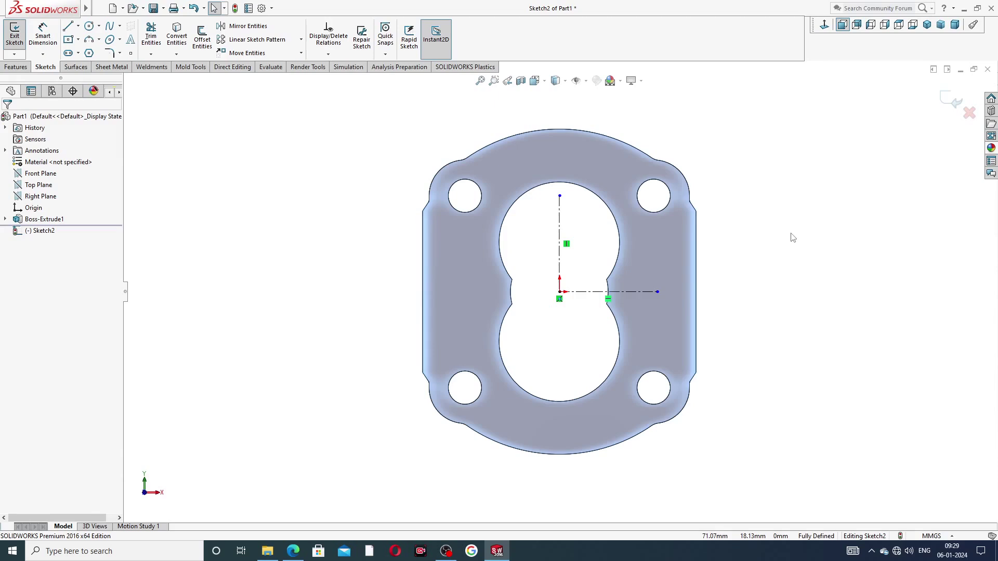
# Sketch a circle about 41 mm in diameter centered on the vertical centerline, around the upper bore
pyautogui.click(89, 26)
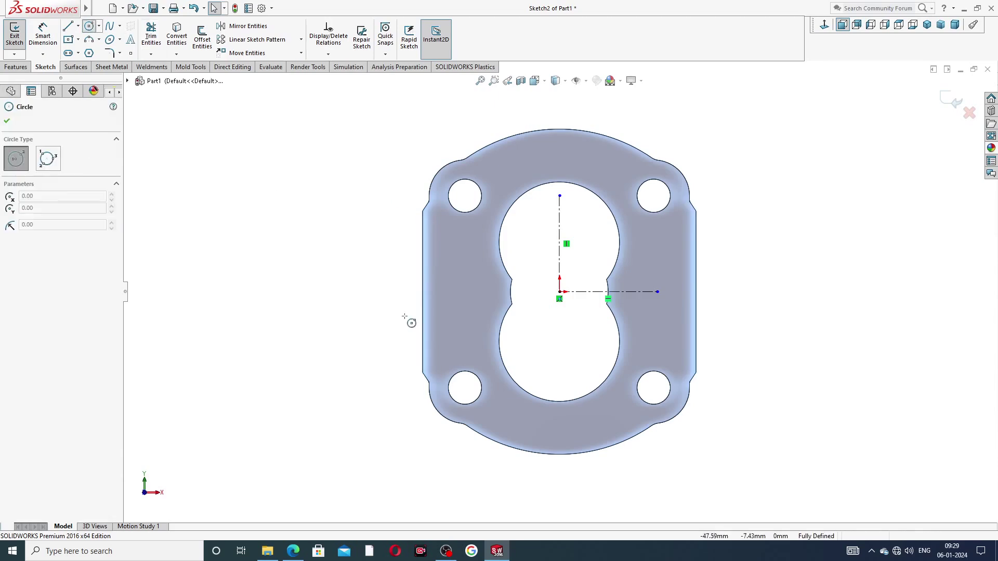
pyautogui.click(559, 231)
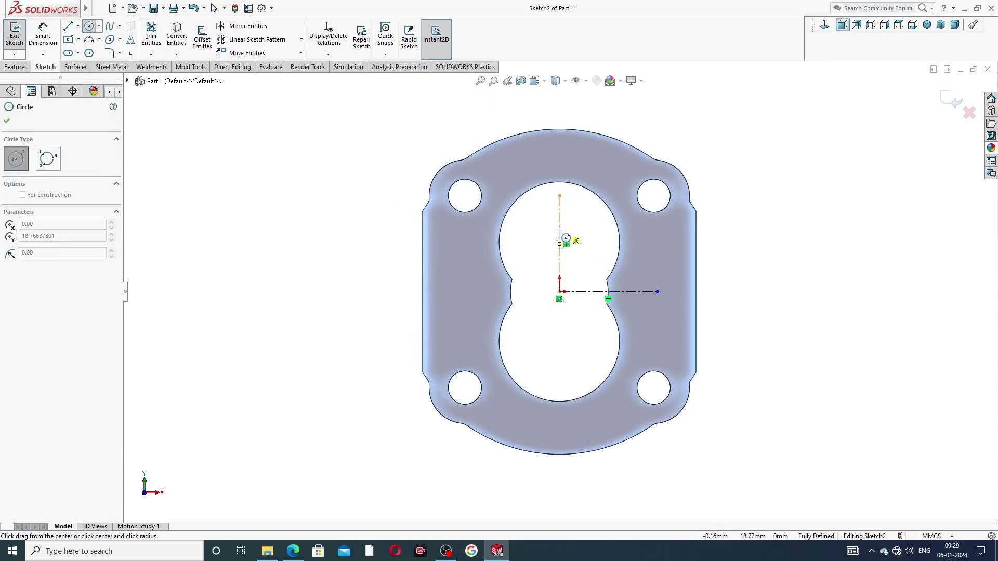
pyautogui.click(567, 164)
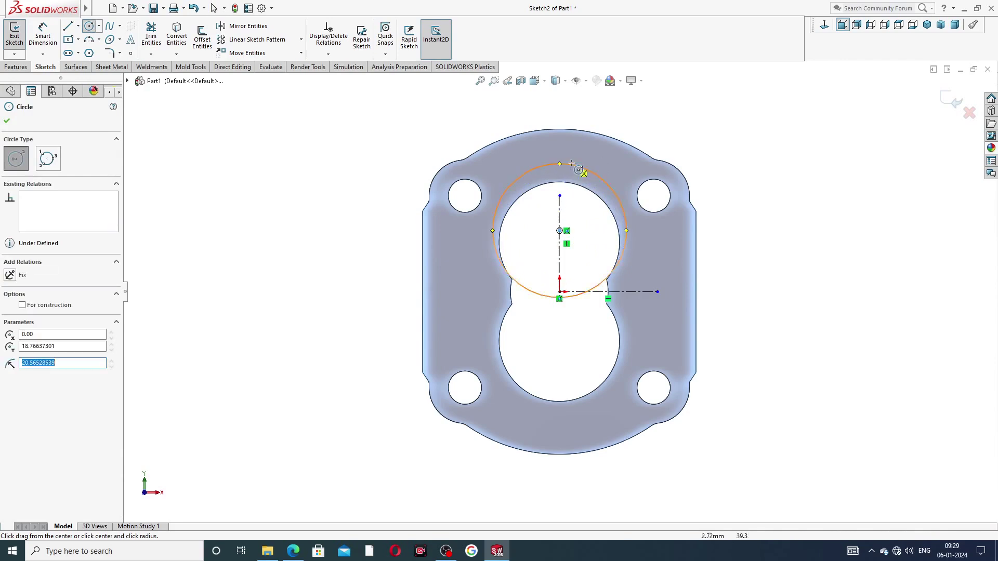
pyautogui.rightClick(675, 141)
pyautogui.click(699, 146)
# Consult the Part-12 hydraulic body PDF drawing in the browser, return to SOLIDWORKS and dimension the circle's diameter as 47.7 mm
pyautogui.hotkey('alt', 'Tab')
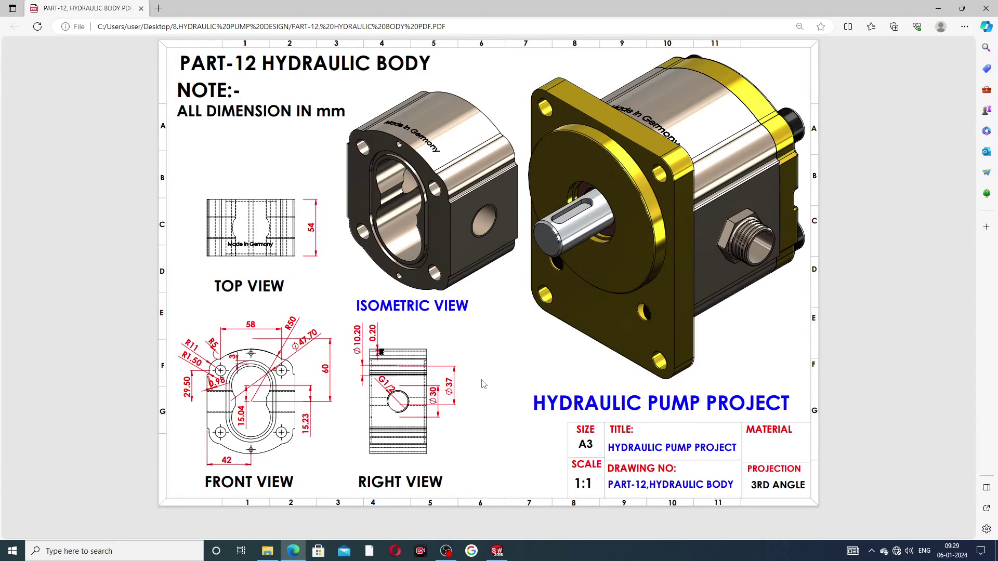
pyautogui.click(496, 551)
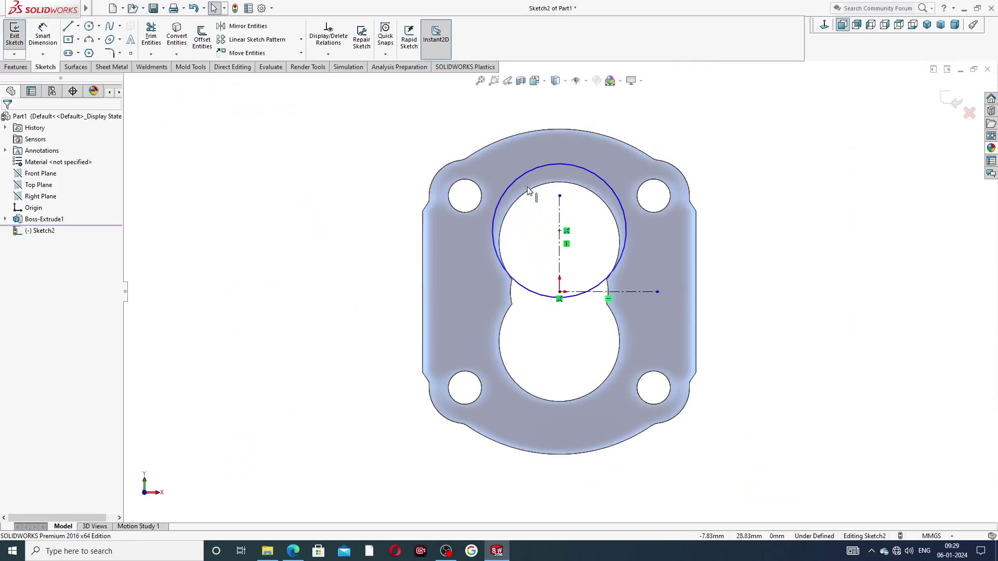
pyautogui.click(43, 35)
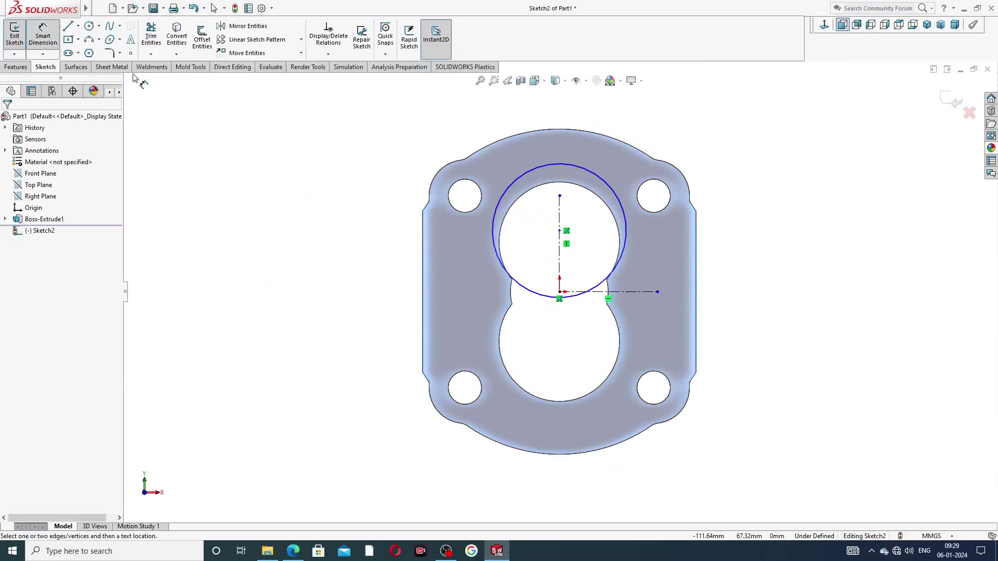
pyautogui.click(544, 164)
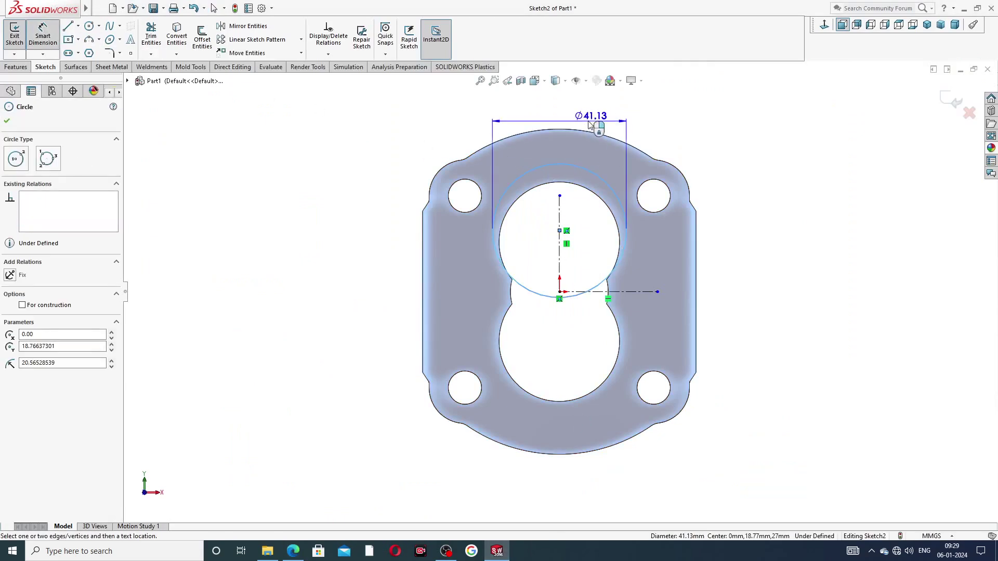
pyautogui.click(632, 118)
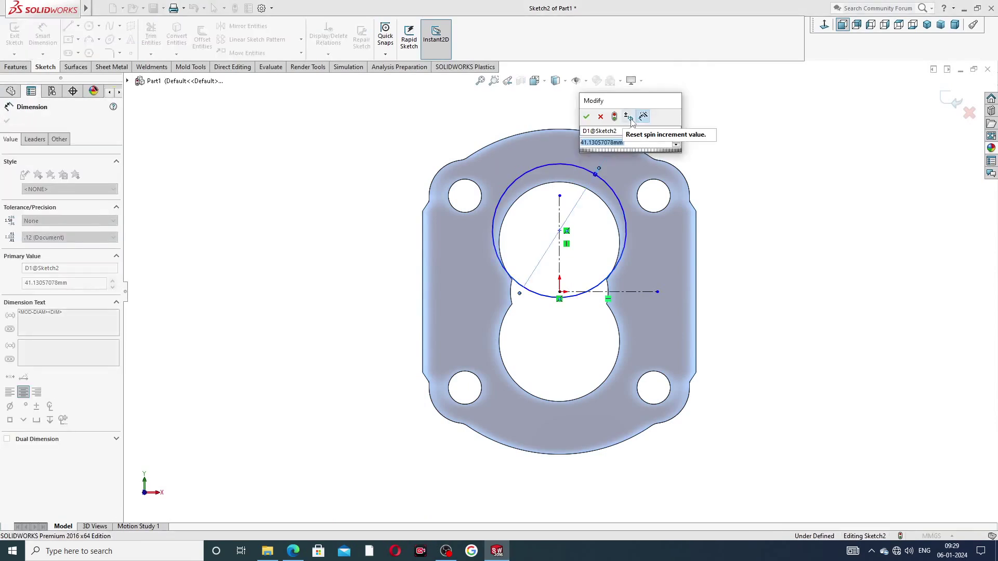
pyautogui.write('47.')
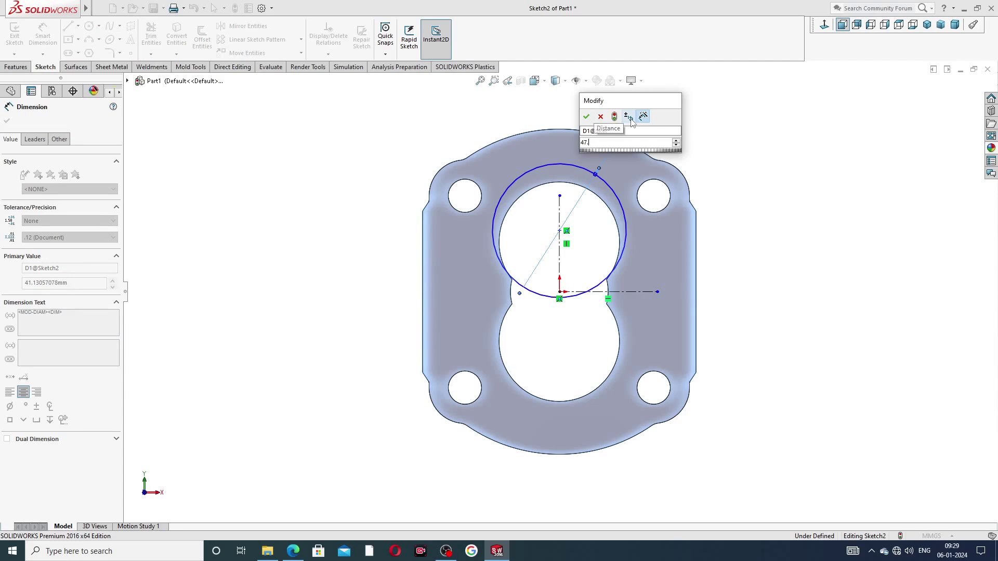
pyautogui.write('7')
pyautogui.press('Return')
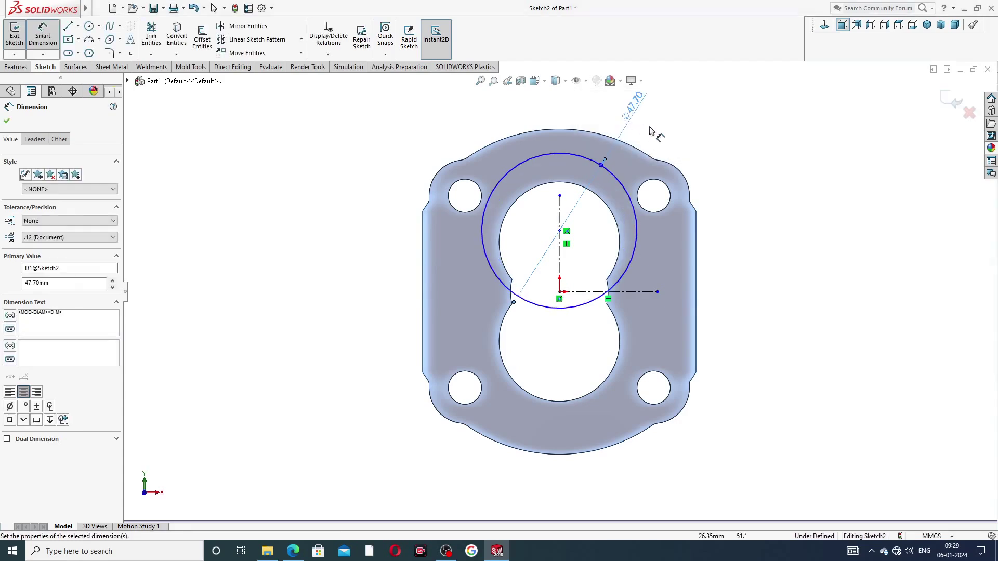
# Dimension the vertical distance from the circle's center to the origin as 15.04 mm
pyautogui.click(560, 235)
pyautogui.click(560, 295)
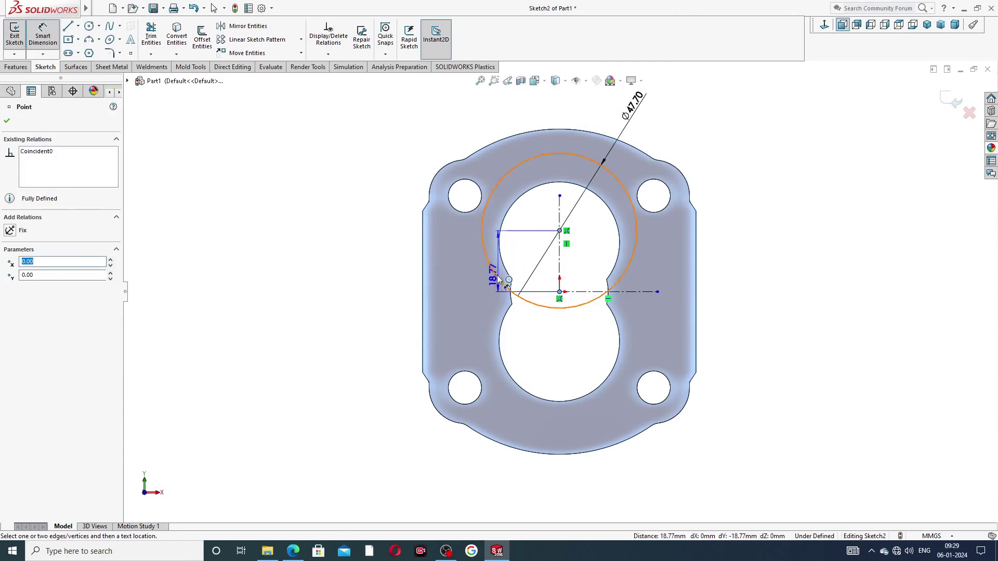
pyautogui.click(467, 271)
pyautogui.write('1')
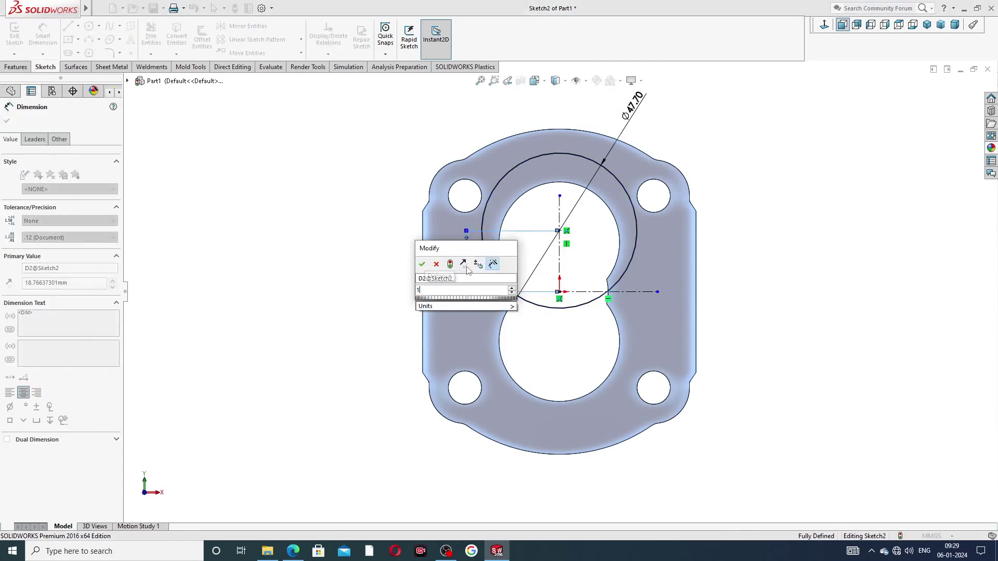
pyautogui.write('5.04')
pyautogui.press('Return')
pyautogui.press('Escape')
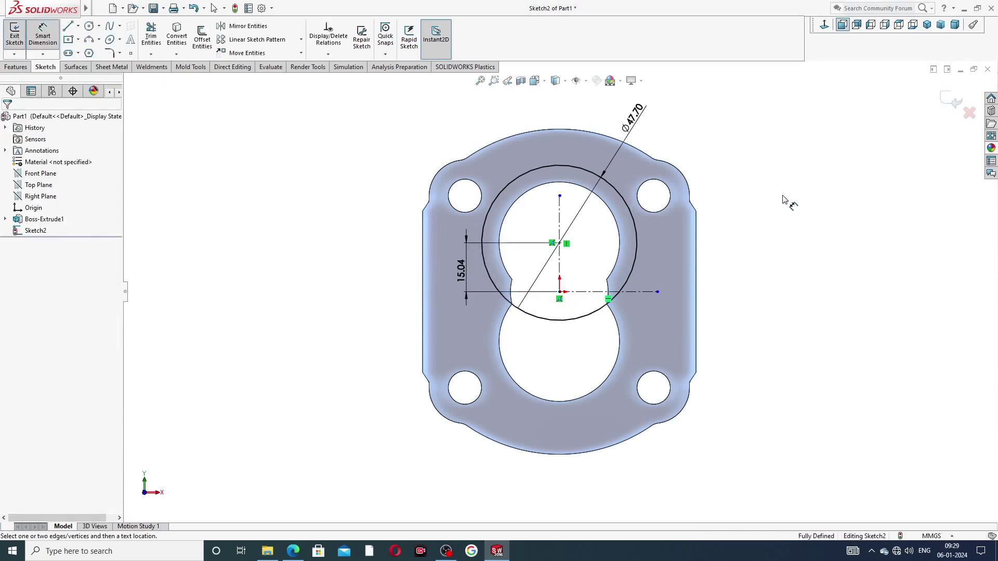
pyautogui.rightClick(756, 156)
pyautogui.click(778, 154)
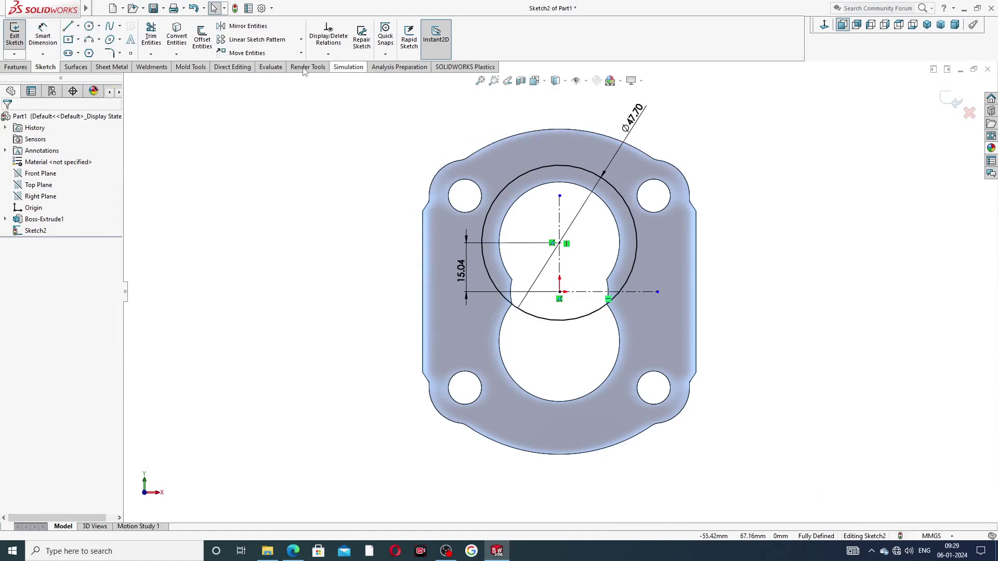
# Mirror the 47.70 mm circle about the horizontal centerline, keeping the original, to surround the lower bore
pyautogui.click(255, 31)
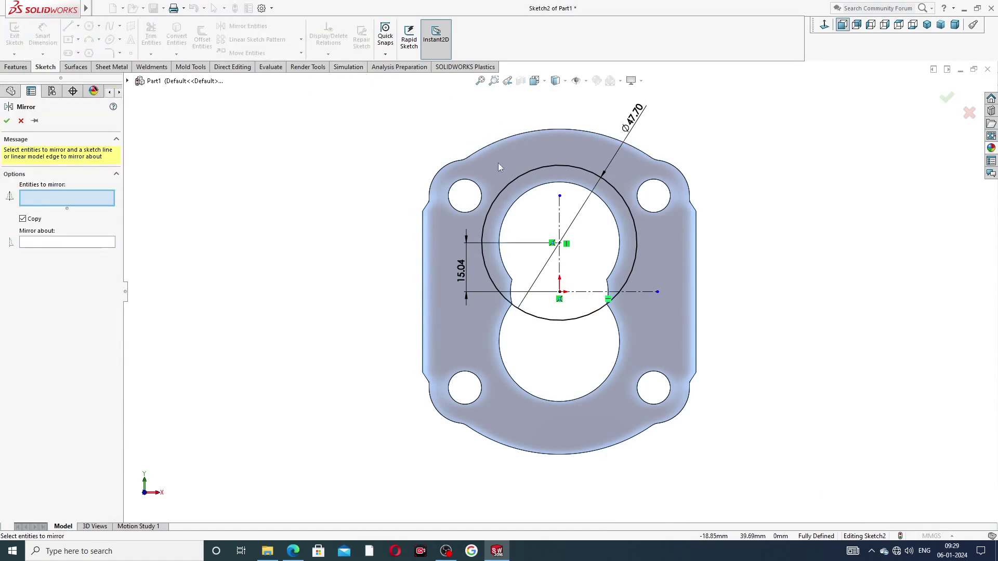
pyautogui.click(511, 183)
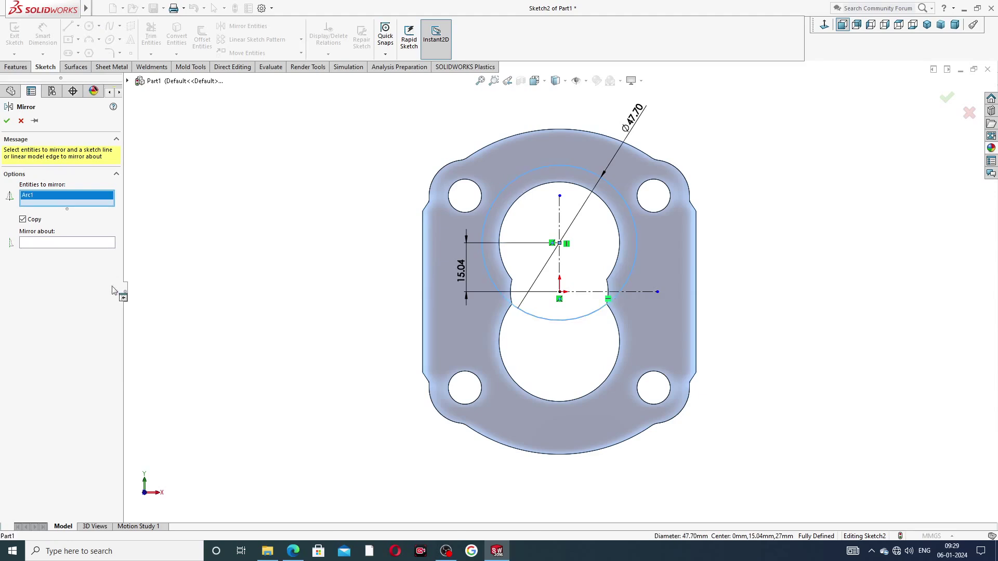
pyautogui.click(91, 242)
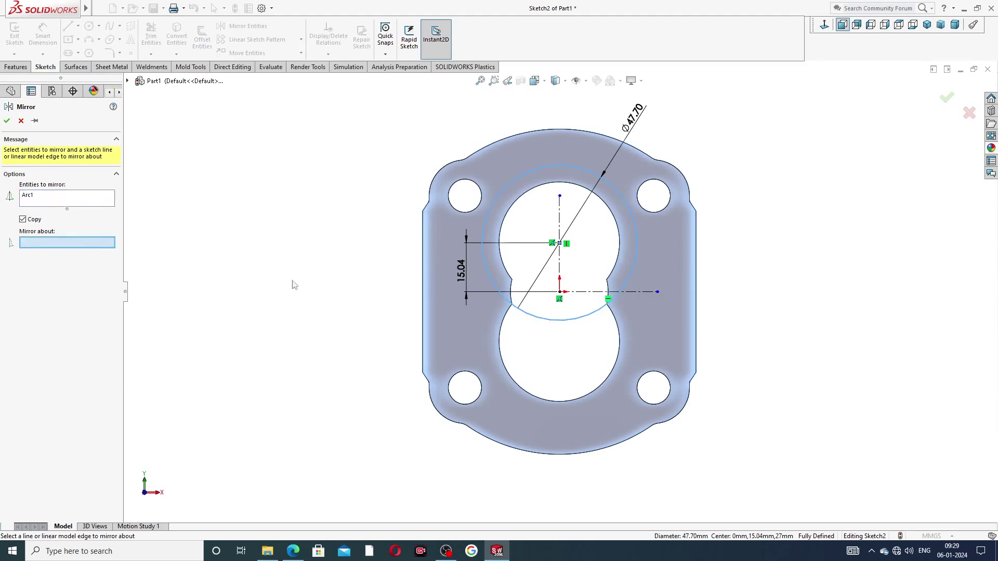
pyautogui.click(571, 294)
pyautogui.click(7, 122)
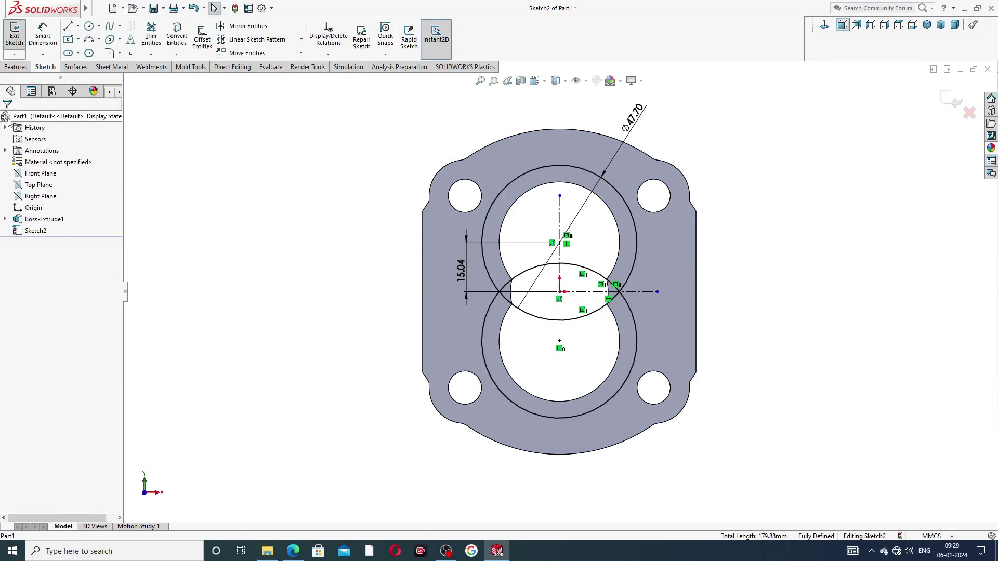
# Draw a vertical line about 30 mm long joining the left quadrants of the upper and lower circles
pyautogui.click(68, 27)
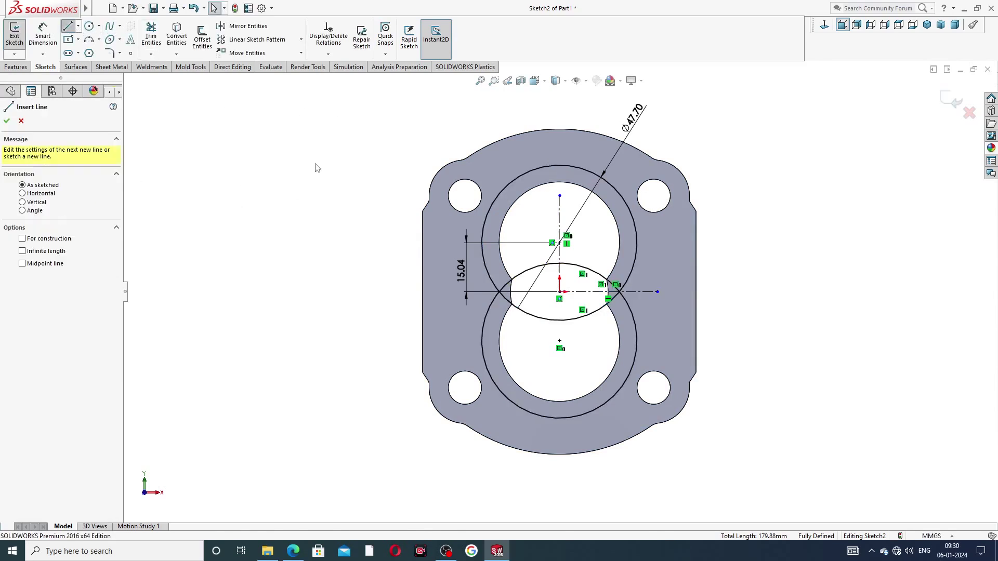
pyautogui.click(483, 242)
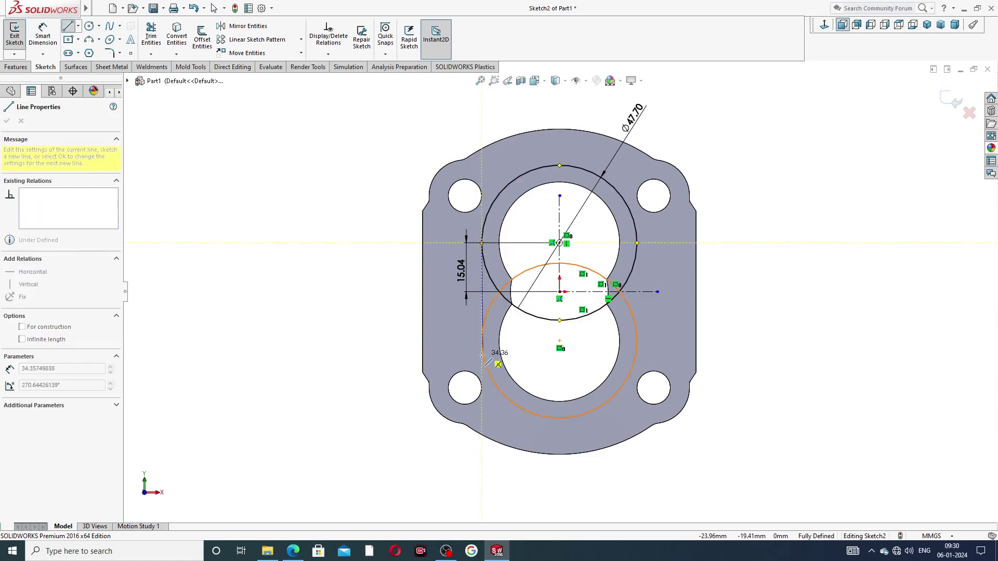
pyautogui.click(481, 339)
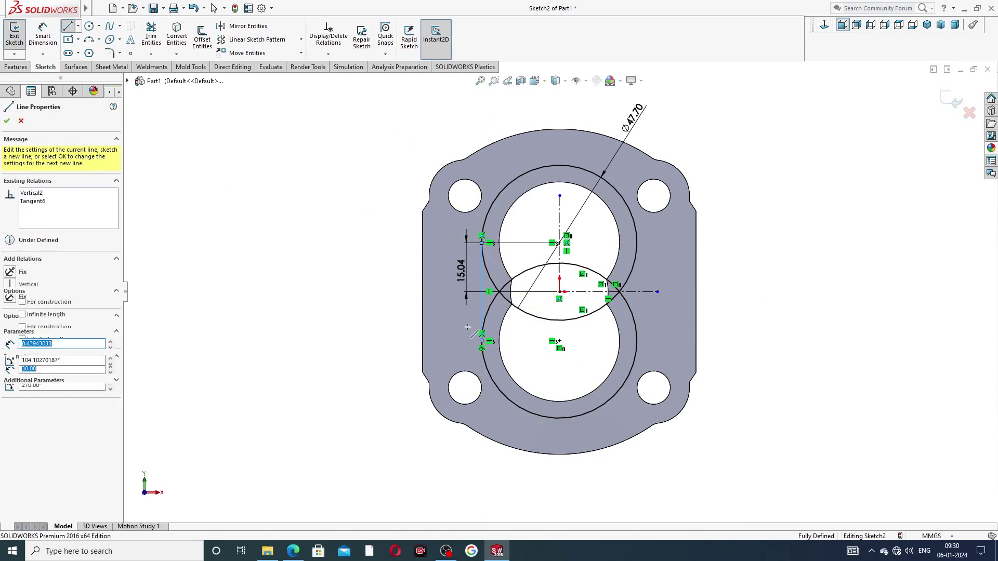
pyautogui.rightClick(428, 324)
pyautogui.click(446, 331)
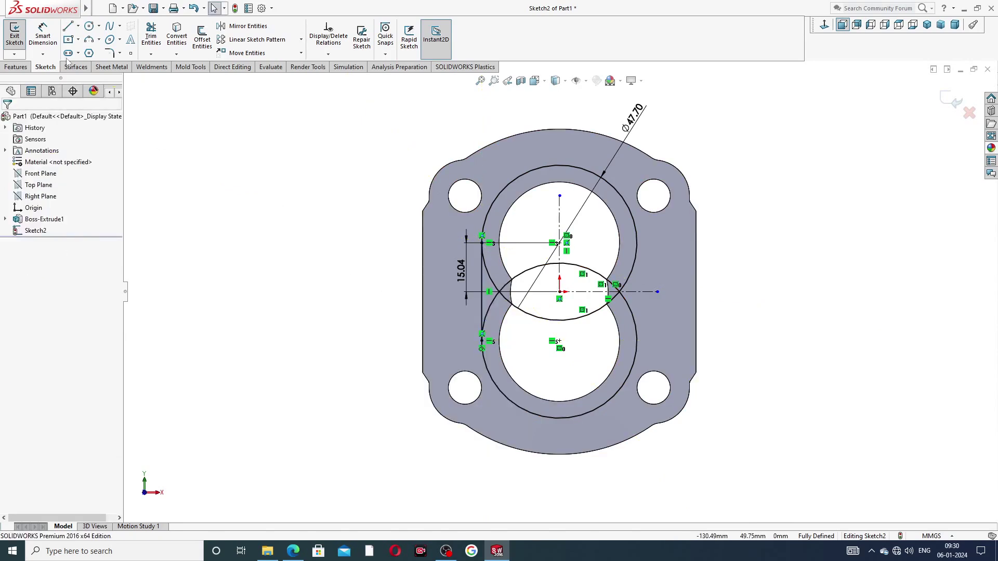
# Draw a vertical line about 30 mm long joining the right quadrants of the upper and lower circles
pyautogui.click(68, 26)
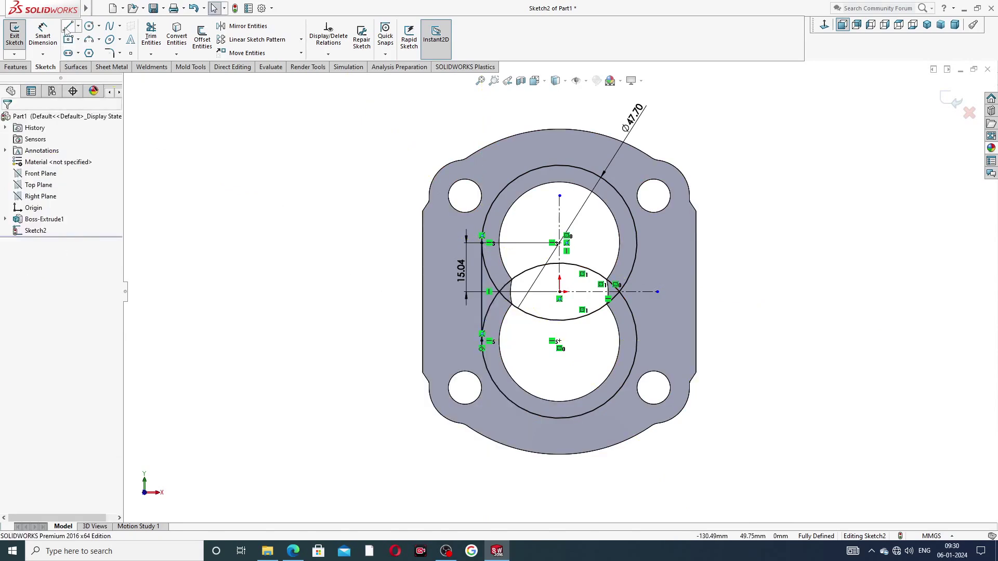
pyautogui.click(638, 243)
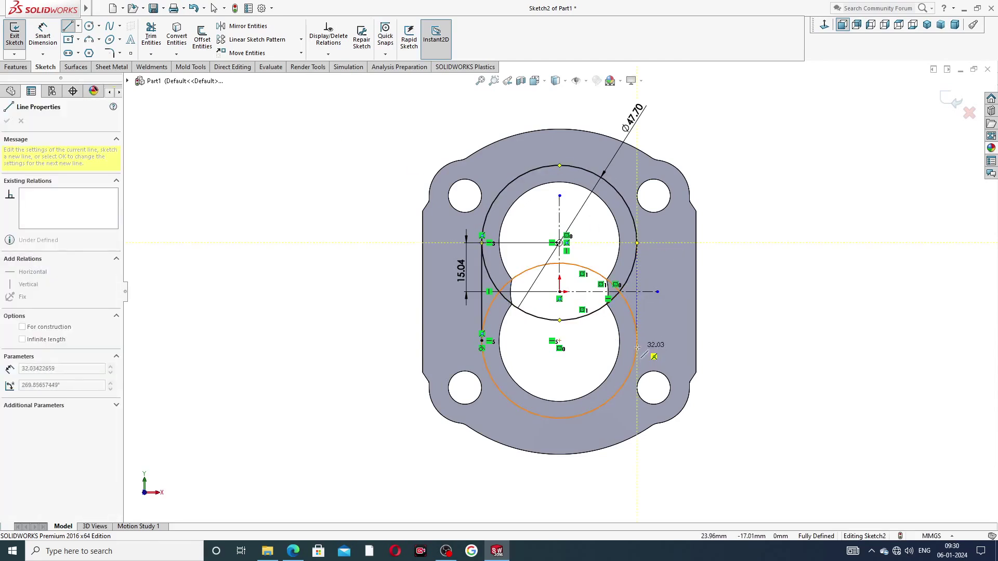
pyautogui.click(636, 341)
pyautogui.rightClick(748, 273)
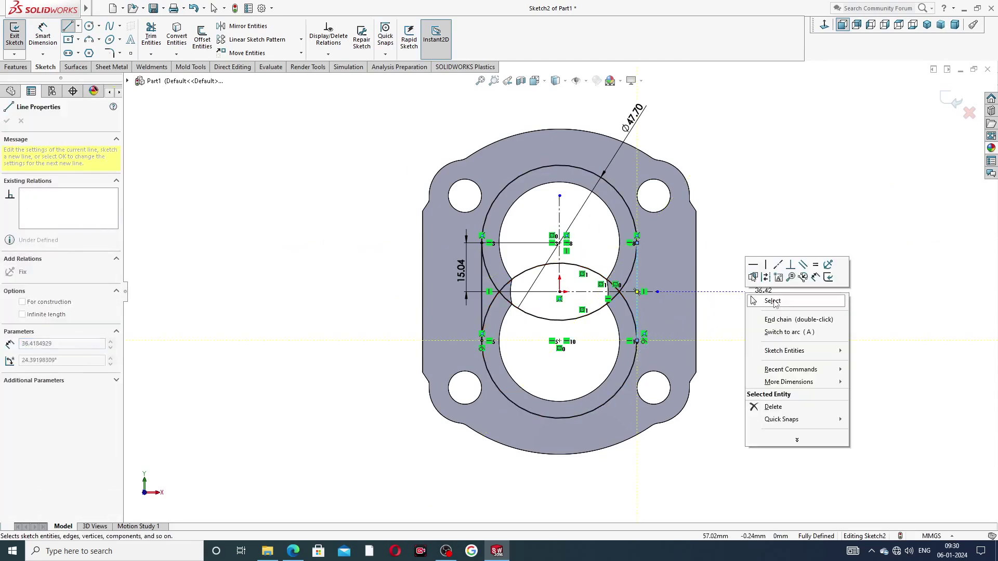
pyautogui.click(767, 297)
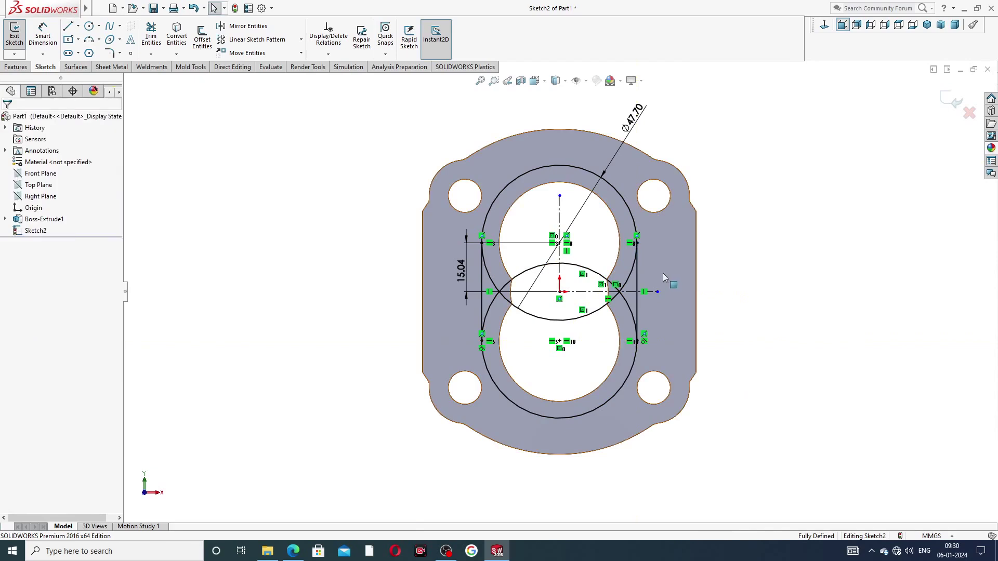
# Trim away the overlapping inner arcs of both circles with Trim to closest, leaving a single closed slot-shaped outline
pyautogui.click(151, 36)
pyautogui.scroll(-3, 598, 291)
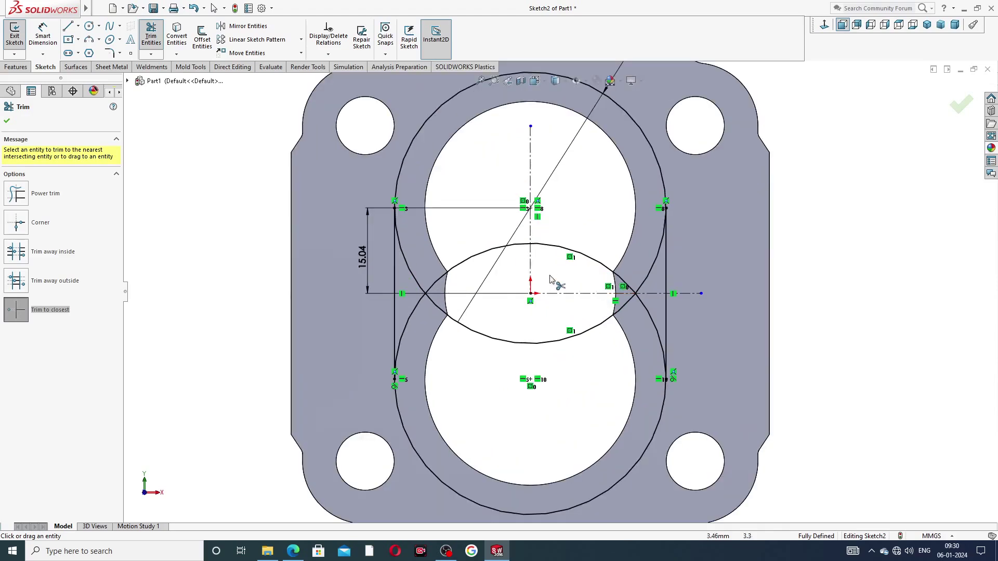
pyautogui.click(465, 263)
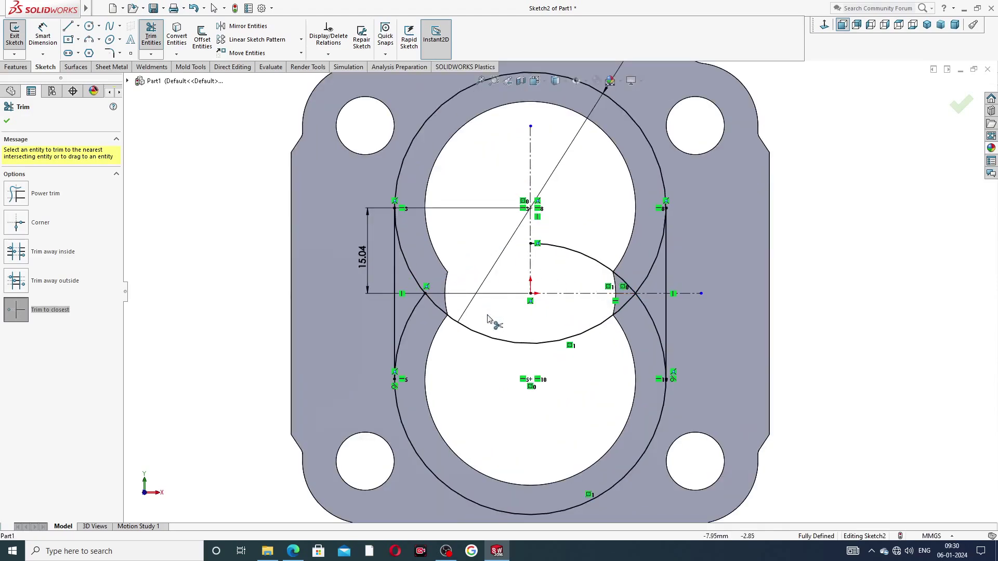
pyautogui.click(497, 341)
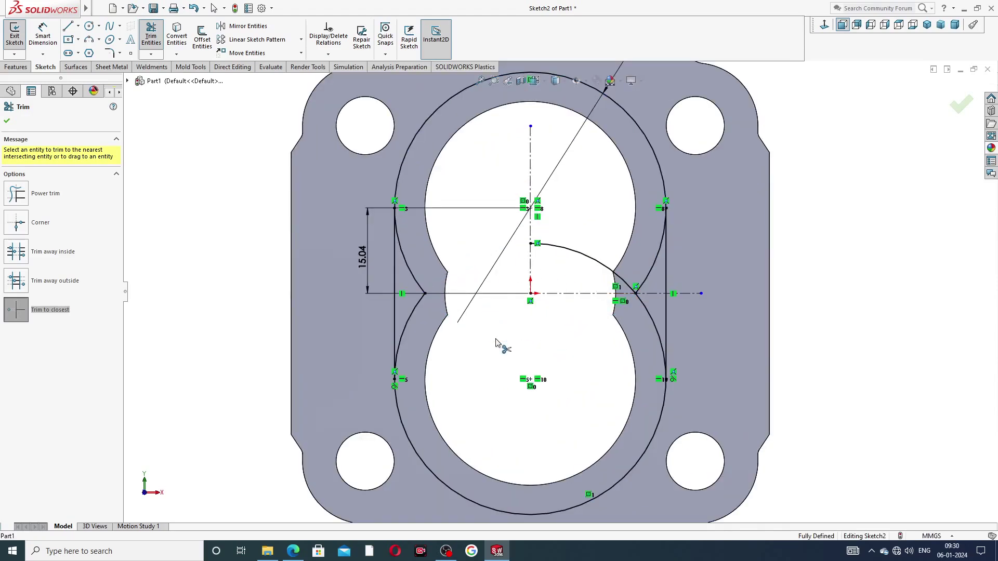
pyautogui.click(426, 282)
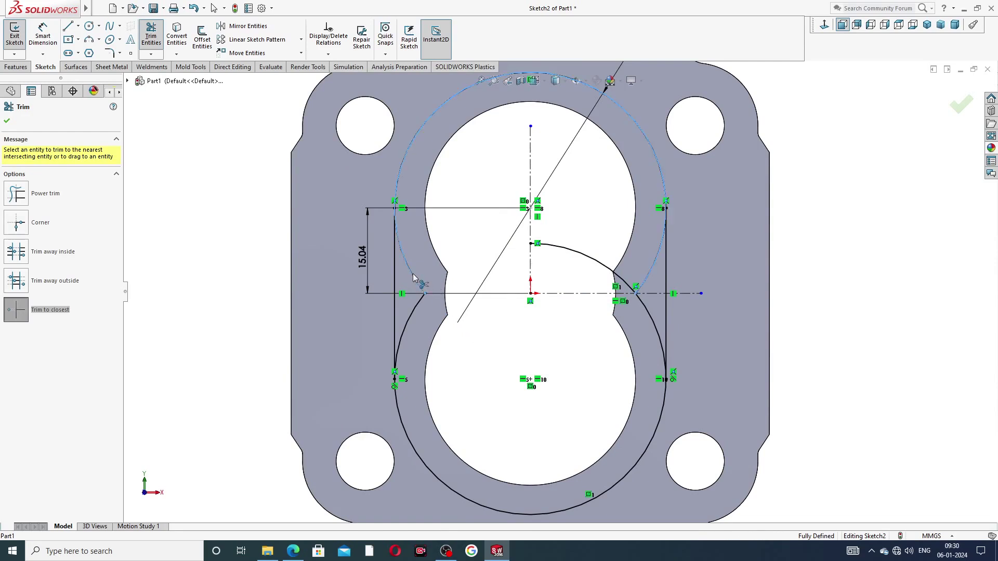
pyautogui.click(422, 300)
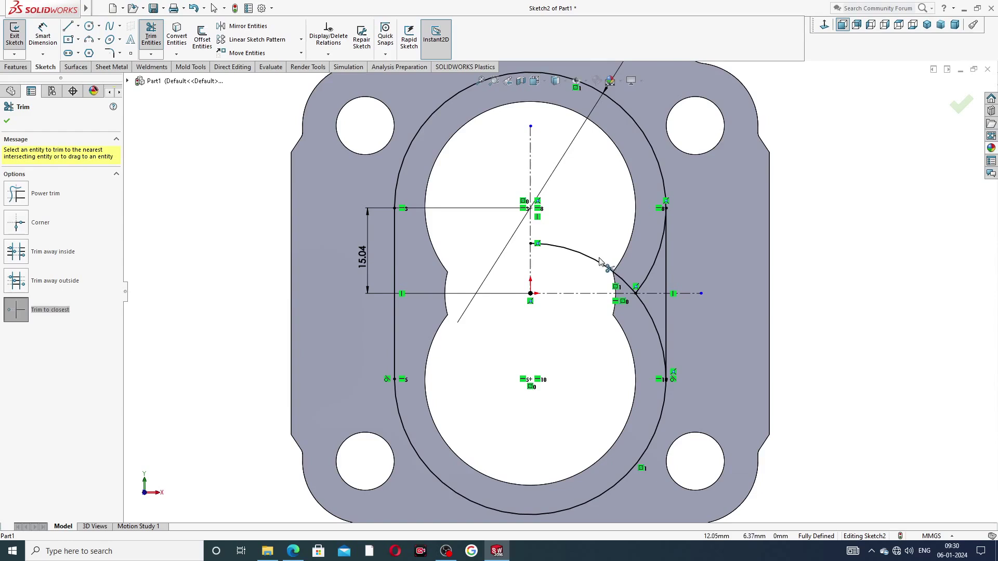
pyautogui.click(605, 264)
pyautogui.click(635, 290)
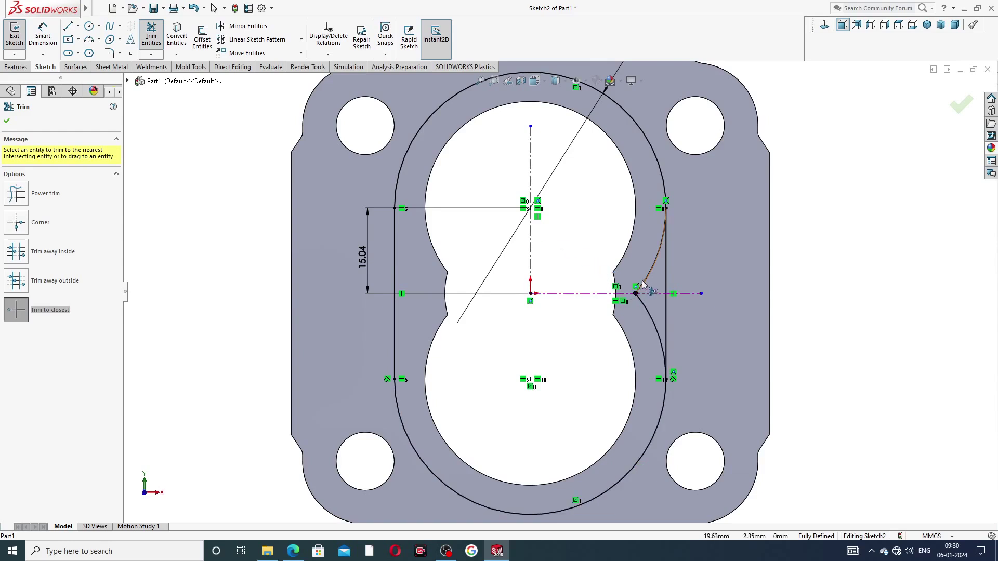
pyautogui.click(647, 310)
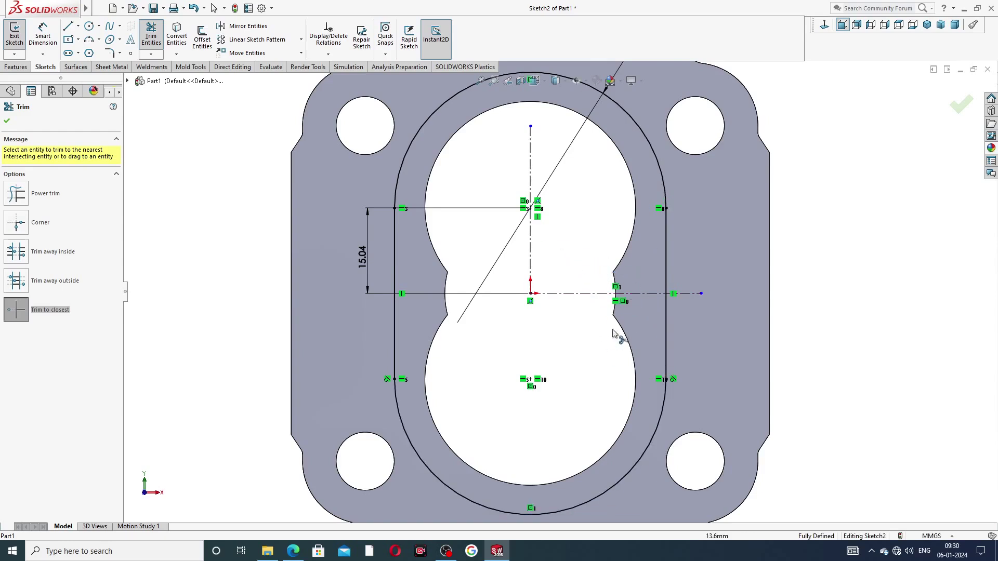
pyautogui.press('f')
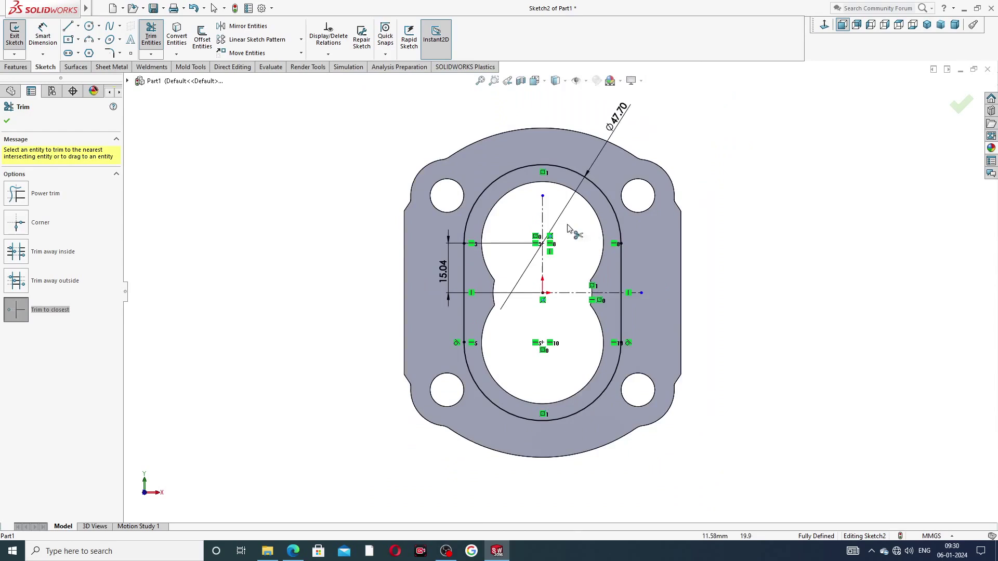
pyautogui.click(7, 120)
# Reposition the 47.70 mm diameter and 15.04 mm dimensions farther from the slot outline
pyautogui.scroll(-1, 469, 251)
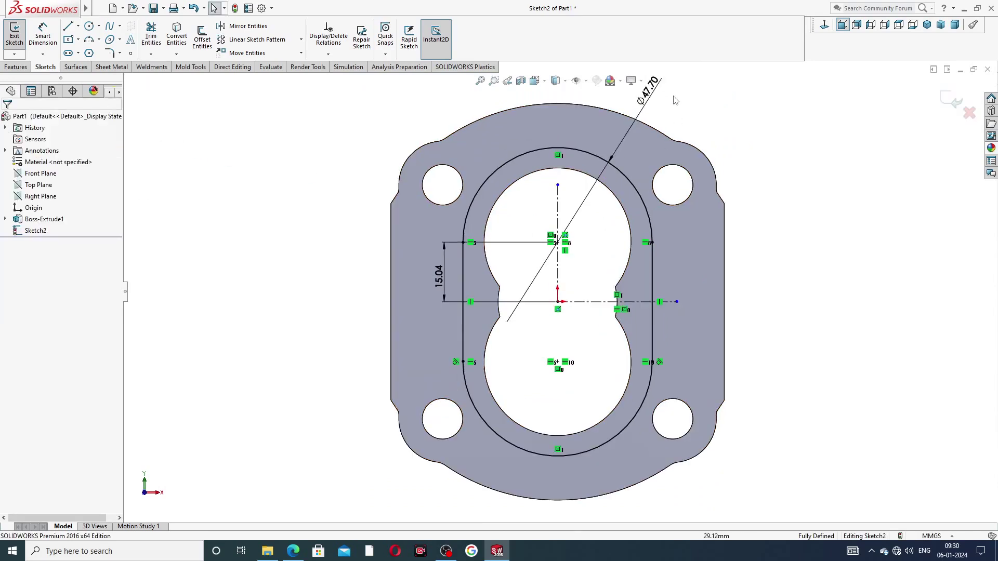
pyautogui.moveTo(651, 99); pyautogui.dragTo(691, 113)
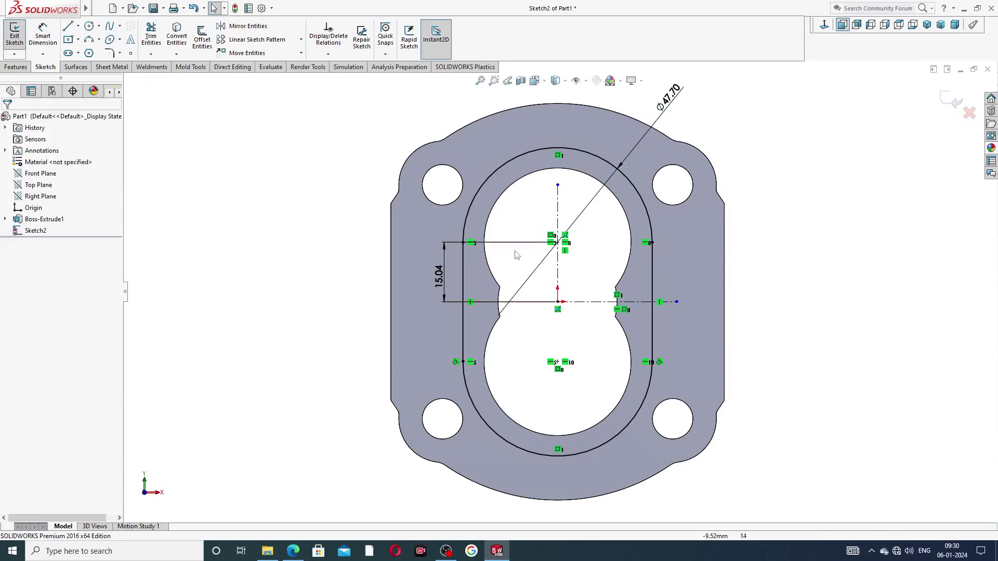
pyautogui.click(439, 275)
pyautogui.press('Escape')
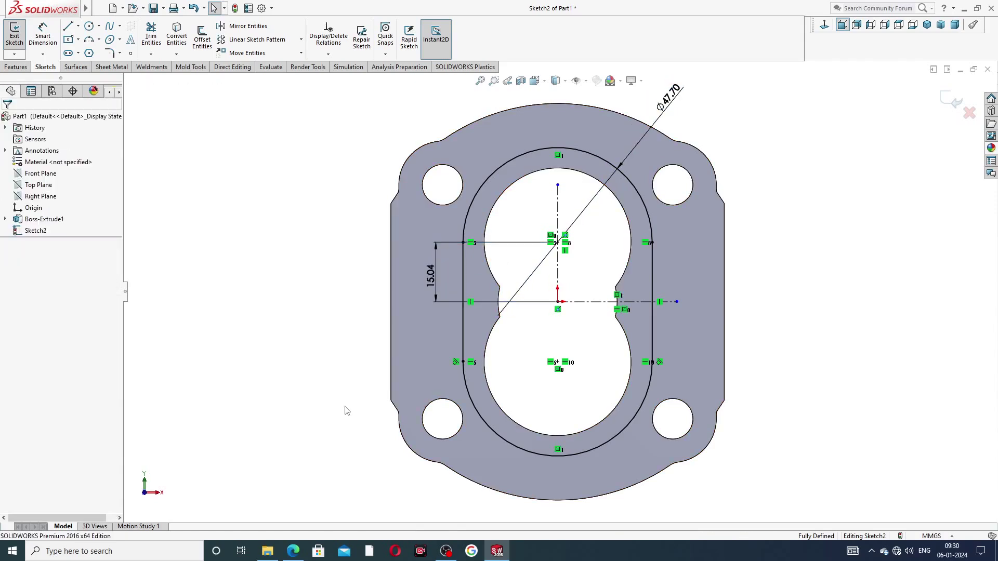
# Consult the Part-12 PDF drawing, offset the slot outline inward by 3 mm in SOLIDWORKS, and place the offset dimension above the outline
pyautogui.hotkey('alt', 'Tab')
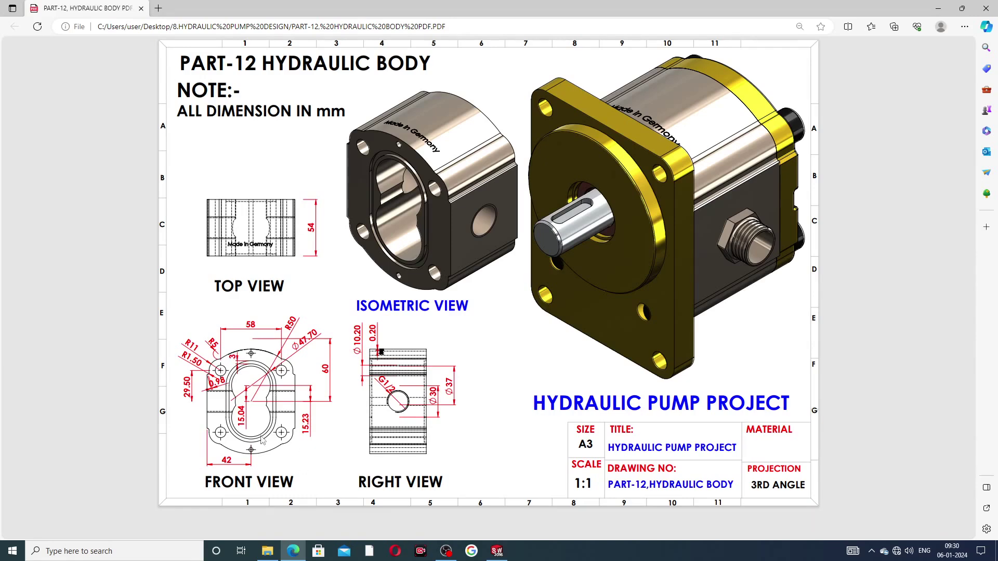
pyautogui.click(293, 551)
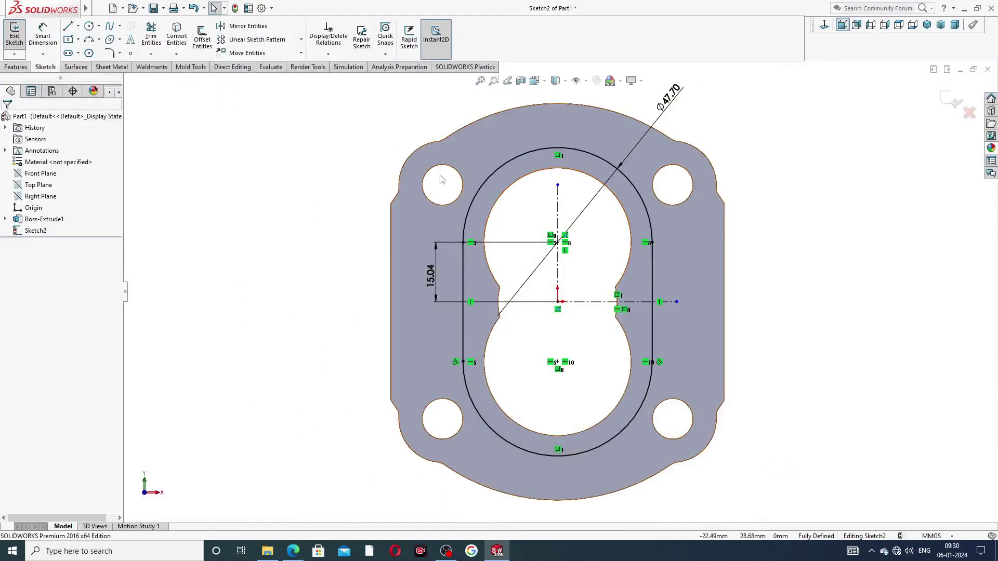
pyautogui.click(202, 37)
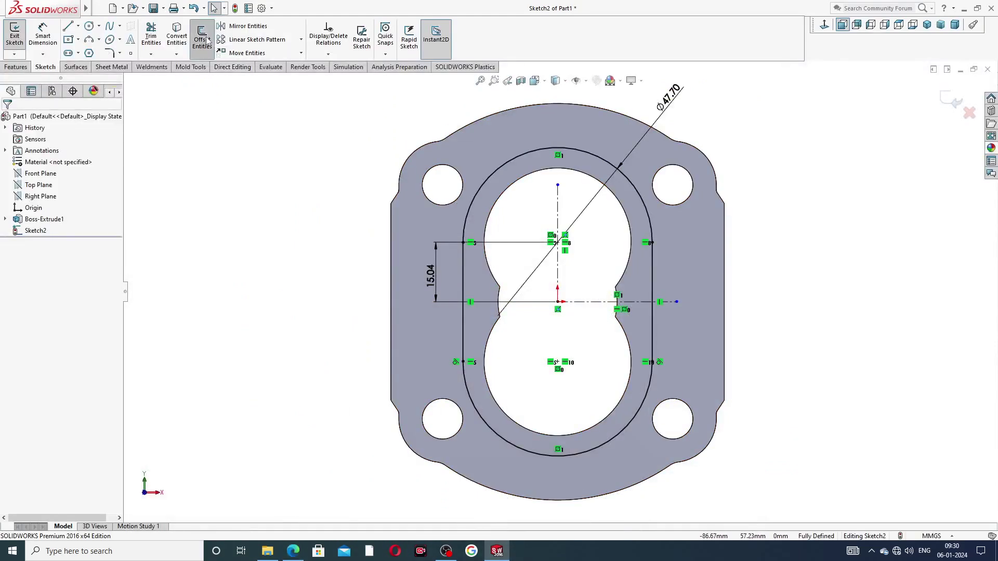
pyautogui.click(499, 168)
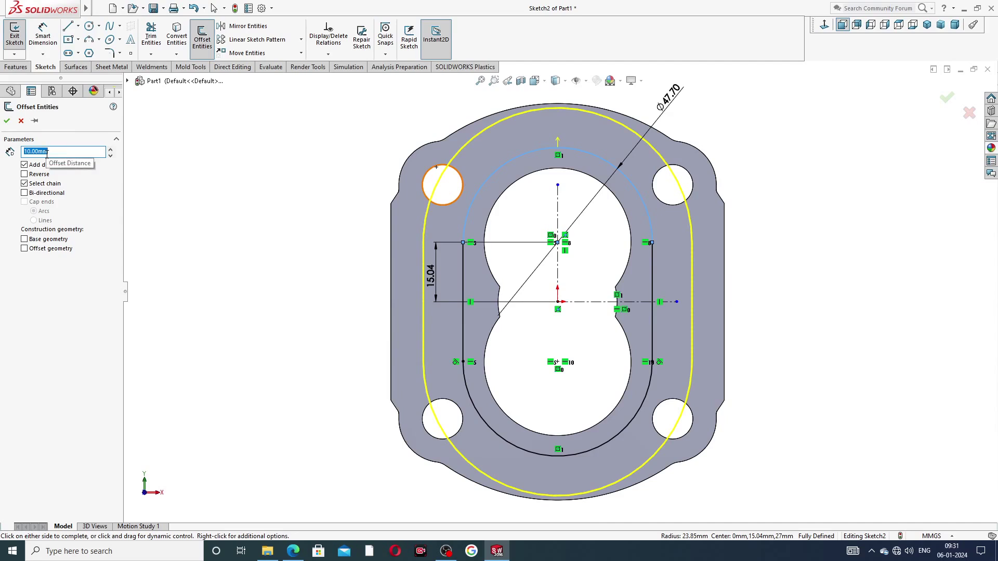
pyautogui.write('3')
pyautogui.press('Return')
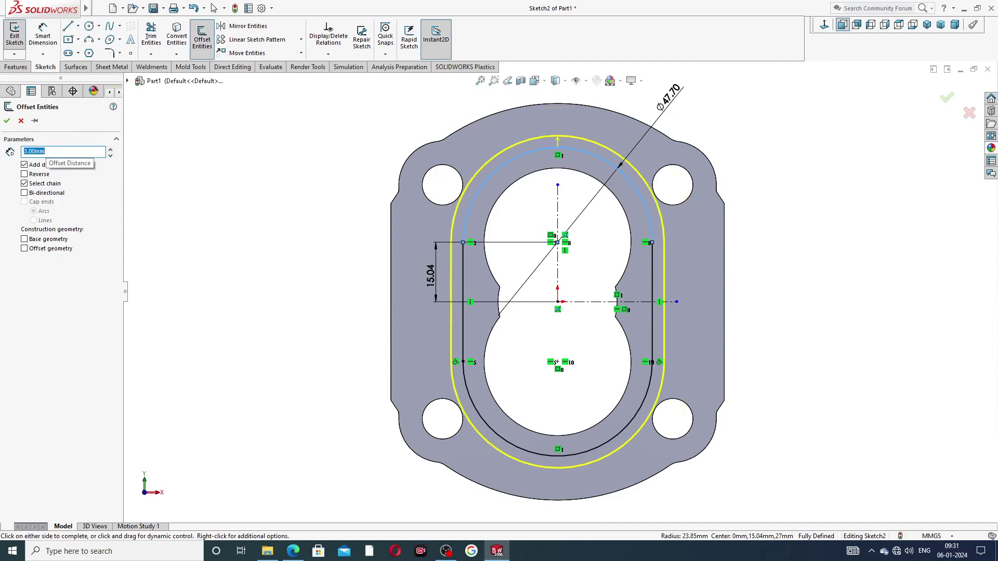
pyautogui.click(43, 173)
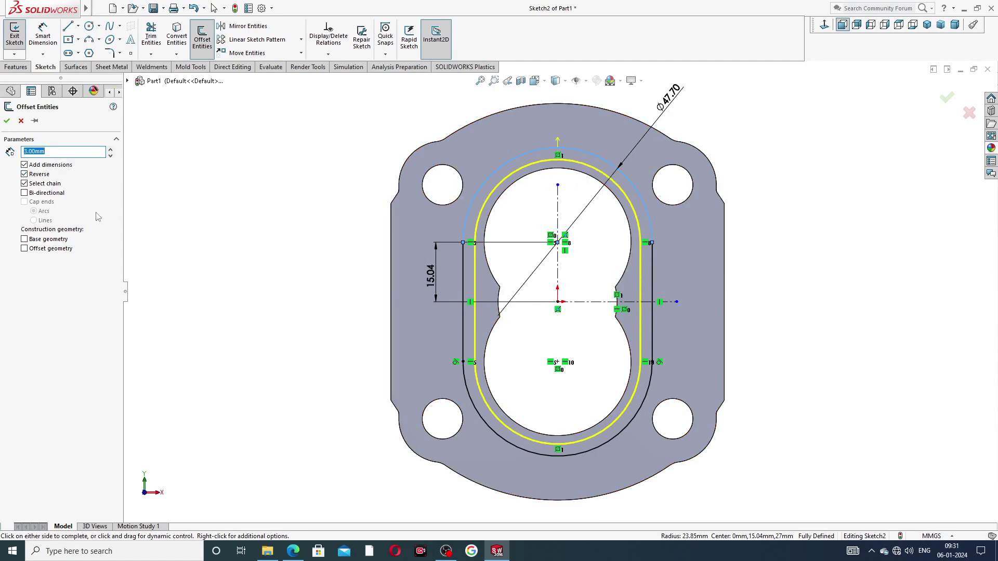
pyautogui.click(7, 120)
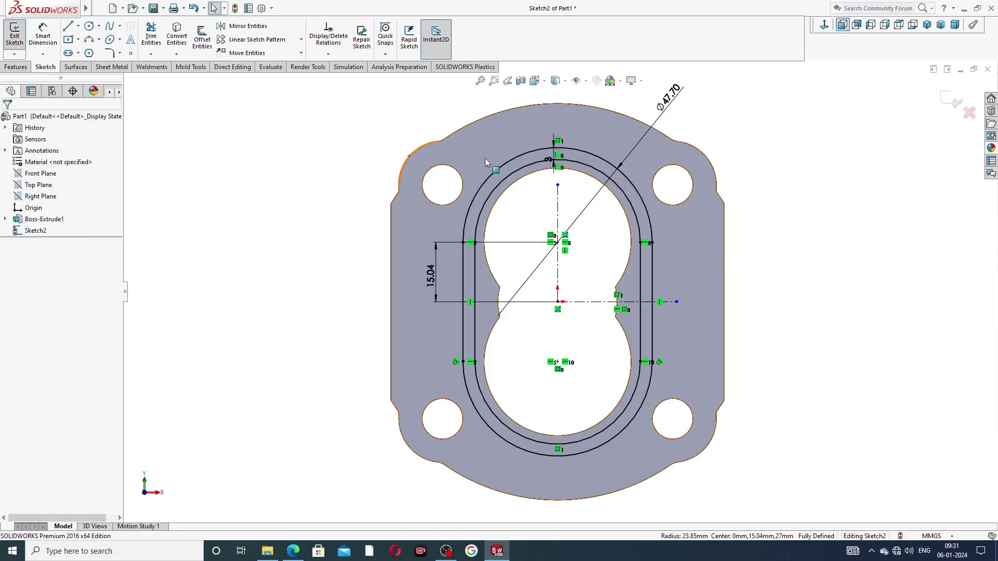
pyautogui.moveTo(515, 136); pyautogui.dragTo(512, 138)
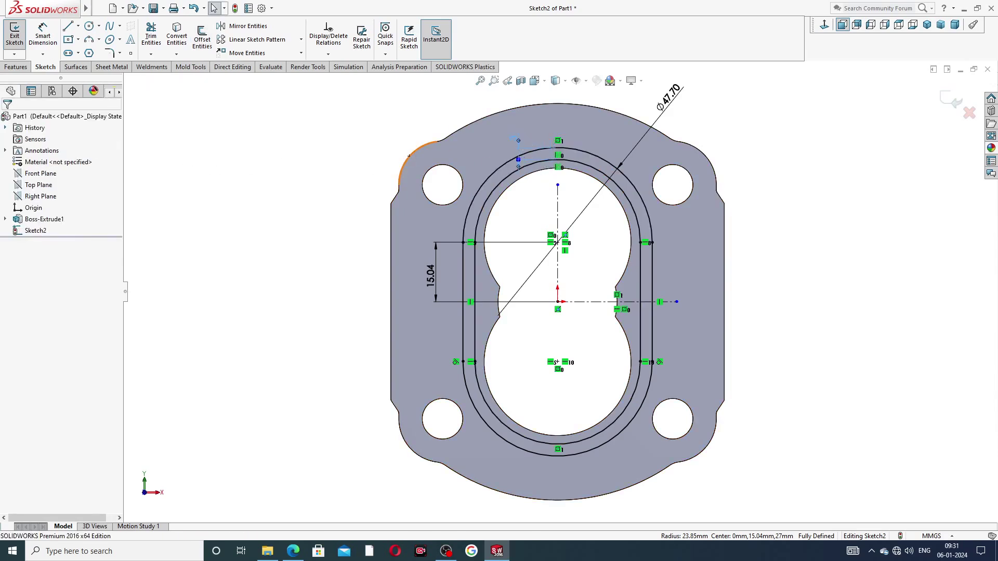
pyautogui.click(797, 157)
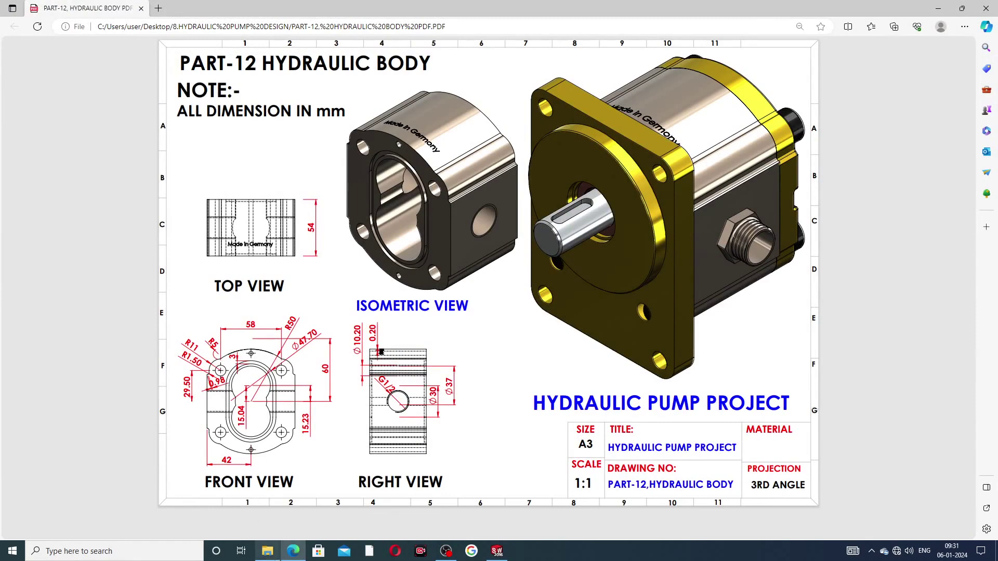
# Return to SOLIDWORKS from the PDF drawing and cut-extrude the slot-shaped ring 2 mm deep with a Blind end condition
pyautogui.click(295, 553)
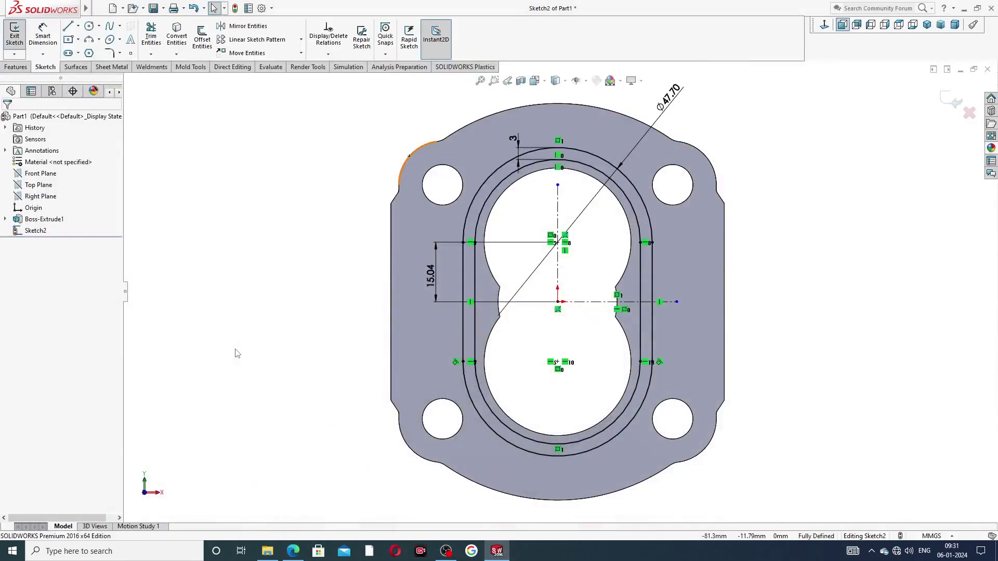
pyautogui.click(21, 67)
pyautogui.click(155, 36)
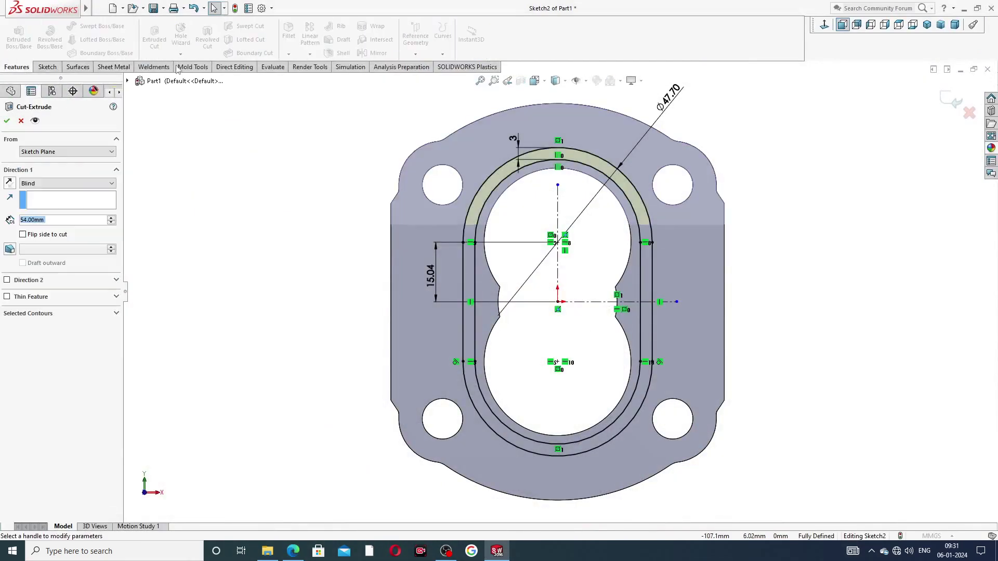
pyautogui.moveTo(301, 179); pyautogui.dragTo(314, 128, button='middle')
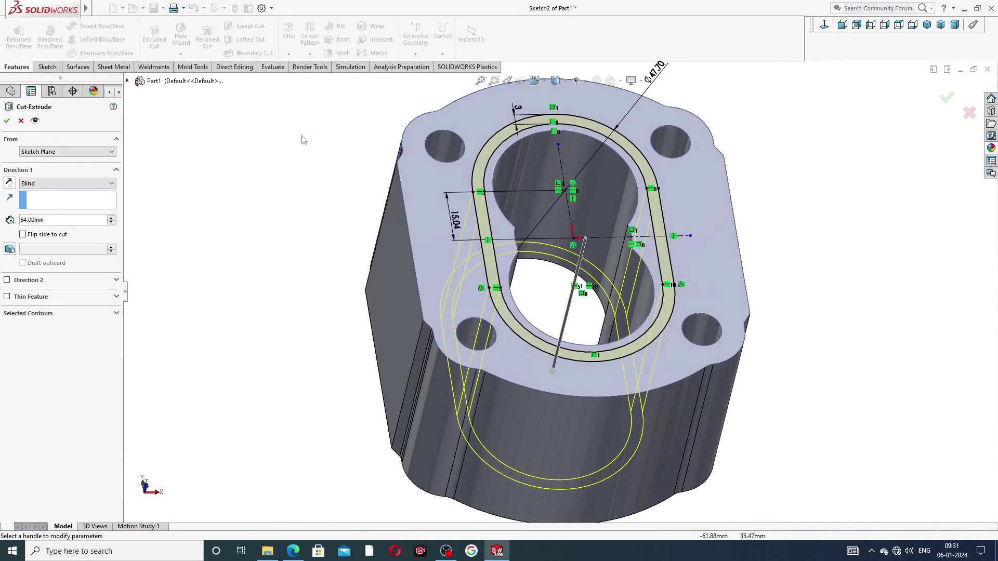
pyautogui.click(52, 222)
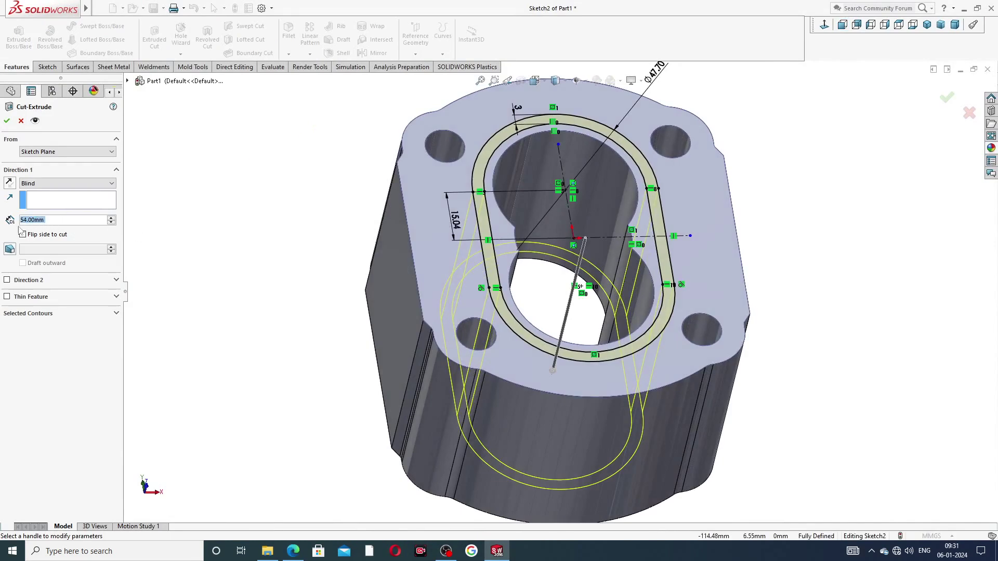
pyautogui.write('2')
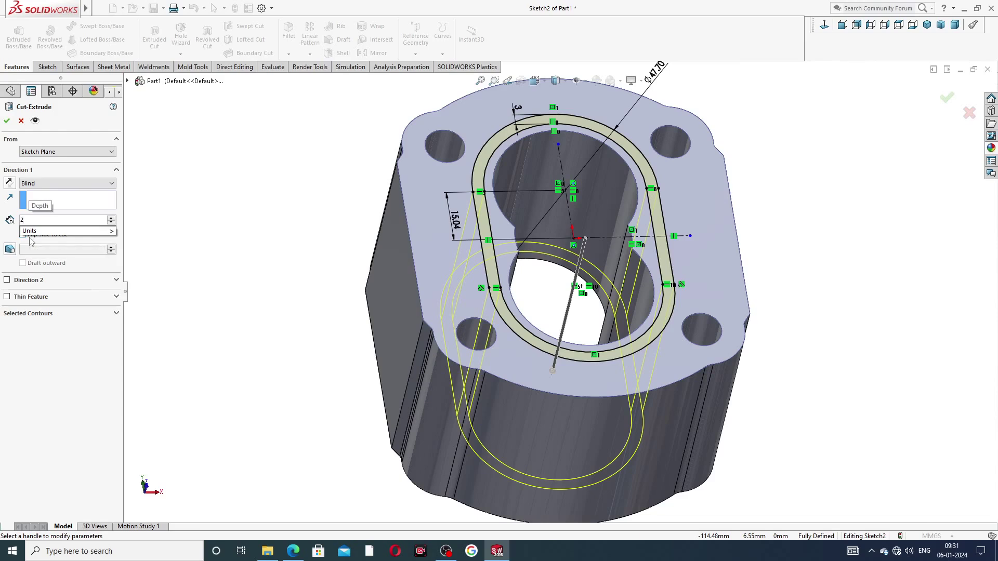
pyautogui.press('Return')
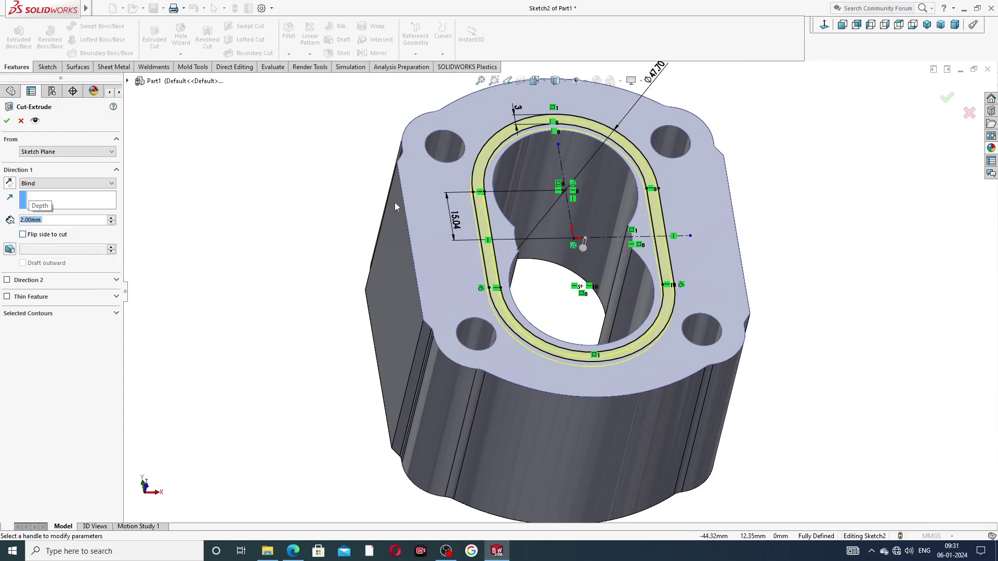
pyautogui.click(7, 120)
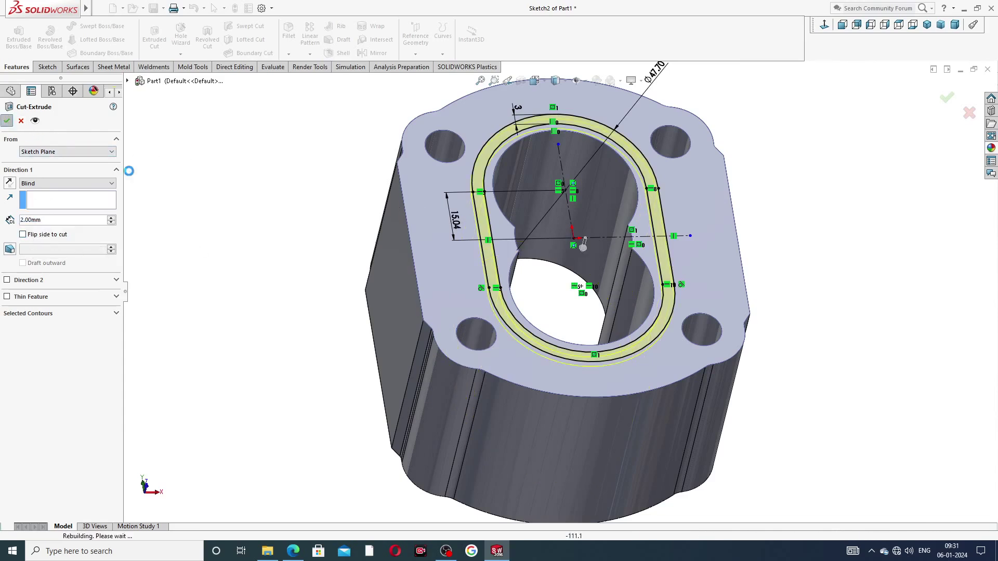
# Mirror the seal groove cut about the Front Plane onto the opposite end face of the body
pyautogui.scroll(-1, 741, 182)
pyautogui.moveTo(739, 182)
pyautogui.mouseDown(button='middle')
pyautogui.moveTo(708, 192)
pyautogui.moveTo(673, 244)
pyautogui.mouseUp(button='middle')
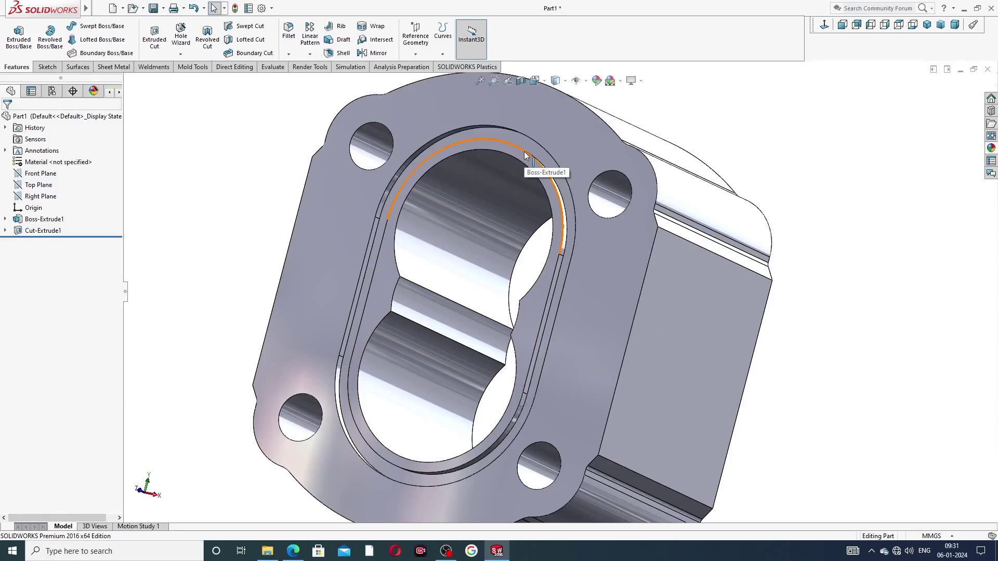
pyautogui.moveTo(564, 273)
pyautogui.mouseDown(button='middle')
pyautogui.moveTo(538, 364)
pyautogui.moveTo(484, 252)
pyautogui.moveTo(428, 250)
pyautogui.moveTo(421, 276)
pyautogui.mouseUp(button='middle')
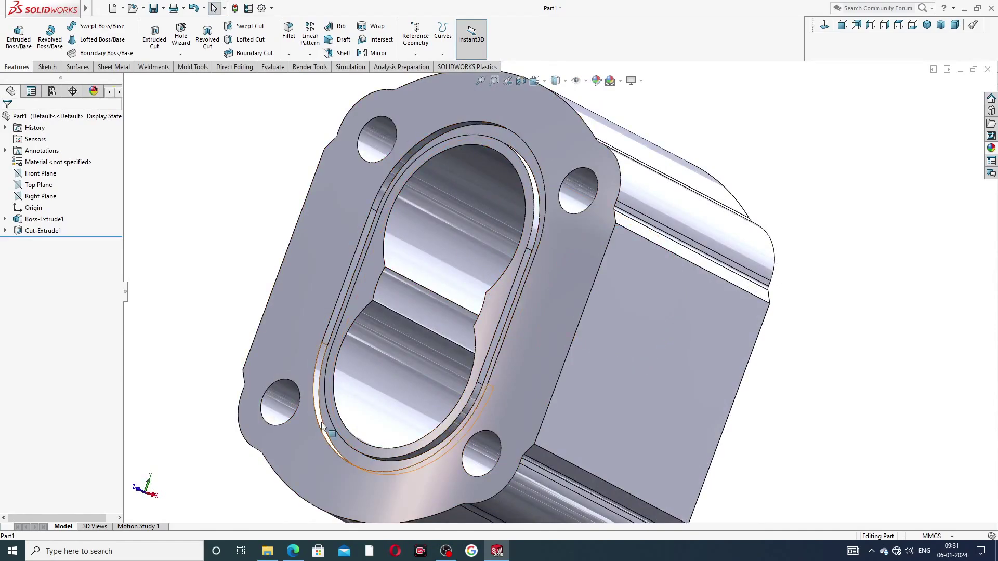
pyautogui.moveTo(467, 366); pyautogui.dragTo(504, 372, button='middle')
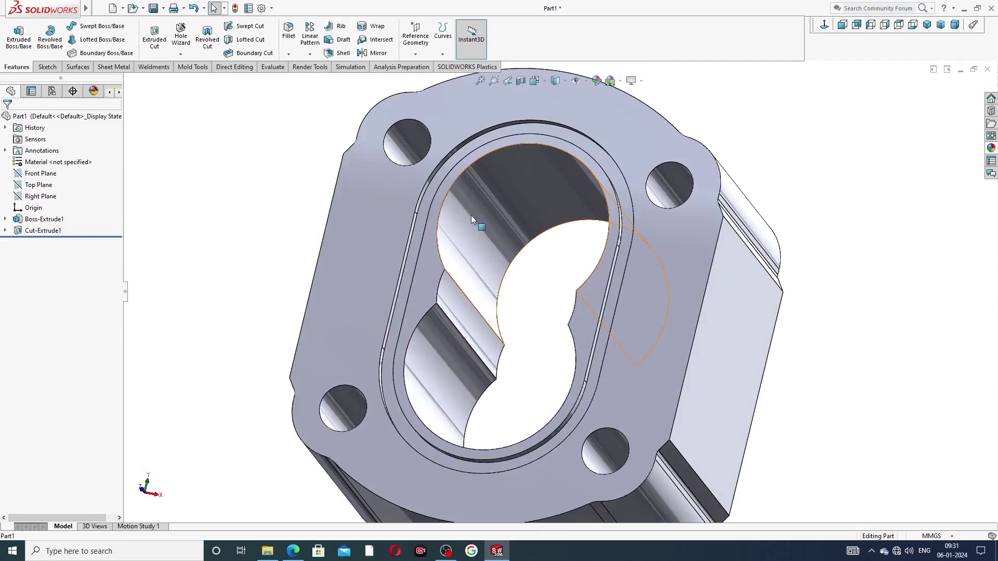
pyautogui.scroll(3, 457, 212)
pyautogui.click(52, 174)
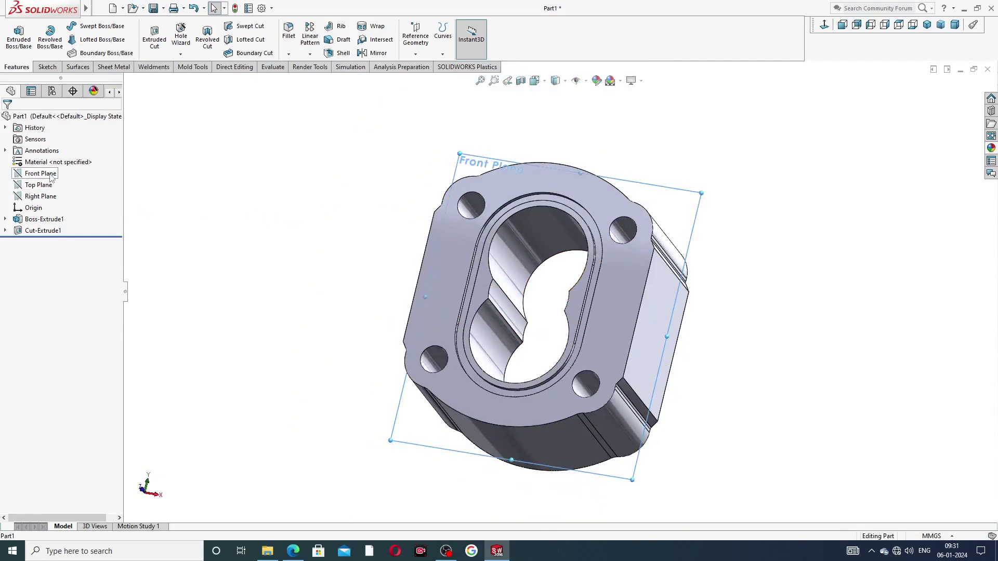
pyautogui.click(378, 53)
pyautogui.moveTo(636, 151); pyautogui.dragTo(552, 186, button='middle')
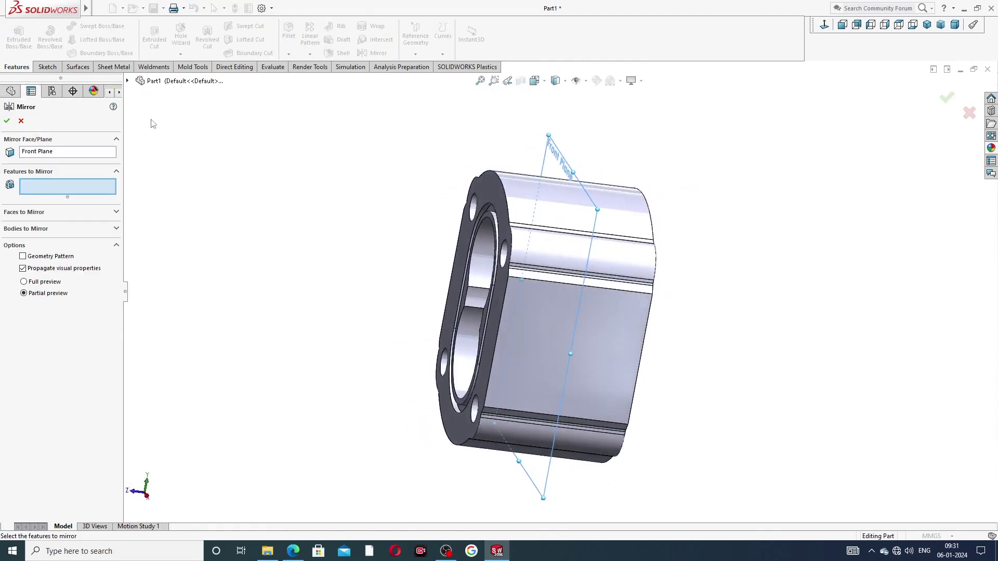
pyautogui.click(127, 81)
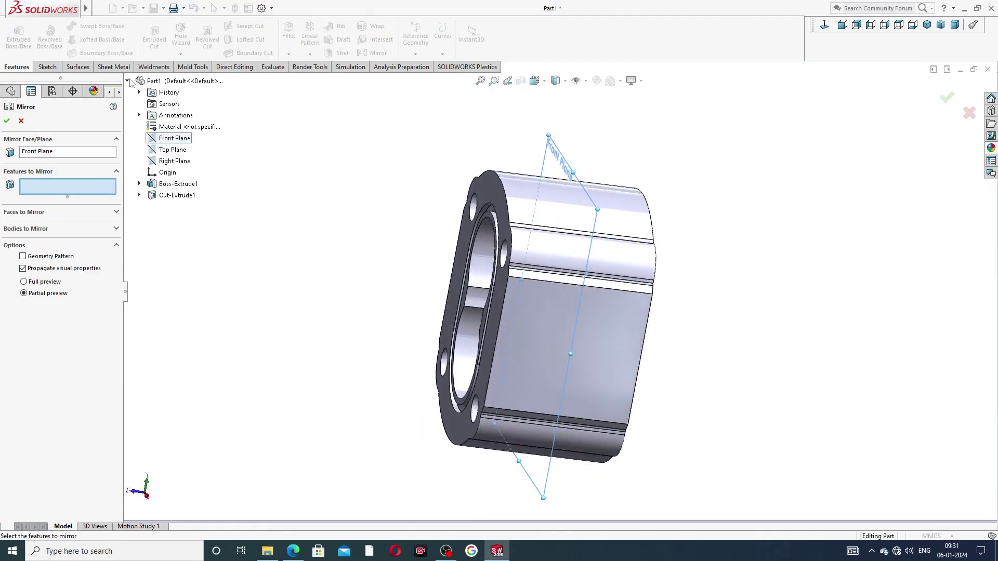
pyautogui.click(177, 196)
pyautogui.moveTo(359, 230); pyautogui.dragTo(301, 216, button='middle')
pyautogui.click(7, 121)
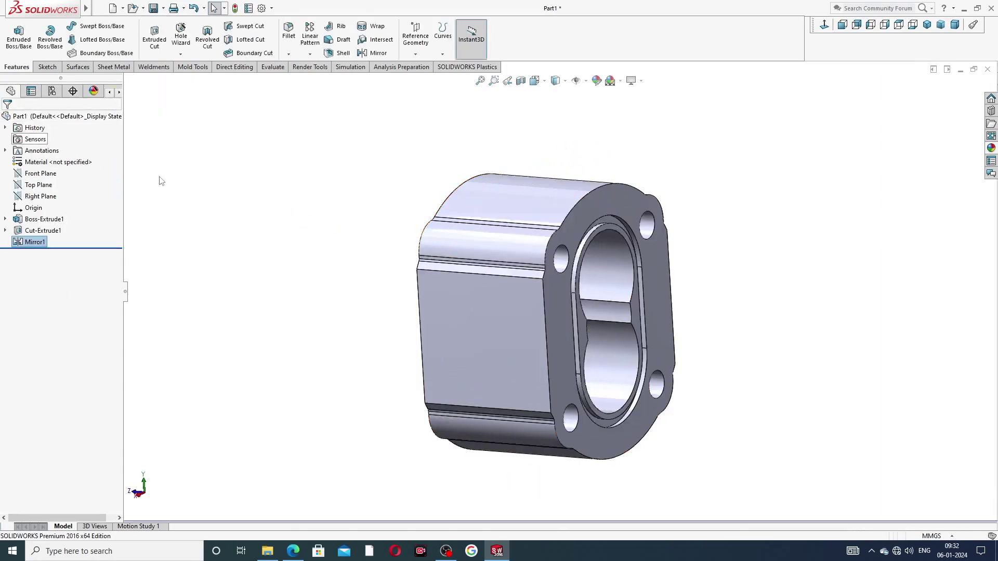
# Start a Hole Wizard feature on the body's front end face, viewed normal to that face
pyautogui.moveTo(372, 233)
pyautogui.mouseDown(button='middle')
pyautogui.moveTo(372, 167)
pyautogui.moveTo(414, 216)
pyautogui.moveTo(690, 241)
pyautogui.mouseUp(button='middle')
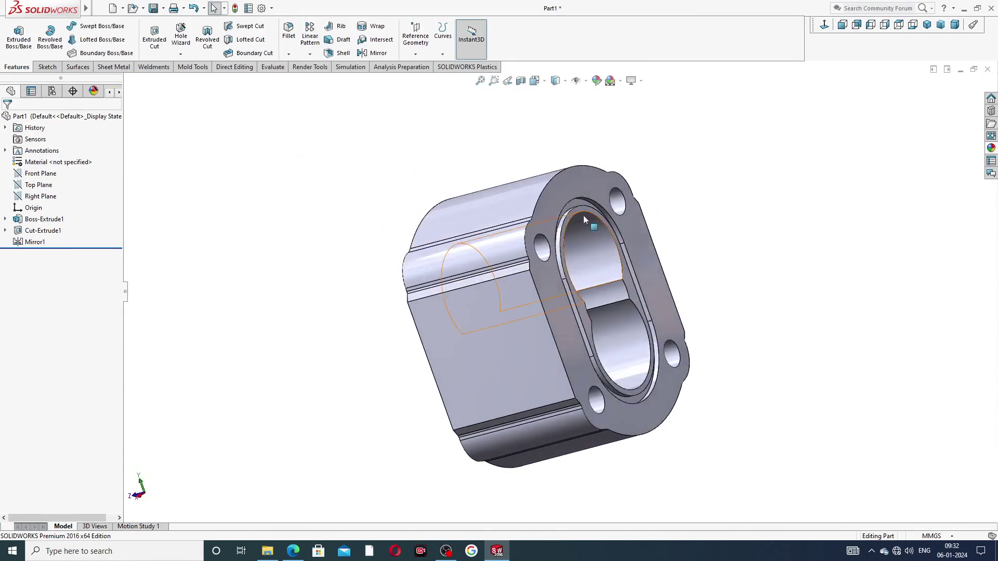
pyautogui.moveTo(586, 268); pyautogui.dragTo(636, 258, button='middle')
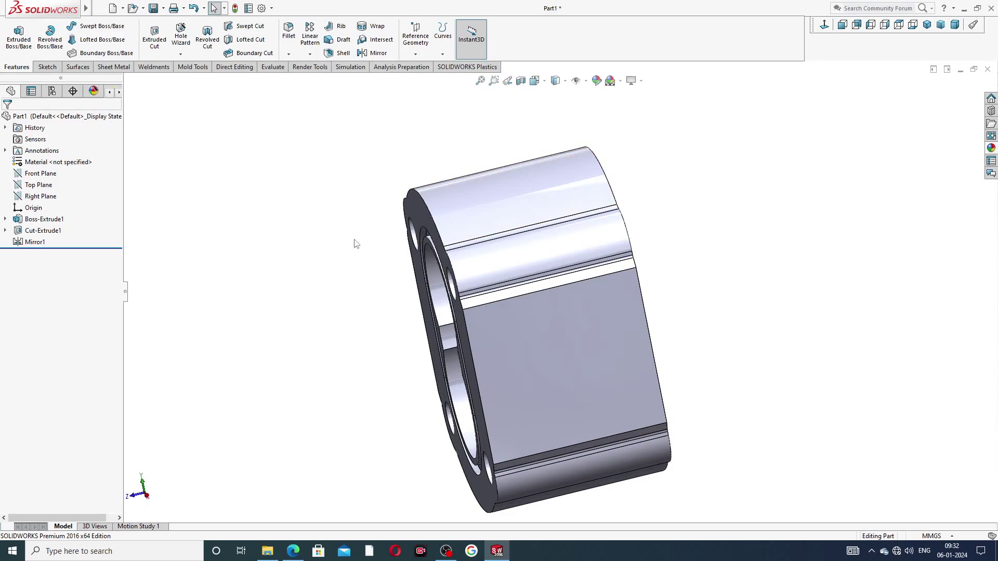
pyautogui.moveTo(362, 244); pyautogui.dragTo(537, 317, button='middle')
pyautogui.scroll(-1, 551, 300)
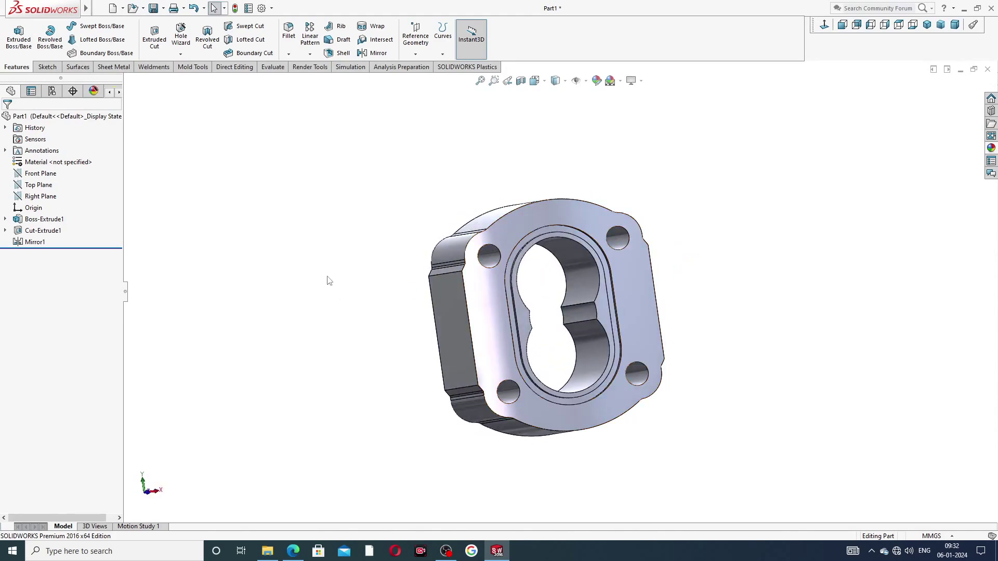
pyautogui.click(563, 209)
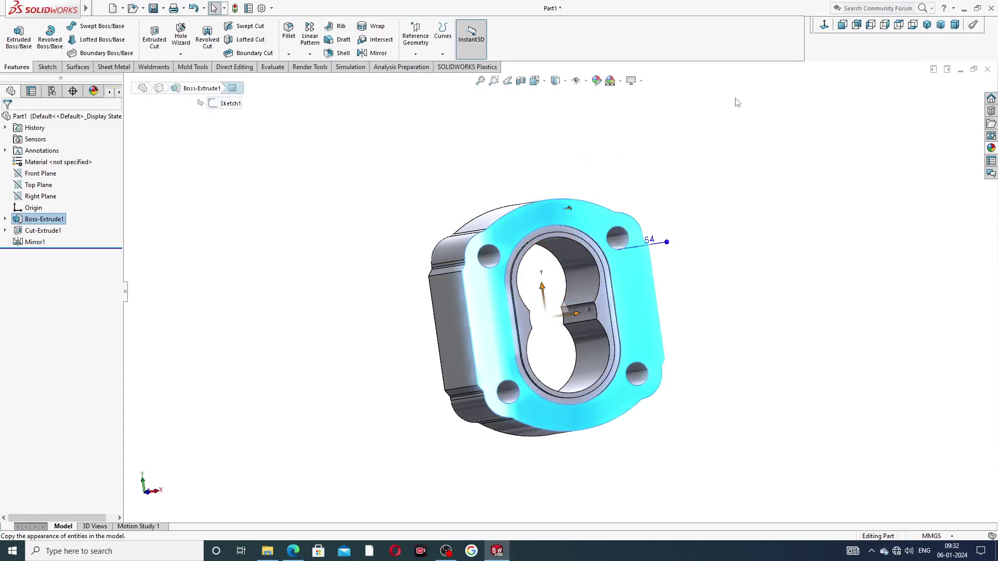
pyautogui.click(824, 25)
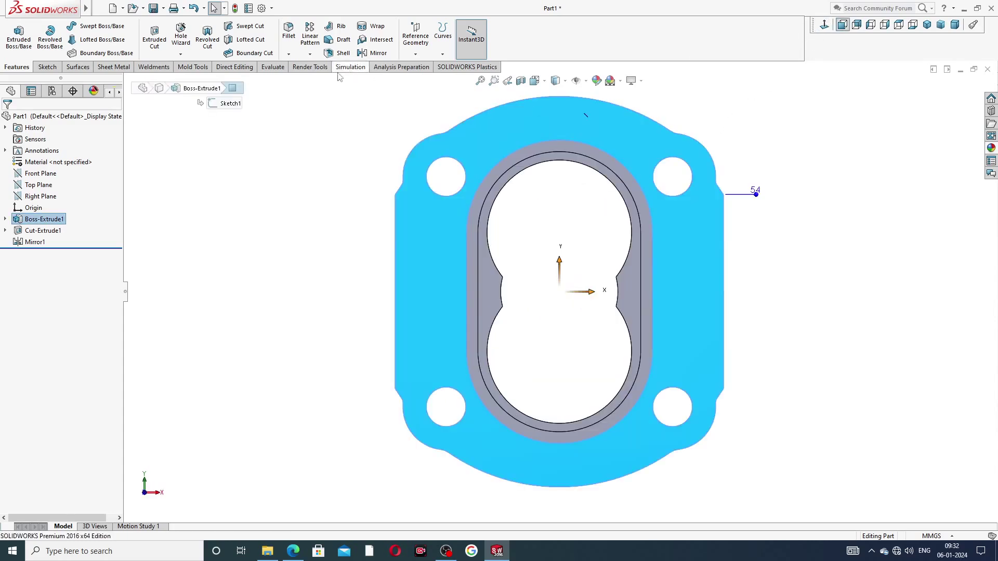
pyautogui.click(181, 35)
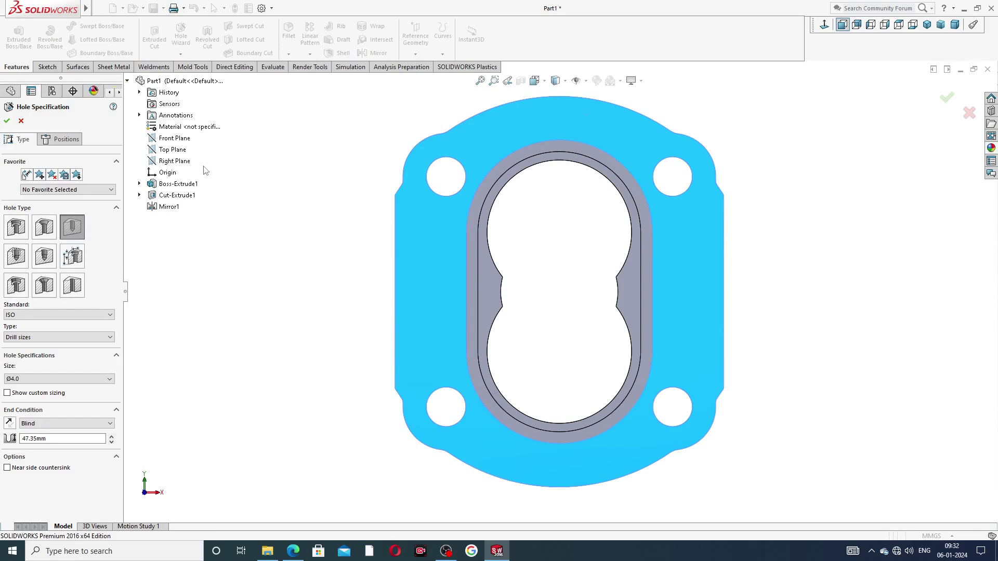
pyautogui.click(13, 256)
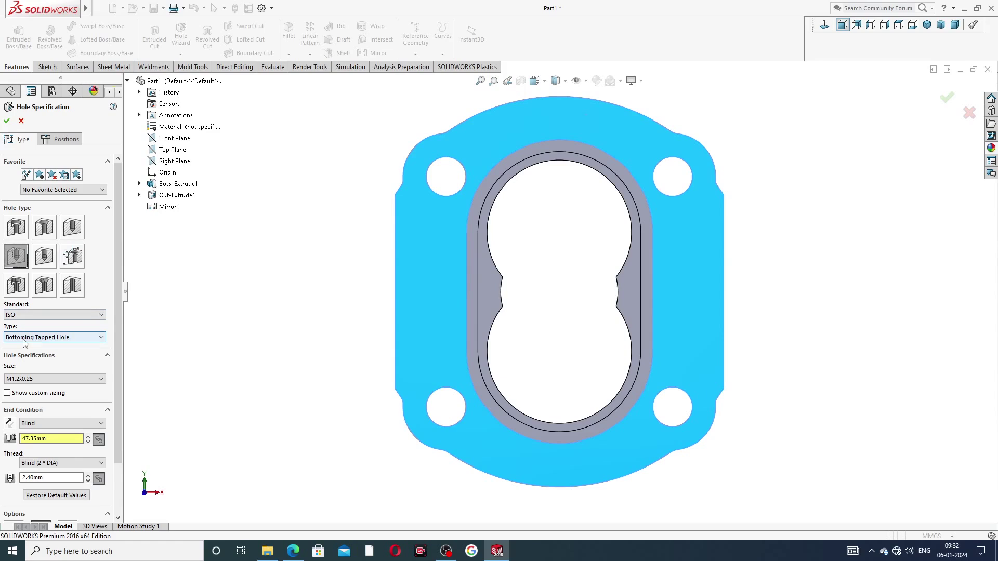
pyautogui.click(71, 339)
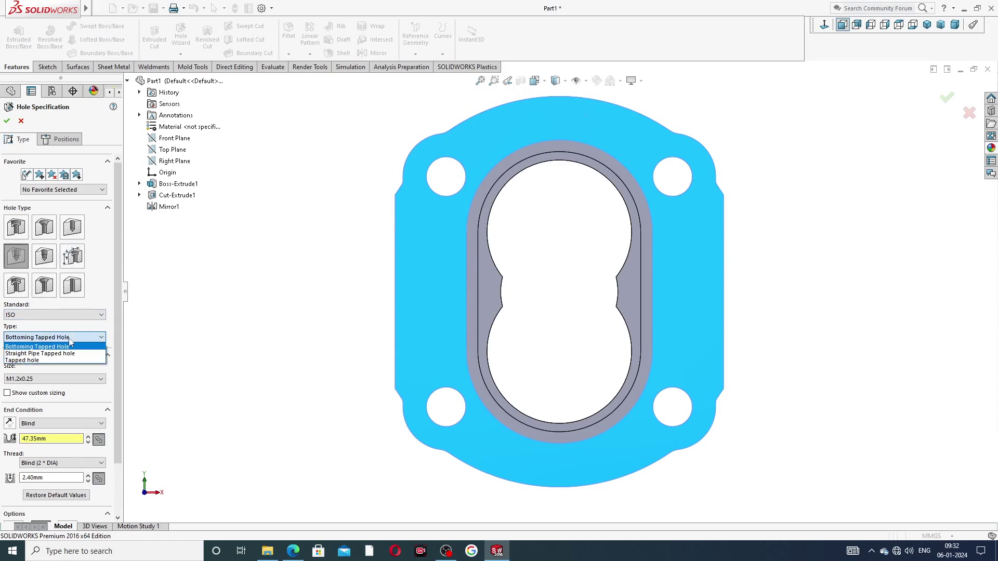
pyautogui.click(80, 340)
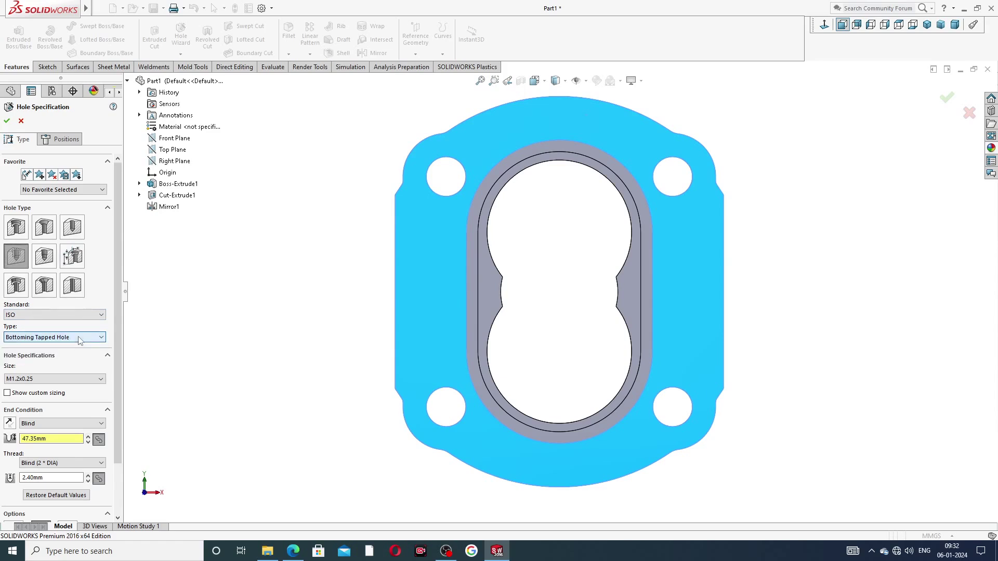
pyautogui.click(56, 383)
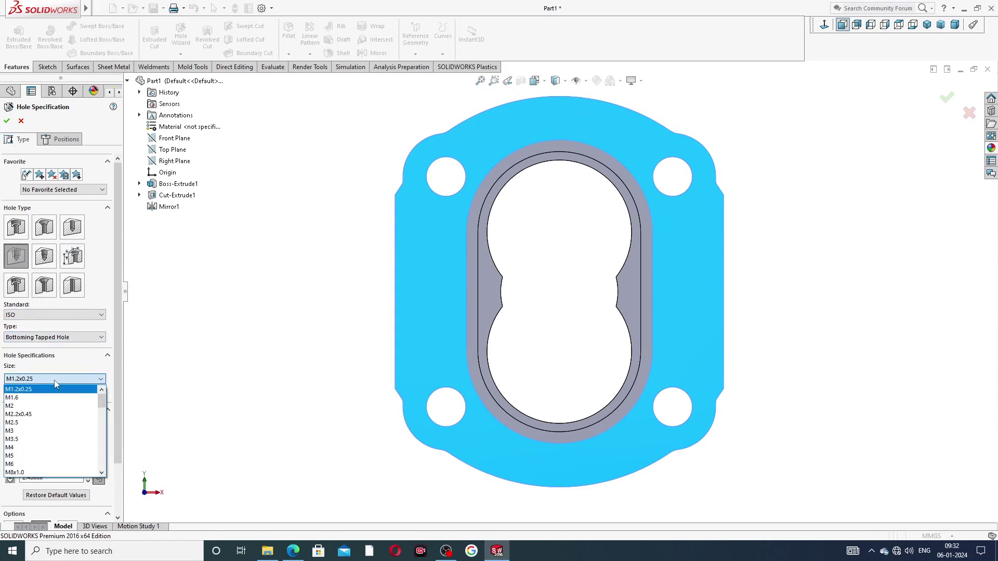
pyautogui.click(119, 362)
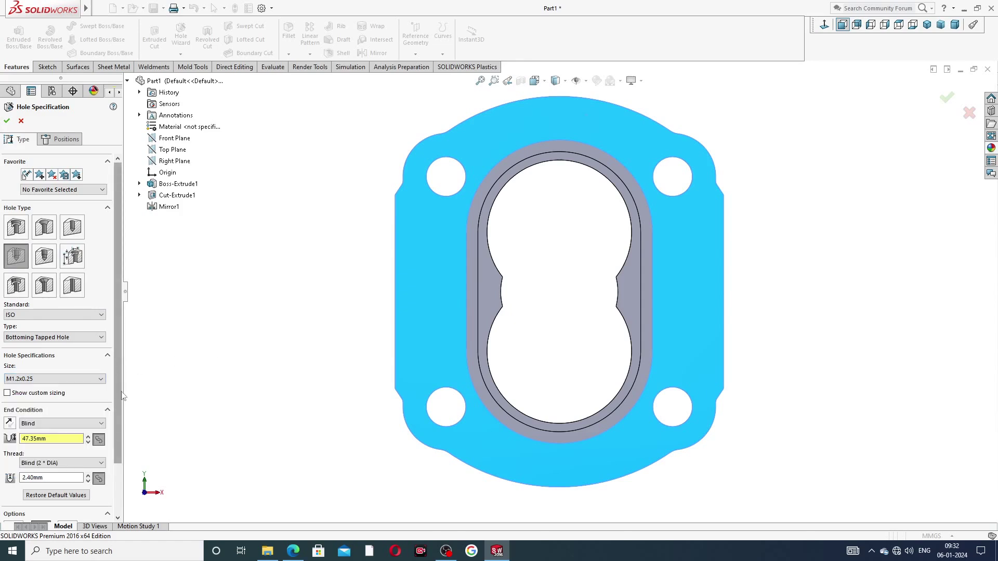
pyautogui.moveTo(120, 385); pyautogui.dragTo(124, 440)
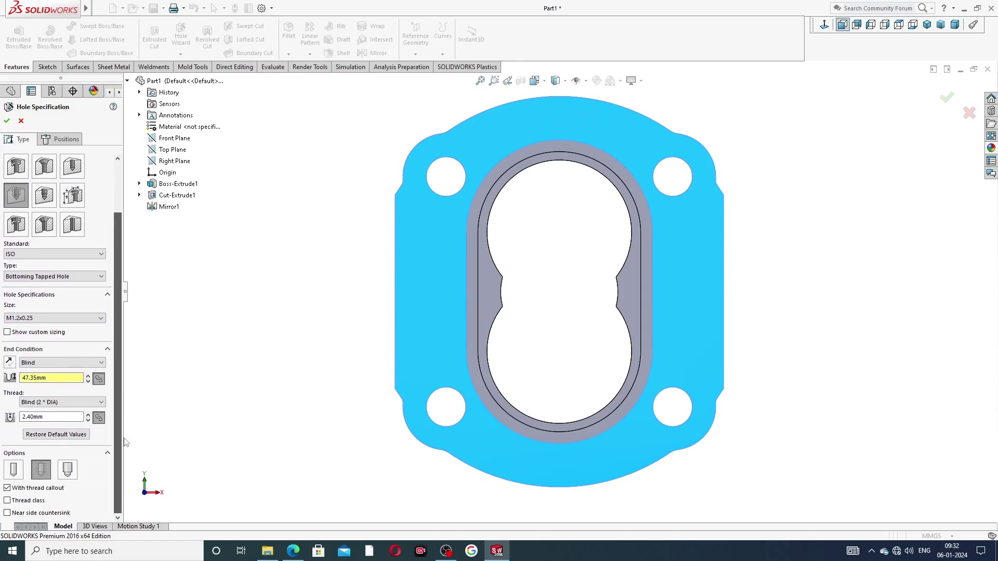
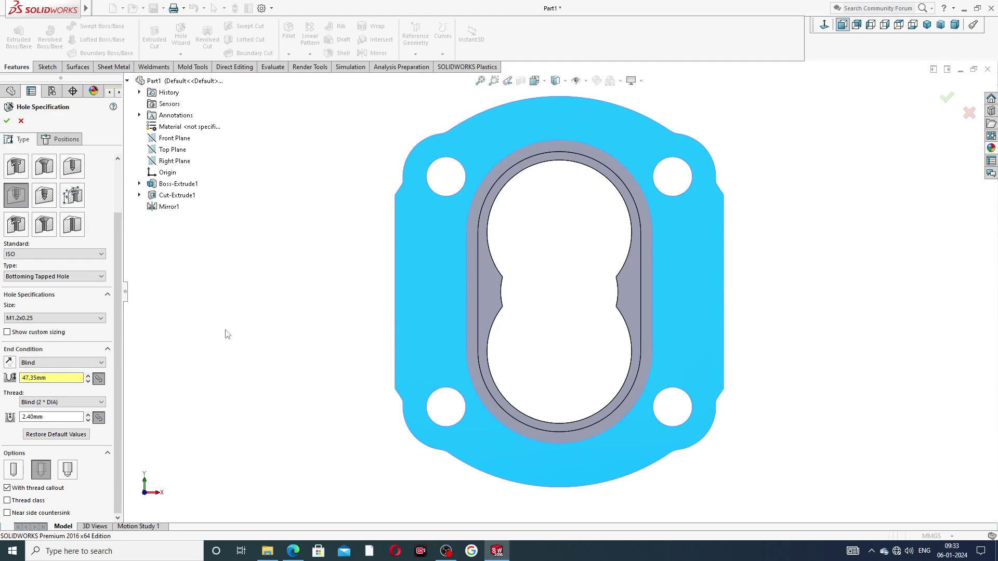
# Specify a plain ISO hole of type Drill sizes with size Ø4.0
pyautogui.click(72, 167)
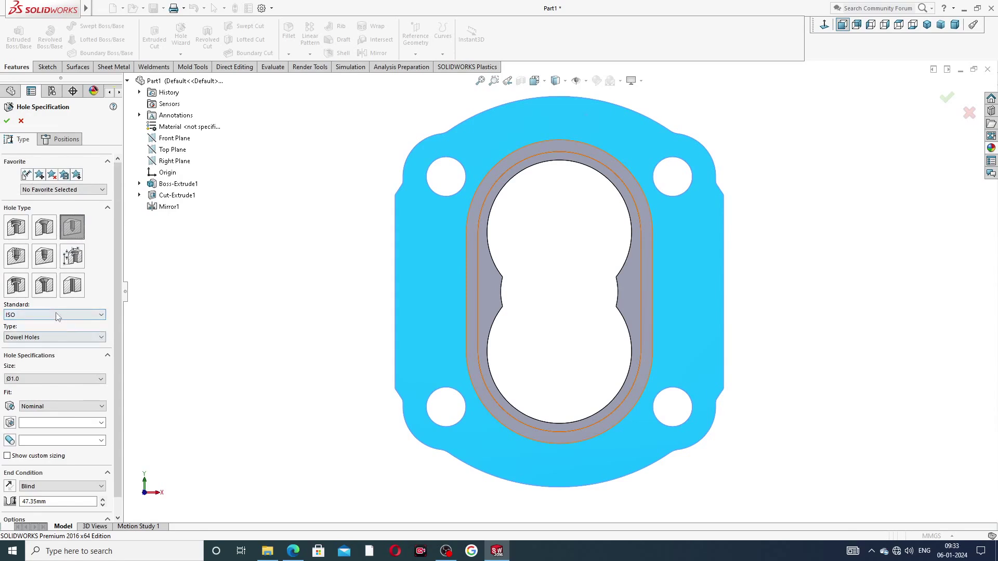
pyautogui.click(44, 337)
pyautogui.click(45, 350)
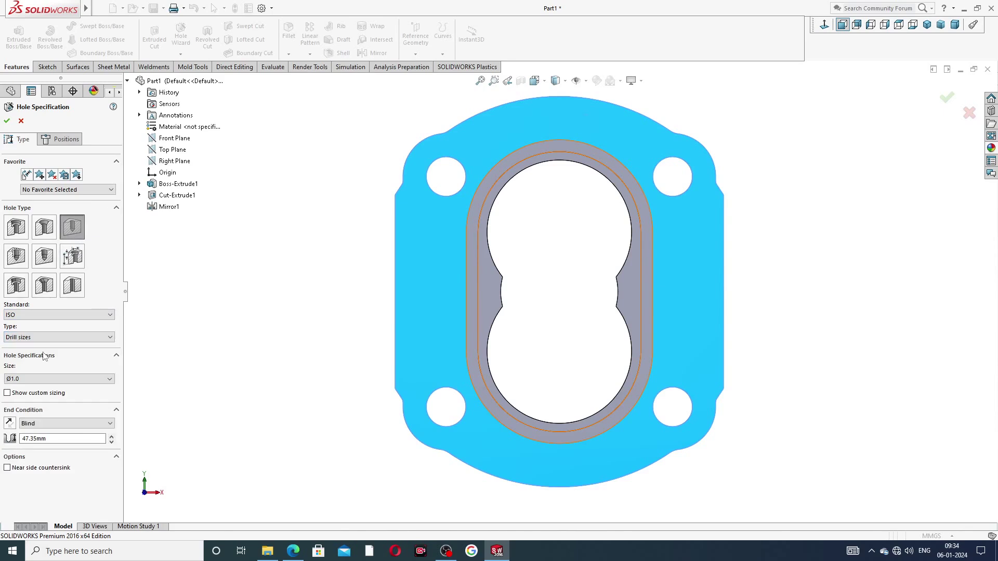
pyautogui.click(37, 380)
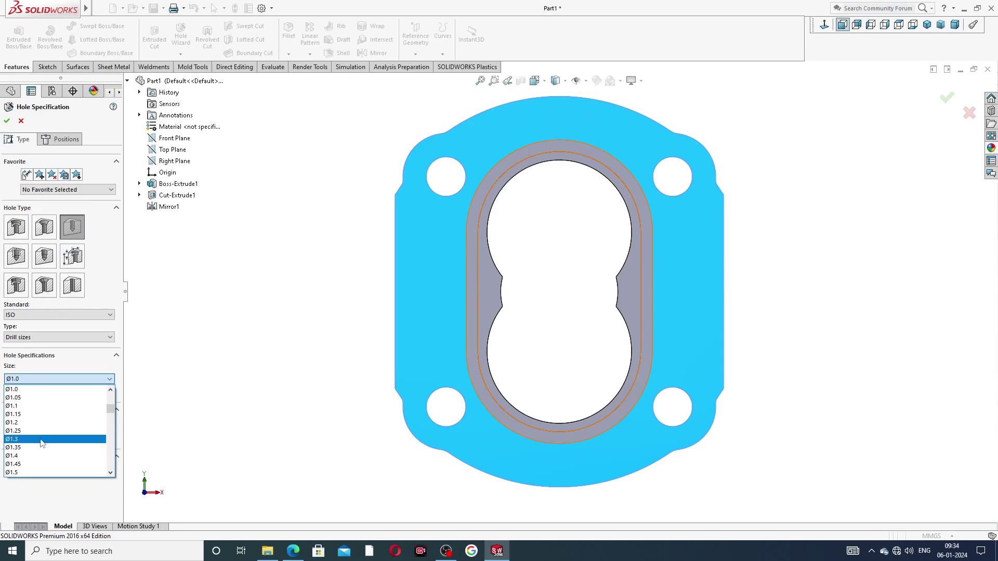
pyautogui.scroll(-8, 42, 436)
pyautogui.scroll(-6, 52, 436)
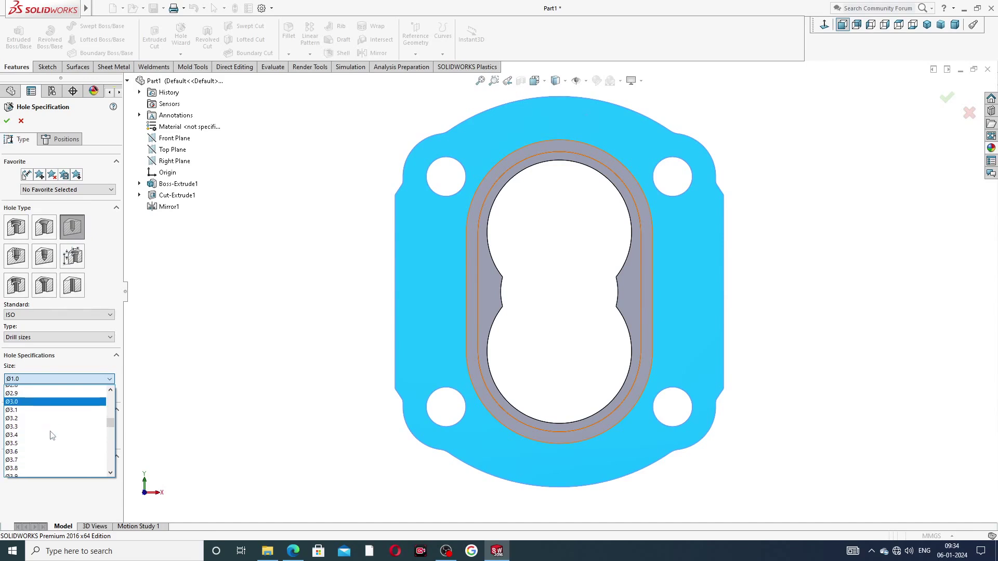
pyautogui.scroll(3, 40, 408)
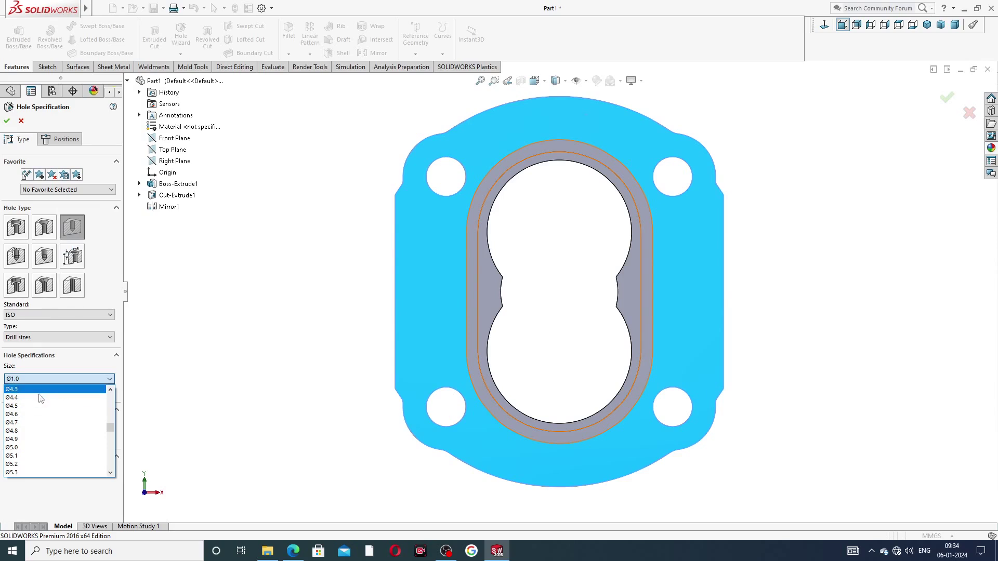
pyautogui.click(32, 416)
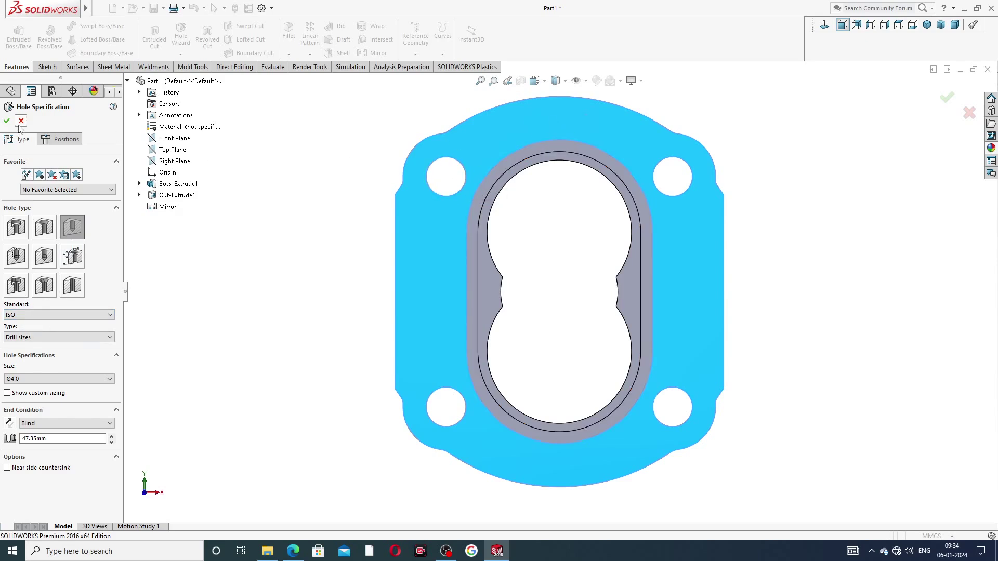
# Place two hole points on the end face's vertical centreline, about 44 mm above and about 45 mm below the origin
pyautogui.click(60, 139)
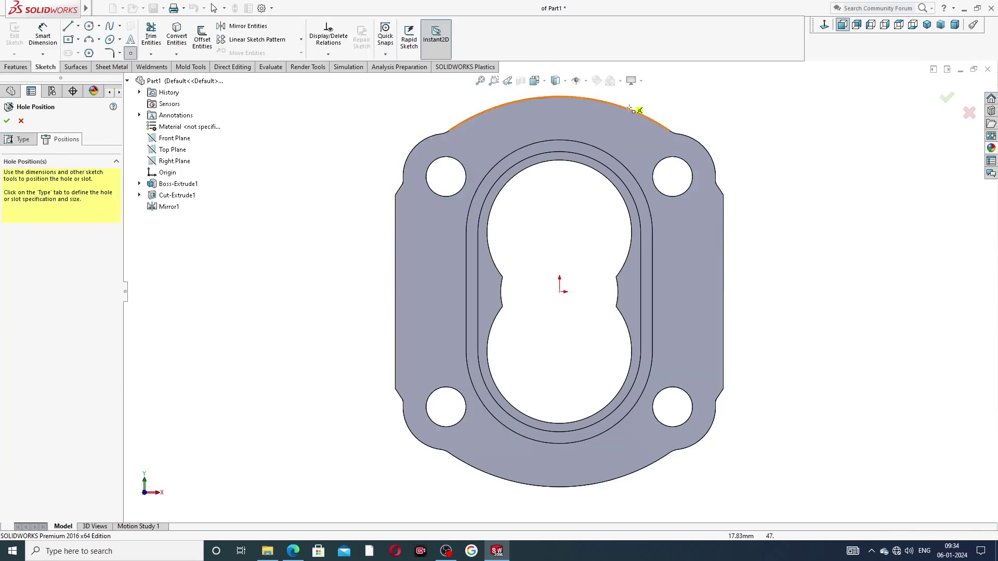
pyautogui.click(559, 119)
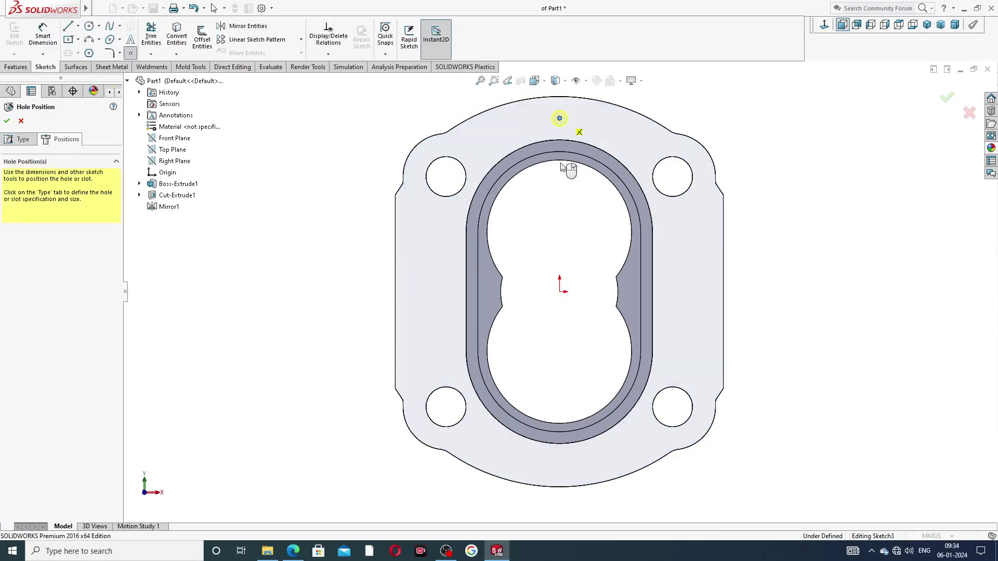
pyautogui.click(559, 467)
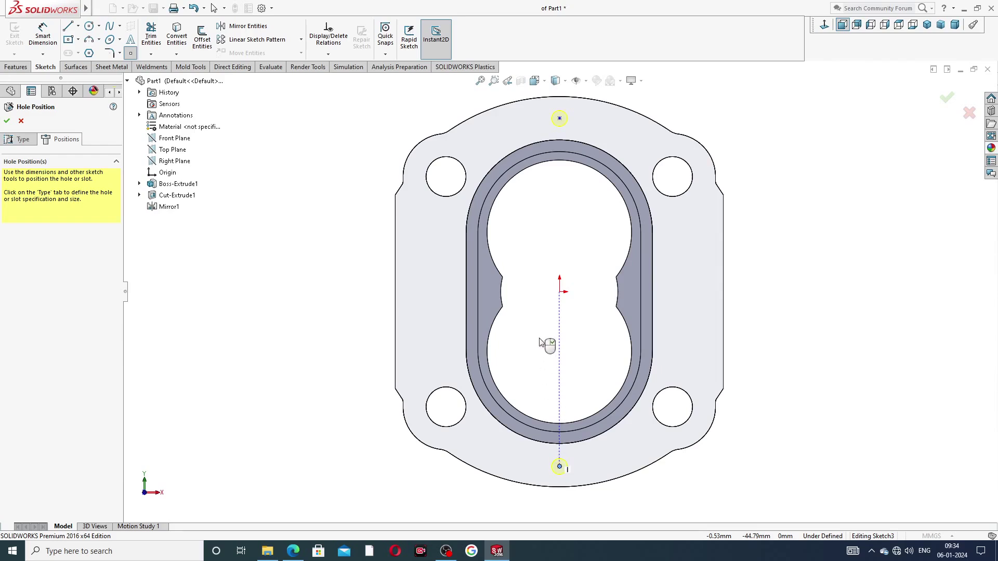
pyautogui.rightClick(292, 206)
pyautogui.click(293, 207)
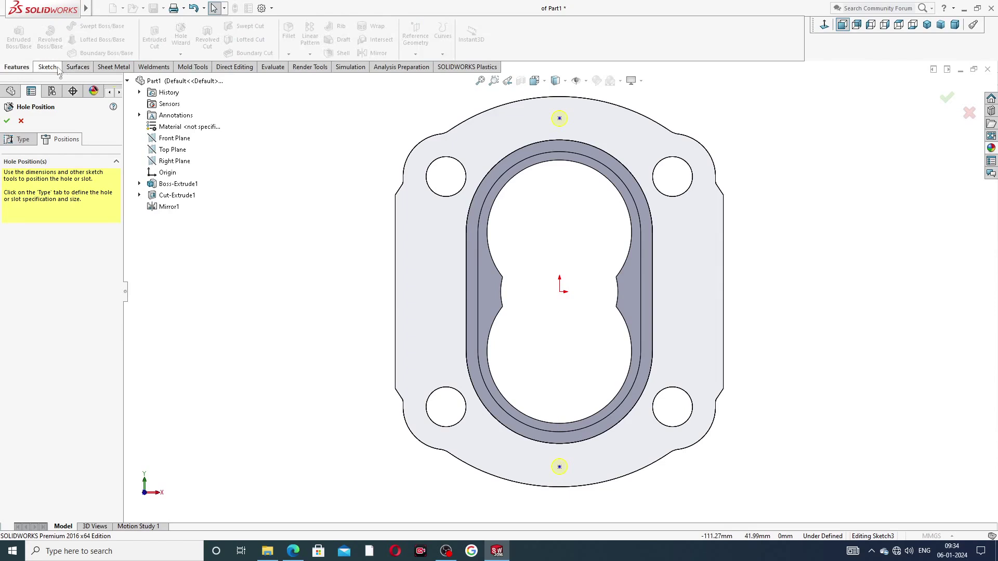
# Dimension the upper hole point's vertical distance from the origin, accepting the value as placed
pyautogui.click(43, 35)
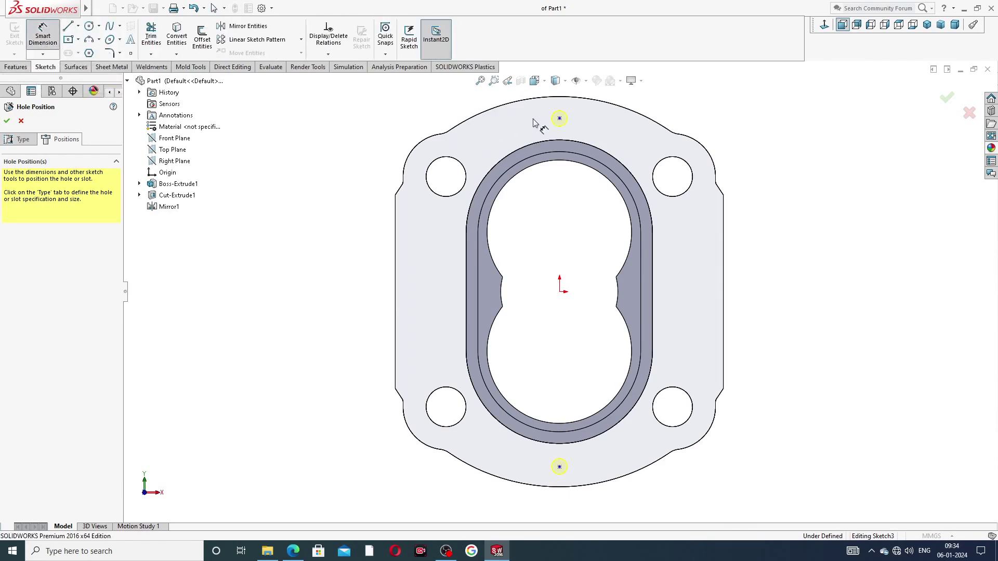
pyautogui.click(559, 119)
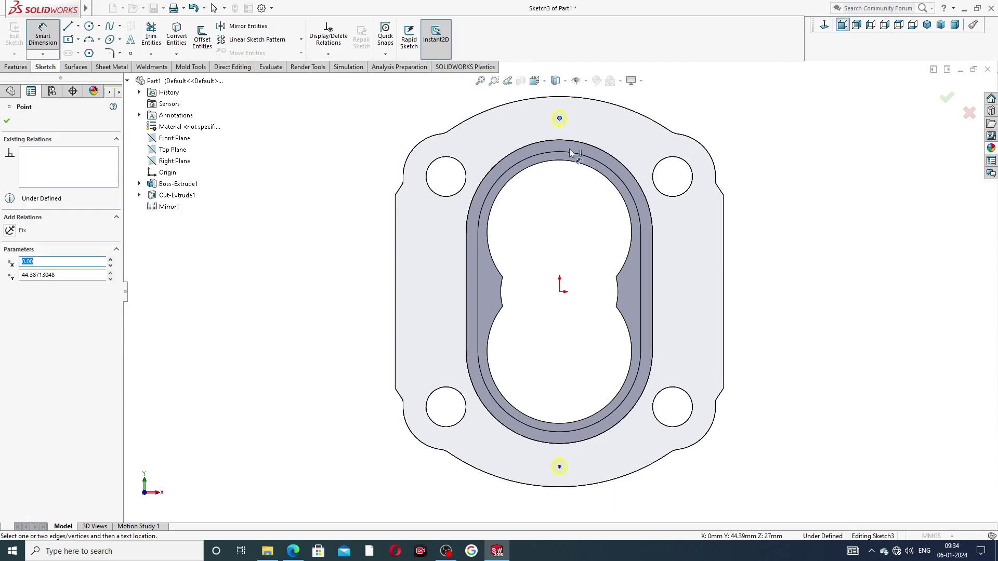
pyautogui.click(559, 292)
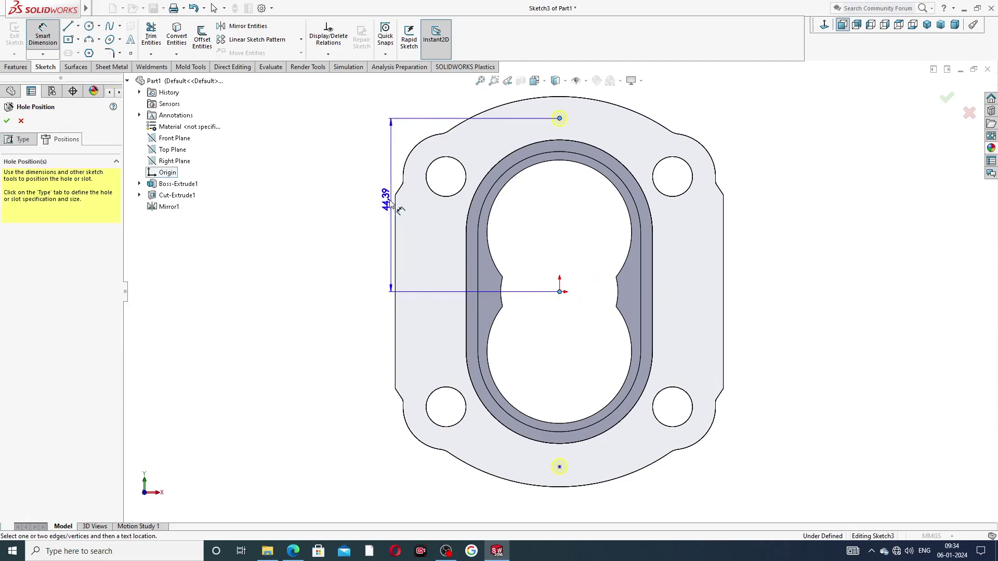
pyautogui.click(382, 207)
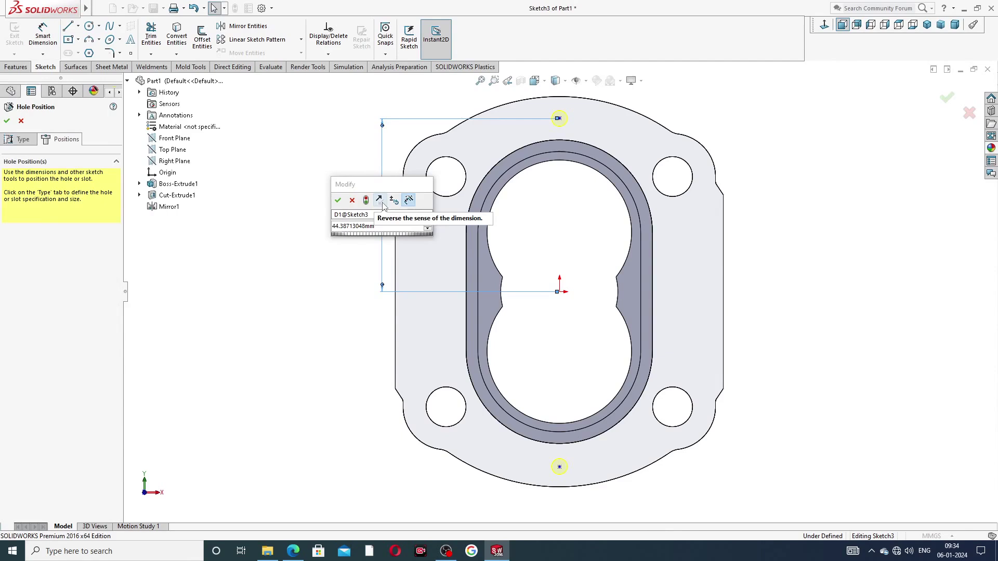
pyautogui.press('Return')
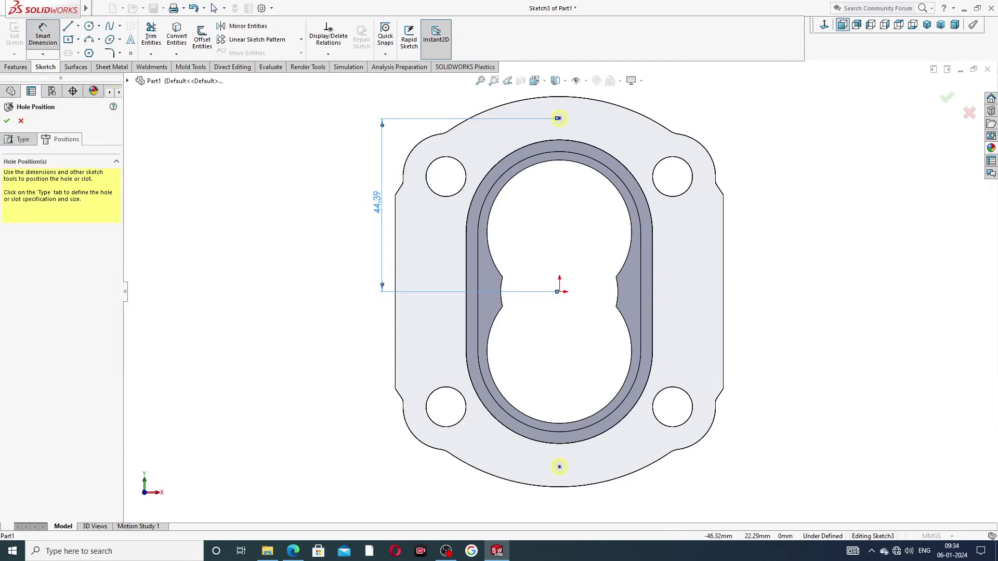
# Set the upper hole point's vertical distance from the origin to 45 mm
pyautogui.doubleClick(382, 207)
pyautogui.write('45')
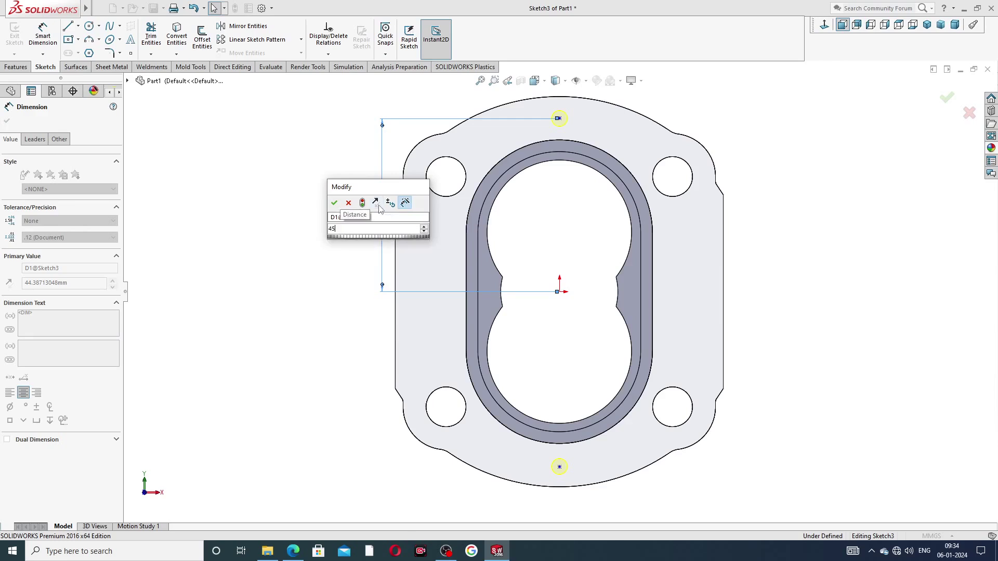
pyautogui.press('Return')
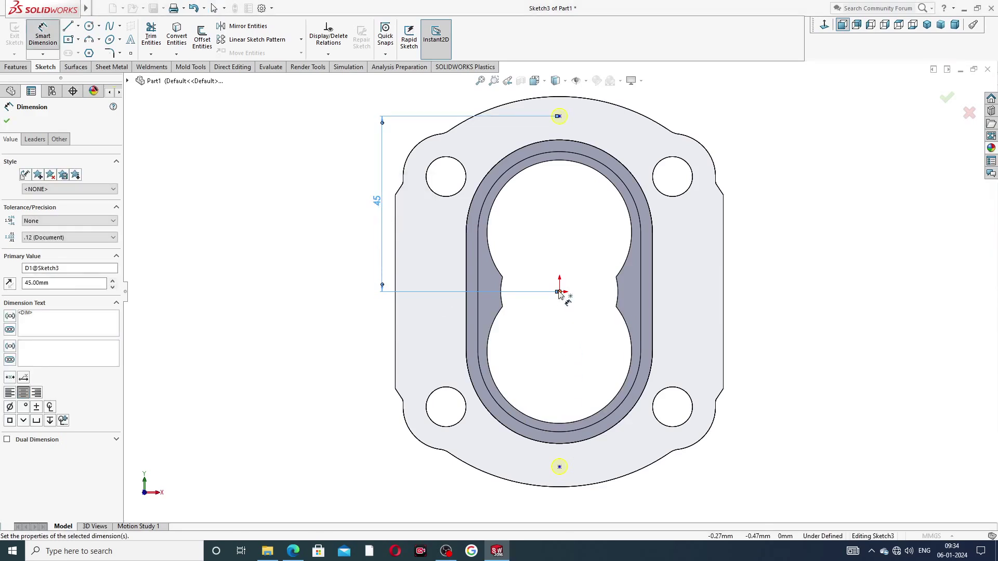
pyautogui.moveTo(557, 292); pyautogui.dragTo(559, 467)
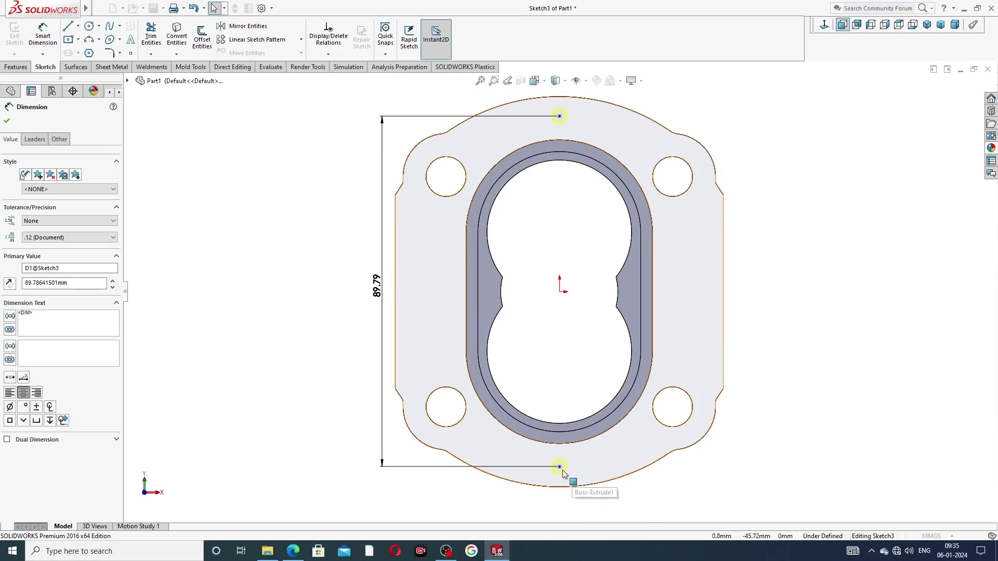
pyautogui.moveTo(559, 467); pyautogui.dragTo(559, 291)
pyautogui.scroll(3, 708, 255)
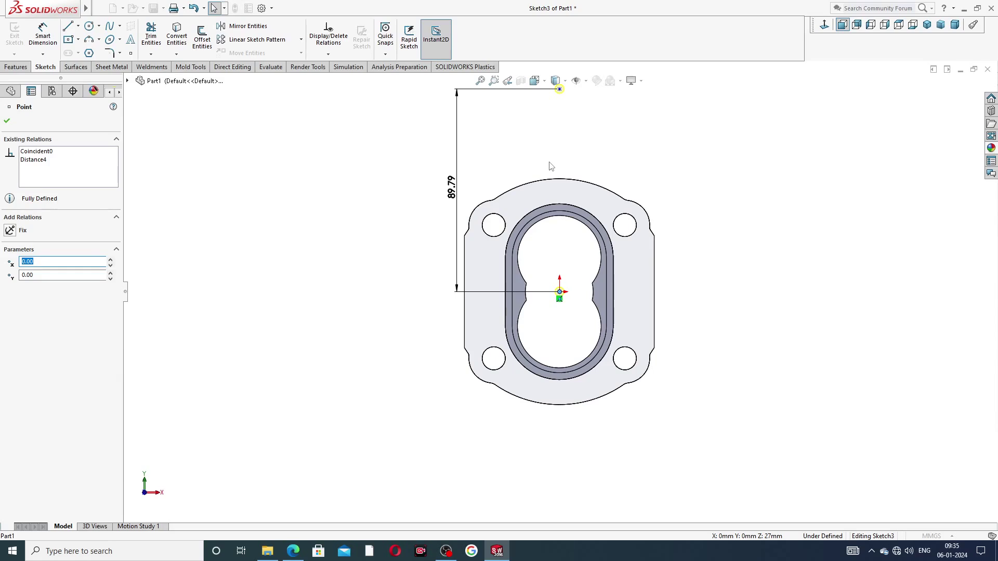
pyautogui.hotkey('ctrl', 'z')
pyautogui.hotkey('ctrl', 'z')
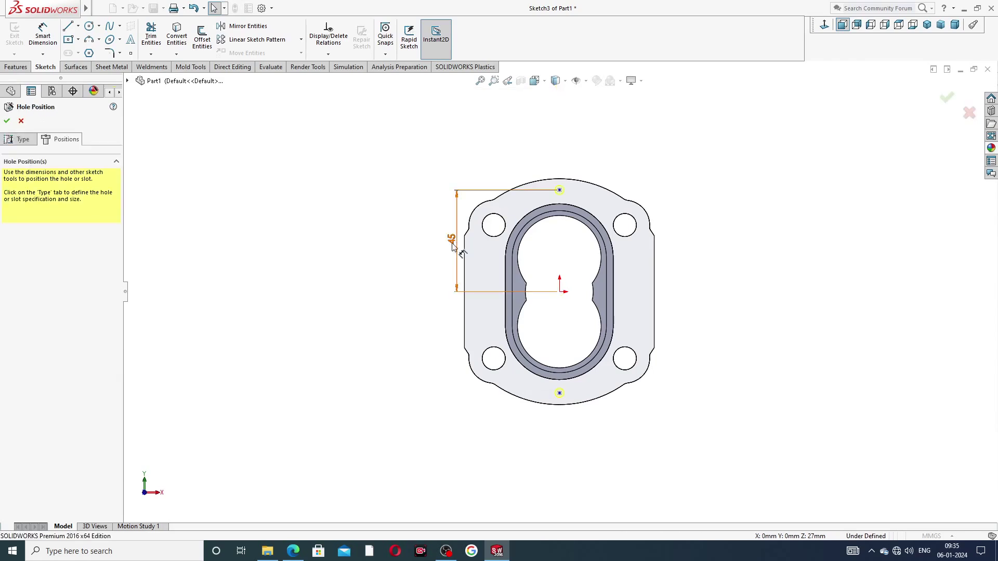
pyautogui.click(561, 292)
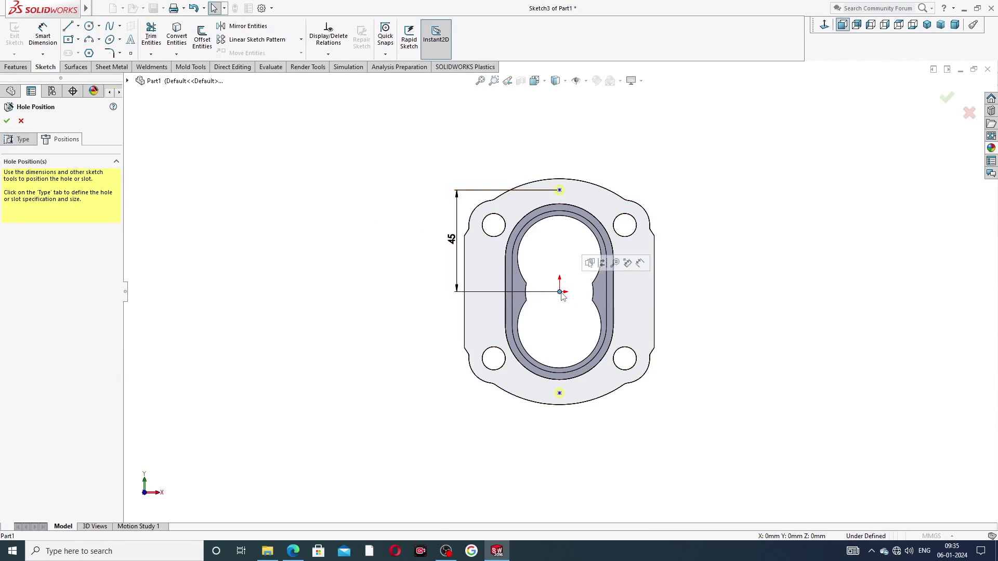
pyautogui.click(560, 393)
pyautogui.click(186, 205)
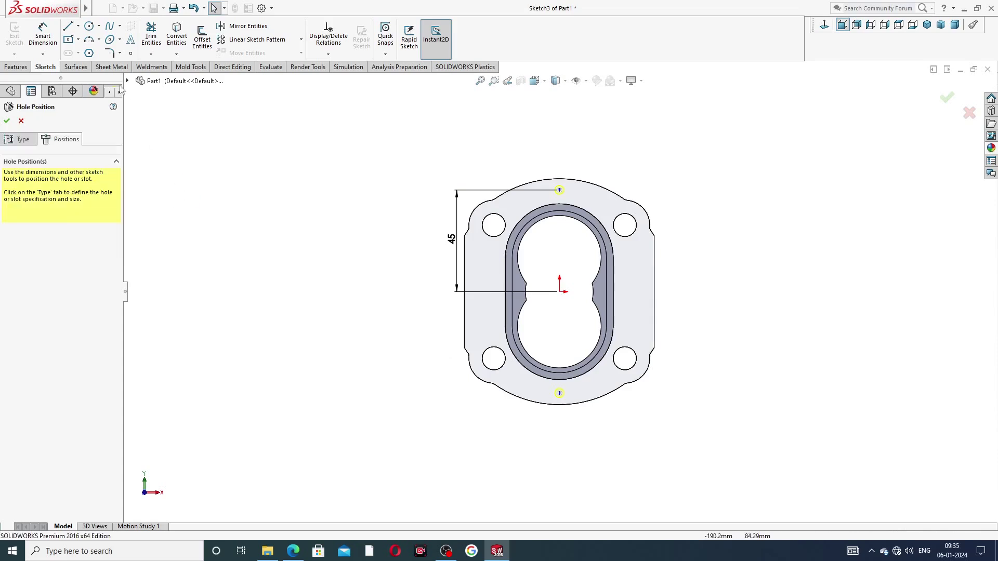
# Dimension the lower hole point's vertical distance from the origin and set it to 45 mm
pyautogui.click(42, 36)
pyautogui.click(560, 292)
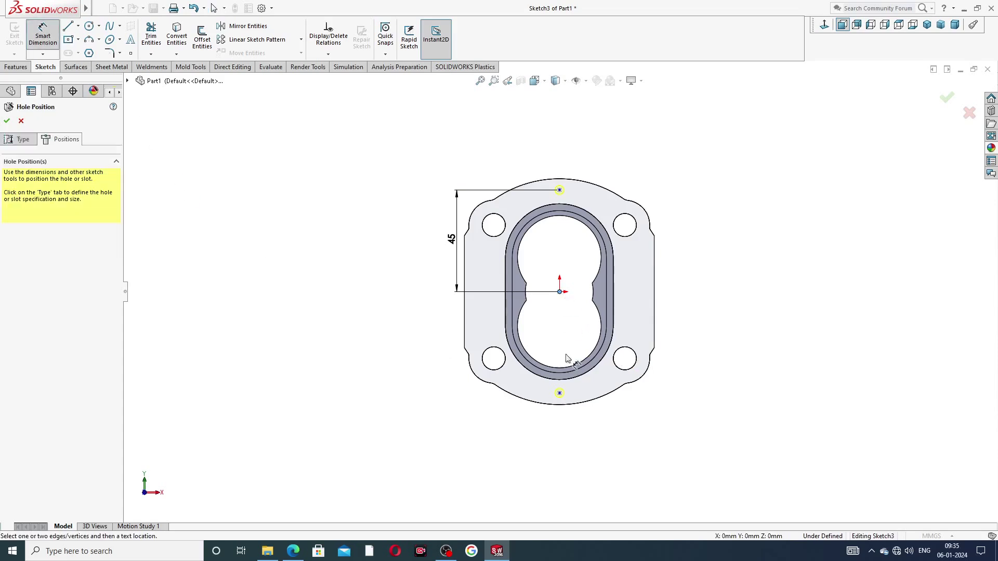
pyautogui.click(559, 393)
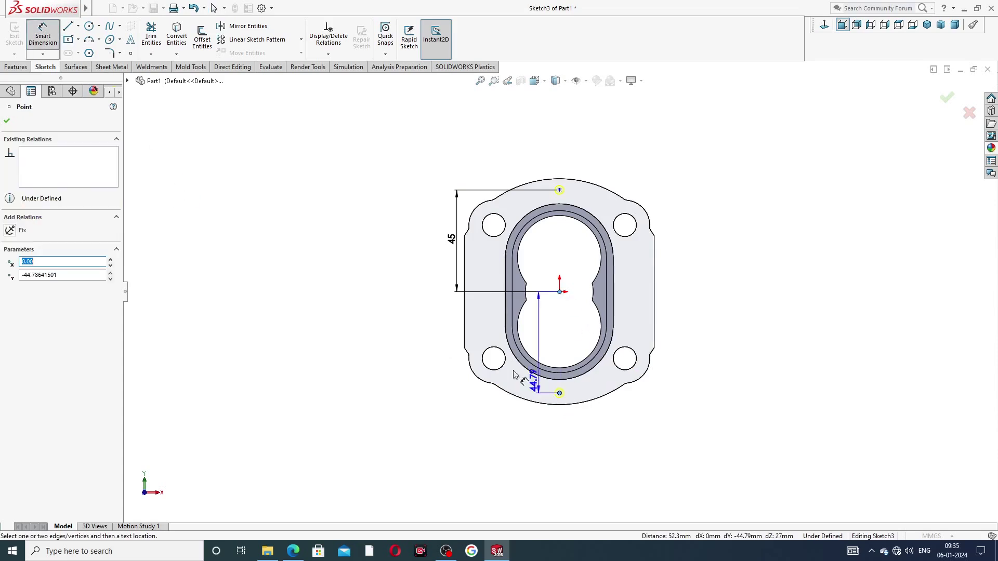
pyautogui.click(460, 356)
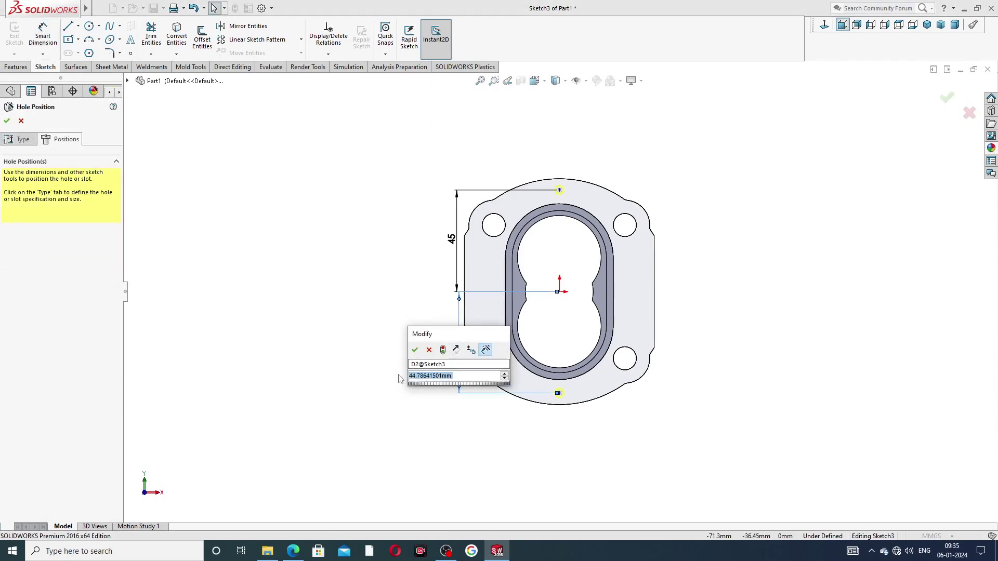
pyautogui.write('45')
pyautogui.press('Return')
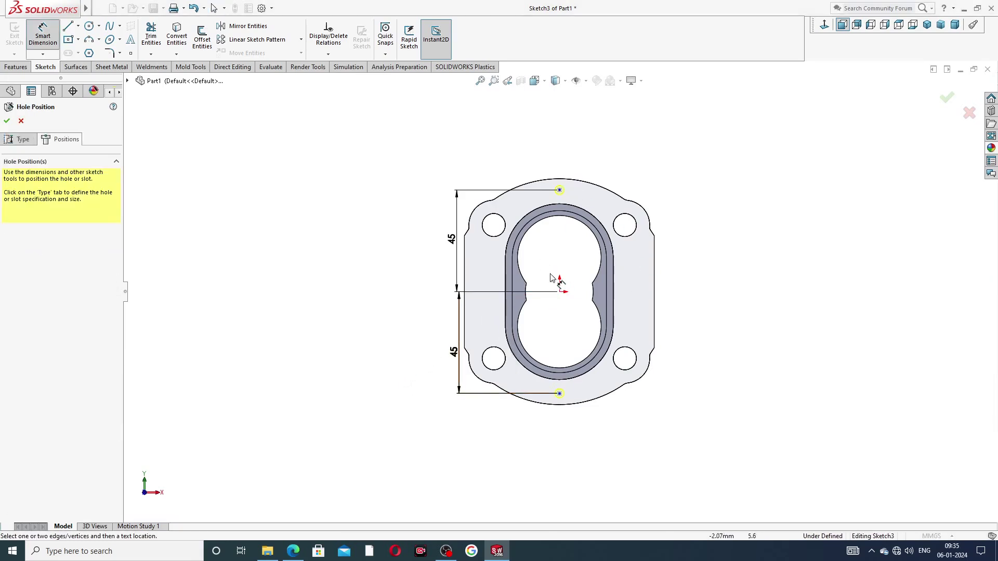
# End dimensioning and complete the Ø4.0 hole feature at the two positioned points
pyautogui.press('f')
pyautogui.rightClick(293, 230)
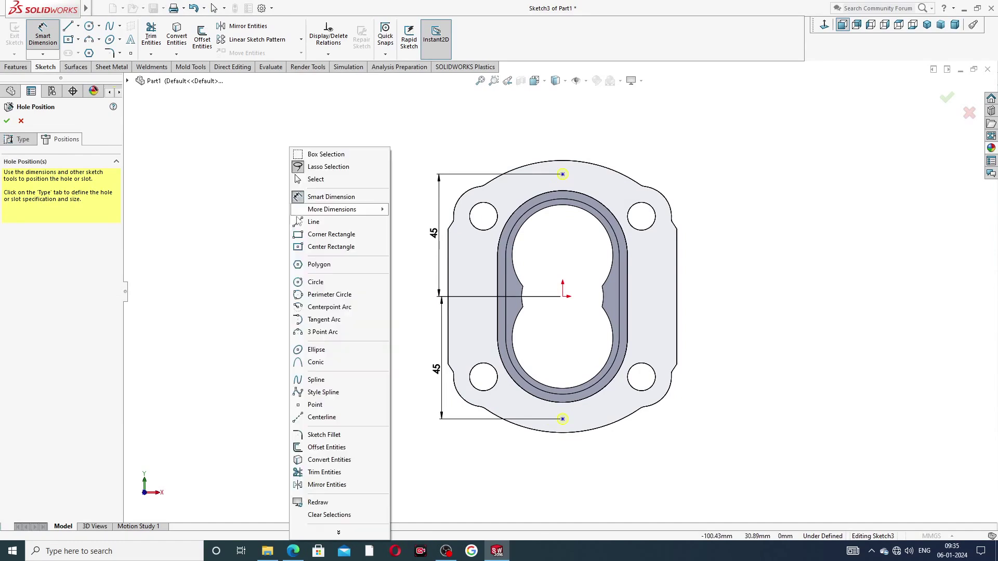
pyautogui.click(316, 178)
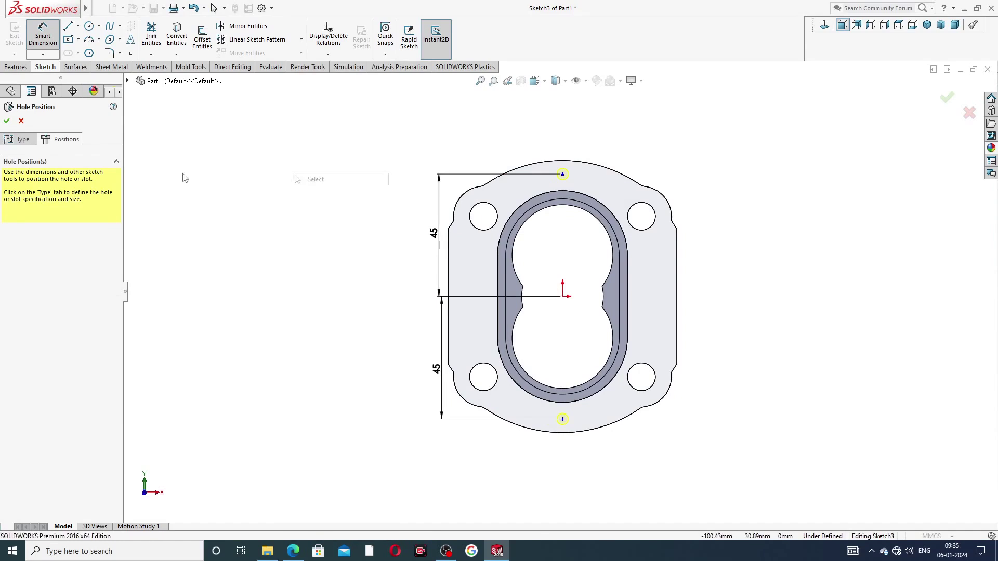
pyautogui.click(7, 122)
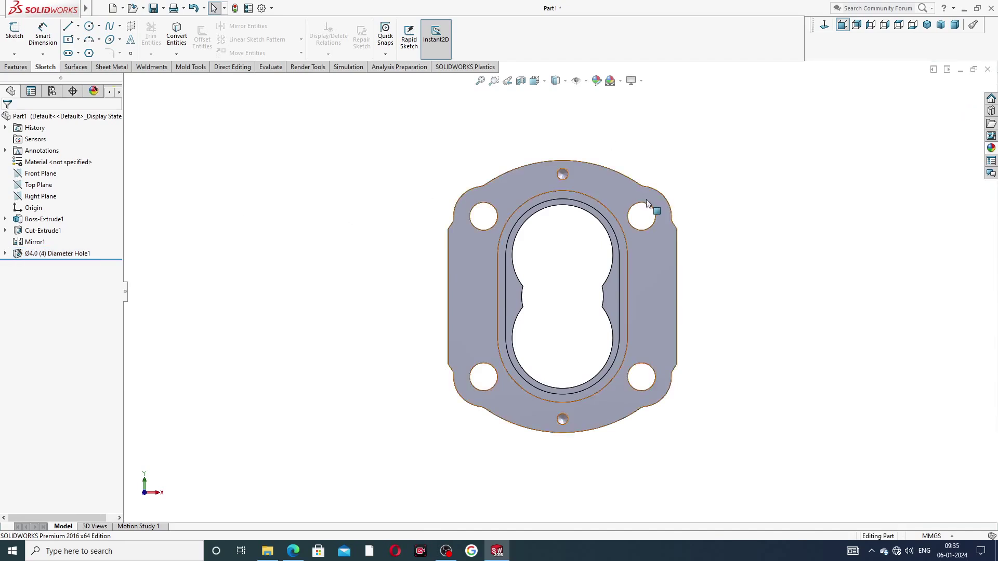
# Mirror the Ø4.0 hole feature about the Front Plane onto the body's opposite end face
pyautogui.moveTo(650, 210); pyautogui.dragTo(728, 214, button='middle')
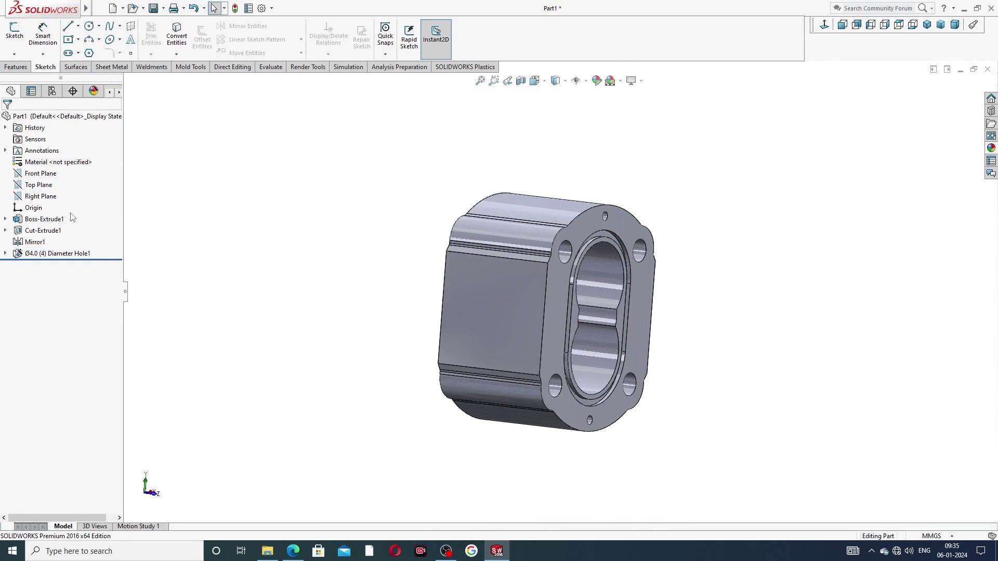
pyautogui.click(44, 175)
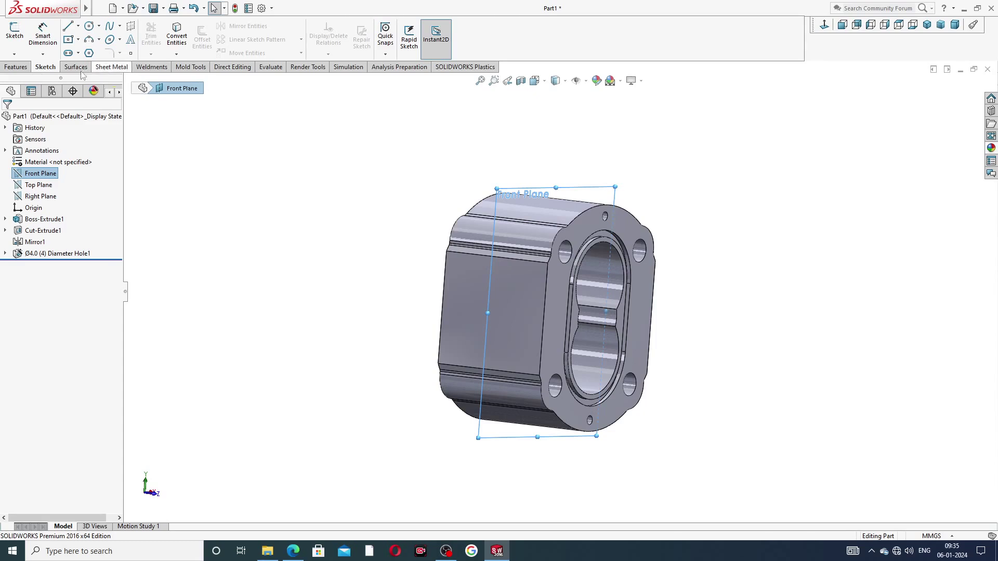
pyautogui.click(16, 67)
pyautogui.click(373, 52)
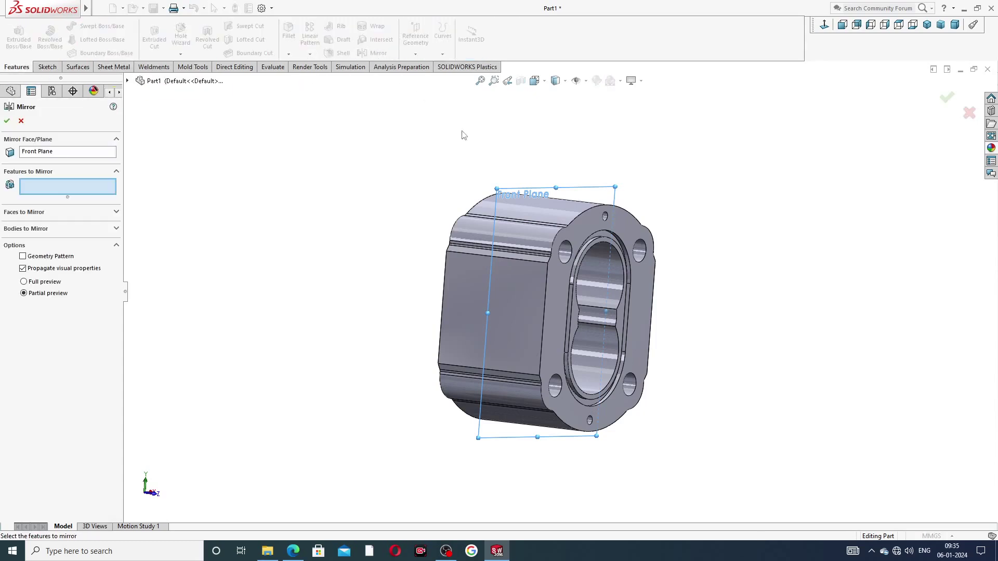
pyautogui.click(124, 81)
pyautogui.click(173, 219)
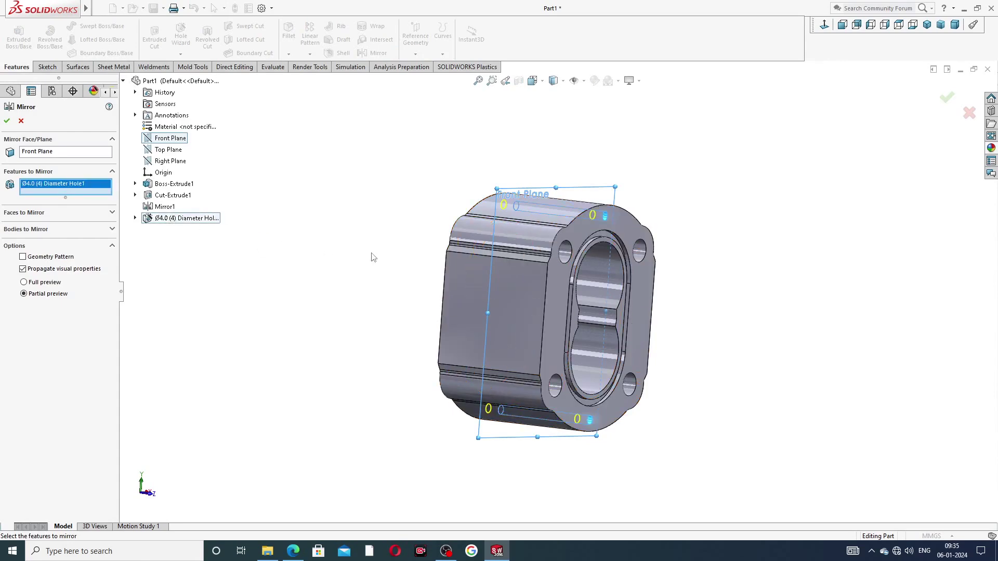
pyautogui.moveTo(375, 258); pyautogui.dragTo(107, 202, button='middle')
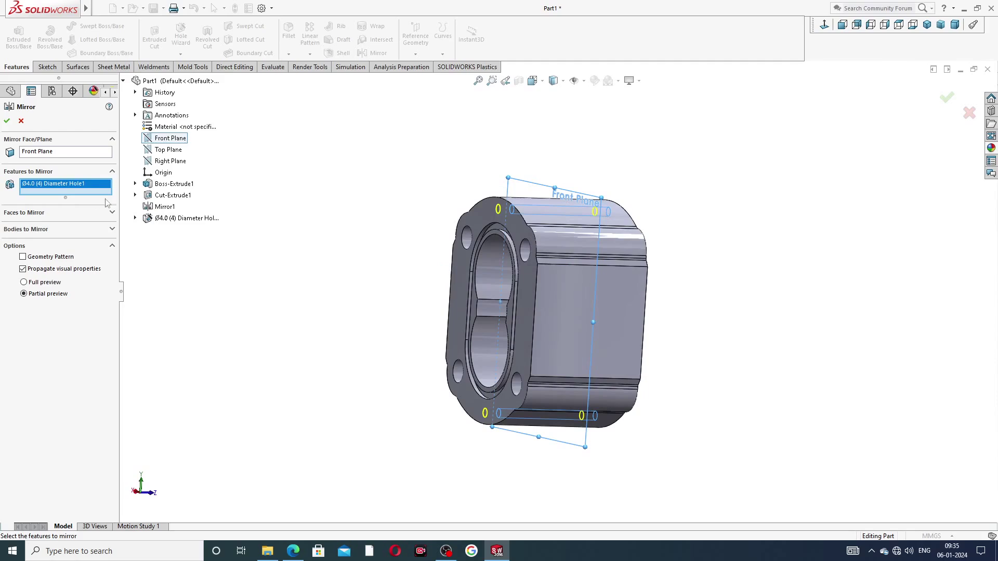
pyautogui.click(7, 120)
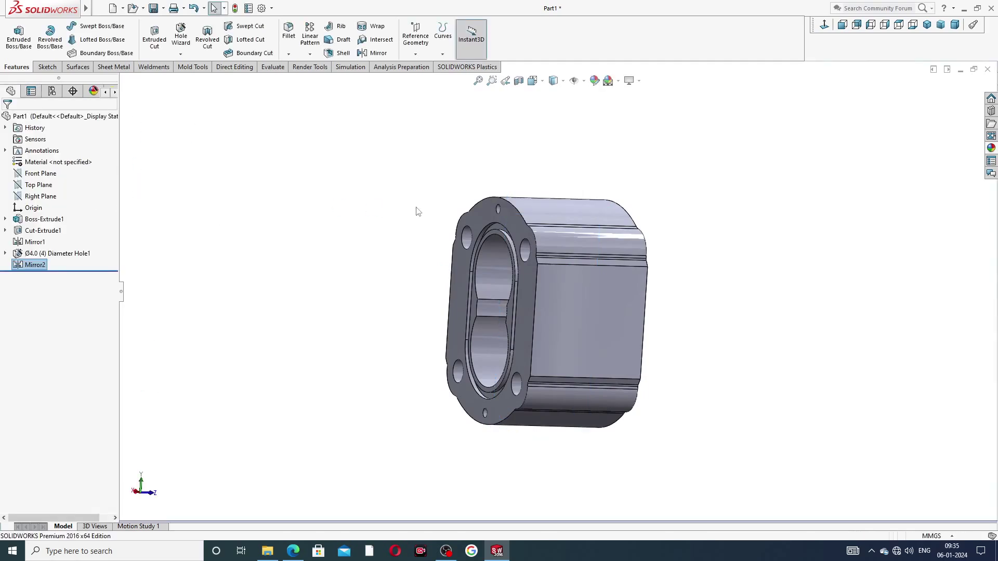
# Start a Hole Wizard feature on the body's flat left side face, viewed normal to that face
pyautogui.scroll(-3, 491, 273)
pyautogui.scroll(4, 548, 257)
pyautogui.moveTo(616, 238)
pyautogui.mouseDown(button='middle')
pyautogui.moveTo(525, 237)
pyautogui.moveTo(602, 222)
pyautogui.moveTo(491, 240)
pyautogui.moveTo(605, 251)
pyautogui.mouseUp(button='middle')
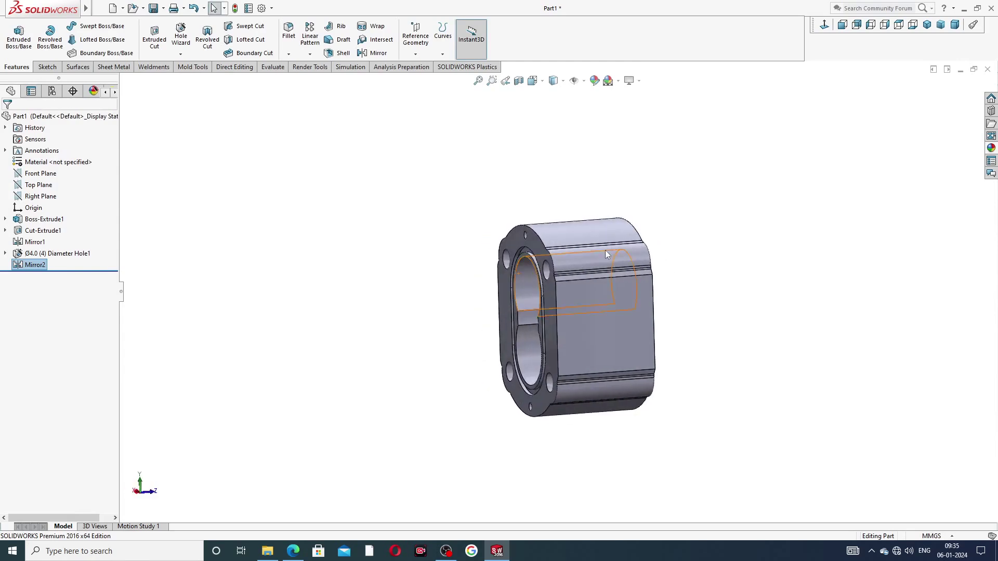
pyautogui.click(609, 320)
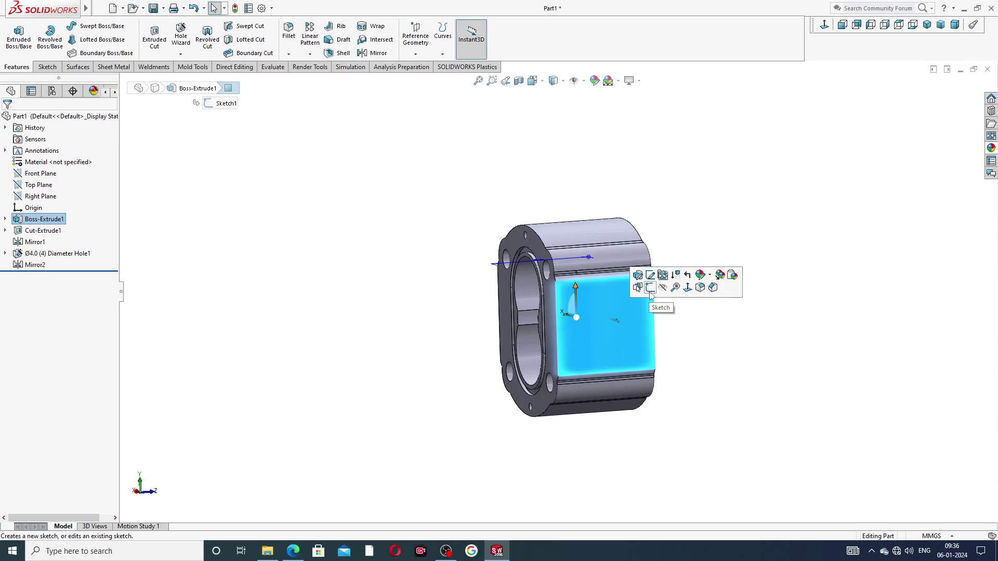
pyautogui.click(824, 24)
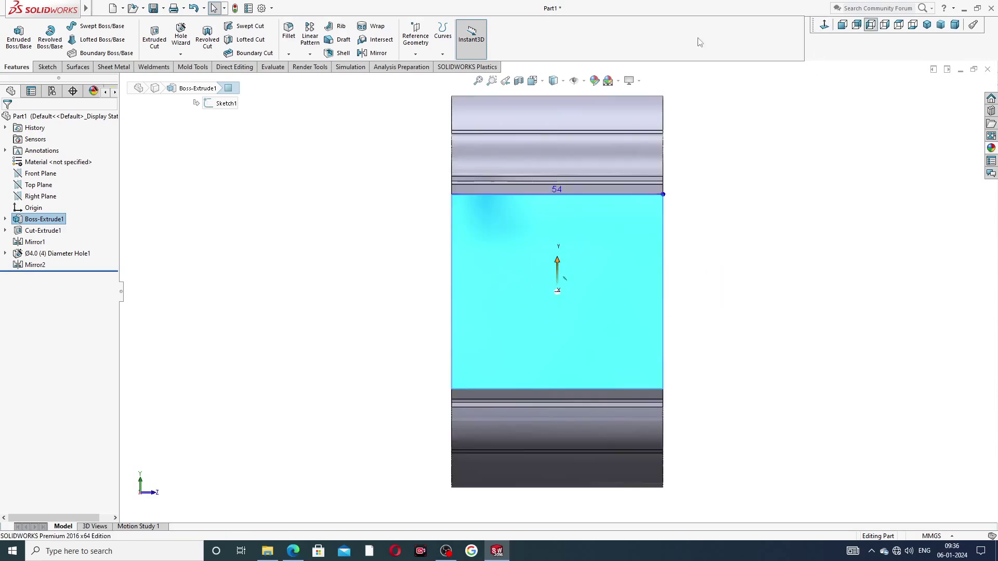
pyautogui.click(182, 37)
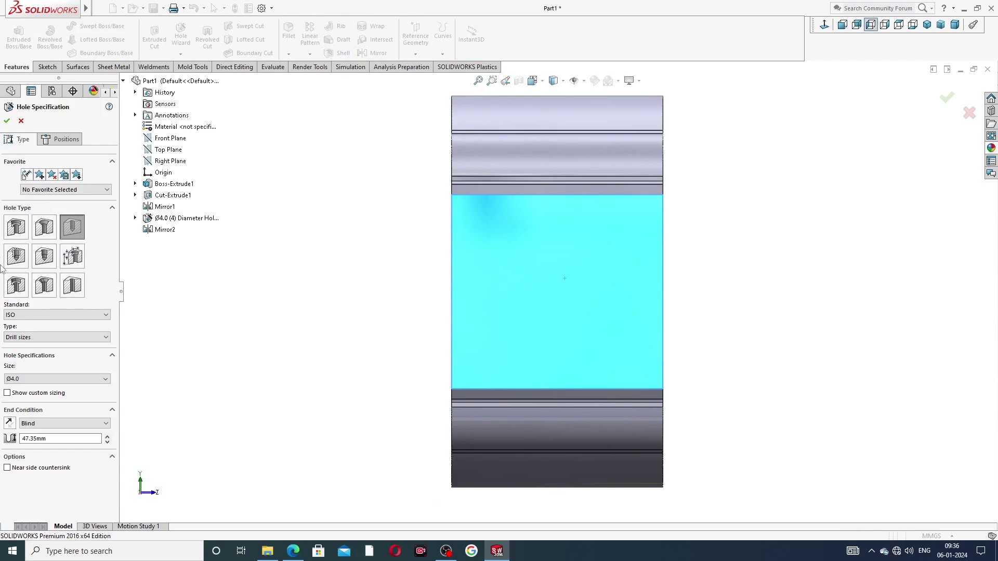
# Specify a straight tap with the ISO standard, type Straight Pipe Tapped hole and size G1/2
pyautogui.click(16, 256)
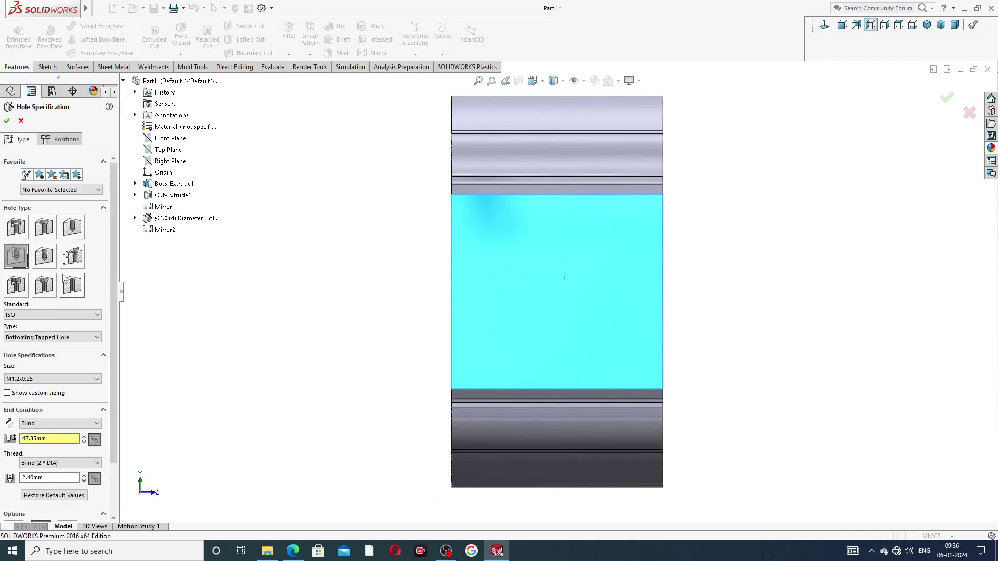
pyautogui.click(48, 380)
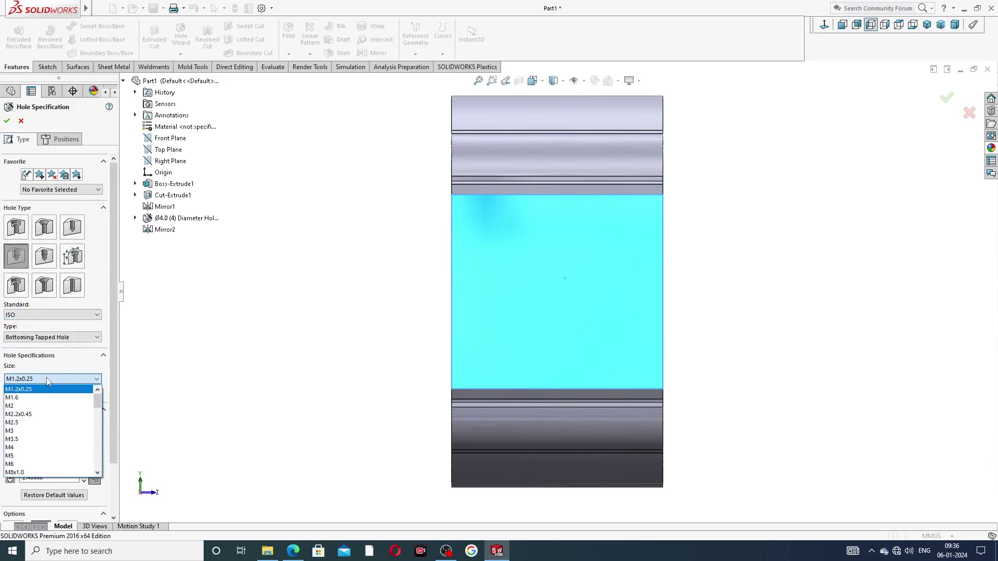
pyautogui.click(47, 380)
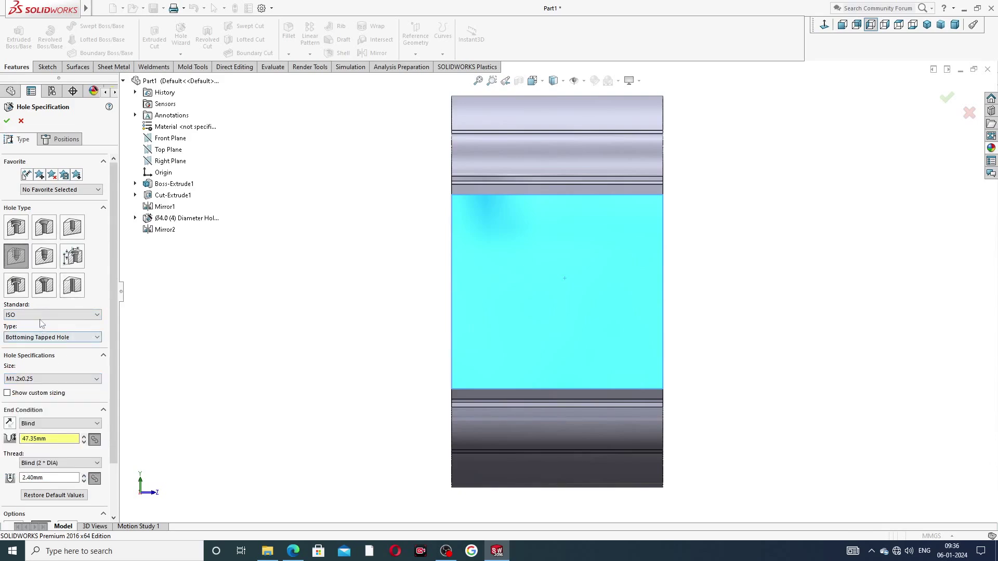
pyautogui.click(46, 339)
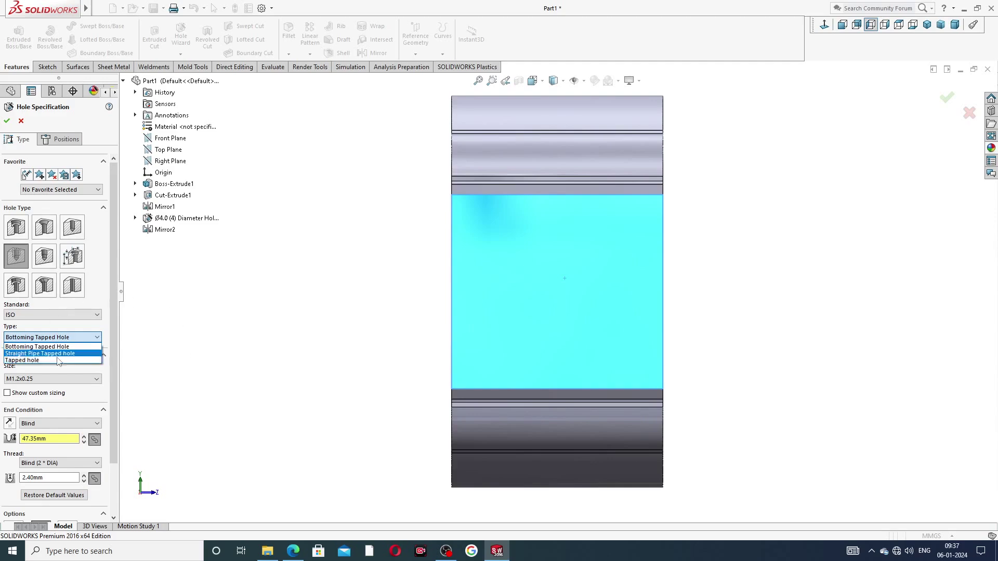
pyautogui.click(53, 317)
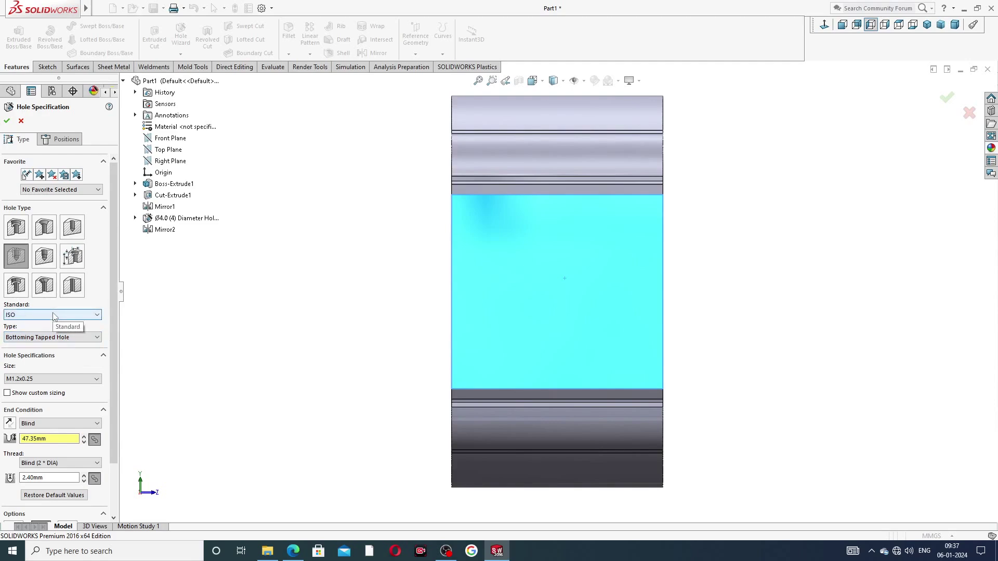
pyautogui.click(52, 337)
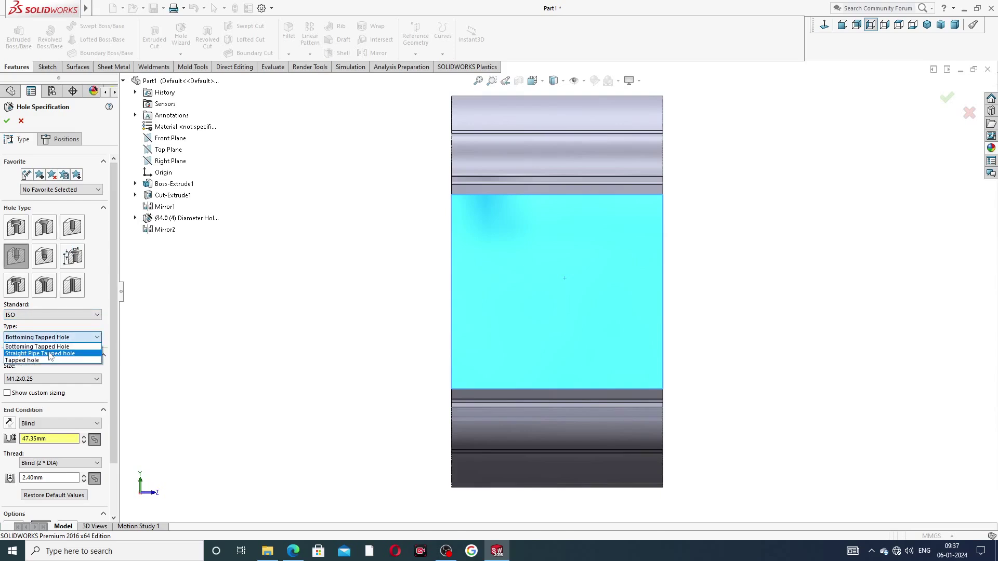
pyautogui.click(50, 354)
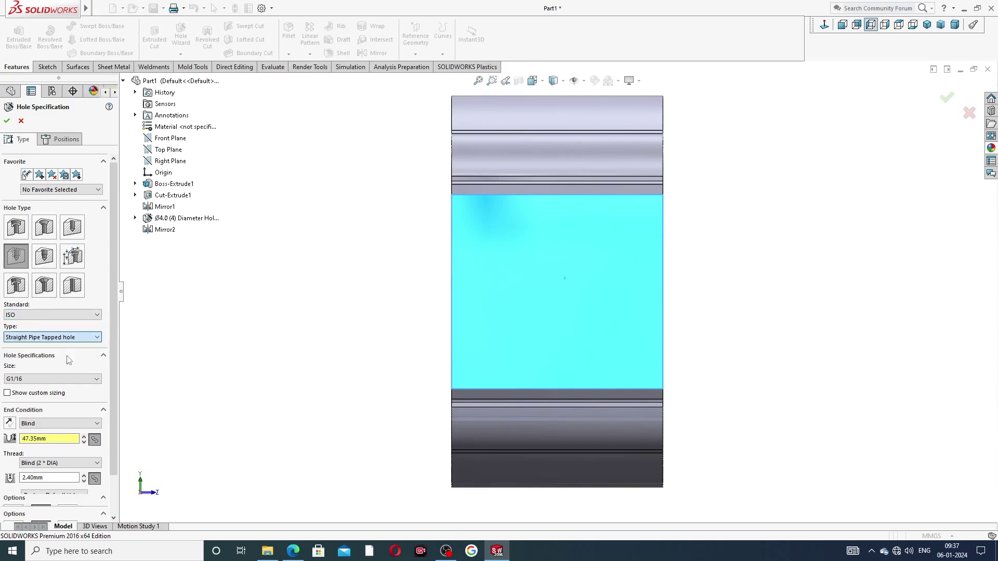
pyautogui.click(45, 378)
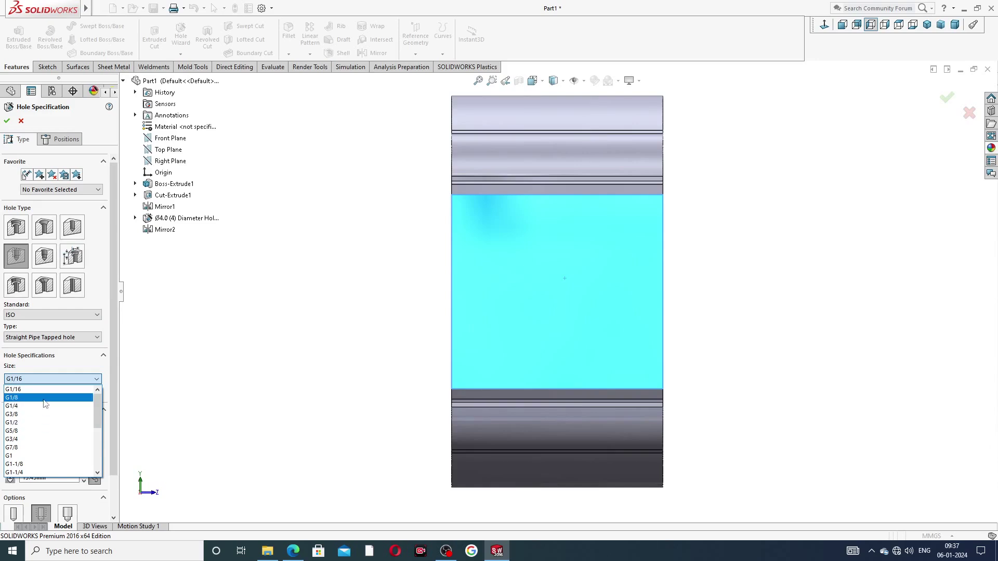
pyautogui.scroll(-5, 44, 404)
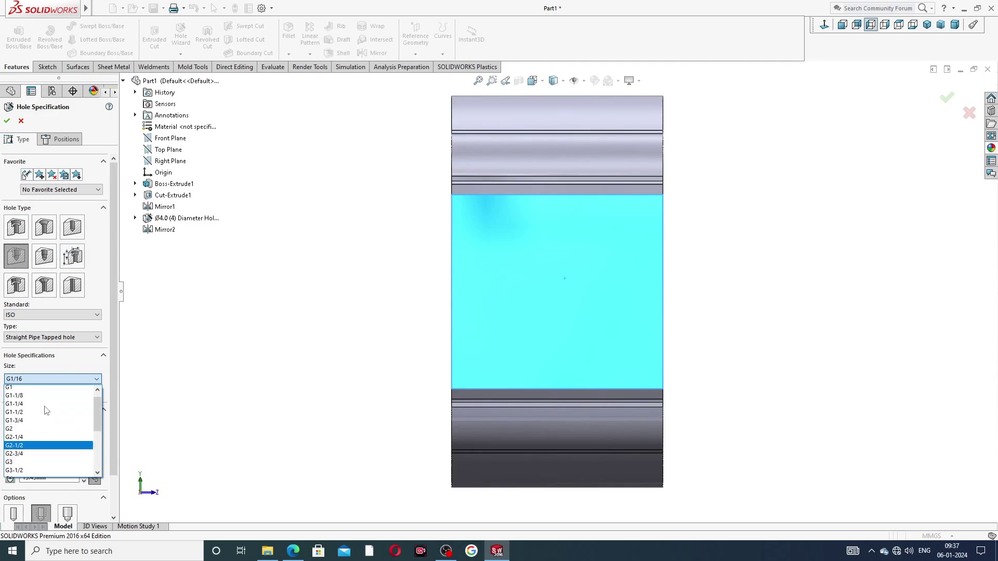
pyautogui.scroll(5, 48, 408)
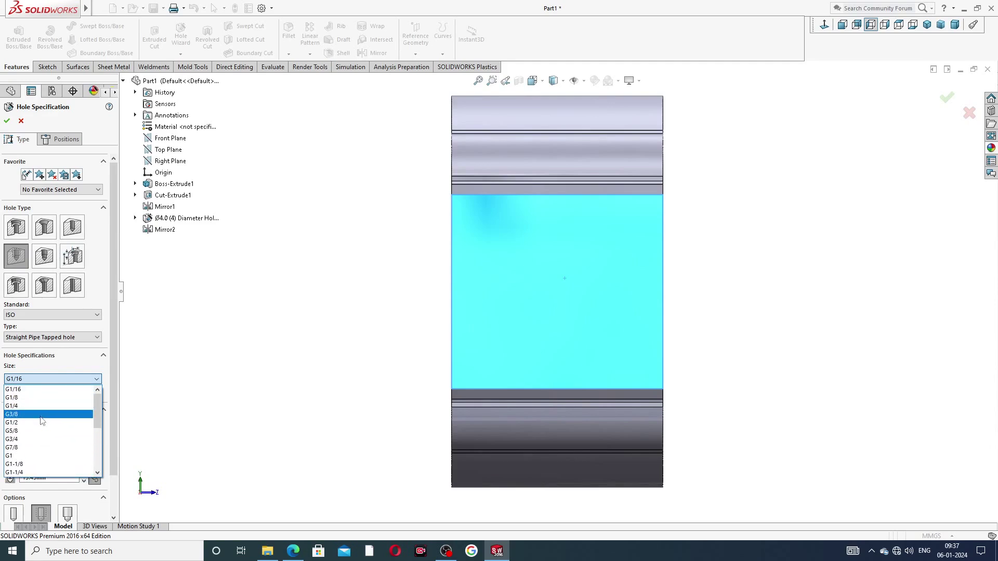
pyautogui.click(43, 423)
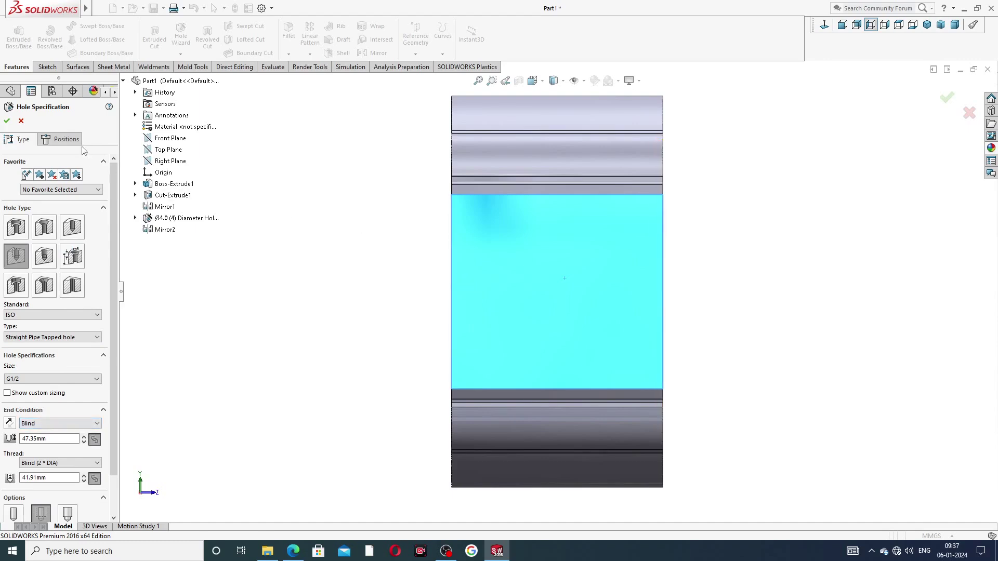
# Position the G1/2 tapped hole's centre on the origin of the flat side face and complete the hole feature
pyautogui.click(61, 140)
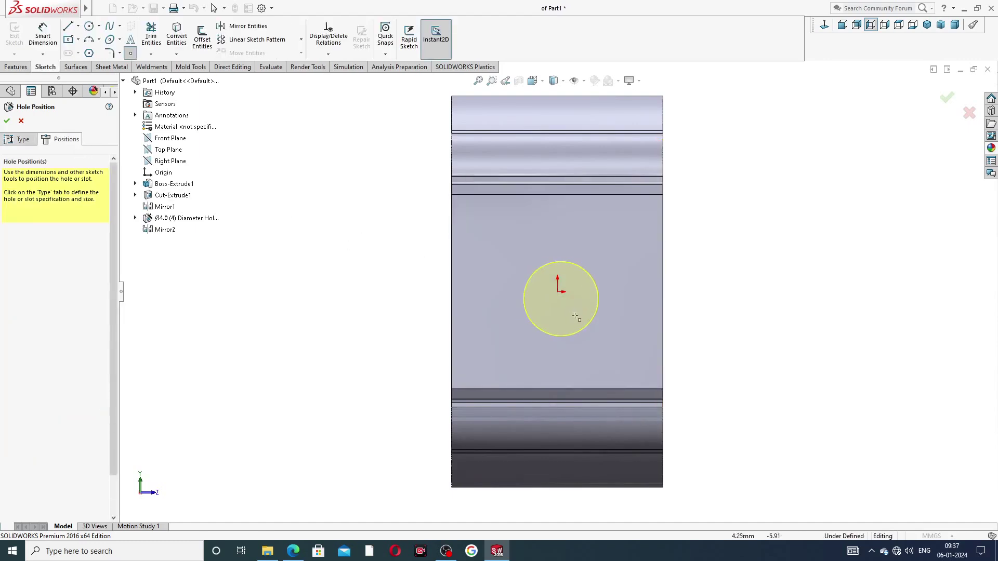
pyautogui.click(557, 292)
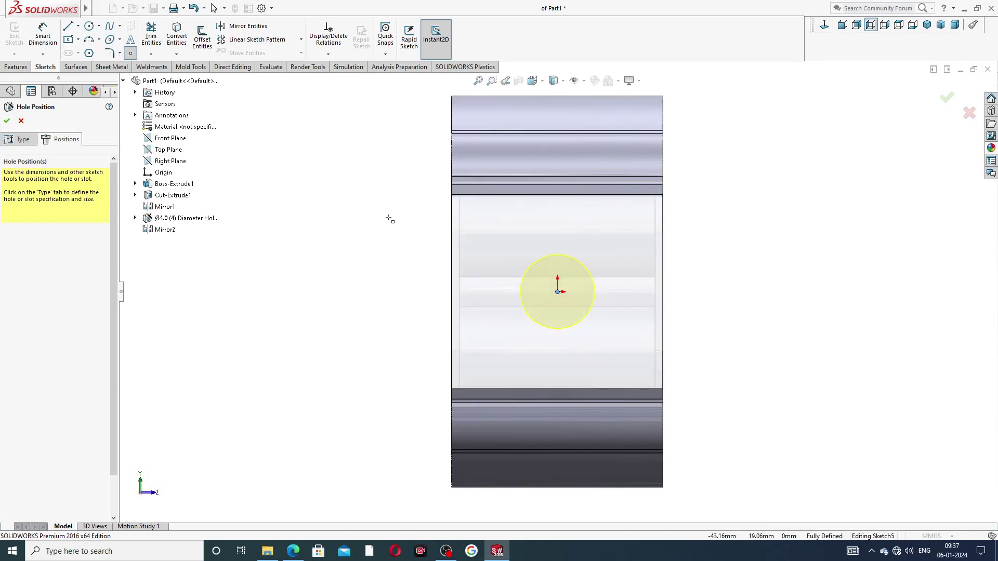
pyautogui.rightClick(329, 183)
pyautogui.click(350, 185)
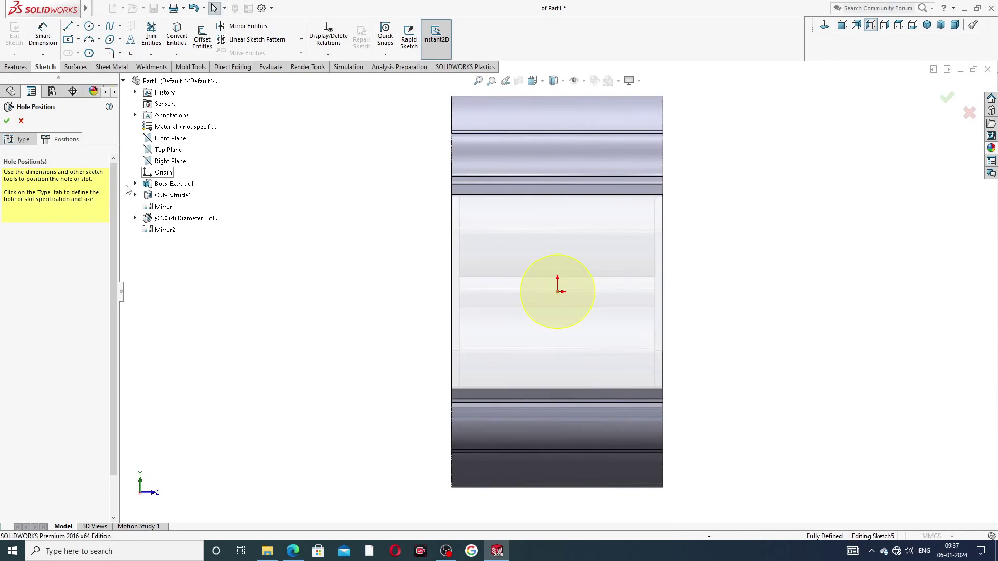
pyautogui.click(7, 121)
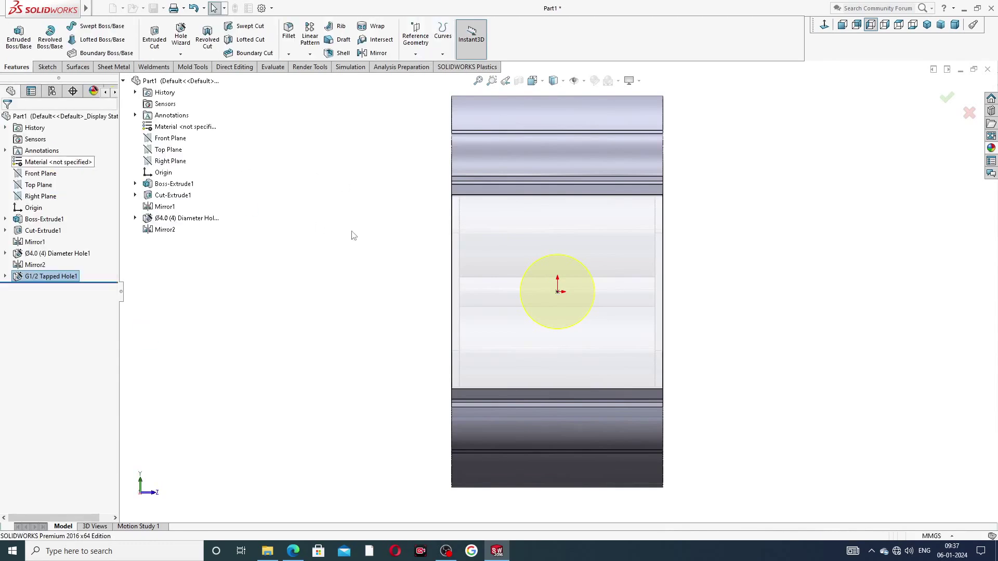
pyautogui.moveTo(360, 236); pyautogui.dragTo(291, 244, button='middle')
pyautogui.click(249, 221)
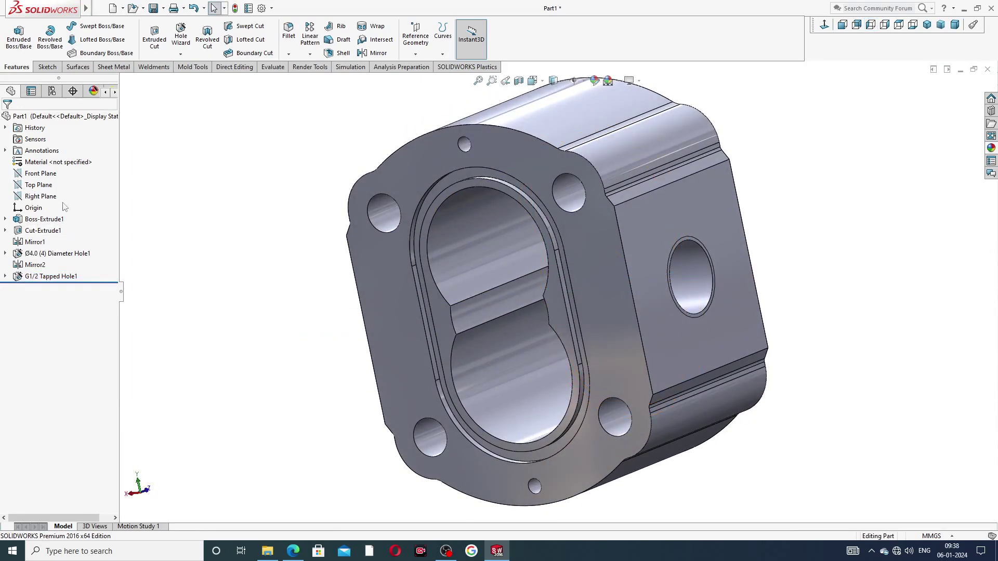
pyautogui.click(45, 175)
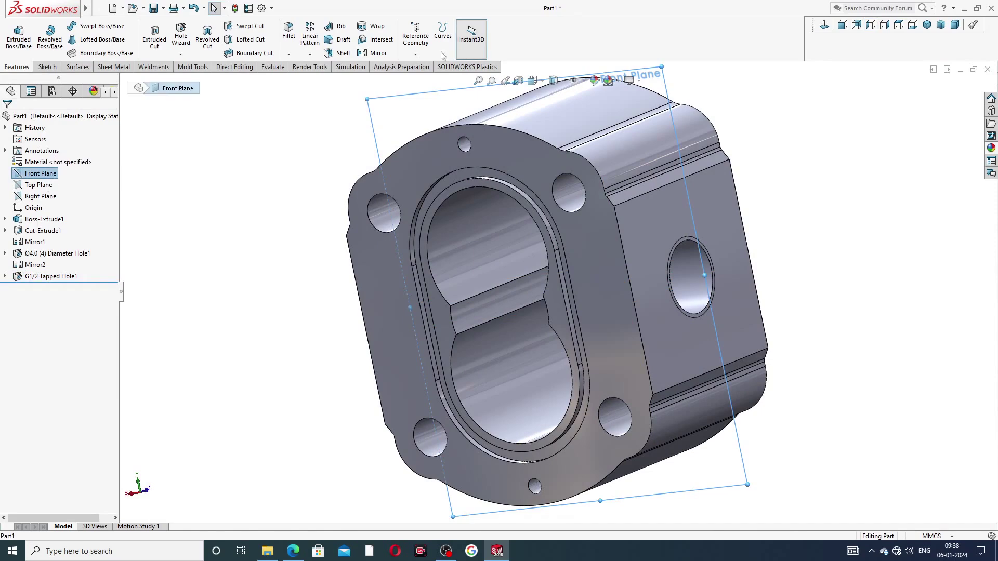
pyautogui.click(373, 52)
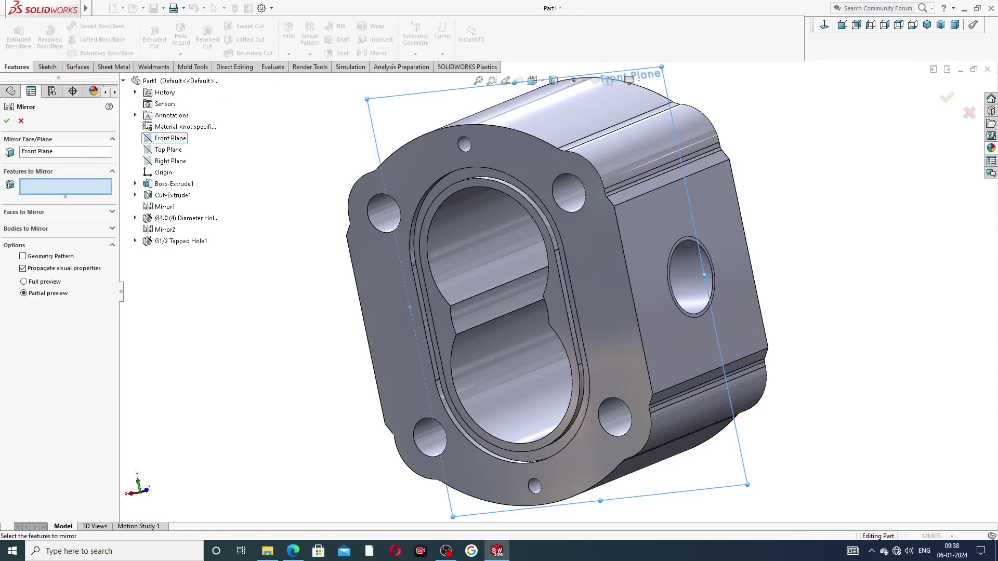
pyautogui.click(180, 242)
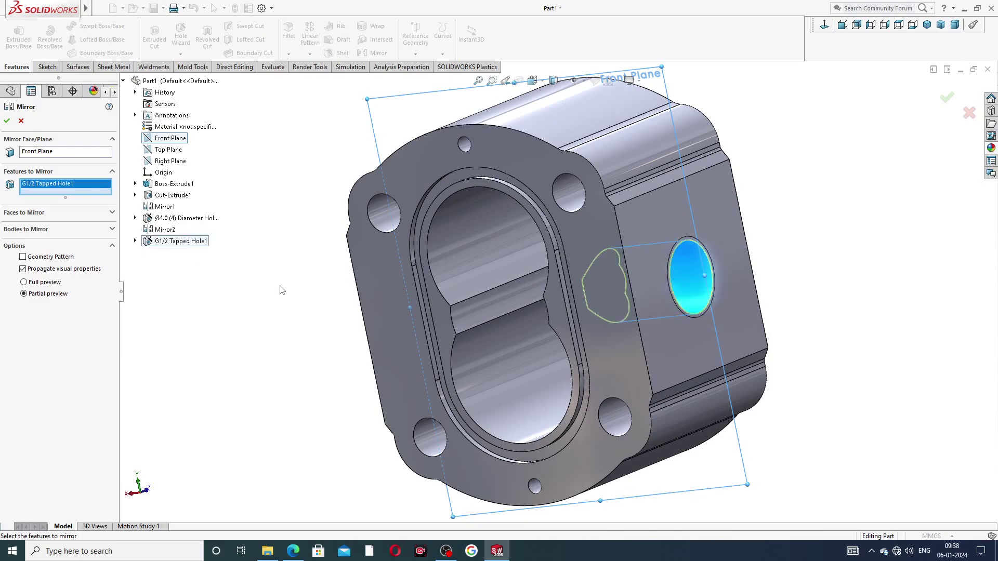
pyautogui.moveTo(312, 284); pyautogui.dragTo(562, 316, button='middle')
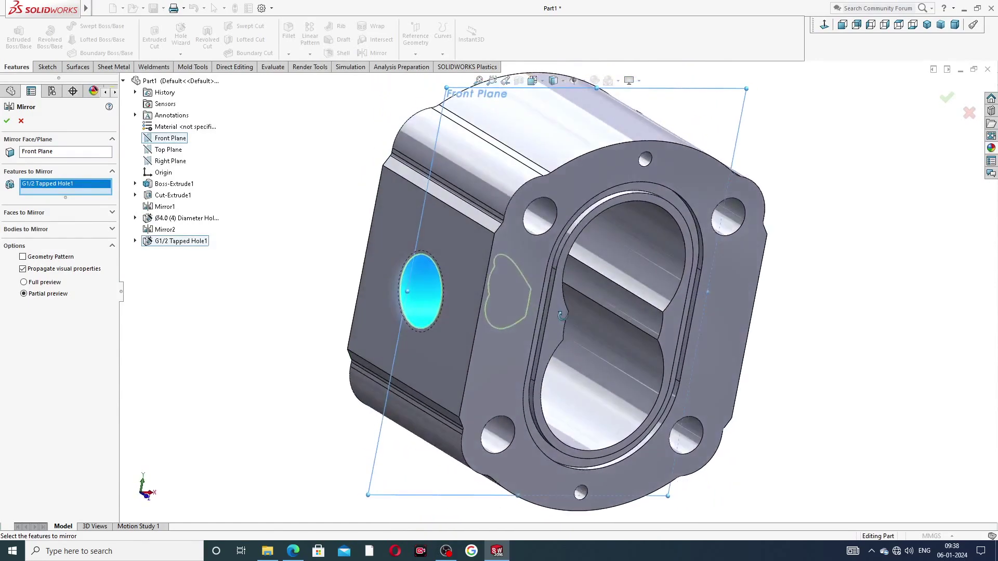
pyautogui.click(21, 121)
# Mirror the G1/2 tapped hole about the Right Plane onto the body's opposite flat side
pyautogui.scroll(-2, 483, 227)
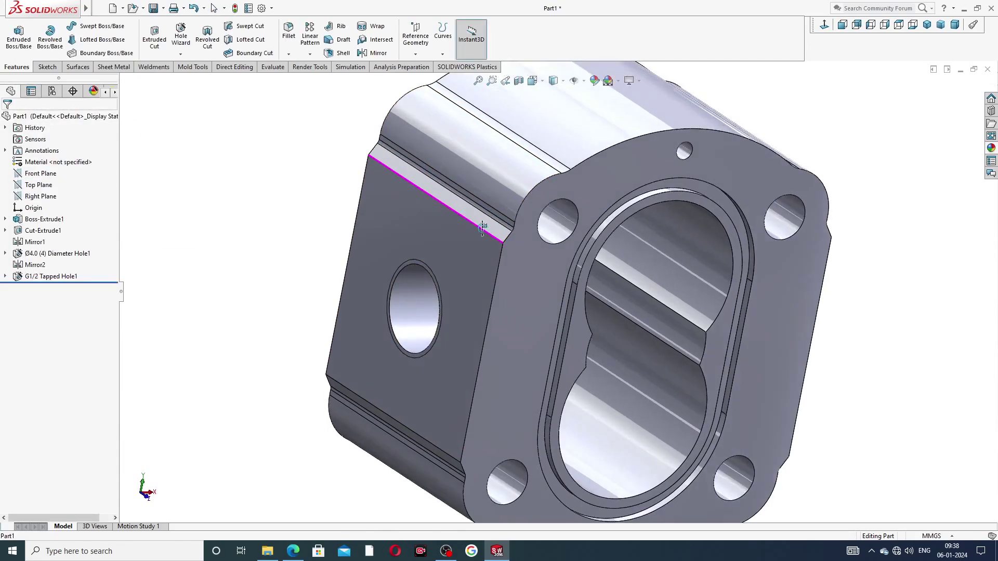
pyautogui.scroll(4, 577, 226)
pyautogui.moveTo(579, 225); pyautogui.dragTo(488, 230, button='middle')
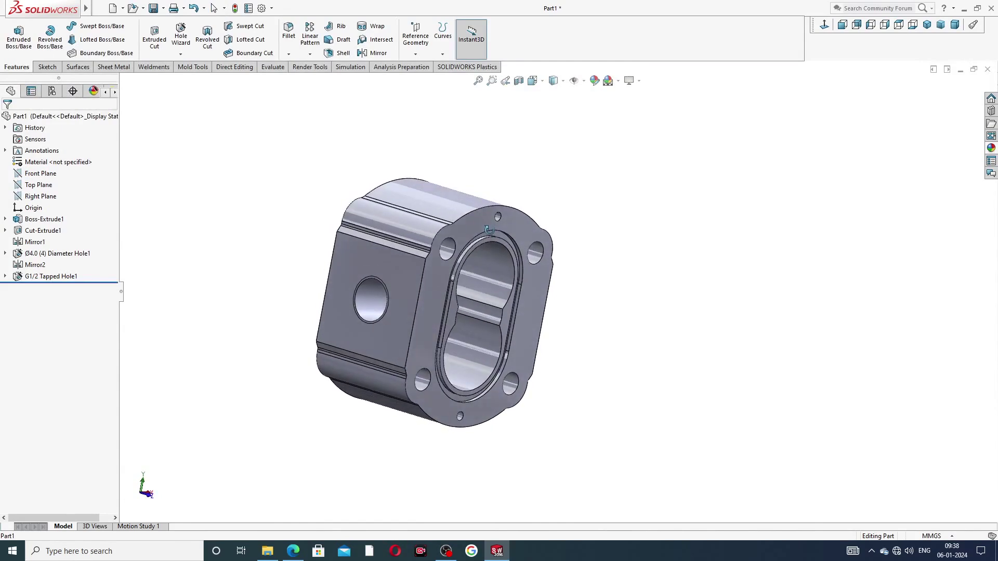
pyautogui.click(52, 197)
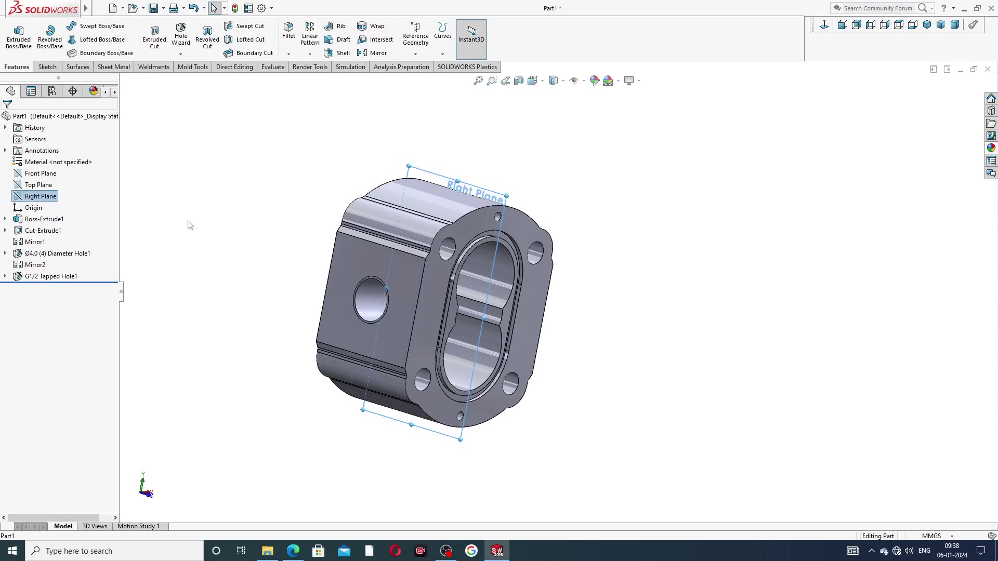
pyautogui.moveTo(253, 233); pyautogui.dragTo(212, 240, button='middle')
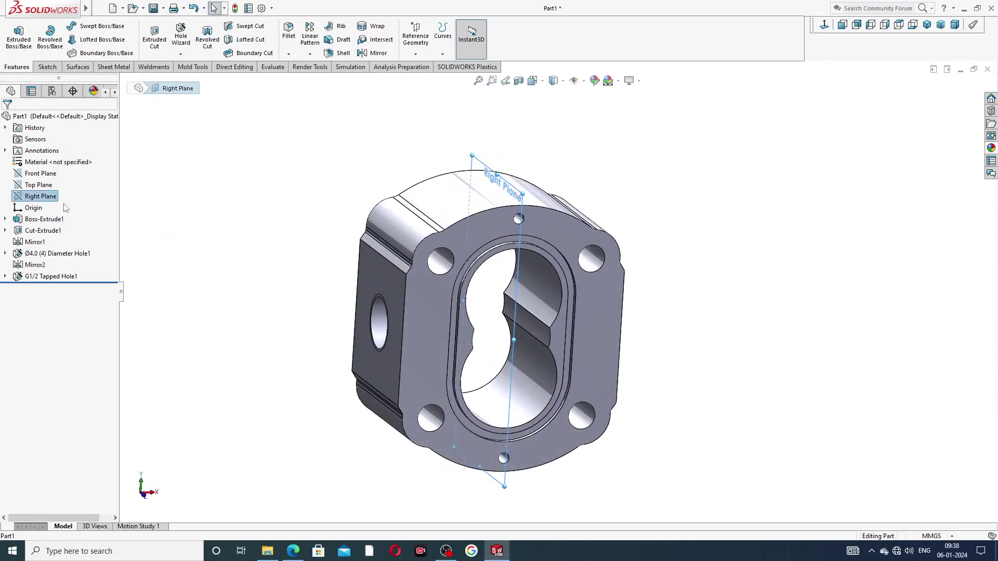
pyautogui.click(375, 52)
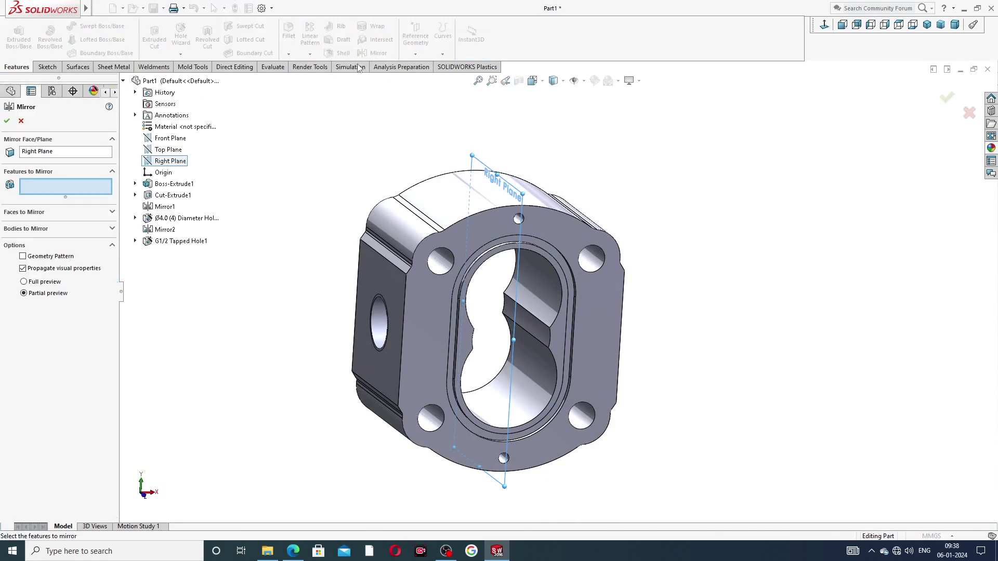
pyautogui.click(173, 242)
pyautogui.moveTo(240, 249); pyautogui.dragTo(200, 263, button='middle')
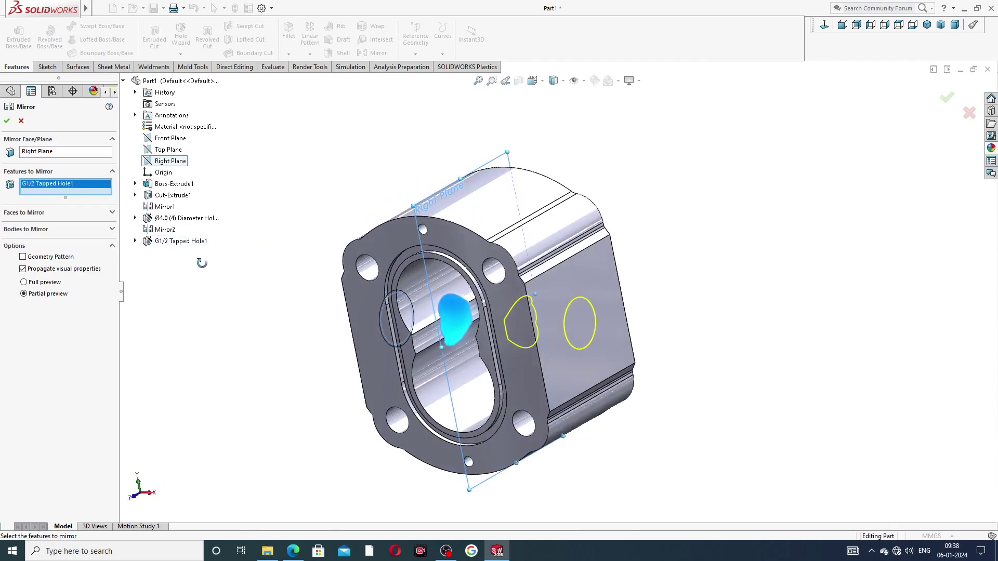
pyautogui.click(7, 121)
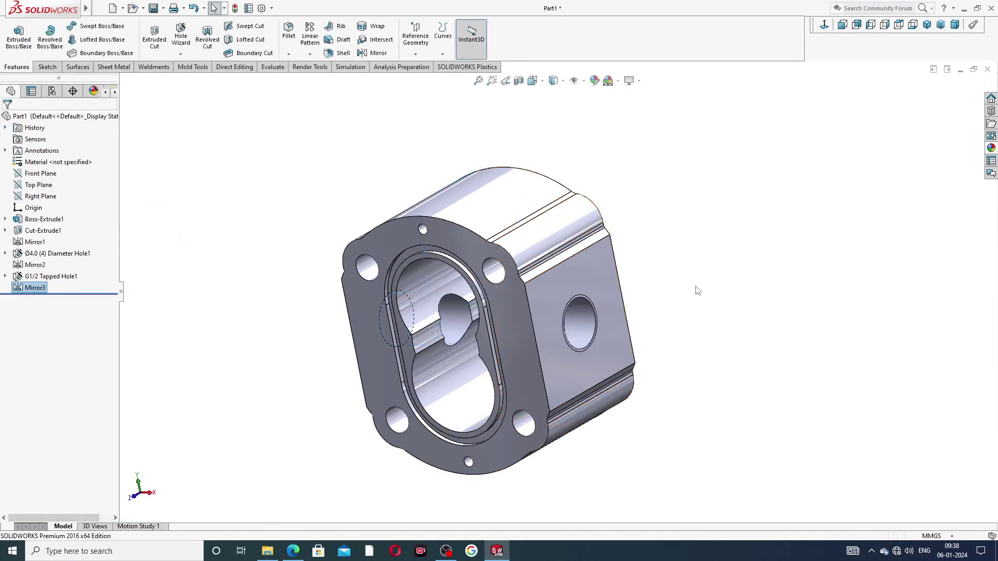
# Enable shaded cosmetic threads in the document's detailing properties
pyautogui.moveTo(697, 329); pyautogui.dragTo(790, 234, button='middle')
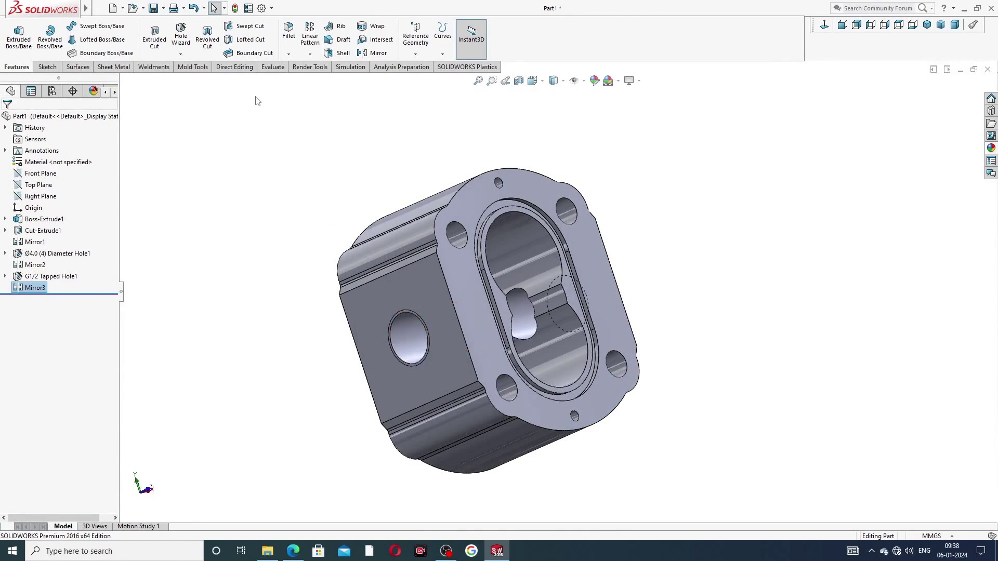
pyautogui.click(262, 8)
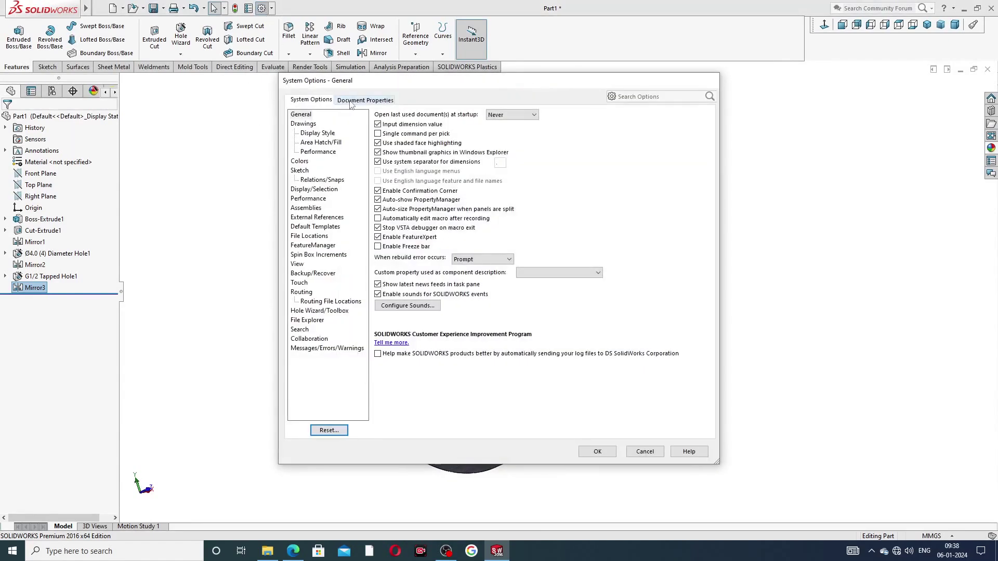
pyautogui.click(350, 100)
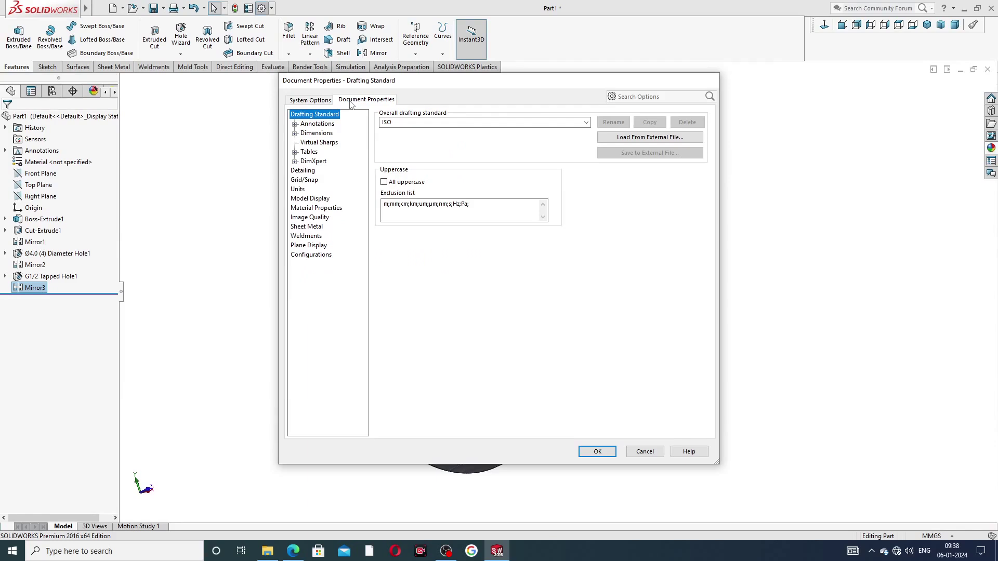
pyautogui.click(310, 173)
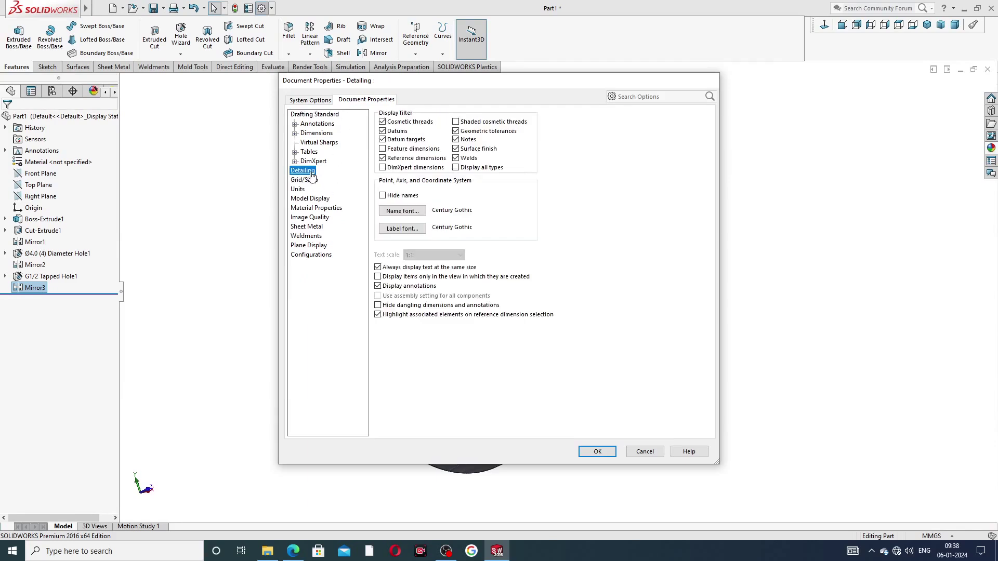
pyautogui.click(458, 123)
pyautogui.click(605, 452)
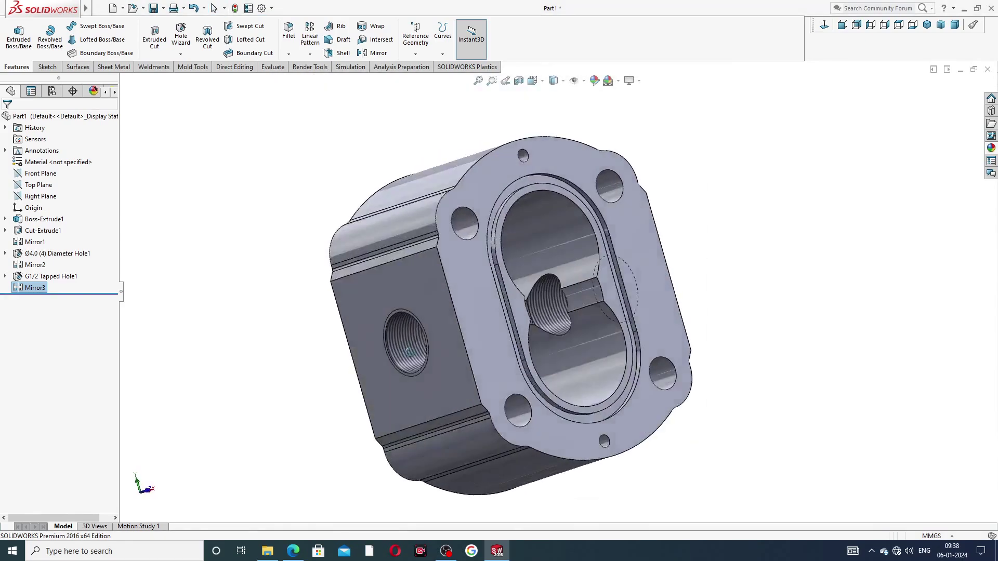
# Examine the shaded threads in the side ports and the pump body from several angles, including the isometric view
pyautogui.scroll(-4, 429, 350)
pyautogui.scroll(-4, 432, 352)
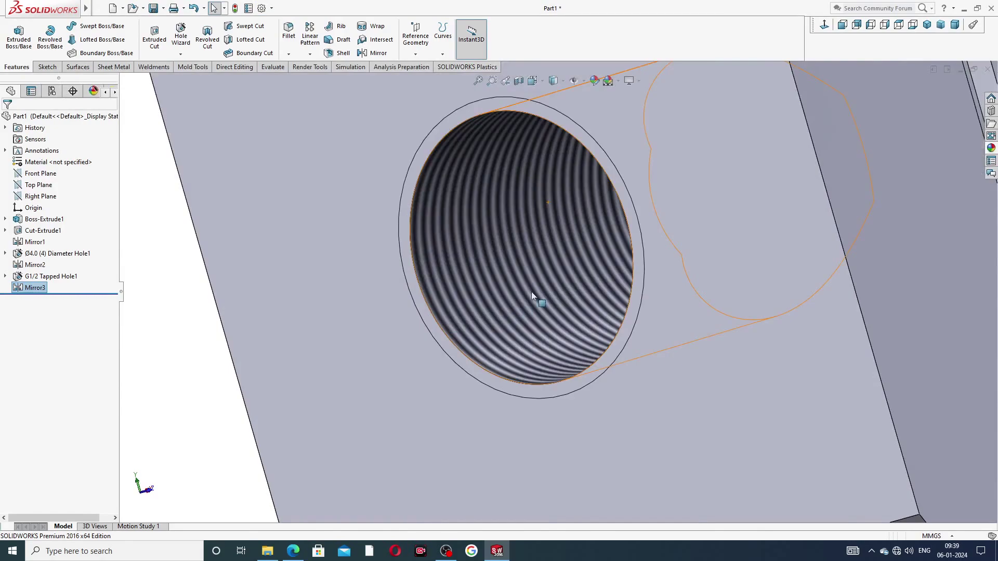
pyautogui.scroll(6, 545, 276)
pyautogui.moveTo(566, 268); pyautogui.dragTo(638, 299, button='middle')
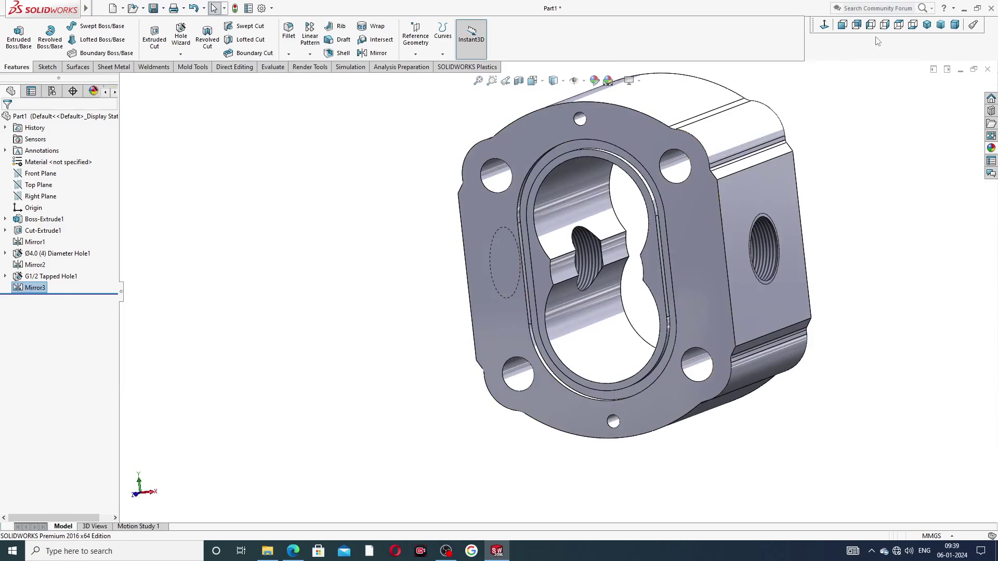
pyautogui.click(927, 24)
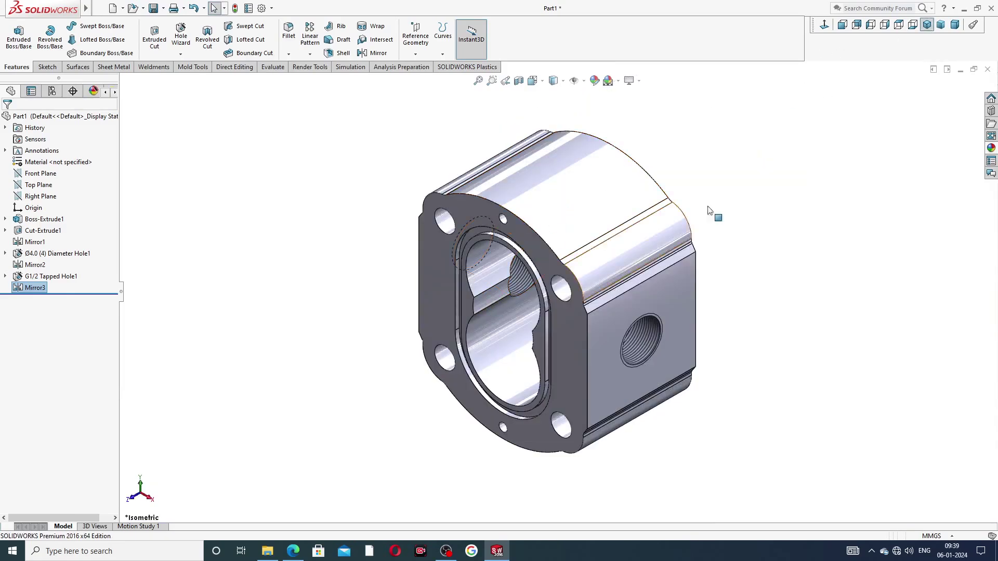
pyautogui.moveTo(712, 203); pyautogui.dragTo(749, 361, button='middle')
pyautogui.moveTo(611, 155); pyautogui.dragTo(573, 162, button='middle')
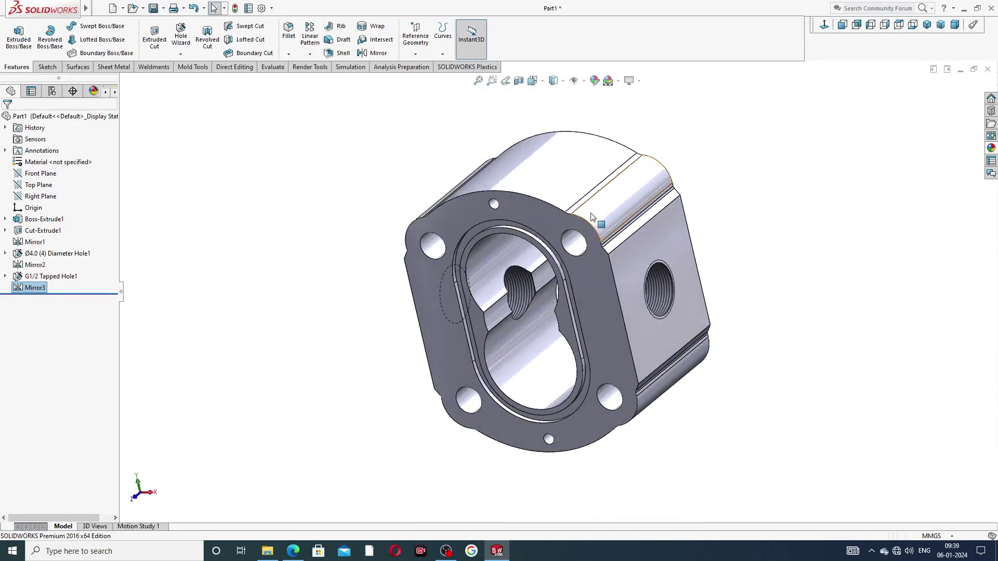
pyautogui.click(213, 230)
pyautogui.moveTo(550, 162); pyautogui.dragTo(576, 177, button='middle')
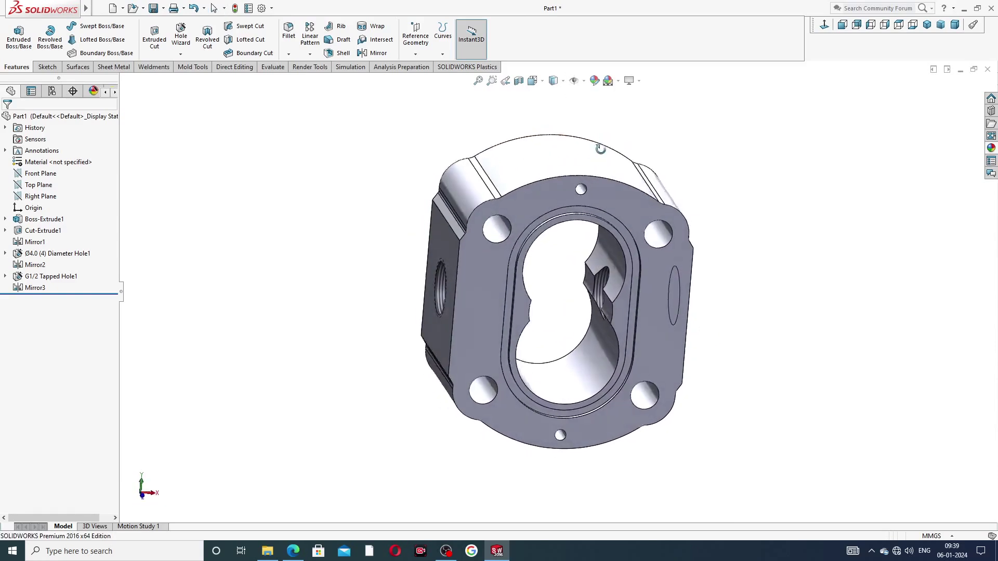
pyautogui.scroll(-2, 576, 177)
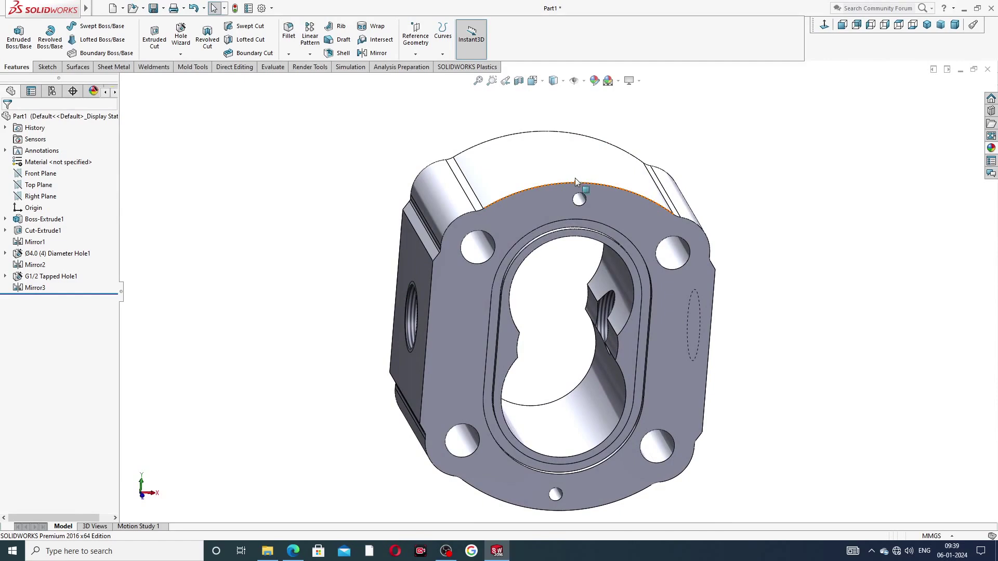
# Create a reference plane offset 60 mm above the Top Plane
pyautogui.click(49, 188)
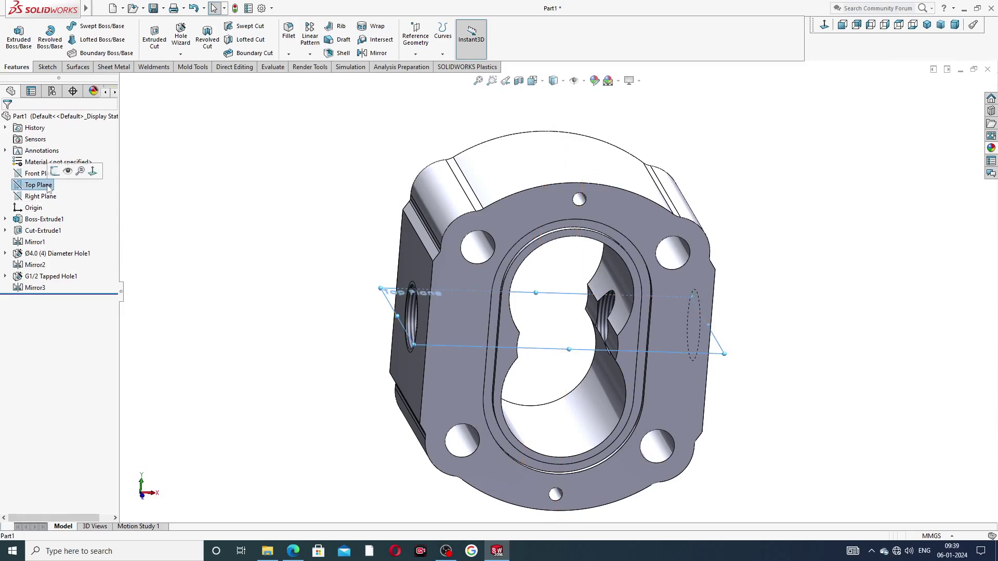
pyautogui.click(416, 54)
pyautogui.click(425, 68)
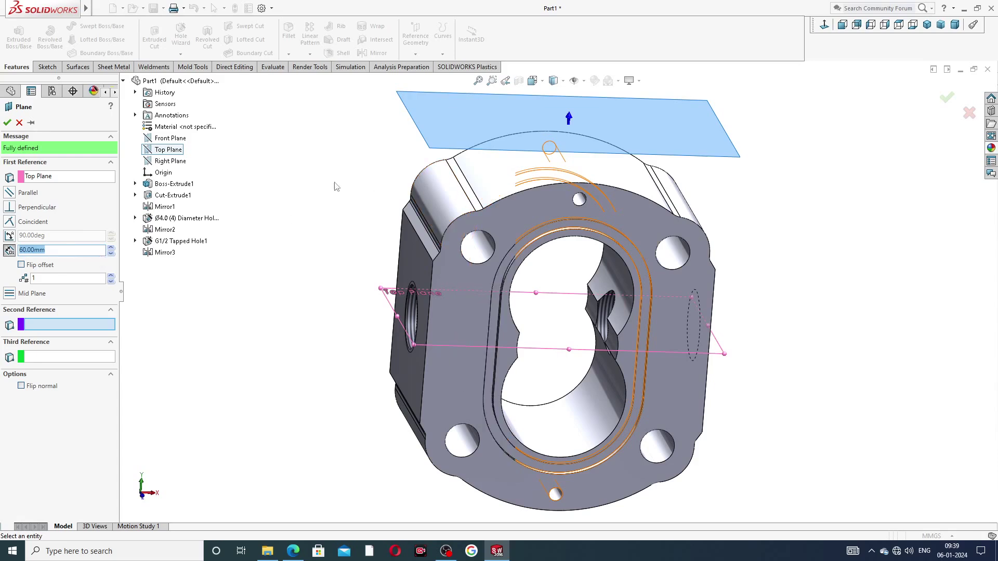
pyautogui.click(7, 123)
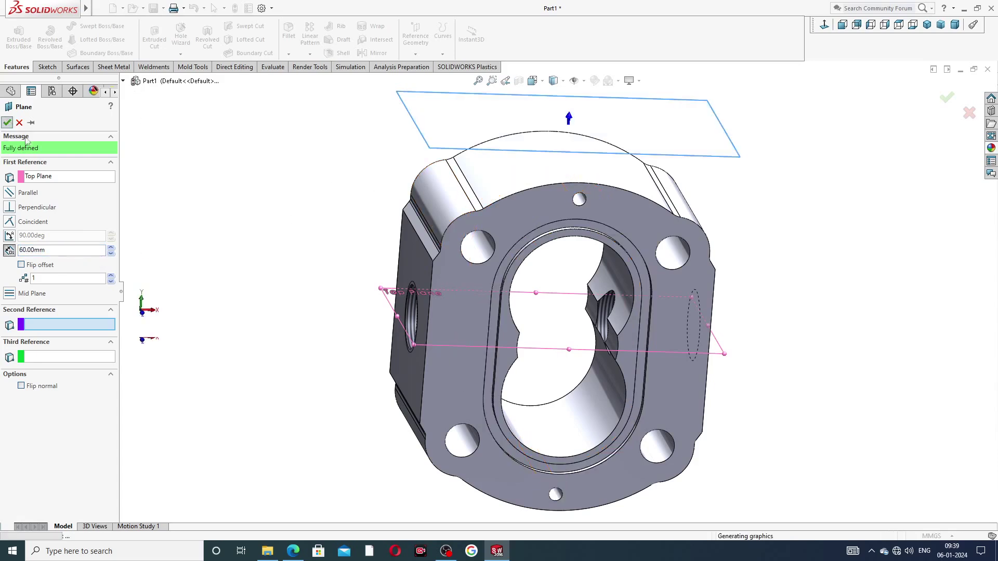
# Start a sketch on the offset plane and draw a vertical centerline about 25 mm left of the origin, ending on the body's lower edge
pyautogui.click(673, 161)
pyautogui.click(713, 116)
pyautogui.click(826, 27)
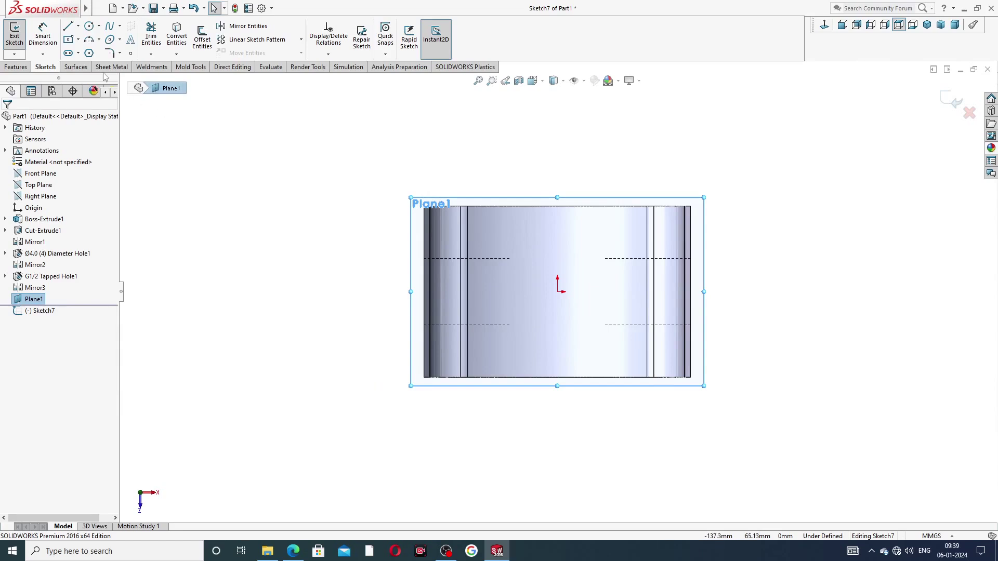
pyautogui.click(78, 25)
pyautogui.click(83, 46)
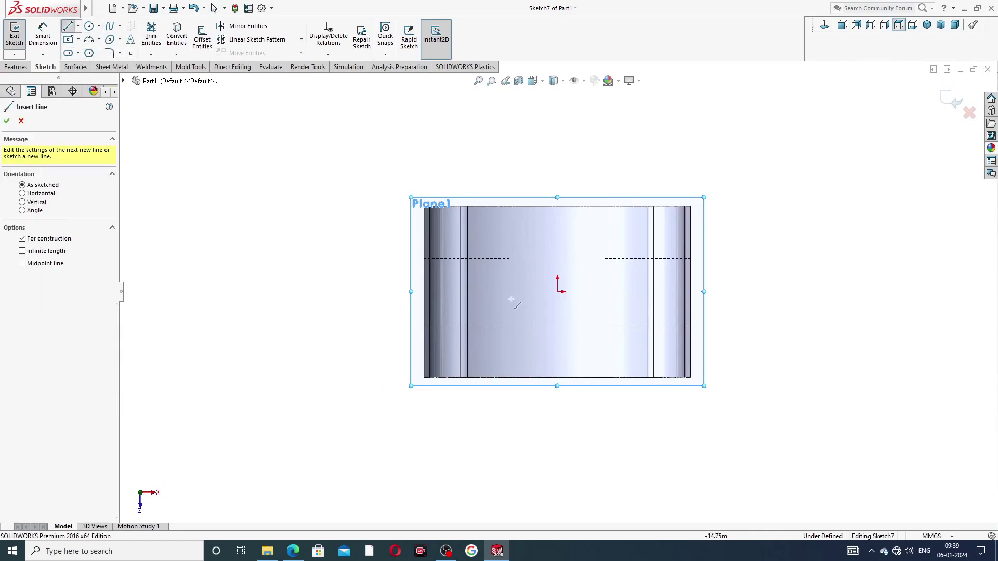
pyautogui.scroll(-2, 508, 312)
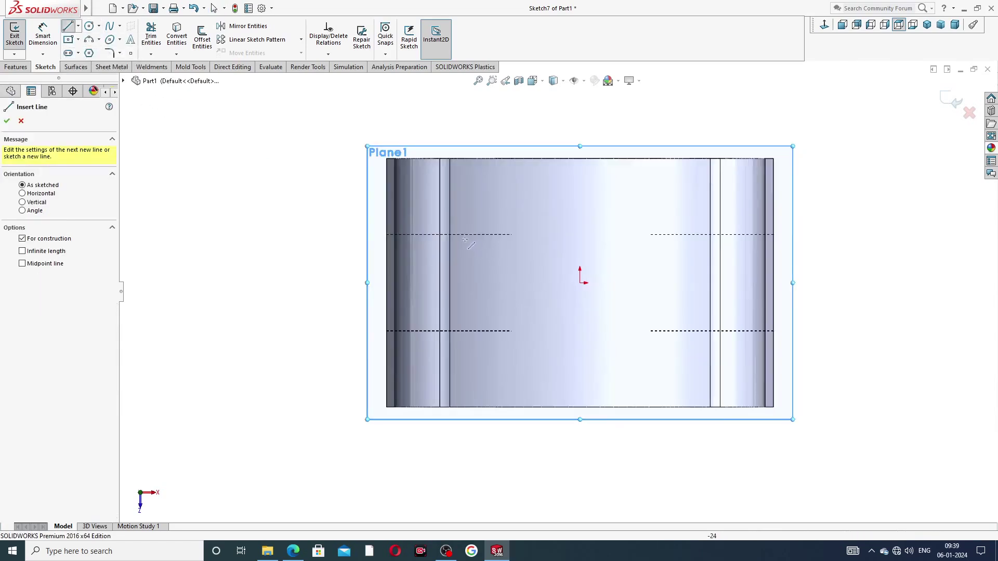
pyautogui.click(463, 234)
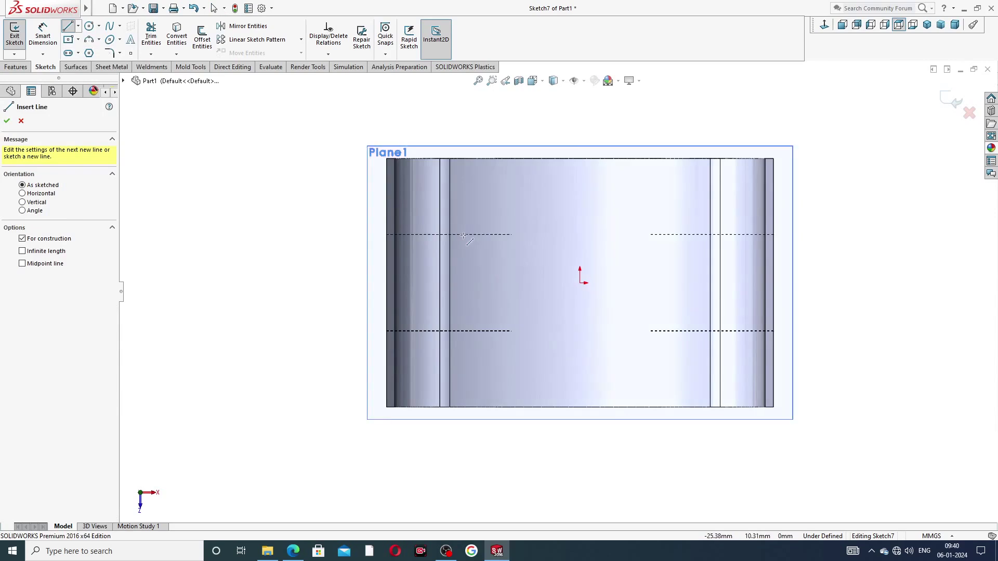
pyautogui.click(463, 407)
pyautogui.rightClick(491, 387)
pyautogui.click(495, 392)
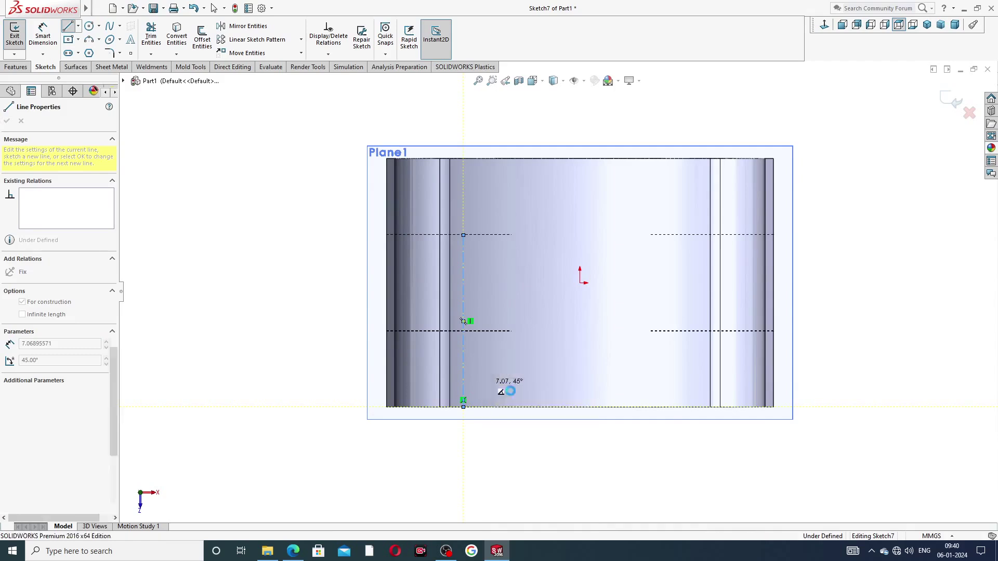
# Draw a horizontal centerline about 51 mm long, starting on the lower part of the vertical centerline and running to the right
pyautogui.click(77, 27)
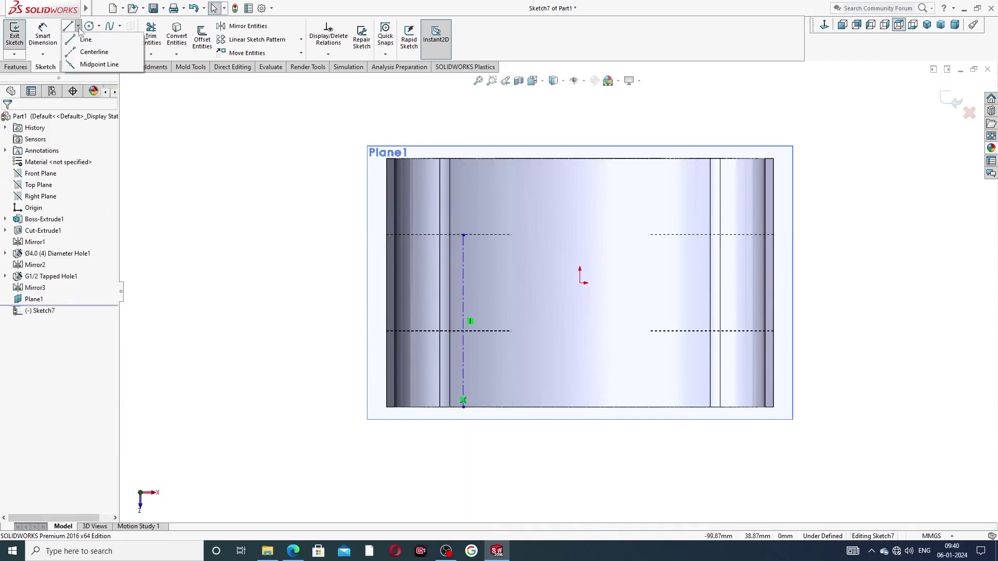
pyautogui.click(91, 51)
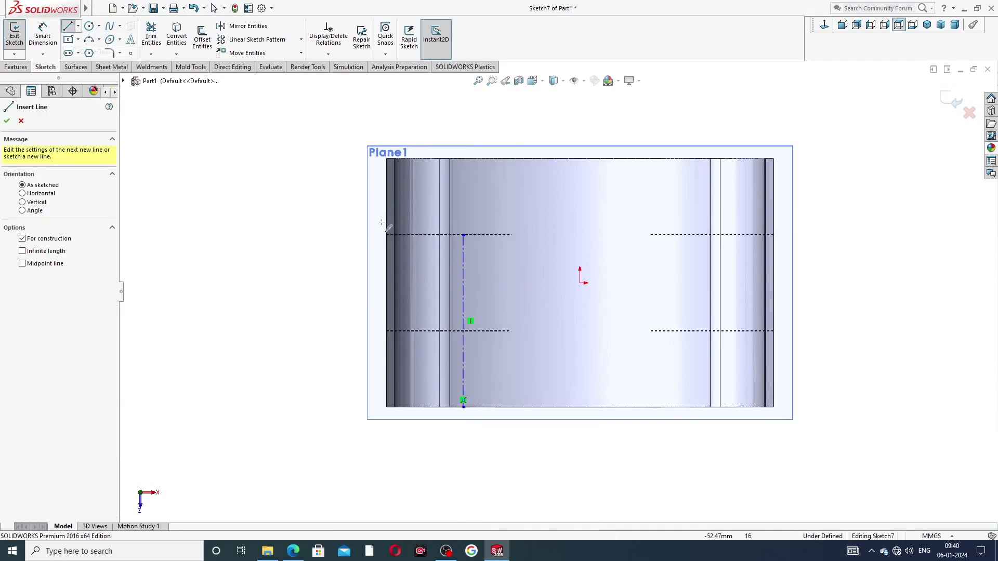
pyautogui.click(463, 347)
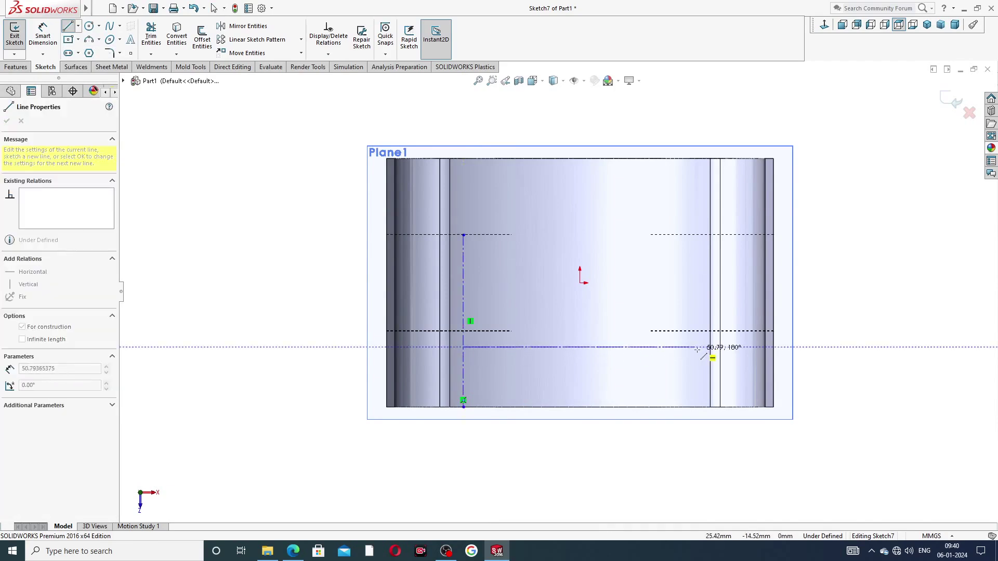
pyautogui.click(580, 347)
pyautogui.rightClick(675, 291)
pyautogui.click(698, 295)
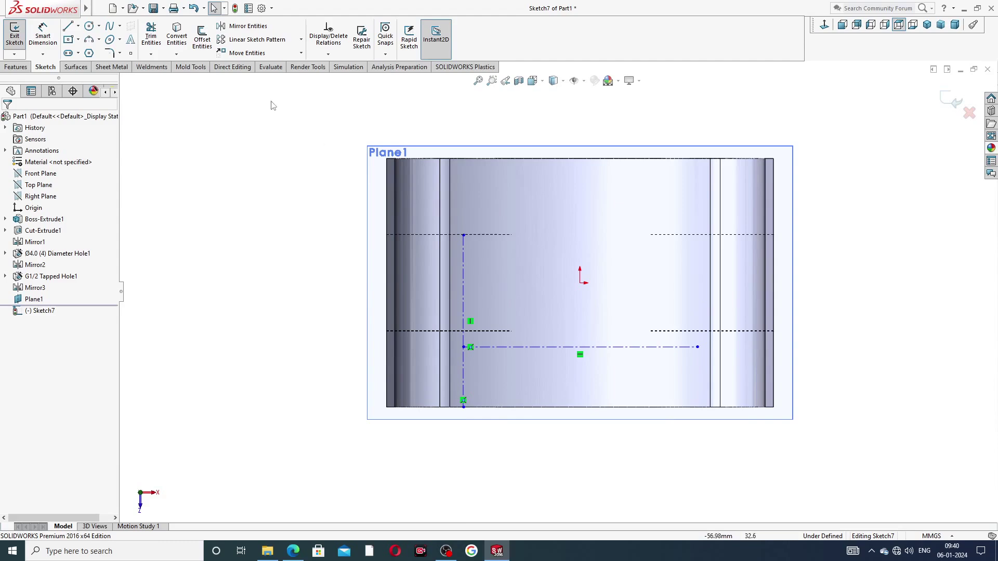
# Draw a second horizontal centerline about 49 mm long from the vertical centerline and move it up to that centerline's upper end
pyautogui.click(78, 27)
pyautogui.click(89, 52)
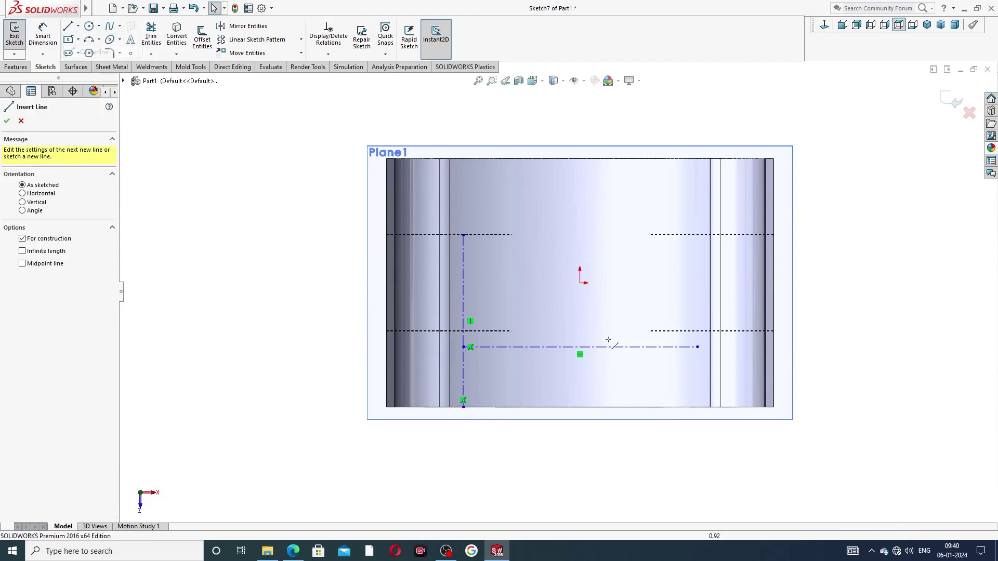
pyautogui.click(463, 252)
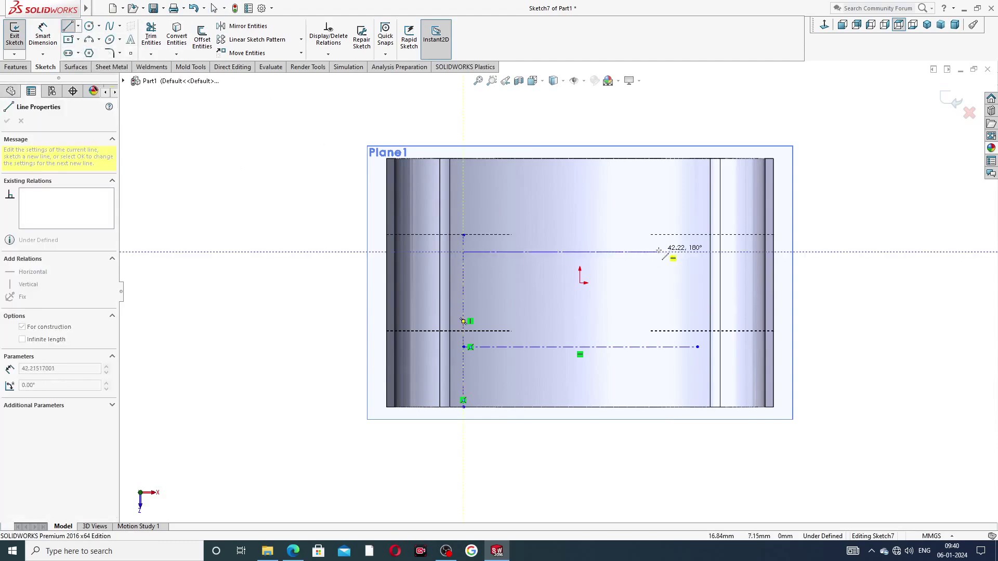
pyautogui.click(688, 252)
pyautogui.rightClick(694, 225)
pyautogui.click(696, 229)
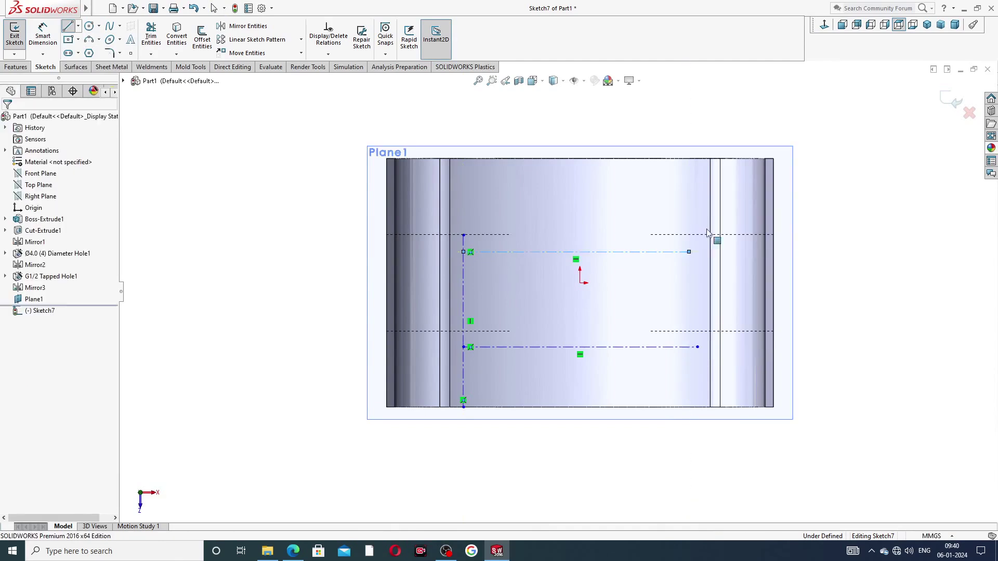
pyautogui.moveTo(510, 253); pyautogui.dragTo(341, 148)
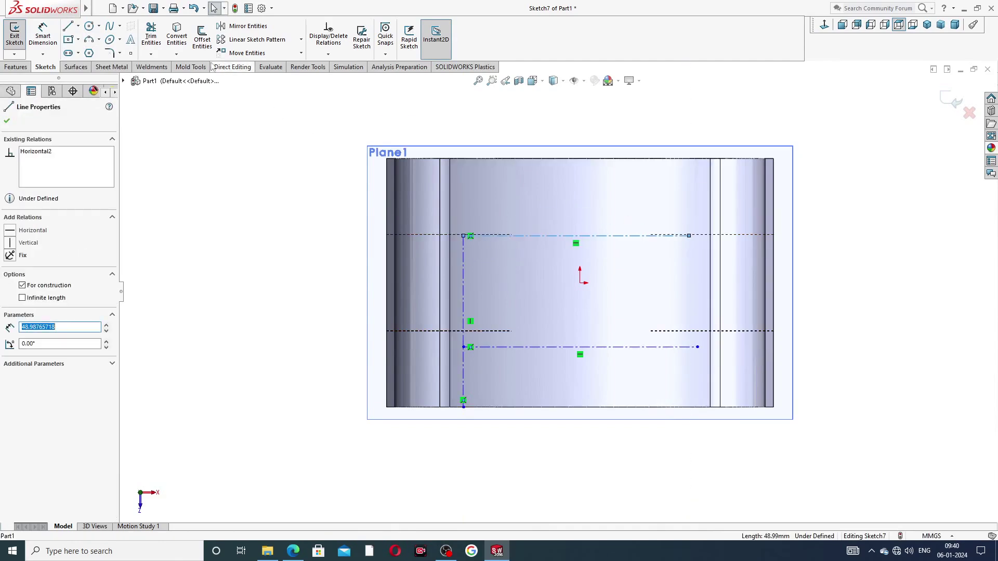
# Add the sketch text "Made in Germony" along the upper horizontal centerline
pyautogui.click(130, 41)
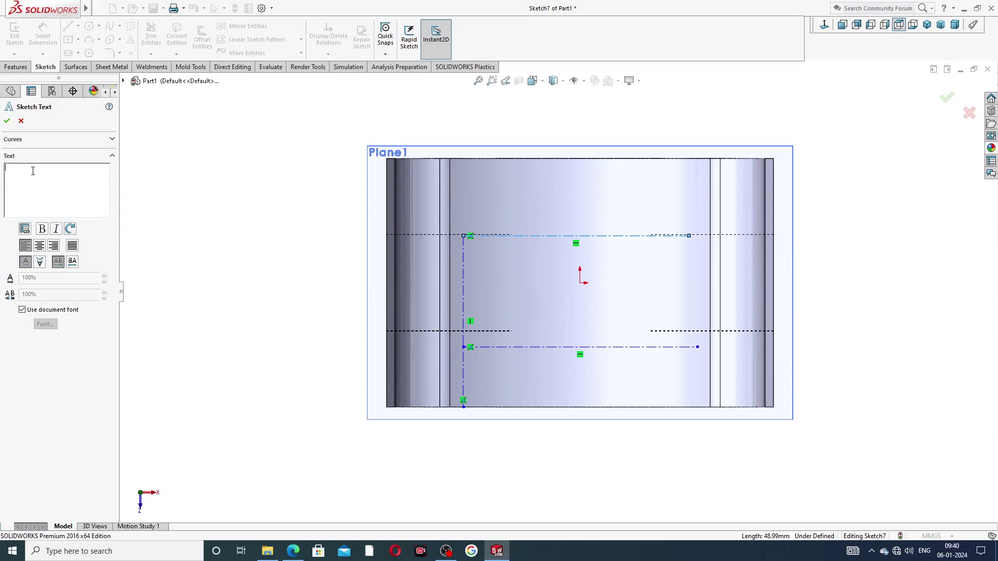
pyautogui.write('ag')
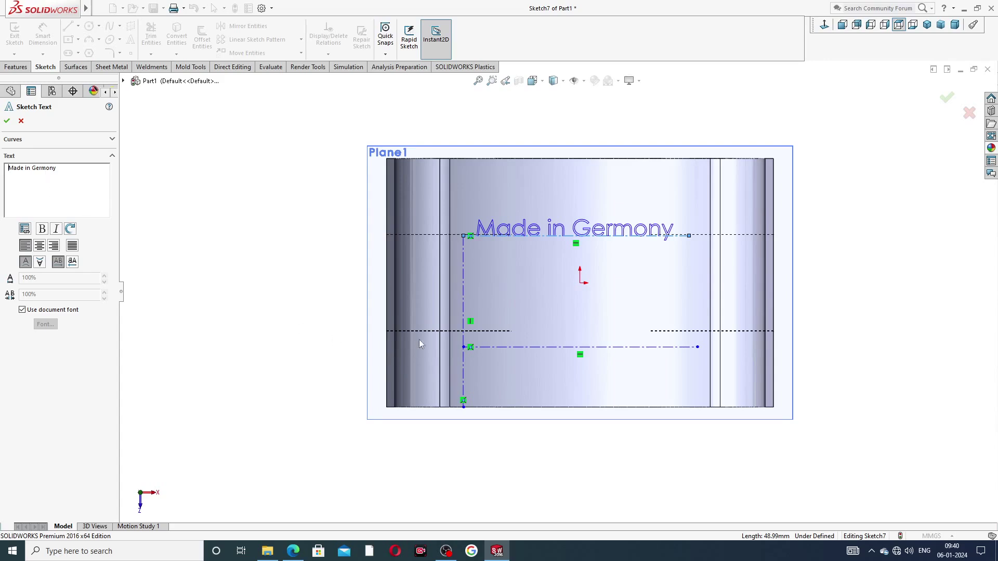
# Finish the "Made in Germony" text and add the sketch text "CAD,CAE,TUTORIAL" along the lower horizontal construction line, indented from its start
pyautogui.click(7, 121)
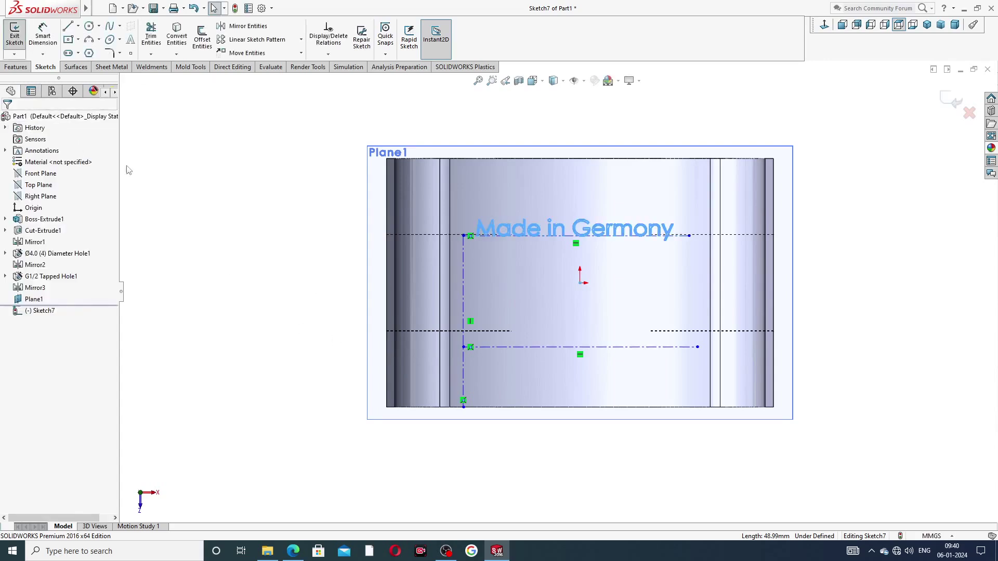
pyautogui.click(522, 347)
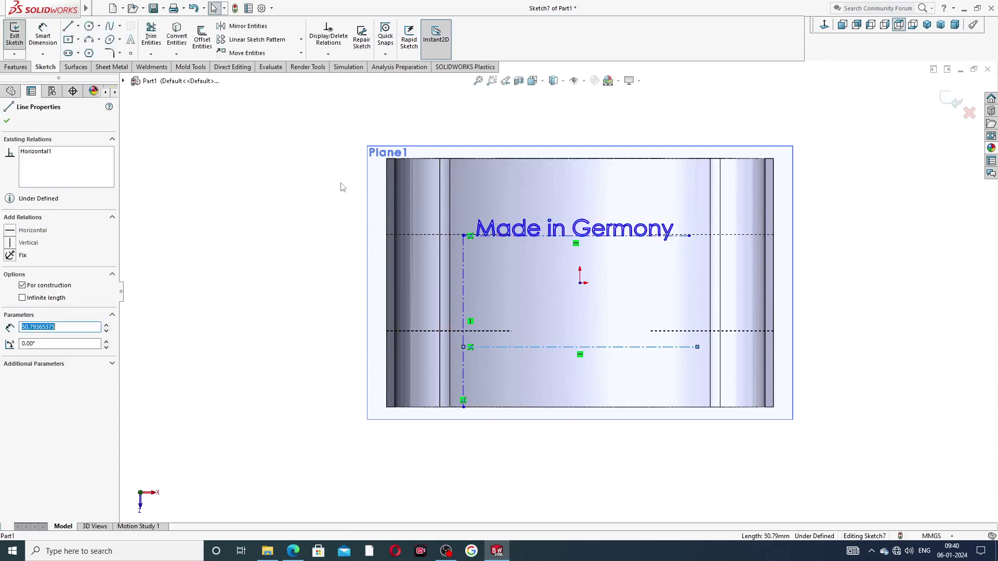
pyautogui.click(131, 40)
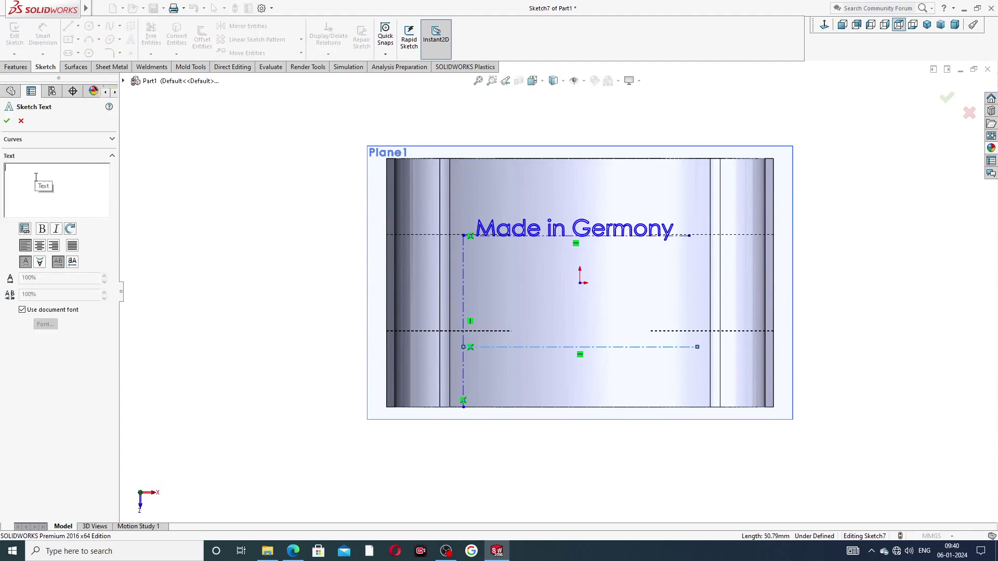
pyautogui.write('CAD')
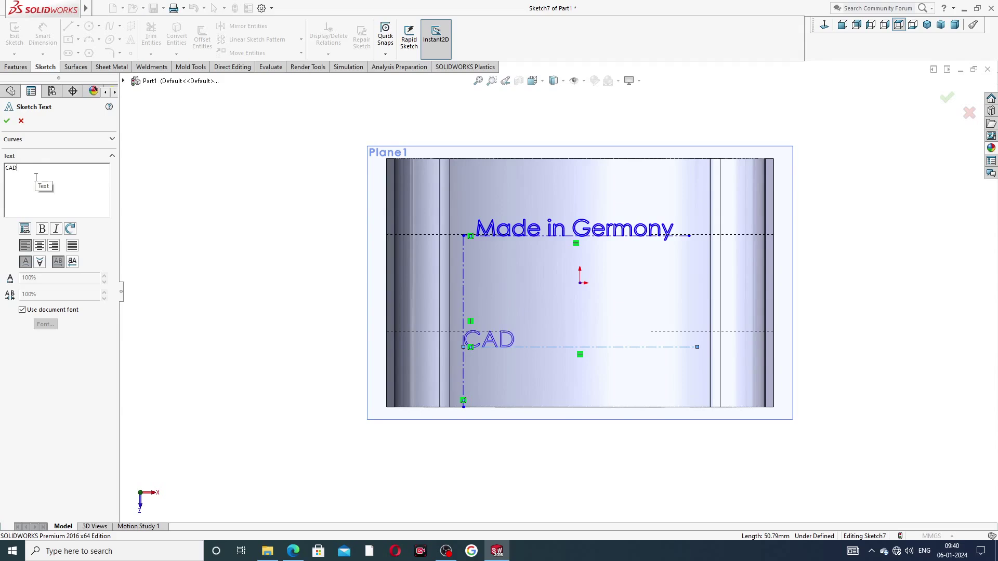
pyautogui.write(',CAE,TUTO')
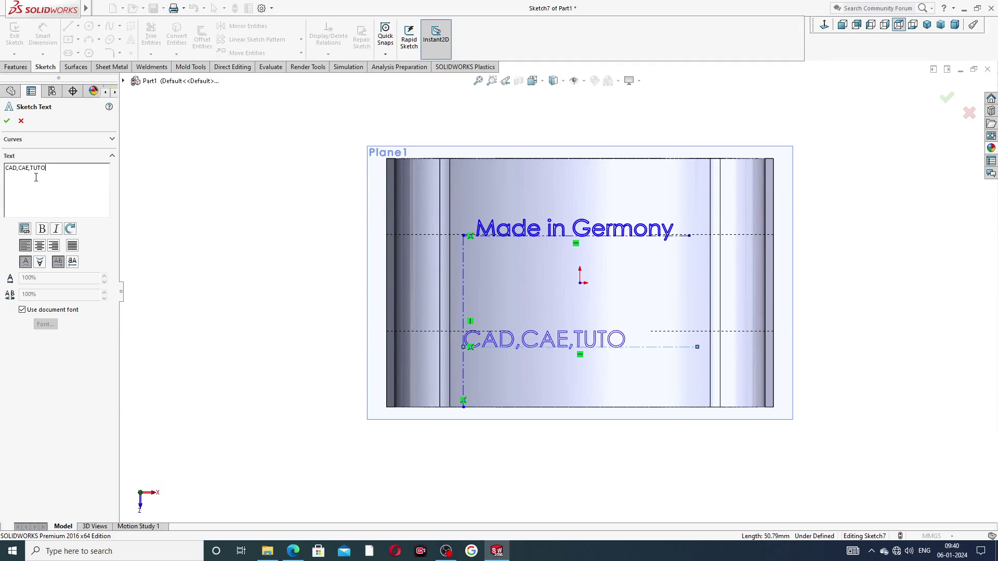
pyautogui.write('RIAL')
pyautogui.click(8, 173)
pyautogui.click(7, 121)
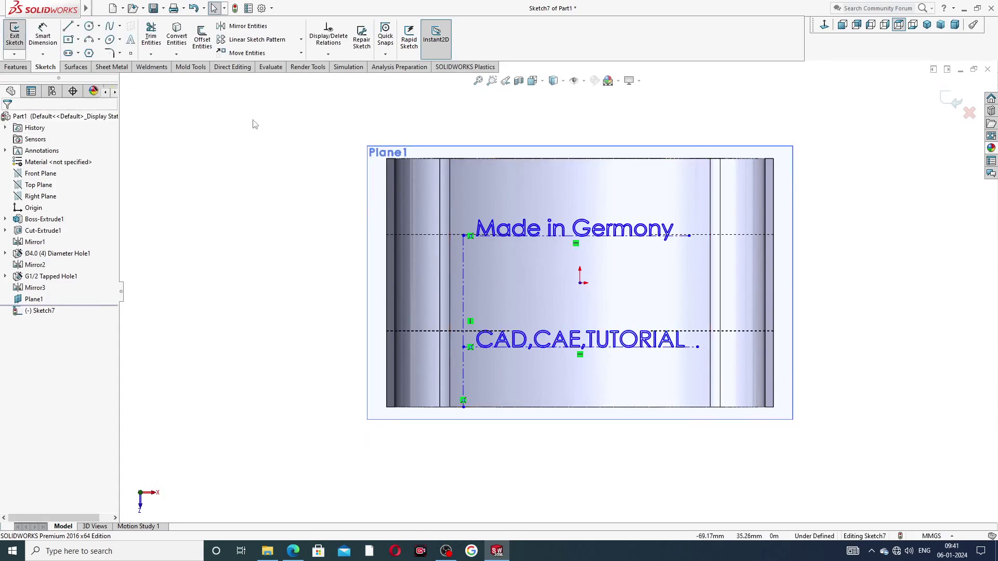
# Start an Extruded Cut of the text sketch with end condition Offset From Surface, referencing the curved outer face beneath the text
pyautogui.click(14, 67)
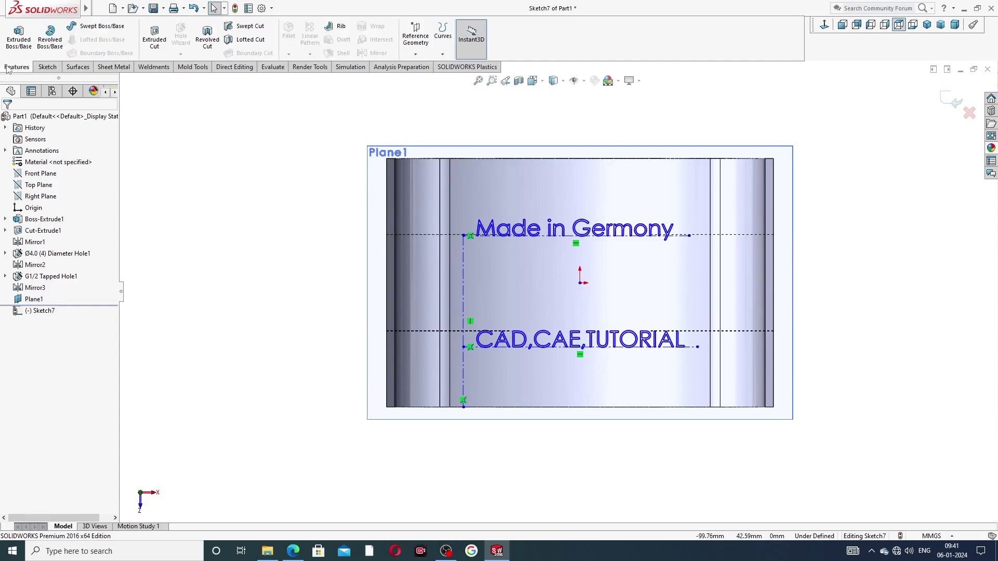
pyautogui.click(156, 41)
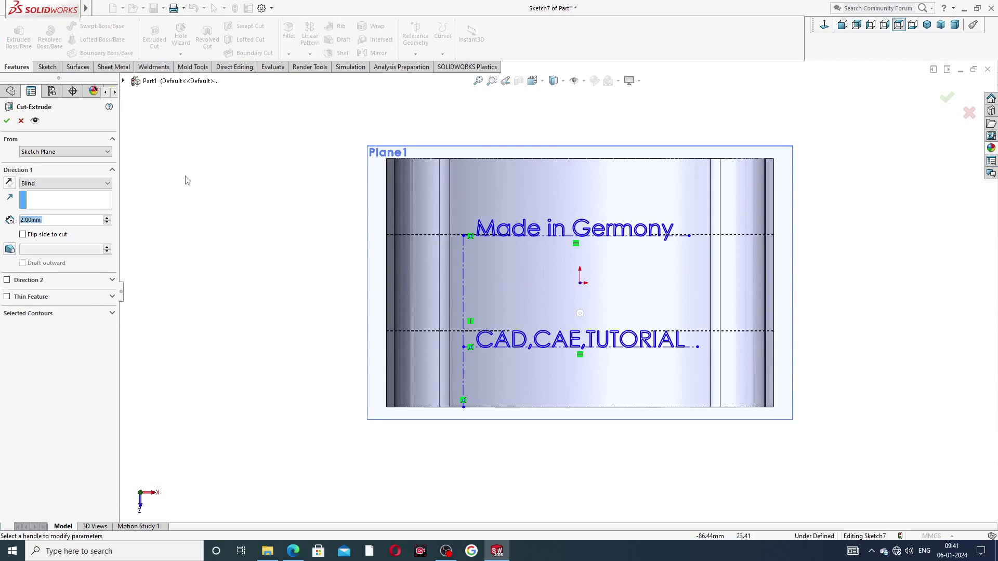
pyautogui.click(65, 183)
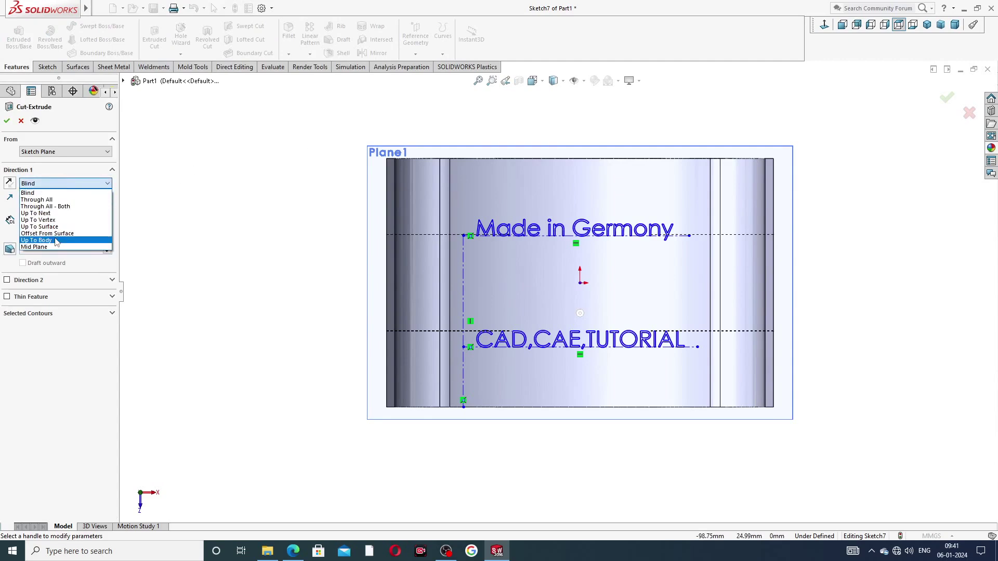
pyautogui.click(54, 234)
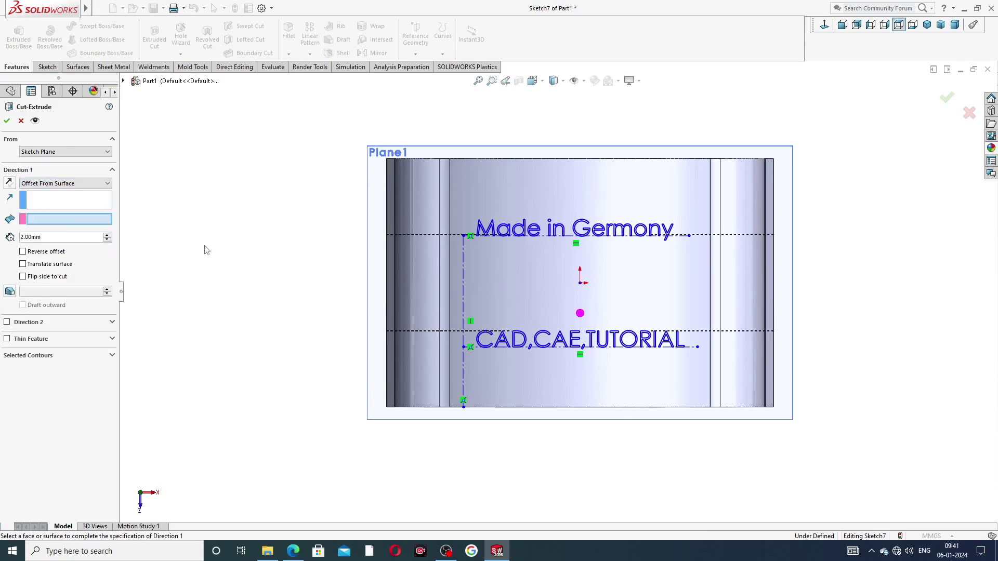
pyautogui.moveTo(240, 267)
pyautogui.mouseDown(button='middle')
pyautogui.moveTo(270, 129)
pyautogui.moveTo(315, 171)
pyautogui.mouseUp(button='middle')
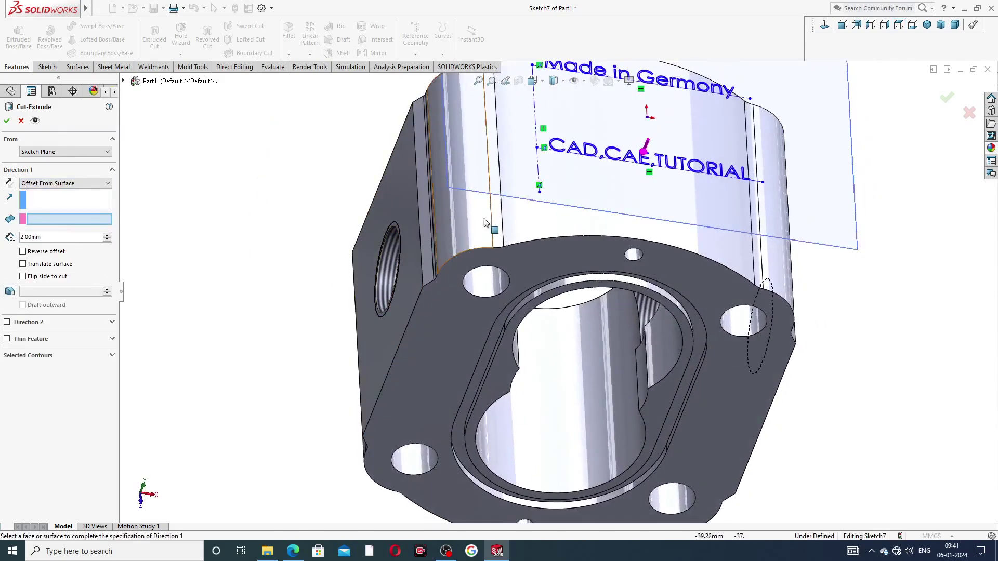
pyautogui.click(519, 220)
pyautogui.click(519, 221)
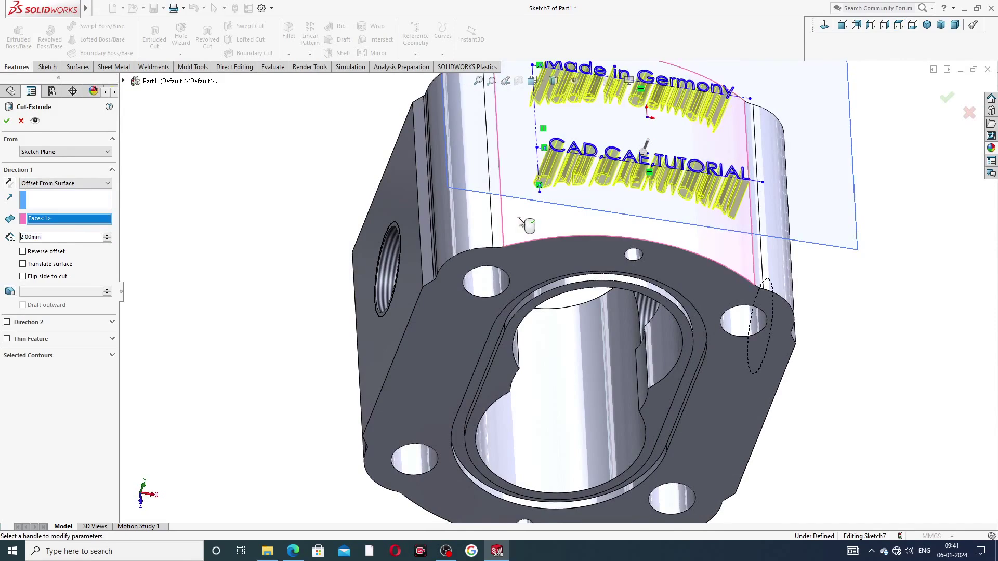
pyautogui.scroll(2, 518, 220)
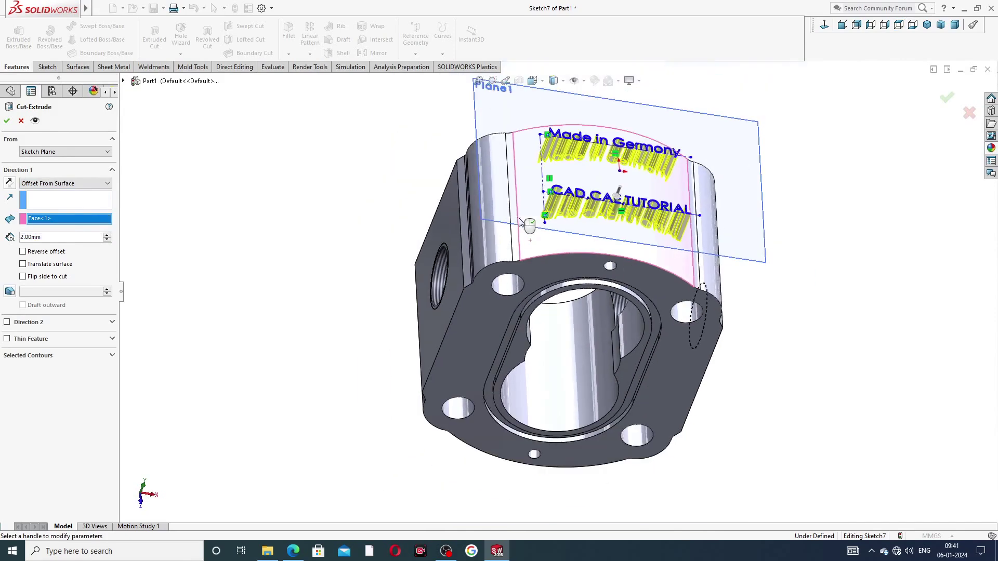
# Set the cut's offset distance to 0.4 mm with Reverse offset enabled and complete the text engraving
pyautogui.doubleClick(50, 237)
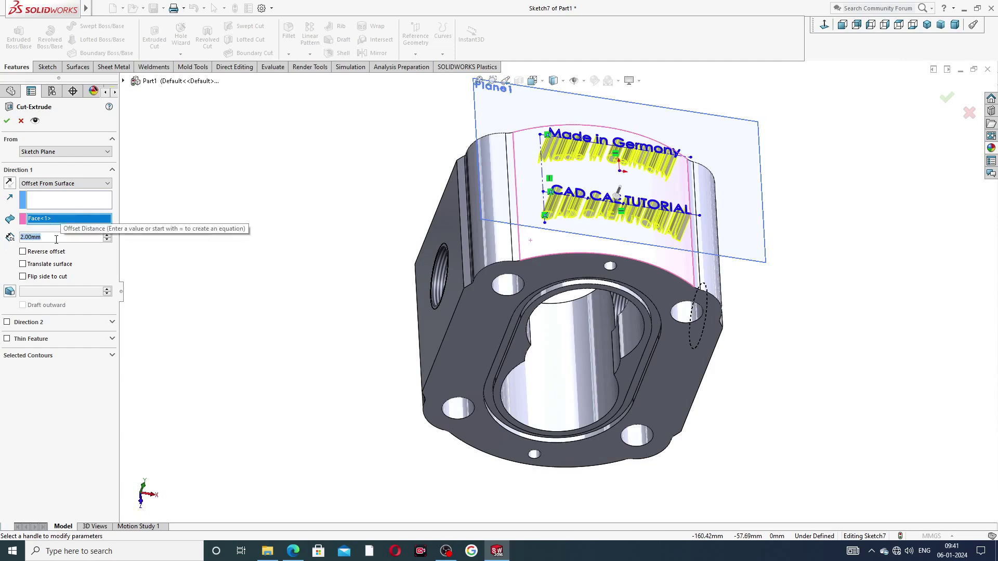
pyautogui.press('BackSpace')
pyautogui.write('.4')
pyautogui.press('Return')
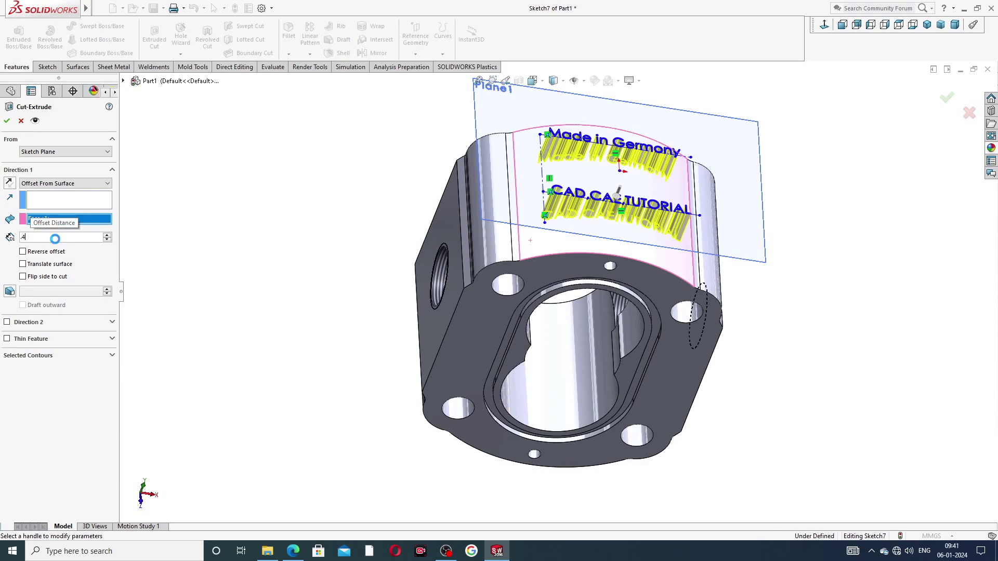
pyautogui.moveTo(591, 258); pyautogui.dragTo(775, 185, button='middle')
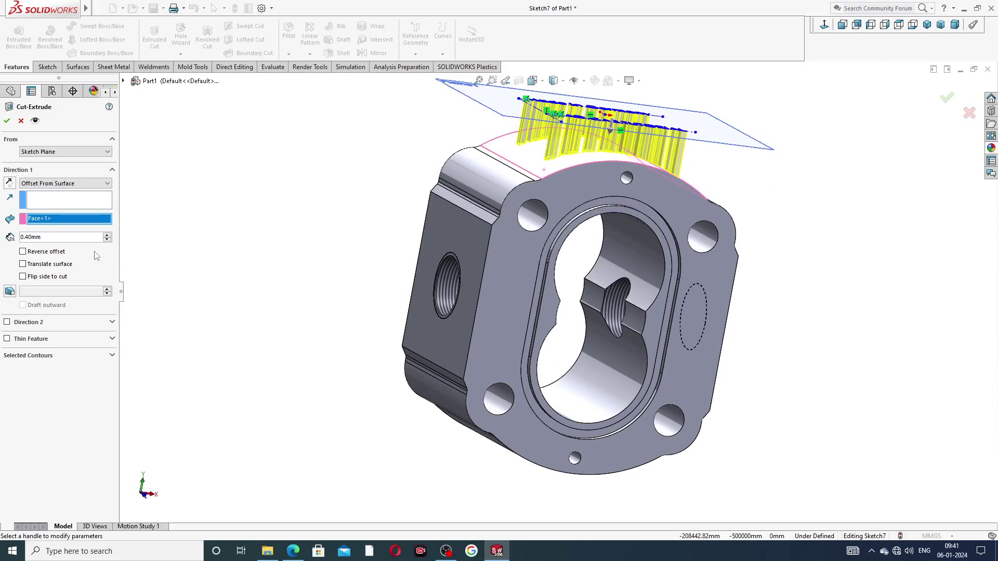
pyautogui.click(45, 254)
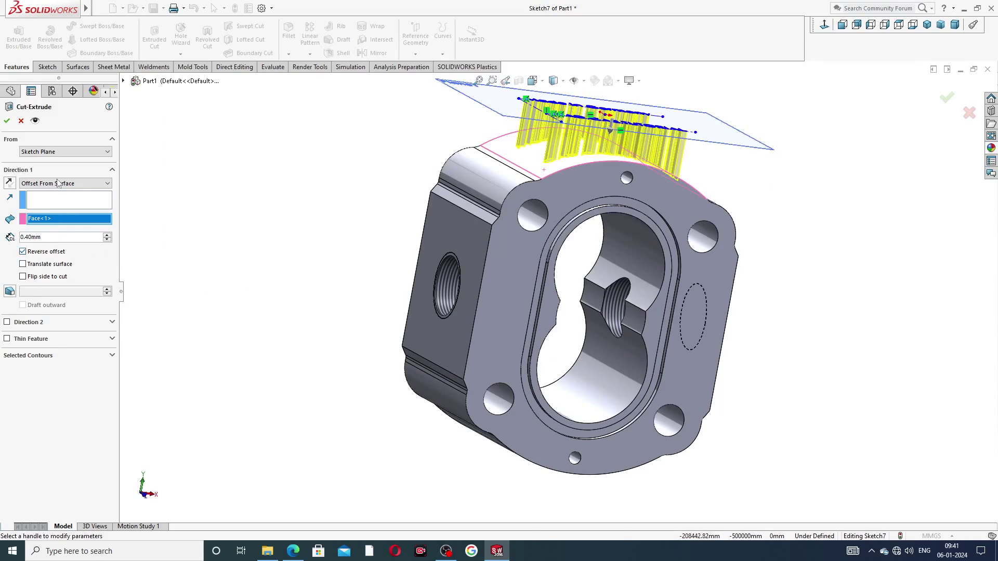
pyautogui.click(7, 121)
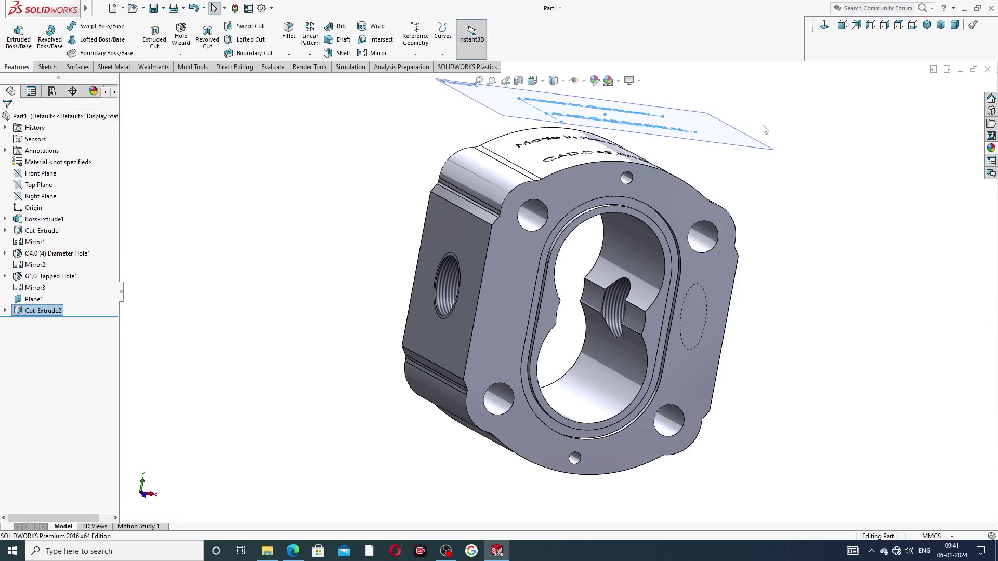
# Hide Plane1 above the engraved face
pyautogui.click(794, 133)
pyautogui.moveTo(793, 137); pyautogui.dragTo(770, 252, button='middle')
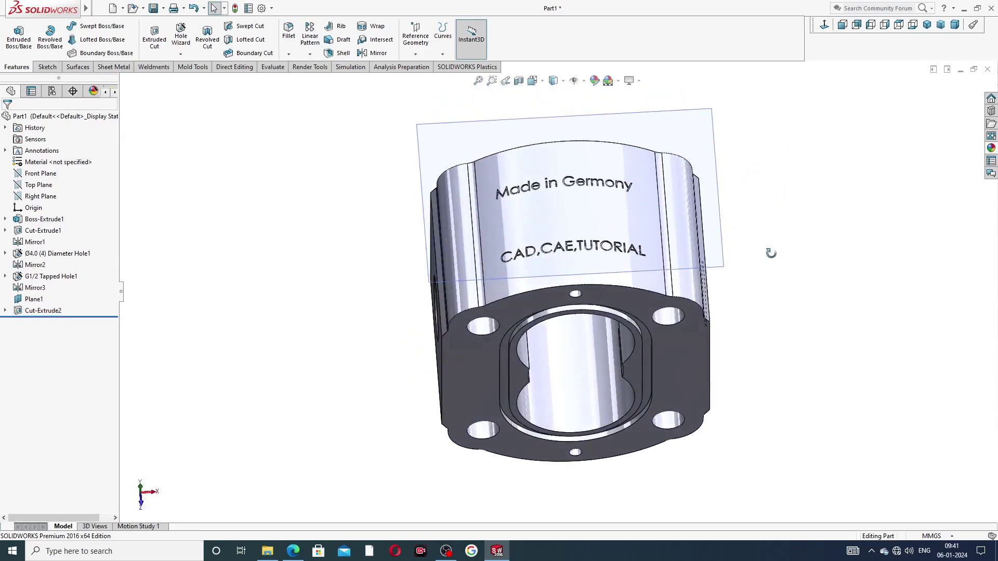
pyautogui.click(716, 194)
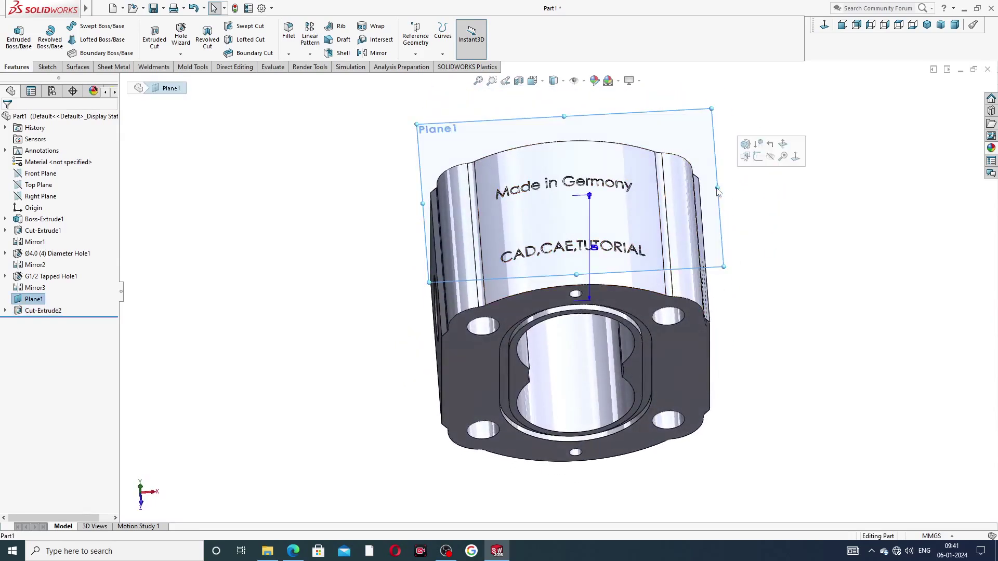
pyautogui.click(782, 156)
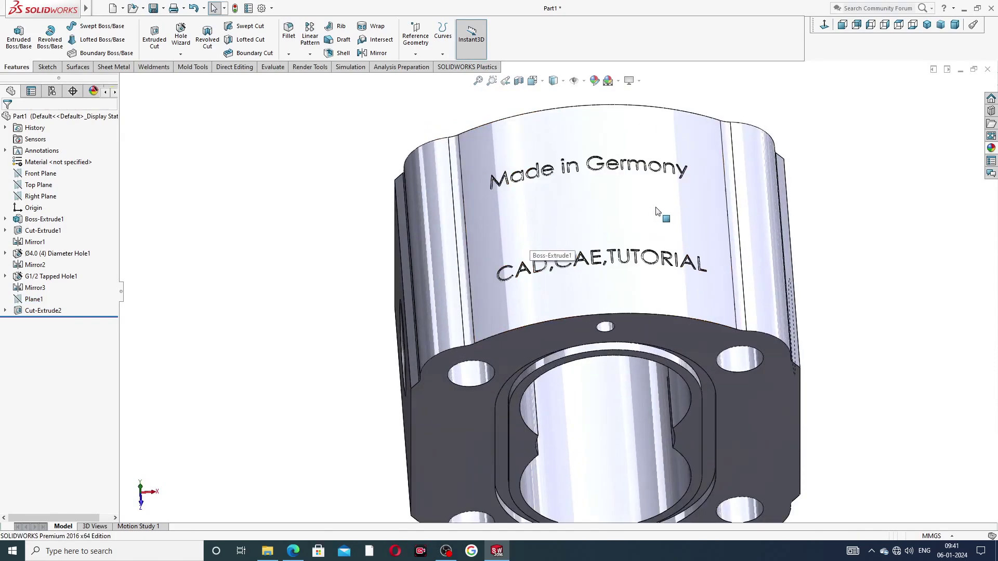
pyautogui.scroll(5, 656, 211)
pyautogui.moveTo(656, 211); pyautogui.dragTo(776, 222, button='middle')
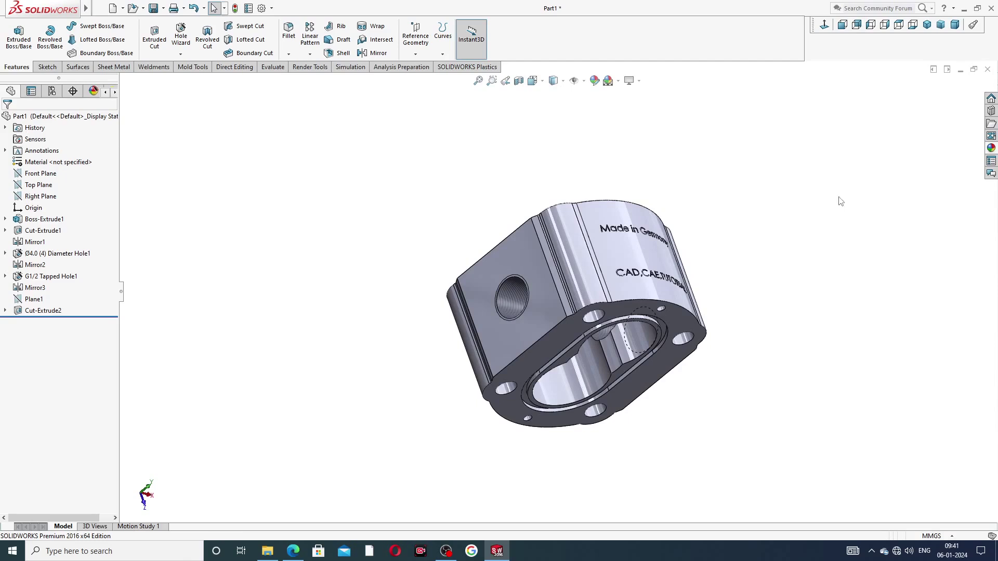
# Apply the polished nickel appearance from the Metal library to the whole part
pyautogui.click(990, 147)
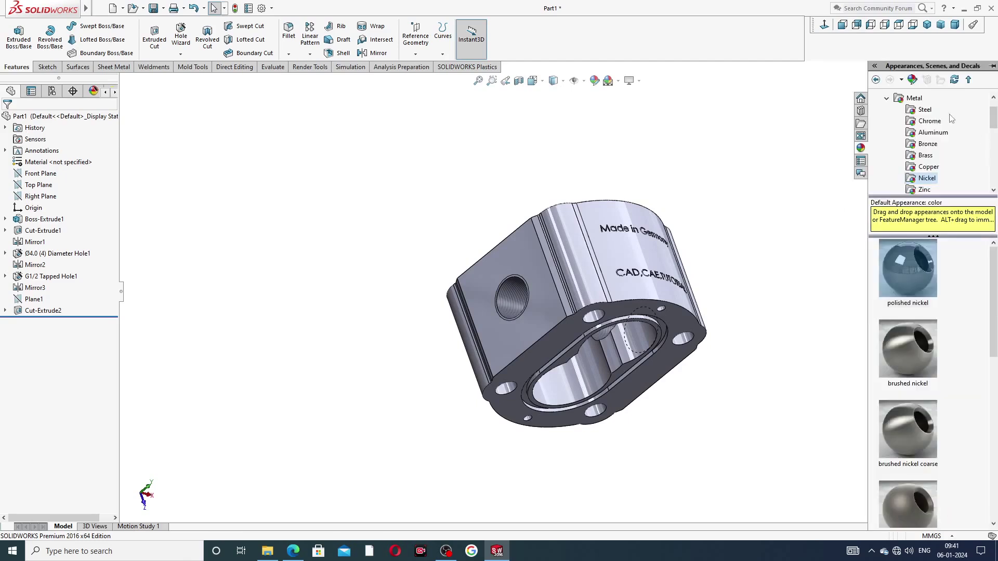
pyautogui.scroll(1, 920, 120)
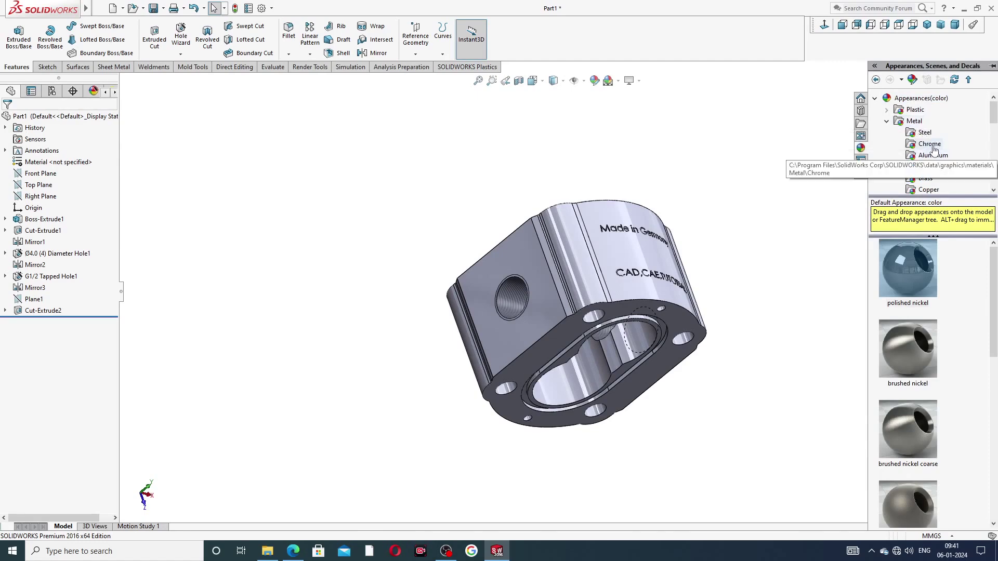
pyautogui.scroll(-1, 941, 169)
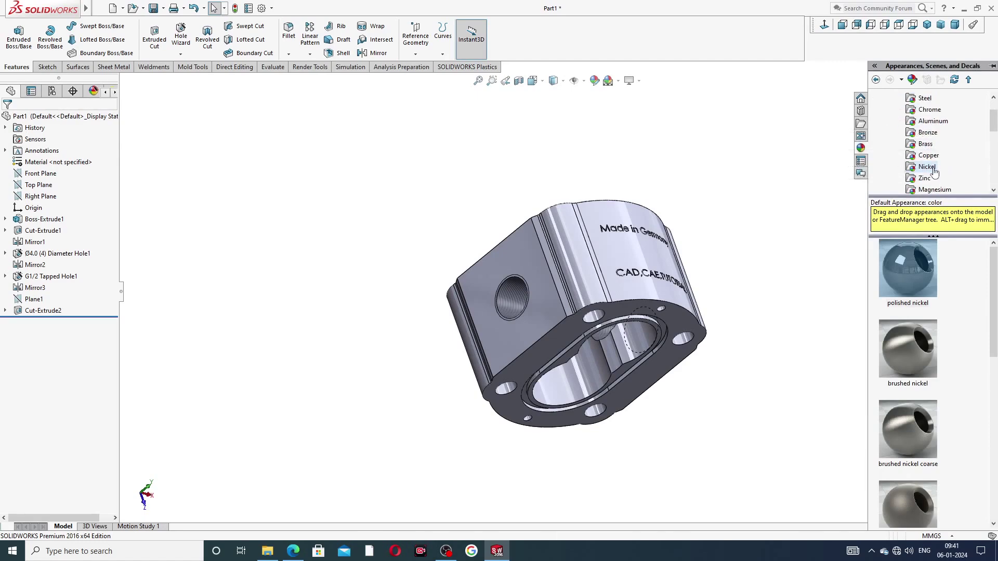
pyautogui.click(915, 266)
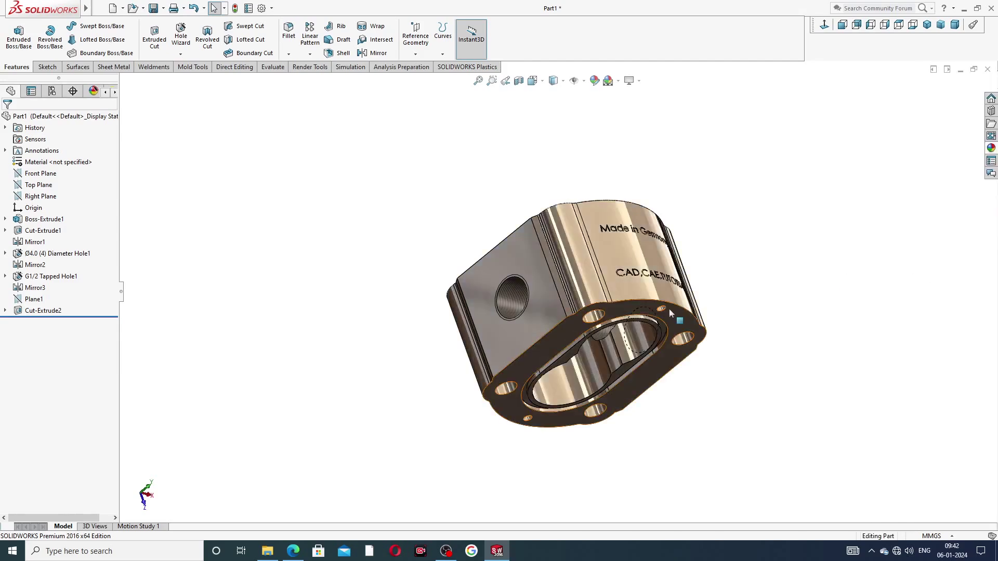
# Examine the finished housing's engraved text, bores and threaded ports from several angles and in isometric view
pyautogui.moveTo(669, 308); pyautogui.dragTo(714, 258, button='middle')
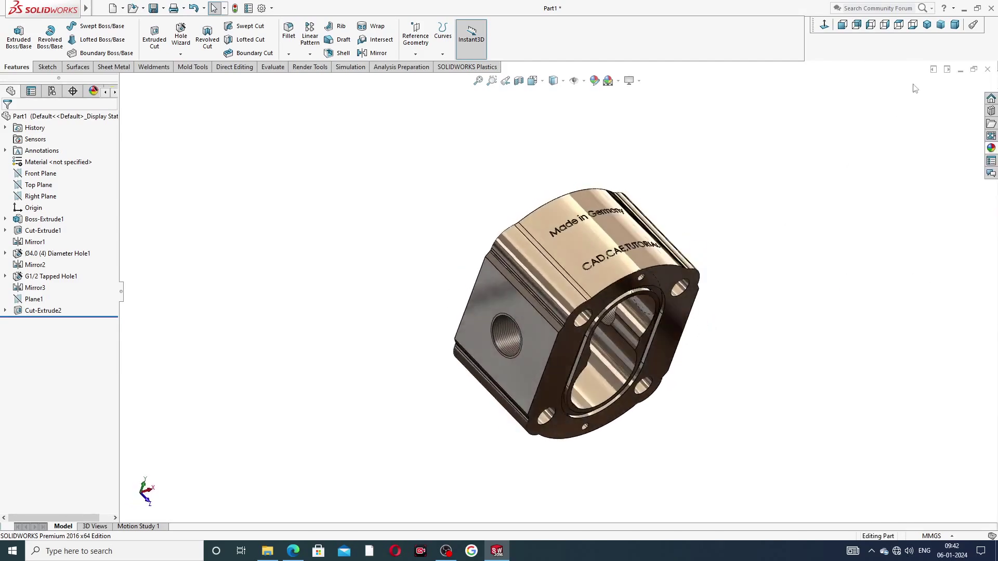
pyautogui.click(927, 24)
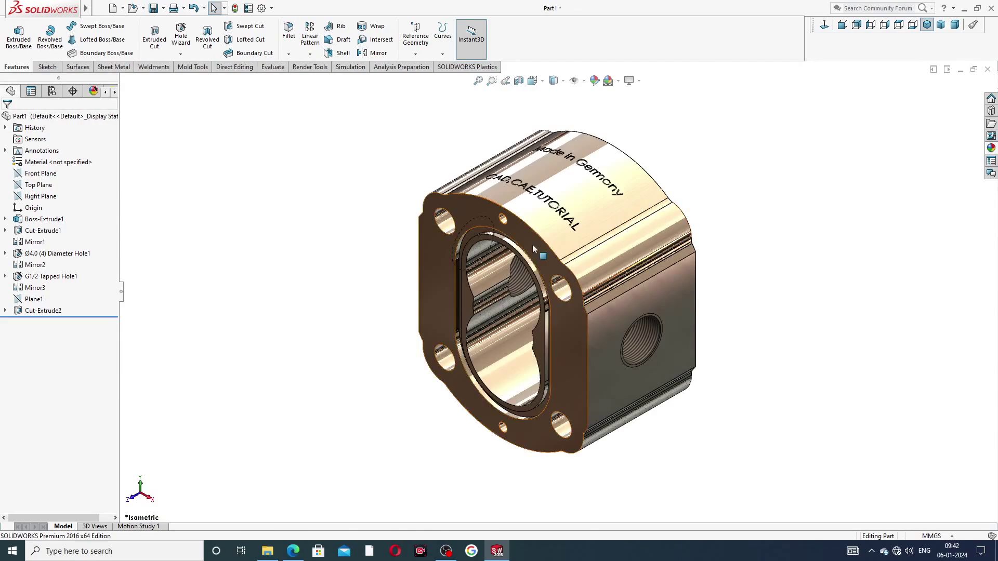
pyautogui.scroll(-2, 532, 244)
pyautogui.scroll(3, 578, 254)
pyautogui.moveTo(579, 254); pyautogui.dragTo(565, 282, button='middle')
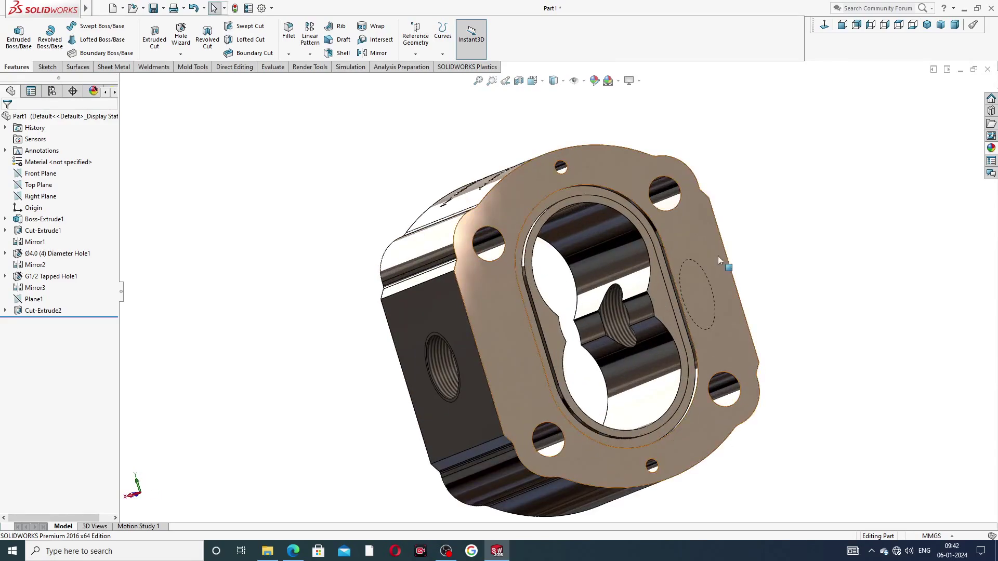
pyautogui.moveTo(718, 255); pyautogui.dragTo(946, 46, button='middle')
pyautogui.click(927, 24)
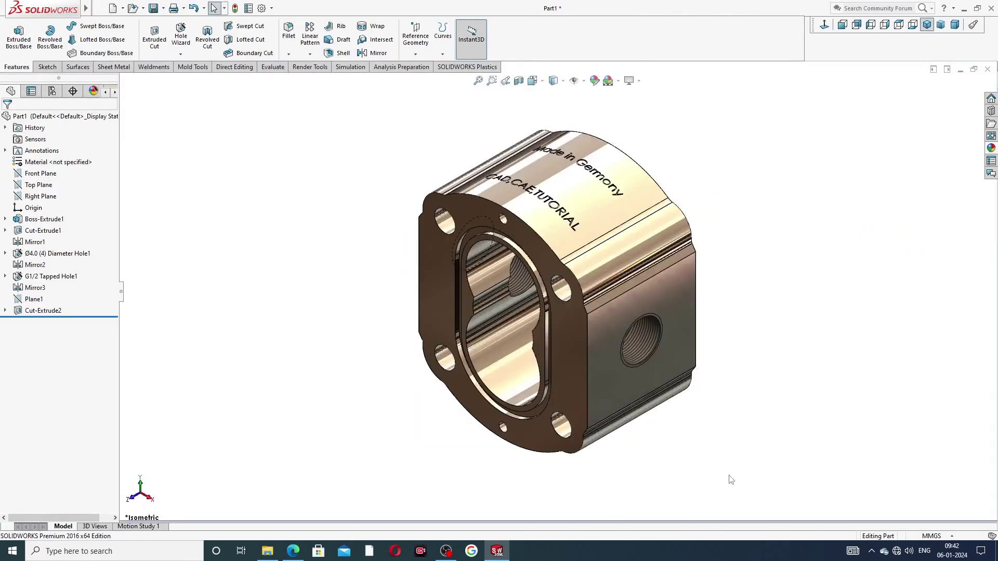
pyautogui.scroll(-3, 590, 190)
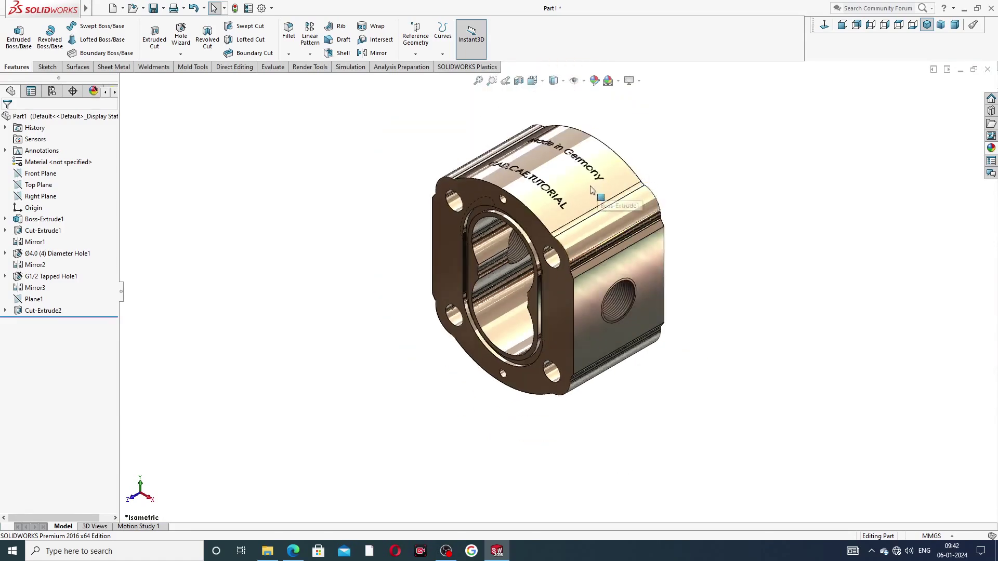
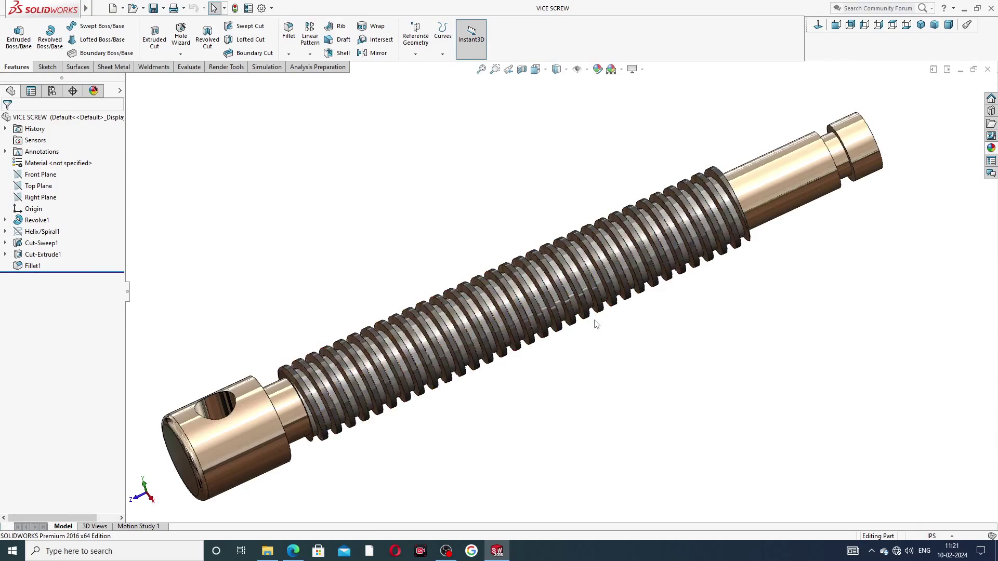
# Inspect the VICE SCREW part's helical thread, cross-drilled head and stepped end from several angles
pyautogui.scroll(3, 596, 324)
pyautogui.moveTo(571, 340); pyautogui.dragTo(535, 257, button='middle')
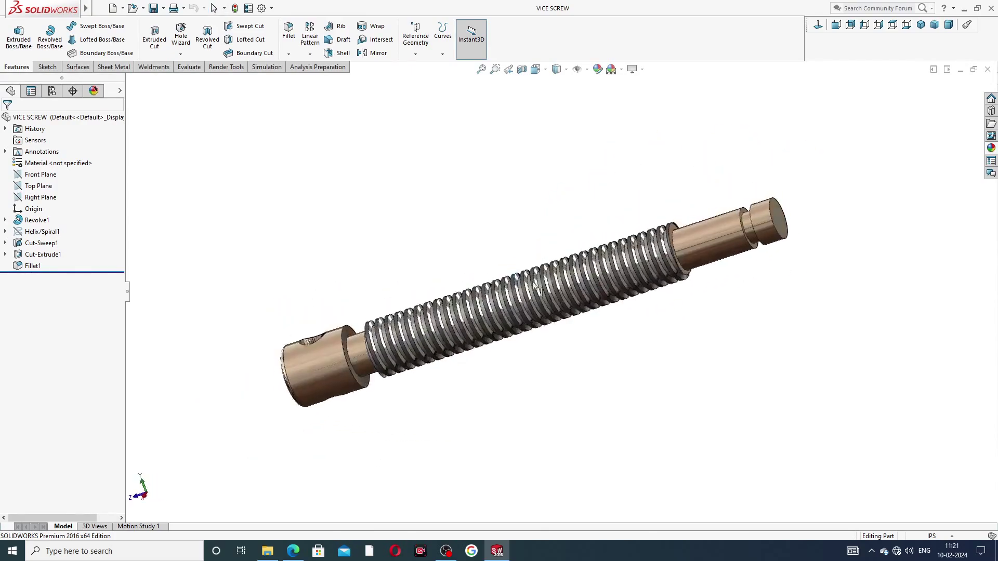
pyautogui.scroll(-2, 581, 319)
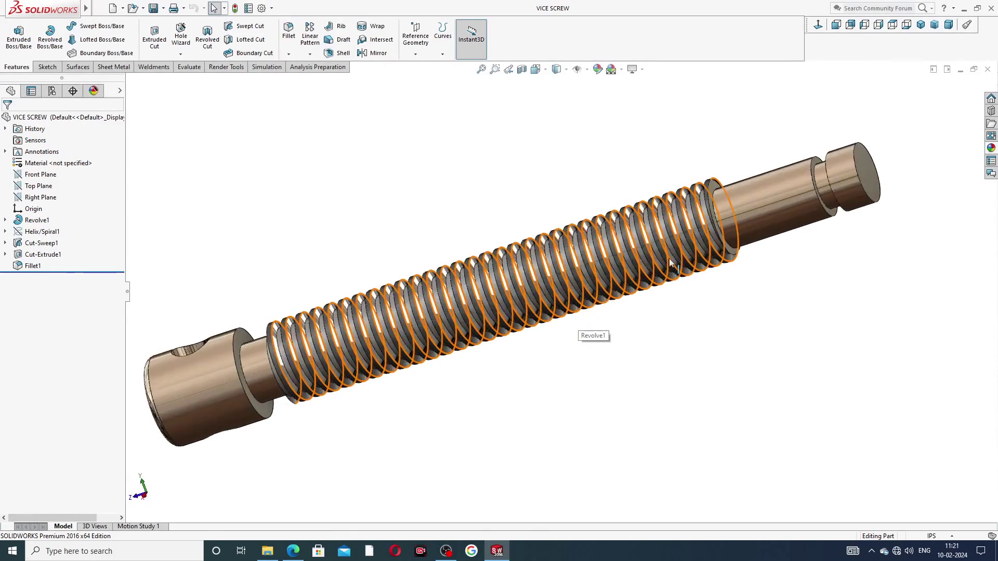
pyautogui.scroll(2, 582, 321)
pyautogui.moveTo(538, 314); pyautogui.dragTo(559, 301, button='middle')
pyautogui.scroll(-1, 559, 302)
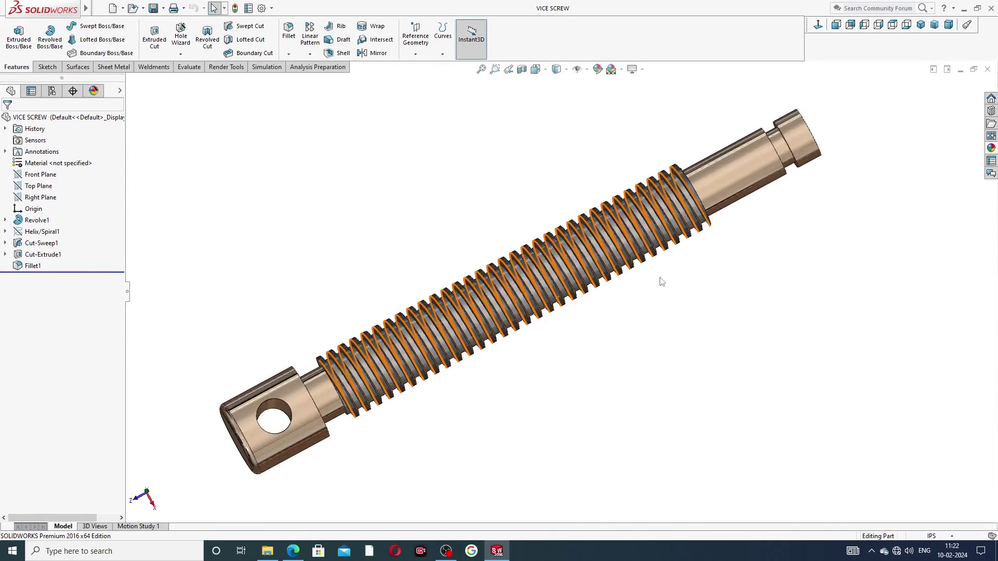
# Close the VICE SCREW part and create a new part document
pyautogui.scroll(2, 616, 309)
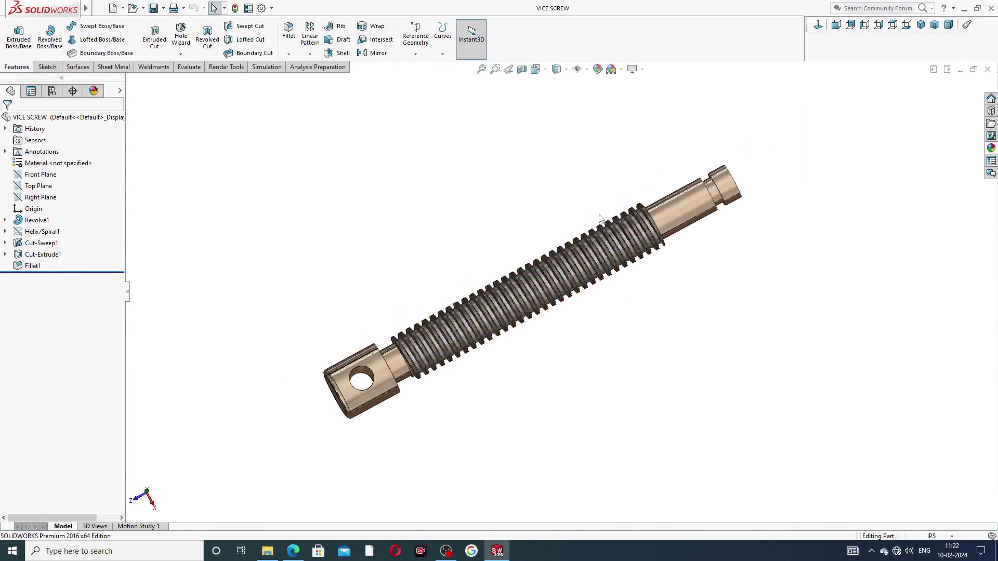
pyautogui.scroll(-1, 598, 239)
pyautogui.scroll(1, 609, 358)
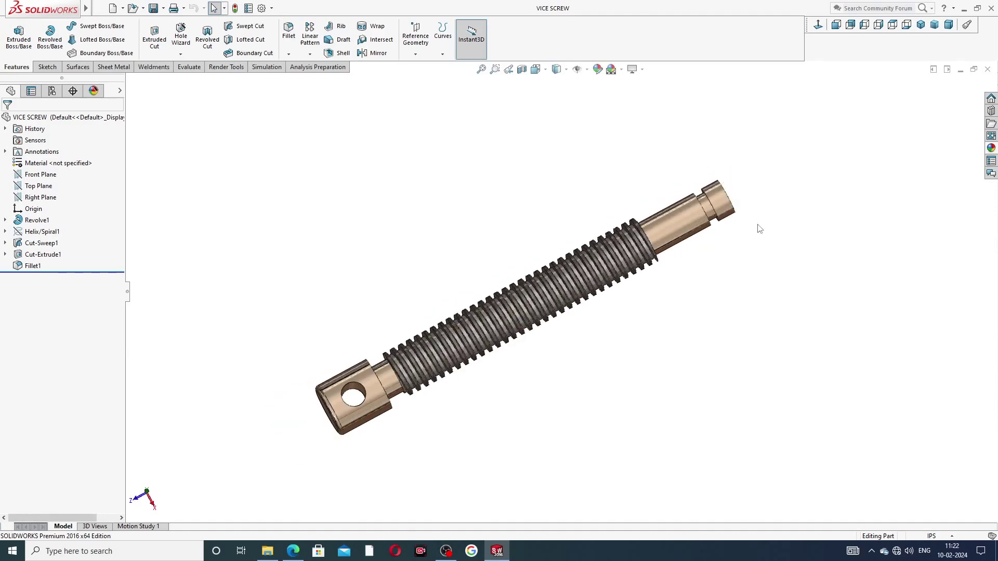
pyautogui.click(987, 69)
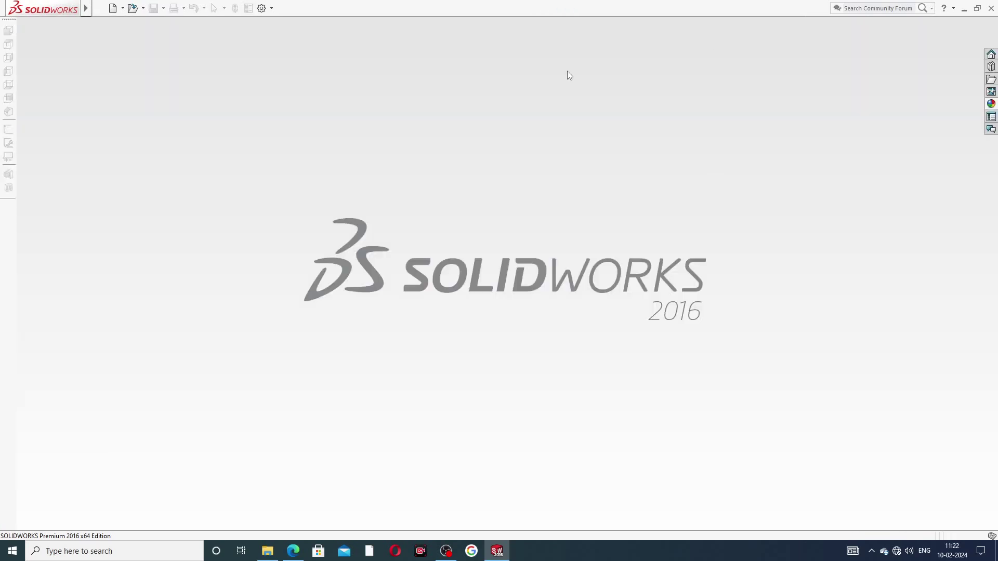
pyautogui.click(113, 8)
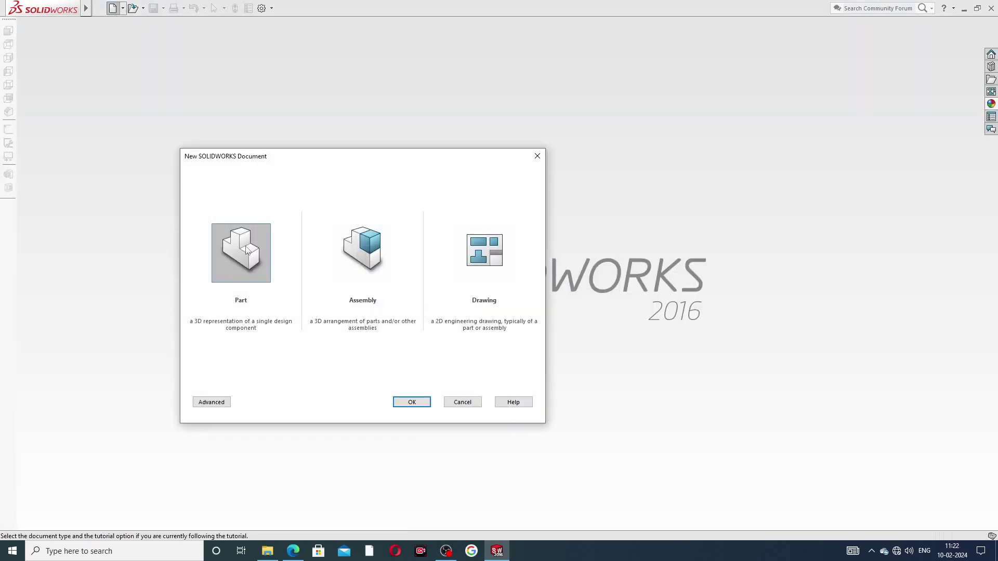
pyautogui.click(401, 397)
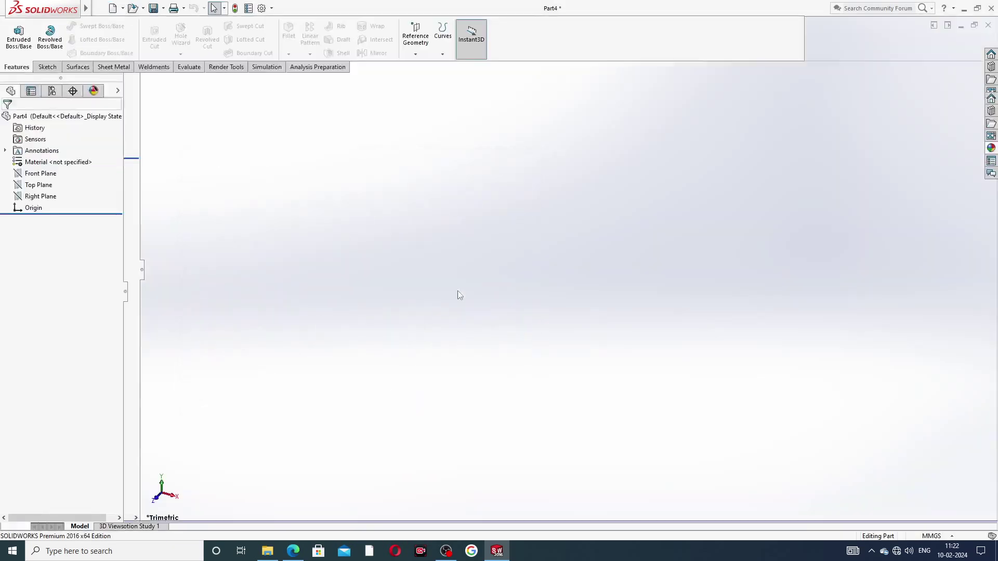
# Apply the Plain White scene and set the document units to IPS (inch, pound, second)
pyautogui.click(621, 69)
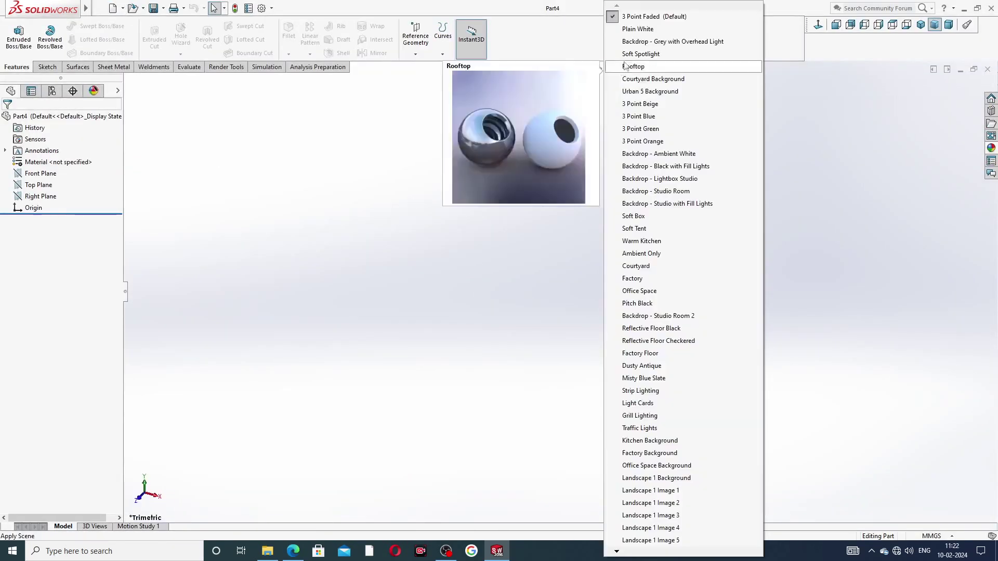
pyautogui.click(638, 29)
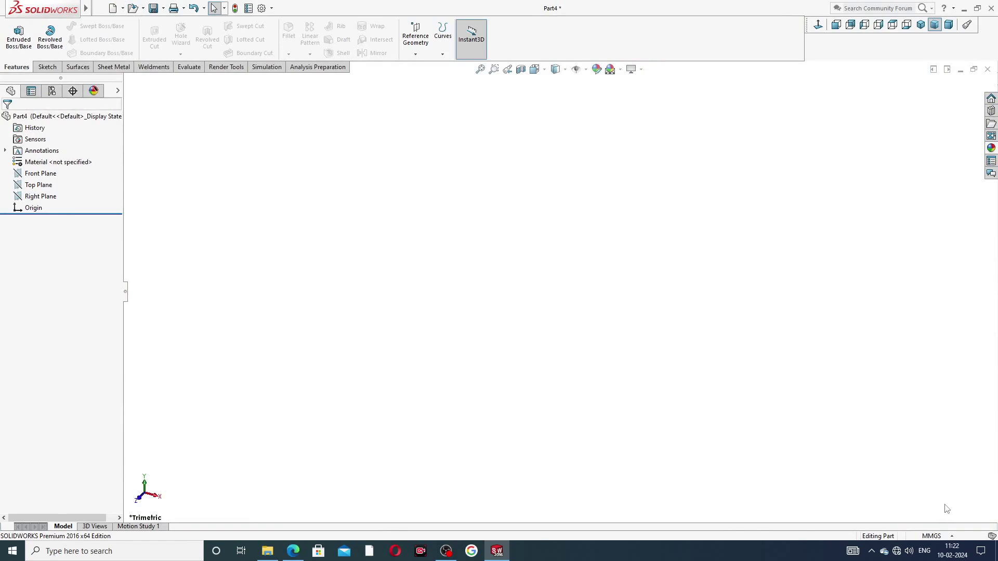
pyautogui.click(939, 536)
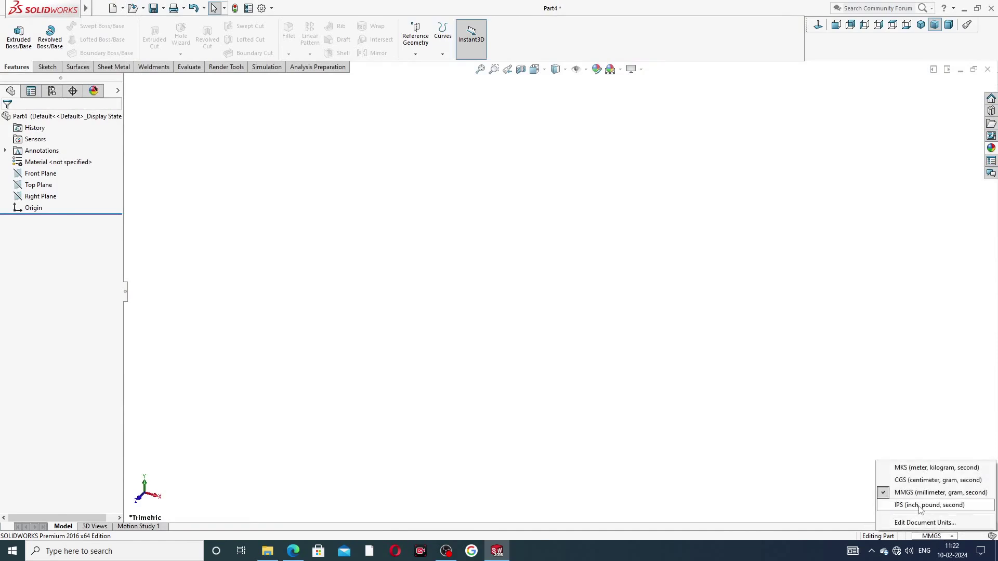
pyautogui.click(920, 509)
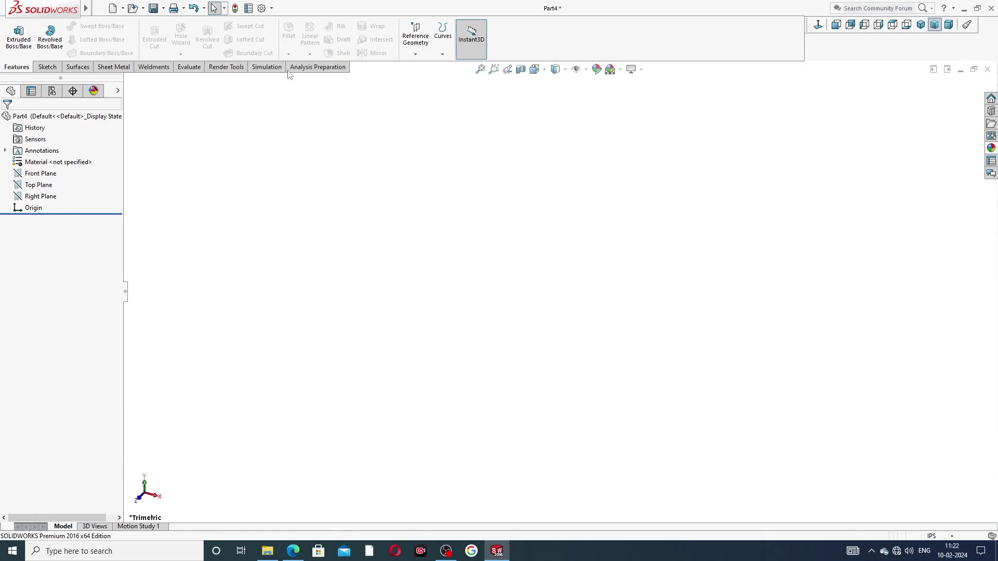
# Set the document's image quality to the highest resolution for both shaded/draft and wireframe display
pyautogui.click(263, 9)
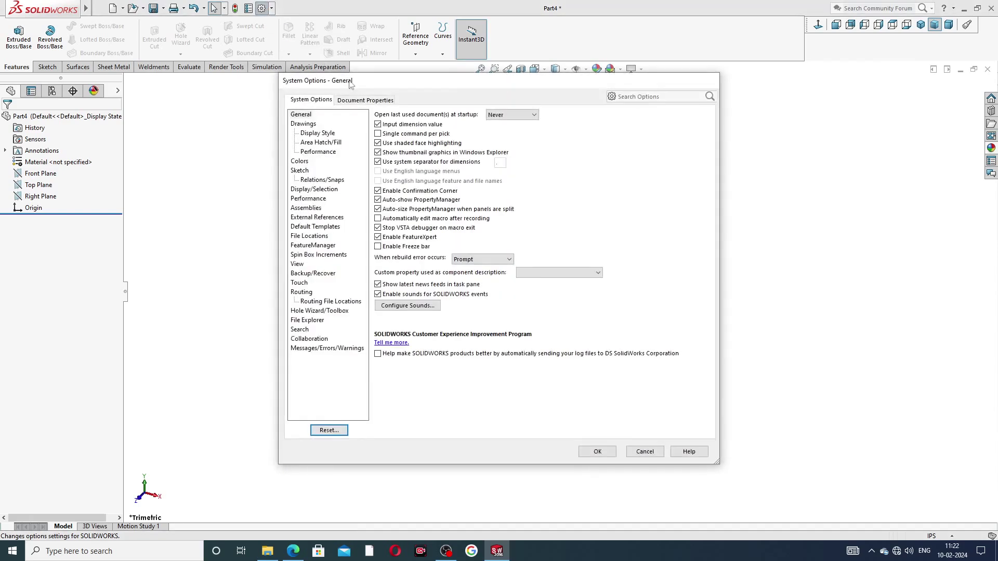
pyautogui.click(364, 101)
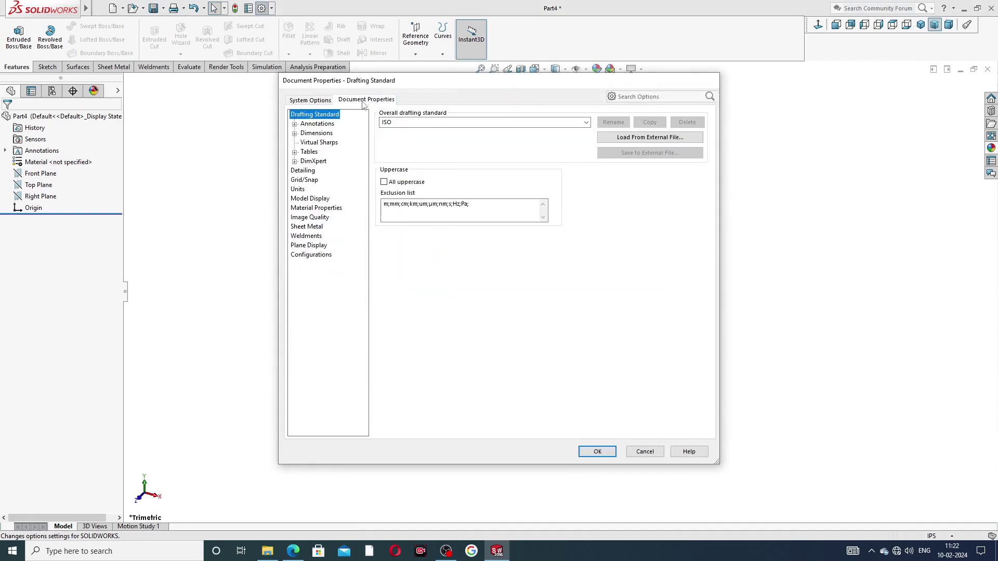
pyautogui.click(310, 217)
pyautogui.moveTo(466, 130); pyautogui.dragTo(573, 130)
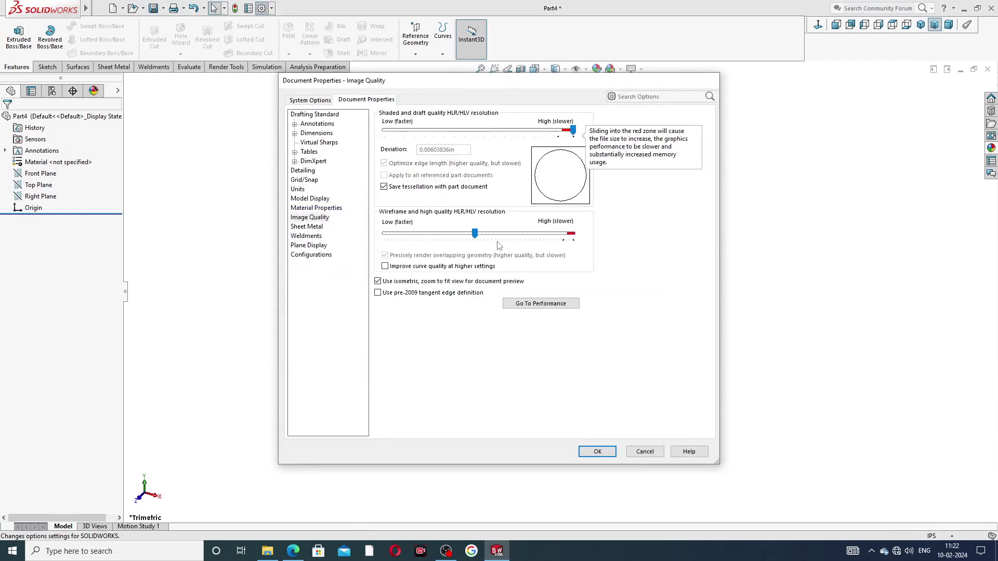
pyautogui.moveTo(474, 234); pyautogui.dragTo(610, 233)
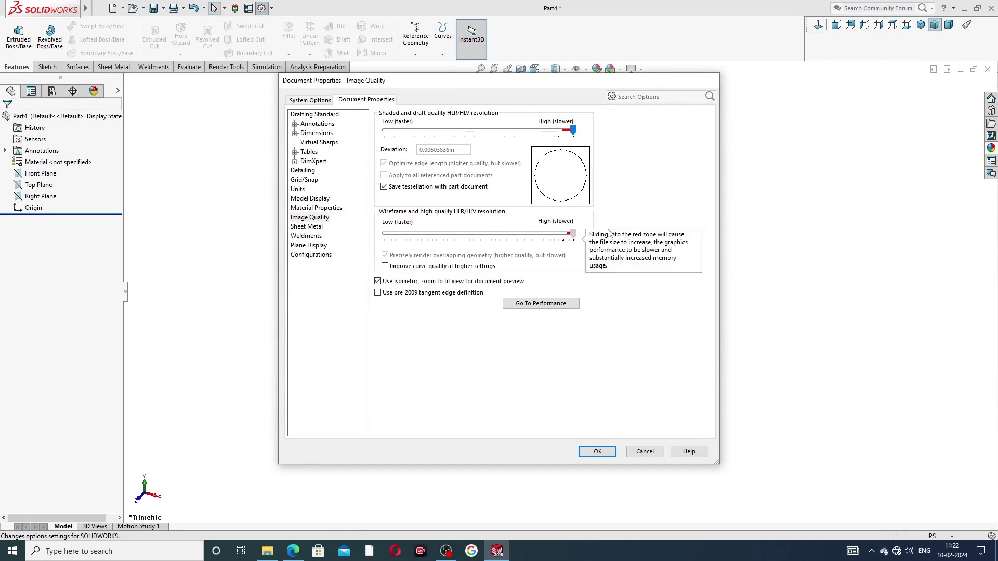
pyautogui.click(595, 451)
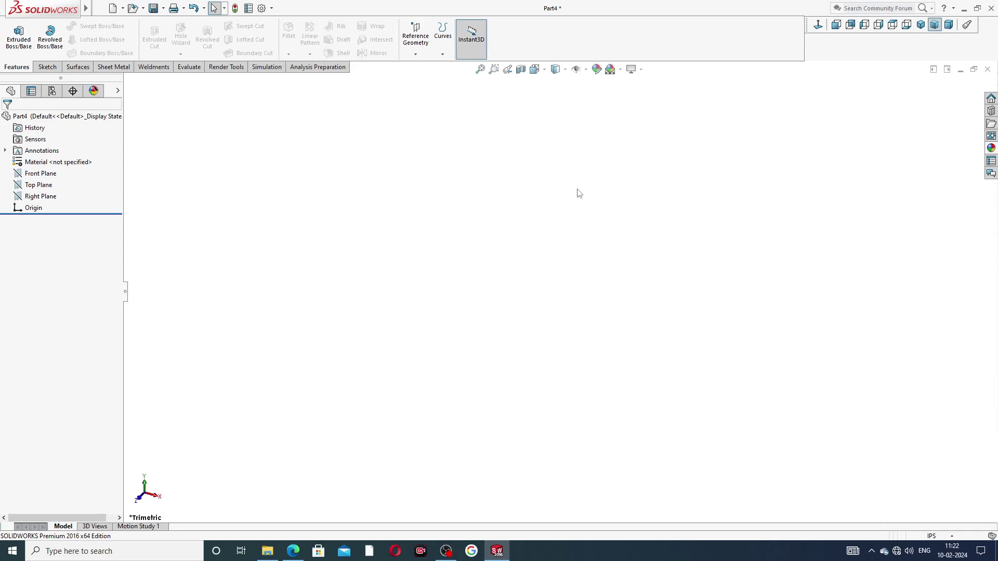
# Consult the PART-09 VICE SCREW drawing PDF in Edge, return to SOLIDWORKS and start a sketch on the Right Plane
pyautogui.click(293, 551)
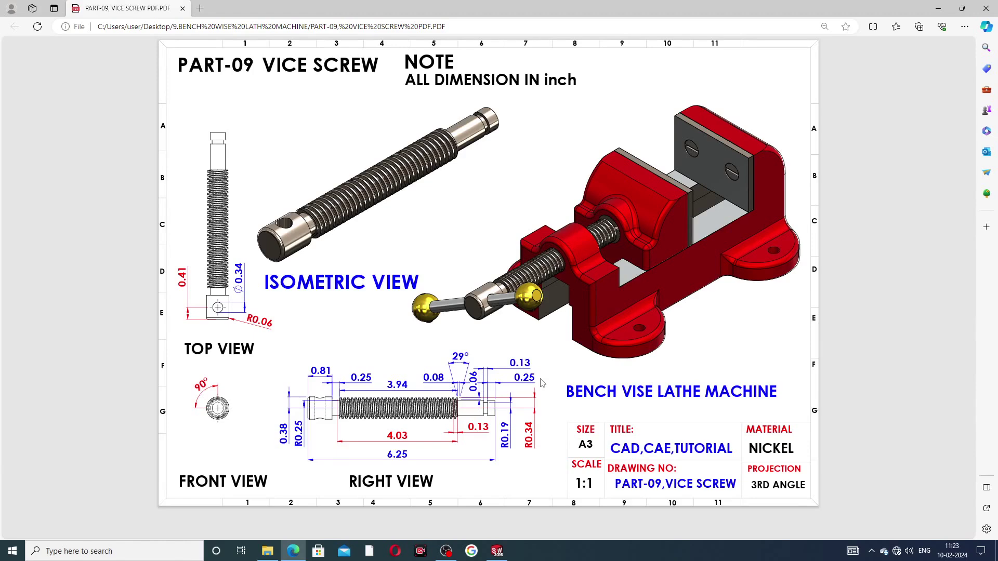
pyautogui.click(496, 551)
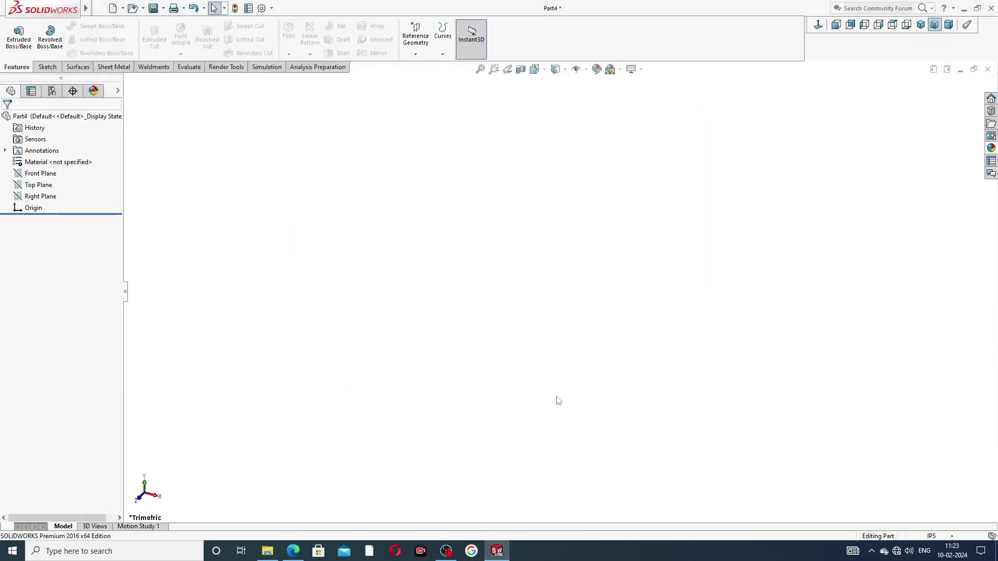
pyautogui.click(44, 197)
pyautogui.click(52, 184)
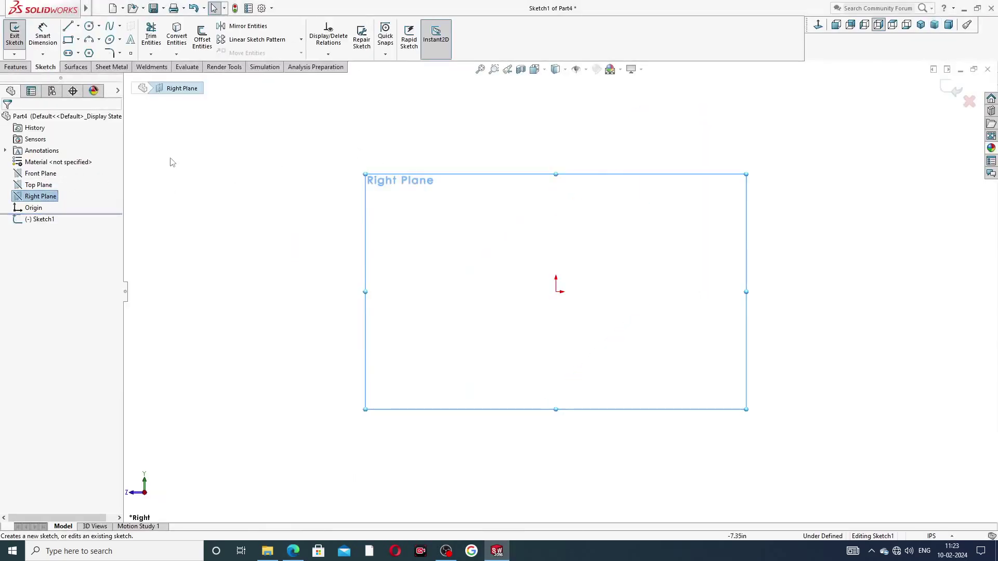
# Sketch a horizontal base line ending at the origin, and the screw head outline about 1.47 in high and 0.78 in long with a step down
pyautogui.click(68, 27)
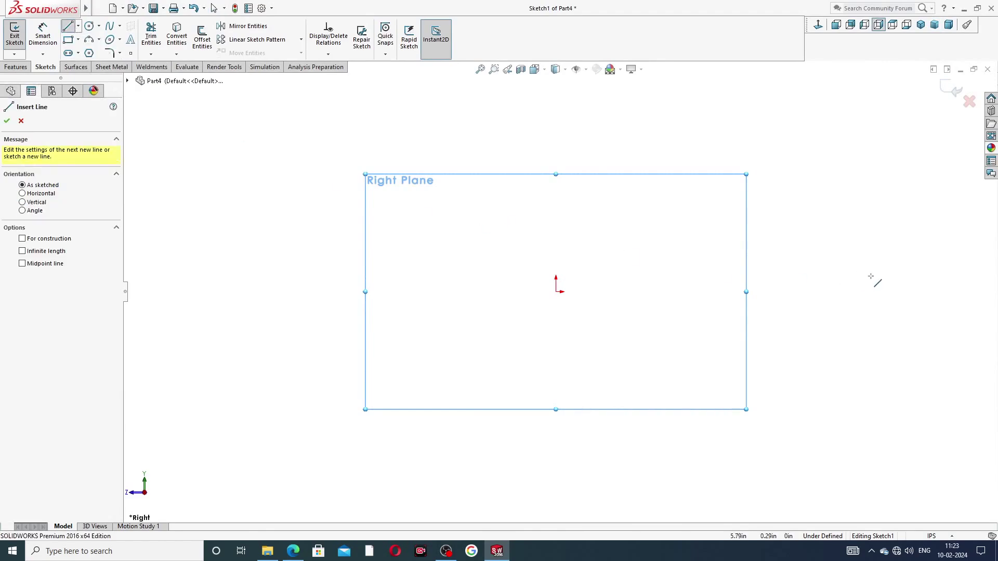
pyautogui.click(893, 292)
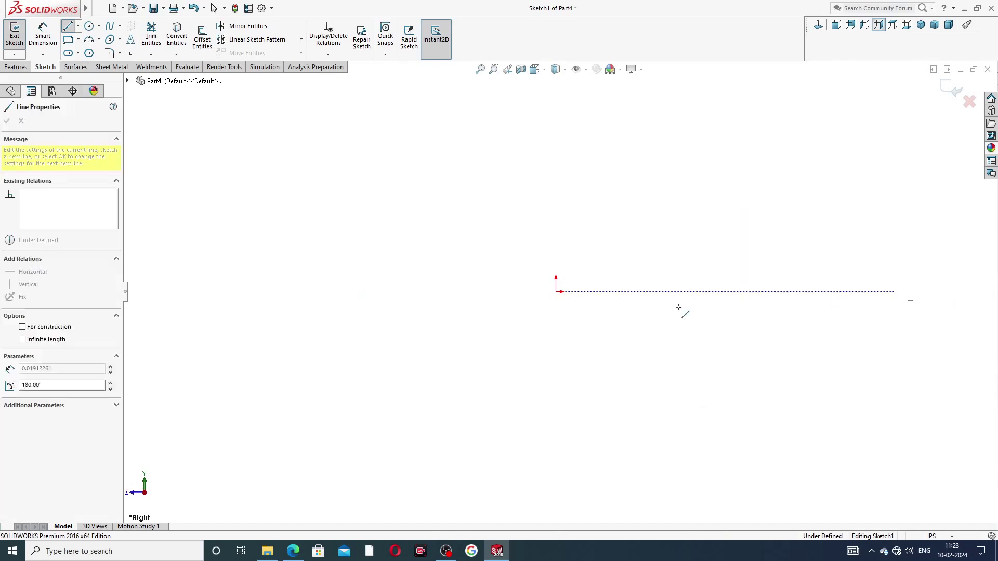
pyautogui.click(555, 291)
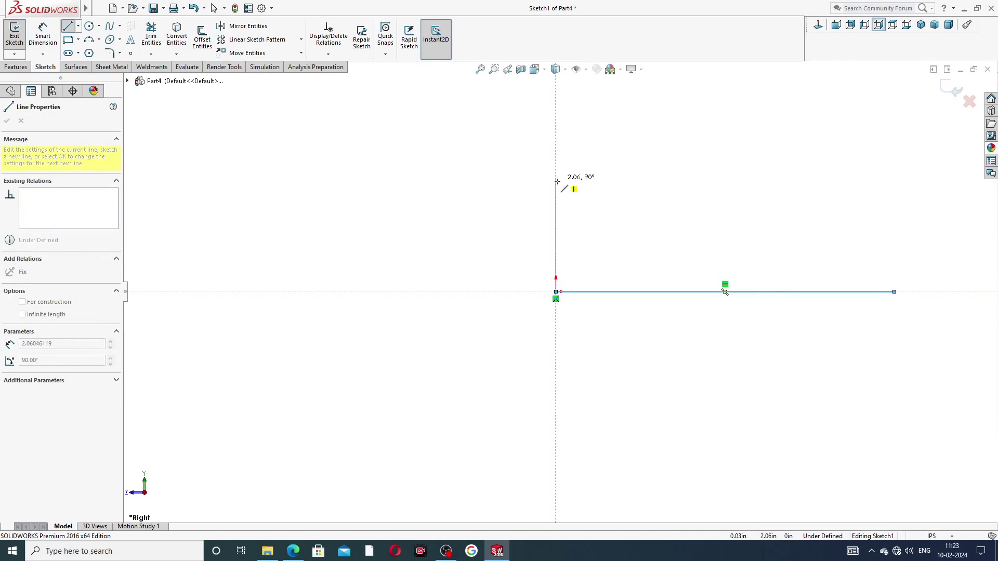
pyautogui.click(556, 212)
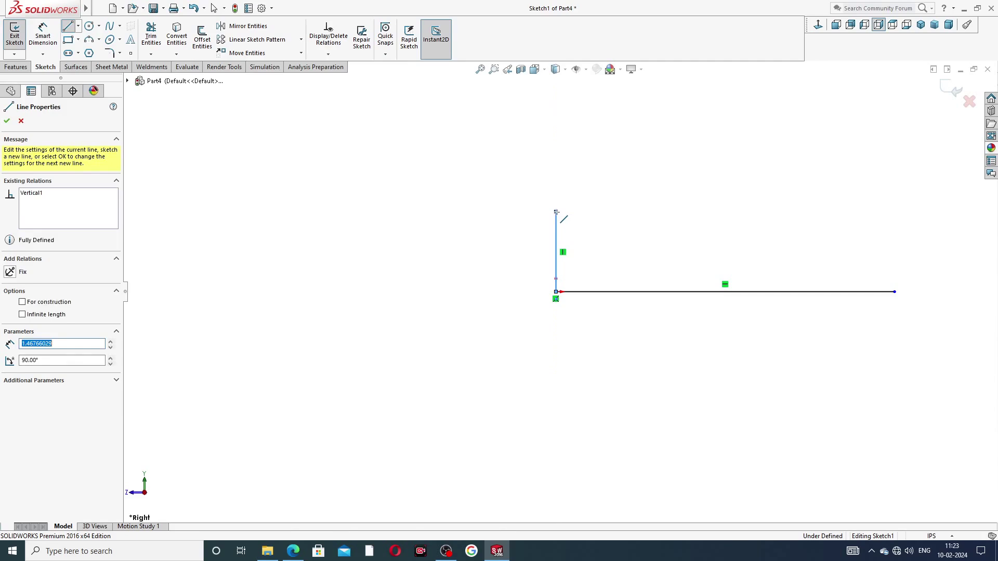
pyautogui.click(598, 212)
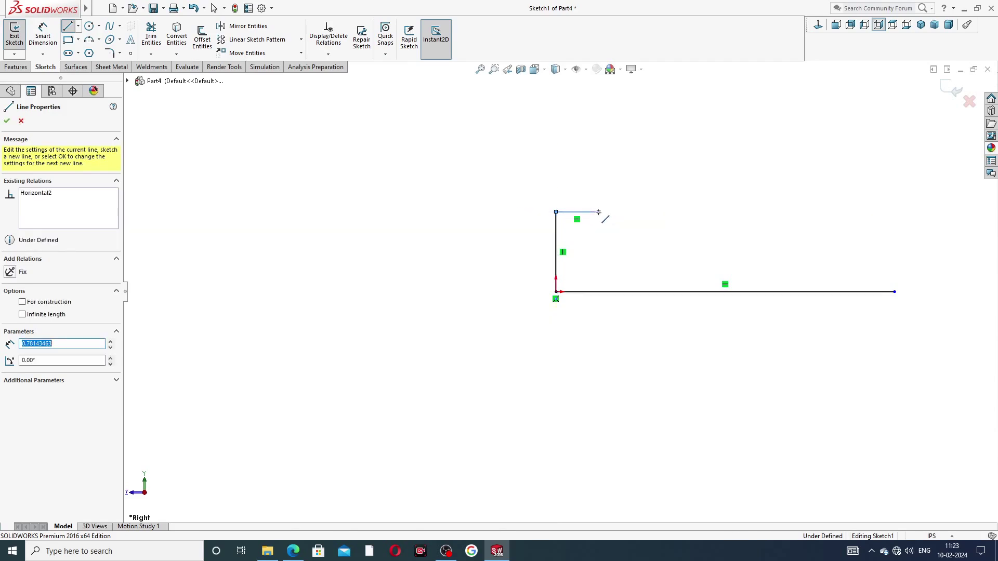
pyautogui.click(598, 232)
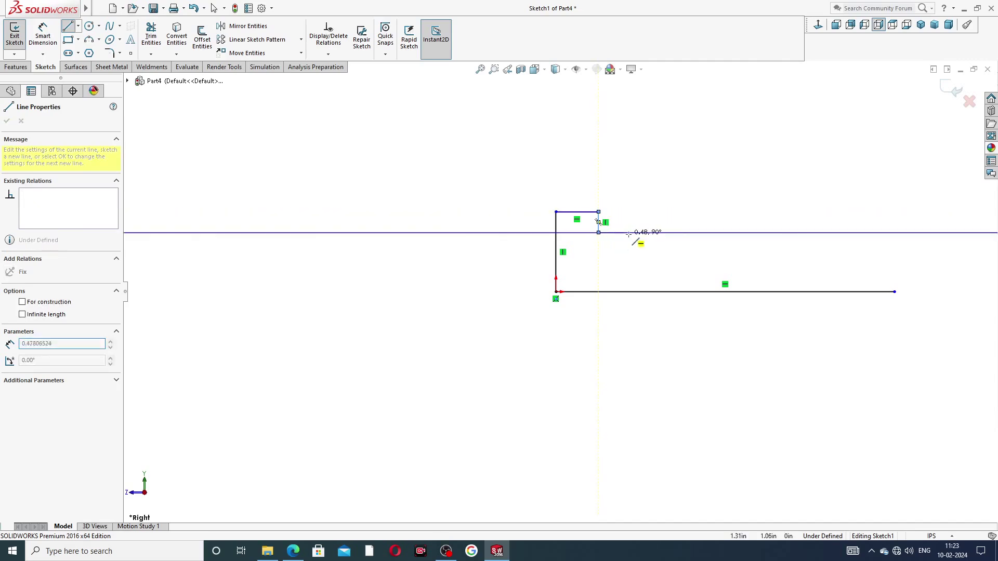
# Continue the profile with a recessed neck and a raised section about 1.35 in long, ending in a short step down
pyautogui.click(645, 233)
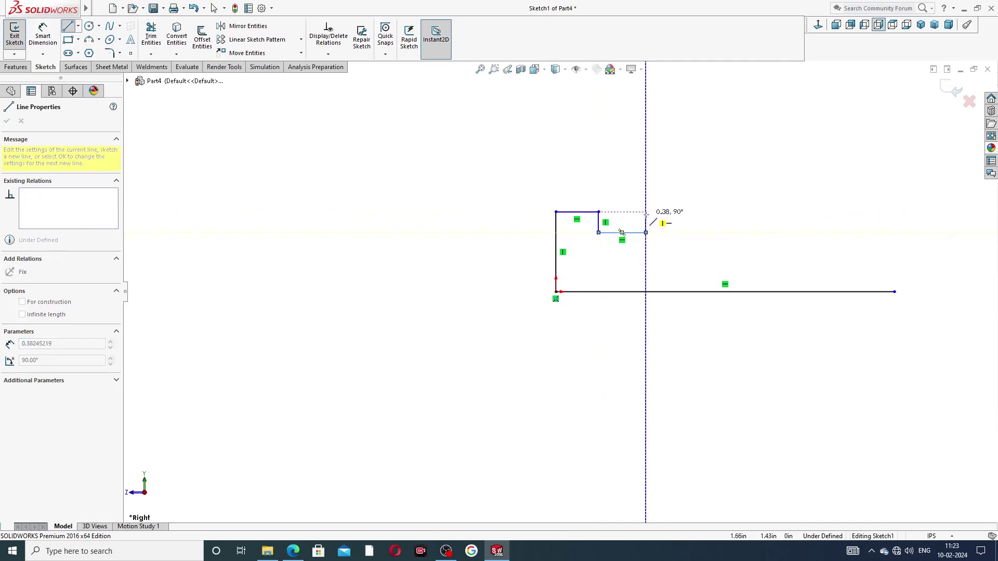
pyautogui.click(645, 217)
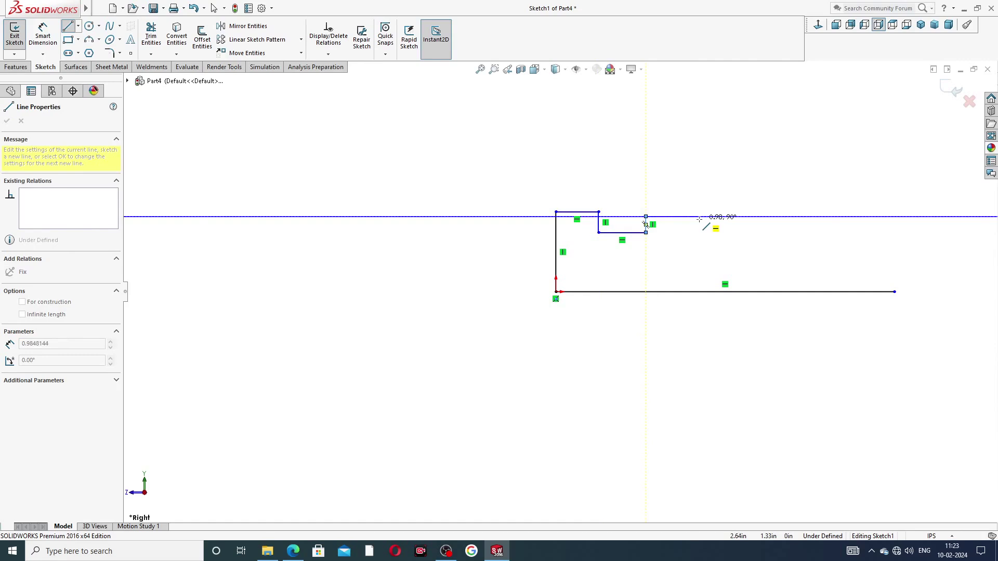
pyautogui.doubleClick(719, 217)
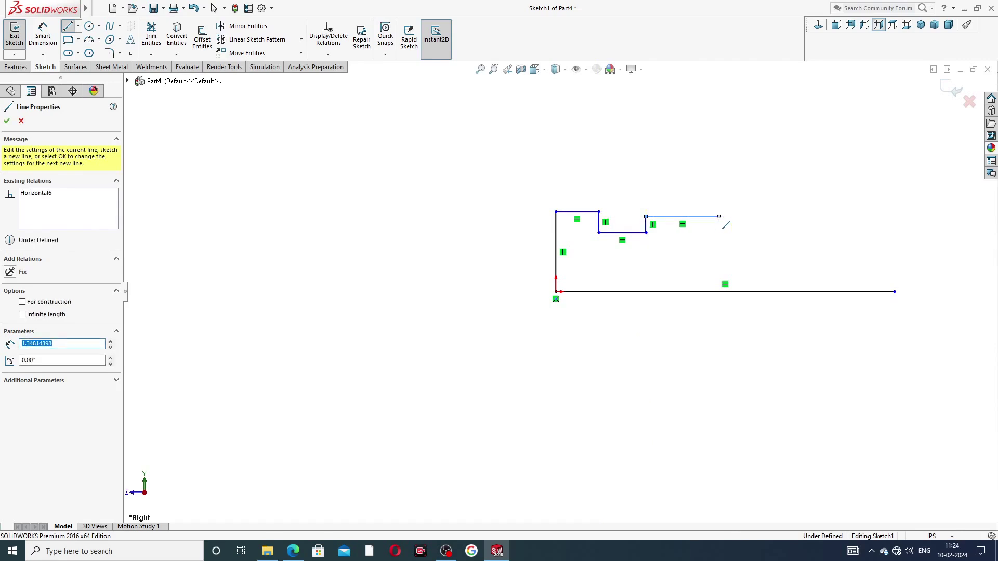
pyautogui.click(719, 217)
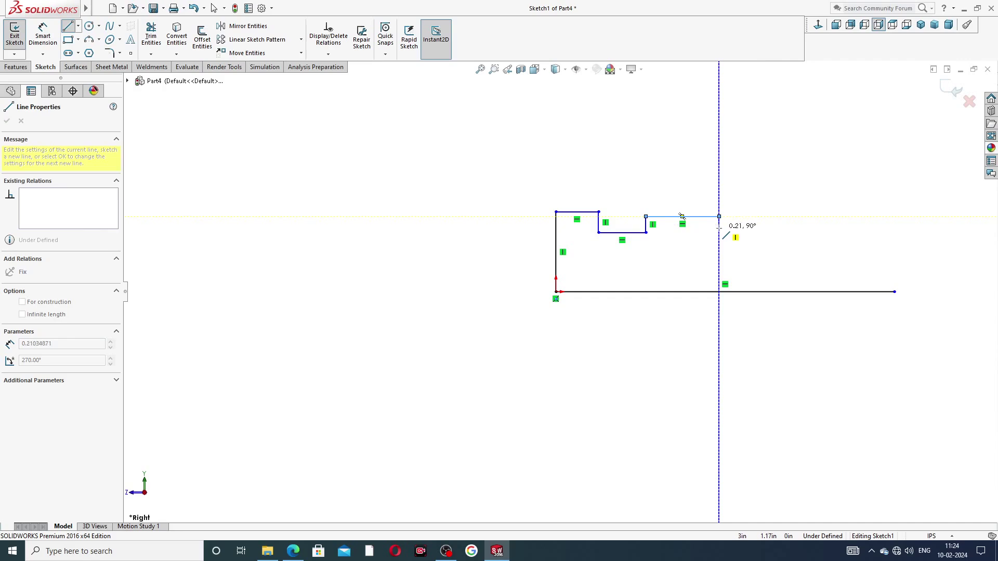
pyautogui.doubleClick(719, 232)
pyautogui.click(719, 228)
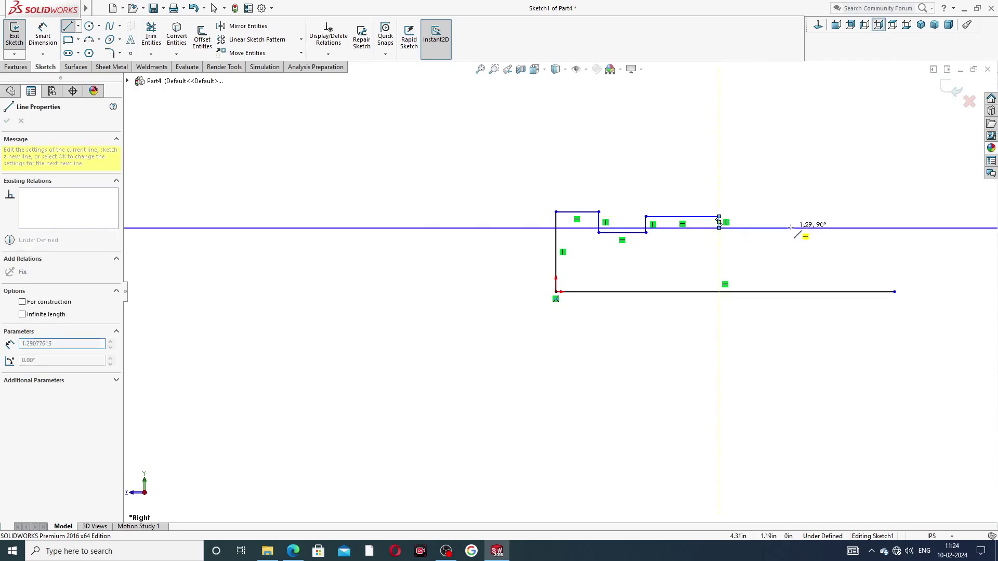
# Complete the stepped profile with a lower shaft section, a groove and an end collar, closing it at the base line's free end
pyautogui.click(799, 228)
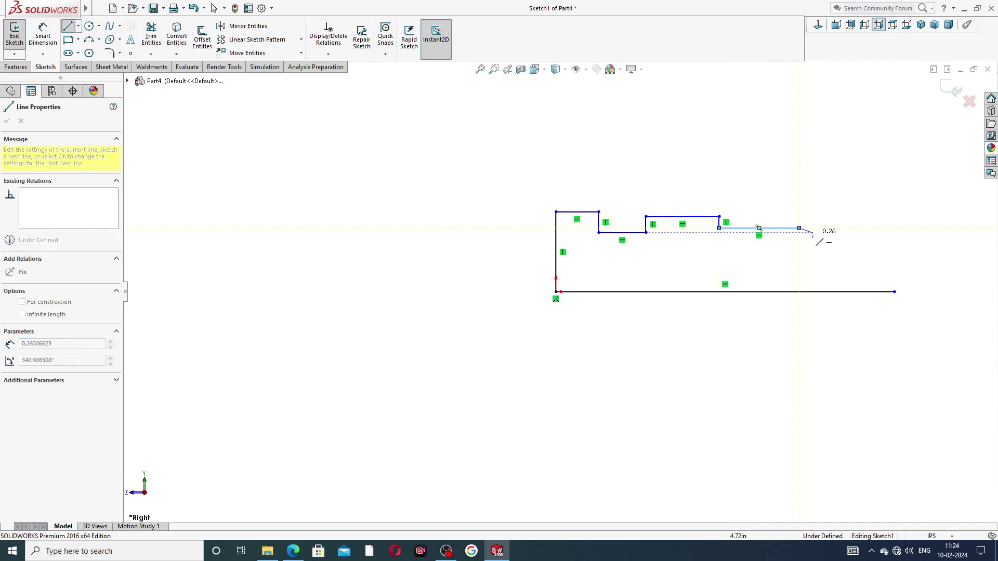
pyautogui.doubleClick(799, 238)
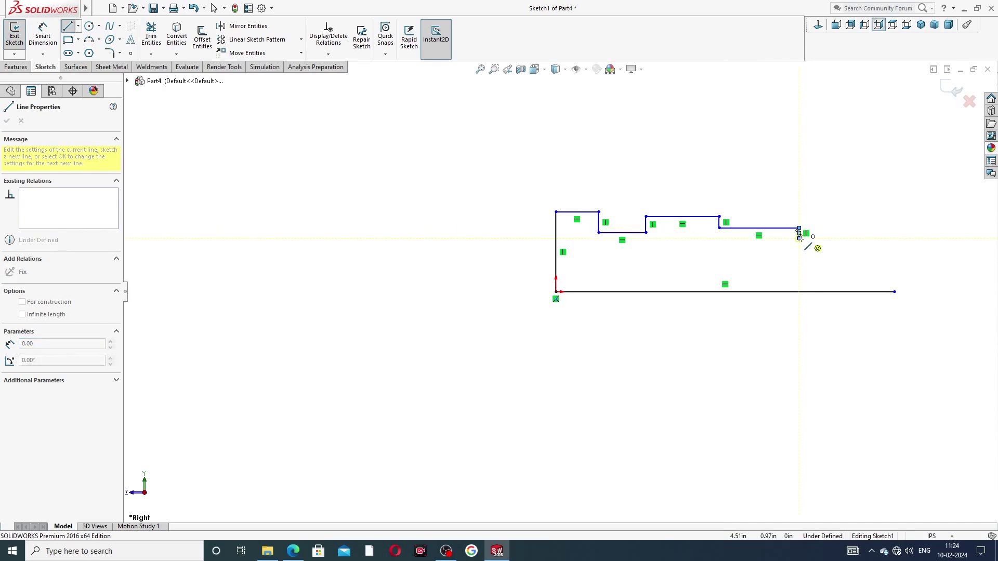
pyautogui.click(800, 238)
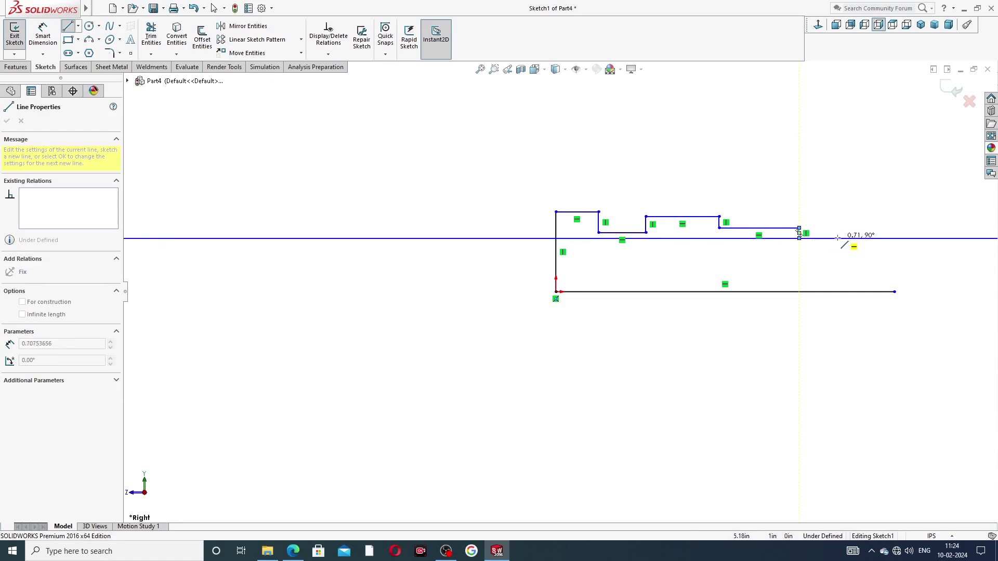
pyautogui.click(839, 238)
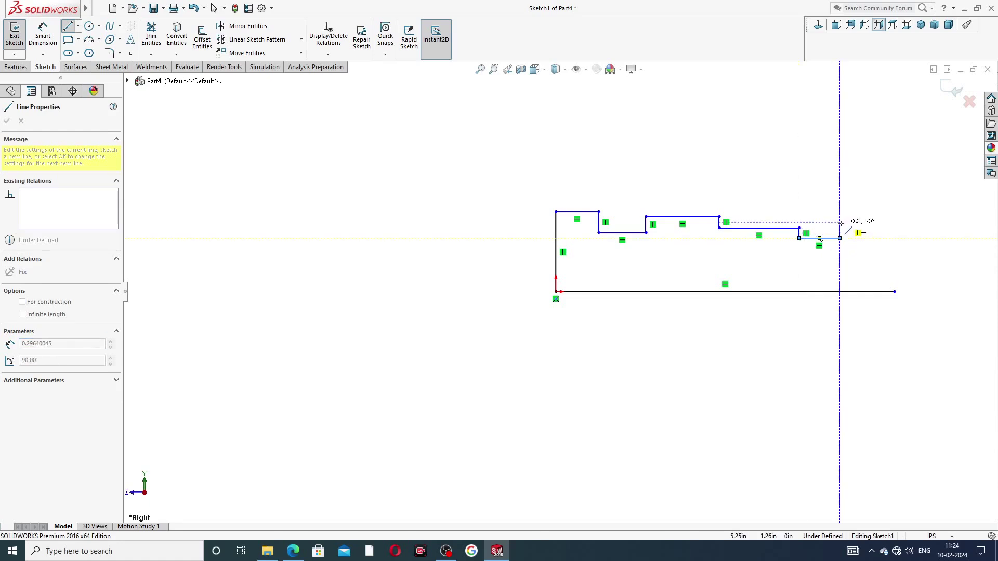
pyautogui.click(839, 227)
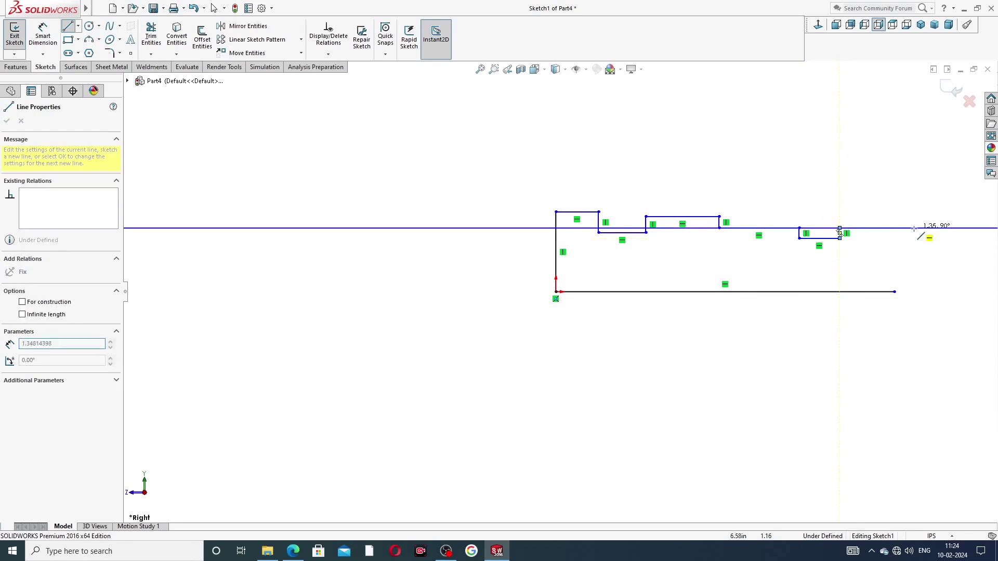
pyautogui.click(895, 228)
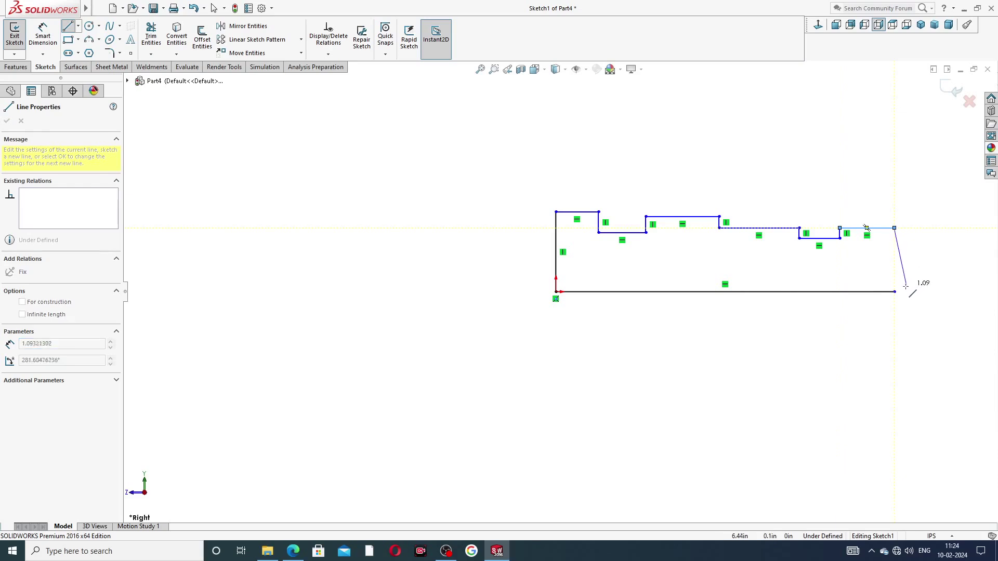
pyautogui.click(894, 292)
pyautogui.rightClick(918, 281)
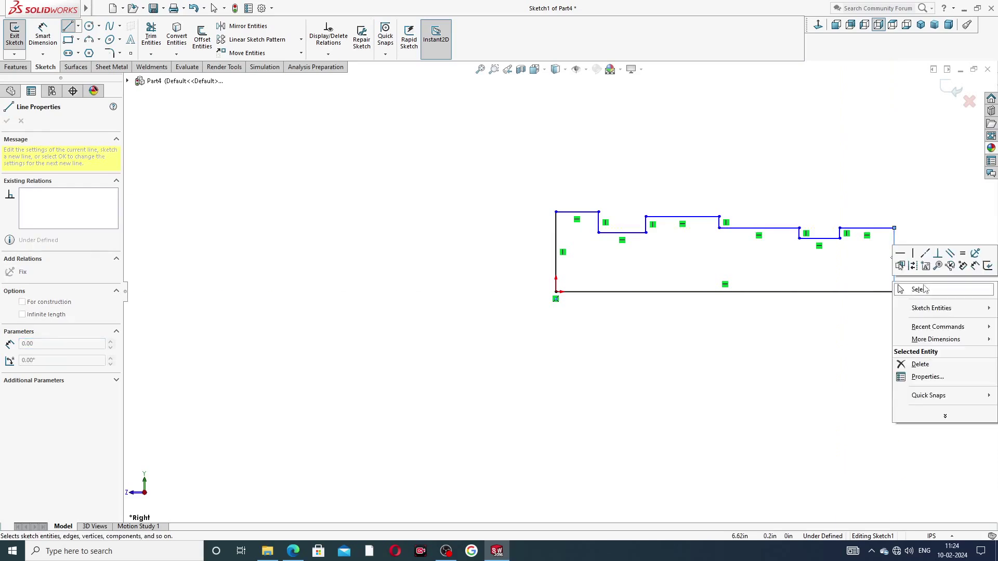
# Finish the line chain, lower the head's top edge to about 1.31 in above the base line and deepen the neck recess
pyautogui.click(918, 288)
pyautogui.scroll(-3, 878, 260)
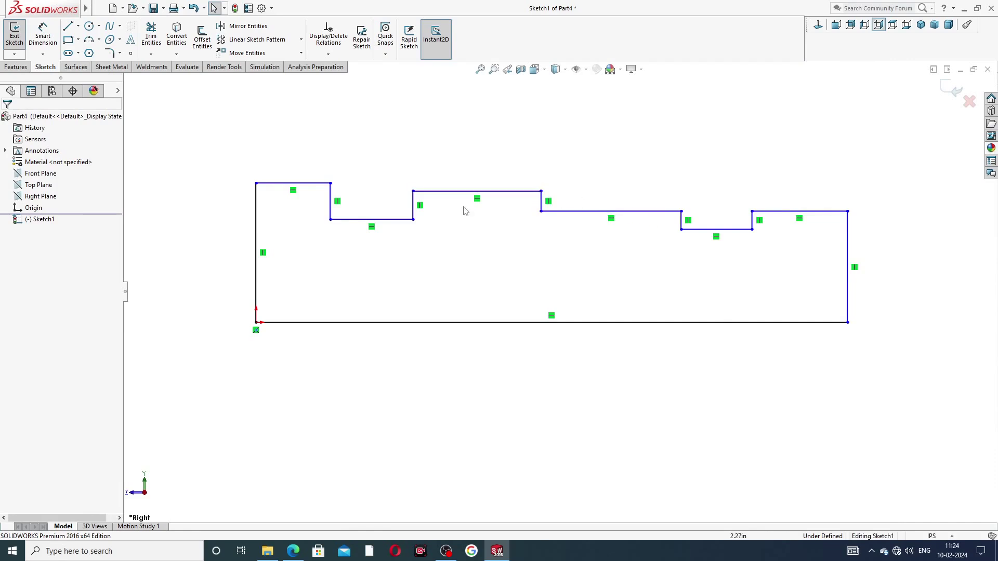
pyautogui.scroll(3, 629, 288)
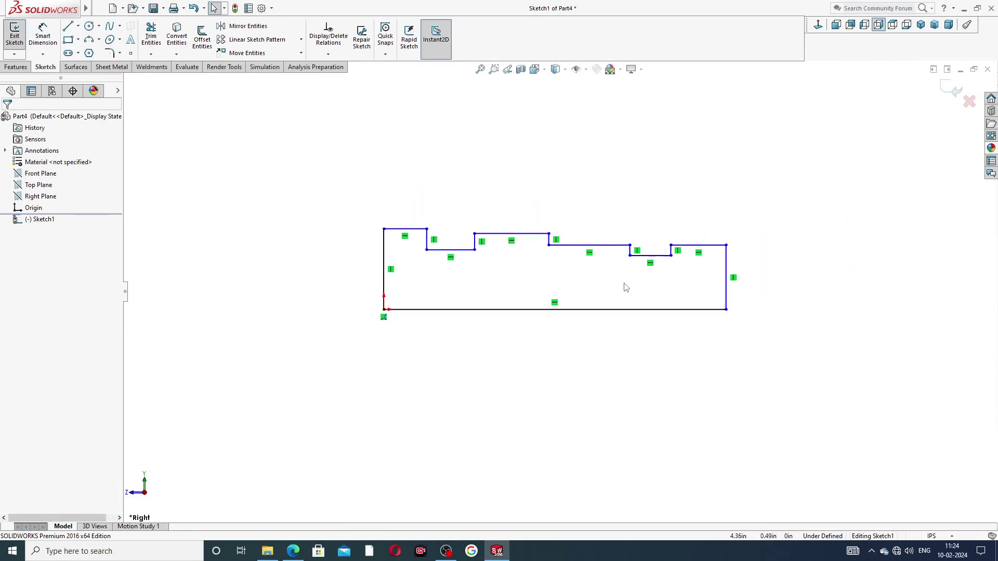
pyautogui.scroll(-3, 517, 307)
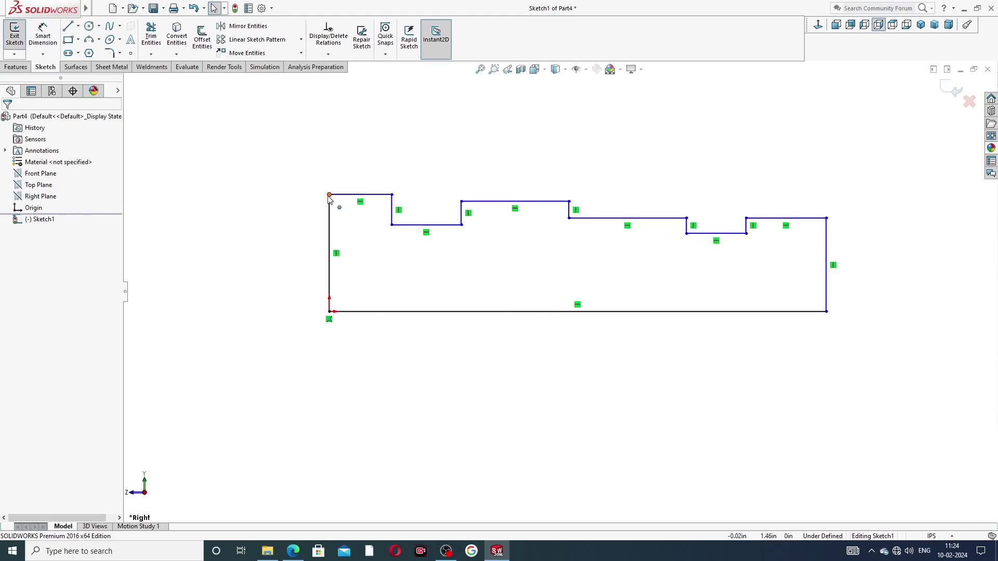
pyautogui.moveTo(328, 196)
pyautogui.mouseDown()
pyautogui.moveTo(329, 219)
pyautogui.moveTo(330, 207)
pyautogui.mouseUp()
pyautogui.moveTo(410, 225); pyautogui.dragTo(412, 260)
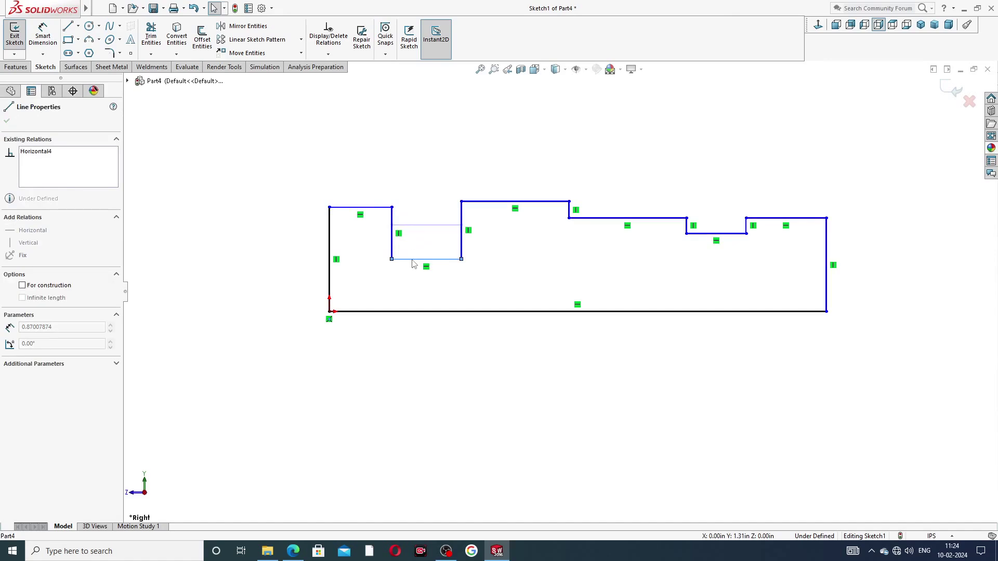
pyautogui.click(497, 264)
# Reposition the raised middle section's top edge slightly above the head and make the neck recess shallower
pyautogui.moveTo(503, 203); pyautogui.dragTo(509, 222)
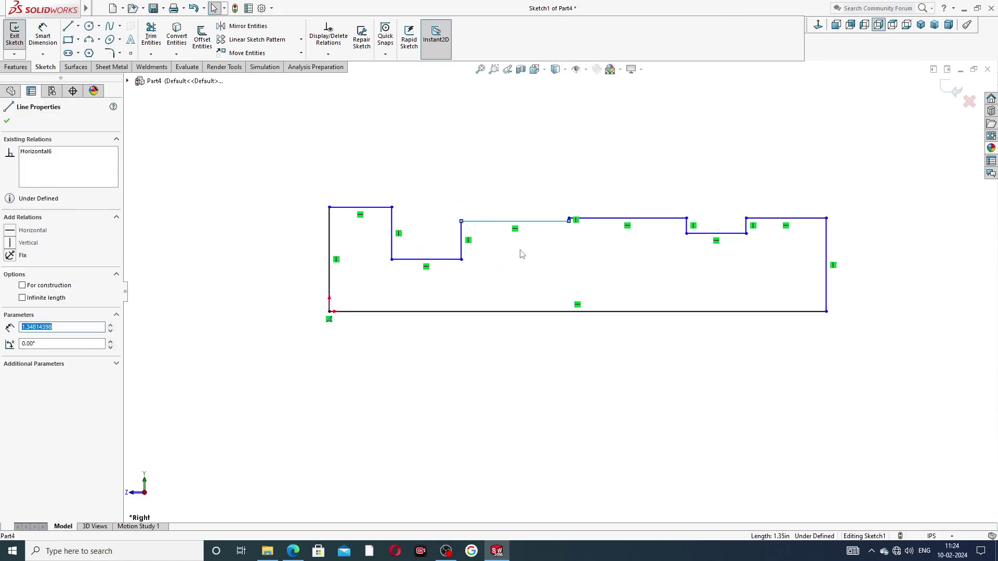
pyautogui.click(522, 252)
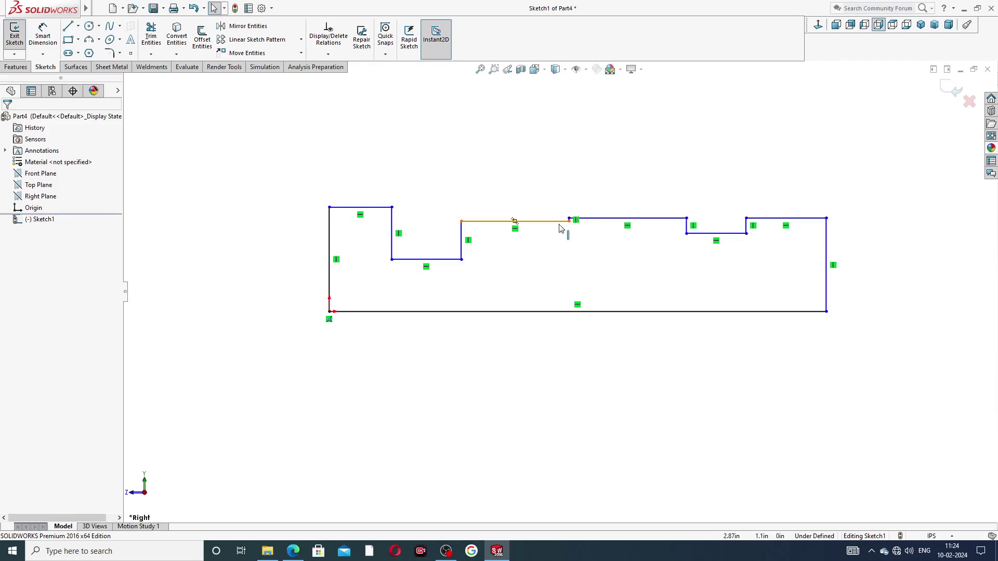
pyautogui.click(537, 221)
pyautogui.moveTo(538, 221); pyautogui.dragTo(538, 205)
pyautogui.click(553, 249)
pyautogui.moveTo(441, 258); pyautogui.dragTo(446, 244)
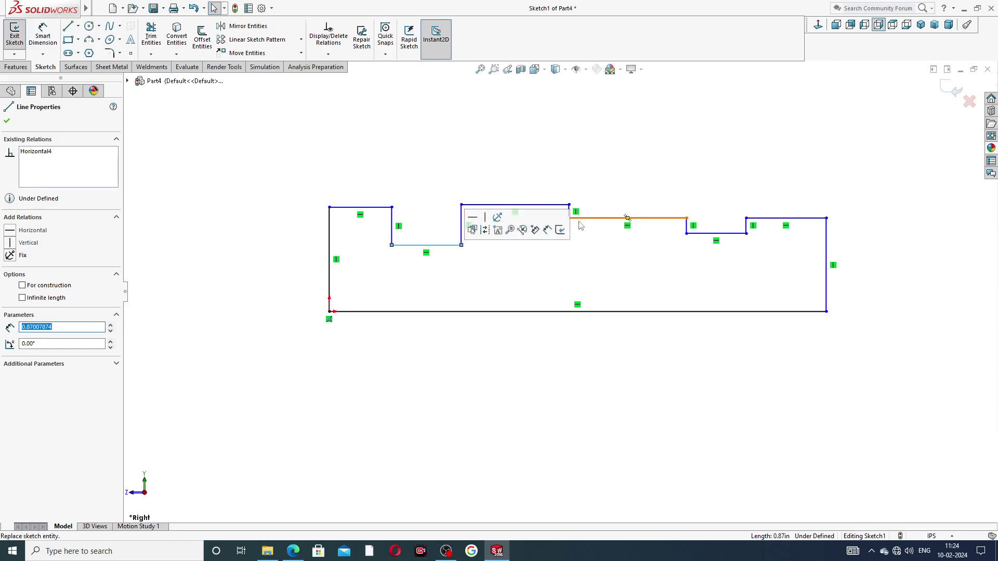
pyautogui.press('Escape')
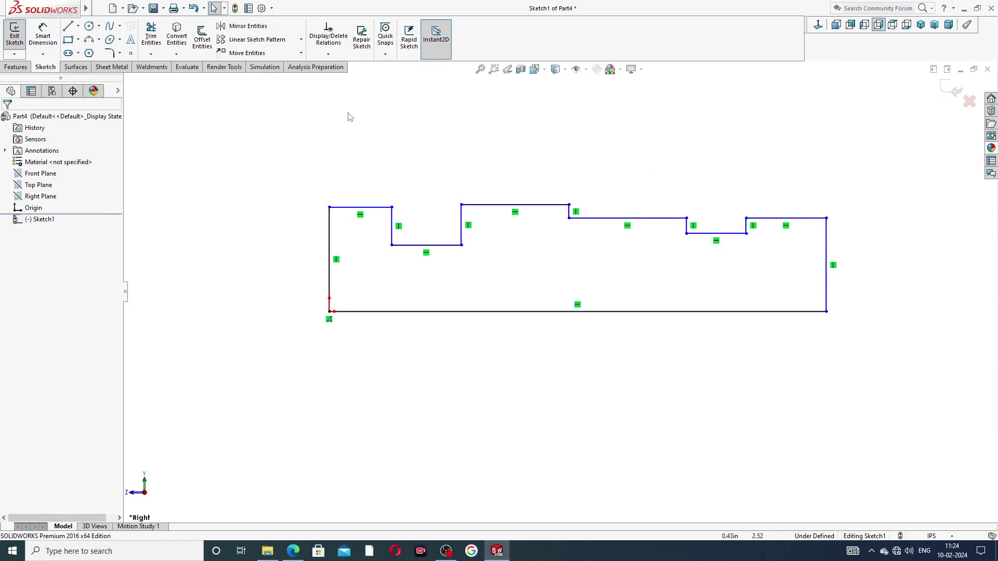
# Dimension the profile's overall length between its two vertical end lines as 6.25 in
pyautogui.click(41, 39)
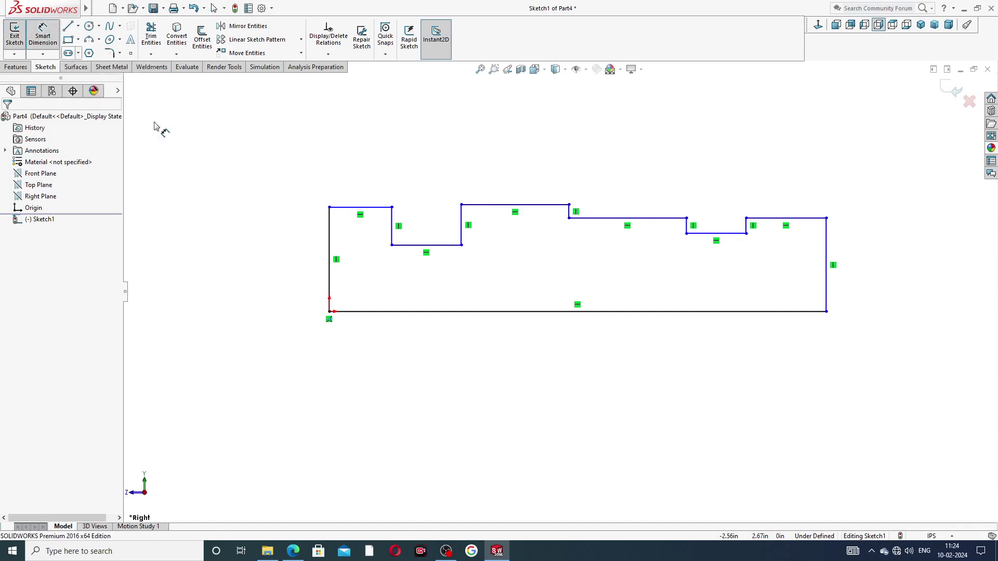
pyautogui.click(329, 244)
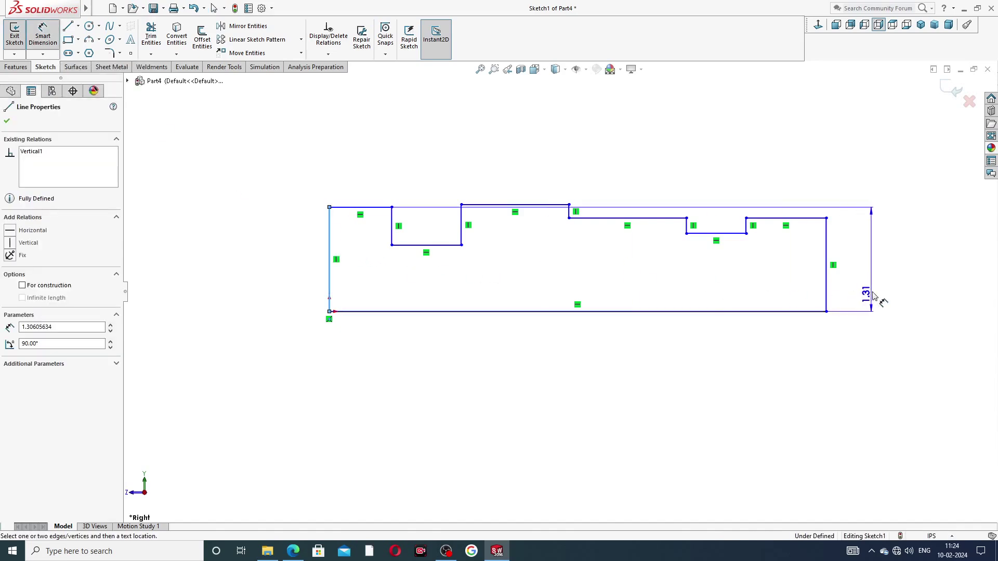
pyautogui.click(826, 264)
pyautogui.click(624, 370)
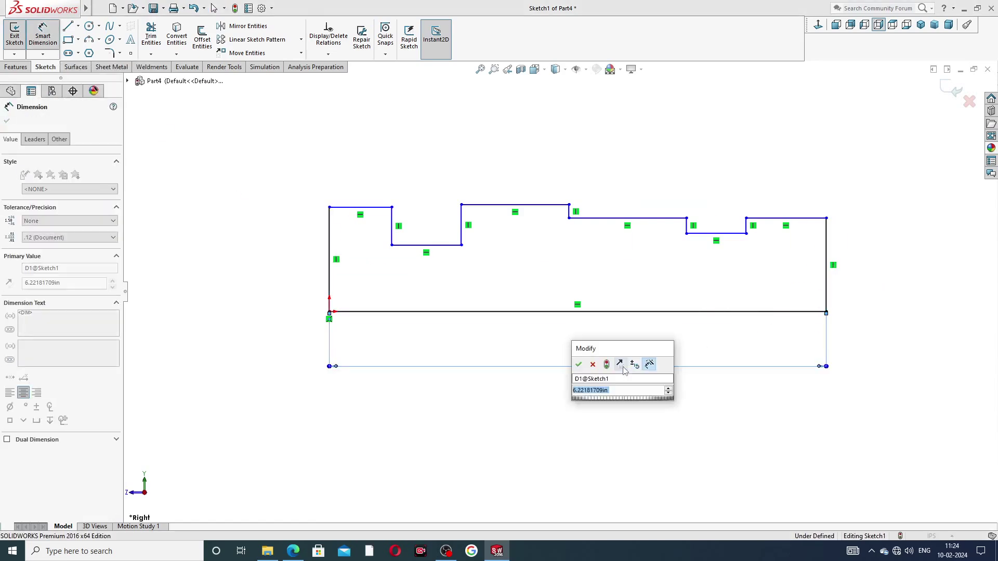
pyautogui.write('6.')
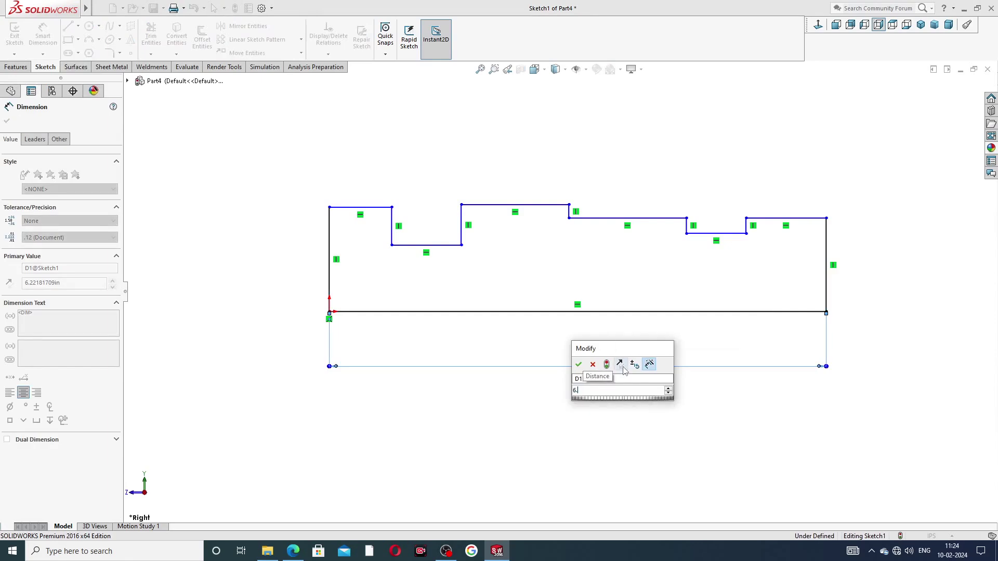
pyautogui.write('25')
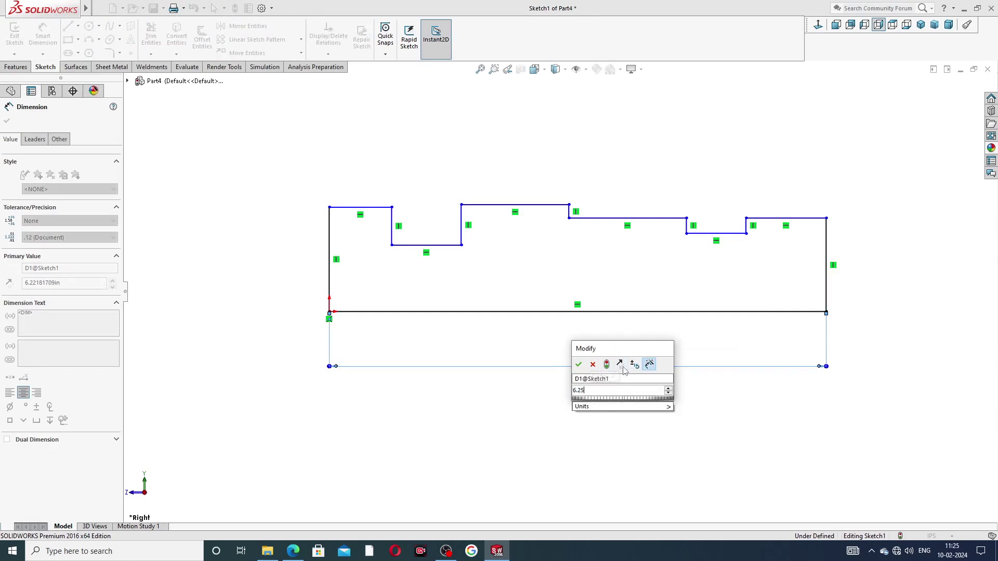
pyautogui.press('Return')
pyautogui.click(628, 410)
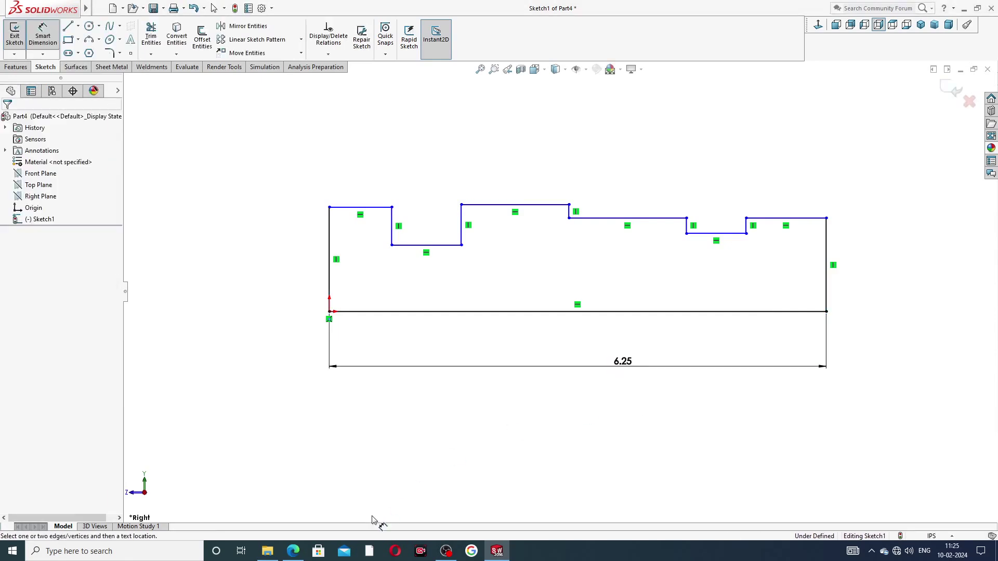
# Check the head radius in the vice screw PDF drawing and dimension the head's vertical end line as 0.38 in
pyautogui.click(293, 551)
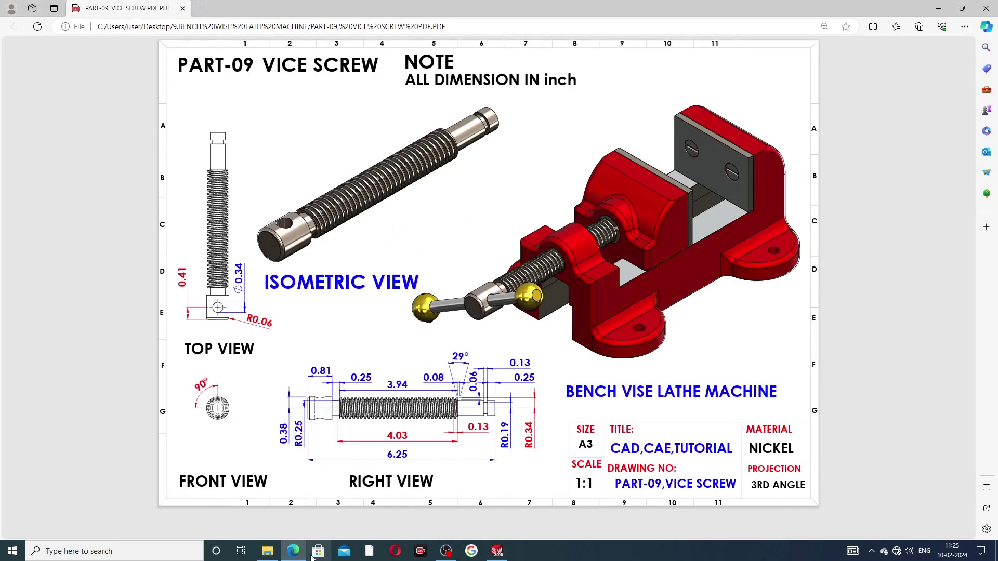
pyautogui.click(293, 551)
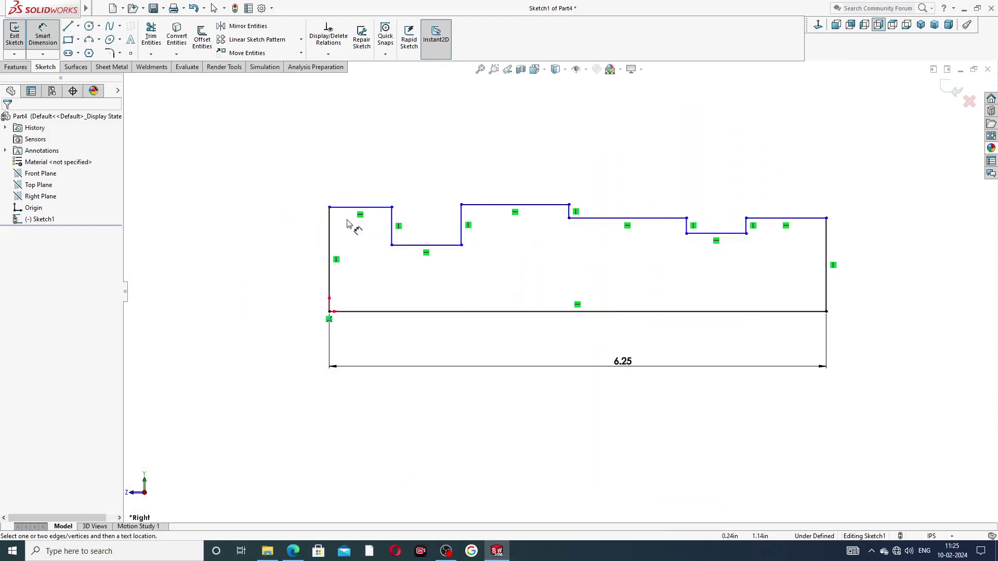
pyautogui.click(313, 248)
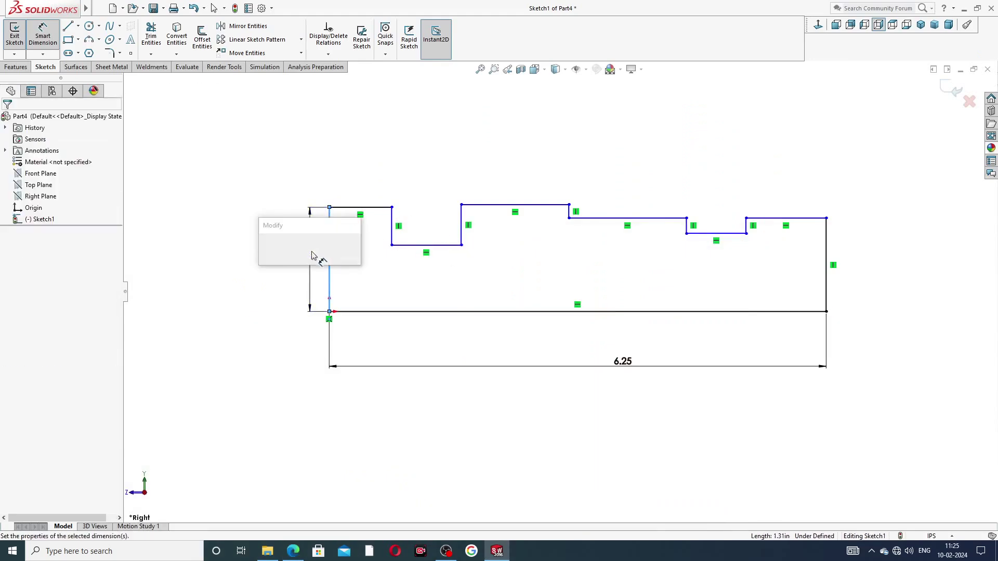
pyautogui.write('.')
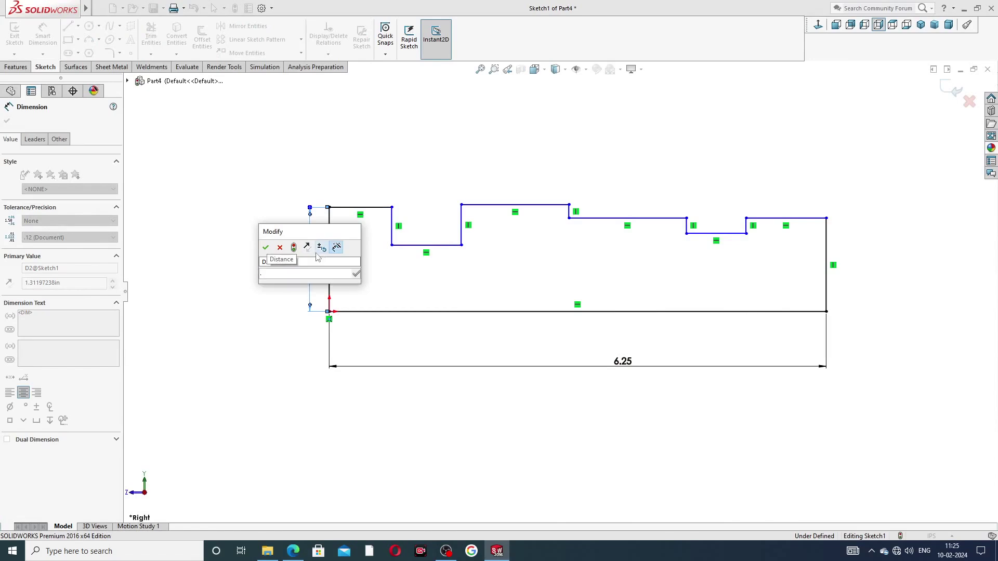
pyautogui.click(295, 552)
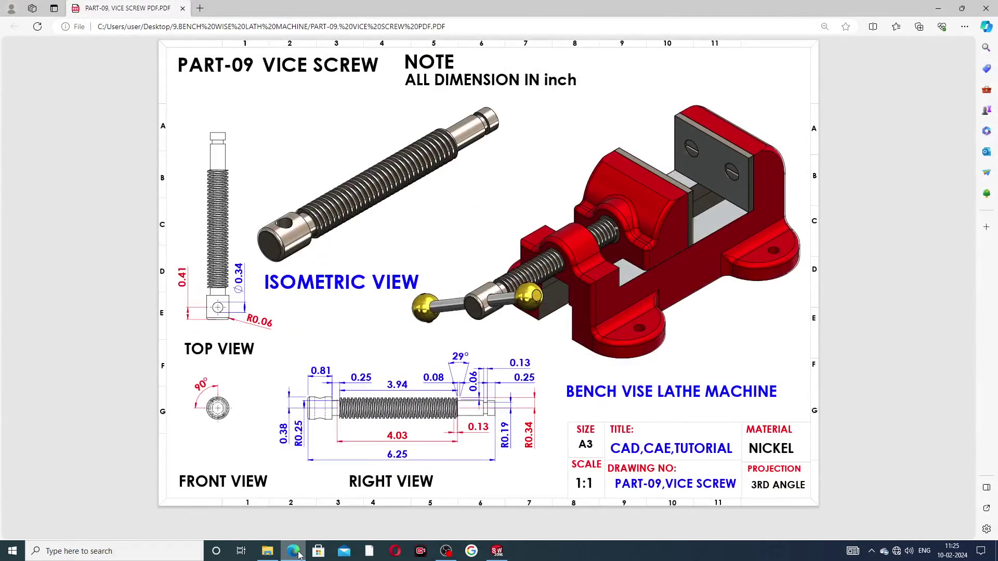
pyautogui.click(294, 552)
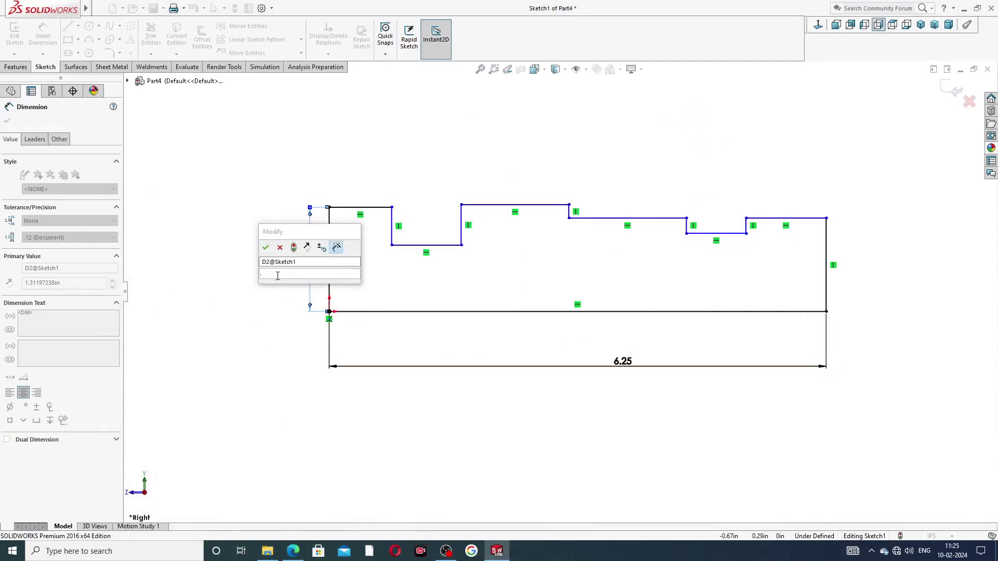
pyautogui.click(277, 276)
pyautogui.write('38')
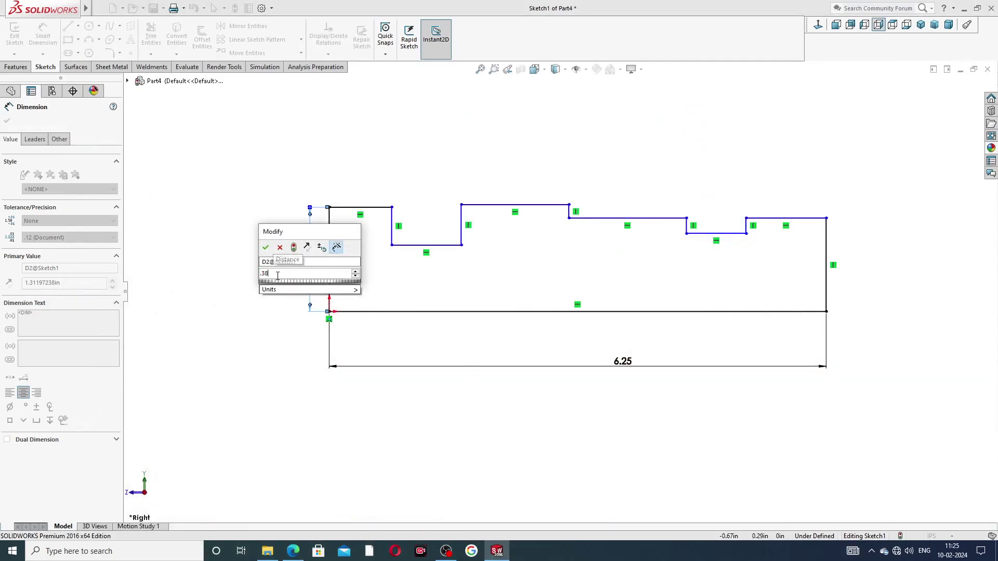
pyautogui.press('Return')
pyautogui.click(292, 287)
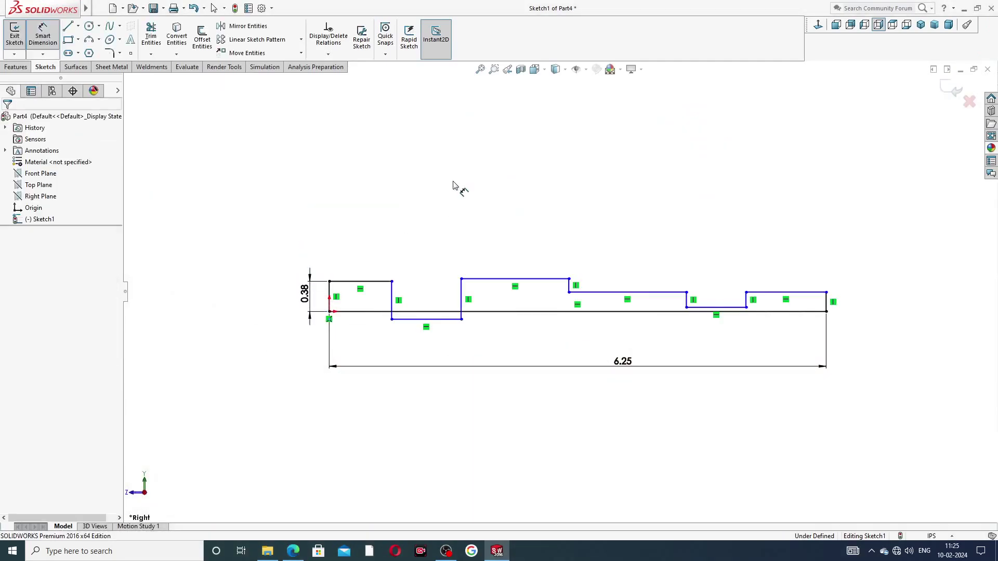
# End dimensioning and move the neck line back above the base line, just below the head's top edge
pyautogui.rightClick(431, 240)
pyautogui.click(457, 155)
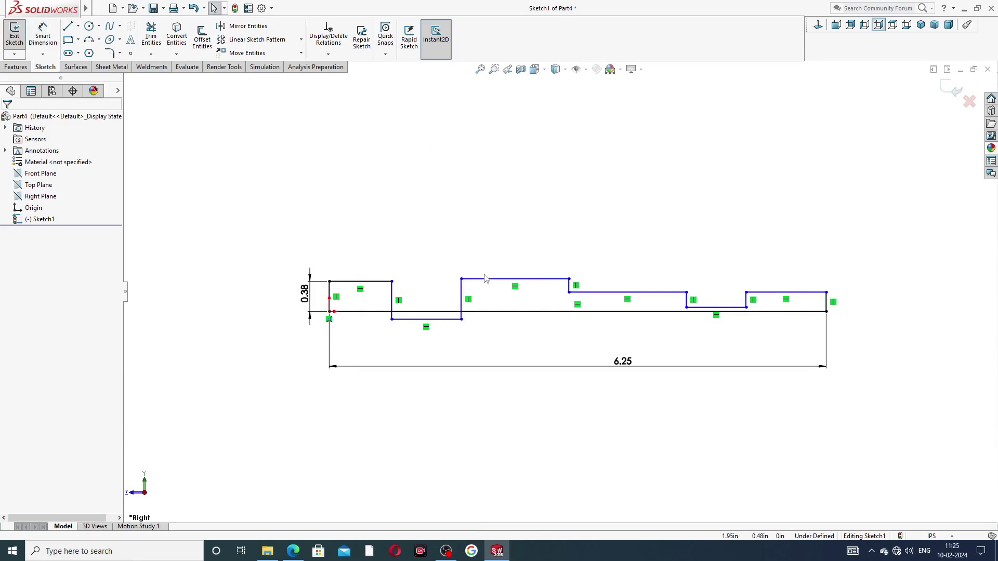
pyautogui.click(447, 318)
pyautogui.moveTo(447, 319); pyautogui.dragTo(443, 293)
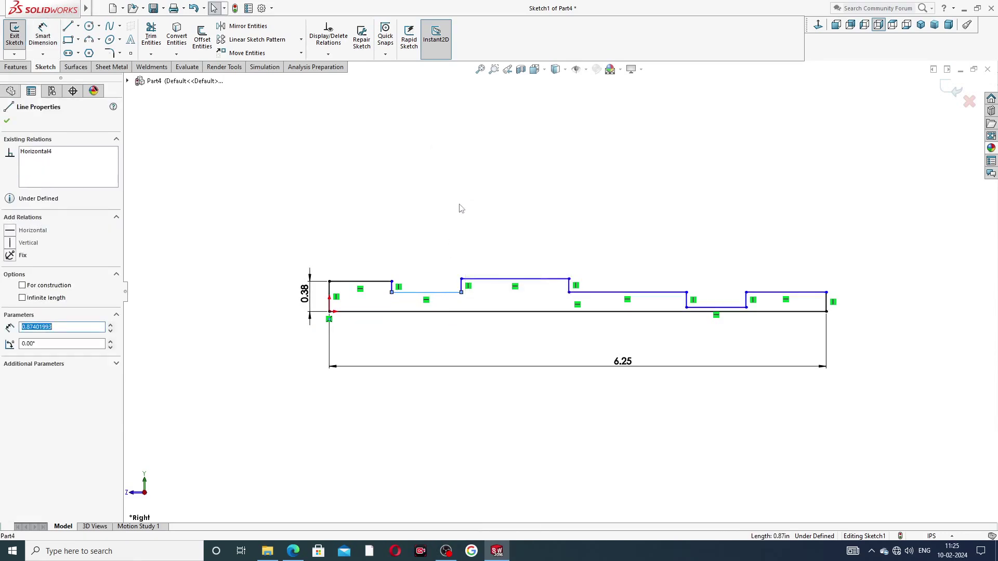
pyautogui.click(460, 208)
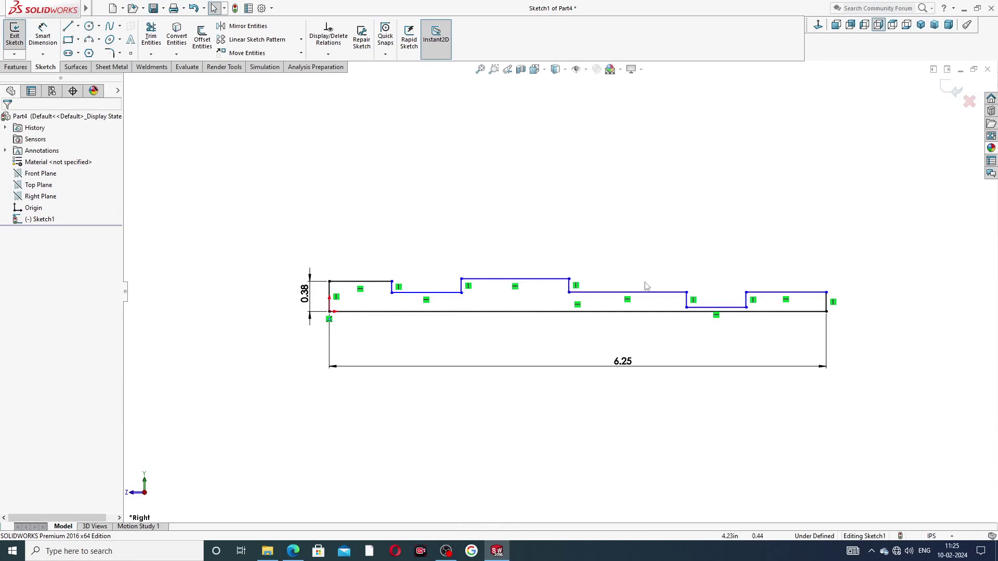
# Raise the middle section, lower shaft, groove and end collar lines so the steps sit clear of the base line
pyautogui.click(517, 279)
pyautogui.moveTo(546, 267); pyautogui.dragTo(548, 267)
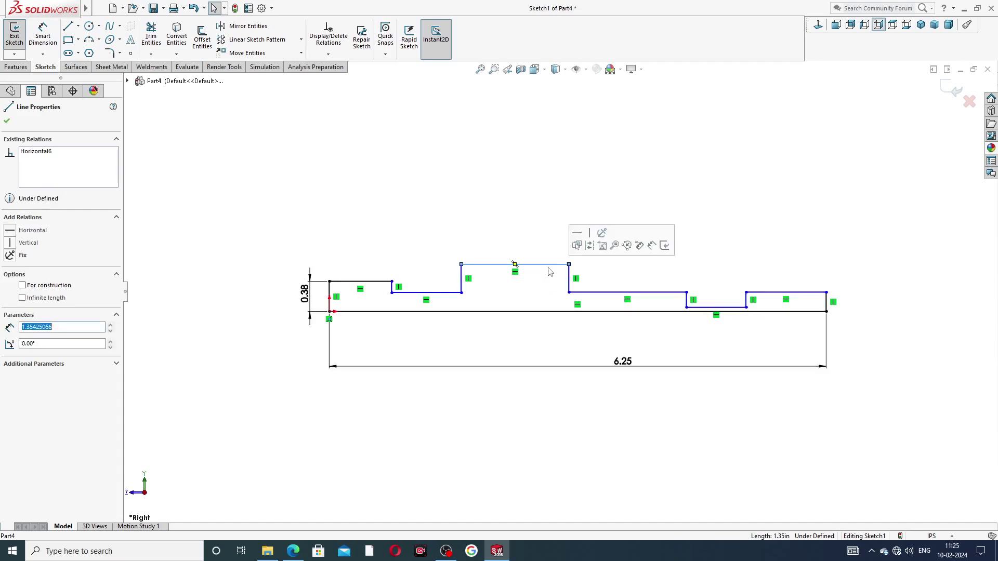
pyautogui.click(602, 267)
pyautogui.moveTo(674, 295)
pyautogui.mouseDown()
pyautogui.moveTo(668, 280)
pyautogui.moveTo(708, 298)
pyautogui.mouseUp()
pyautogui.moveTo(774, 292); pyautogui.dragTo(772, 278)
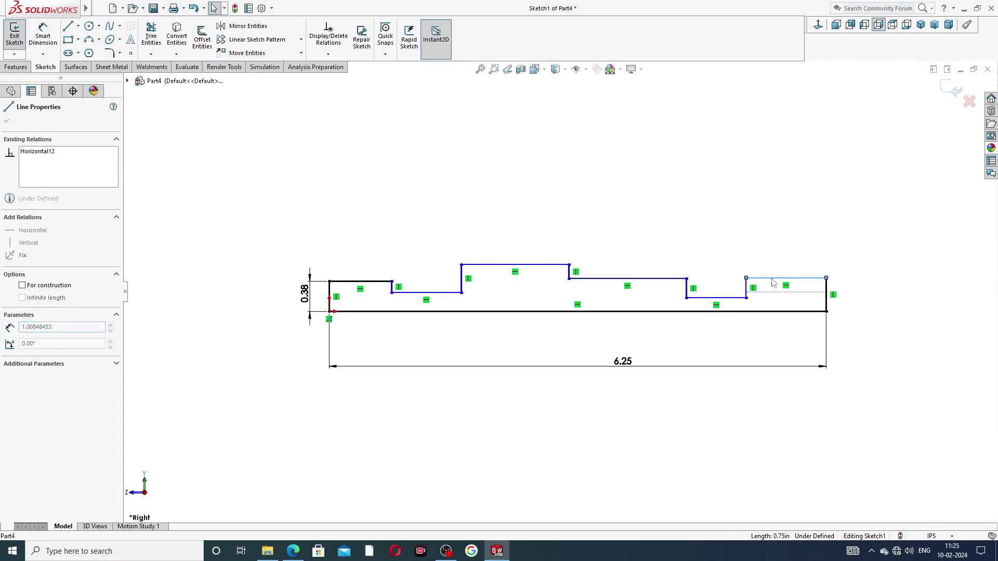
pyautogui.click(772, 225)
# Dimension the head's top line as 0.81 in long
pyautogui.click(45, 36)
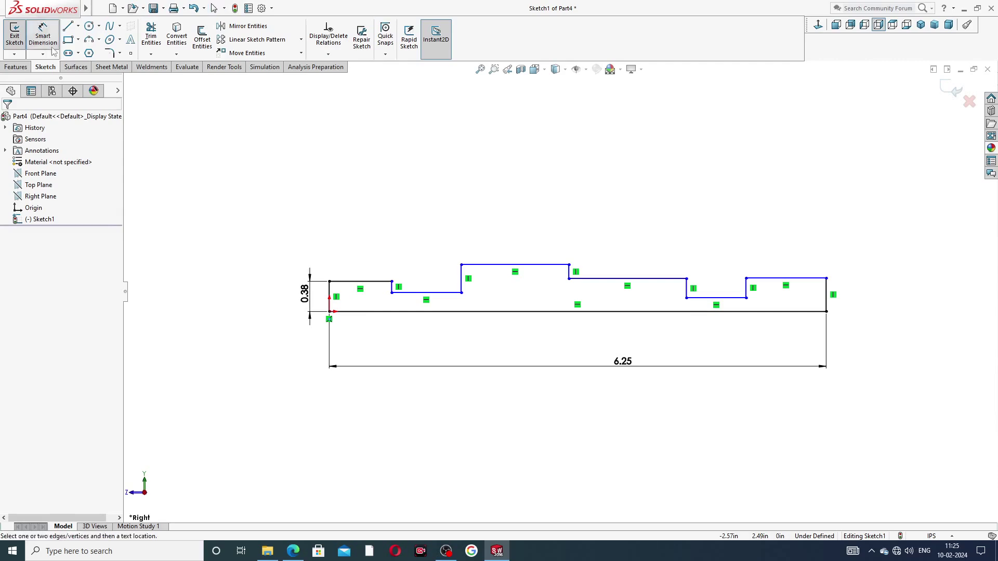
pyautogui.click(367, 282)
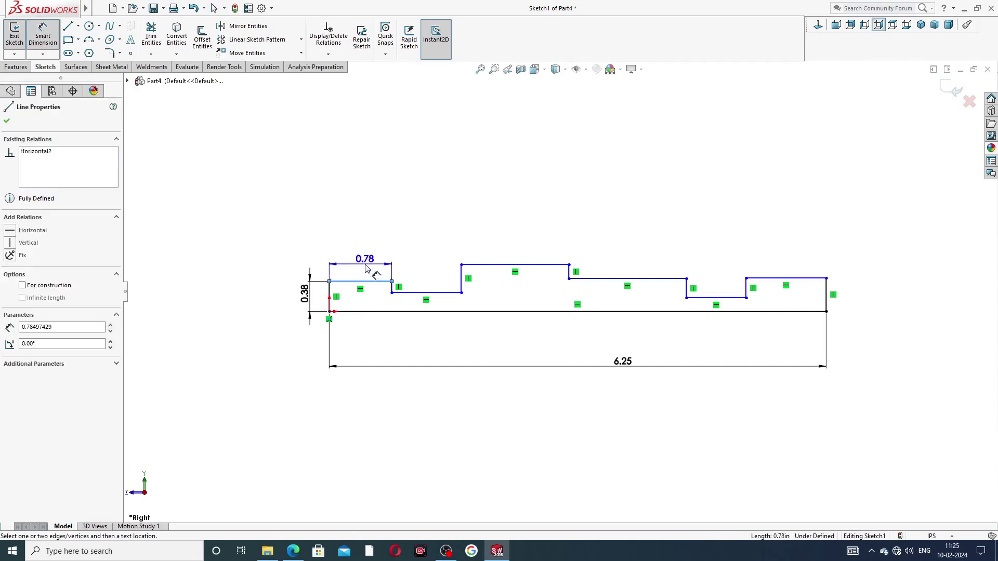
pyautogui.click(367, 267)
pyautogui.write('.8')
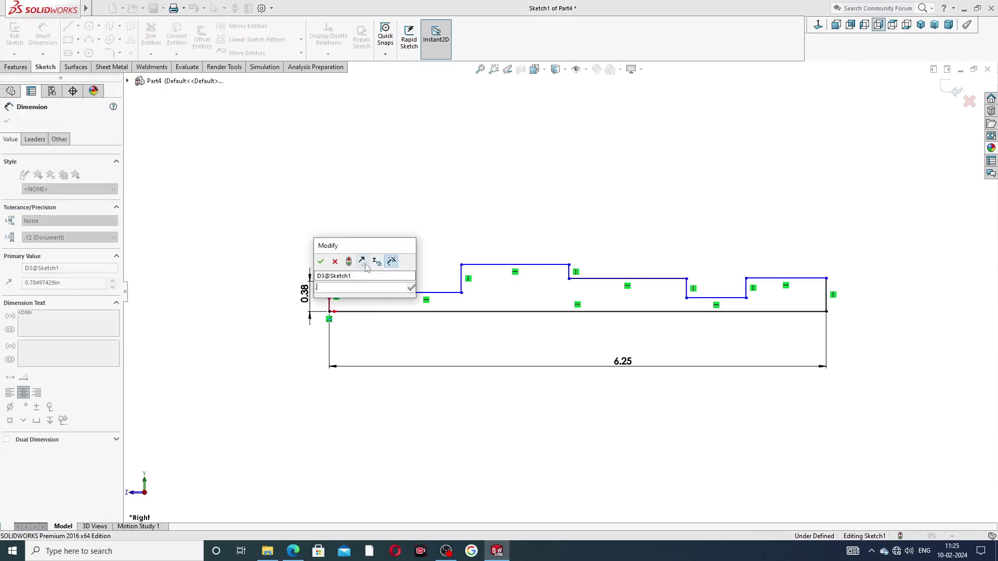
pyautogui.write('1')
pyautogui.press('Return')
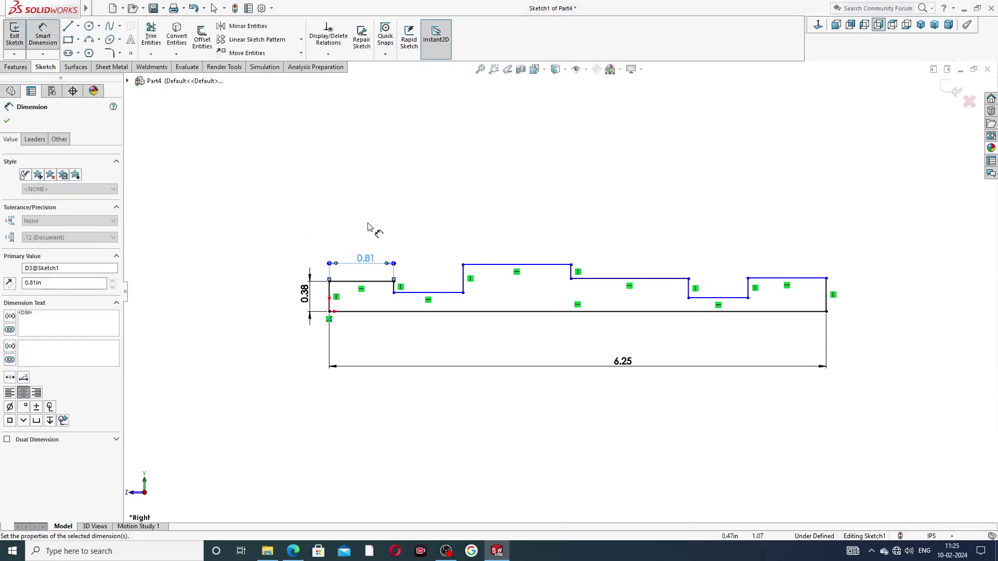
# Dimension the neck line's length as 0.25 in
pyautogui.click(421, 293)
pyautogui.click(422, 272)
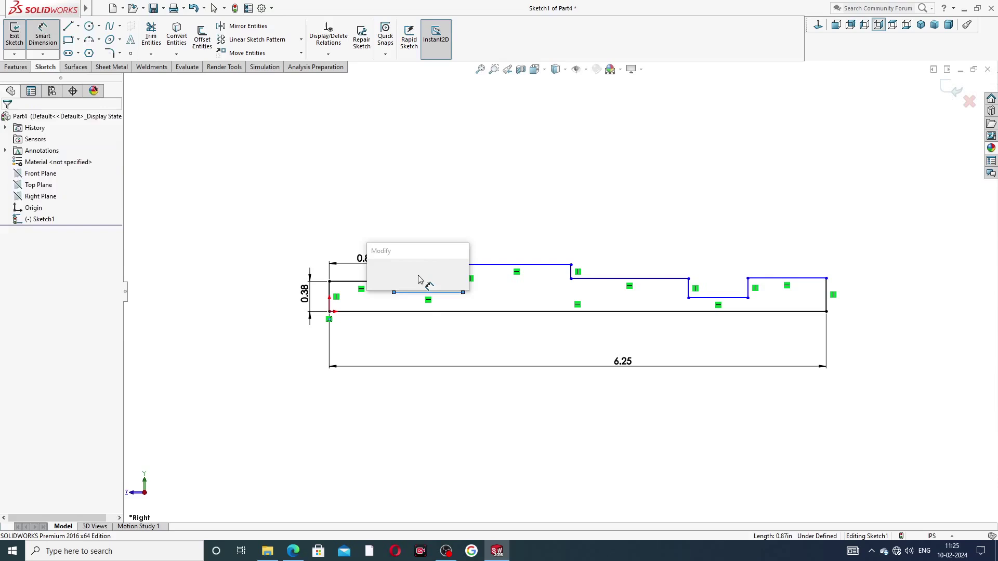
pyautogui.write('.2')
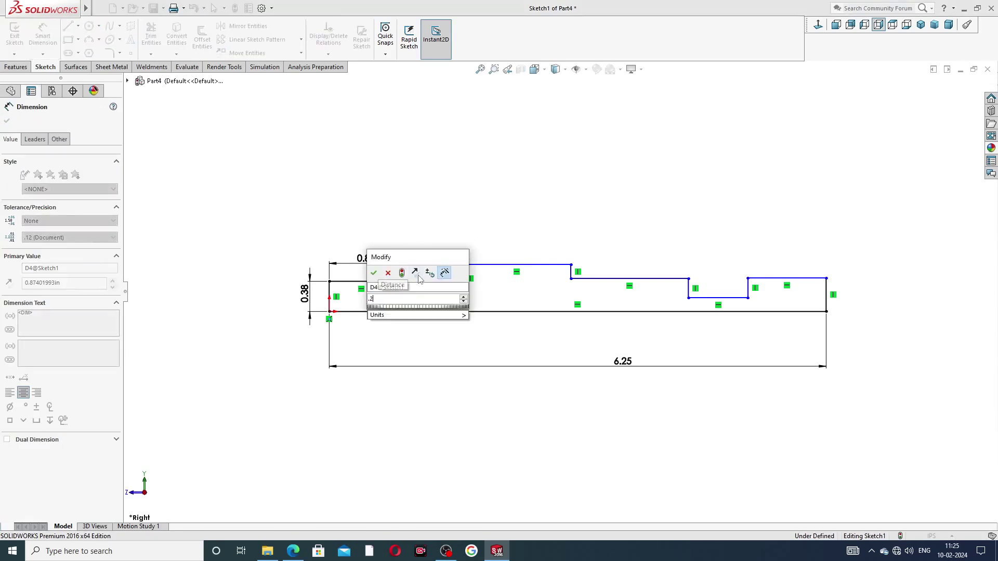
pyautogui.write('4')
pyautogui.press('BackSpace')
pyautogui.write('5')
pyautogui.press('Return')
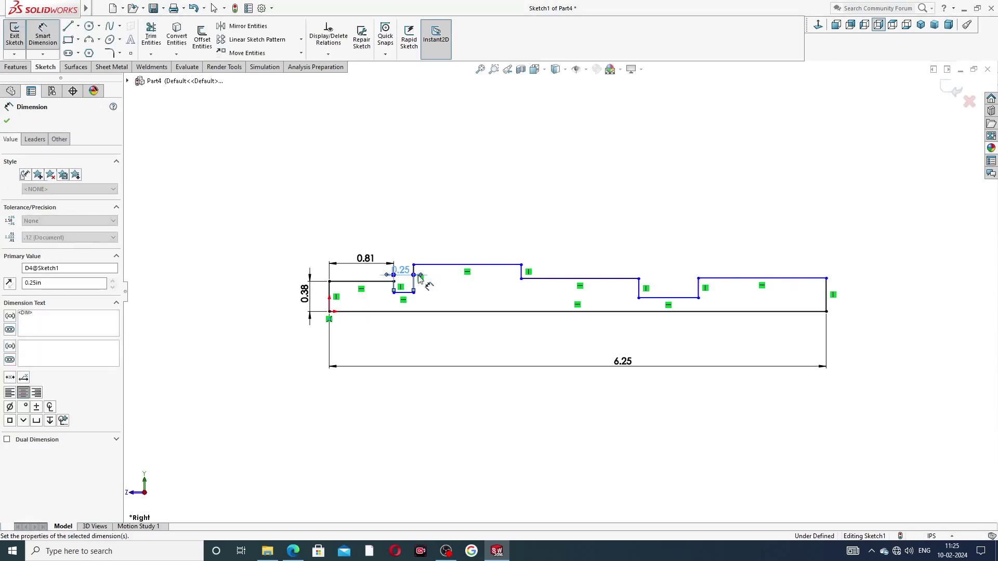
# Dimension the neck line's height above the base line as 0.25 in and end dimensioning
pyautogui.click(402, 311)
pyautogui.click(404, 312)
pyautogui.click(382, 303)
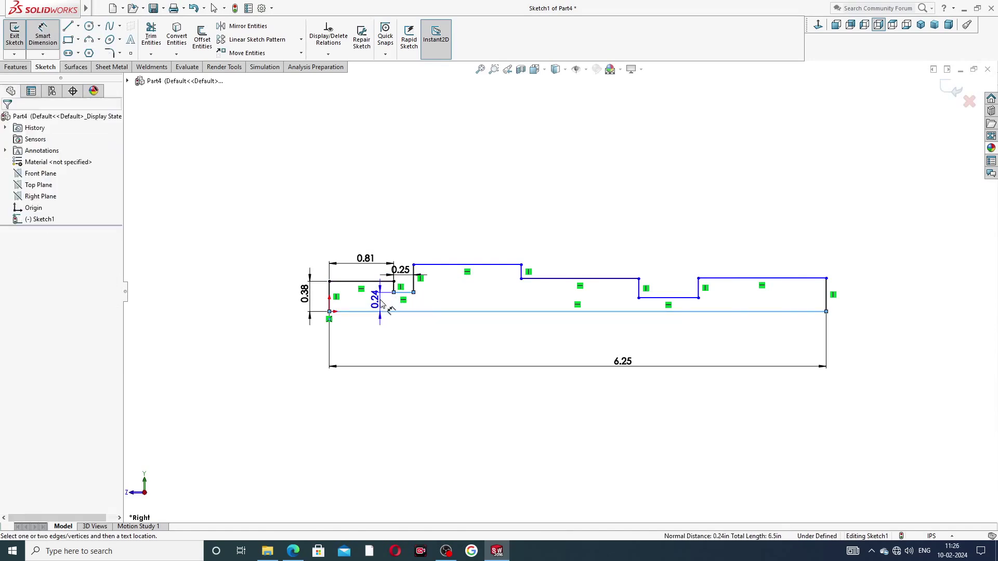
pyautogui.write('.24')
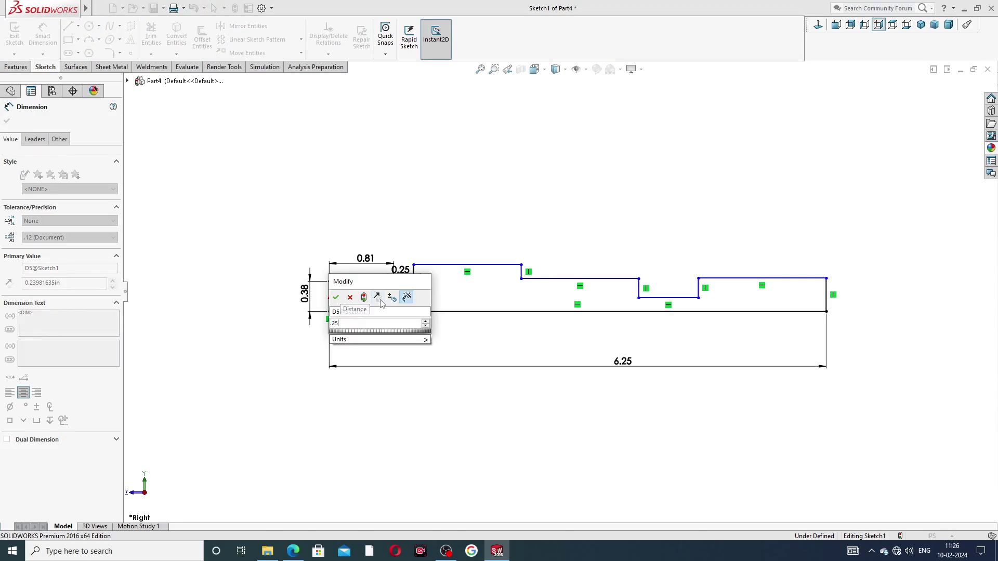
pyautogui.press('Return')
pyautogui.click(435, 218)
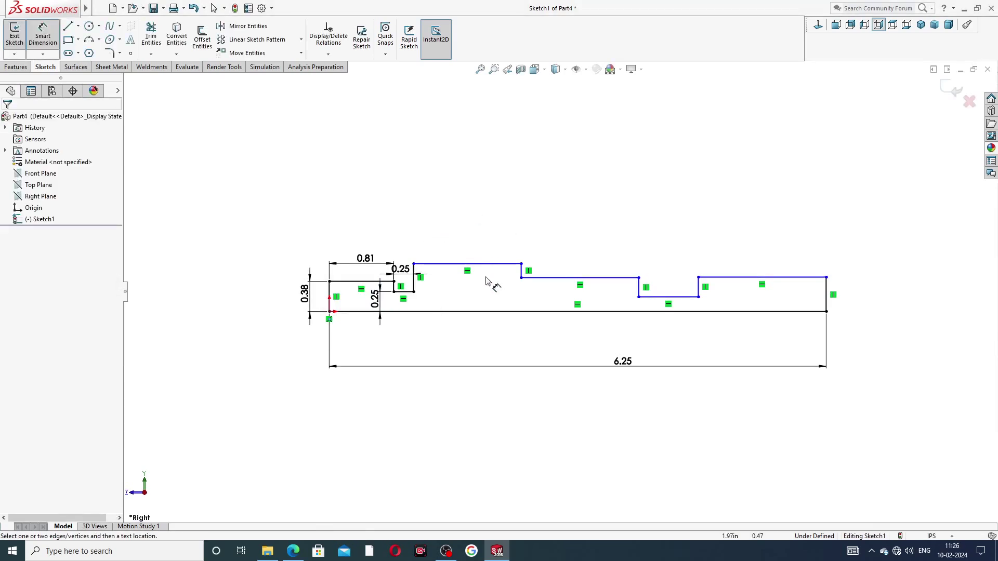
pyautogui.scroll(-1, 489, 289)
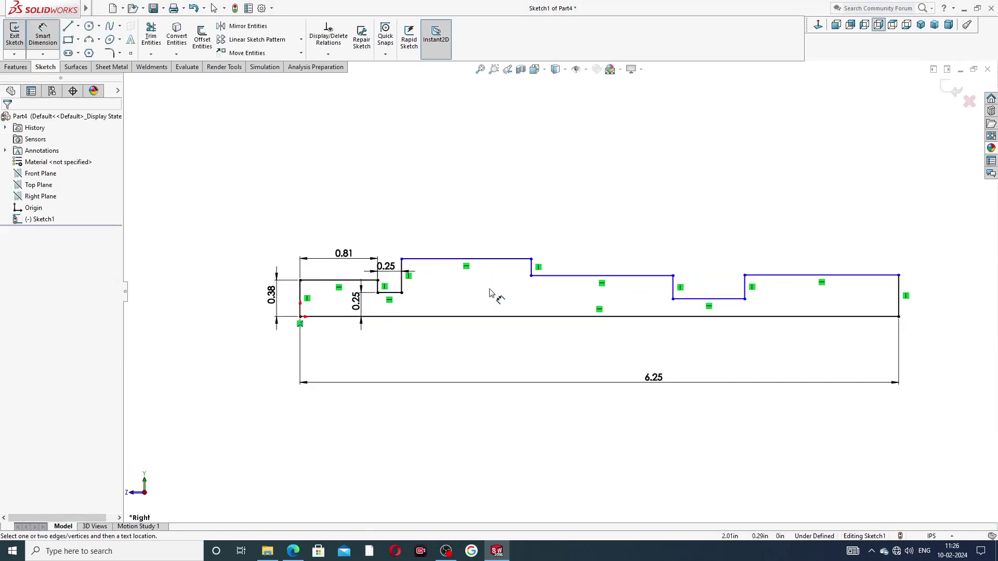
pyautogui.rightClick(728, 196)
pyautogui.click(751, 154)
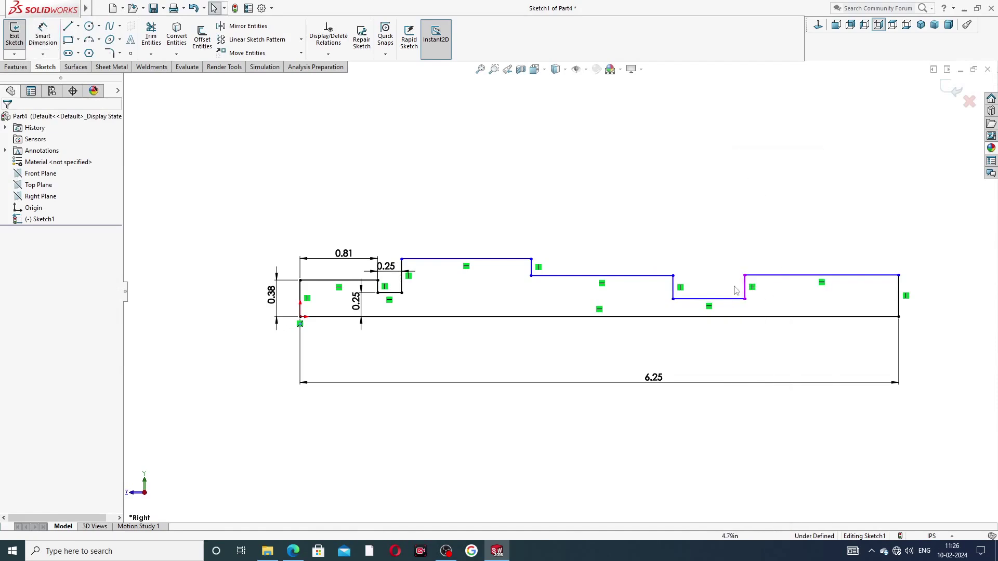
# Make the neck, lower shaft and end collar lines collinear
pyautogui.click(393, 294)
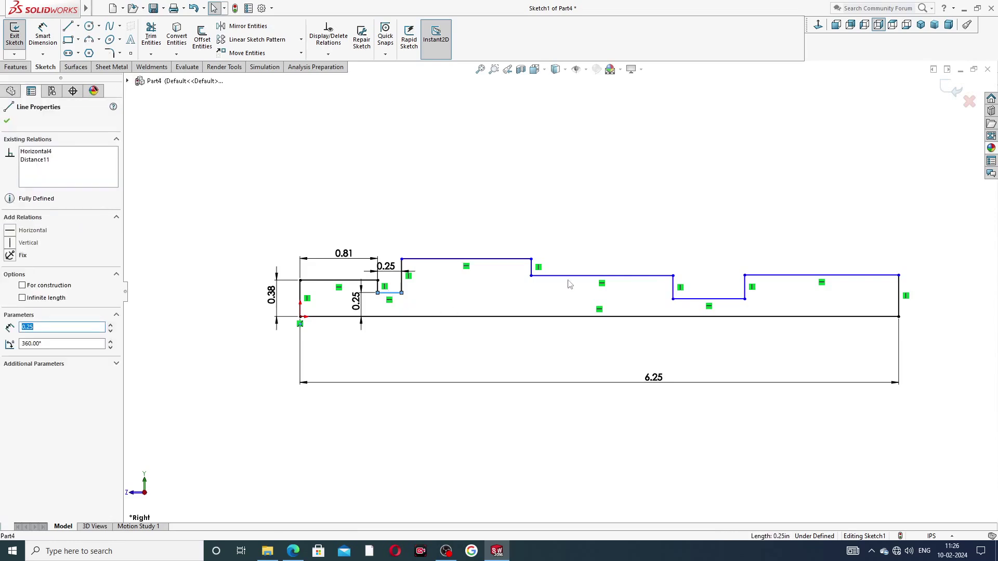
pyautogui.keyDown('ctrl'); pyautogui.click(598, 276); pyautogui.keyUp('ctrl')
pyautogui.keyDown('ctrl'); pyautogui.click(768, 276); pyautogui.keyUp('ctrl')
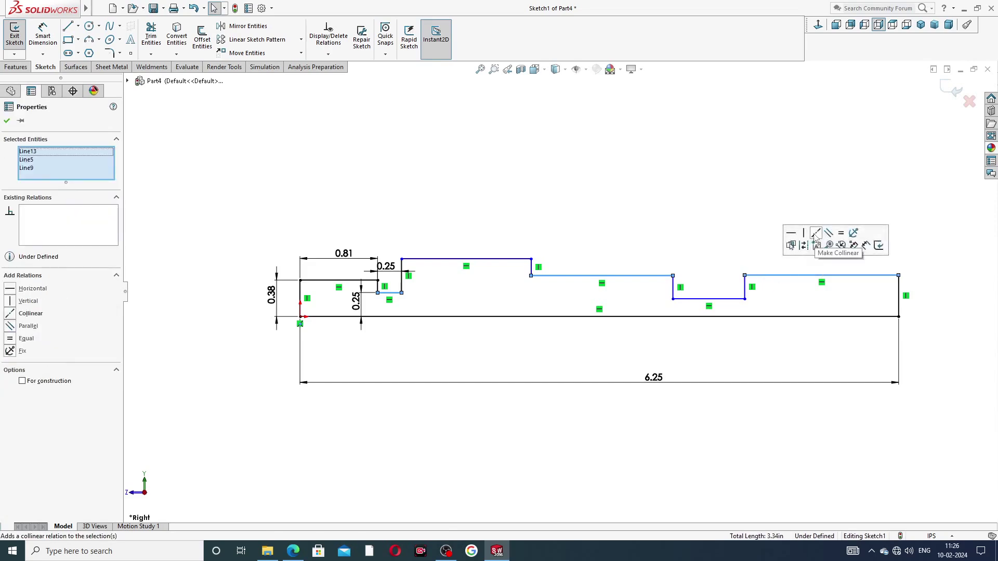
pyautogui.click(816, 234)
pyautogui.click(705, 193)
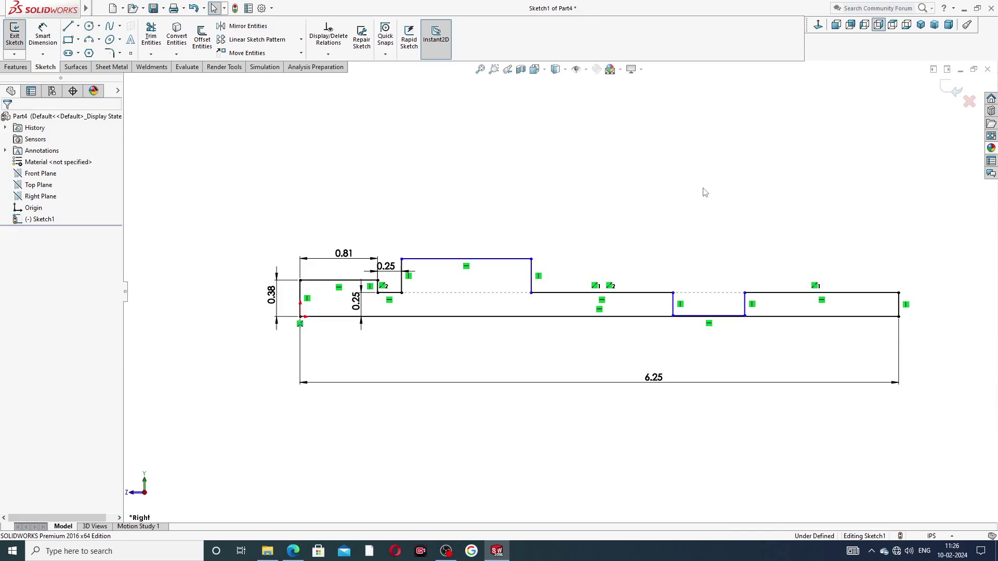
# Raise the groove's floor line off the base line to roughly midway up to the shaft line
pyautogui.click(698, 318)
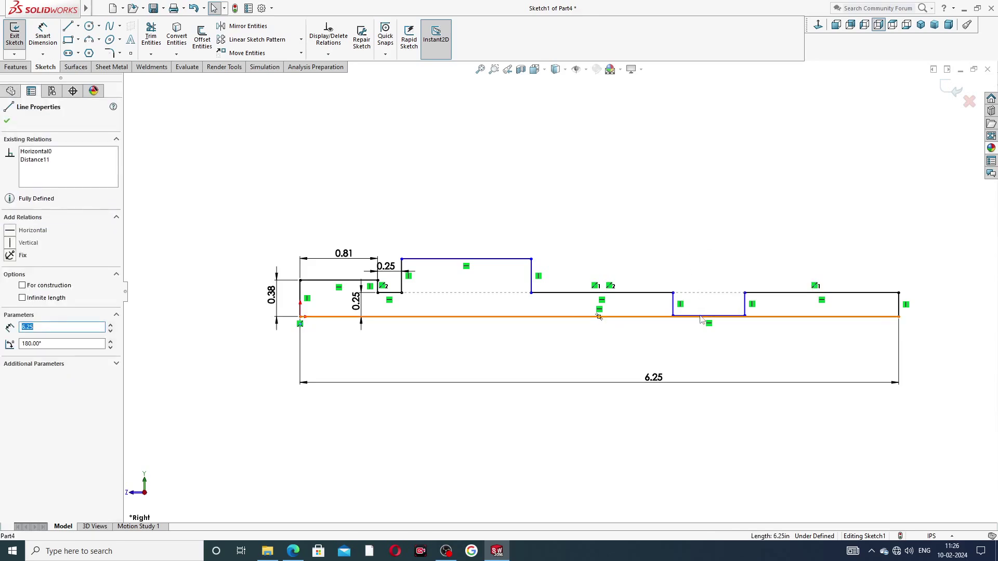
pyautogui.press('Escape')
pyautogui.scroll(-1, 700, 316)
pyautogui.click(675, 316)
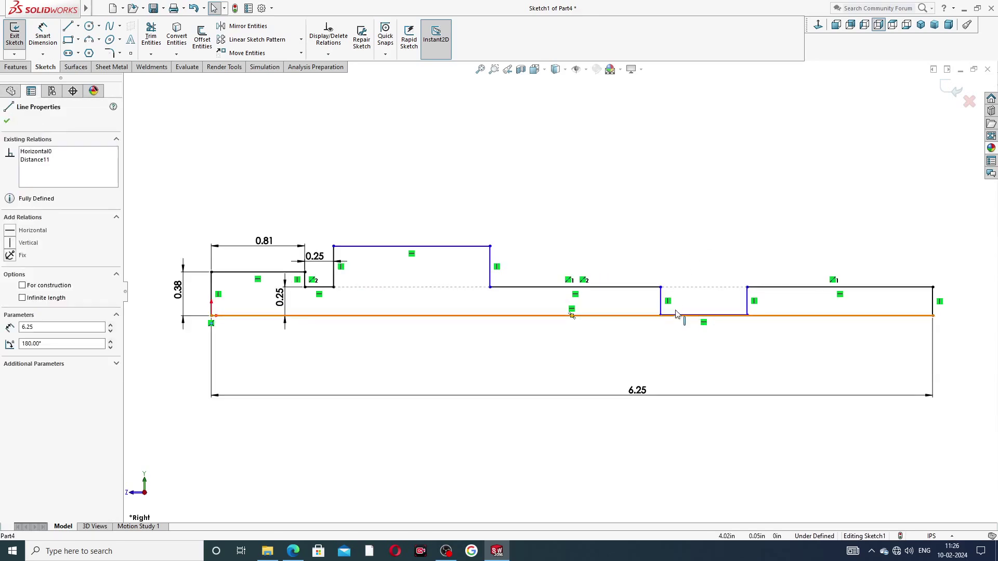
pyautogui.press('Escape')
pyautogui.scroll(-5, 700, 327)
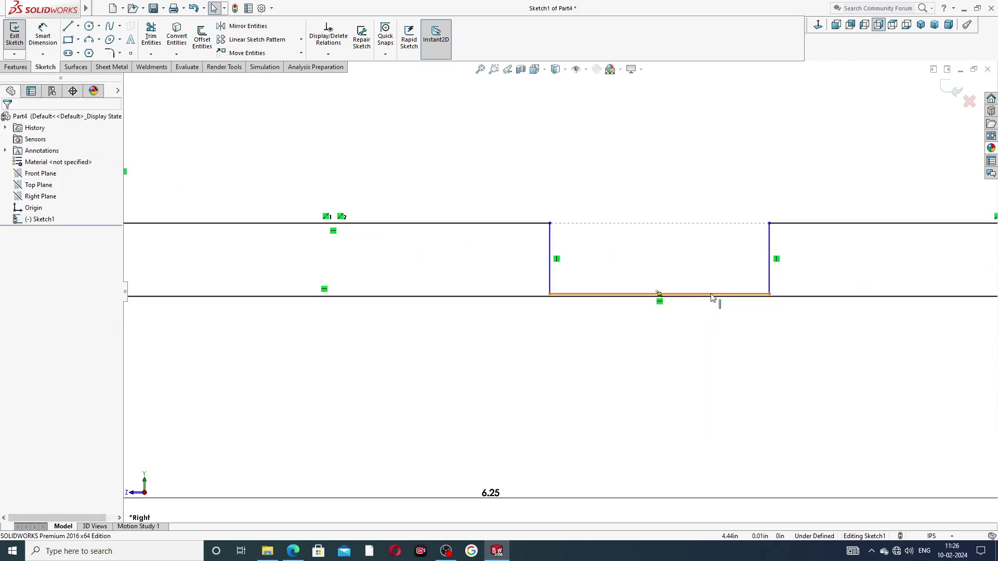
pyautogui.moveTo(713, 297); pyautogui.dragTo(708, 264)
pyautogui.click(692, 189)
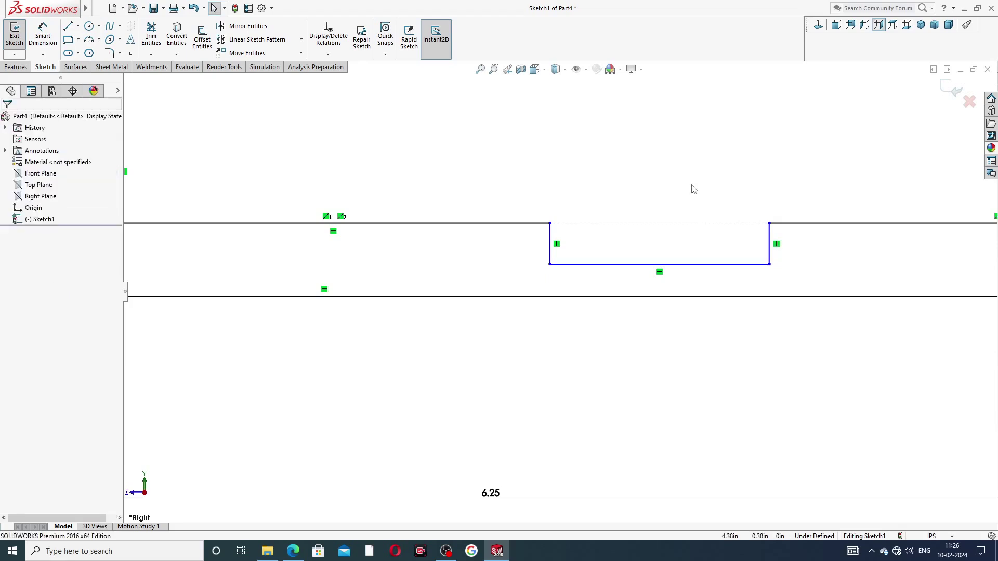
# Dimension the end collar's top line as 0.25 in long
pyautogui.scroll(8, 695, 189)
pyautogui.click(43, 36)
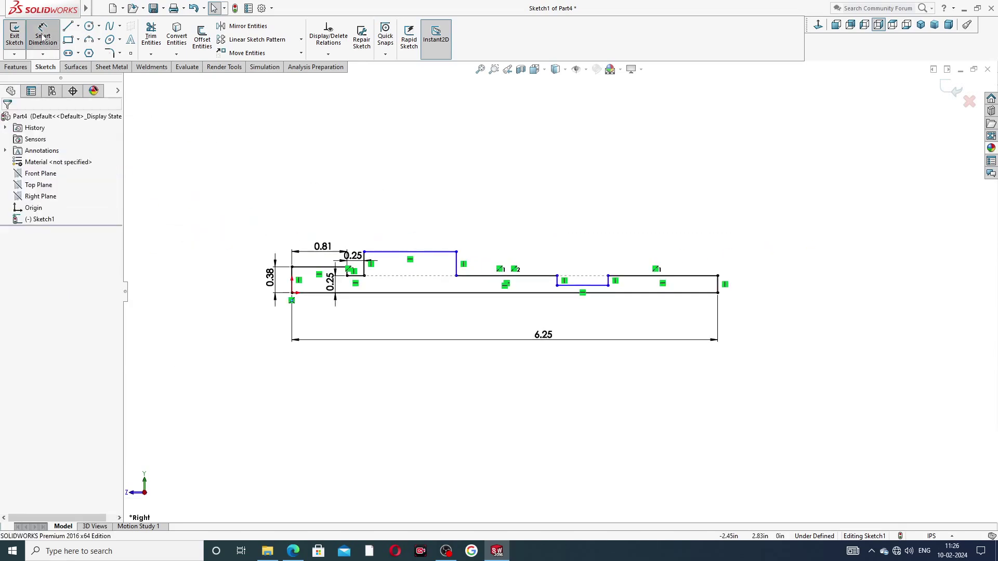
pyautogui.scroll(-1, 634, 309)
pyautogui.scroll(-2, 634, 309)
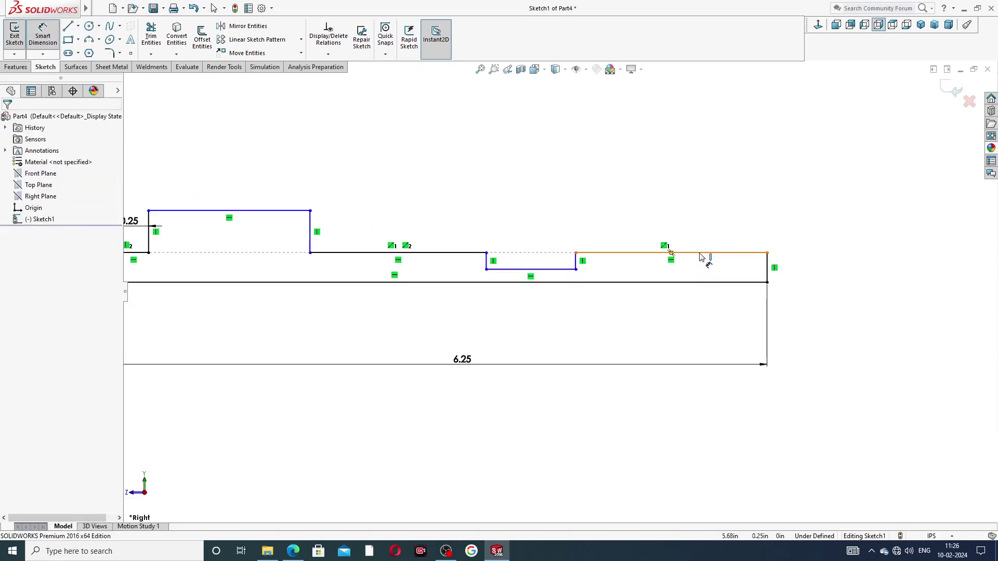
pyautogui.click(702, 252)
pyautogui.click(697, 235)
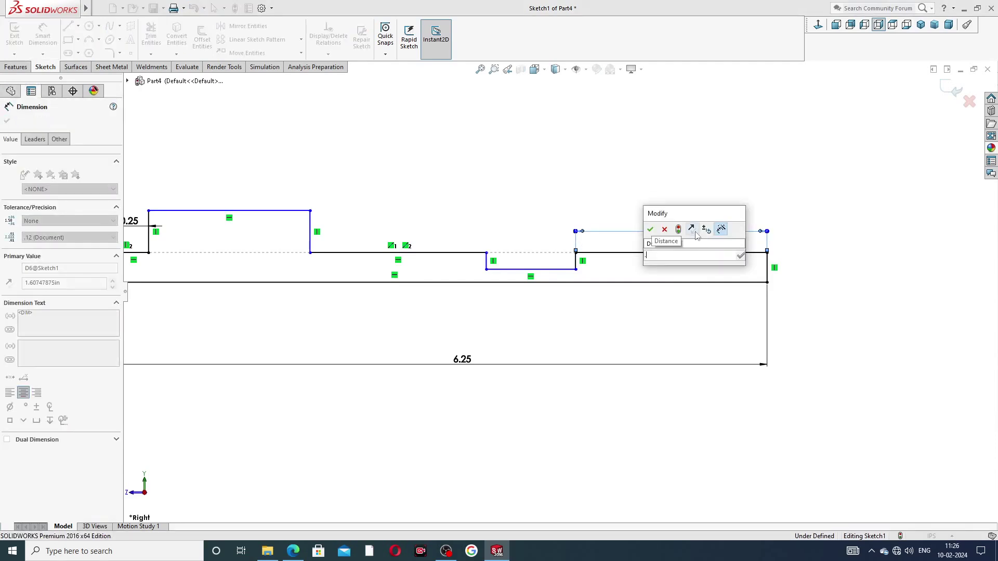
pyautogui.press('Return')
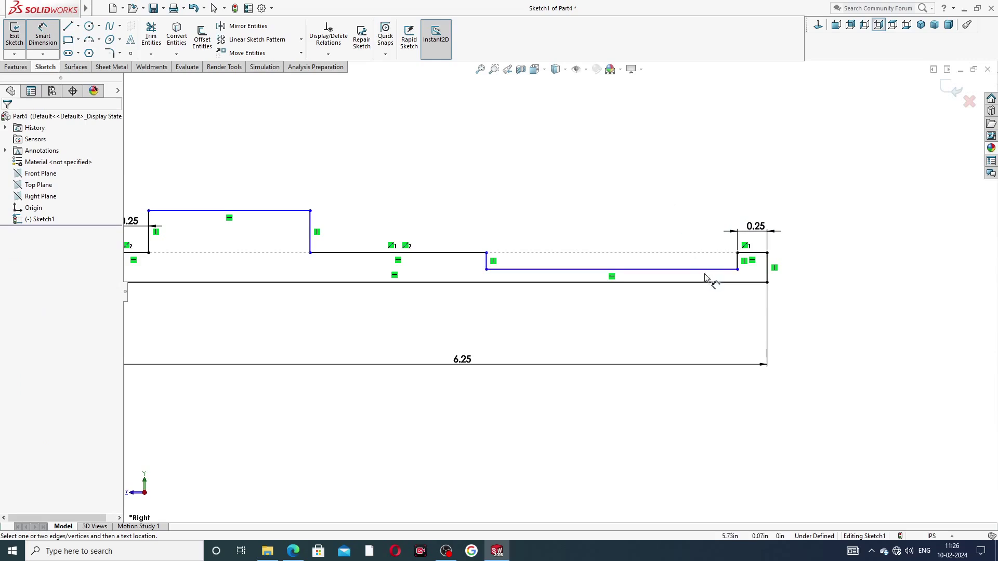
# Dimension the groove's width as 0.125 in
pyautogui.click(704, 269)
pyautogui.click(657, 250)
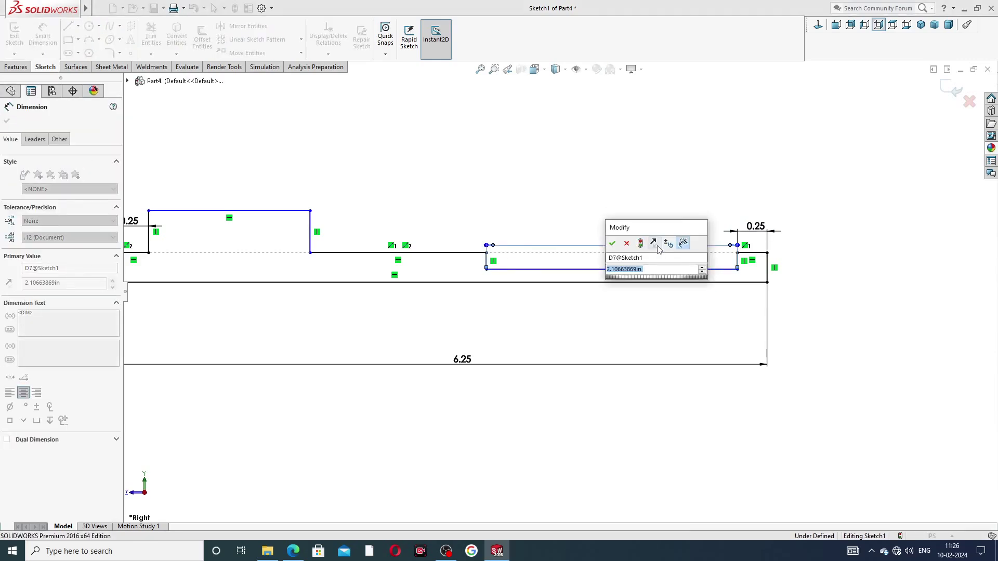
pyautogui.press('BackSpace')
pyautogui.write('.1')
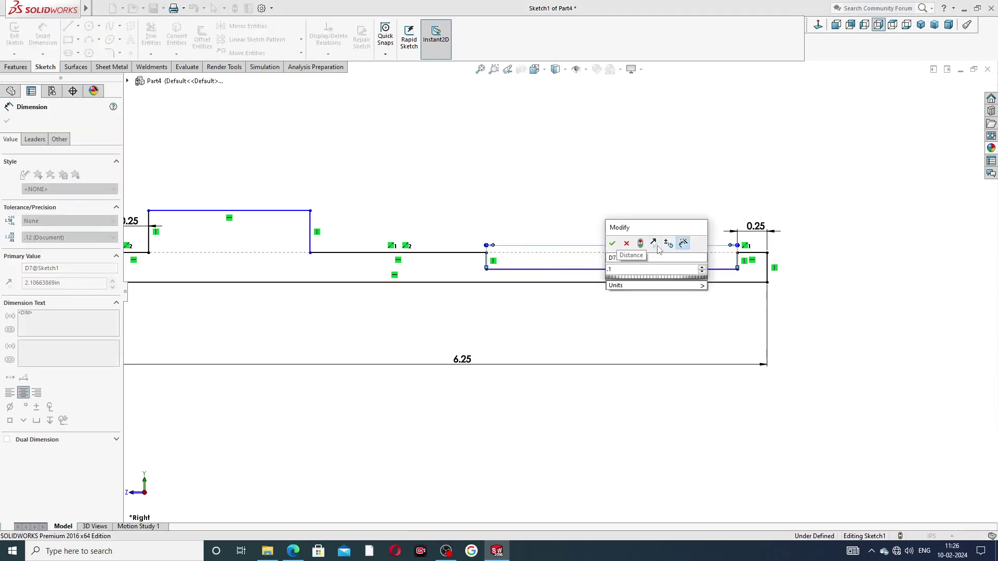
pyautogui.write('25')
pyautogui.press('Return')
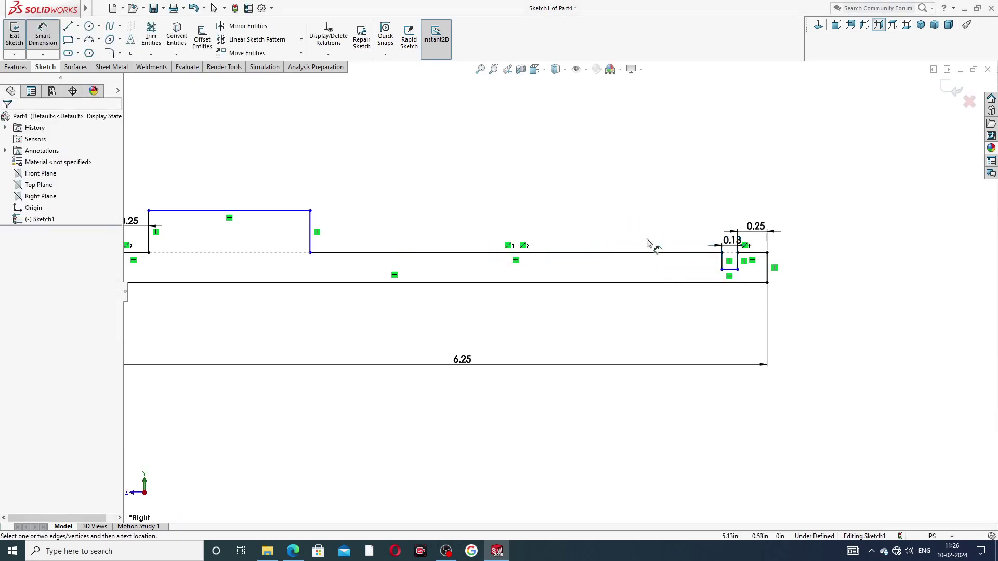
# Dimension the groove floor's height above the base line as 0.19 in and place the dimension just beside the groove
pyautogui.scroll(-3, 715, 282)
pyautogui.scroll(-3, 712, 275)
pyautogui.click(699, 265)
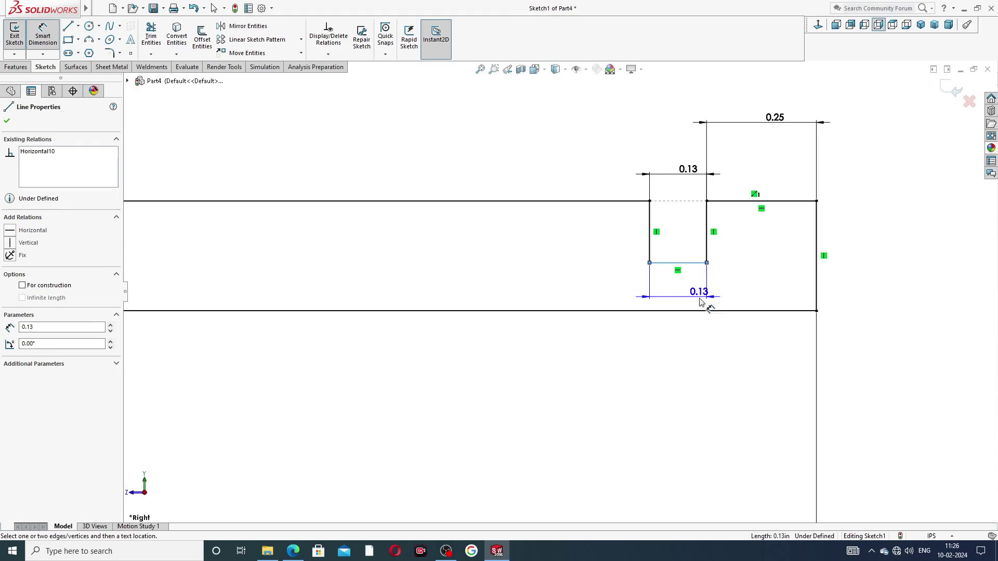
pyautogui.click(702, 311)
pyautogui.click(685, 291)
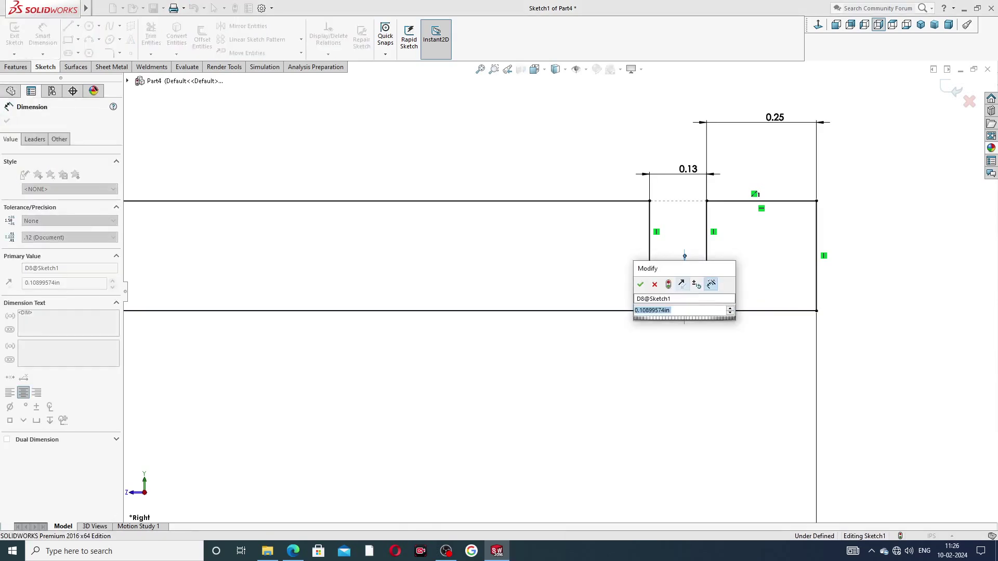
pyautogui.press('Return')
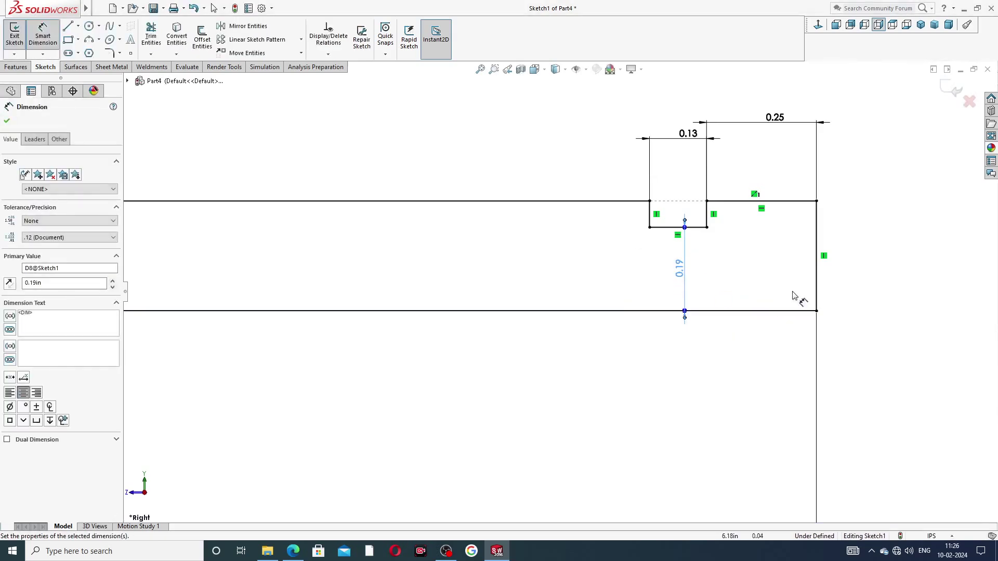
pyautogui.click(850, 272)
pyautogui.scroll(4, 734, 264)
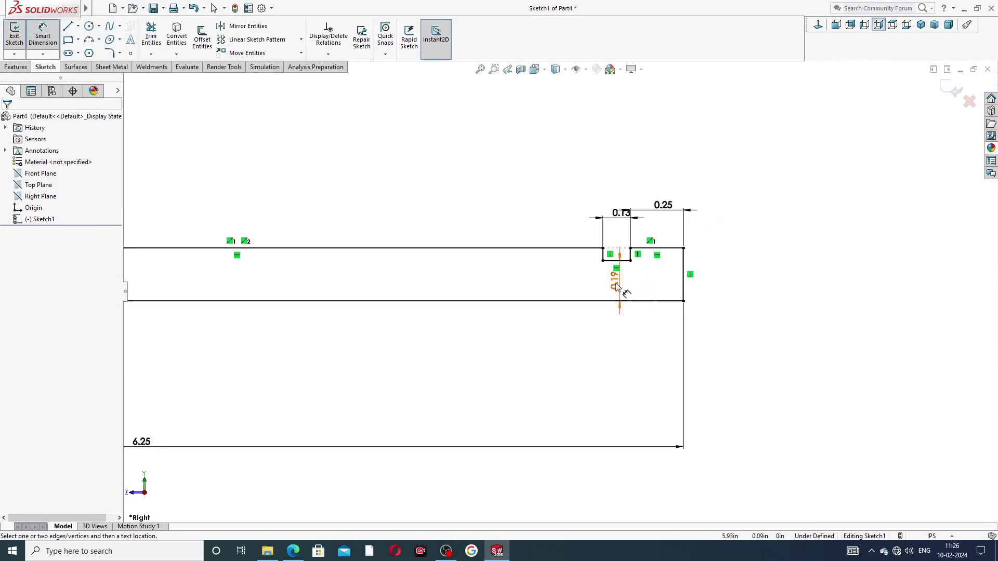
pyautogui.moveTo(615, 283); pyautogui.dragTo(639, 290)
# Dimension the raised middle section's top line as 3.94 in long
pyautogui.scroll(7, 503, 236)
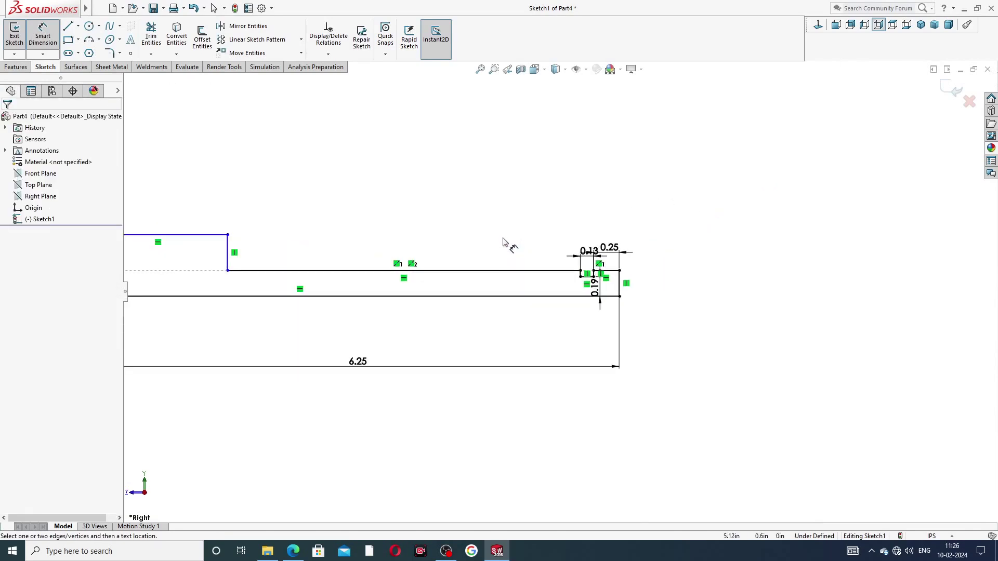
pyautogui.scroll(-3, 365, 270)
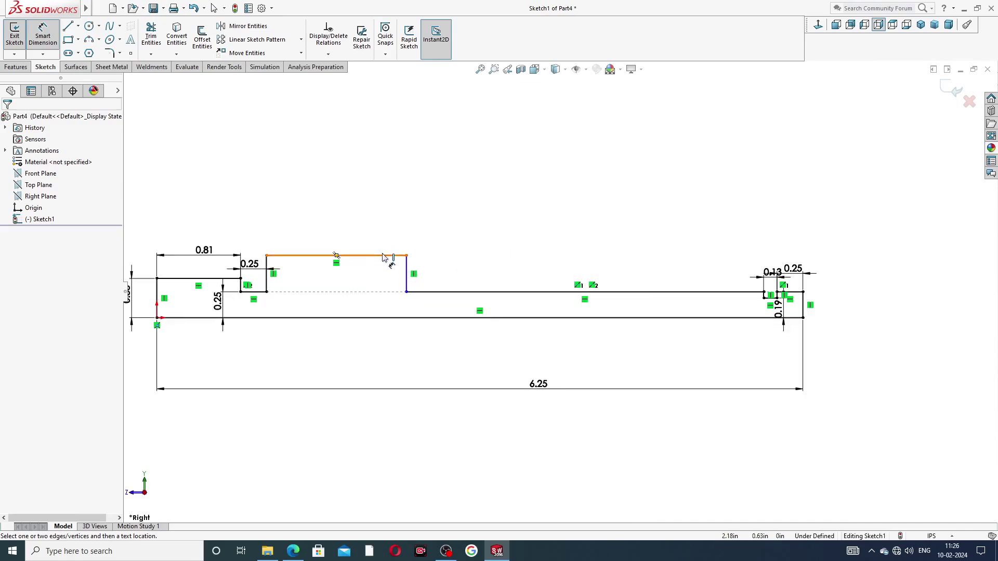
pyautogui.click(364, 255)
pyautogui.click(378, 230)
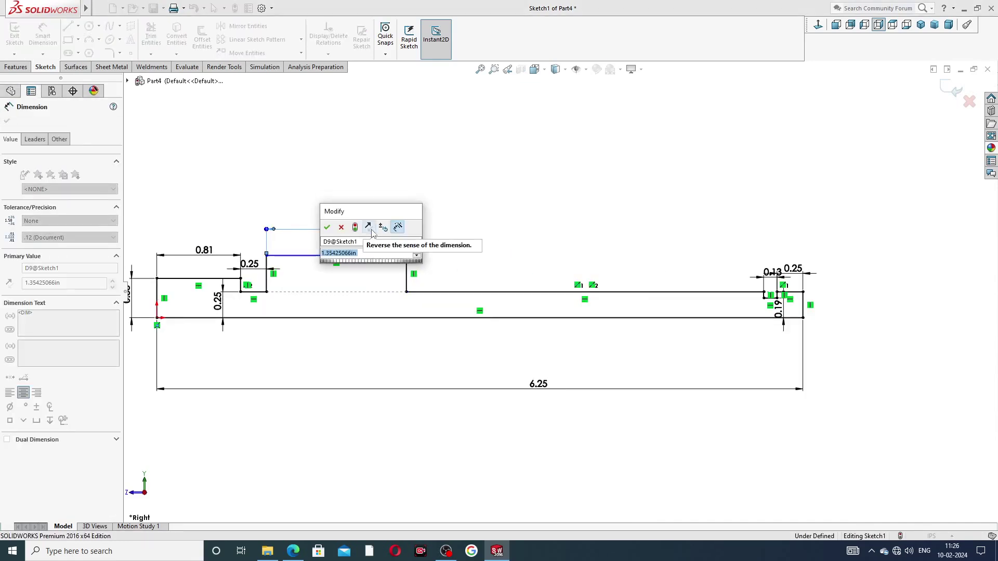
pyautogui.write('3.94')
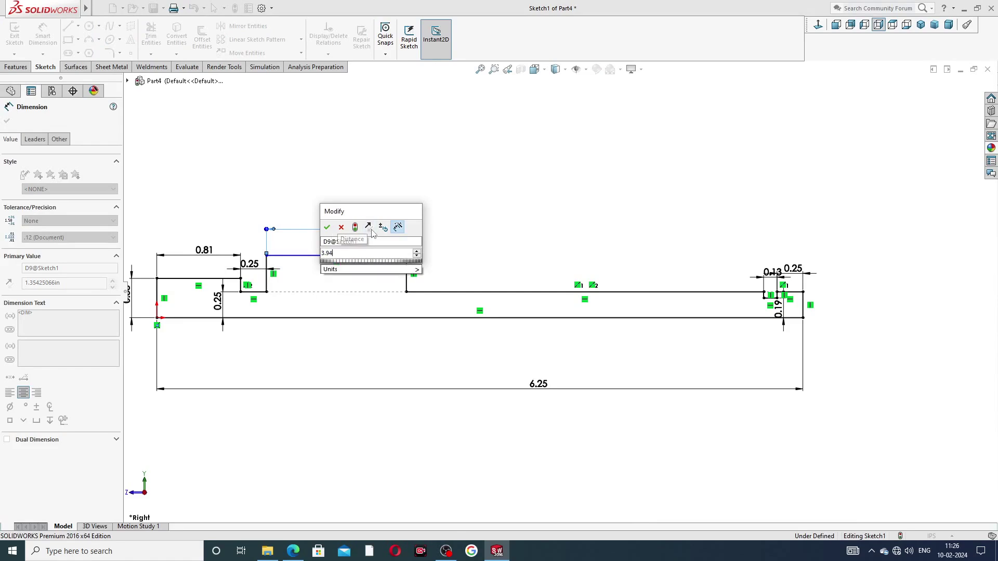
pyautogui.press('Return')
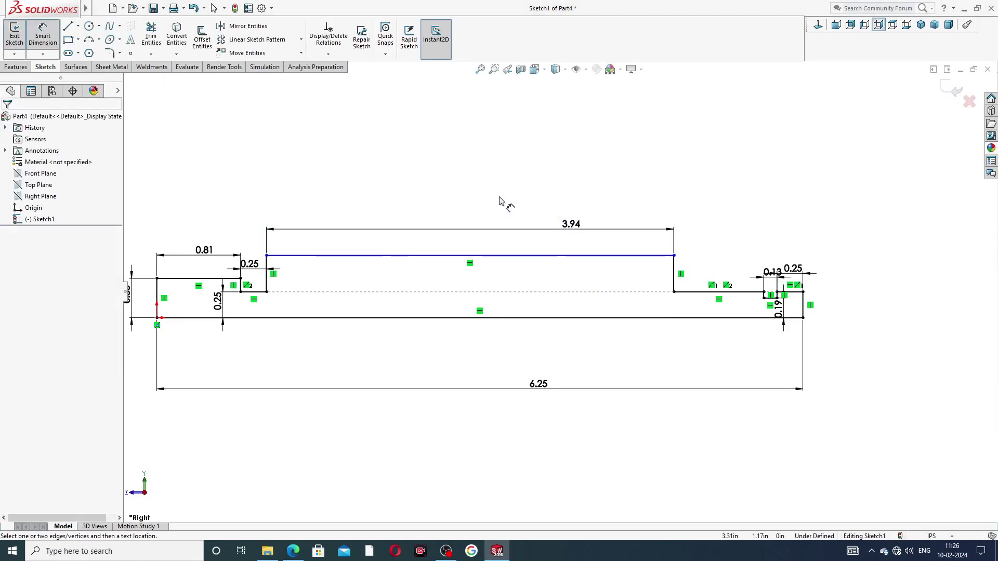
# Dimension the middle section's height above the base line as 0.34 in and end dimensioning
pyautogui.click(543, 255)
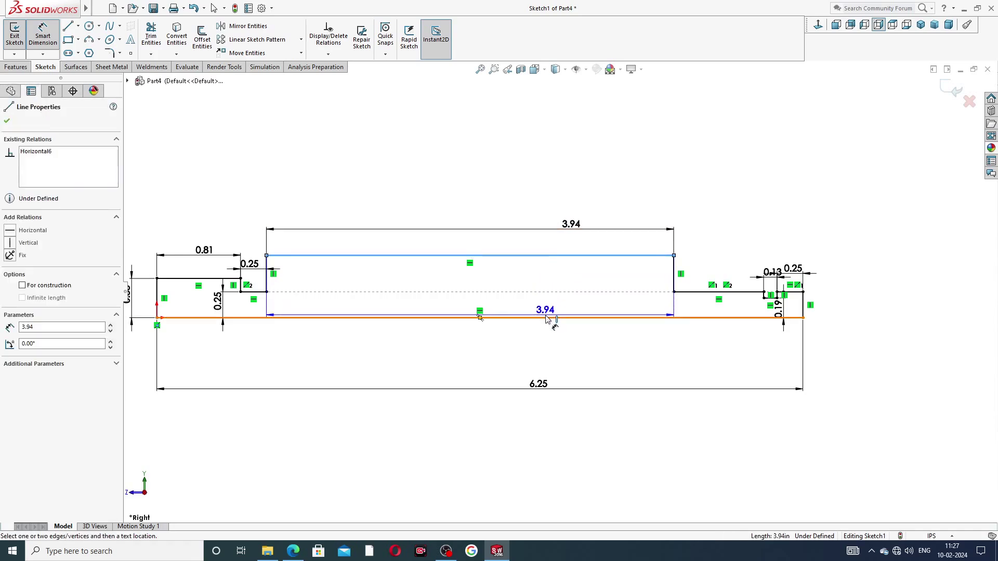
pyautogui.click(545, 318)
pyautogui.click(545, 311)
pyautogui.write('3')
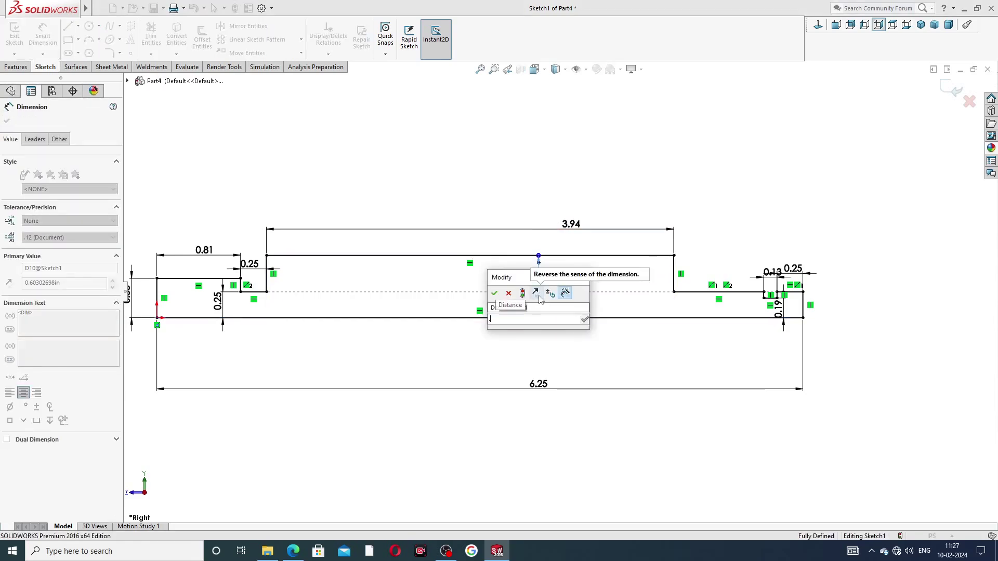
pyautogui.write('4')
pyautogui.press('Return')
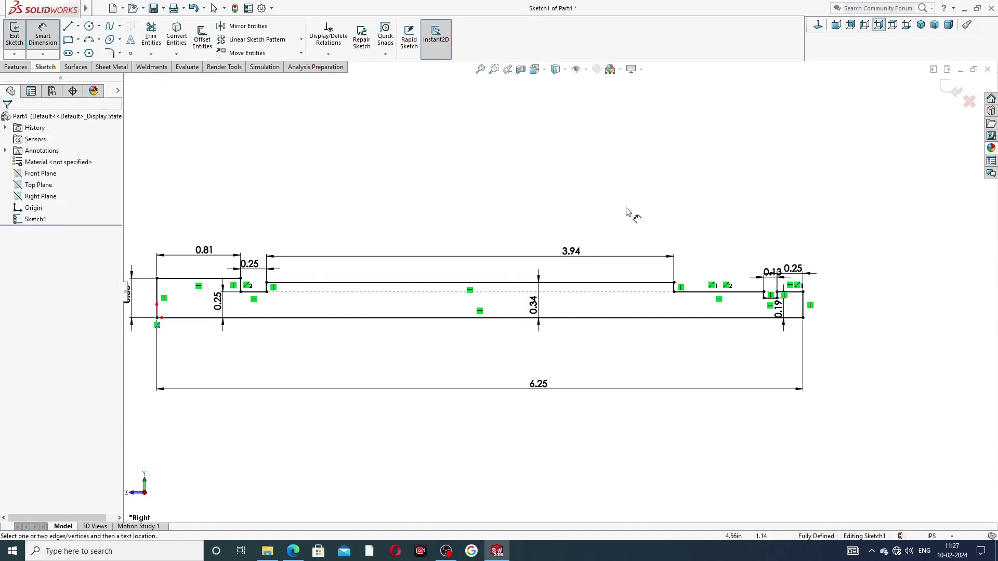
pyautogui.scroll(2, 541, 283)
pyautogui.scroll(2, 510, 327)
pyautogui.scroll(-2, 514, 325)
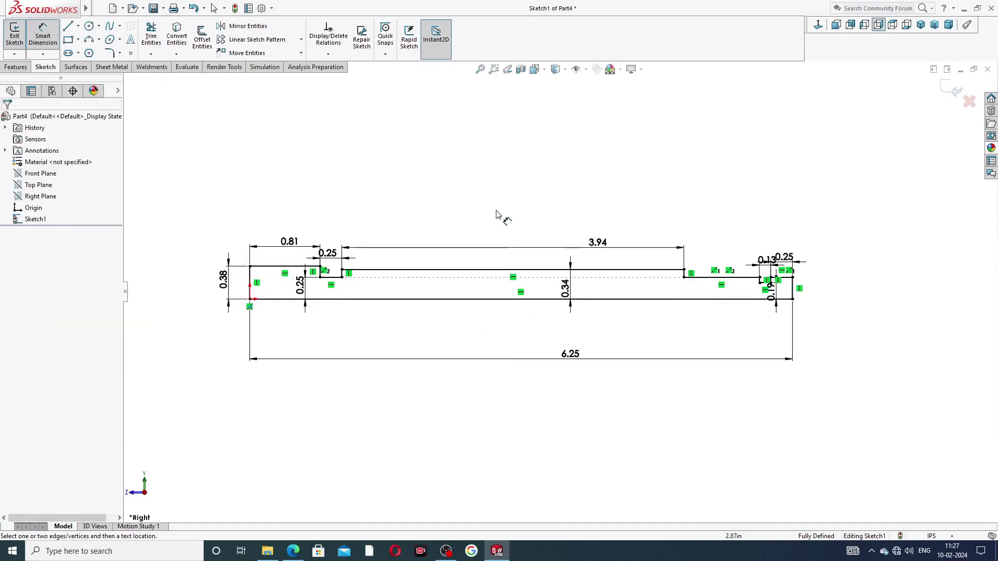
pyautogui.rightClick(493, 178)
pyautogui.click(520, 155)
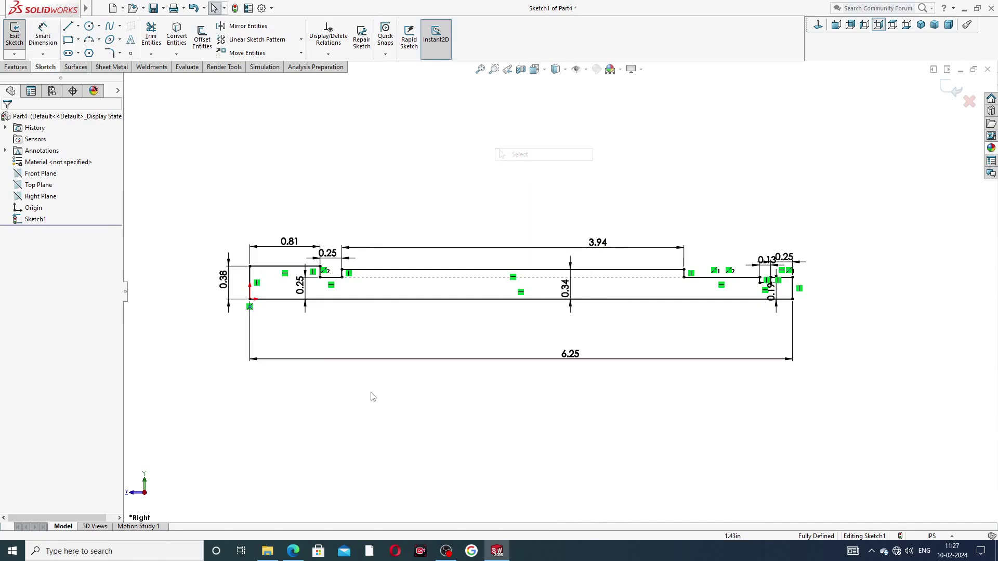
# Move the groove width and end collar length dimensions apart above the profile so their labels do not overlap
pyautogui.click(294, 552)
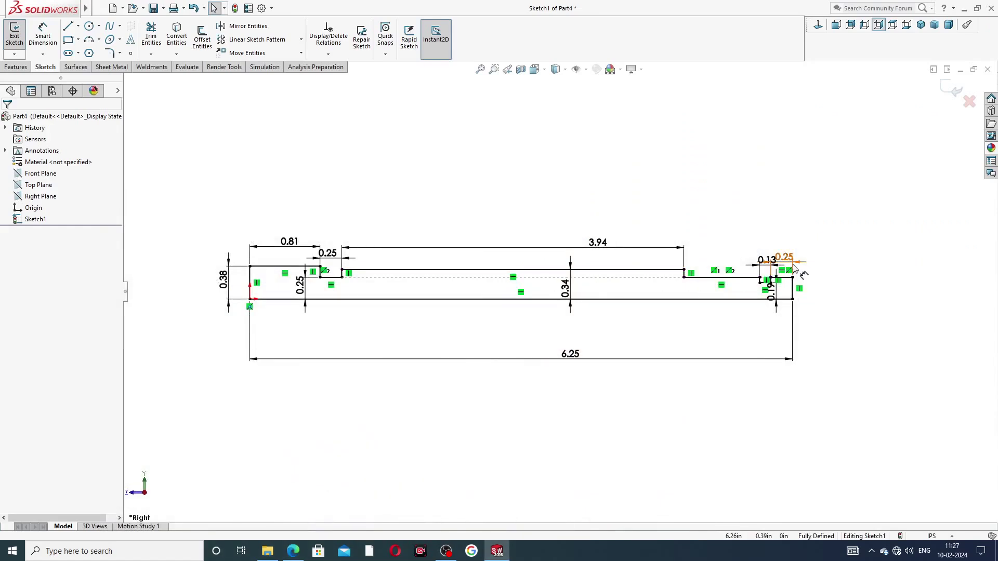
pyautogui.moveTo(794, 268); pyautogui.dragTo(736, 239)
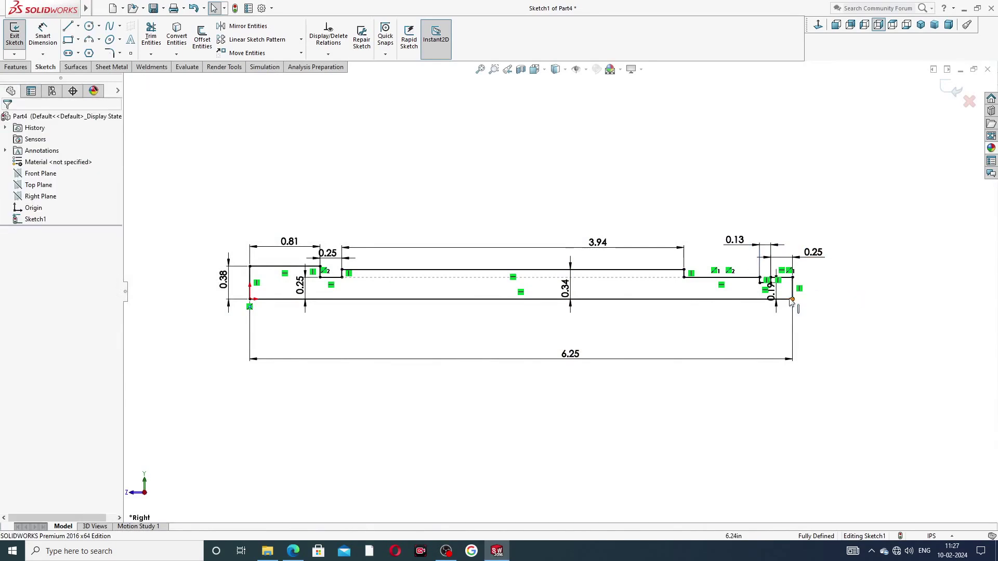
# Space out the profile's dimensions: 0.19 beyond the end collar, 0.81 and the neighbouring 0.25 higher, 3.94 centred, and 6.25 closer below the base line
pyautogui.moveTo(774, 301); pyautogui.dragTo(811, 288)
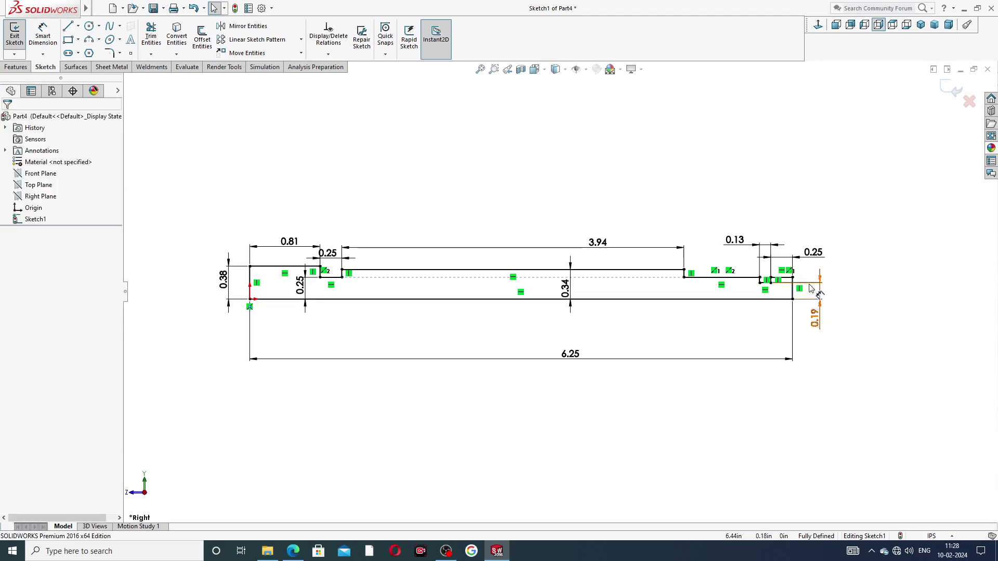
pyautogui.moveTo(597, 242); pyautogui.dragTo(517, 240)
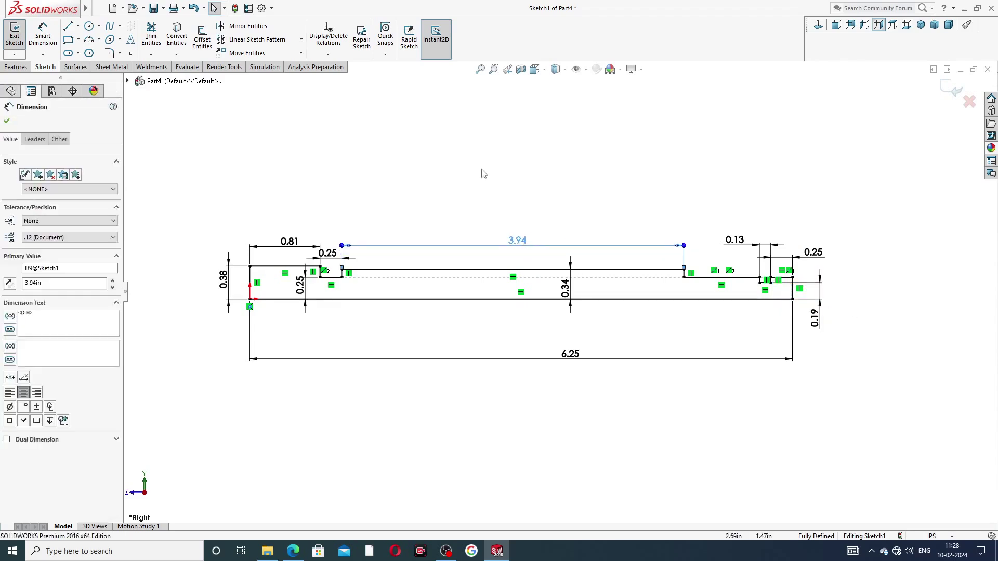
pyautogui.moveTo(289, 242); pyautogui.dragTo(288, 226)
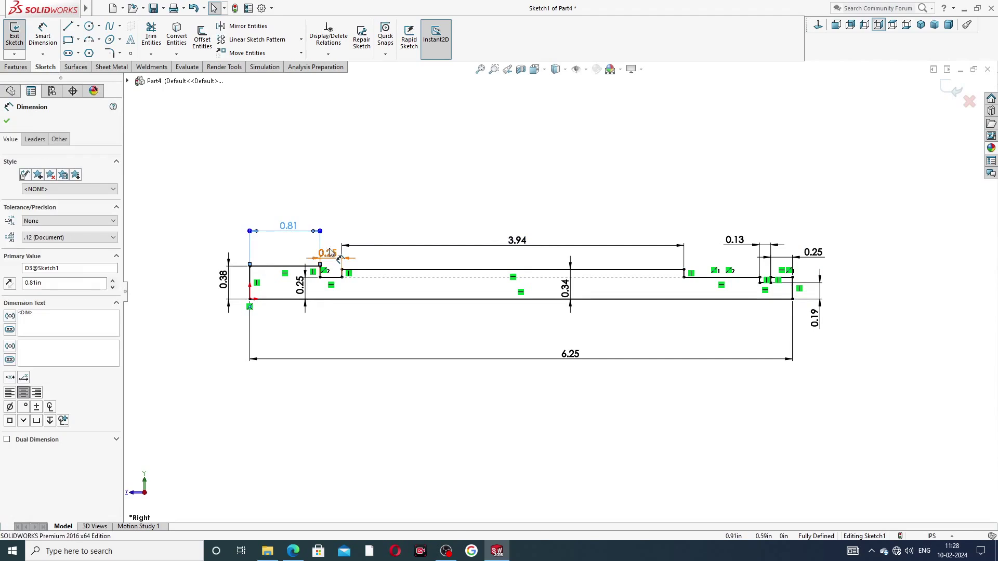
pyautogui.moveTo(330, 253); pyautogui.dragTo(373, 224)
pyautogui.press('Escape')
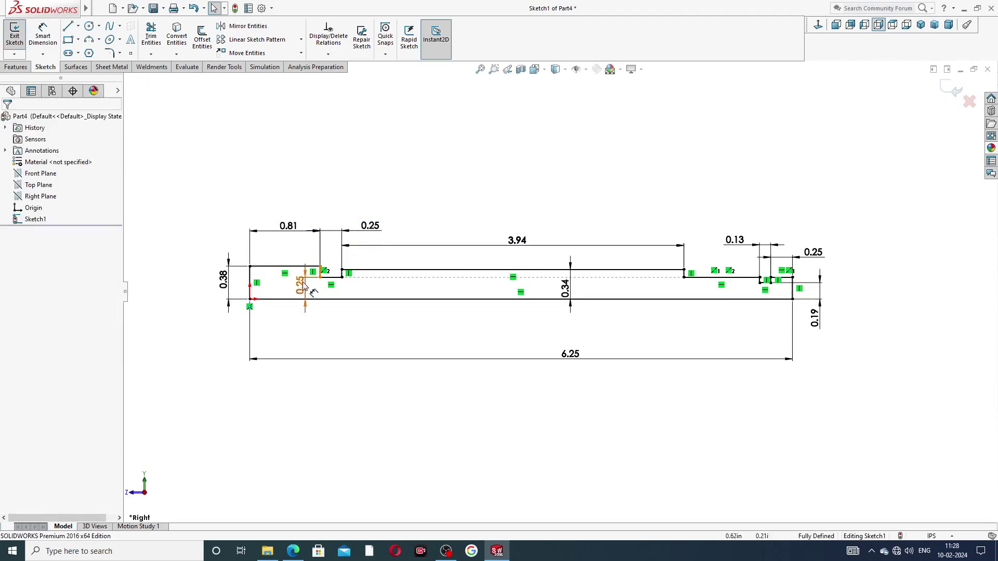
pyautogui.moveTo(312, 292); pyautogui.dragTo(294, 285)
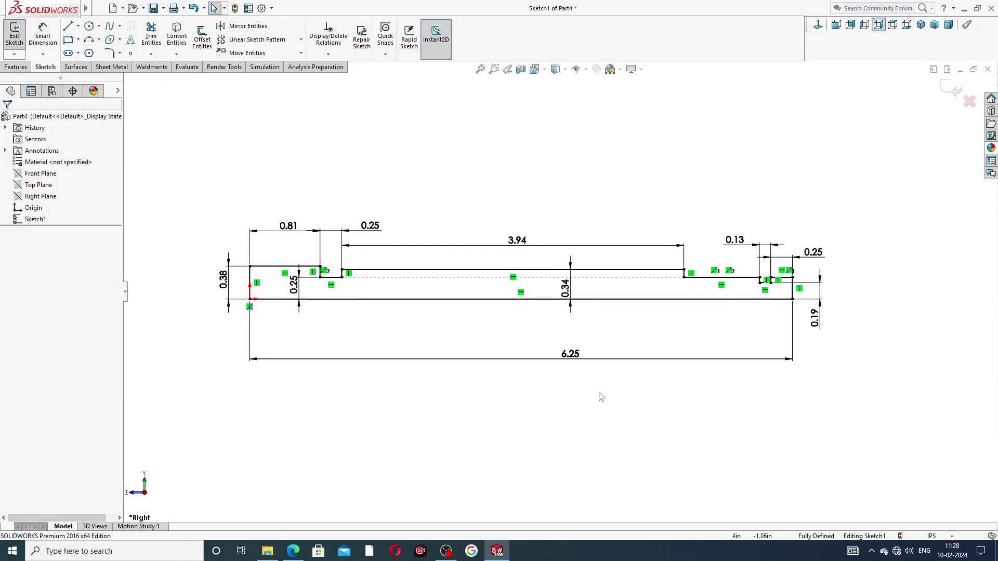
pyautogui.moveTo(572, 355); pyautogui.dragTo(490, 337)
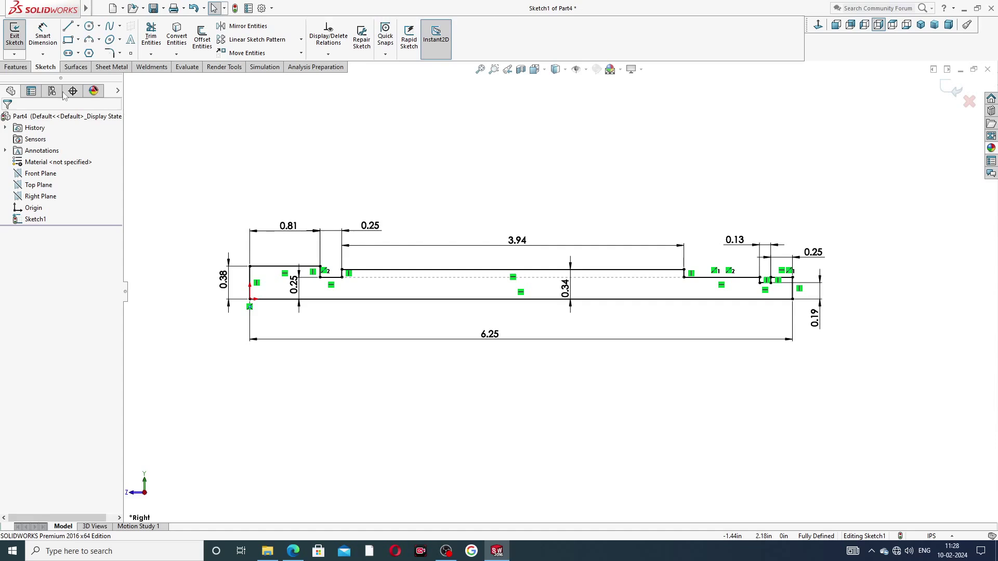
# Revolve the stepped half-profile 360° about its 6.25 in base line into a solid shaft
pyautogui.click(19, 67)
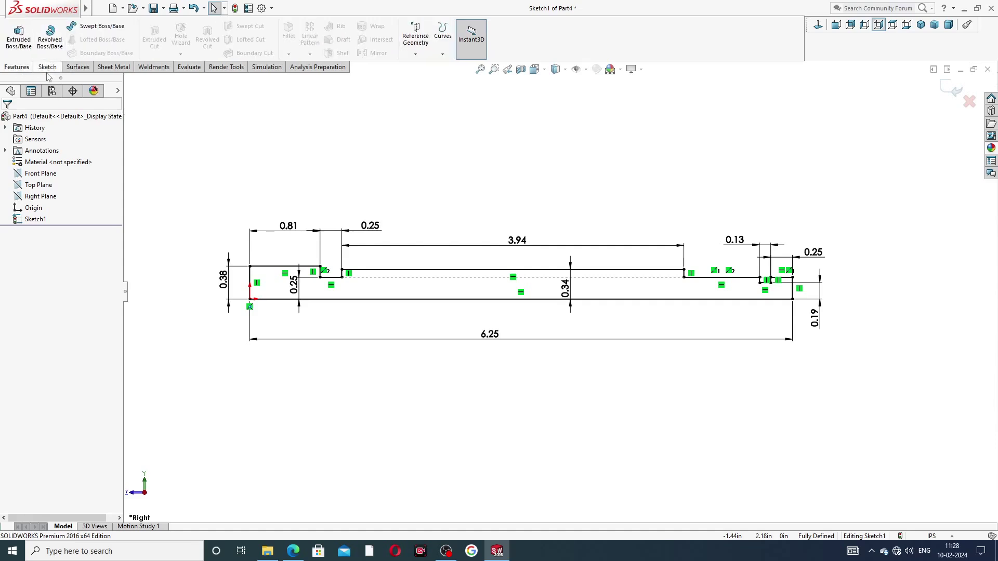
pyautogui.click(51, 48)
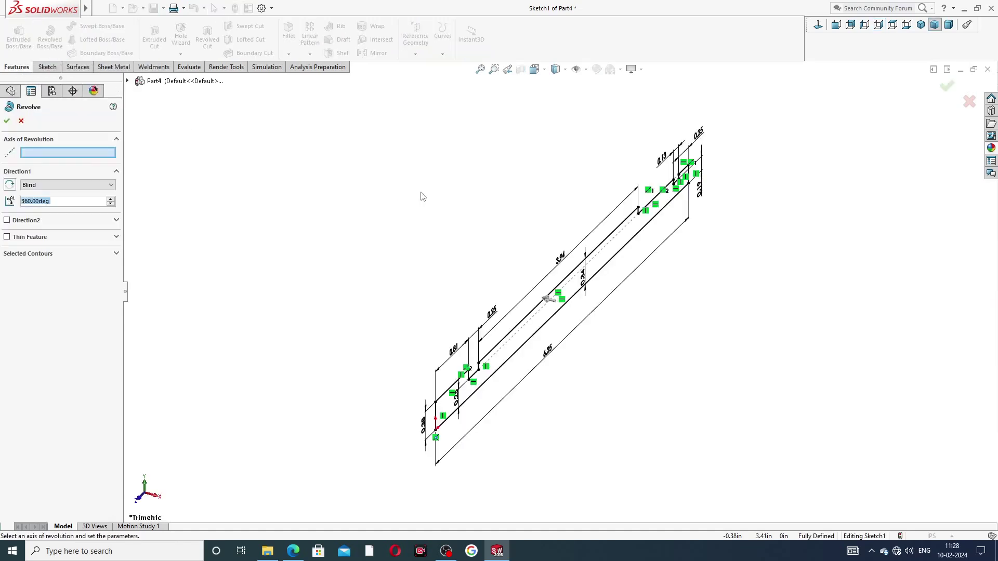
pyautogui.click(522, 351)
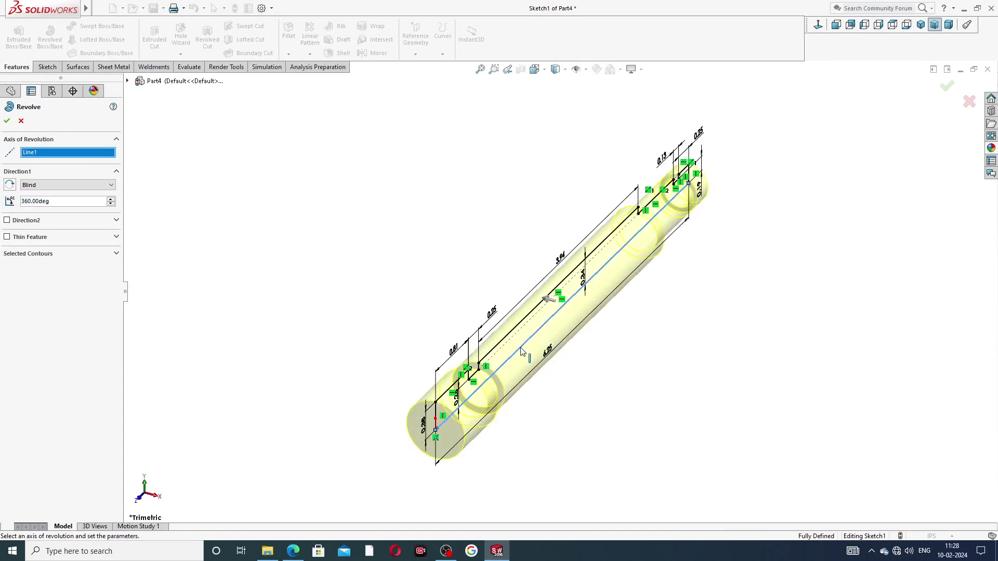
pyautogui.press('Return')
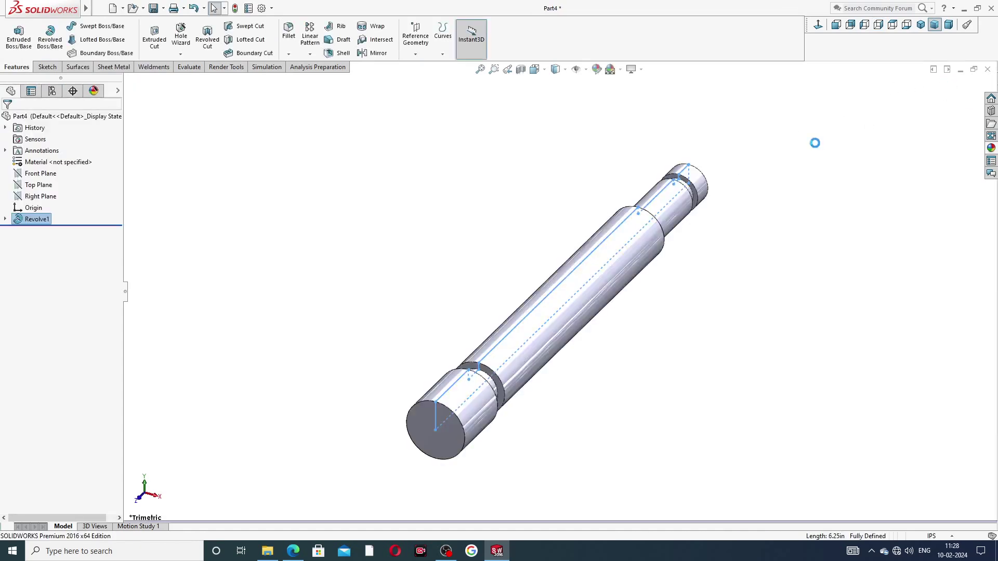
# Apply the polished nickel metal appearance to the whole screw
pyautogui.moveTo(804, 185); pyautogui.dragTo(724, 244, button='middle')
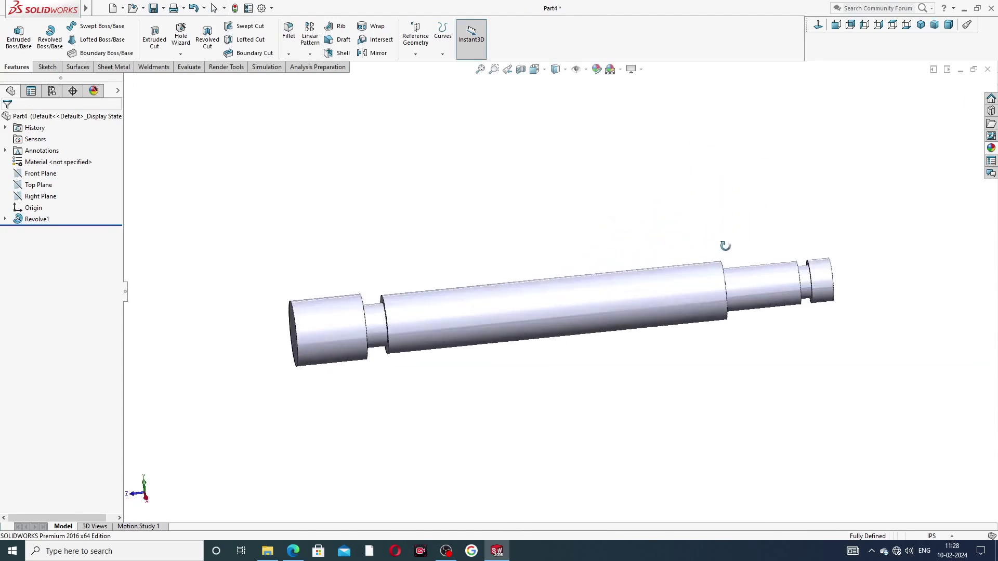
pyautogui.moveTo(724, 196); pyautogui.dragTo(883, 153, button='middle')
pyautogui.click(991, 149)
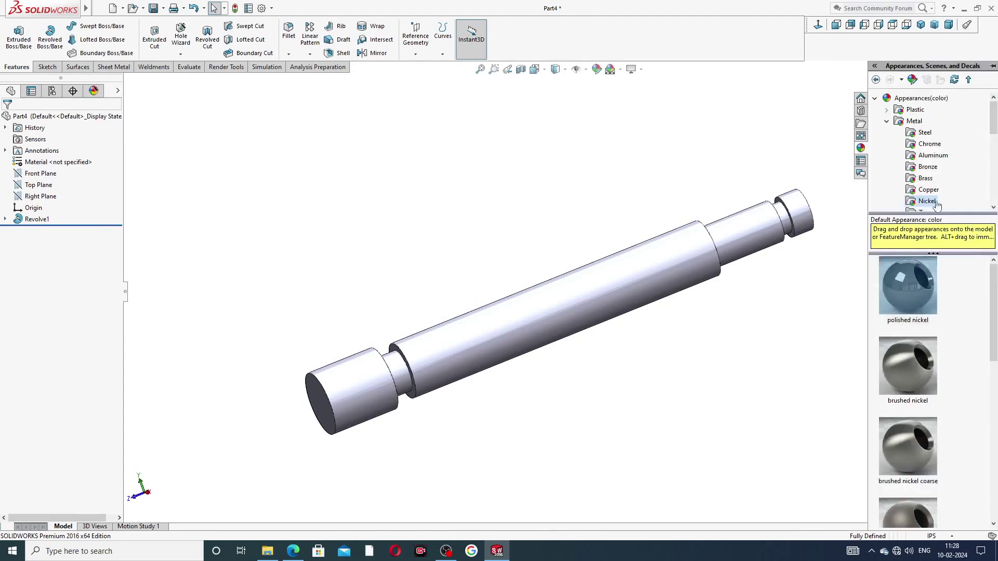
pyautogui.doubleClick(915, 275)
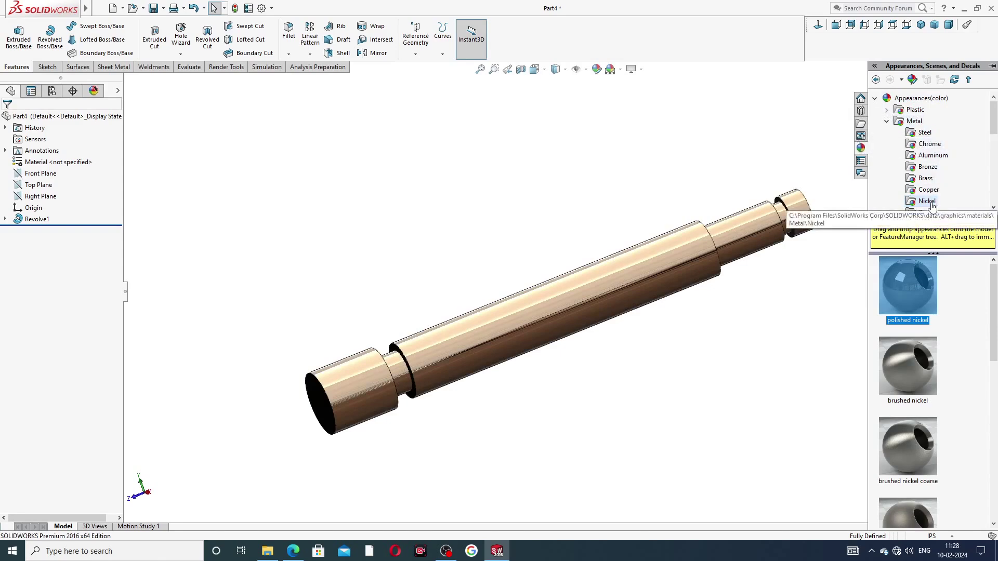
# Start a sketch on the ring-shaped shoulder face at the far end of the middle section and convert its outer circular edge
pyautogui.moveTo(776, 280)
pyautogui.mouseDown(button='middle')
pyautogui.moveTo(747, 323)
pyautogui.moveTo(692, 307)
pyautogui.moveTo(639, 332)
pyautogui.moveTo(625, 307)
pyautogui.mouseUp(button='middle')
pyautogui.scroll(-2, 618, 270)
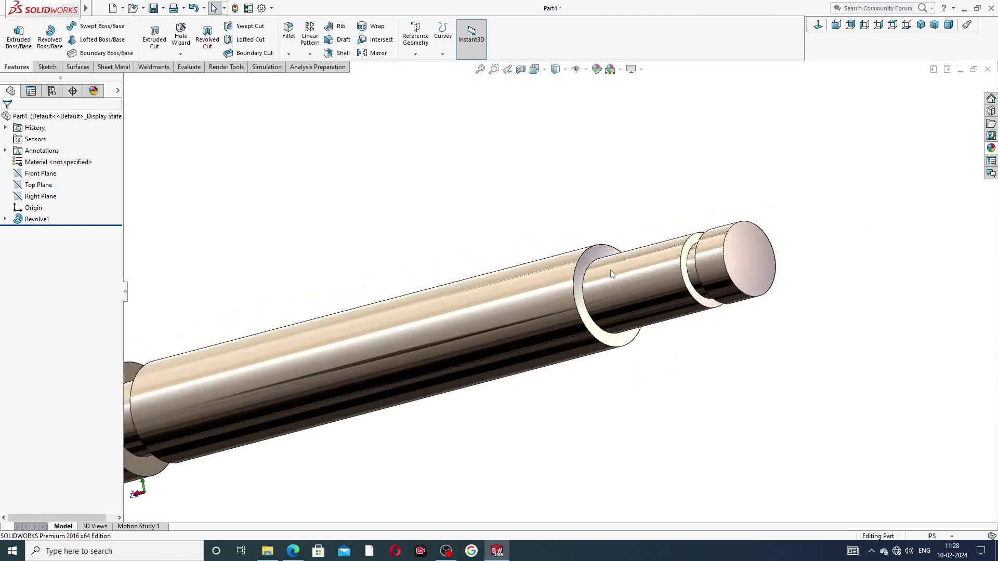
pyautogui.click(592, 268)
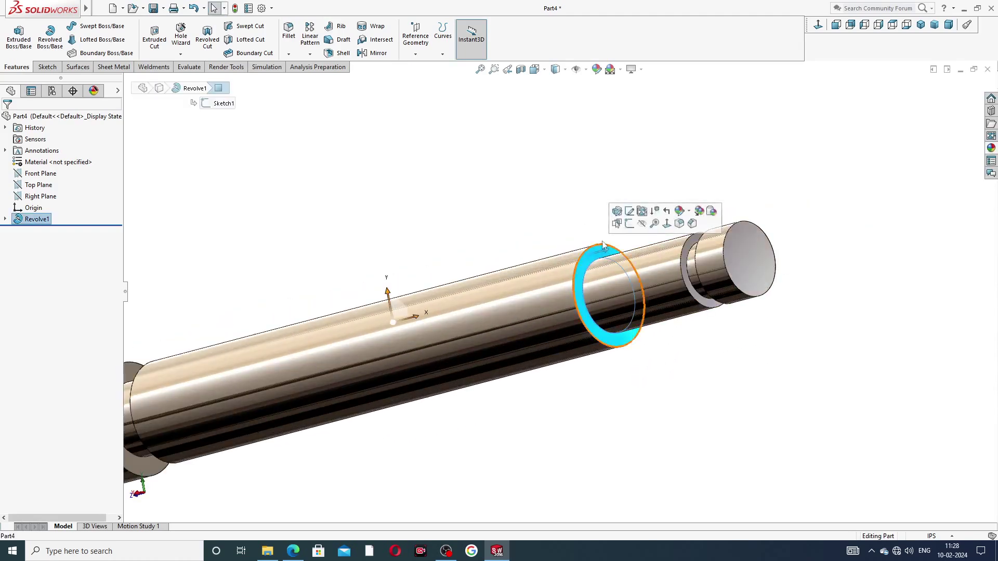
pyautogui.click(629, 224)
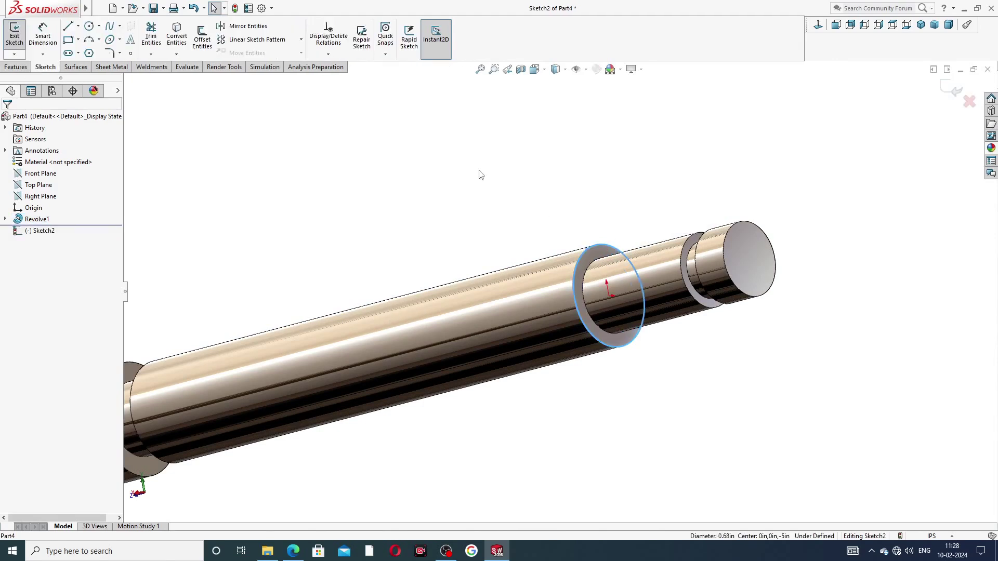
pyautogui.click(177, 36)
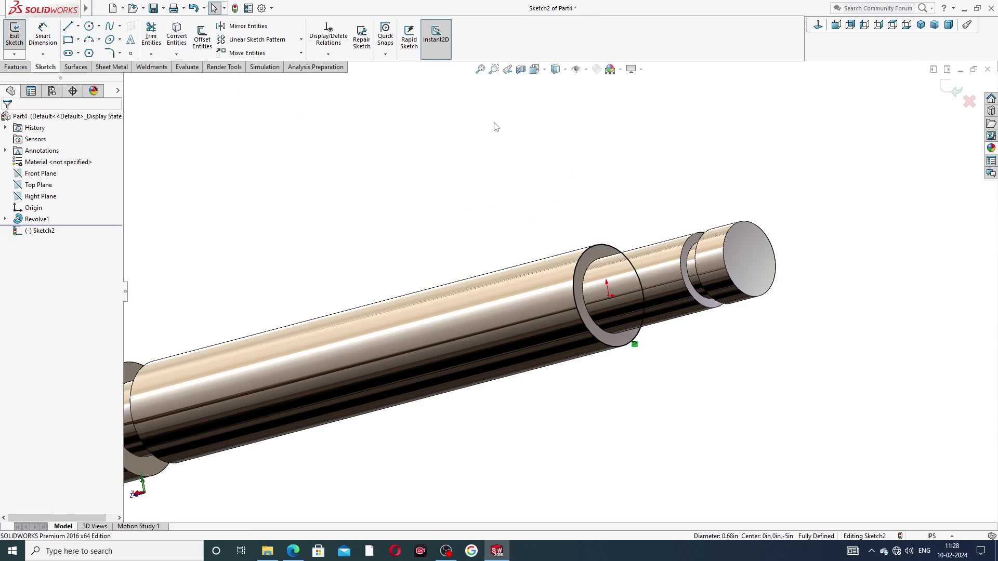
# Create a clockwise constant-pitch helix from the converted circle, defined by height 4.025 in and pitch 0.125 in, direction reversed, start angle 90°
pyautogui.click(23, 68)
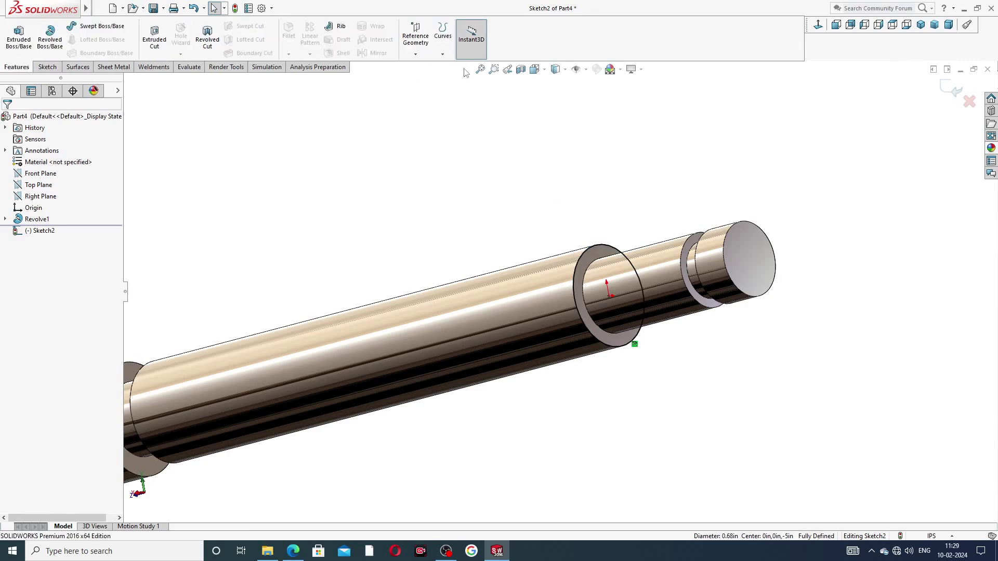
pyautogui.click(442, 55)
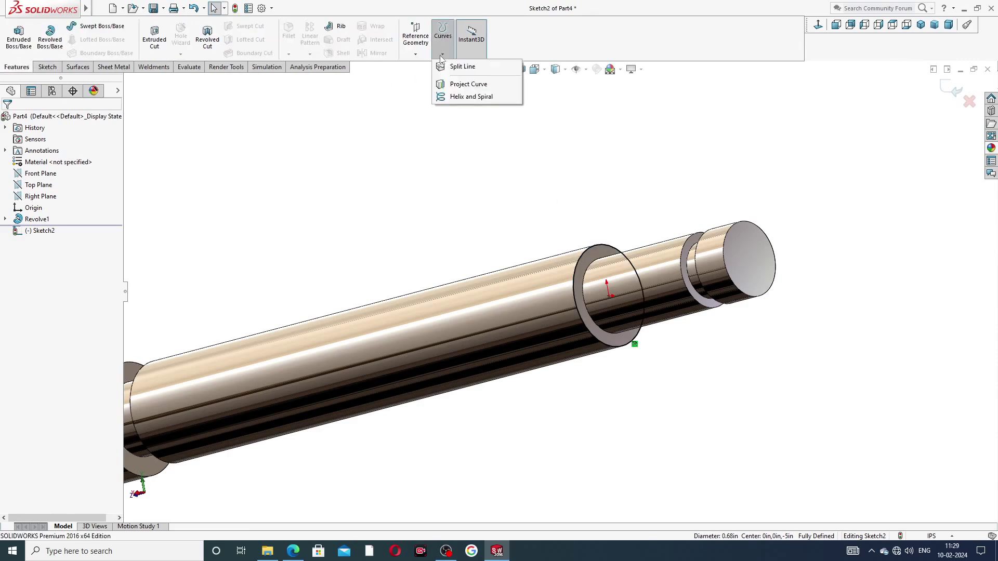
pyautogui.click(470, 96)
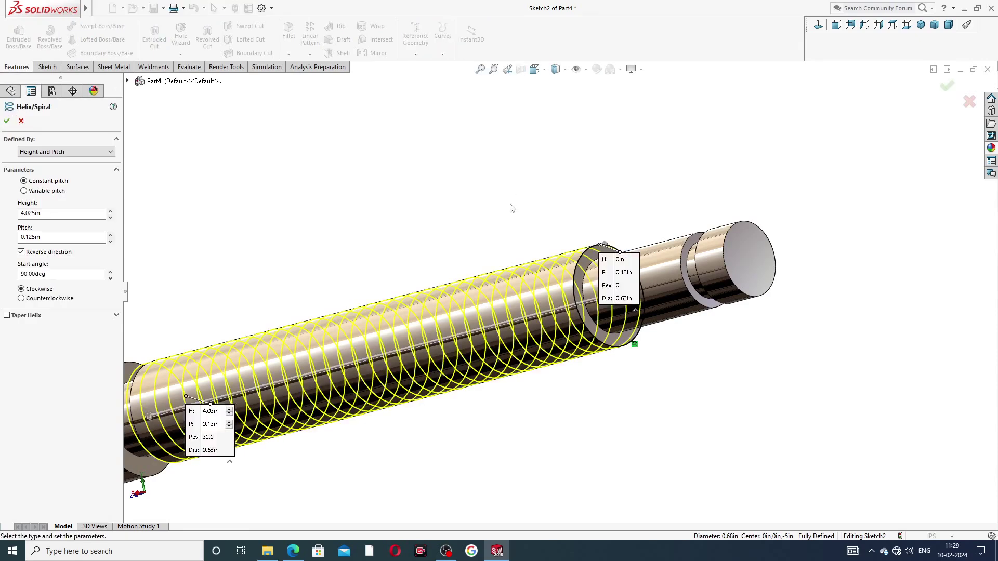
pyautogui.scroll(-5, 503, 211)
pyautogui.moveTo(504, 212); pyautogui.dragTo(418, 338, button='middle')
pyautogui.scroll(2, 418, 341)
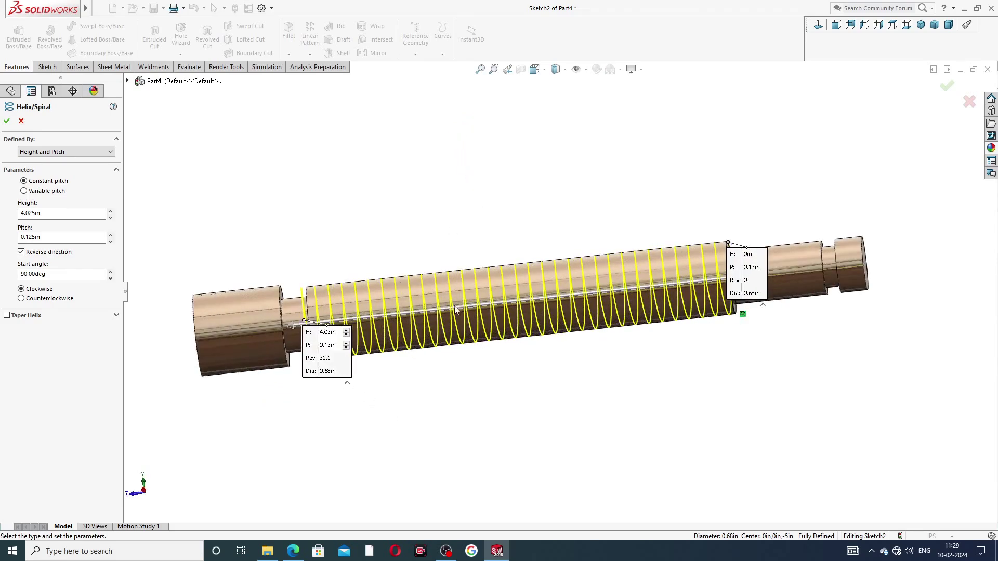
pyautogui.moveTo(456, 311); pyautogui.dragTo(450, 268, button='middle')
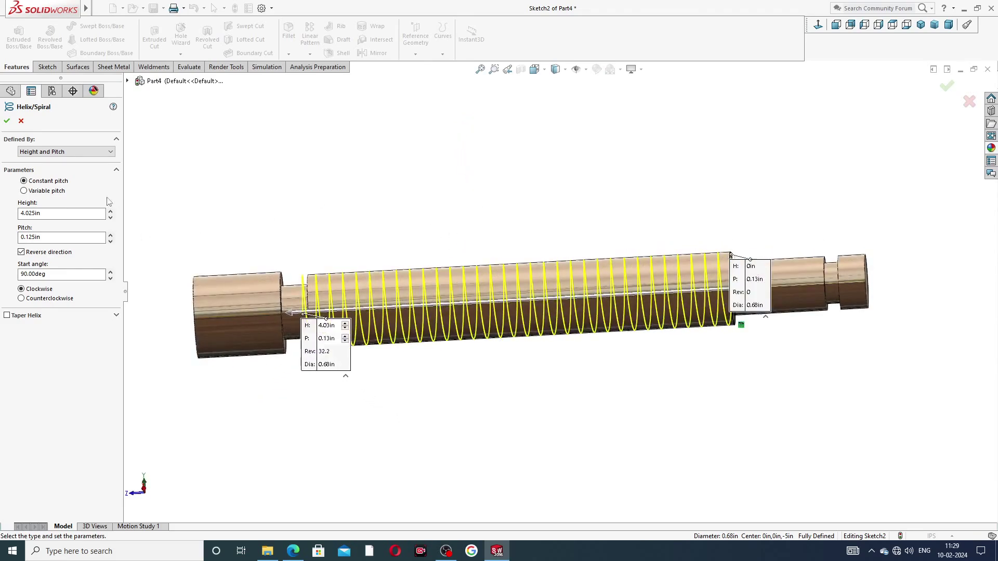
pyautogui.click(83, 151)
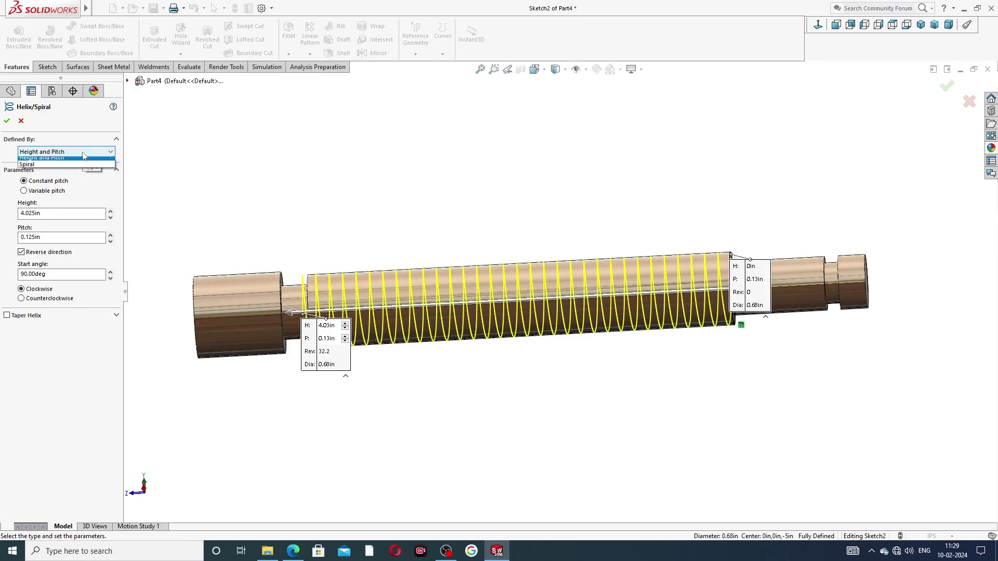
pyautogui.click(84, 157)
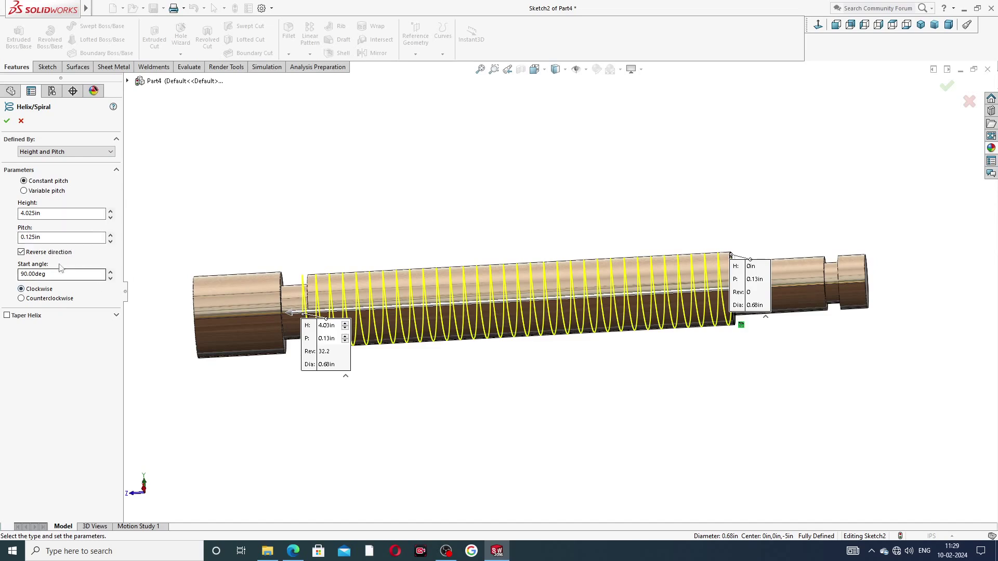
pyautogui.click(22, 252)
pyautogui.click(21, 252)
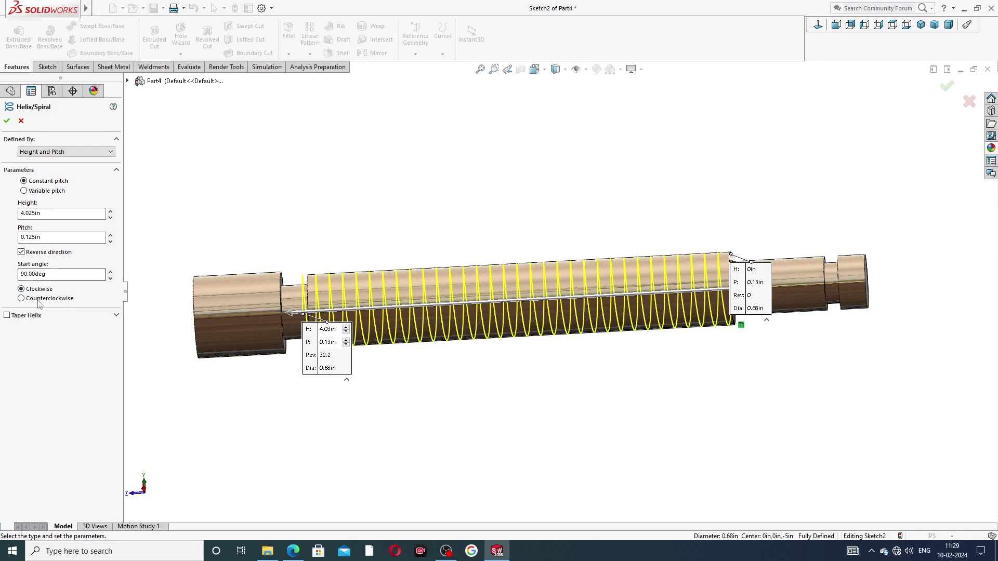
pyautogui.click(7, 121)
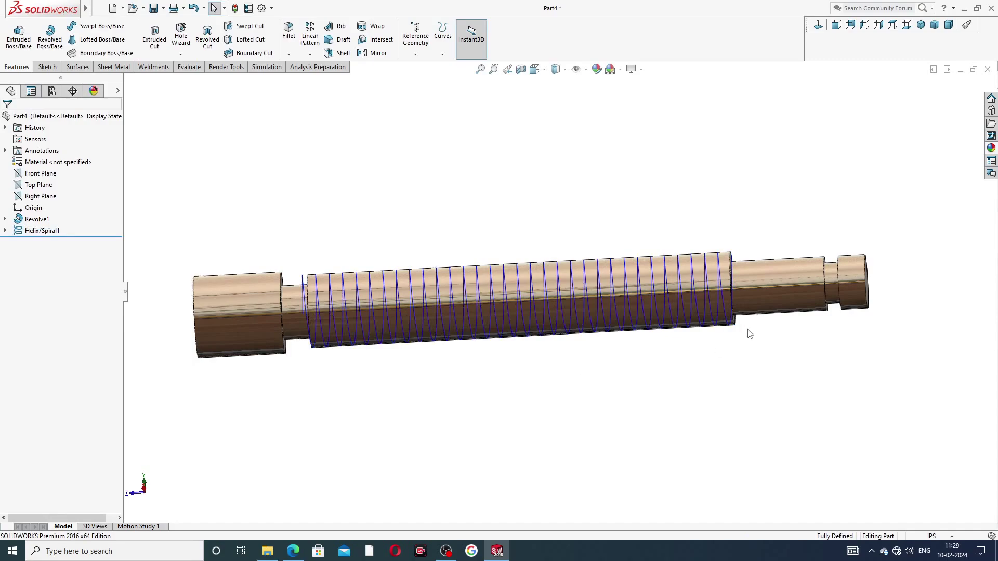
# Start a new sketch on the Right Plane and orient the view normal to it
pyautogui.moveTo(674, 331)
pyautogui.mouseDown(button='middle')
pyautogui.moveTo(629, 327)
pyautogui.moveTo(671, 313)
pyautogui.mouseUp(button='middle')
pyautogui.scroll(2, 599, 310)
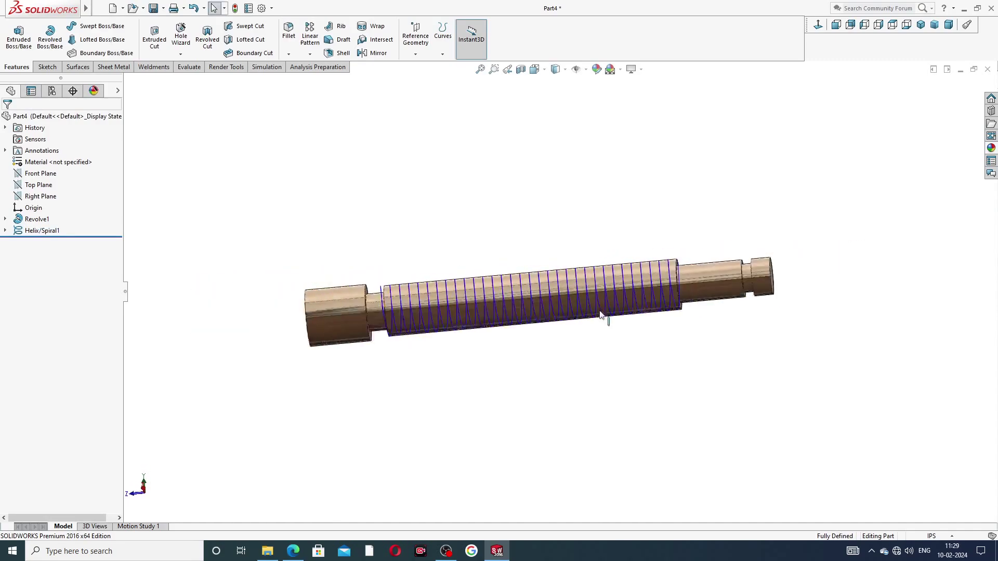
pyautogui.scroll(1, 600, 312)
pyautogui.moveTo(463, 298); pyautogui.dragTo(401, 228, button='middle')
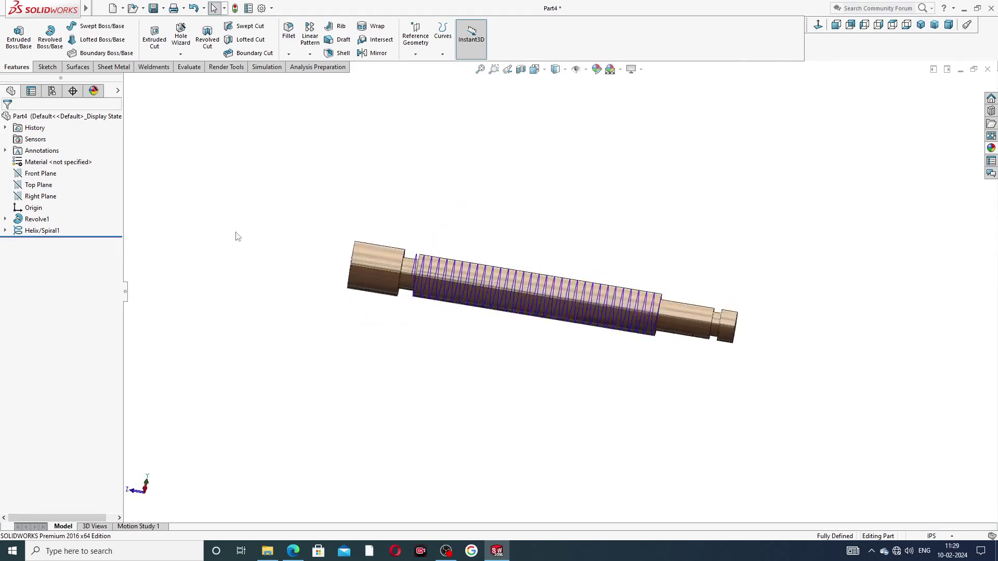
pyautogui.click(50, 197)
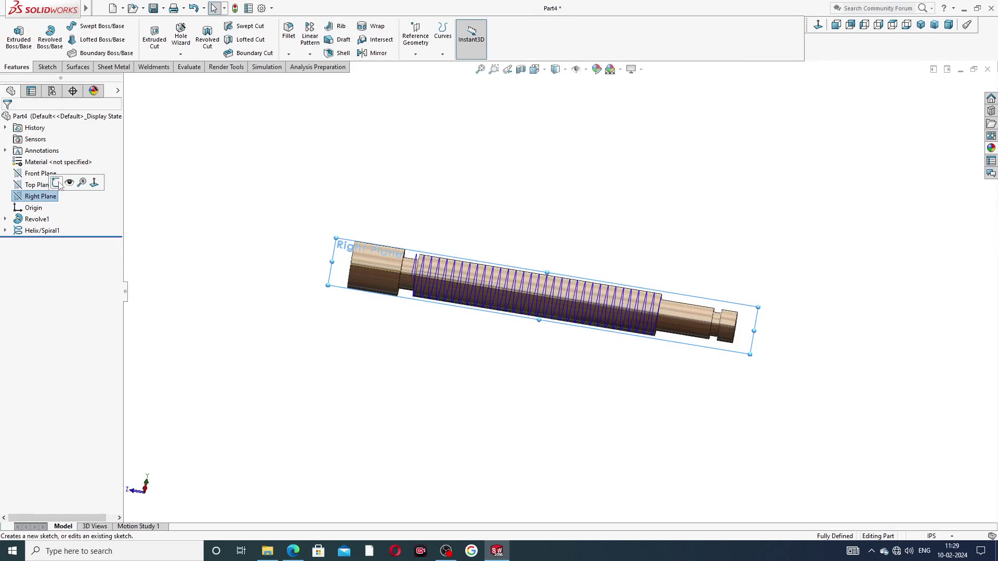
pyautogui.click(78, 180)
pyautogui.click(818, 25)
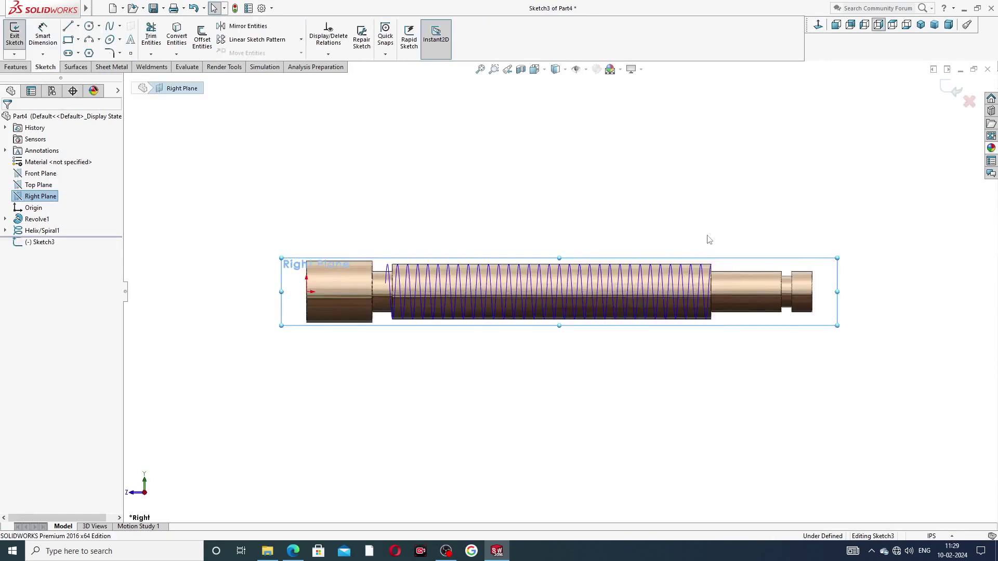
# Sketch a closed four-sided line profile from the shoulder's corner at the helix end, with a horizontal lower side and an upper side about 0.16 in long
pyautogui.scroll(-5, 721, 291)
pyautogui.scroll(-3, 626, 281)
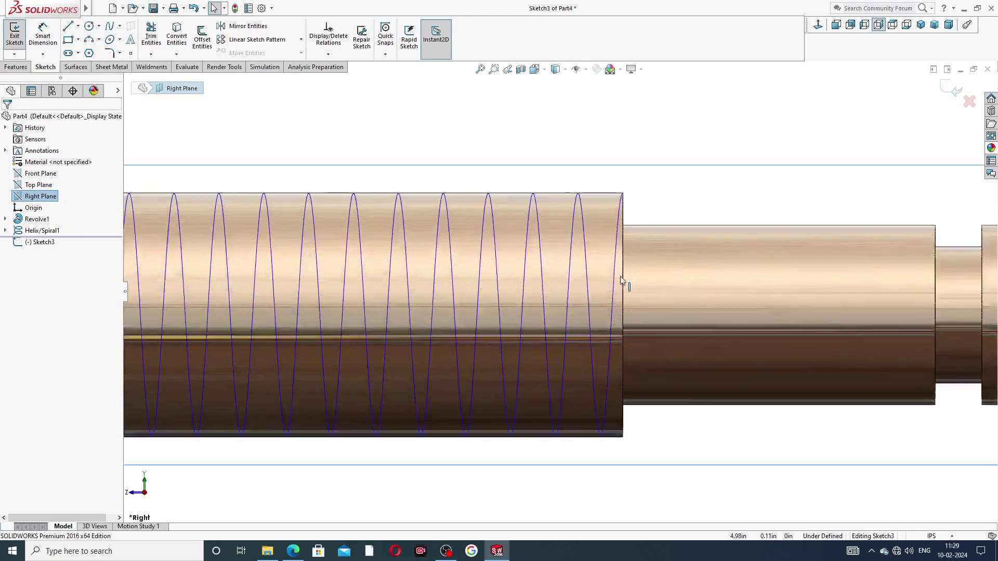
pyautogui.click(68, 27)
pyautogui.scroll(-2, 638, 173)
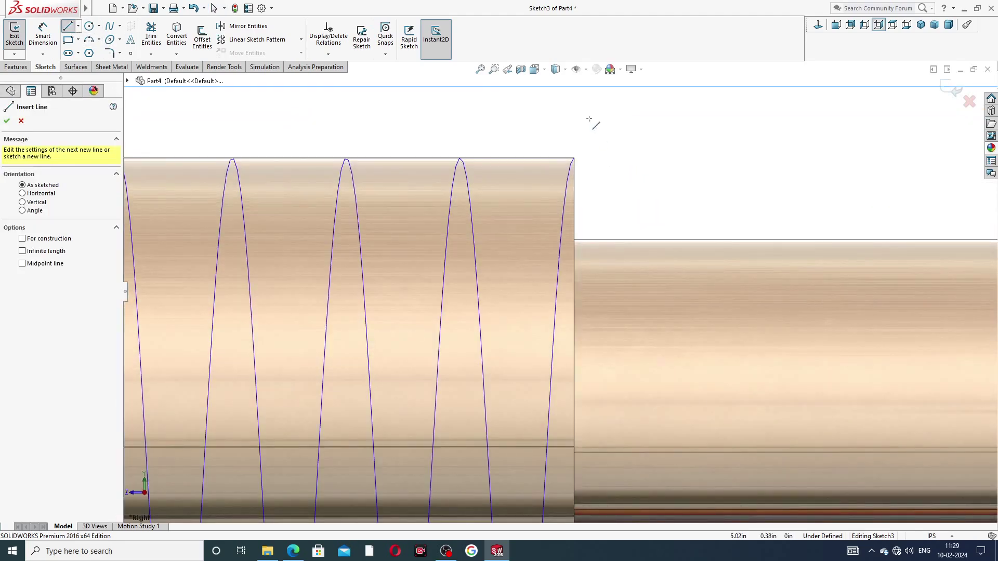
pyautogui.click(574, 159)
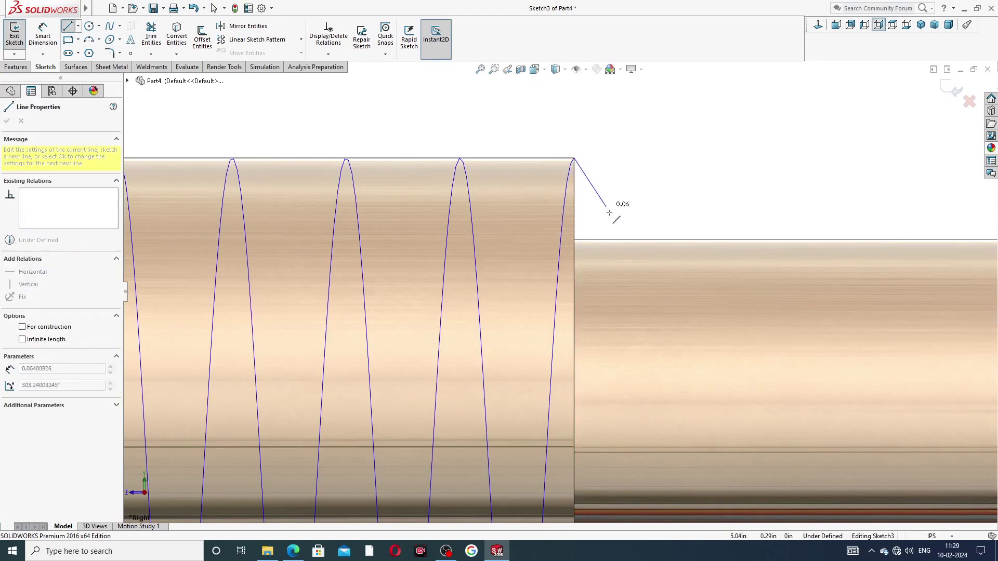
pyautogui.click(609, 209)
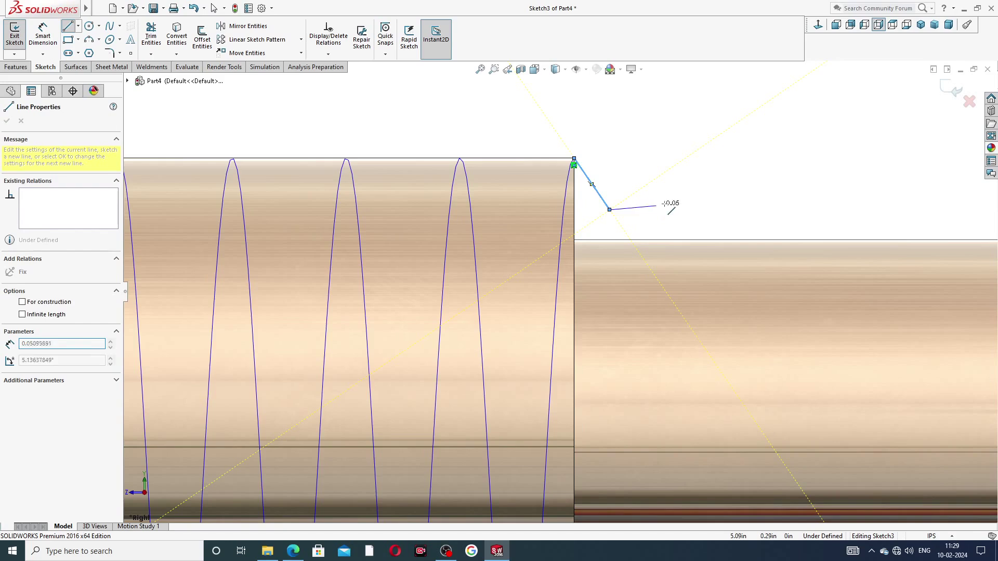
pyautogui.click(684, 210)
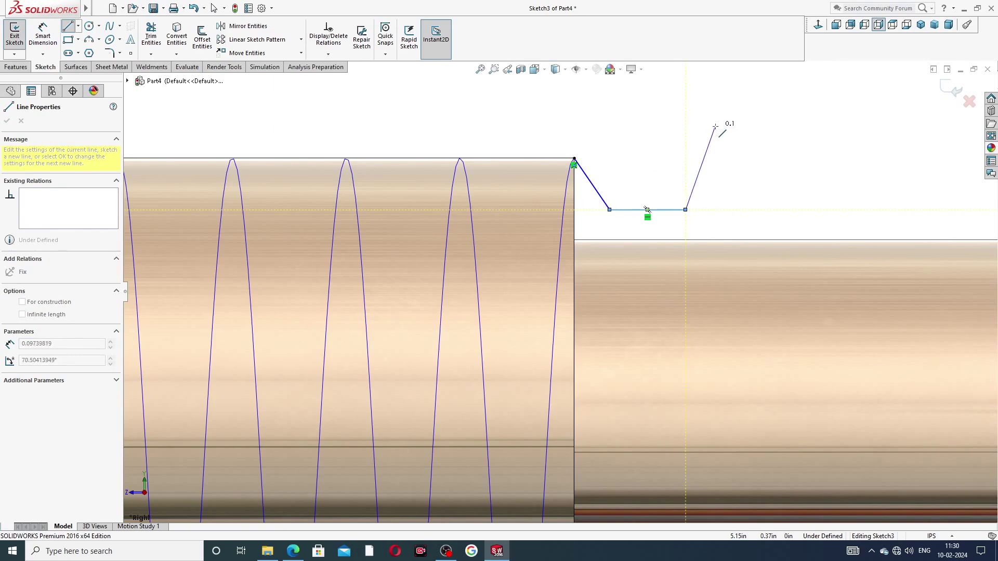
pyautogui.click(715, 126)
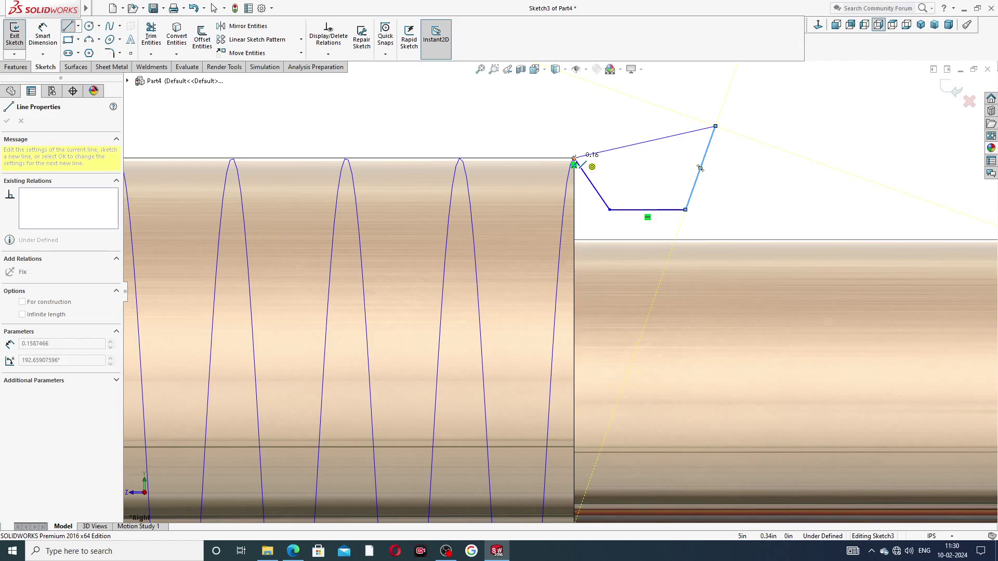
pyautogui.click(574, 157)
pyautogui.rightClick(599, 128)
pyautogui.click(623, 132)
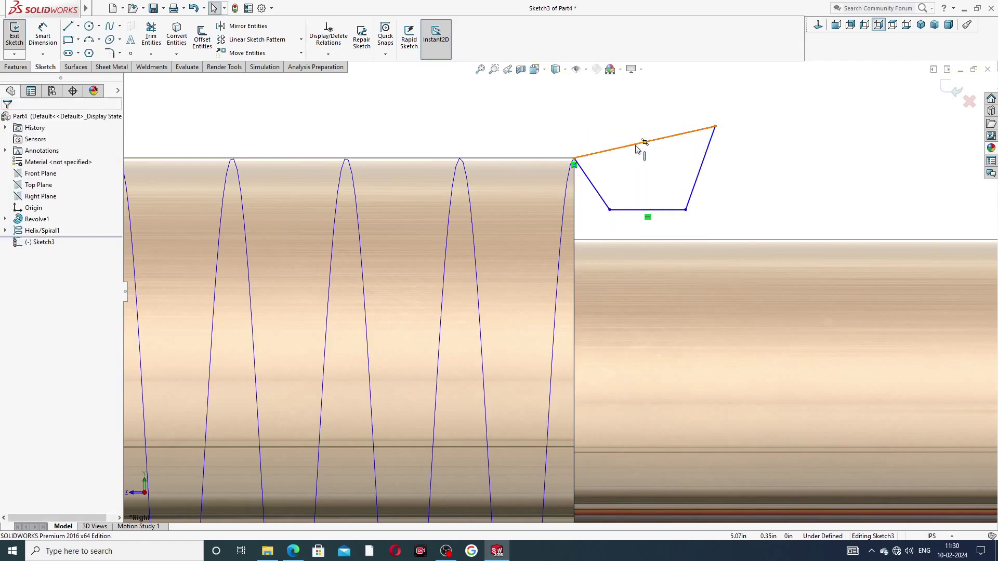
# Make the upper closing line of the four-sided profile horizontal
pyautogui.click(644, 144)
pyautogui.click(664, 101)
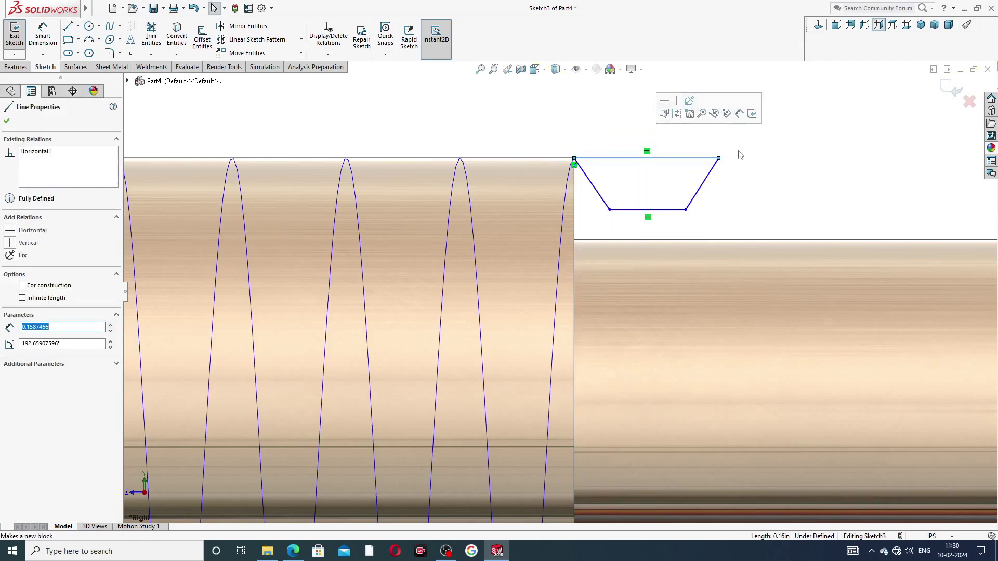
pyautogui.click(741, 155)
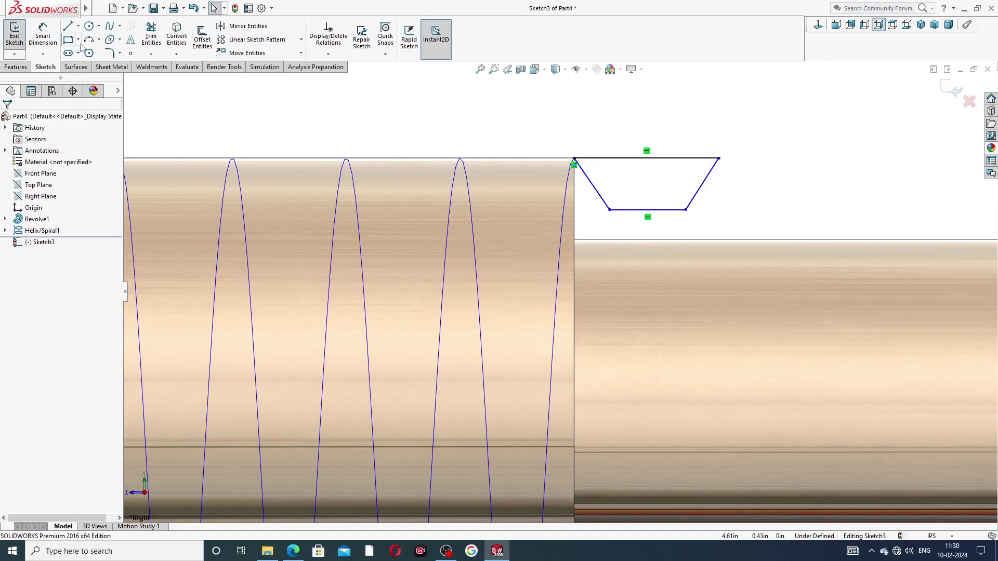
# Draw a centerline between the midpoints of the profile's upper and lower lines and make it vertical
pyautogui.click(78, 26)
pyautogui.click(93, 52)
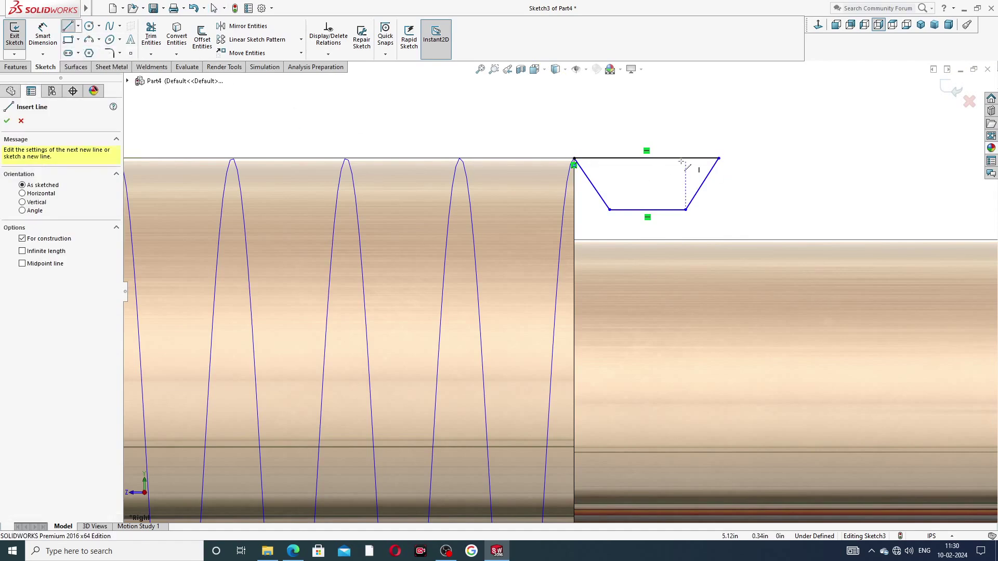
pyautogui.click(646, 158)
pyautogui.click(647, 210)
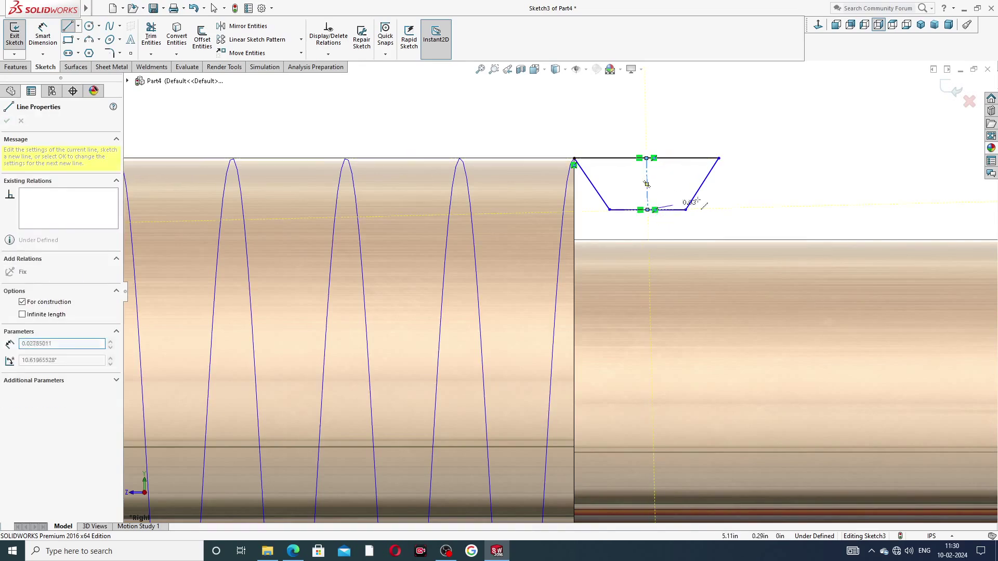
pyautogui.rightClick(713, 188)
pyautogui.click(728, 194)
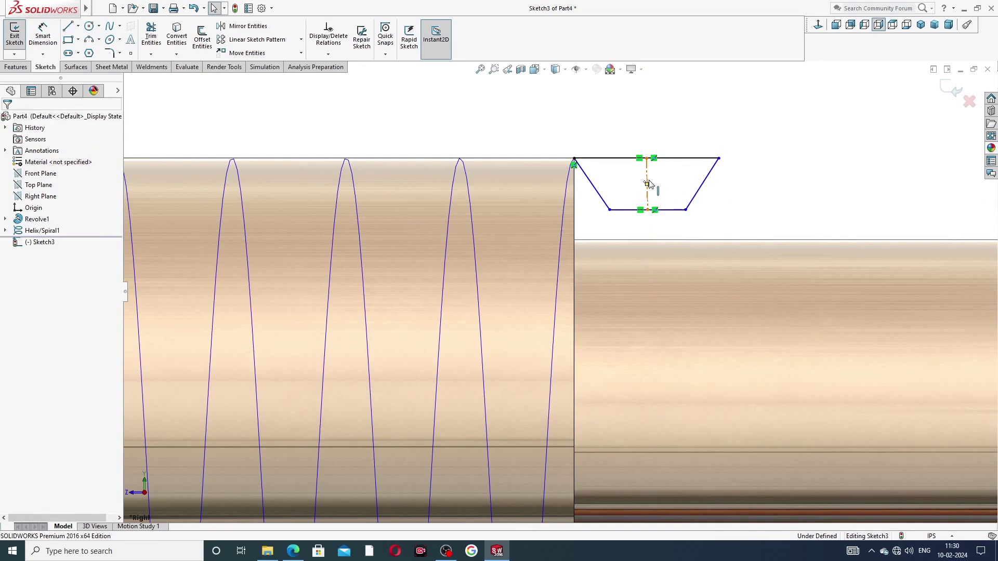
pyautogui.click(648, 184)
pyautogui.click(690, 137)
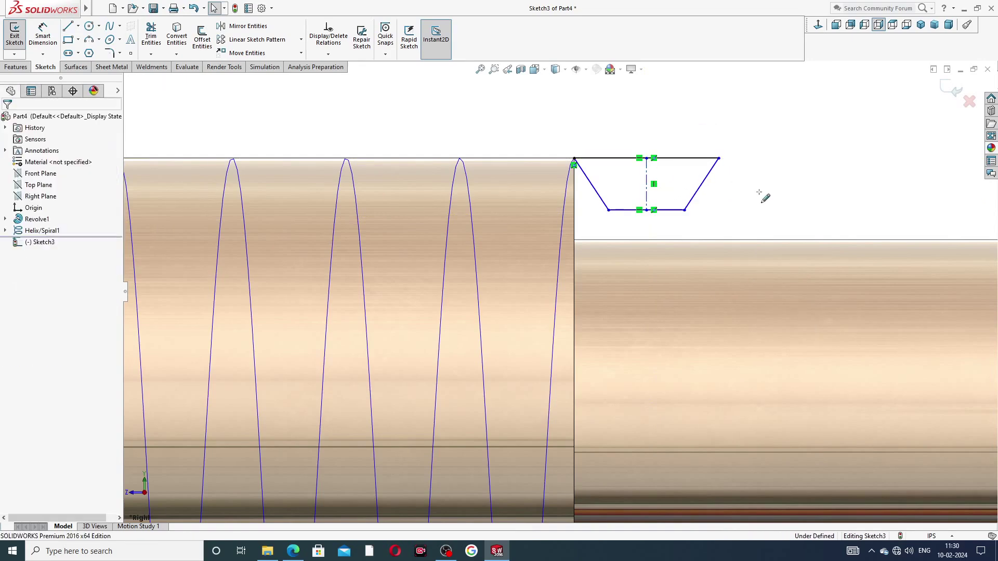
# Dimension the angle between the profile's two slanted sides as 29° and place the dimension above the profile
pyautogui.click(42, 35)
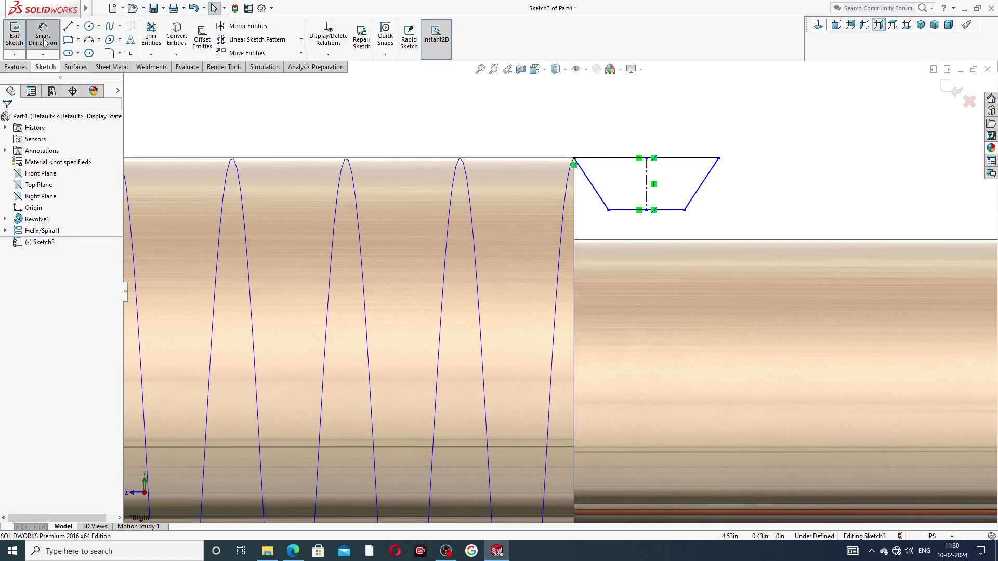
pyautogui.click(600, 198)
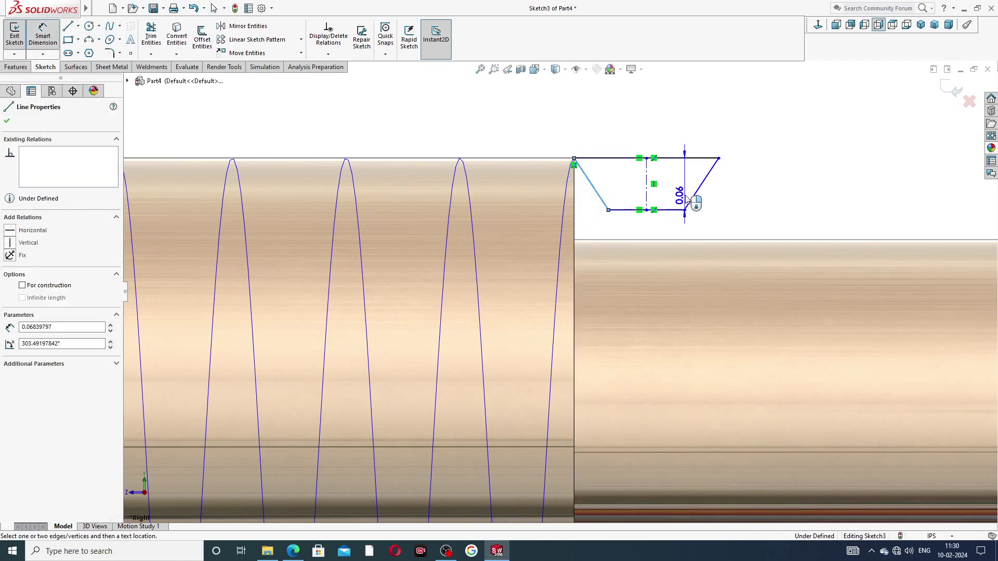
pyautogui.click(696, 193)
pyautogui.click(643, 139)
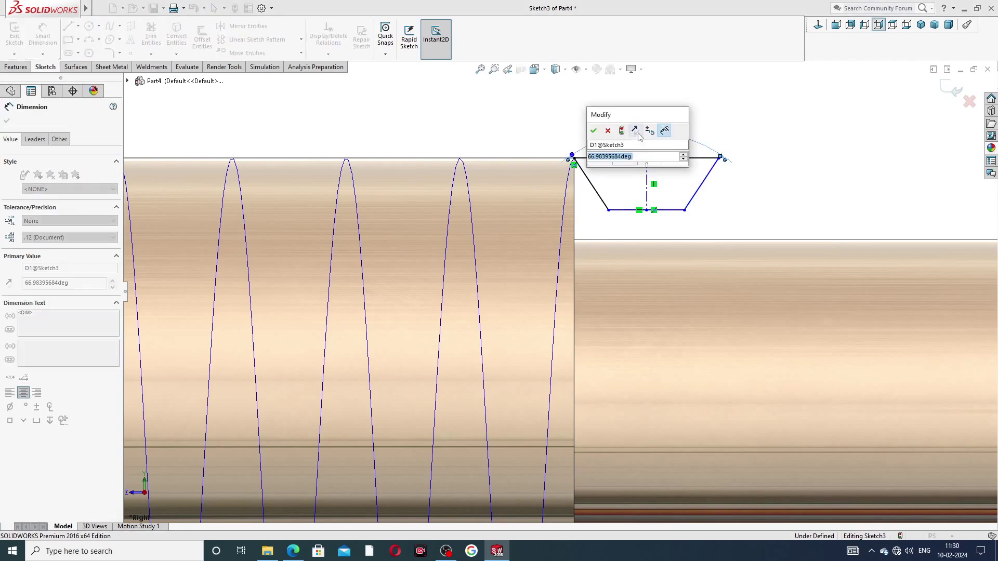
pyautogui.write('29')
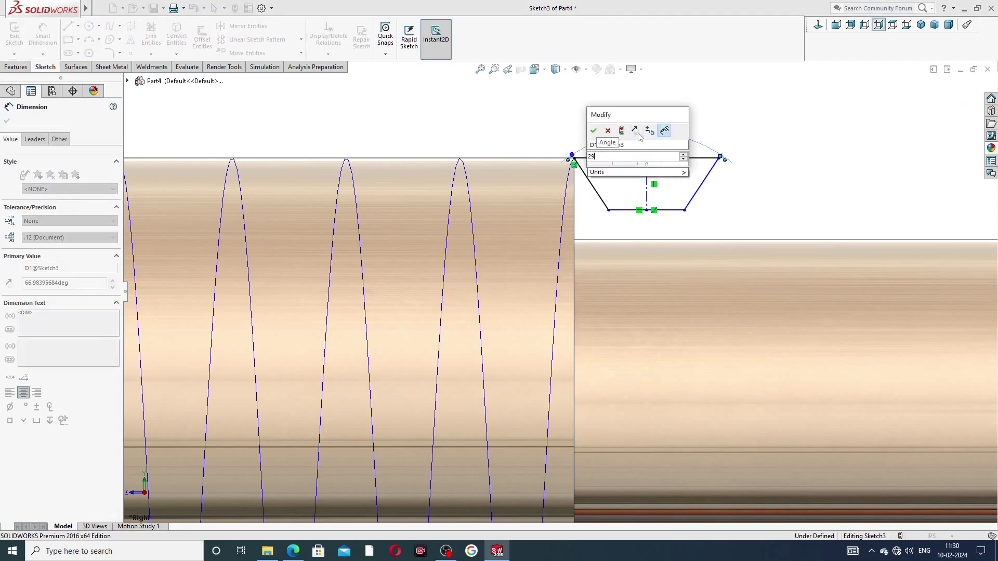
pyautogui.press('Return')
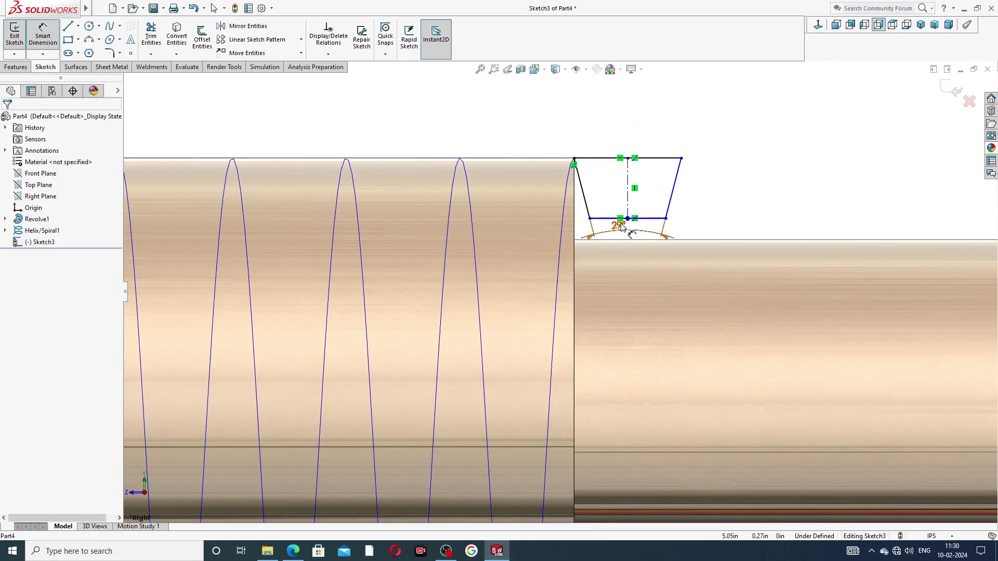
pyautogui.moveTo(619, 226); pyautogui.dragTo(627, 126)
pyautogui.click(718, 186)
pyautogui.scroll(-4, 622, 202)
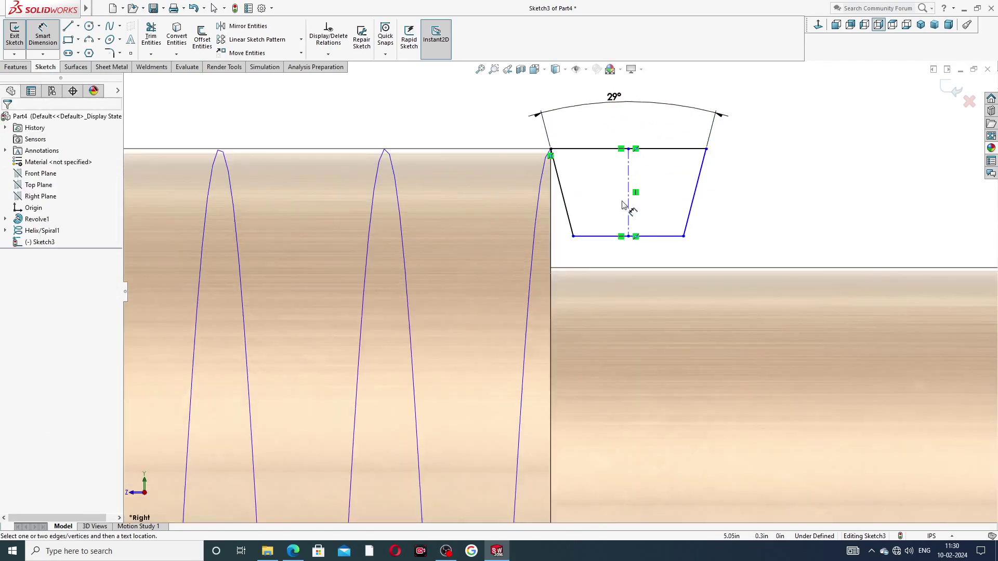
# Dimension the trapezoid's upper width as 0.08 in and its height between the horizontal lines as 0.06 in
pyautogui.click(594, 139)
pyautogui.click(600, 127)
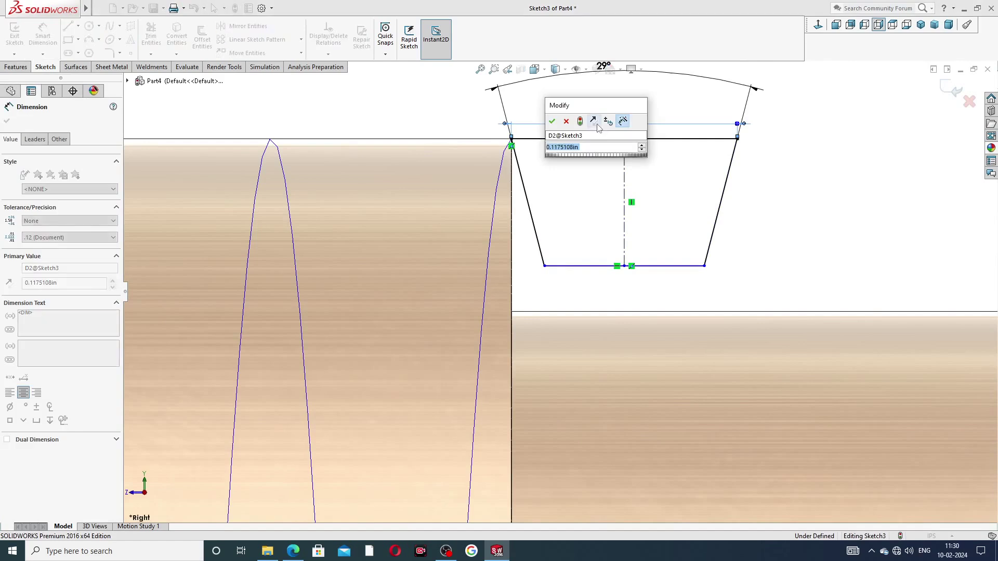
pyautogui.write('.08')
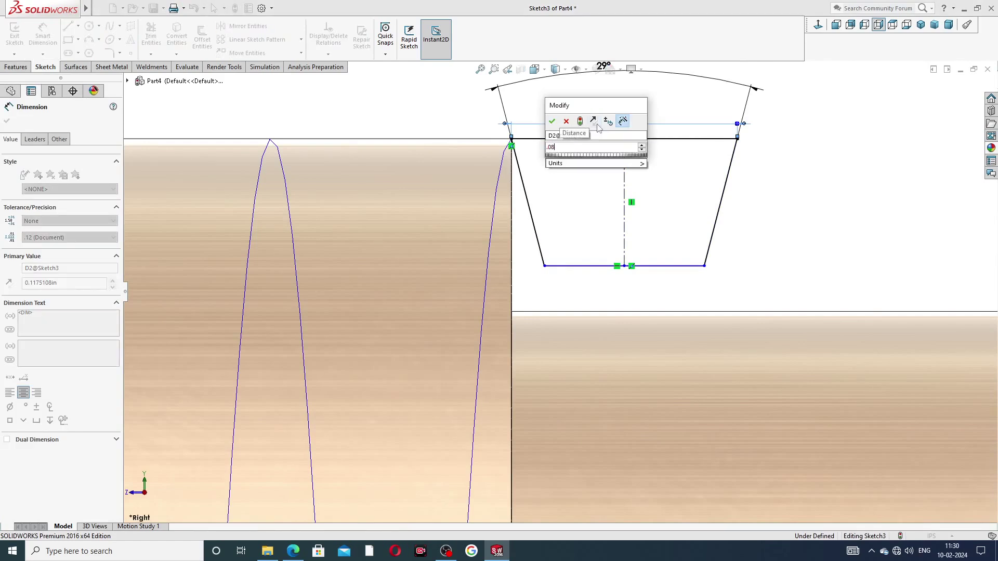
pyautogui.press('Return')
pyautogui.click(641, 139)
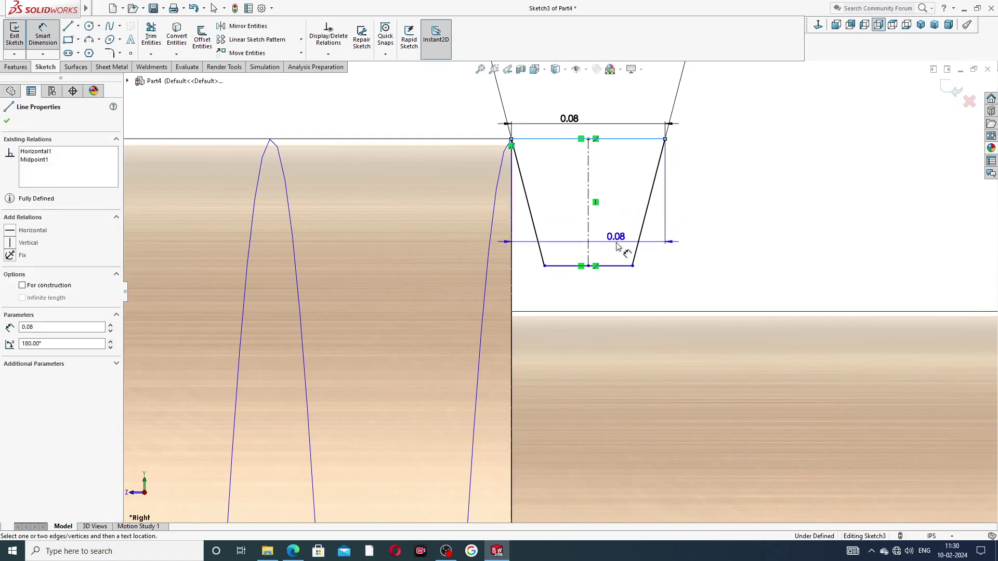
pyautogui.click(624, 266)
pyautogui.click(693, 208)
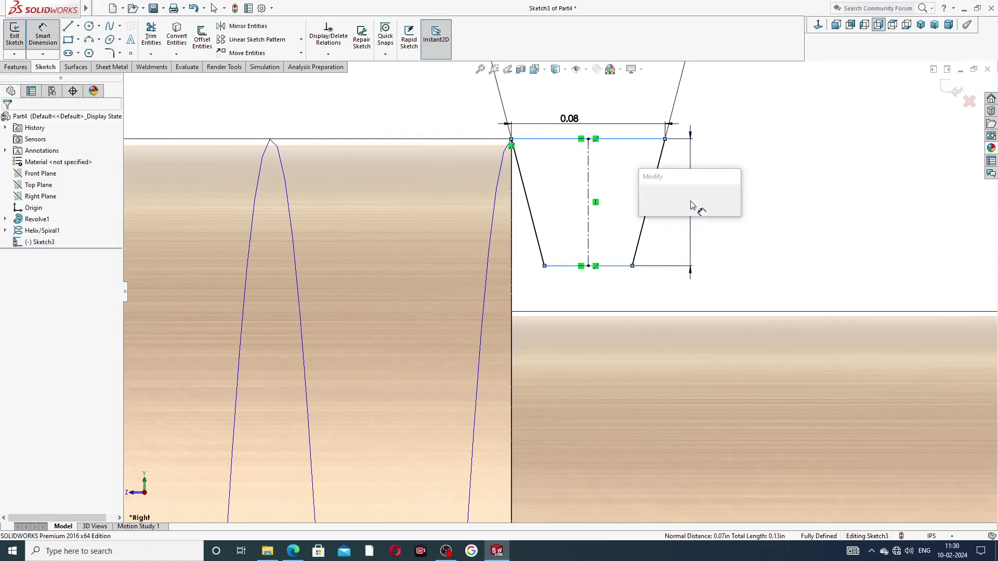
pyautogui.write('.0')
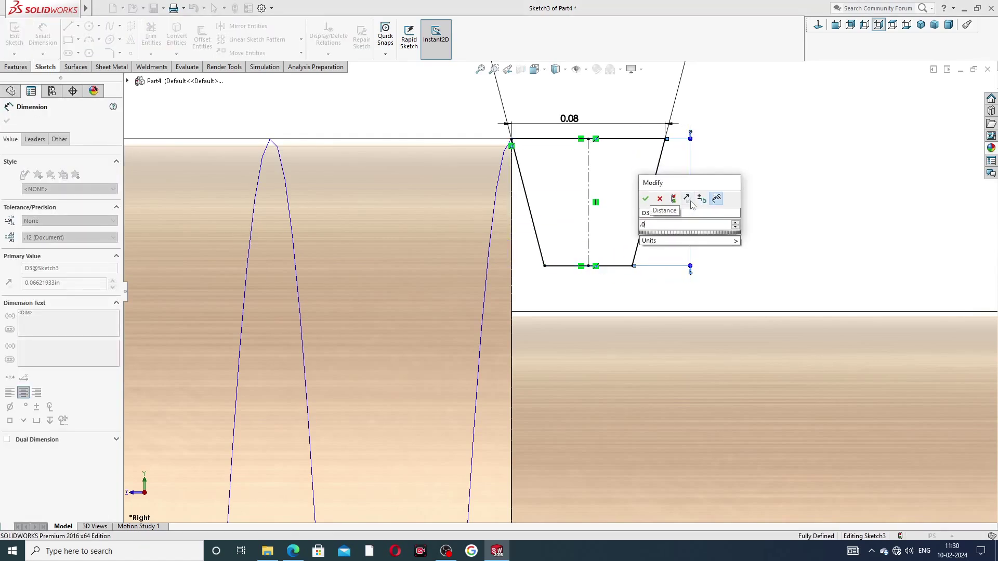
pyautogui.write('6')
pyautogui.press('Return')
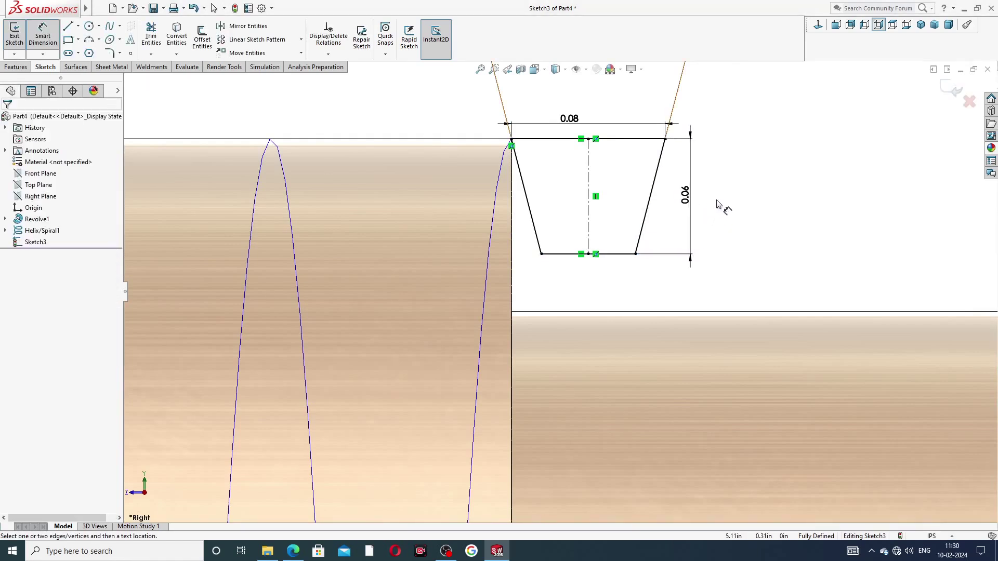
# Rearrange the 29° and 0.08 in dimensions neatly above the profile and finish dimensioning
pyautogui.moveTo(571, 118); pyautogui.dragTo(589, 165)
pyautogui.scroll(3, 748, 147)
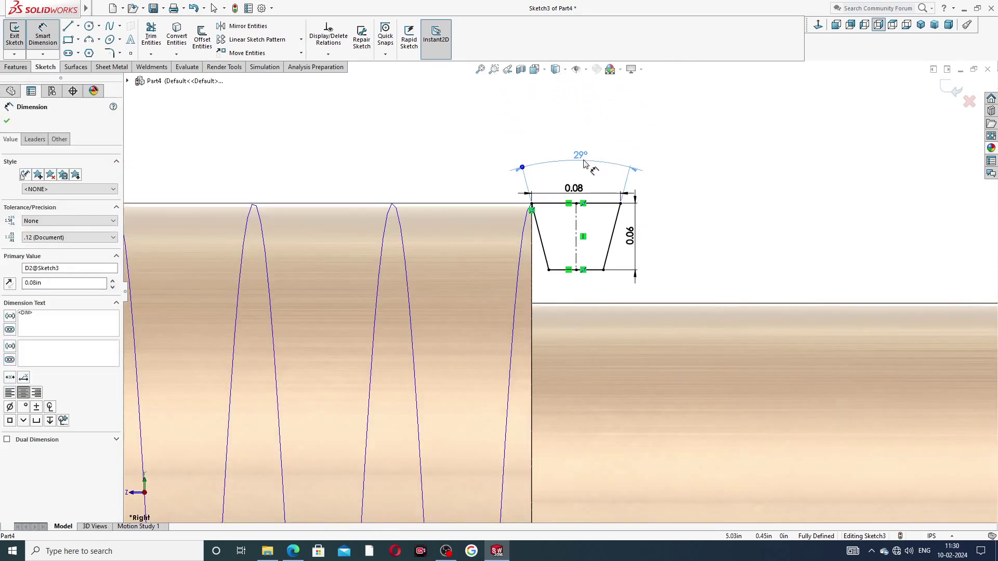
pyautogui.click(754, 165)
pyautogui.scroll(-2, 571, 272)
pyautogui.rightClick(740, 188)
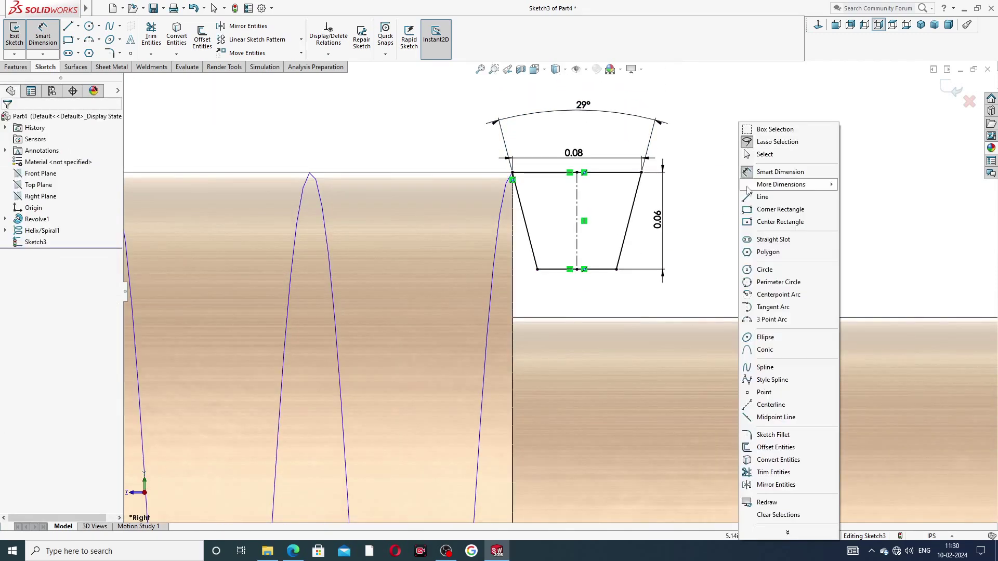
pyautogui.click(764, 154)
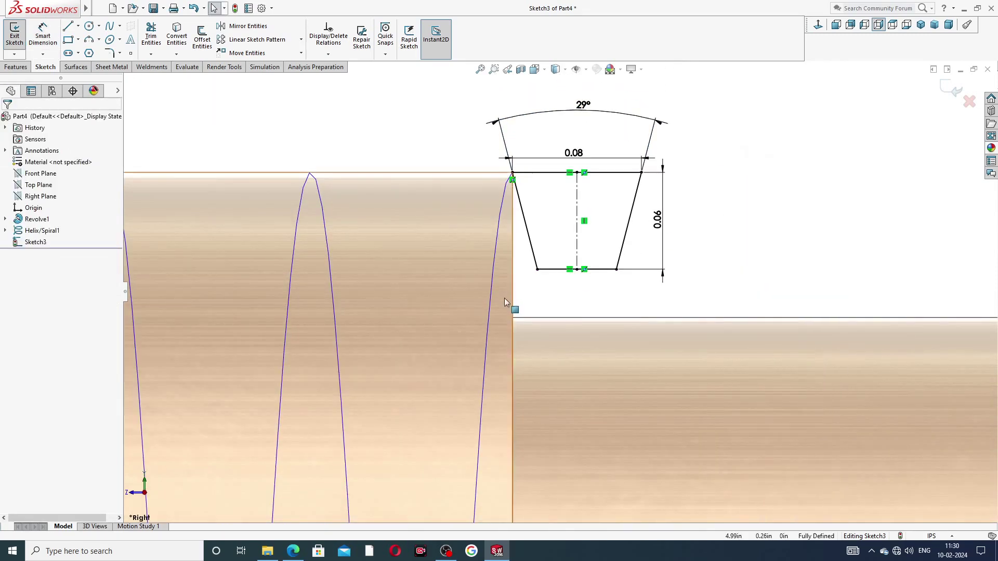
# Check the thread profile dimensions against the vice screw PDF drawing in the browser, and return to the SOLIDWORKS sketch
pyautogui.click(293, 551)
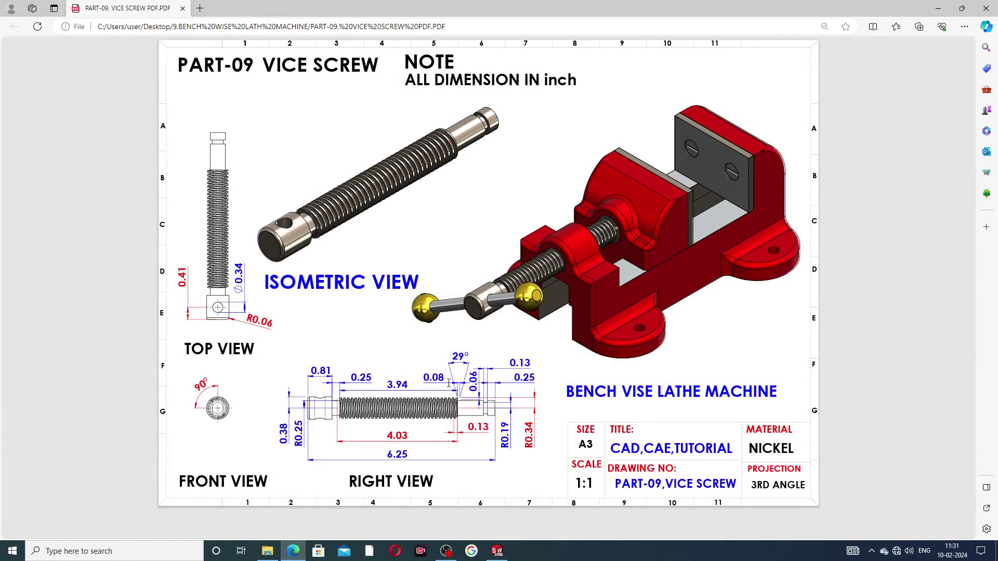
pyautogui.hotkey('alt', 'Tab')
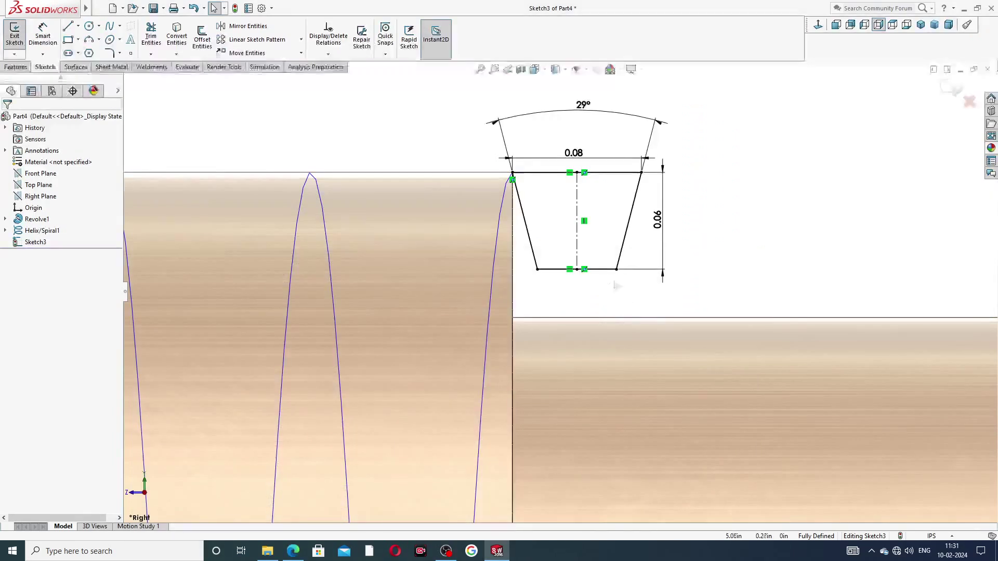
pyautogui.scroll(-2, 592, 286)
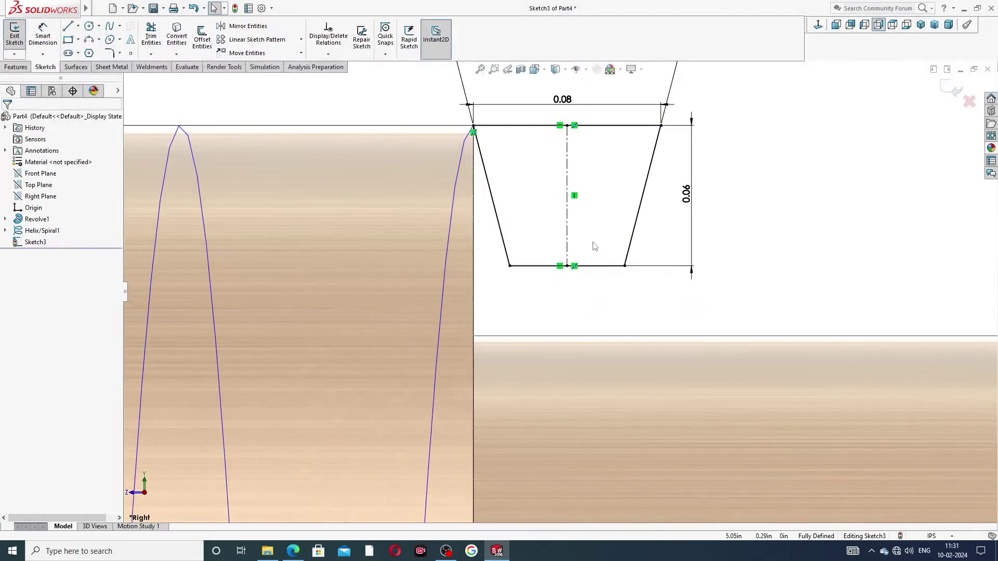
# Finish the trapezoid profile sketch and create a Swept Cut with it as the profile and the helix as the path
pyautogui.click(25, 67)
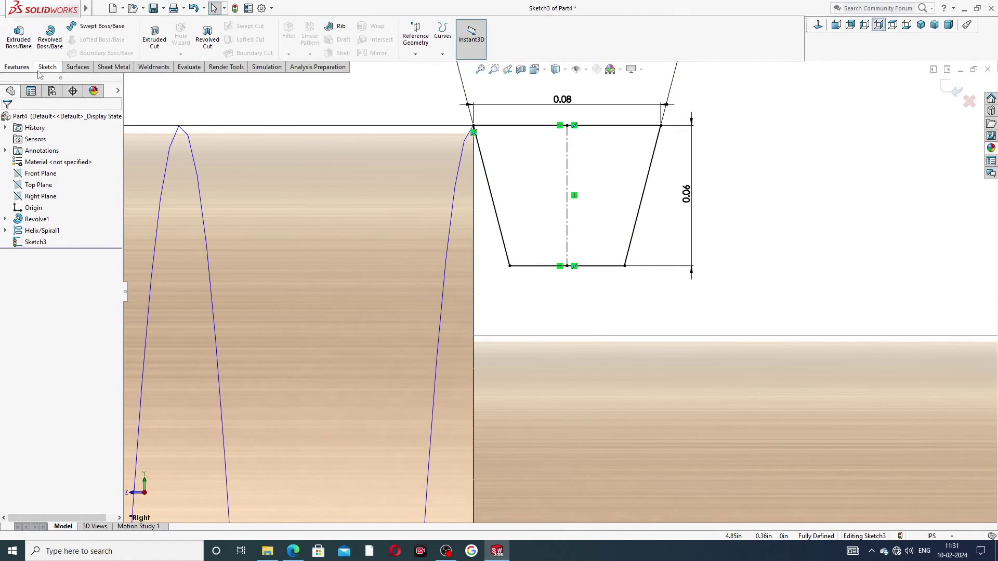
pyautogui.click(951, 93)
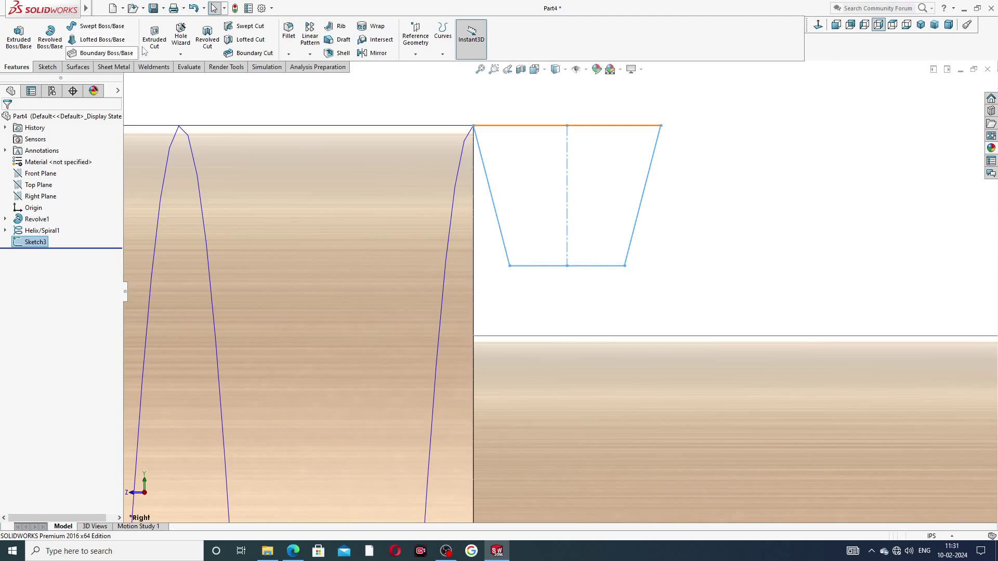
pyautogui.click(247, 27)
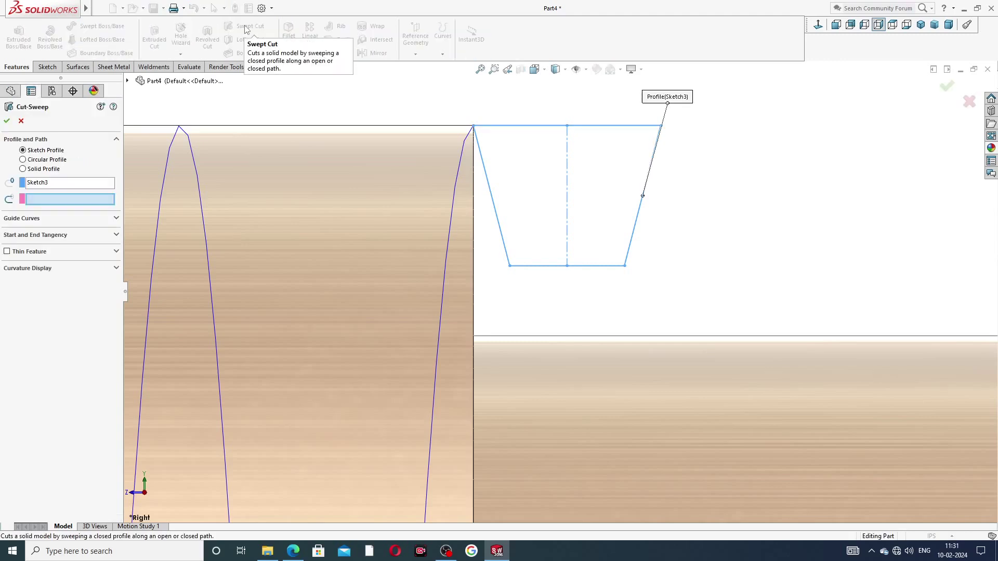
pyautogui.scroll(3, 491, 182)
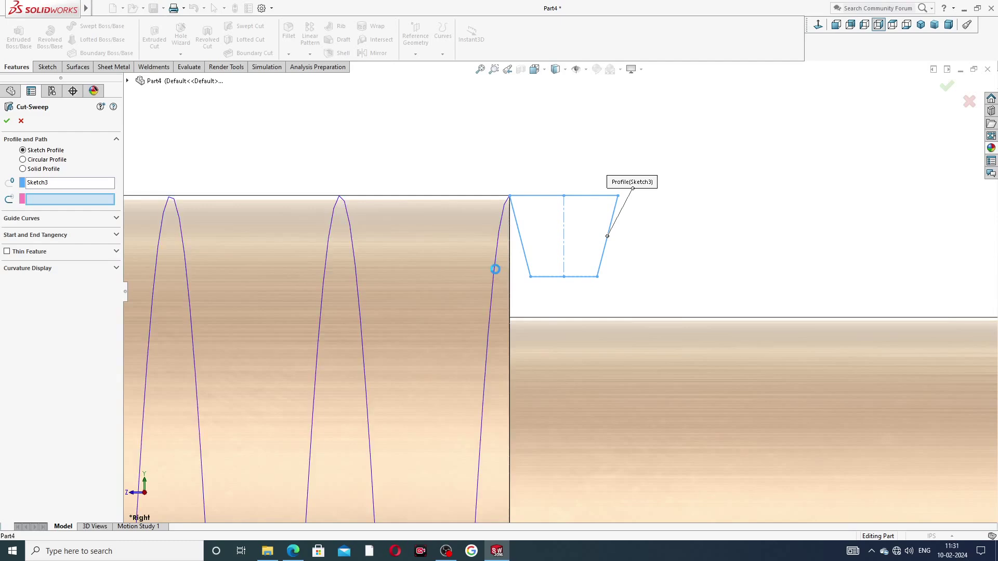
pyautogui.click(495, 269)
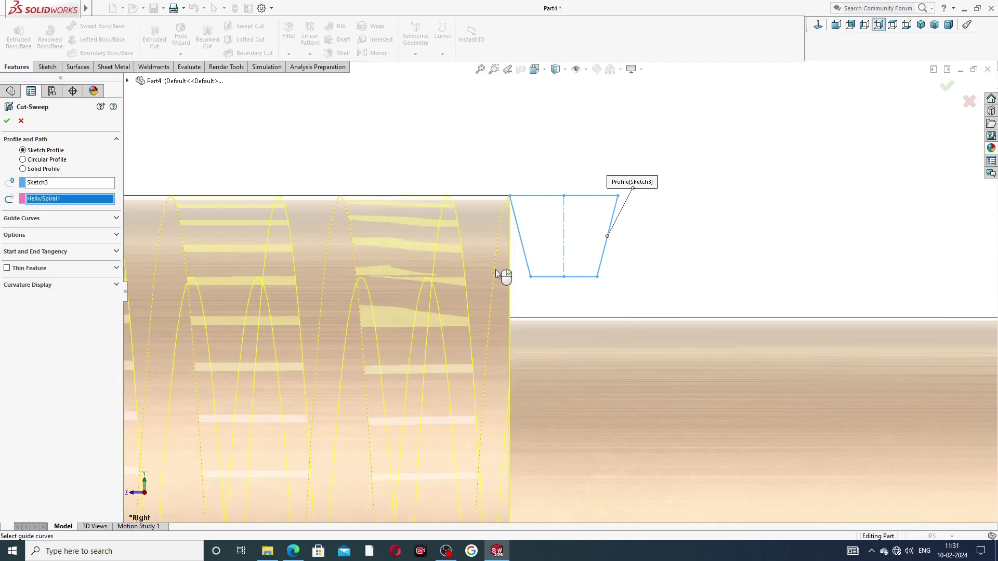
pyautogui.scroll(8, 495, 270)
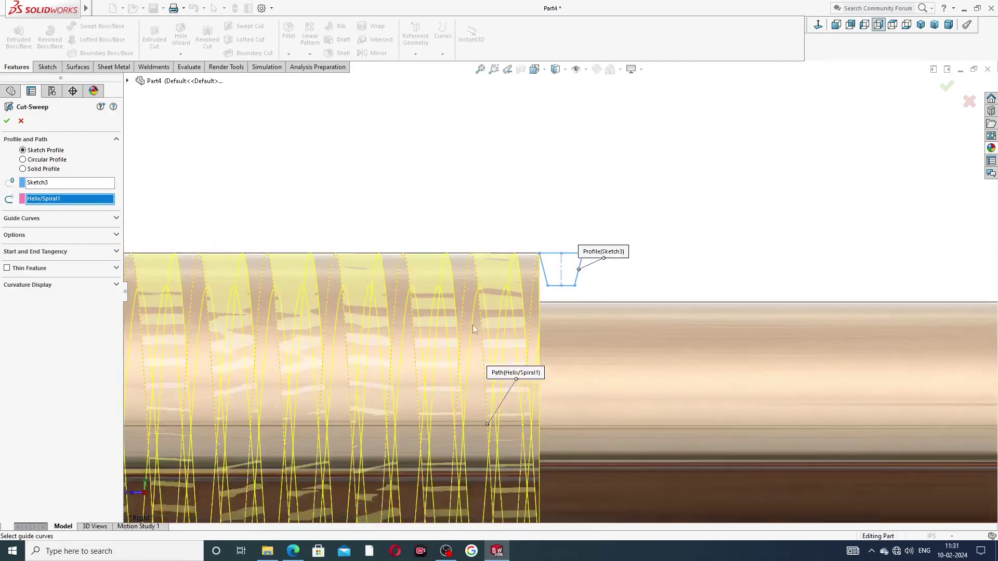
pyautogui.scroll(4, 471, 326)
pyautogui.scroll(2, 188, 307)
pyautogui.scroll(-2, 307, 340)
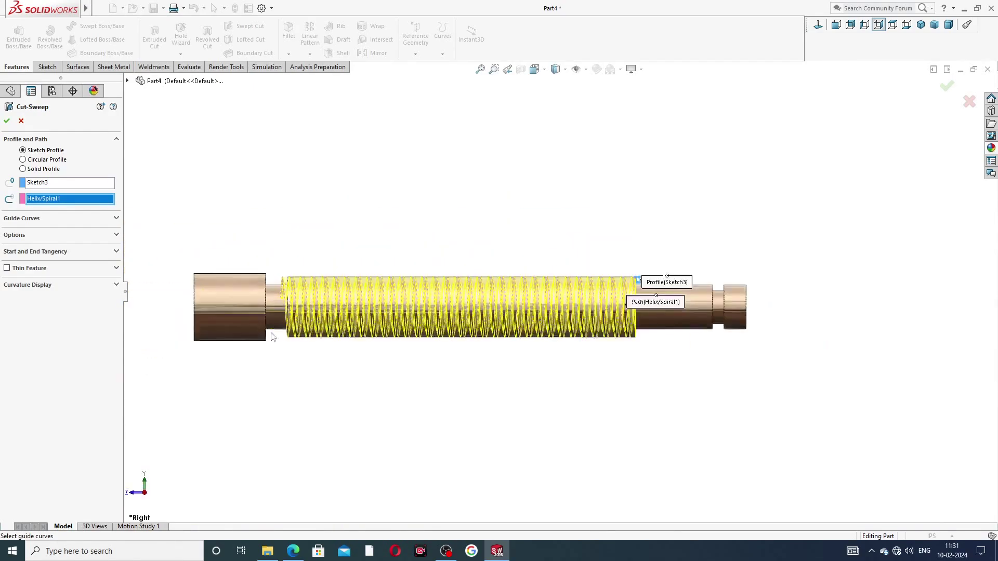
pyautogui.click(6, 122)
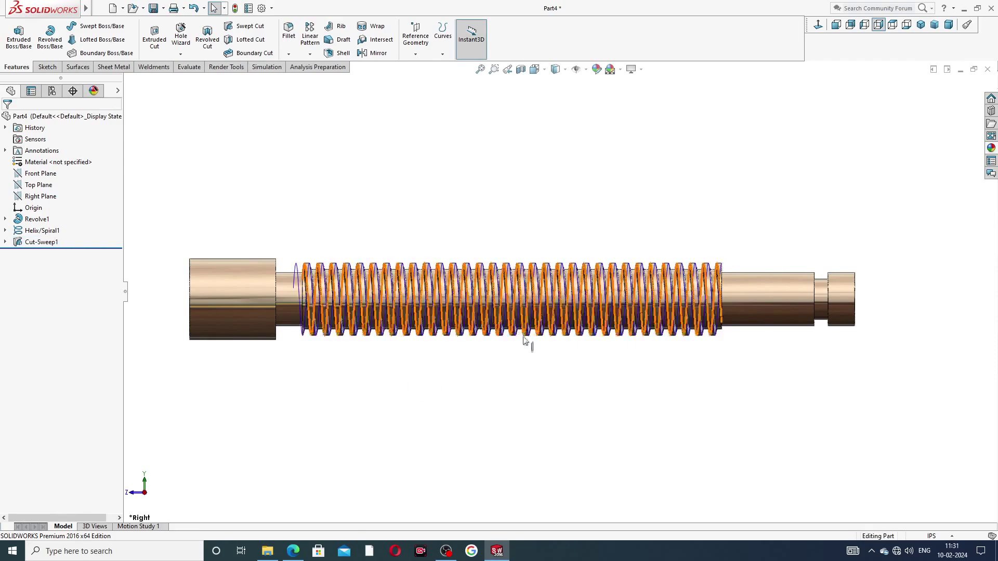
# Try to hide the helix curve around the thread, and undo the hiding
pyautogui.moveTo(528, 341); pyautogui.dragTo(483, 206, button='middle')
pyautogui.moveTo(622, 232); pyautogui.dragTo(442, 260, button='middle')
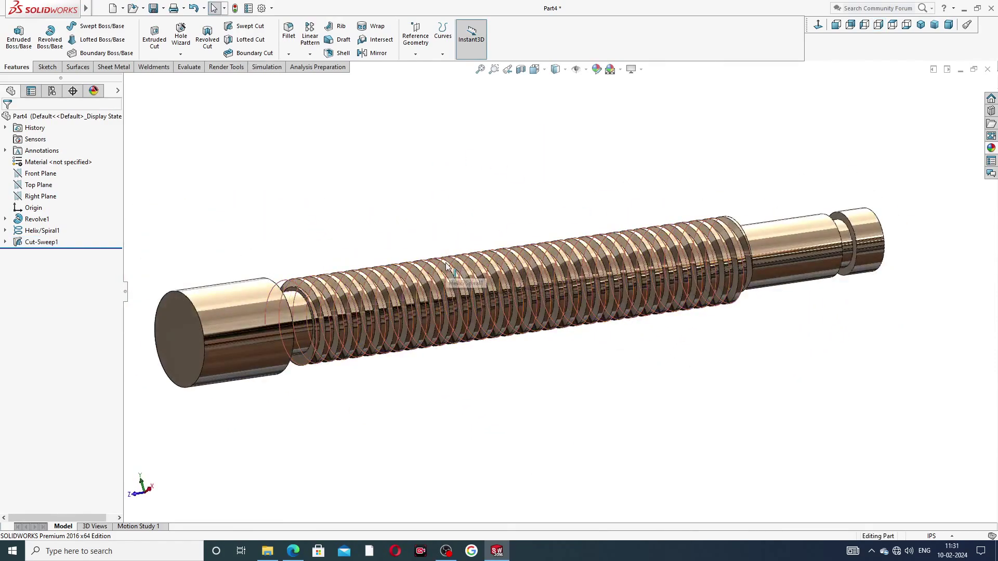
pyautogui.scroll(-3, 445, 263)
pyautogui.click(510, 249)
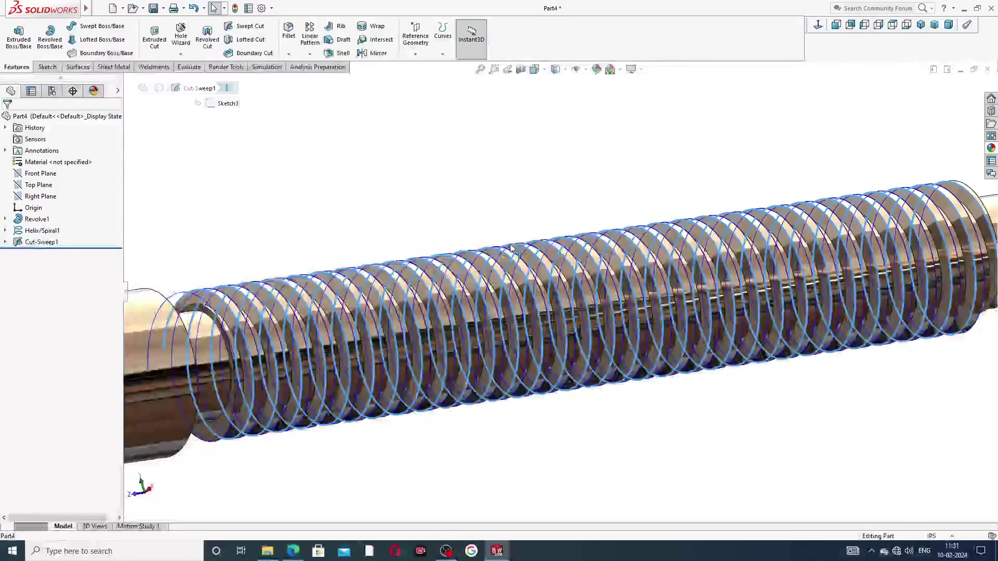
pyautogui.click(552, 216)
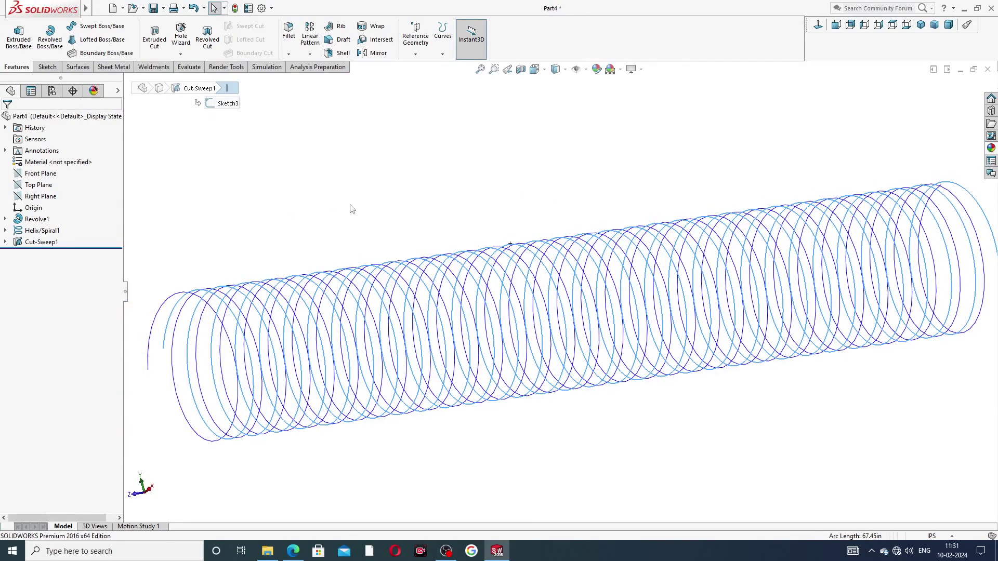
pyautogui.hotkey('ctrl', 'z')
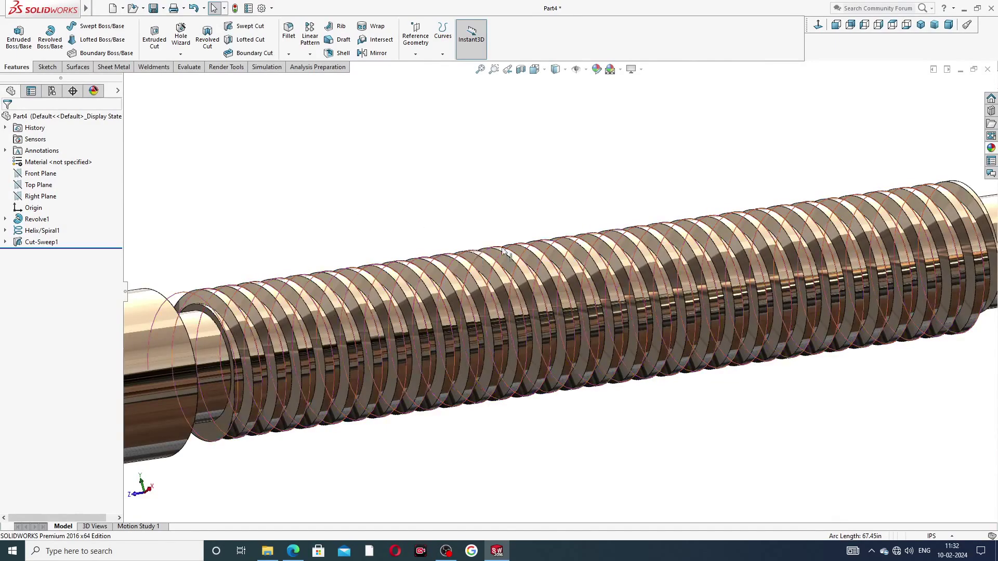
# Hide the helix curve around the thread and inspect the whole screw
pyautogui.moveTo(504, 249); pyautogui.dragTo(235, 288, button='middle')
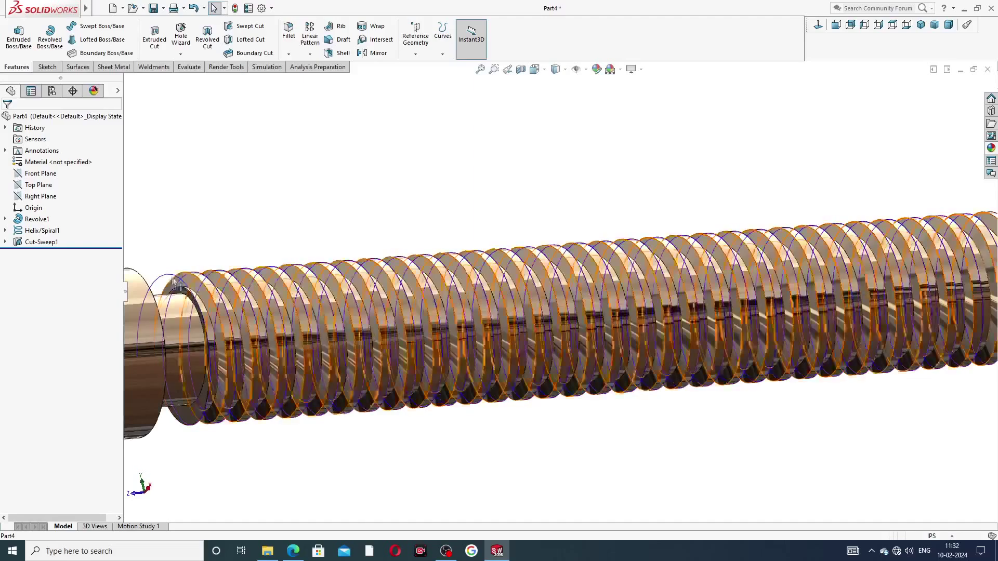
pyautogui.click(224, 268)
pyautogui.click(208, 243)
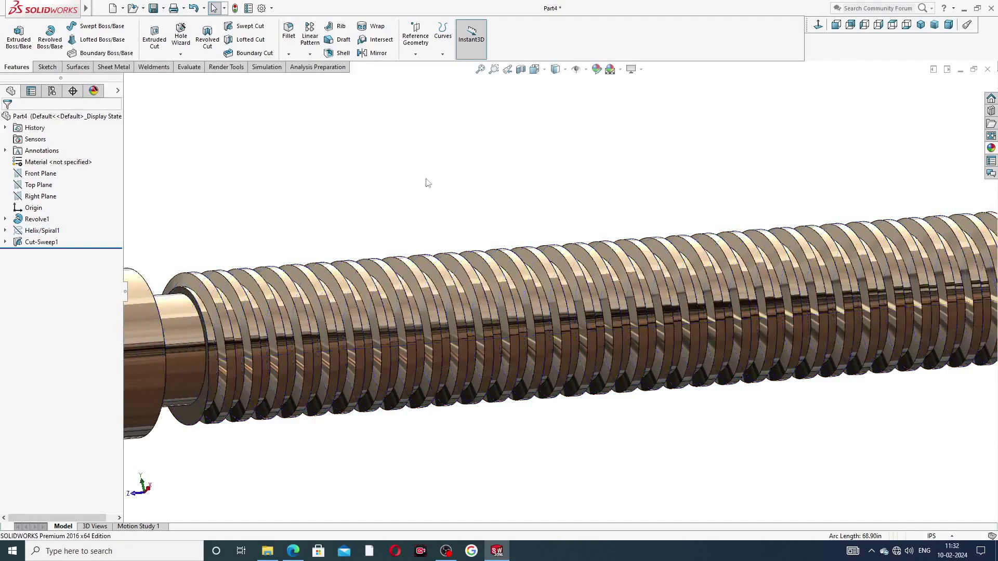
pyautogui.press('f')
pyautogui.moveTo(619, 285)
pyautogui.mouseDown(button='middle')
pyautogui.moveTo(610, 192)
pyautogui.moveTo(539, 194)
pyautogui.moveTo(659, 235)
pyautogui.moveTo(623, 266)
pyautogui.mouseUp(button='middle')
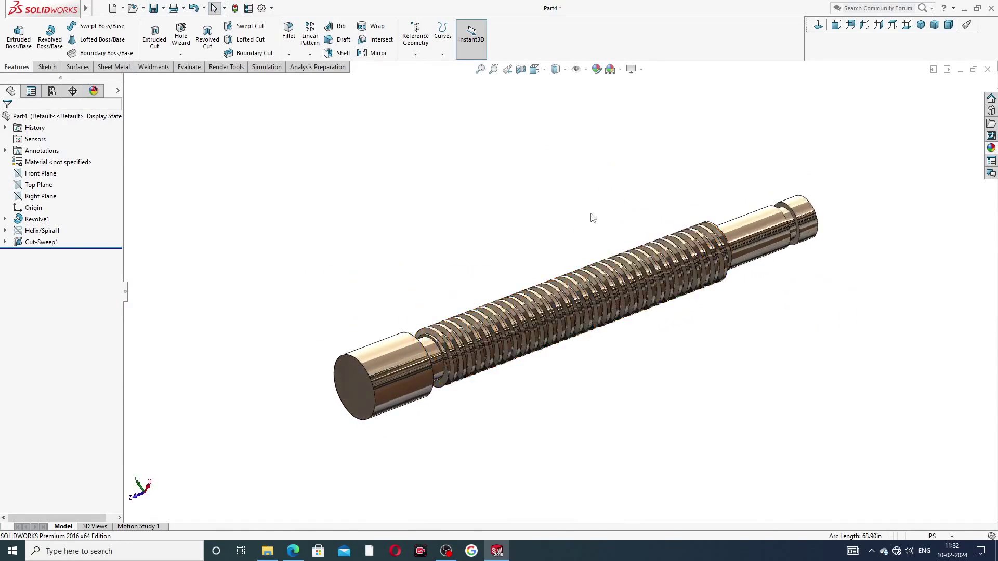
# Save the part as Part4 in the desktop's New folder
pyautogui.hotkey('ctrl', 's')
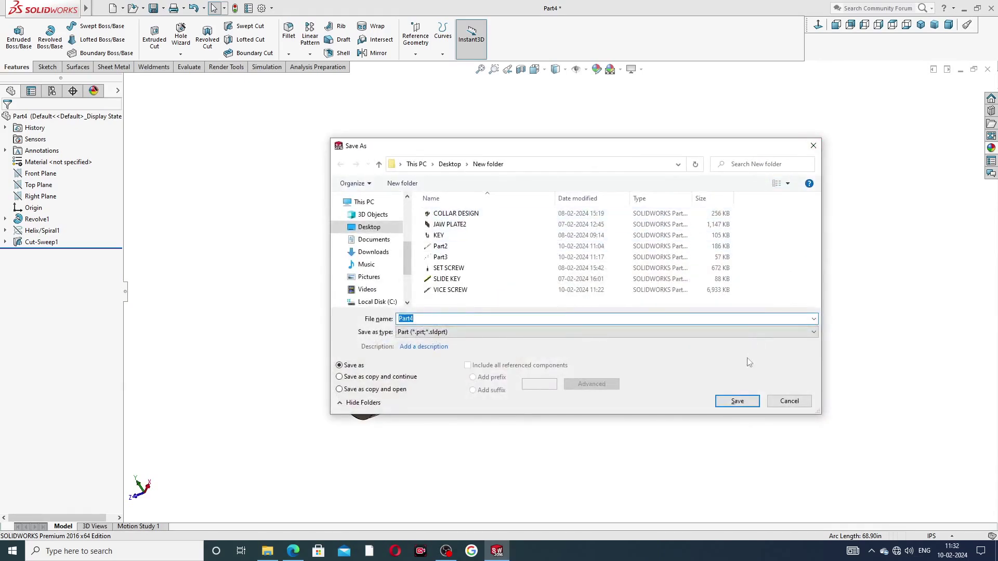
pyautogui.click(737, 401)
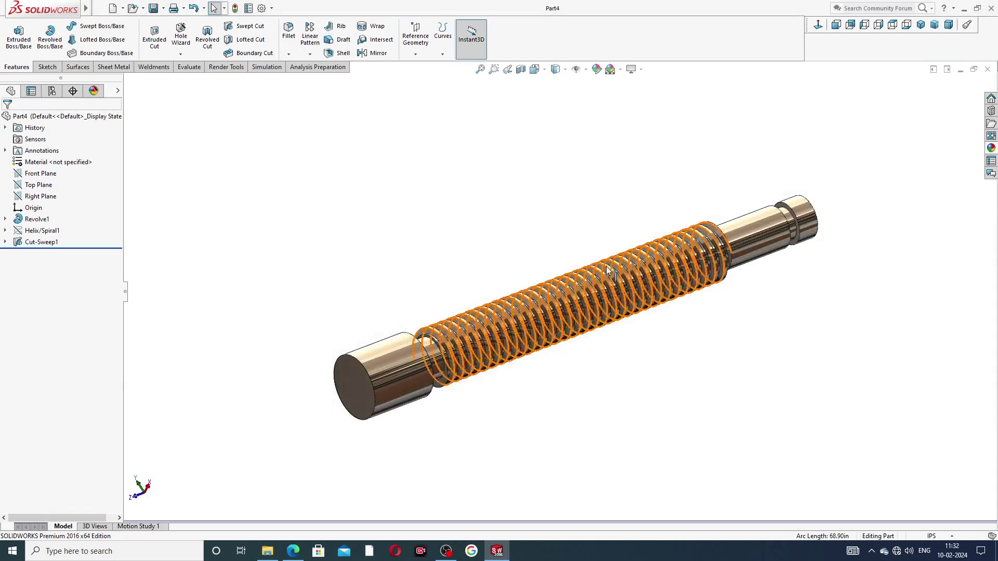
pyautogui.moveTo(552, 341); pyautogui.dragTo(261, 290, button='middle')
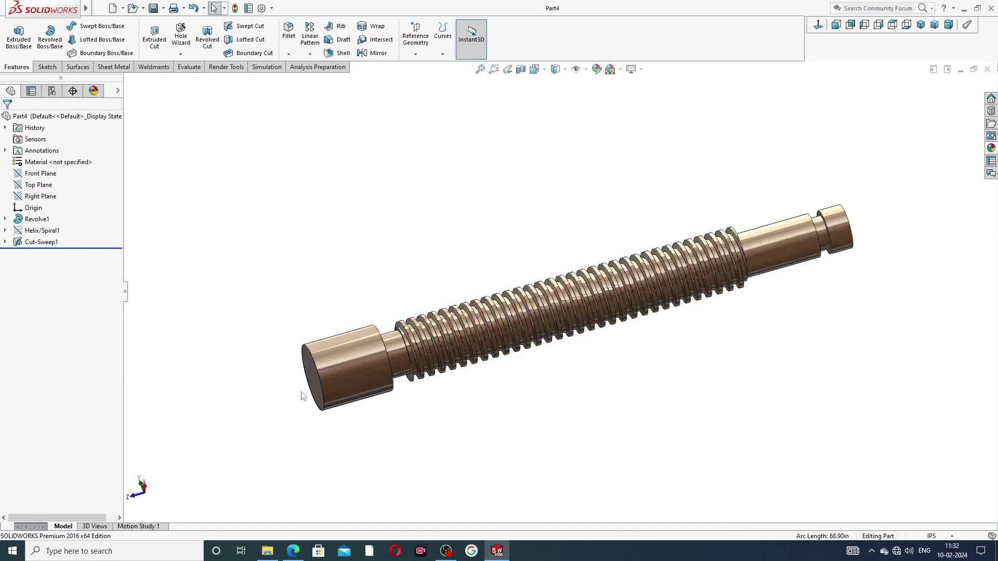
# Check the head's cross hole in the PDF drawing, and start a sketch on the Top Plane viewed face-on
pyautogui.click(293, 551)
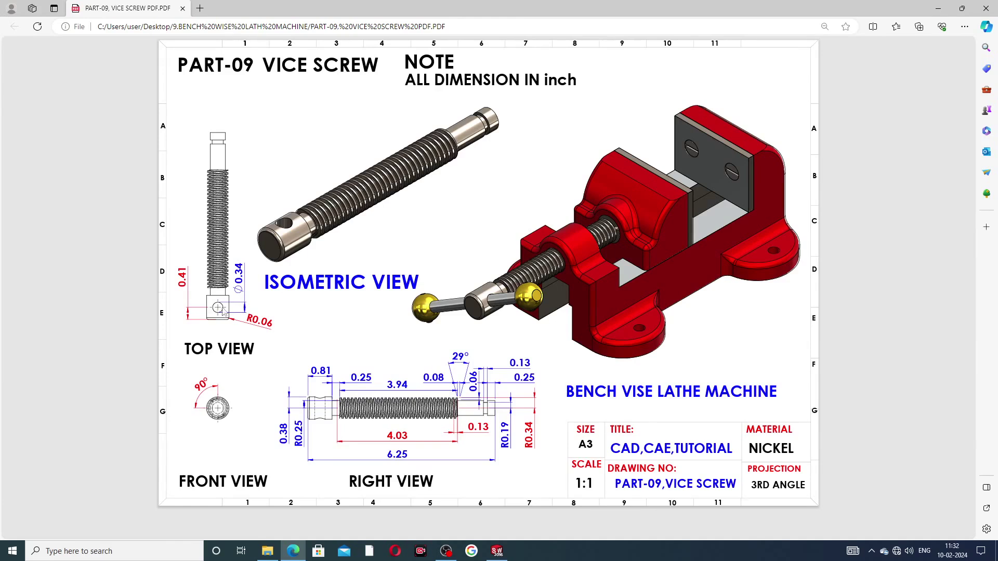
pyautogui.click(497, 551)
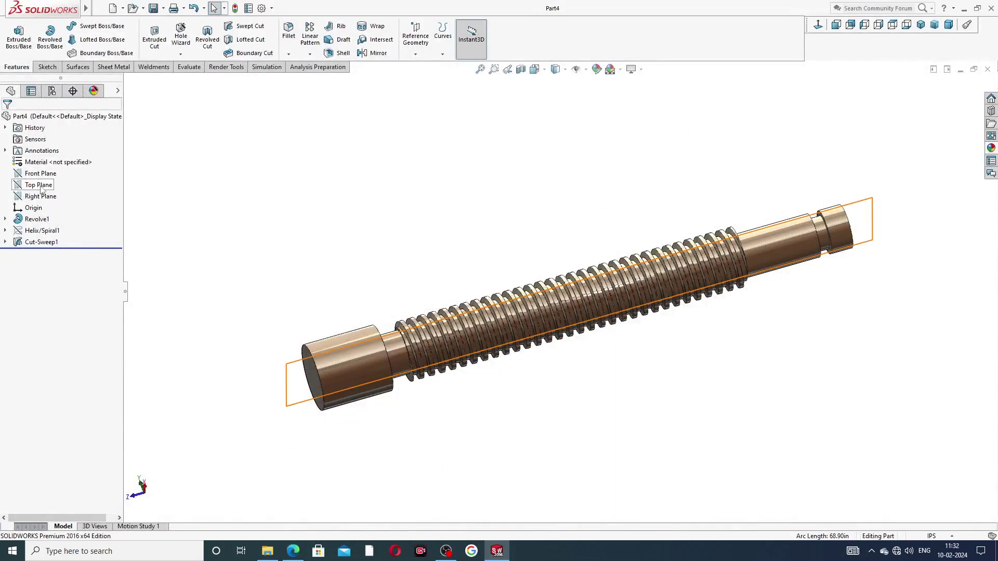
pyautogui.click(41, 190)
pyautogui.click(50, 173)
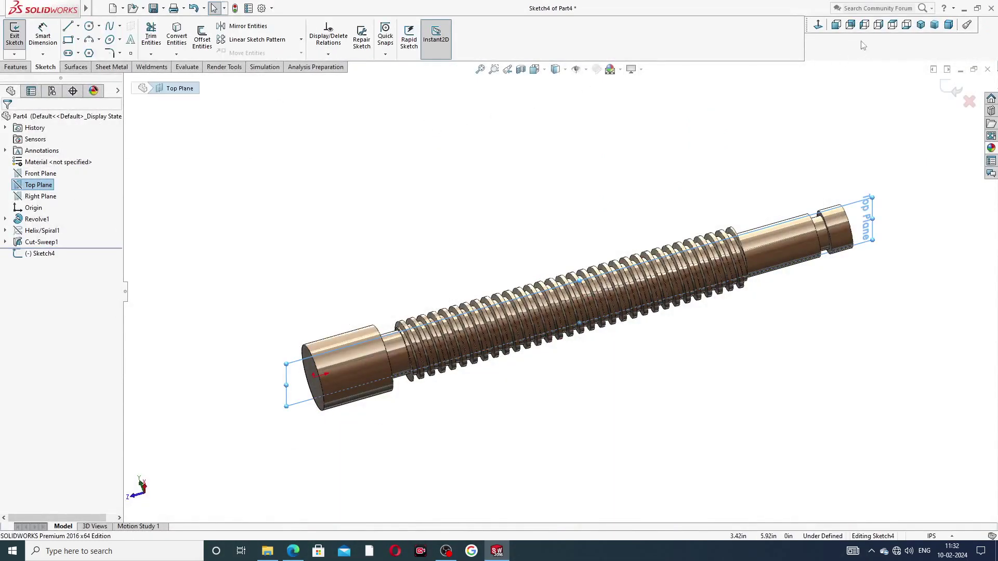
pyautogui.click(818, 24)
pyautogui.scroll(-5, 583, 485)
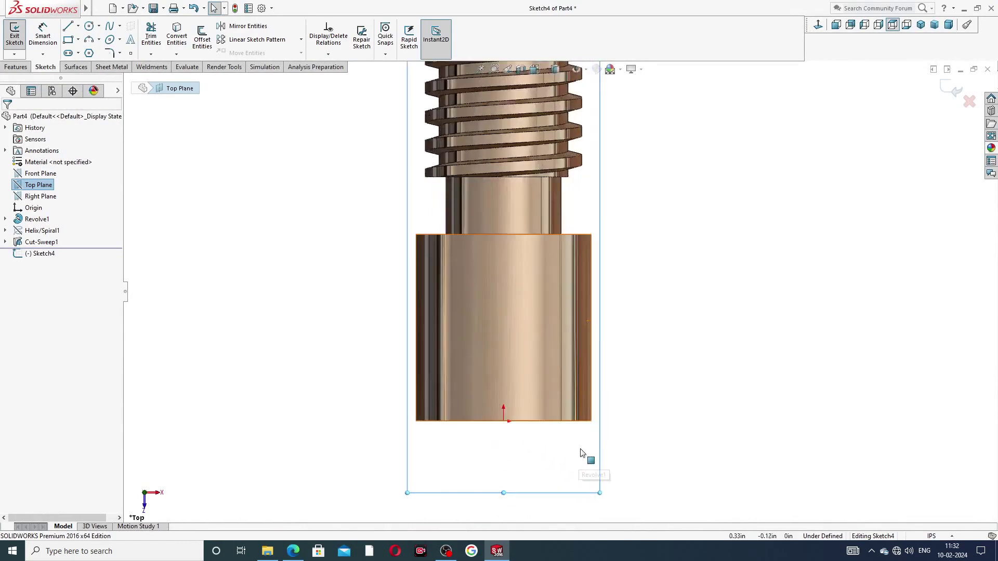
pyautogui.scroll(-3, 582, 453)
pyautogui.scroll(2, 558, 288)
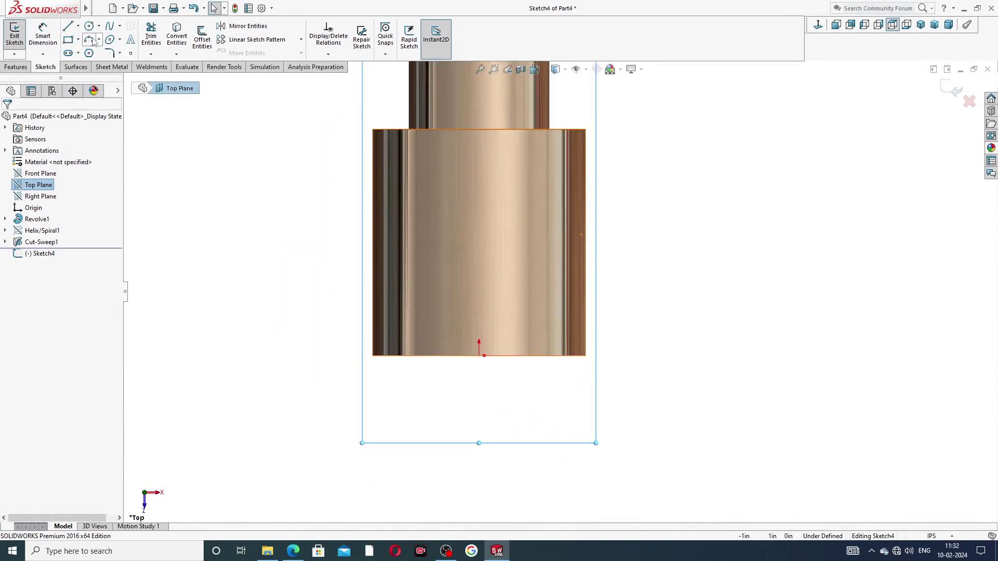
# Draw a vertical centerline from the origin up to about the middle of the screw head
pyautogui.click(78, 26)
pyautogui.click(89, 52)
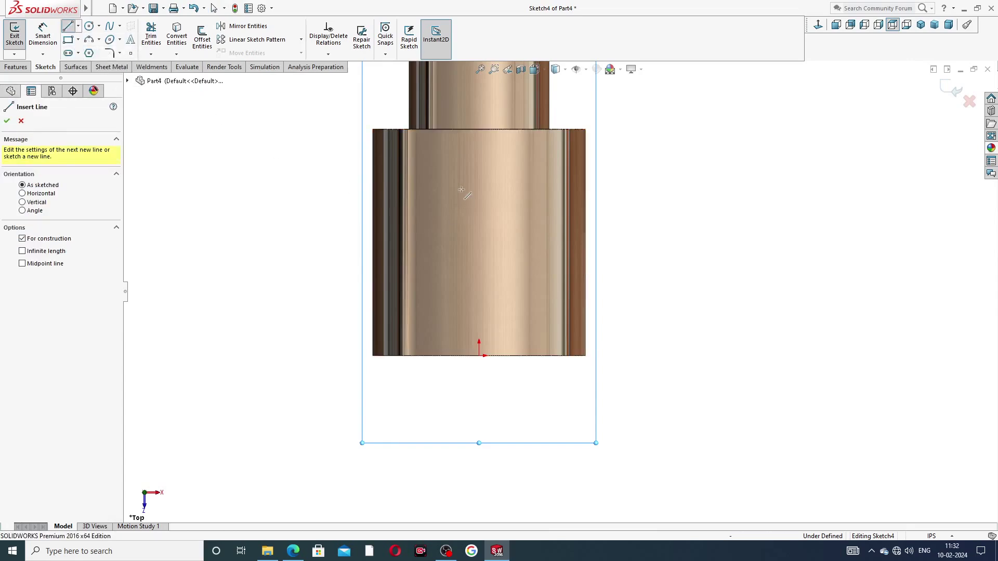
pyautogui.moveTo(479, 356); pyautogui.dragTo(479, 237)
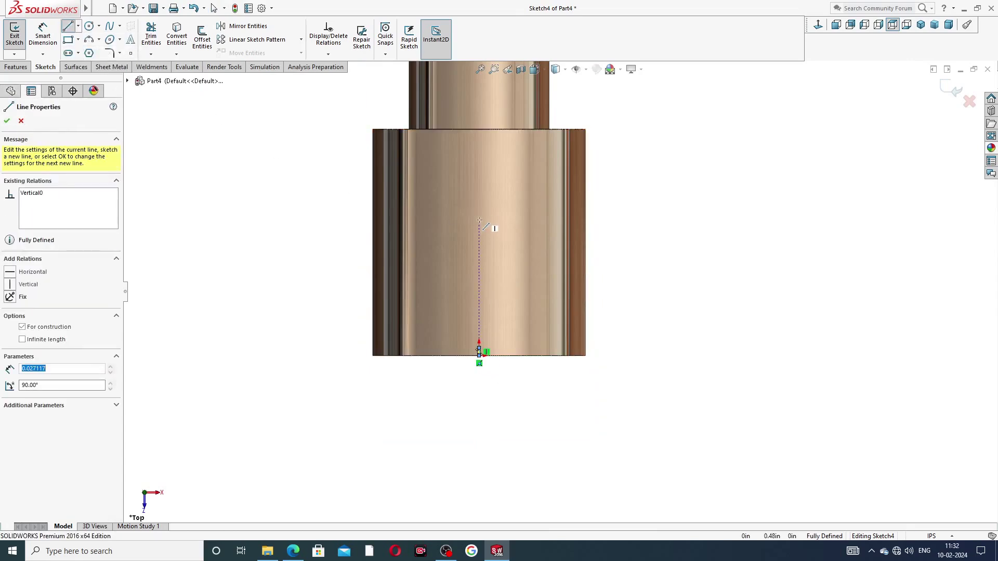
pyautogui.click(480, 236)
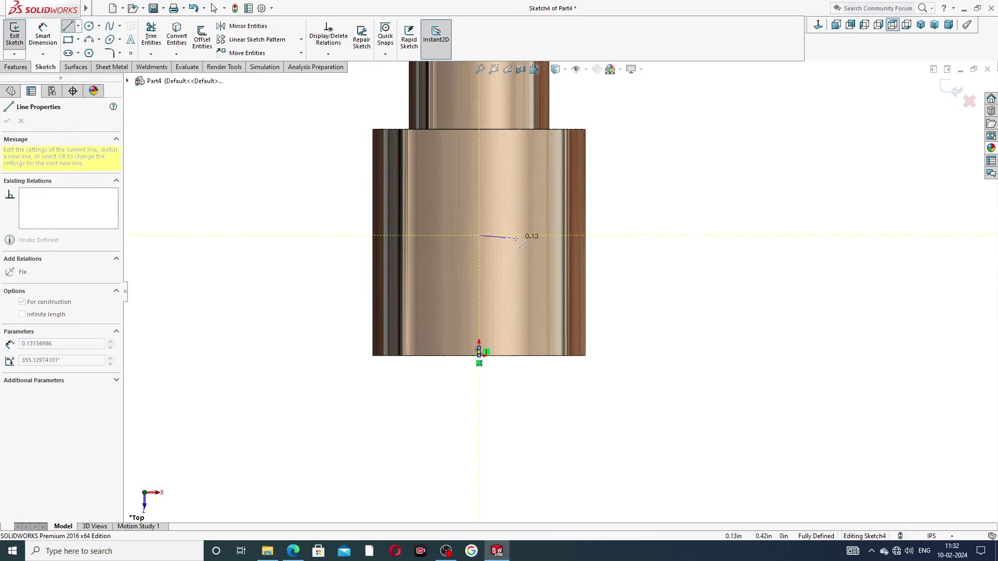
pyautogui.rightClick(515, 237)
pyautogui.click(543, 248)
pyautogui.moveTo(481, 349); pyautogui.dragTo(480, 244)
pyautogui.click(691, 216)
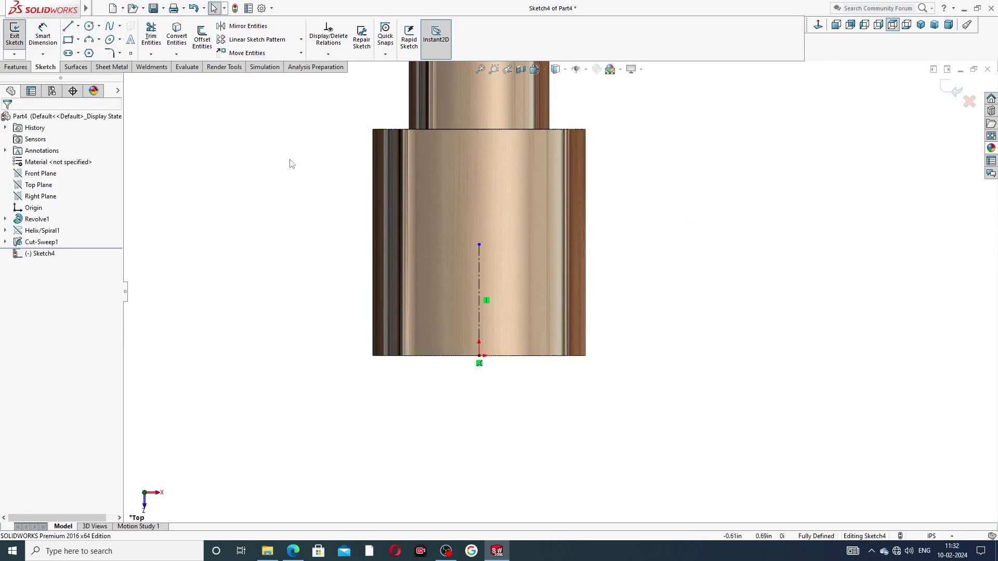
# Draw a circle about 0.36 in in diameter centred on the centerline's upper end
pyautogui.click(89, 27)
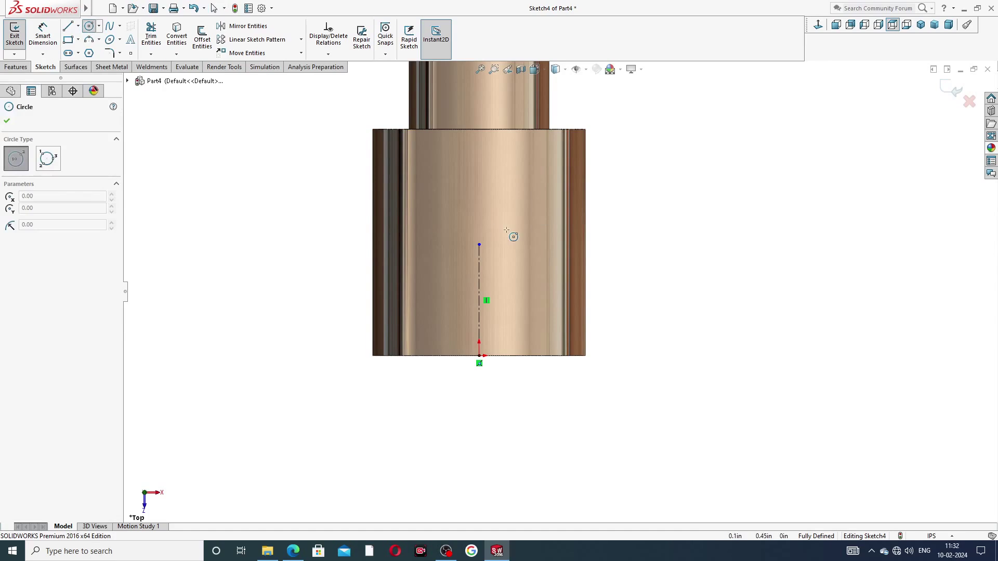
pyautogui.click(498, 198)
pyautogui.rightClick(615, 189)
pyautogui.click(652, 202)
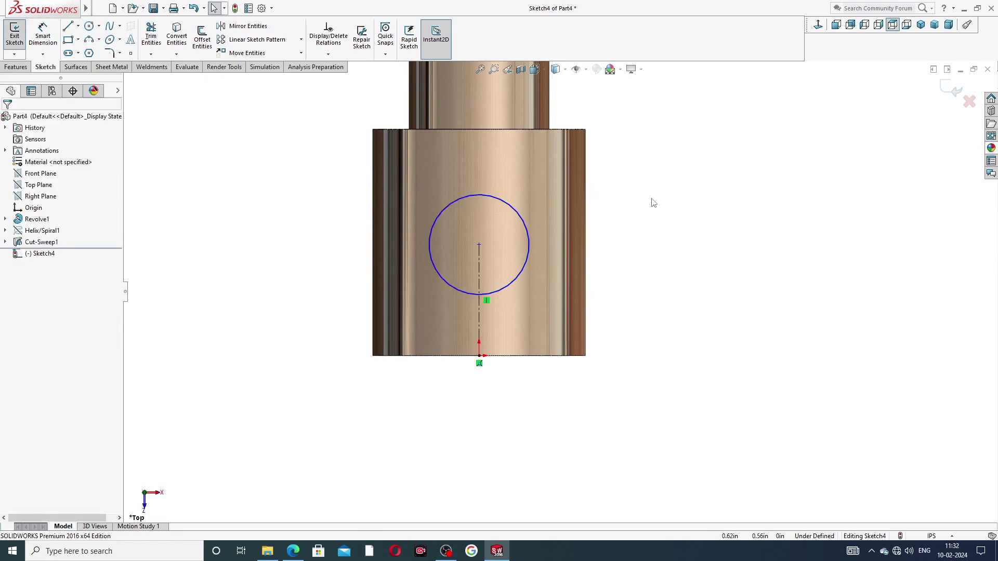
# Dimension the circle's diameter as 0.34 in after checking the PDF drawing
pyautogui.click(54, 45)
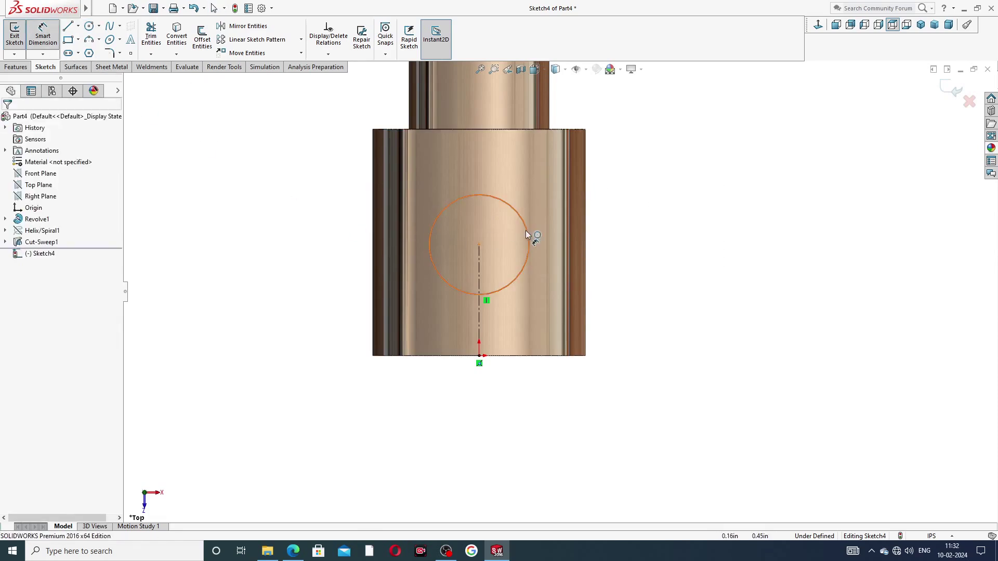
pyautogui.click(528, 232)
pyautogui.click(615, 243)
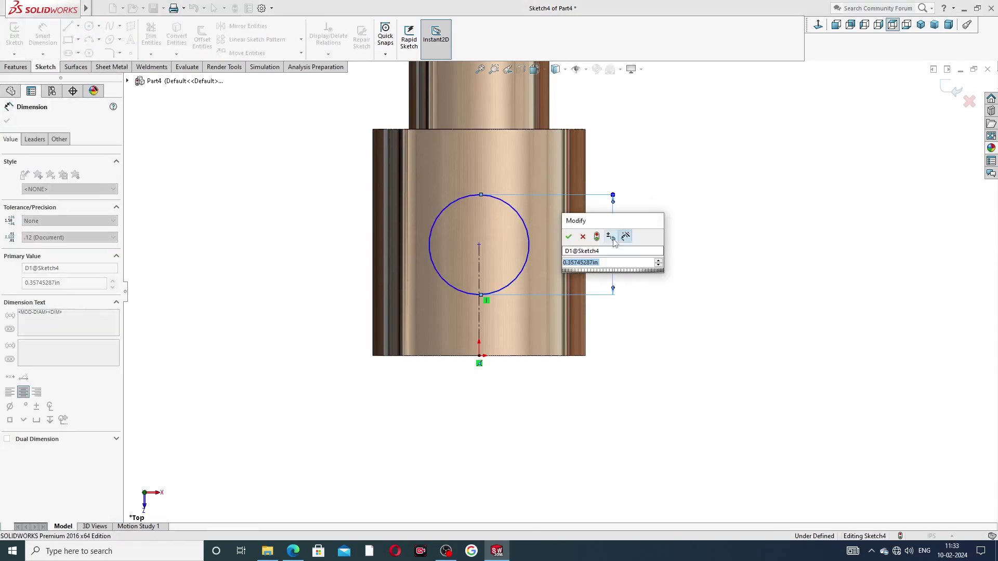
pyautogui.click(295, 554)
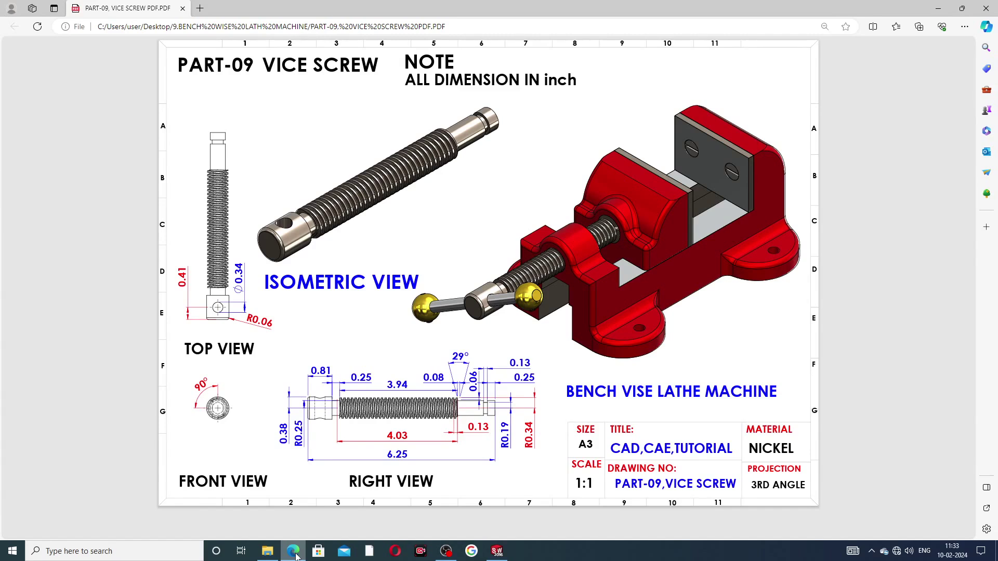
pyautogui.click(294, 552)
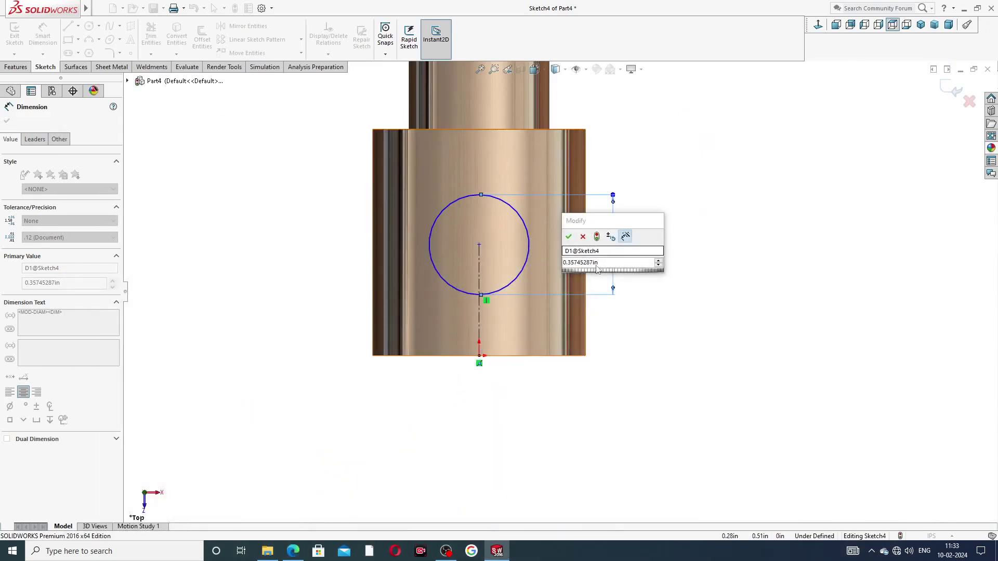
pyautogui.click(603, 265)
pyautogui.write('0.34')
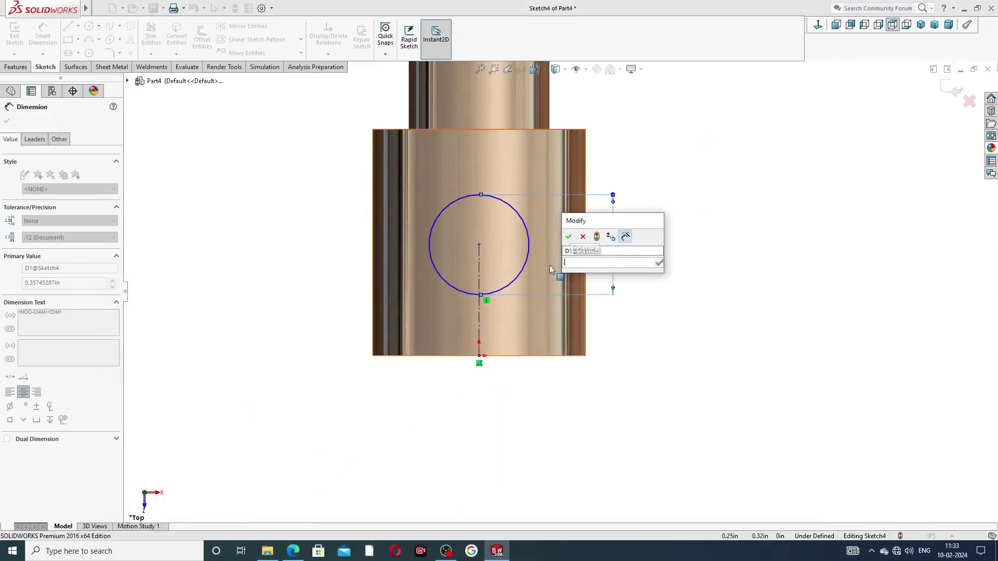
pyautogui.press('Return')
pyautogui.click(686, 220)
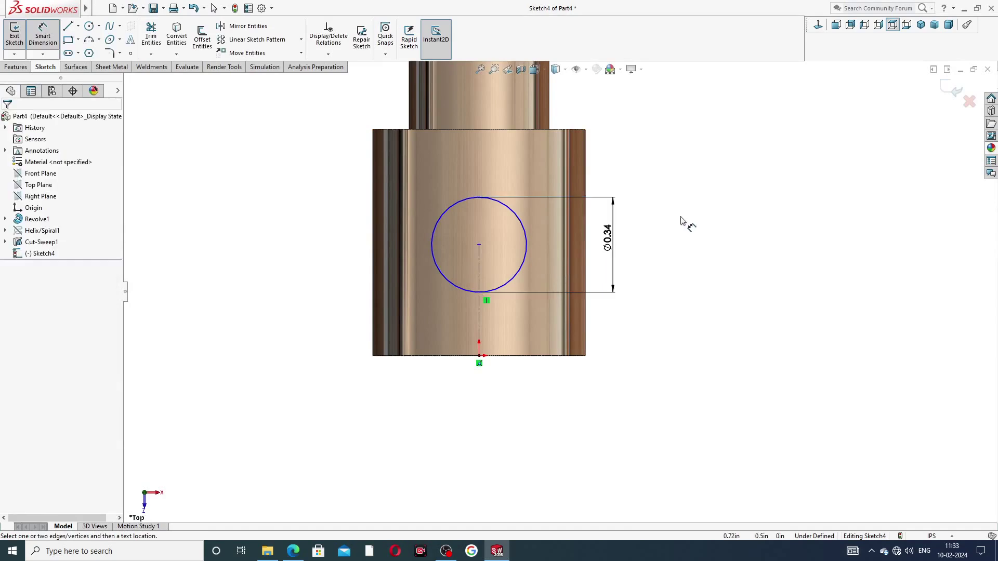
# Dimension the vertical distance from the origin to the circle's centre as 0.41 in and tidy the diameter dimension's placement
pyautogui.click(478, 244)
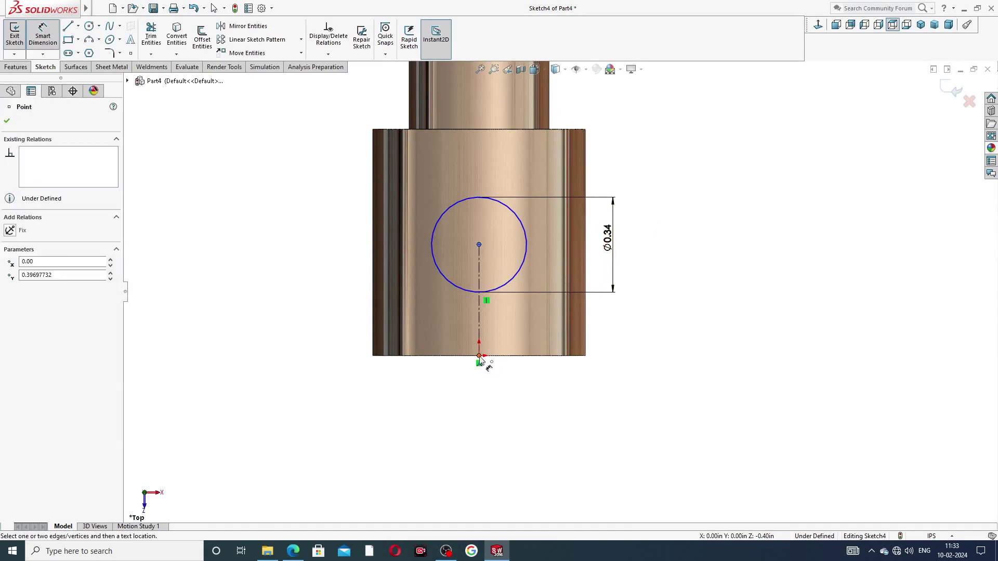
pyautogui.click(479, 357)
pyautogui.click(330, 302)
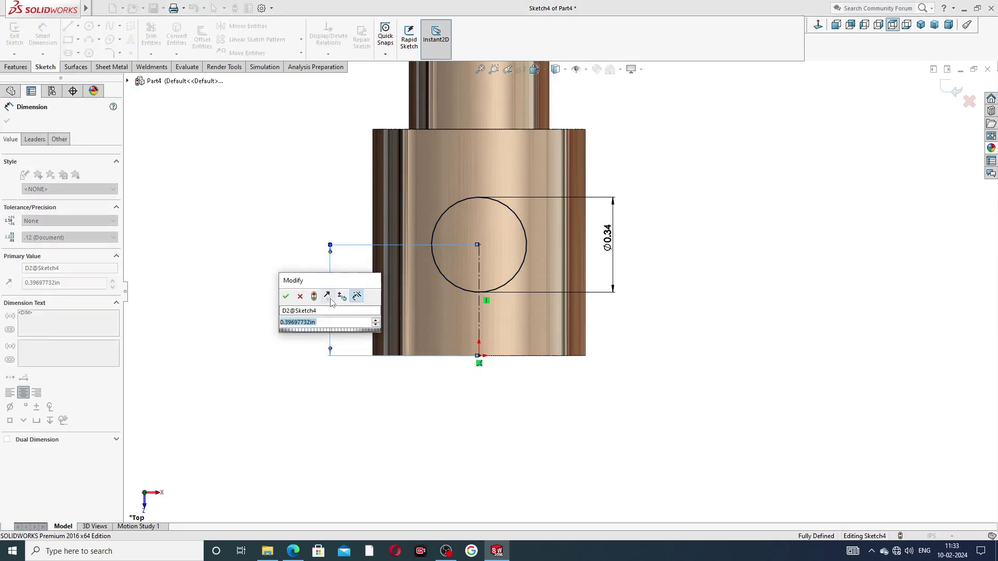
pyautogui.write('.41')
pyautogui.press('Return')
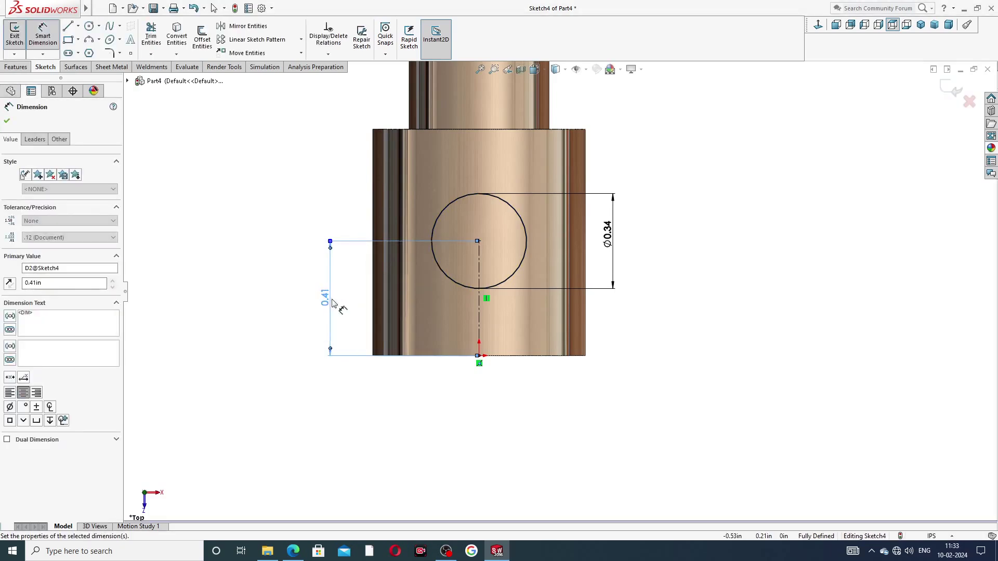
pyautogui.rightClick(702, 148)
pyautogui.click(725, 154)
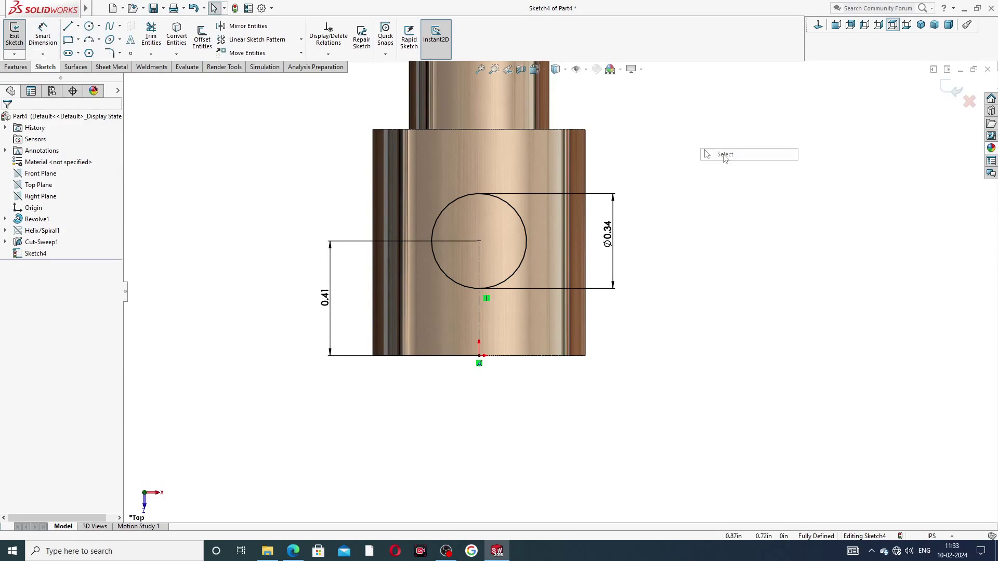
pyautogui.click(602, 240)
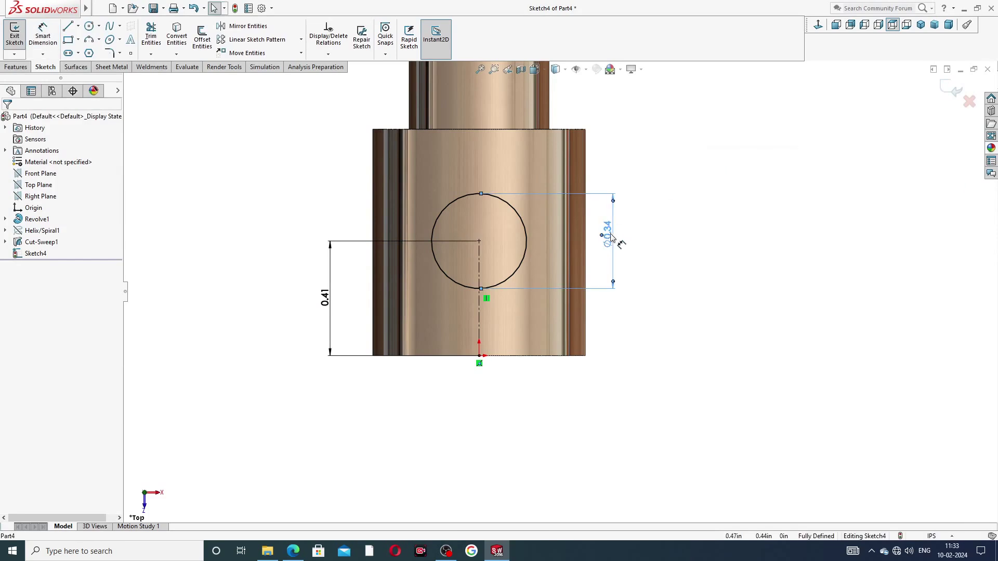
pyautogui.click(201, 147)
# Cut the circle through the screw head with an Extruded Cut set to Through All - Both
pyautogui.click(21, 67)
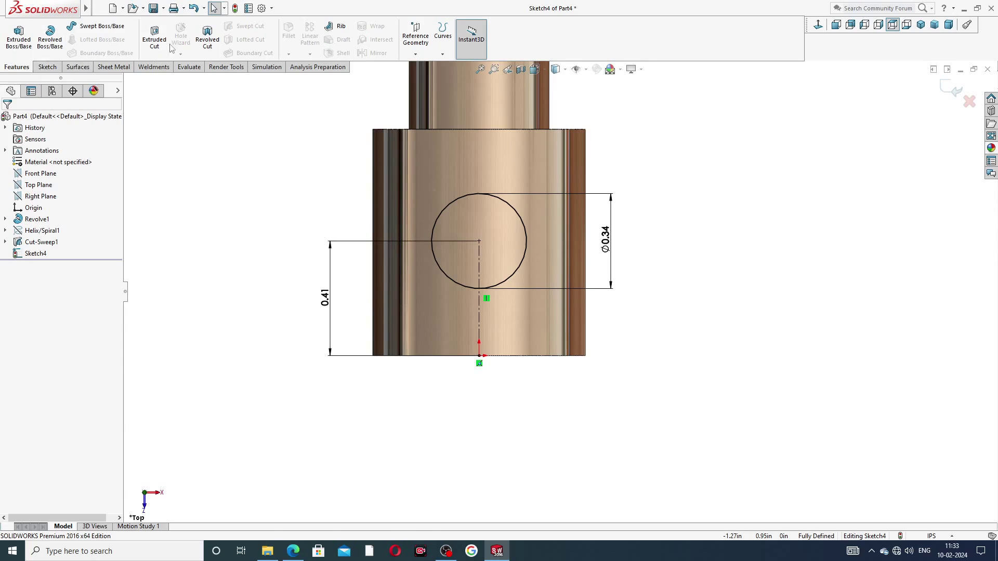
pyautogui.click(154, 37)
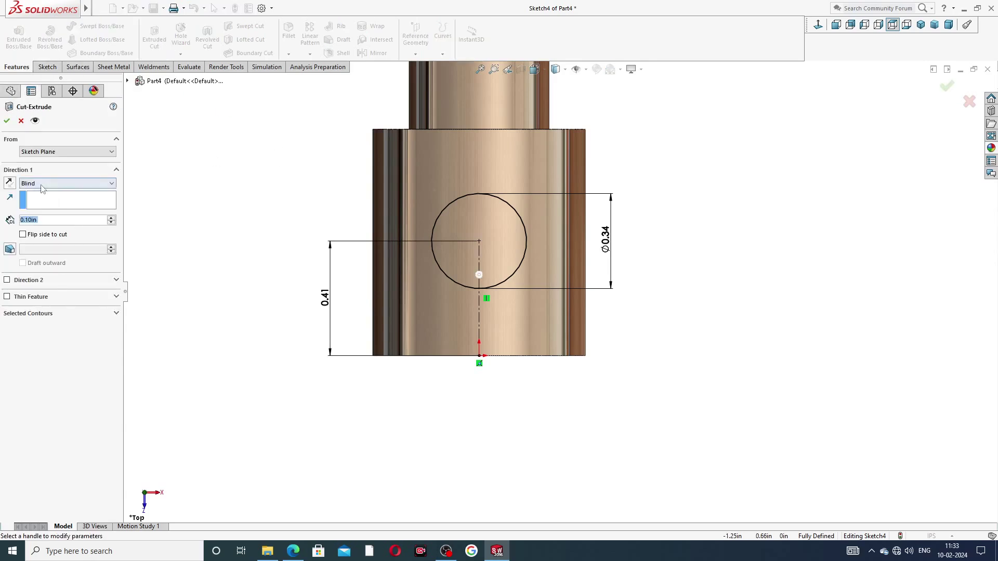
pyautogui.click(44, 183)
pyautogui.click(54, 207)
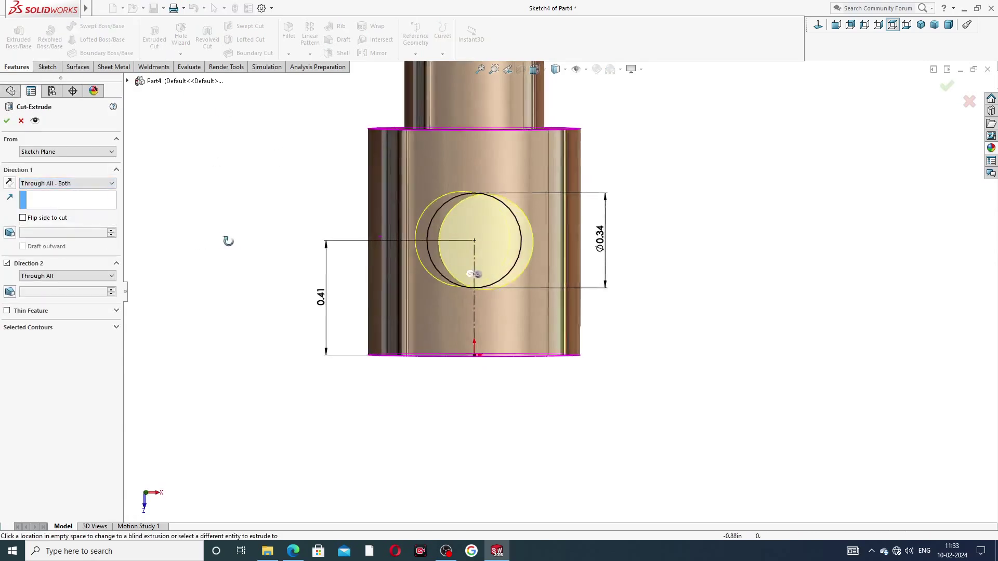
pyautogui.click(7, 120)
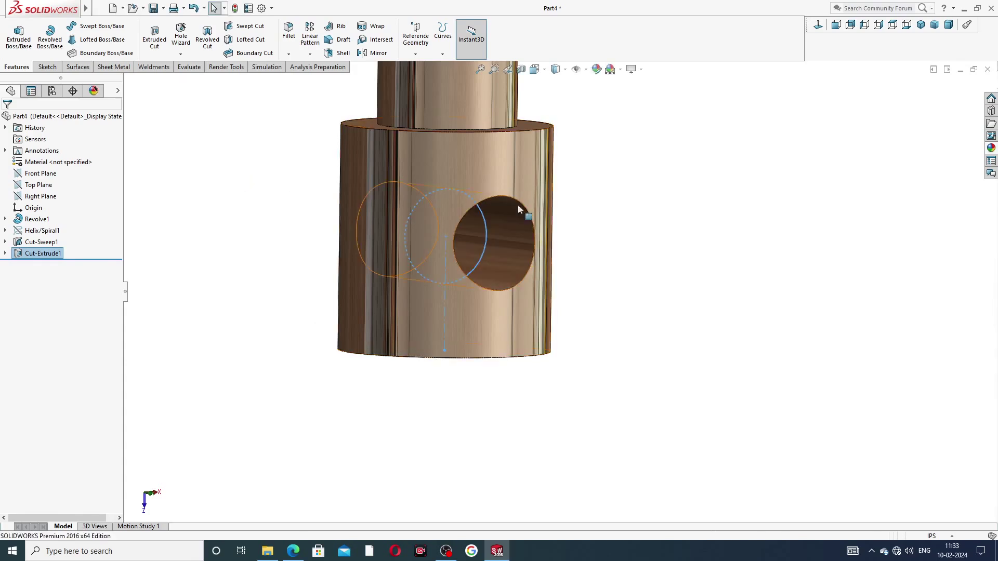
# Inspect the cross hole in the head and the whole screw from several angles
pyautogui.click(620, 182)
pyautogui.scroll(6, 628, 157)
pyautogui.scroll(2, 631, 138)
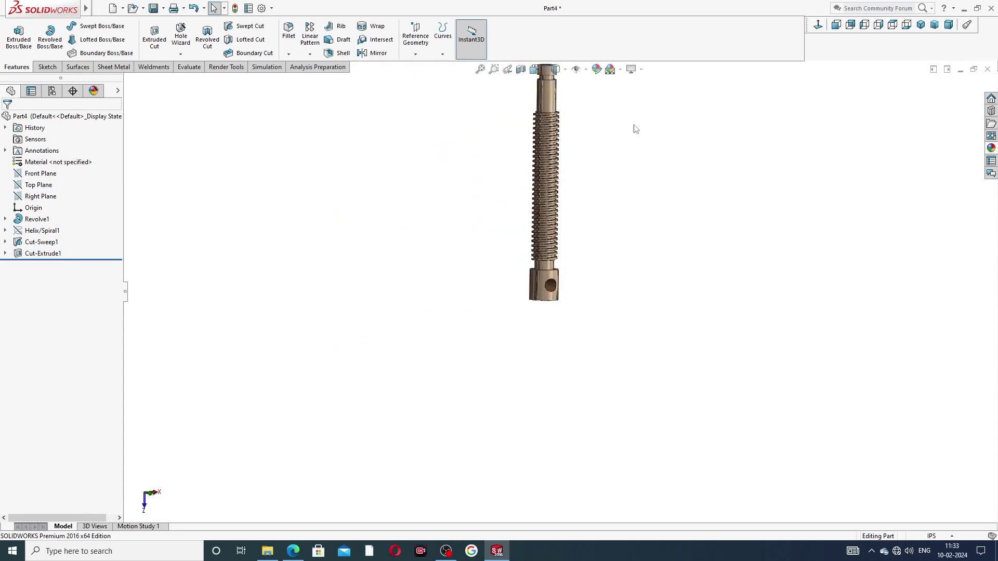
pyautogui.moveTo(634, 127); pyautogui.dragTo(549, 147, button='middle')
pyautogui.scroll(-4, 549, 145)
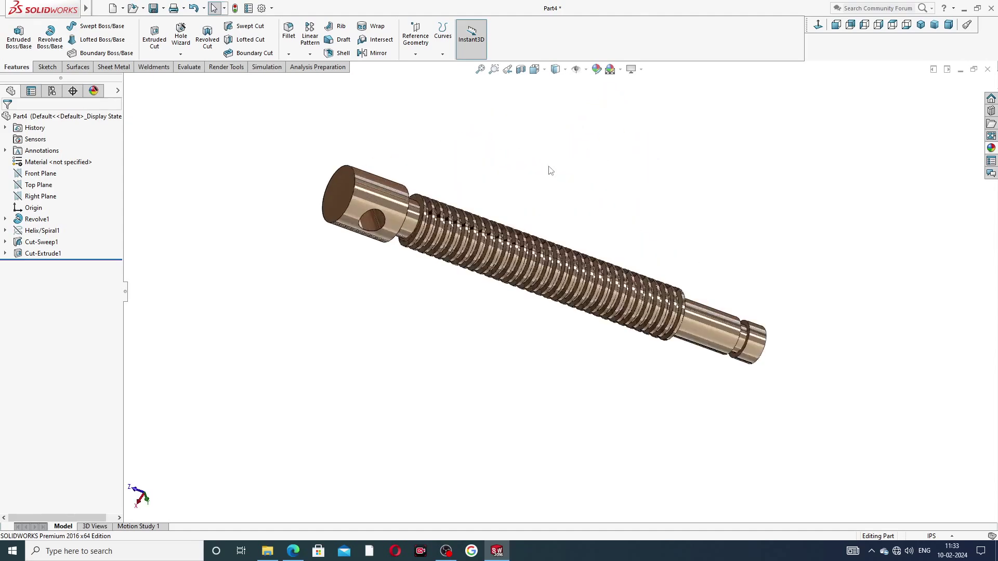
pyautogui.scroll(-2, 545, 274)
pyautogui.scroll(2, 616, 336)
pyautogui.moveTo(577, 338); pyautogui.dragTo(612, 229, button='middle')
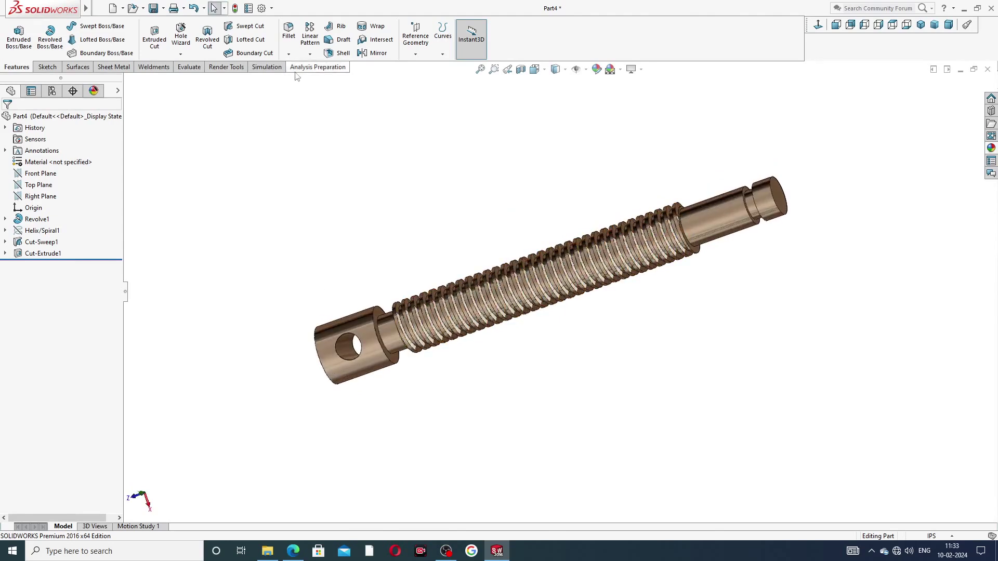
# Fillet the outer edge of the head's end face with a 0.06 in radius, checking the value in the PDF drawing
pyautogui.click(289, 32)
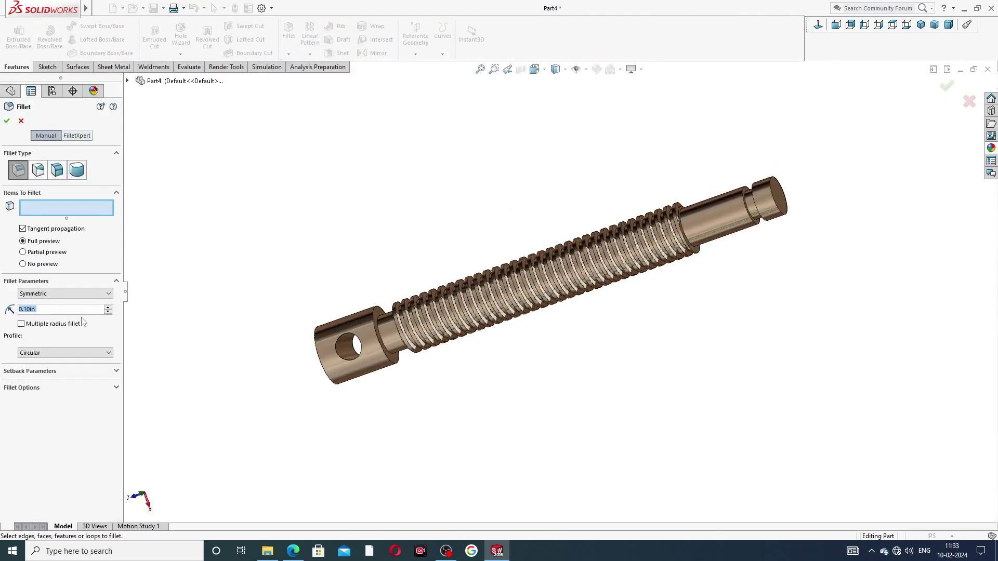
pyautogui.write('.0')
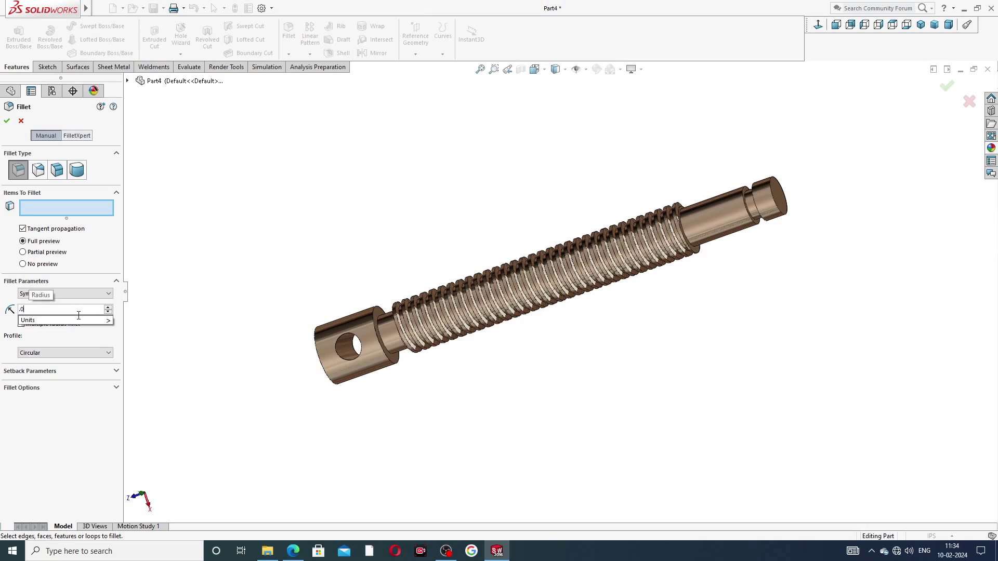
pyautogui.write('6')
pyautogui.press('Return')
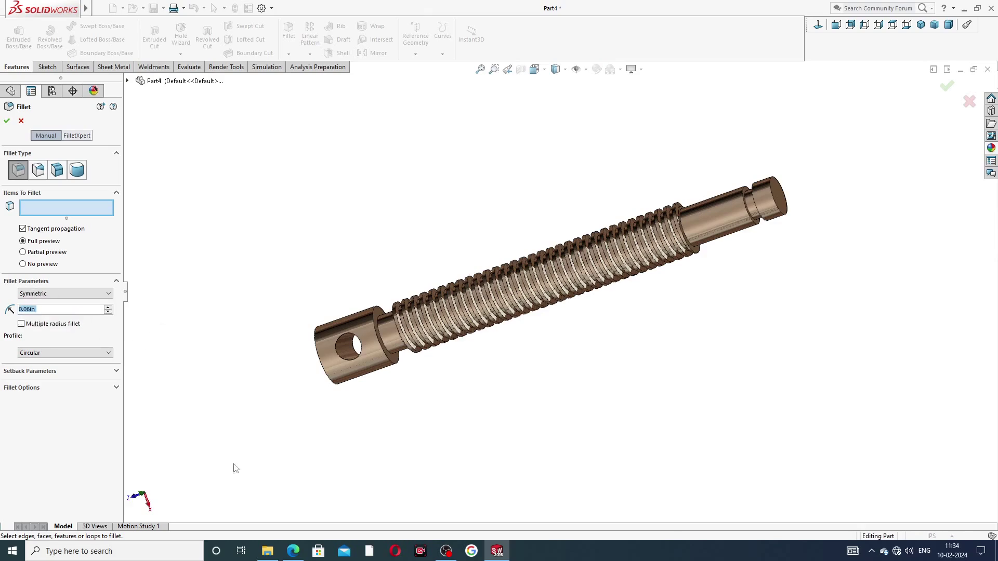
pyautogui.click(293, 551)
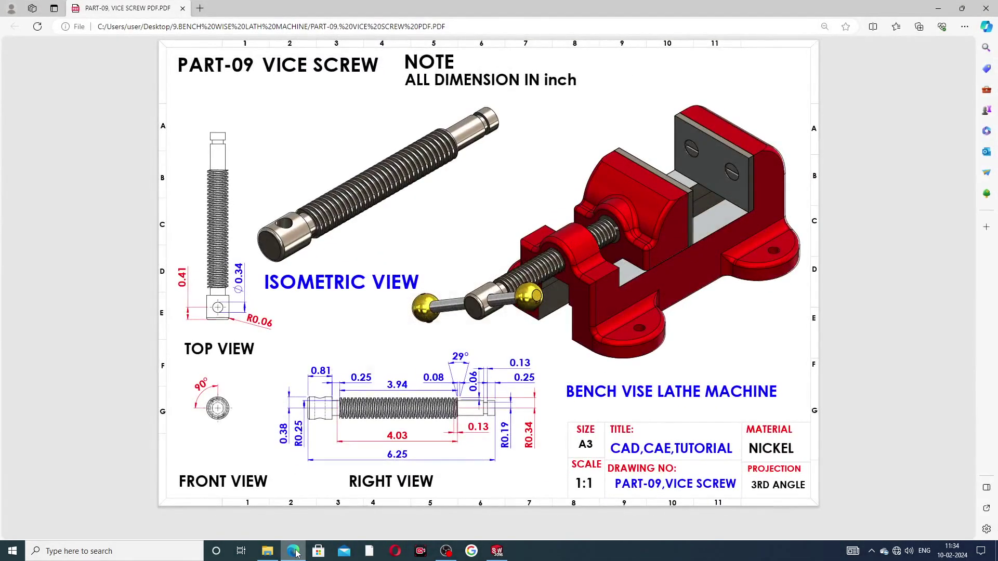
pyautogui.click(294, 551)
pyautogui.scroll(-4, 338, 344)
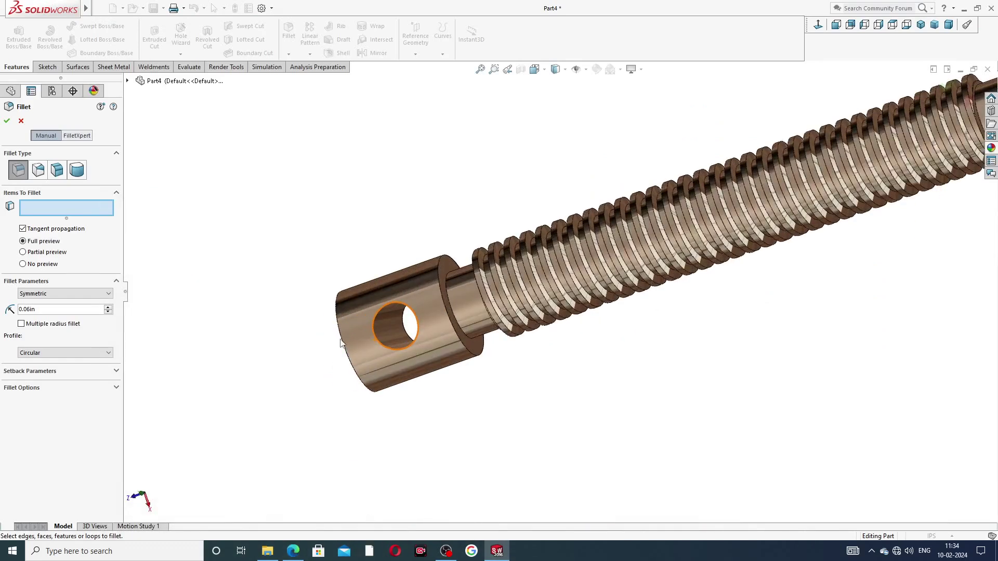
pyautogui.click(340, 342)
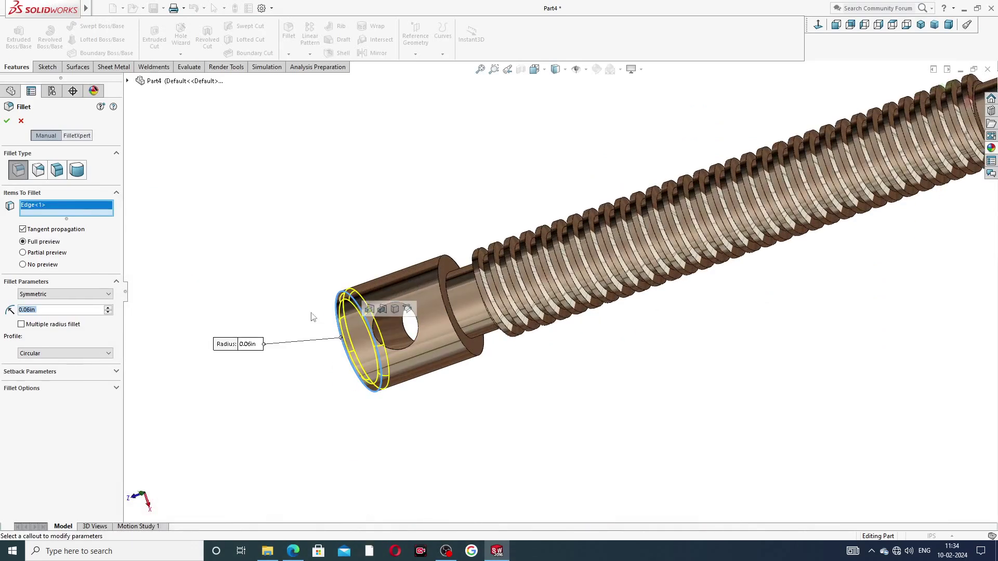
pyautogui.click(7, 121)
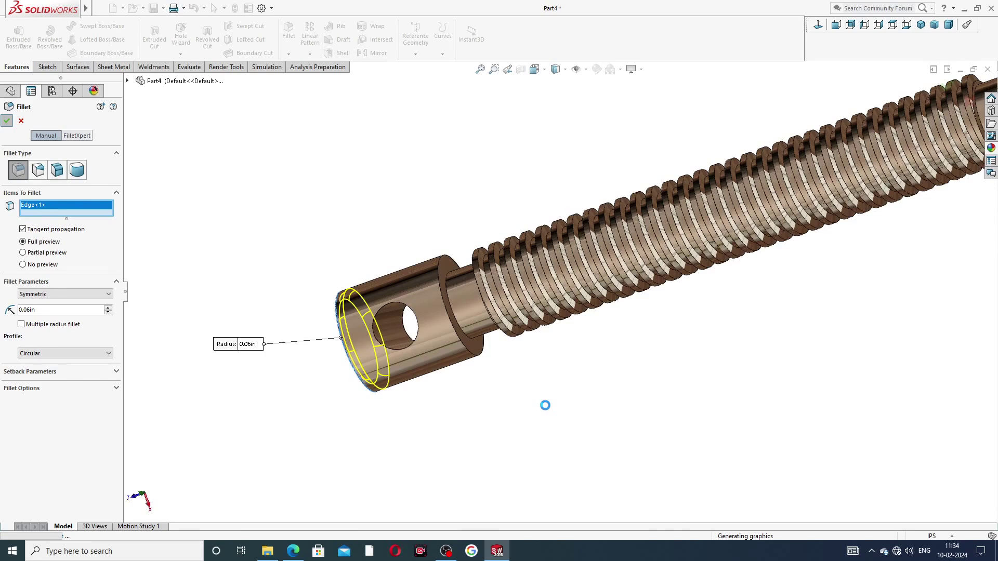
pyautogui.press('Return')
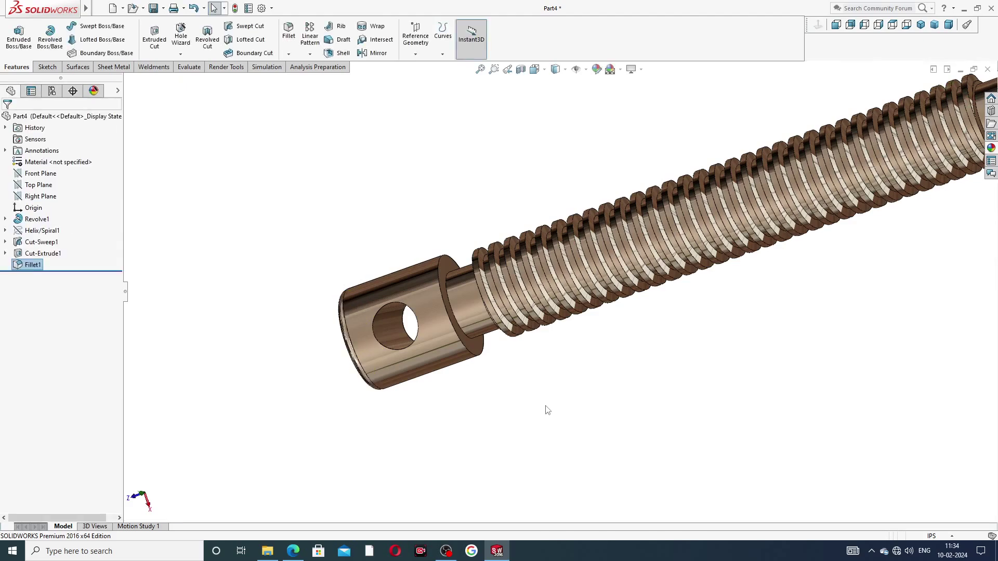
# Apply a dark grey colour (RGB 64, 64, 64) to the swept thread cut
pyautogui.scroll(5, 705, 270)
pyautogui.moveTo(705, 270); pyautogui.dragTo(739, 162, button='middle')
pyautogui.scroll(-3, 701, 197)
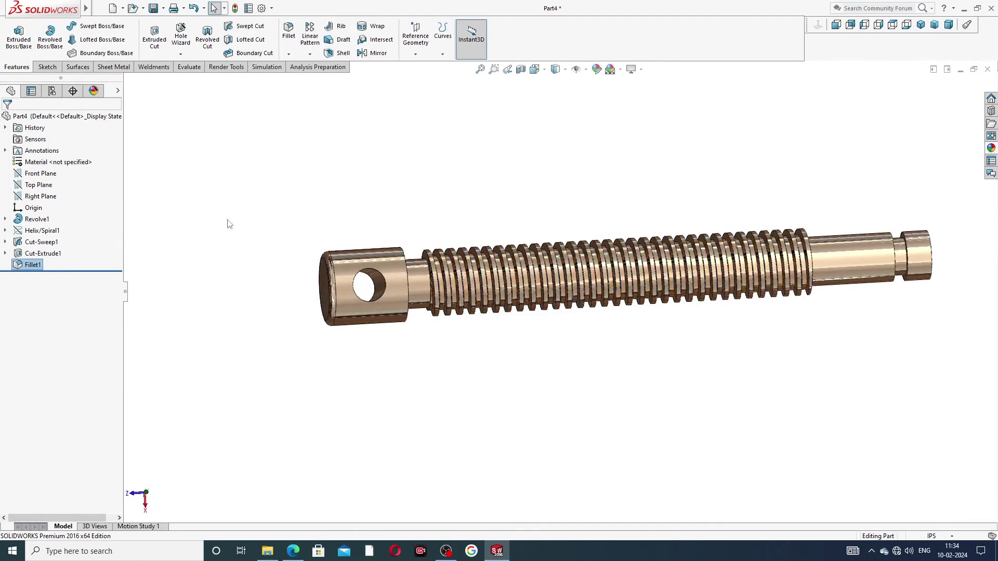
pyautogui.click(188, 251)
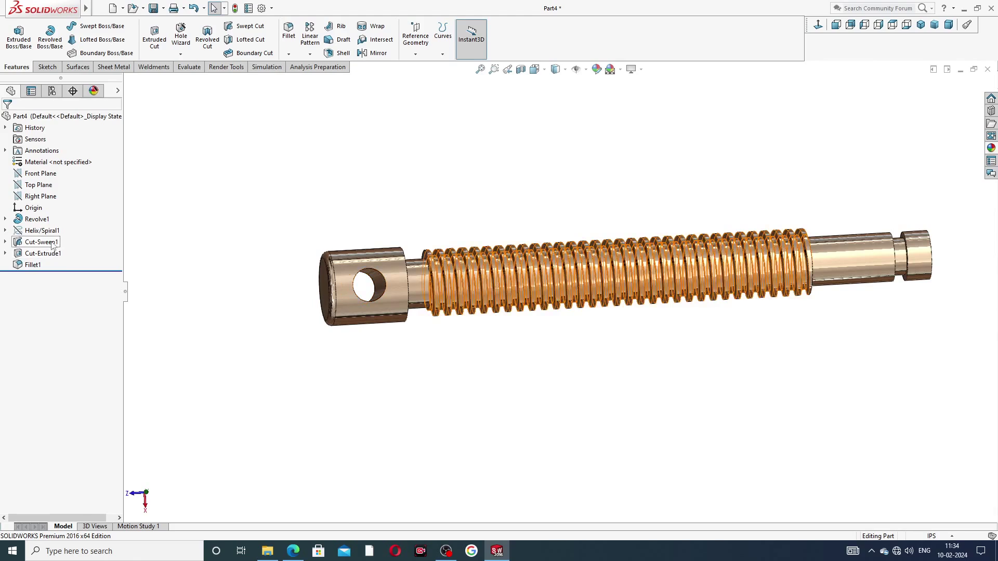
pyautogui.click(53, 244)
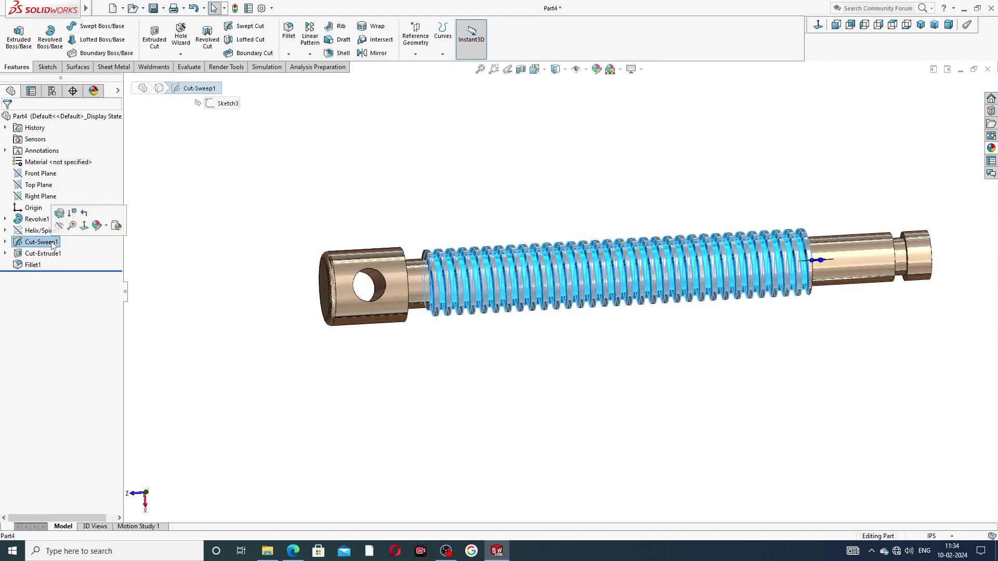
pyautogui.click(596, 69)
pyautogui.click(84, 339)
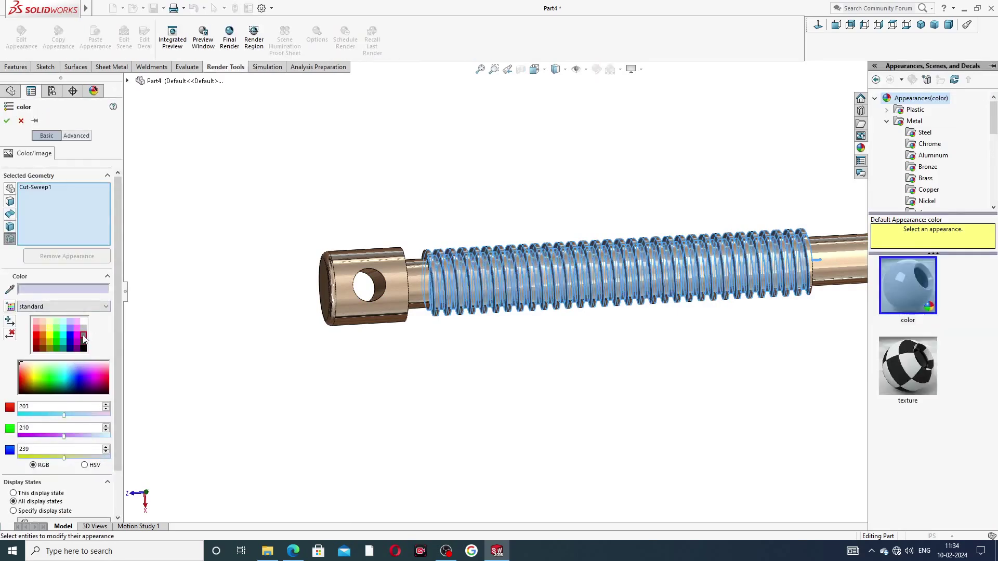
pyautogui.click(84, 345)
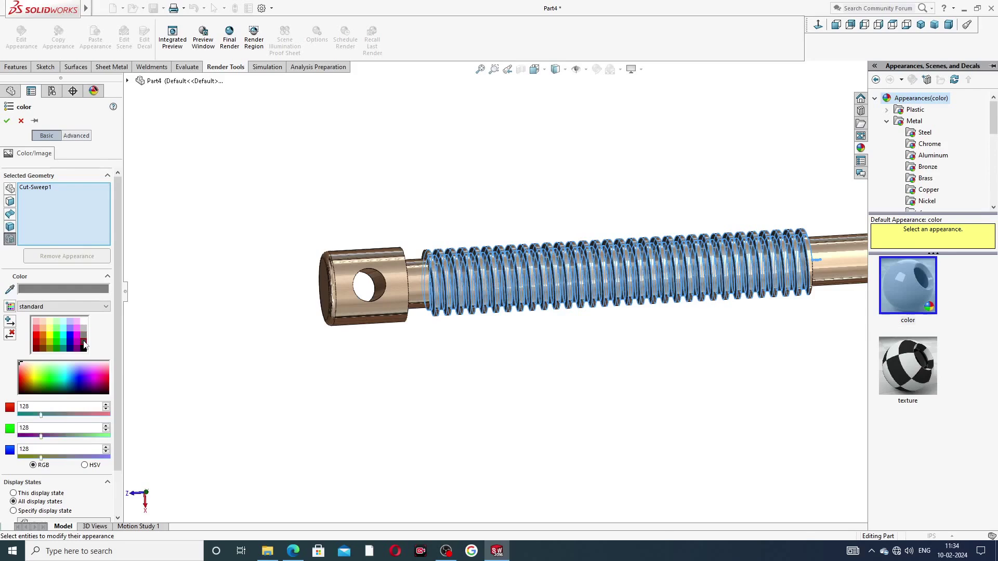
pyautogui.click(7, 120)
pyautogui.click(569, 370)
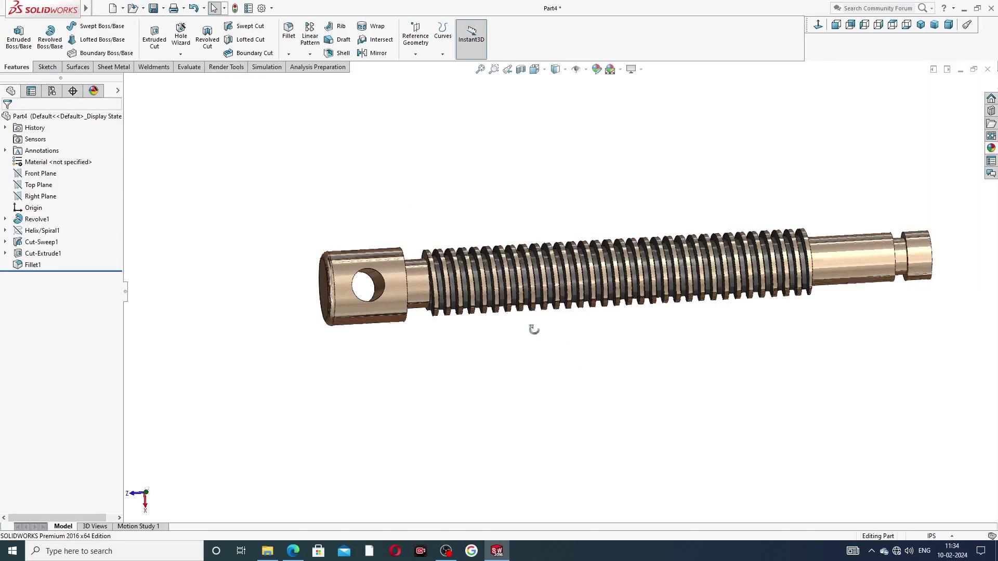
# Review the colour settings of the swept thread cut and close them with the colour kept
pyautogui.moveTo(532, 329); pyautogui.dragTo(593, 276, button='middle')
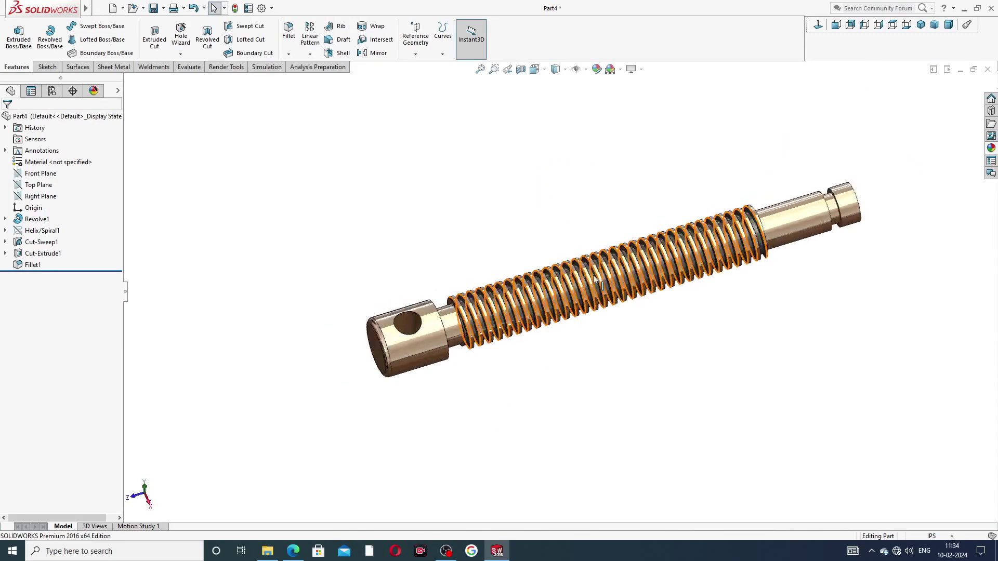
pyautogui.scroll(3, 593, 276)
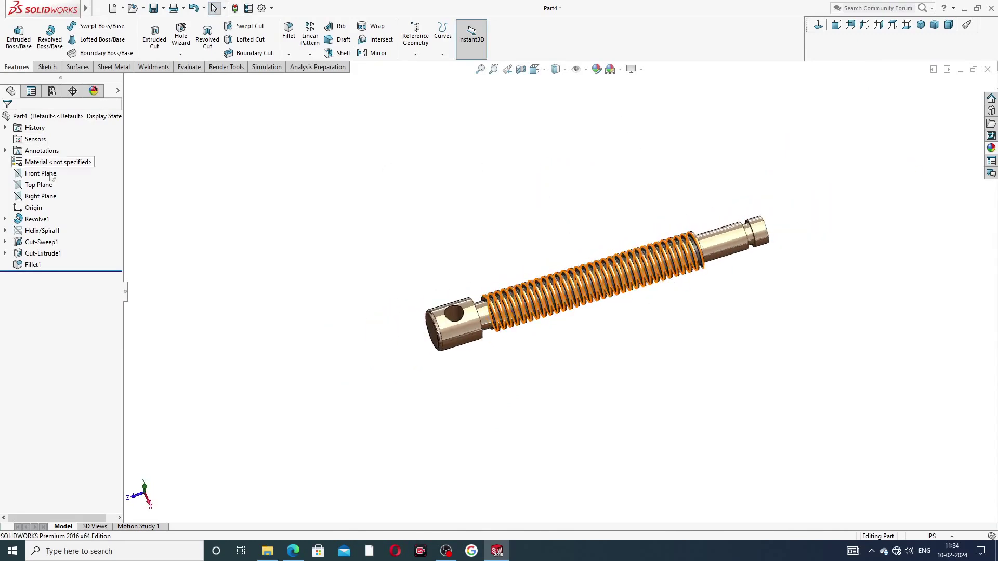
pyautogui.click(48, 245)
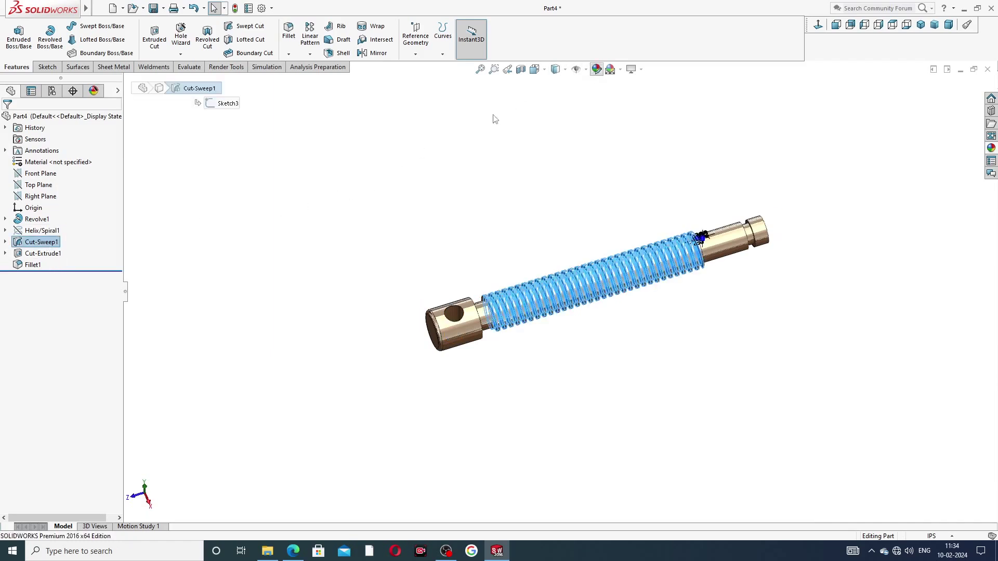
pyautogui.click(596, 69)
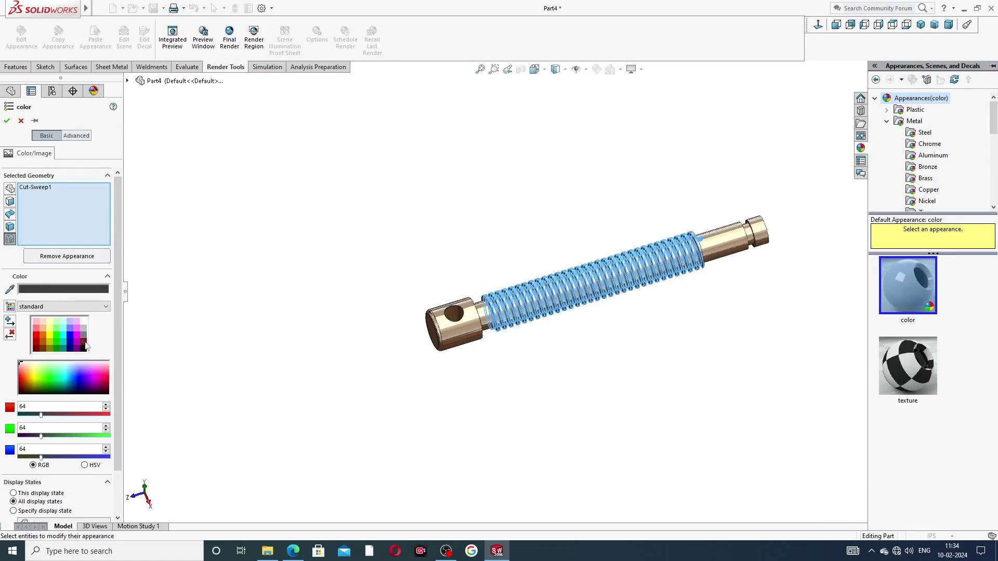
pyautogui.click(6, 120)
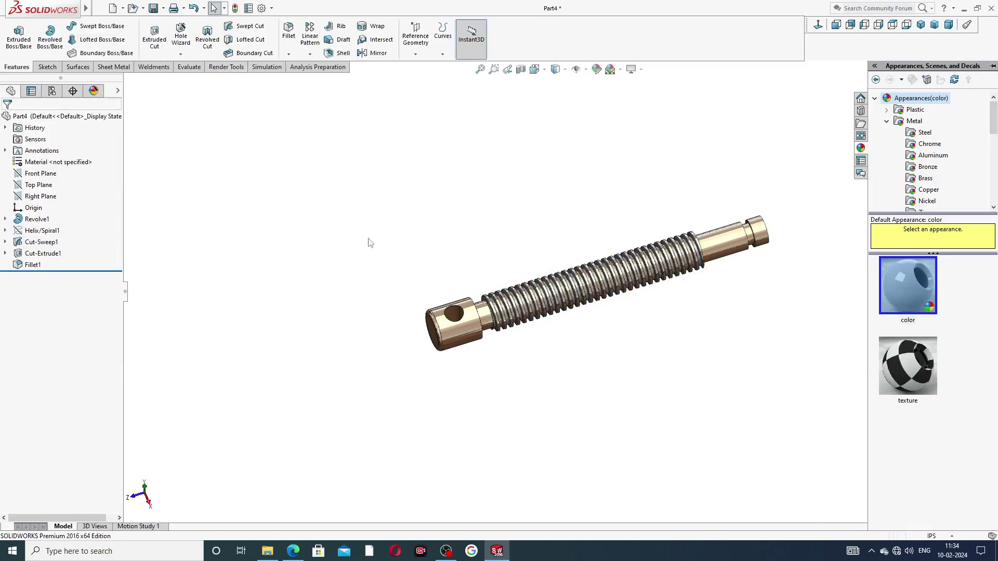
pyautogui.click(494, 233)
# Inspect the coloured screw from several angles and set the view to isometric
pyautogui.moveTo(612, 240); pyautogui.dragTo(577, 313, button='middle')
pyautogui.moveTo(666, 272); pyautogui.dragTo(712, 135, button='middle')
pyautogui.moveTo(732, 226); pyautogui.dragTo(736, 239, button='middle')
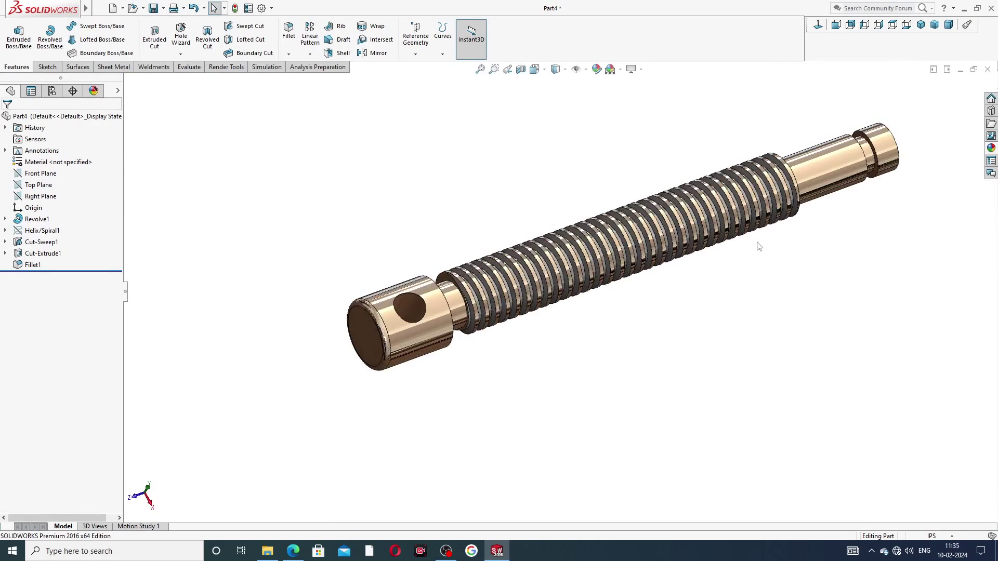
pyautogui.press('f')
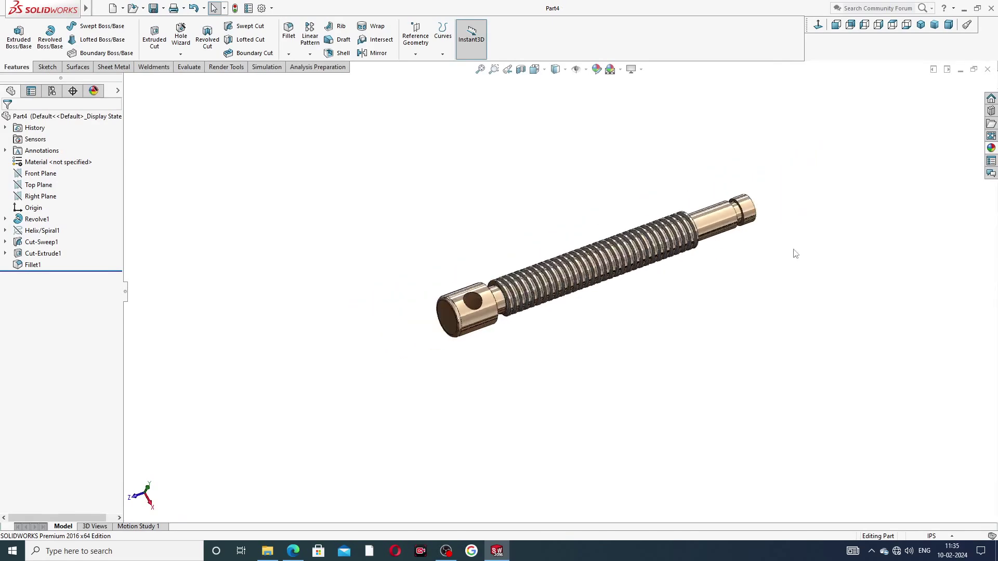
pyautogui.scroll(-2, 690, 180)
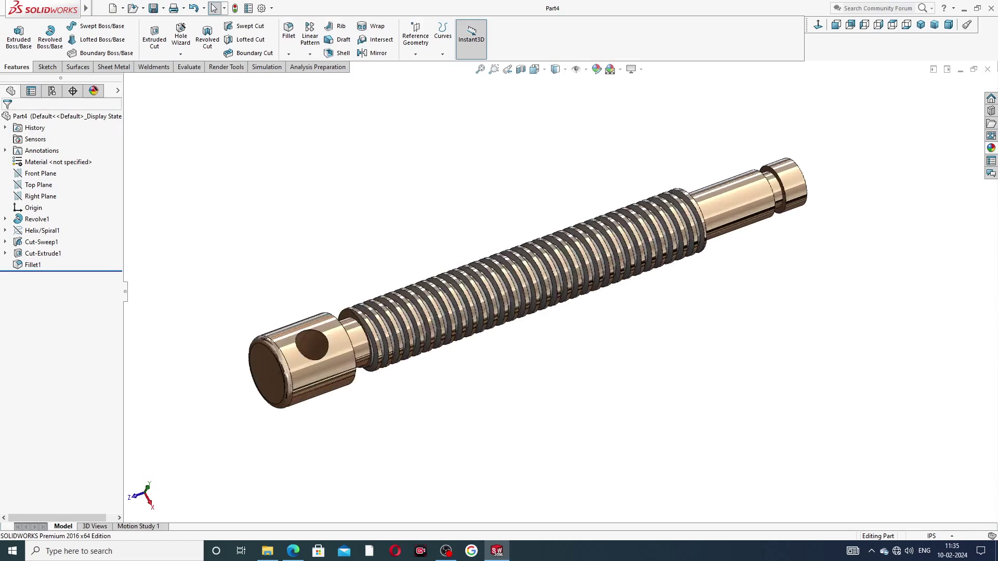
pyautogui.click(920, 25)
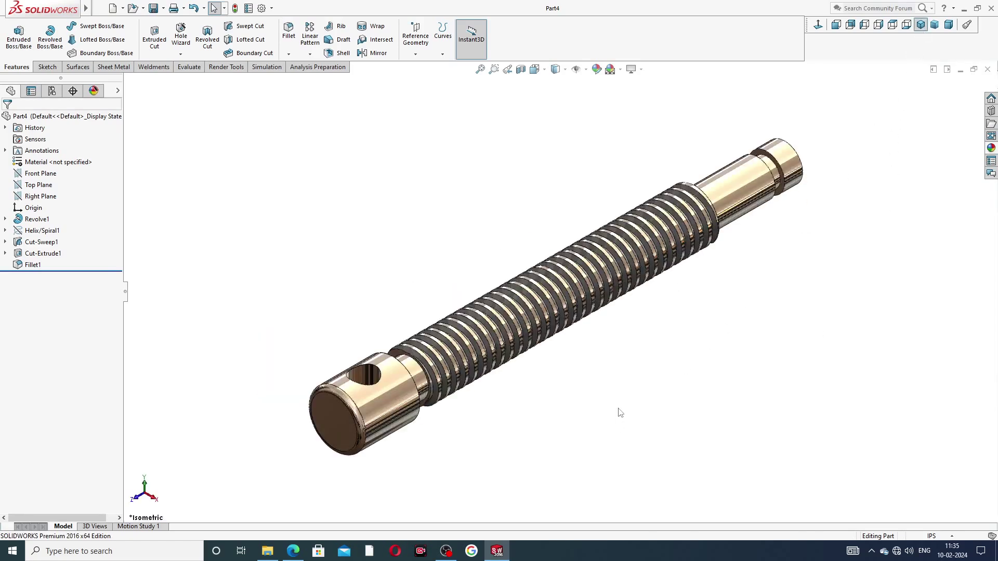
# Switch to the browser's PDF drawing of Part-09 to compare the finished vice screw with it
pyautogui.click(294, 551)
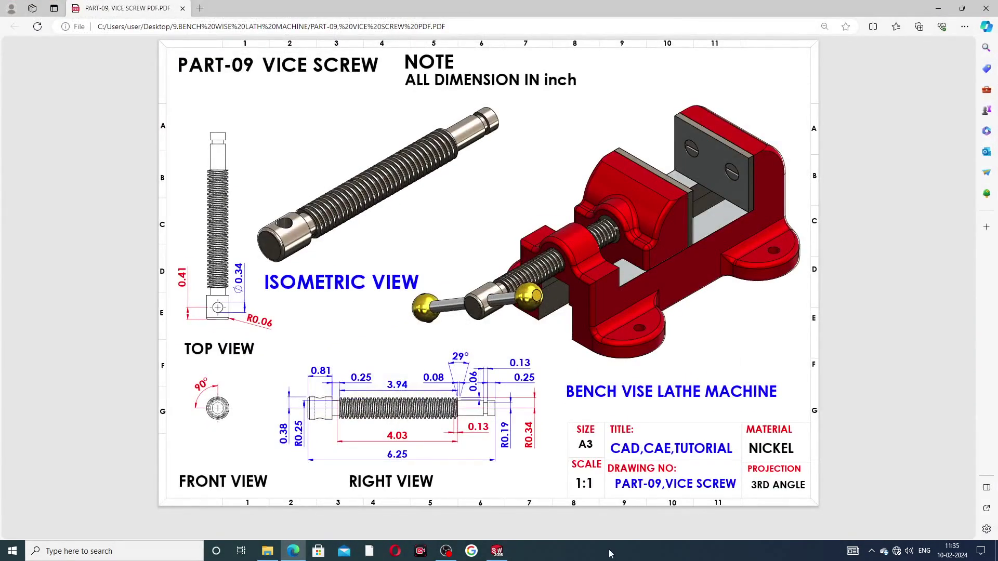
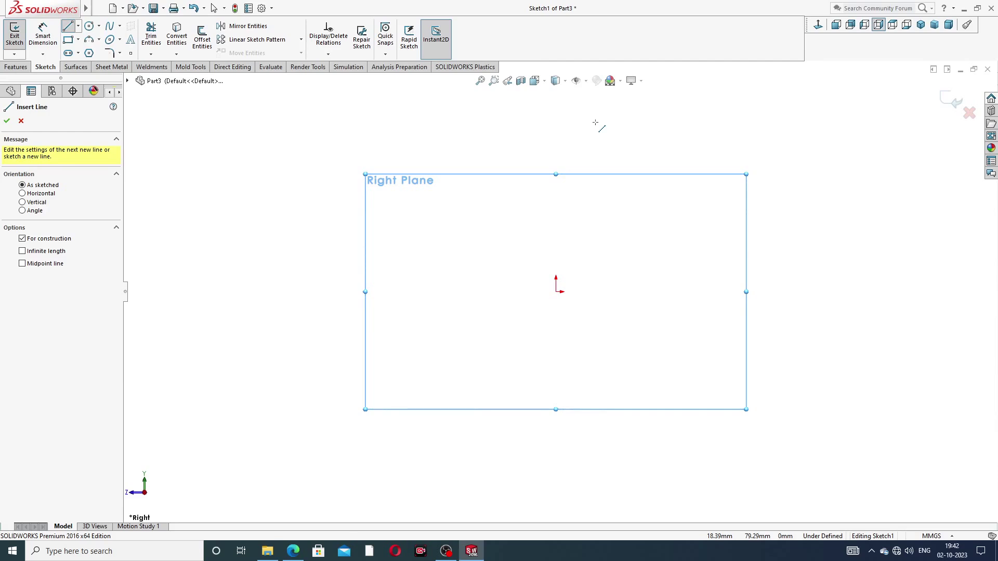
# Sketch a vertical centerline on the Right Plane from above down to the origin and extend its upper end upward
pyautogui.click(554, 108)
pyautogui.click(555, 291)
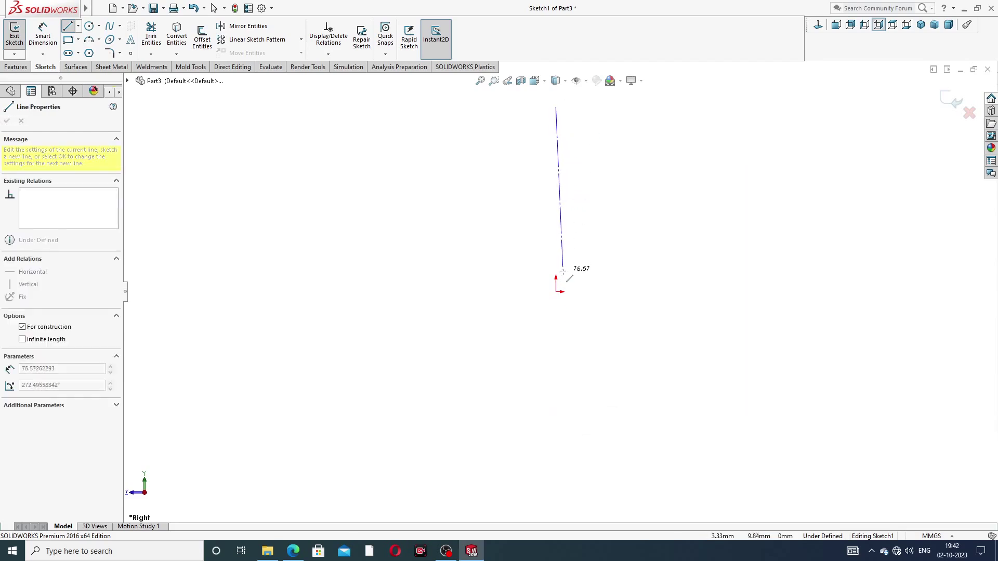
pyautogui.rightClick(633, 210)
pyautogui.click(652, 223)
pyautogui.scroll(3, 568, 194)
pyautogui.scroll(-3, 572, 194)
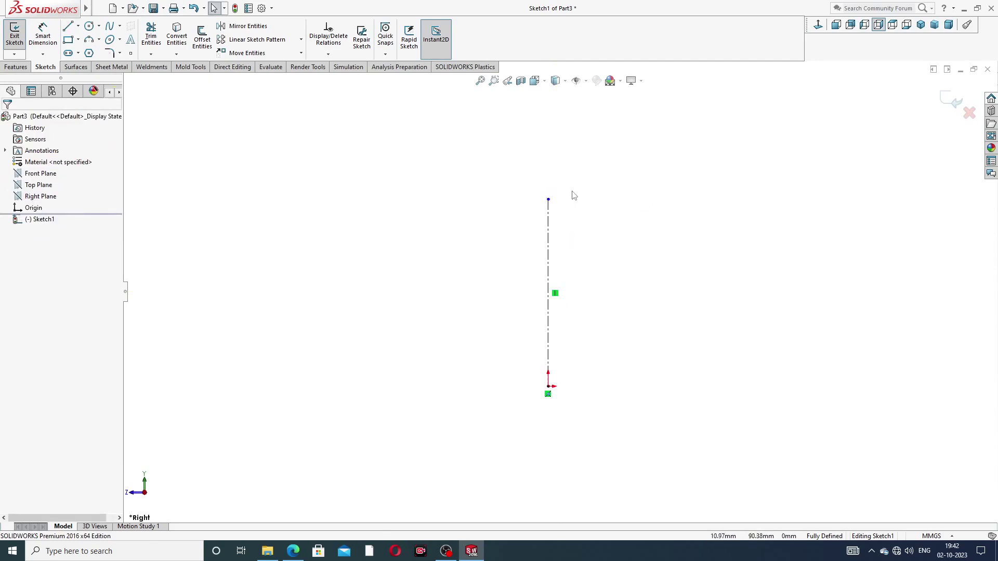
pyautogui.scroll(-1, 557, 198)
pyautogui.moveTo(541, 202); pyautogui.dragTo(543, 126)
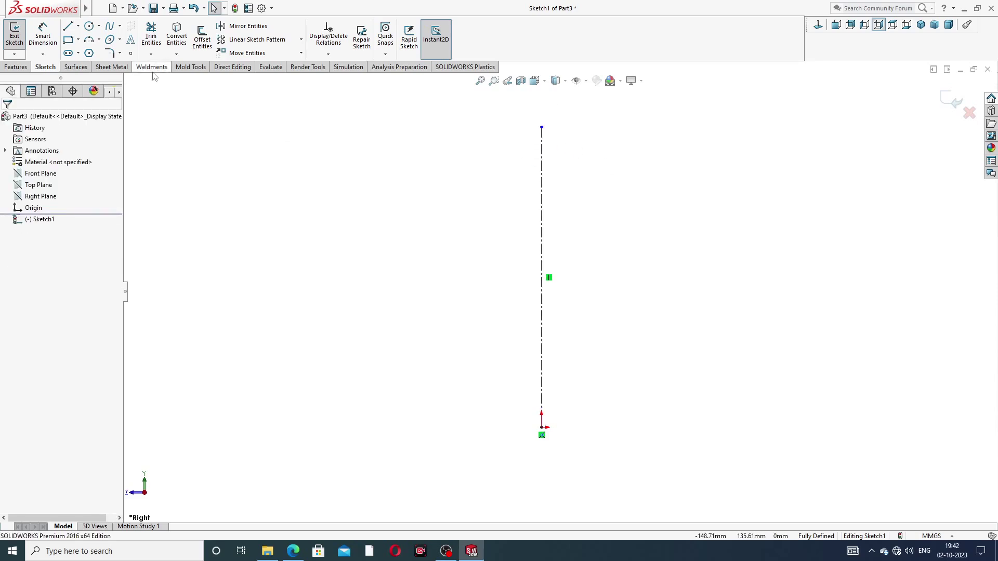
# Draw an open stepped half profile from the origin: a base line about 15.6 mm wide and three vertical segments, the middle about 66 mm long, stepping outward twice
pyautogui.click(68, 26)
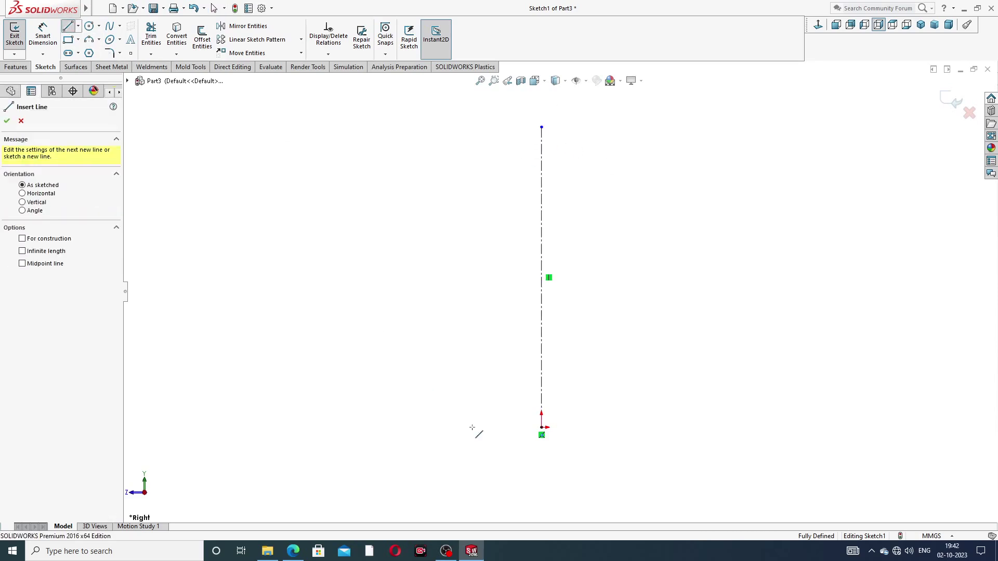
pyautogui.click(541, 427)
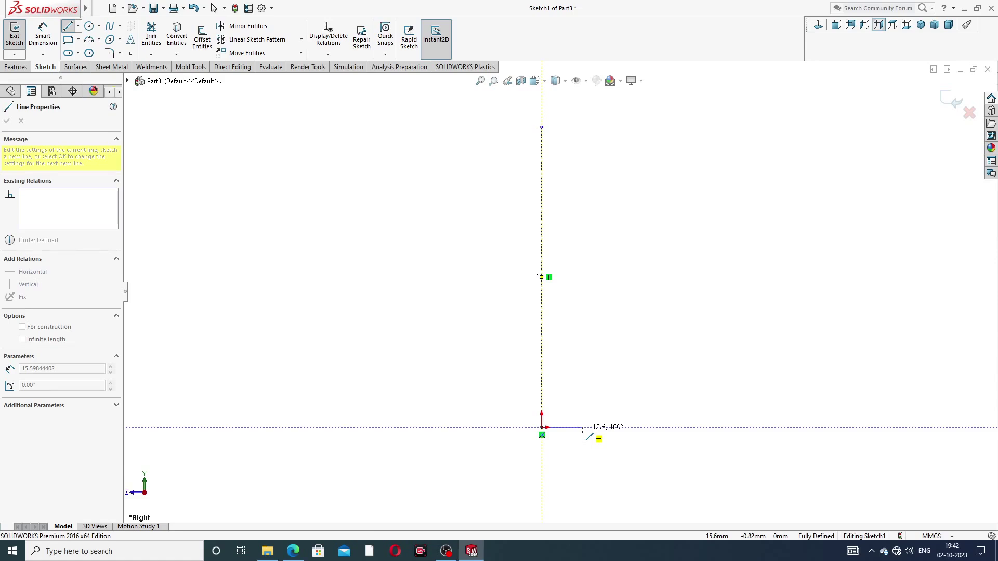
pyautogui.click(582, 427)
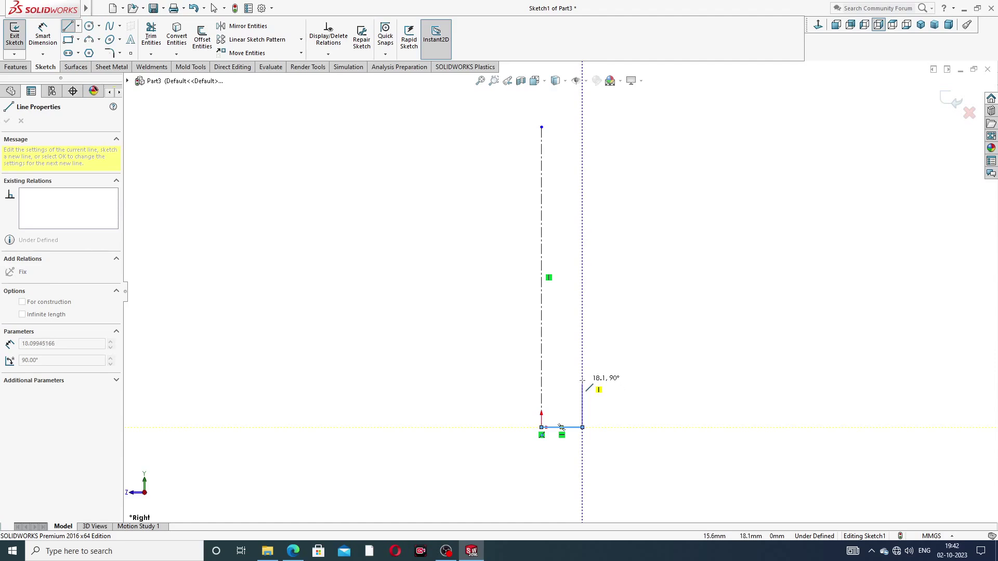
pyautogui.click(582, 386)
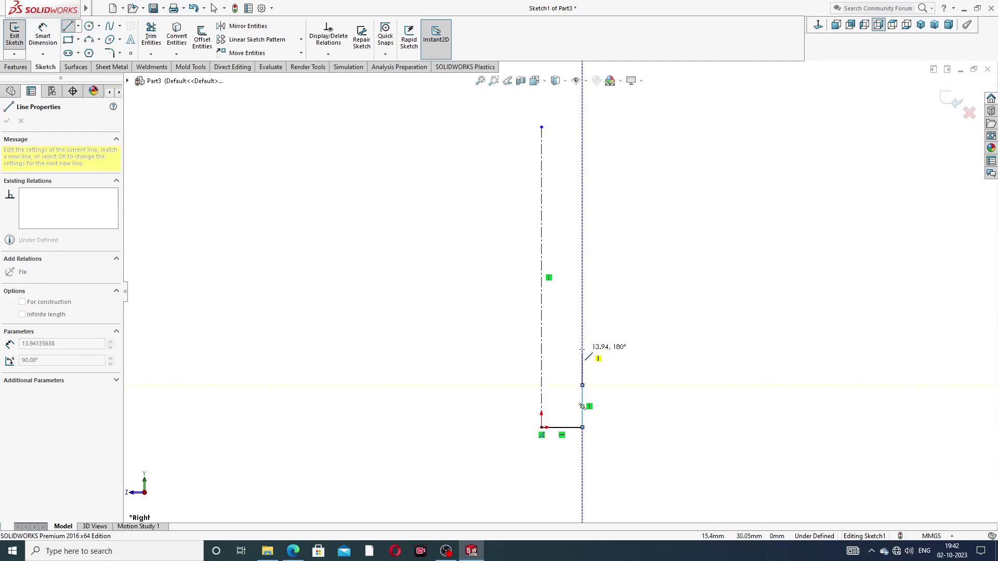
pyautogui.click(608, 386)
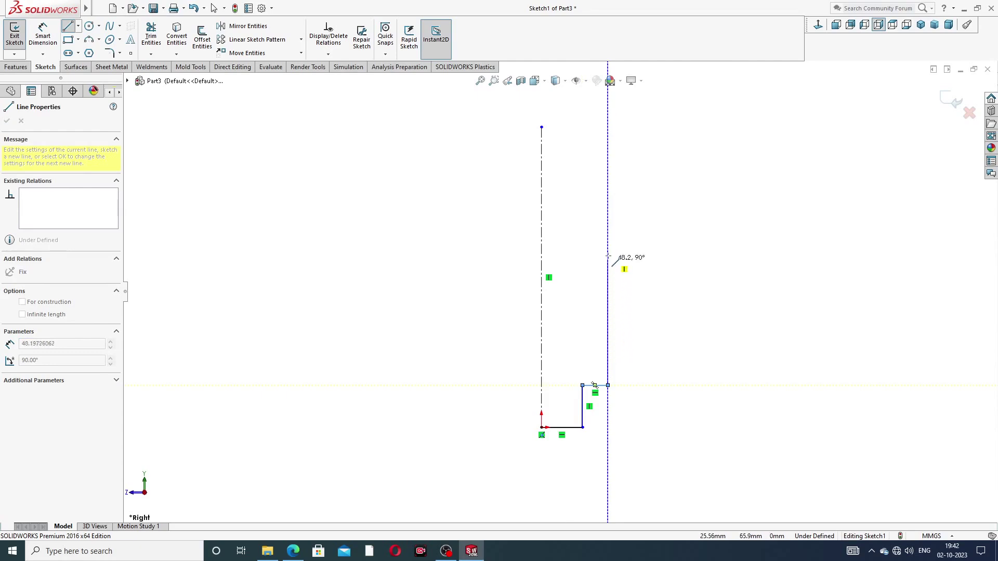
pyautogui.click(608, 214)
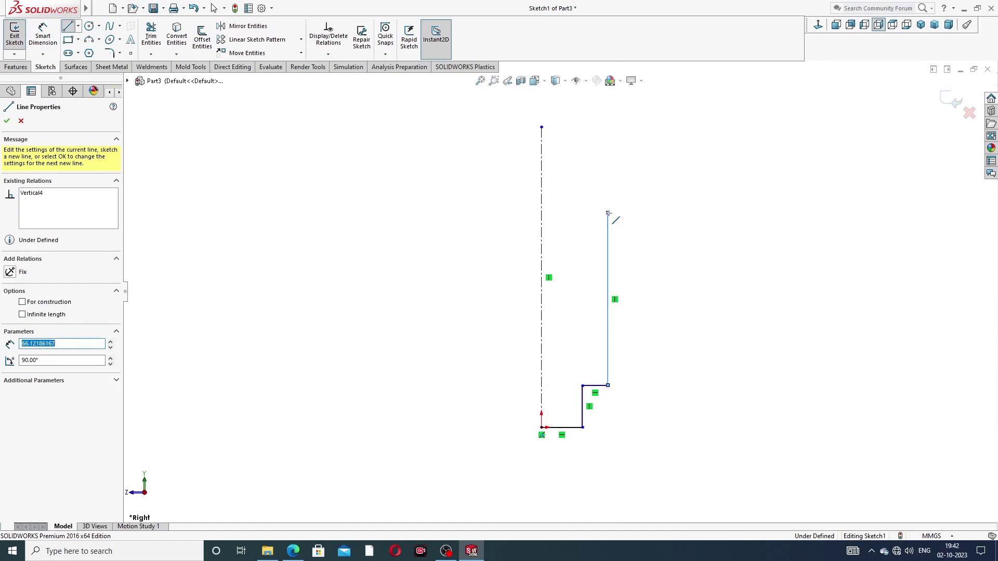
pyautogui.click(625, 213)
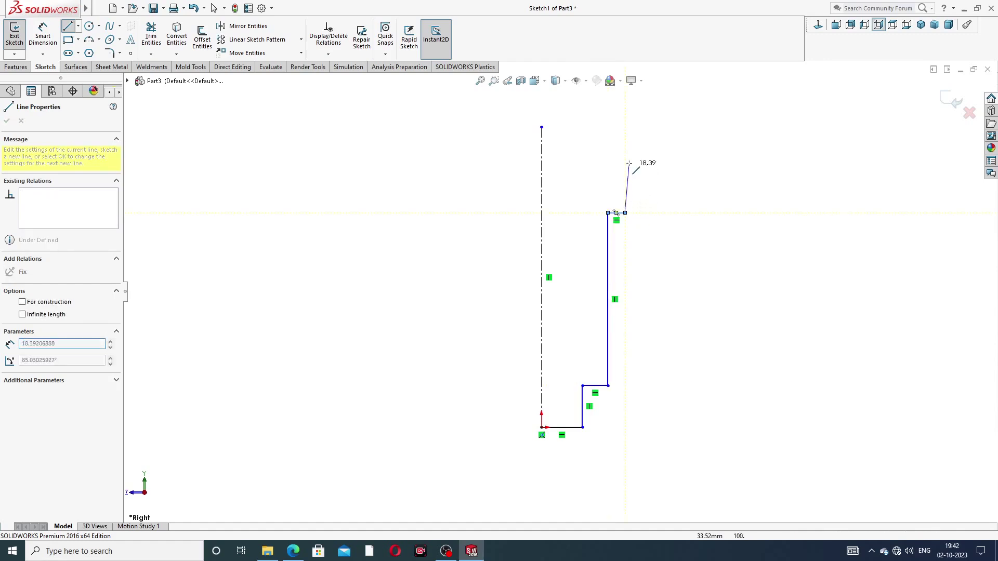
pyautogui.press('z')
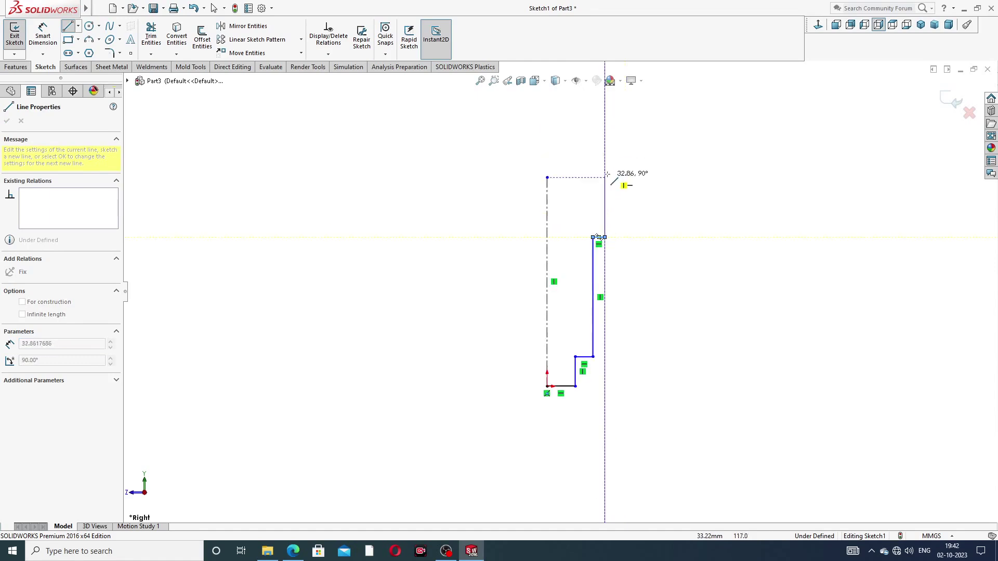
pyautogui.click(604, 141)
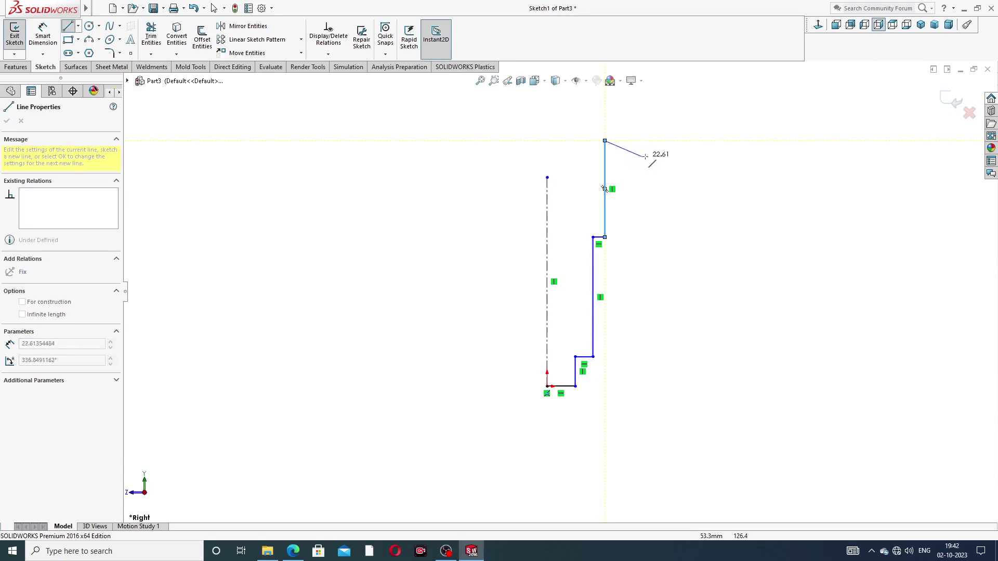
pyautogui.rightClick(667, 160)
pyautogui.click(676, 163)
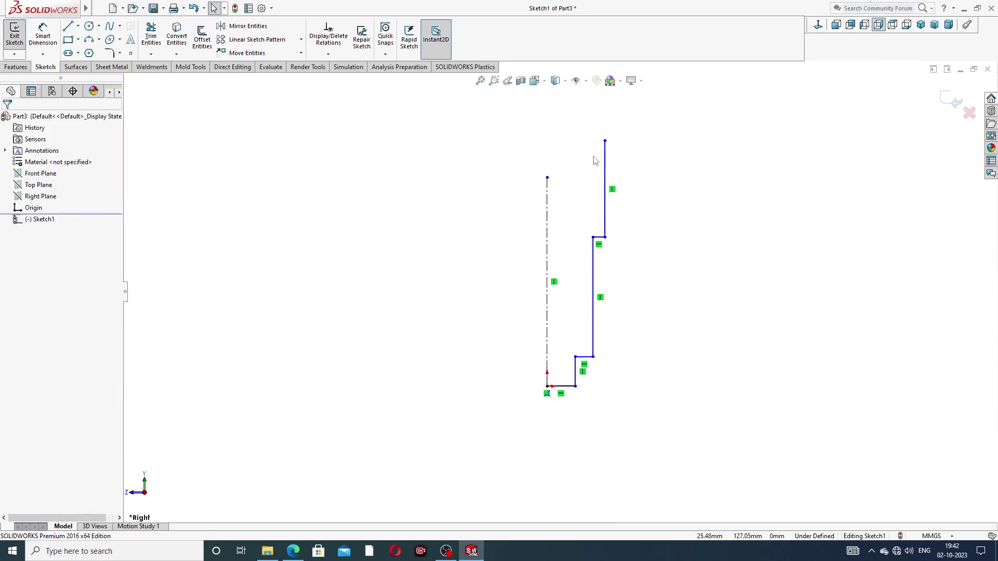
# Dimension the horizontal base line at the origin to 11 mm
pyautogui.click(43, 35)
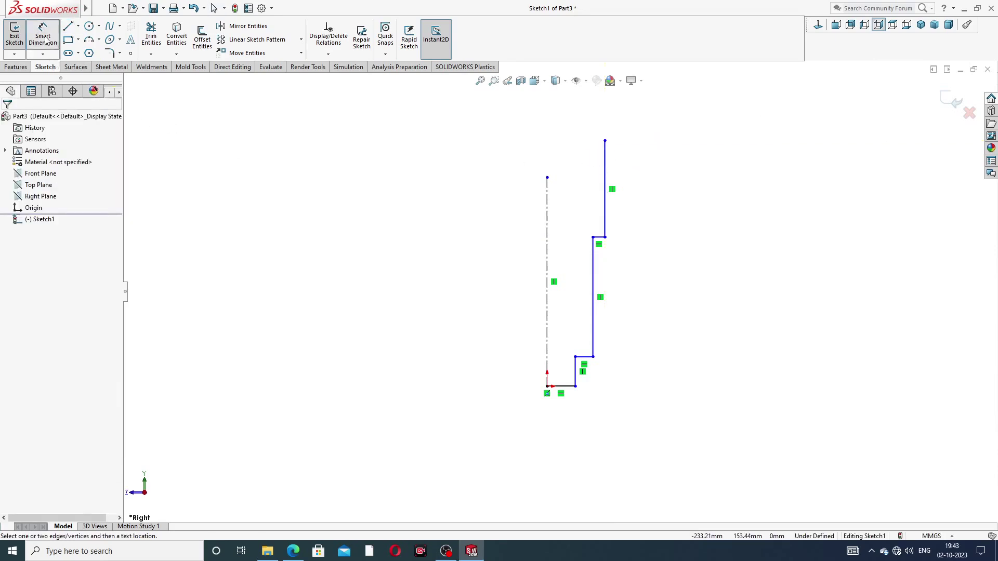
pyautogui.scroll(-2, 584, 381)
pyautogui.click(551, 383)
pyautogui.click(548, 424)
pyautogui.write('11')
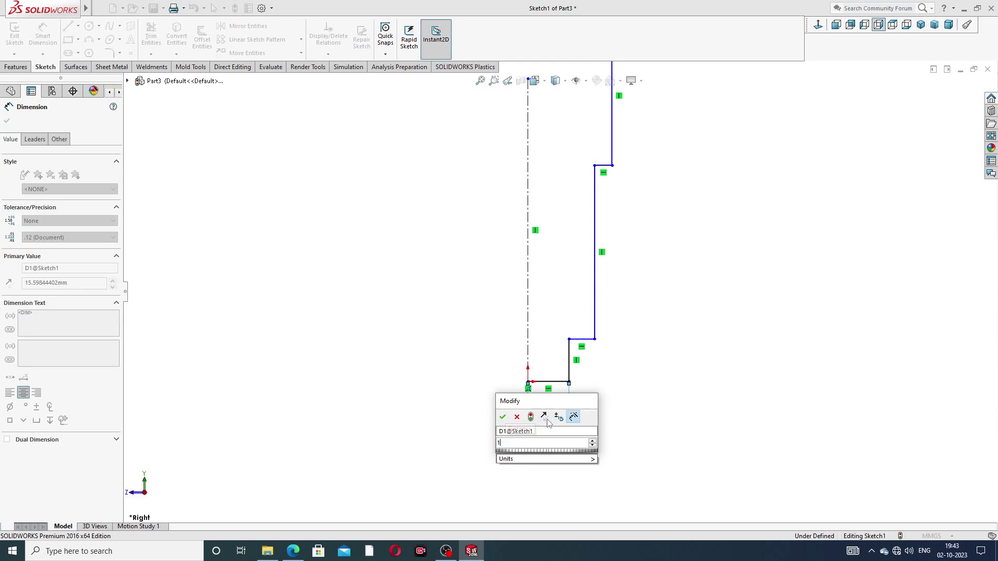
pyautogui.press('Return')
pyautogui.click(624, 394)
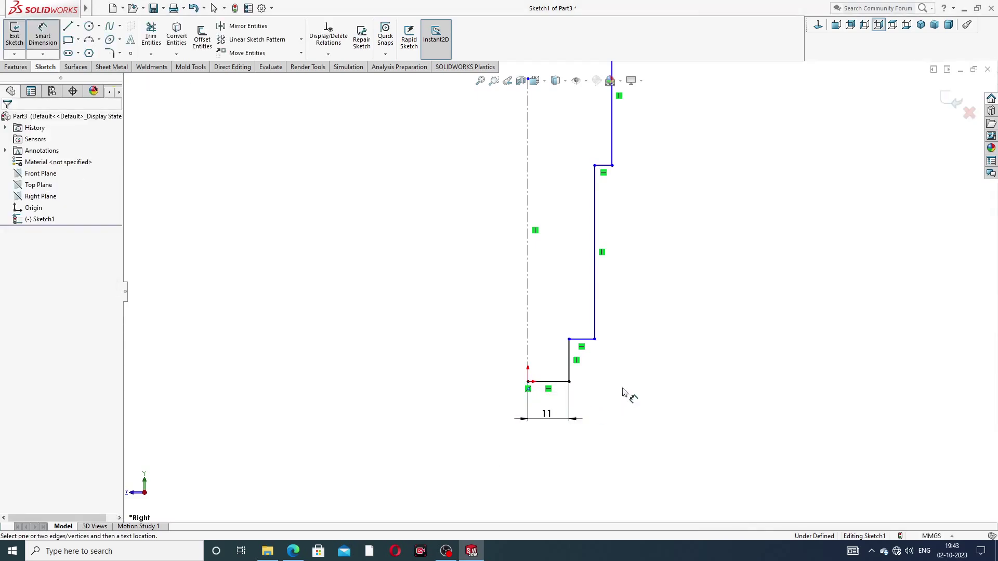
# Dimension the lowest vertical line of the profile to 32 mm
pyautogui.click(569, 371)
pyautogui.click(627, 368)
pyautogui.write('2')
pyautogui.press('BackSpace')
pyautogui.write('32')
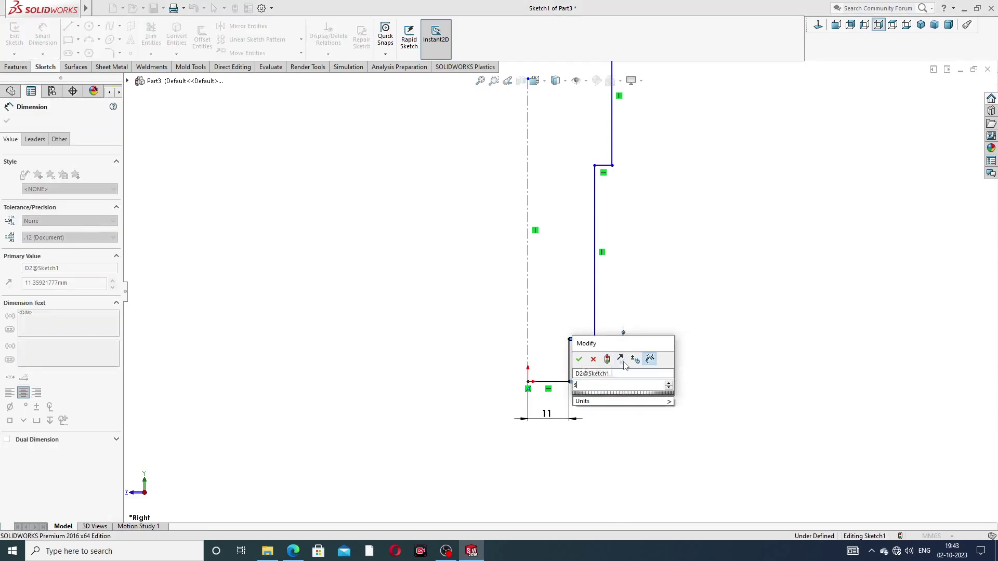
pyautogui.press('Return')
pyautogui.click(676, 292)
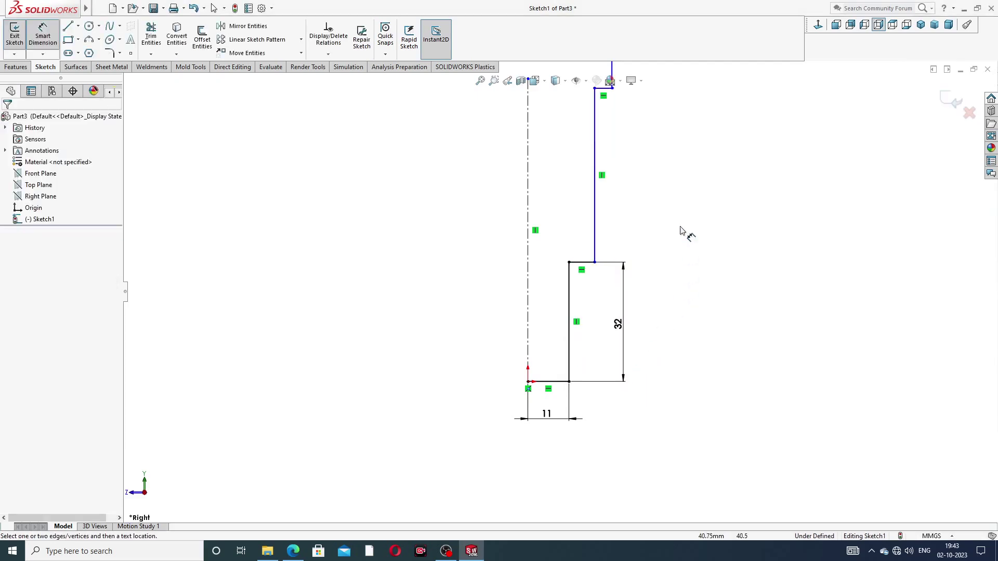
# Set the distance between the centerline and the middle vertical line of the profile to 14 mm
pyautogui.scroll(3, 680, 200)
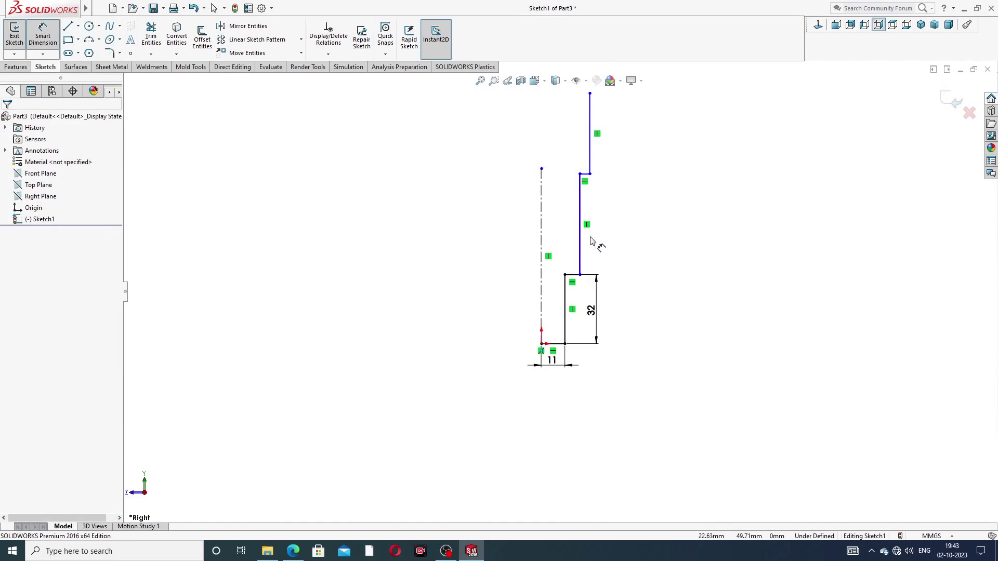
pyautogui.scroll(-3, 593, 241)
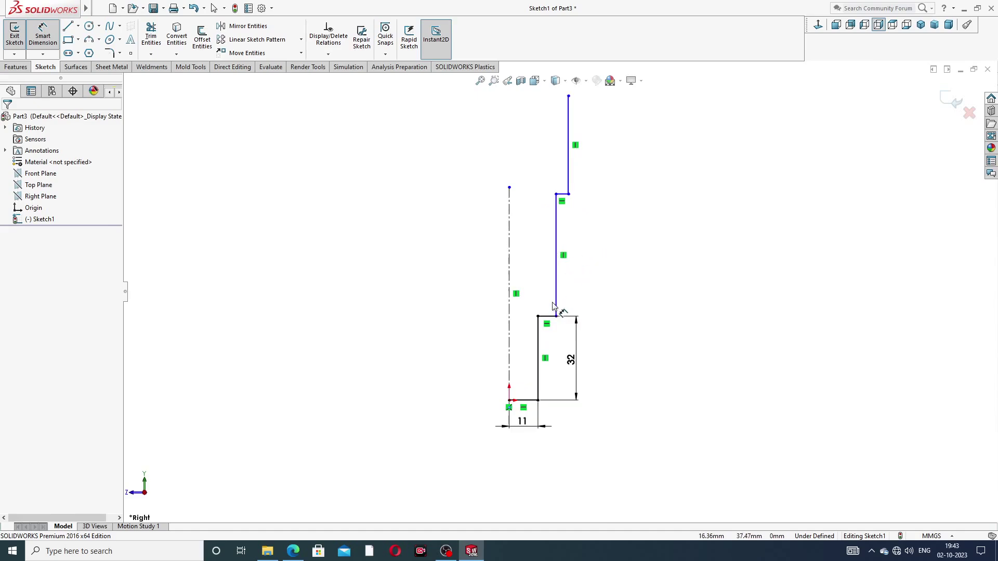
pyautogui.click(557, 283)
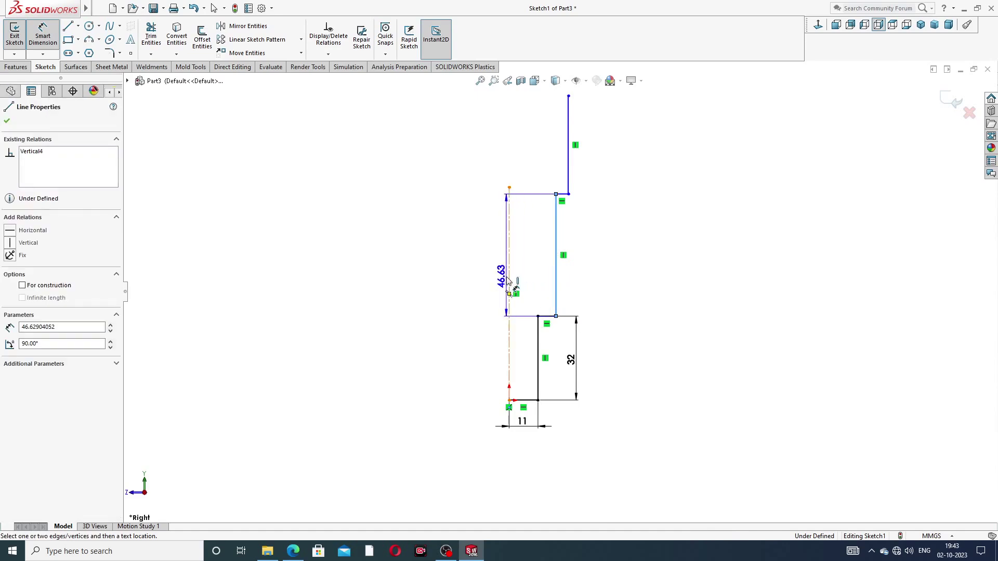
pyautogui.click(509, 284)
pyautogui.click(526, 274)
pyautogui.write('14')
pyautogui.press('Return')
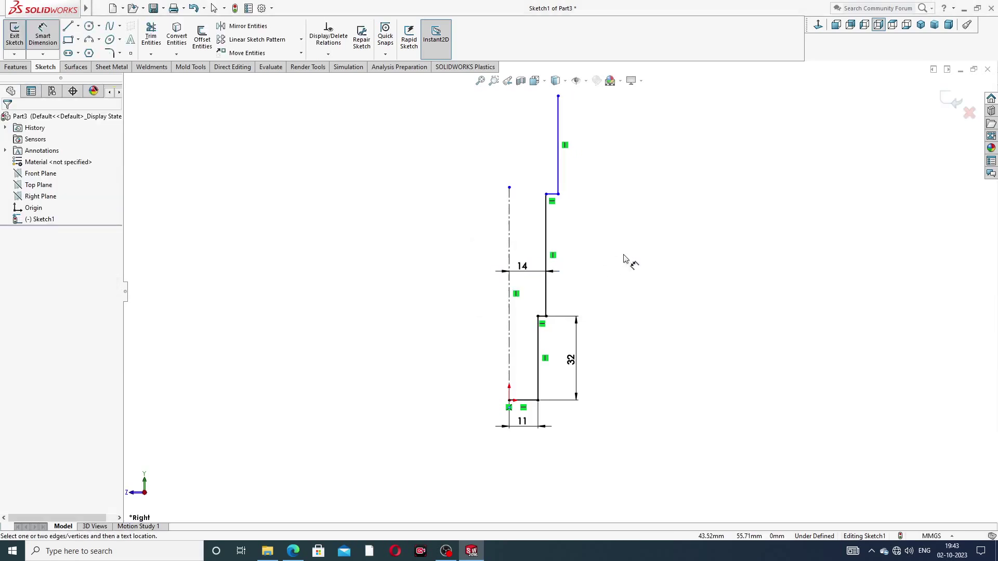
# Dimension the length of the middle vertical line to 190 mm and leave the dimension tool
pyautogui.click(548, 231)
pyautogui.click(601, 257)
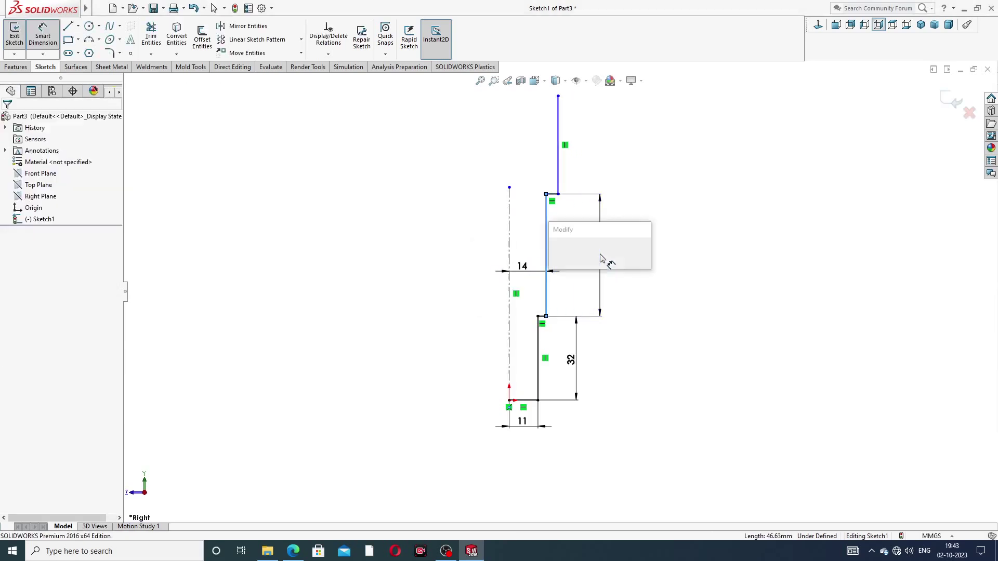
pyautogui.write('100')
pyautogui.press('Return')
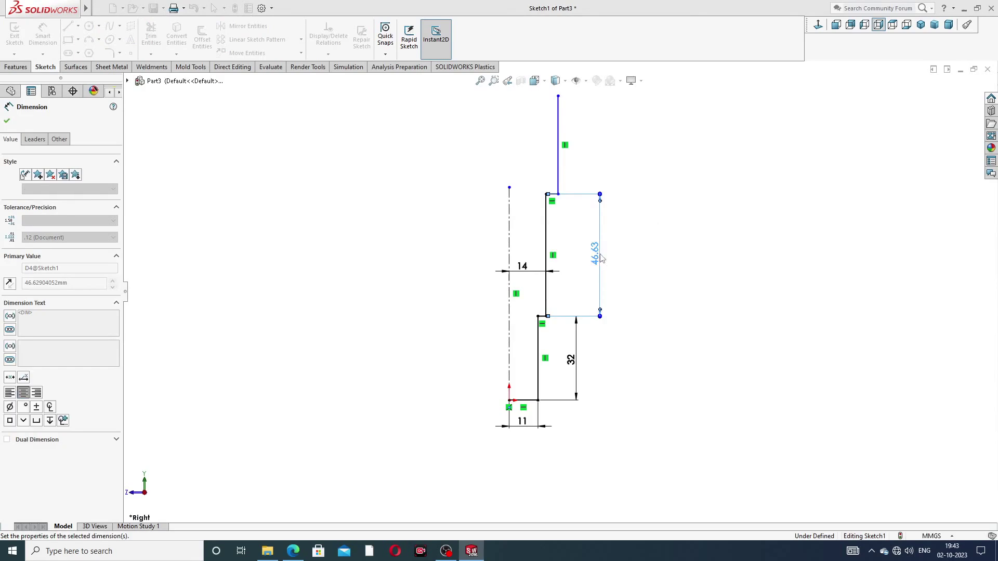
pyautogui.click(674, 225)
pyautogui.scroll(6, 636, 165)
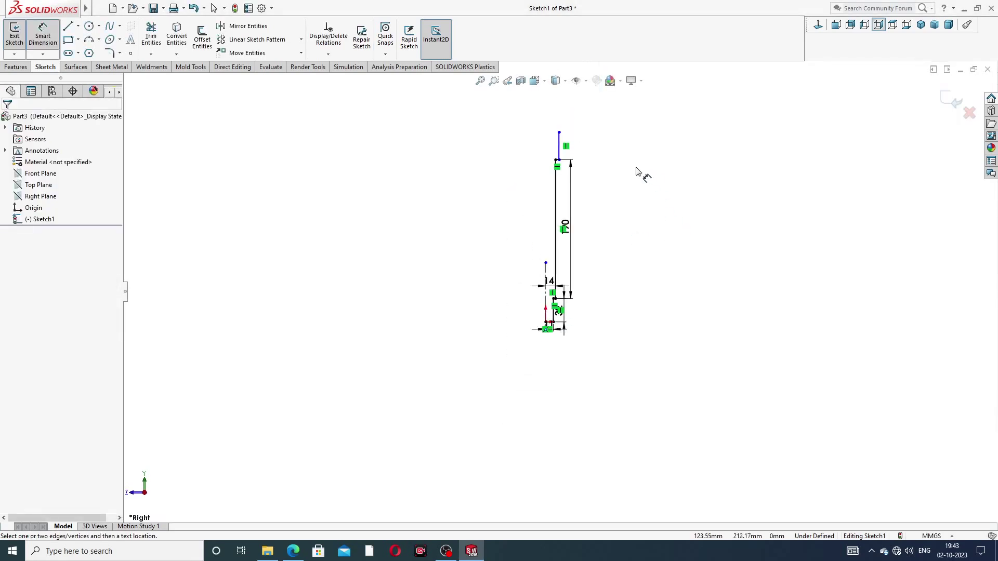
pyautogui.scroll(-2, 582, 207)
pyautogui.rightClick(643, 156)
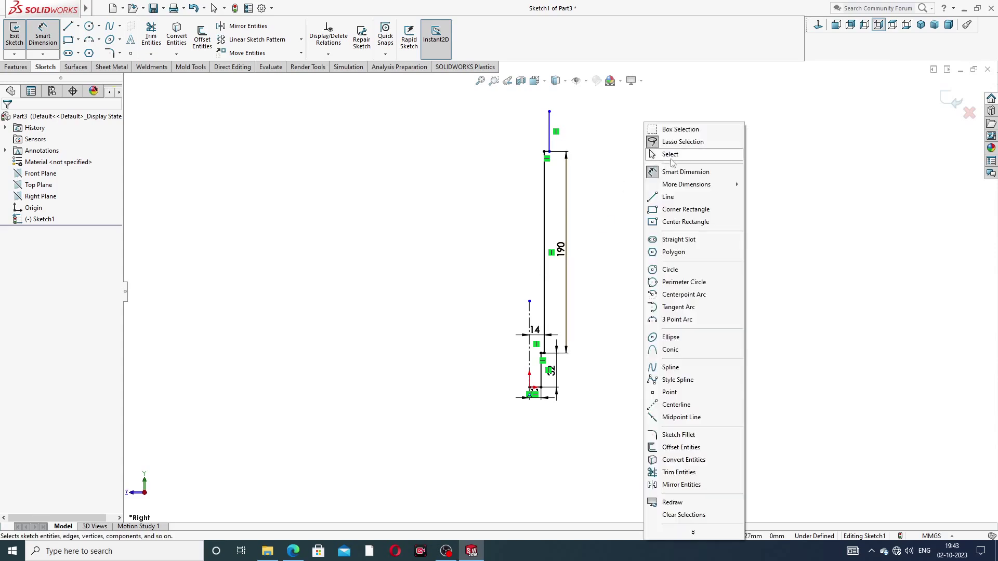
pyautogui.click(670, 155)
# Stretch the upper end of the centerline upward until it extends well beyond the top of the stepped profile
pyautogui.moveTo(529, 301); pyautogui.dragTo(529, 96)
pyautogui.scroll(4, 611, 147)
pyautogui.moveTo(545, 201); pyautogui.dragTo(543, 111)
pyautogui.click(595, 147)
pyautogui.scroll(-2, 554, 232)
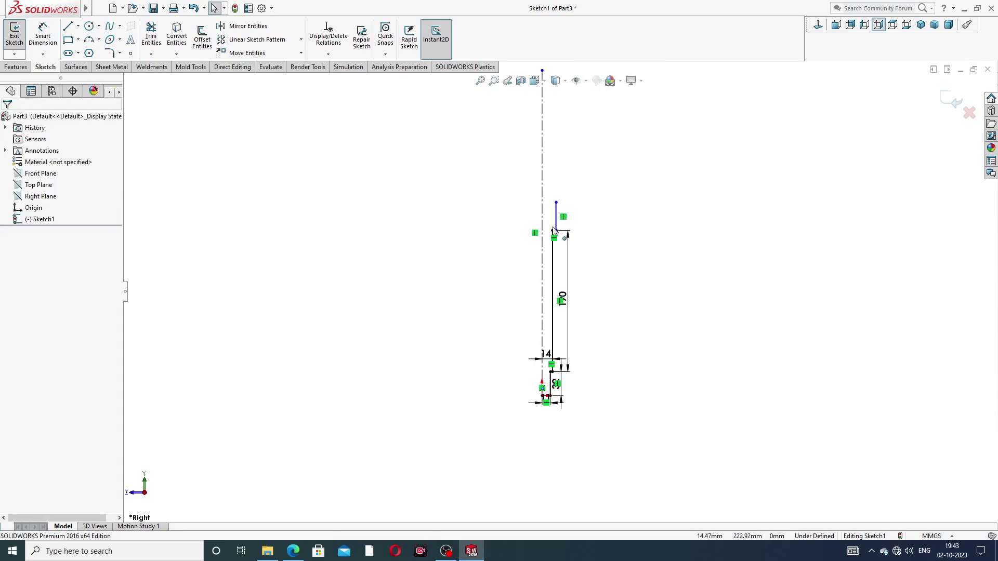
# Reposition the 14, 11 and 32 mm dimensions clear of the profile so they are easier to read
pyautogui.scroll(-2, 552, 335)
pyautogui.moveTo(549, 368); pyautogui.dragTo(547, 320)
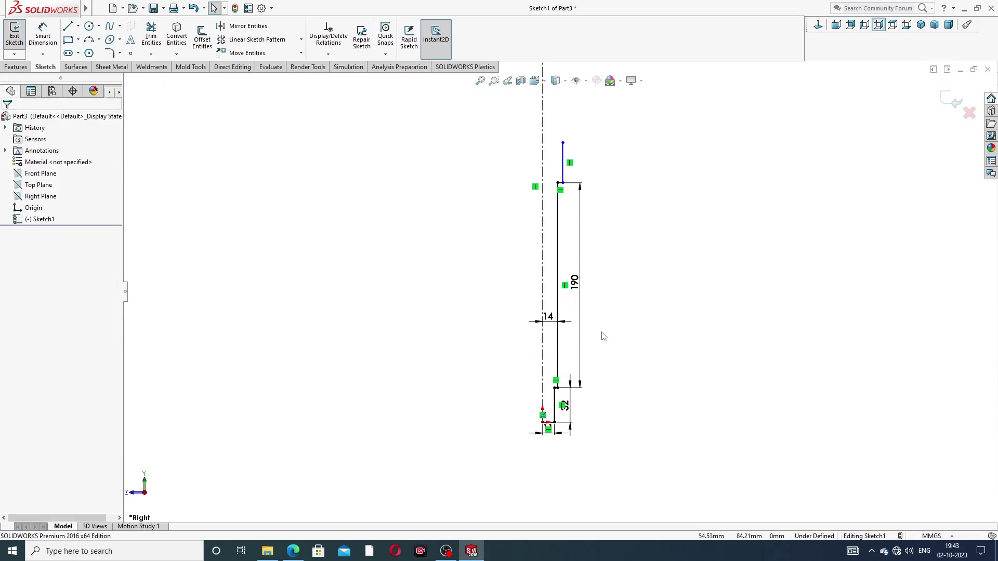
pyautogui.moveTo(561, 439); pyautogui.dragTo(554, 455)
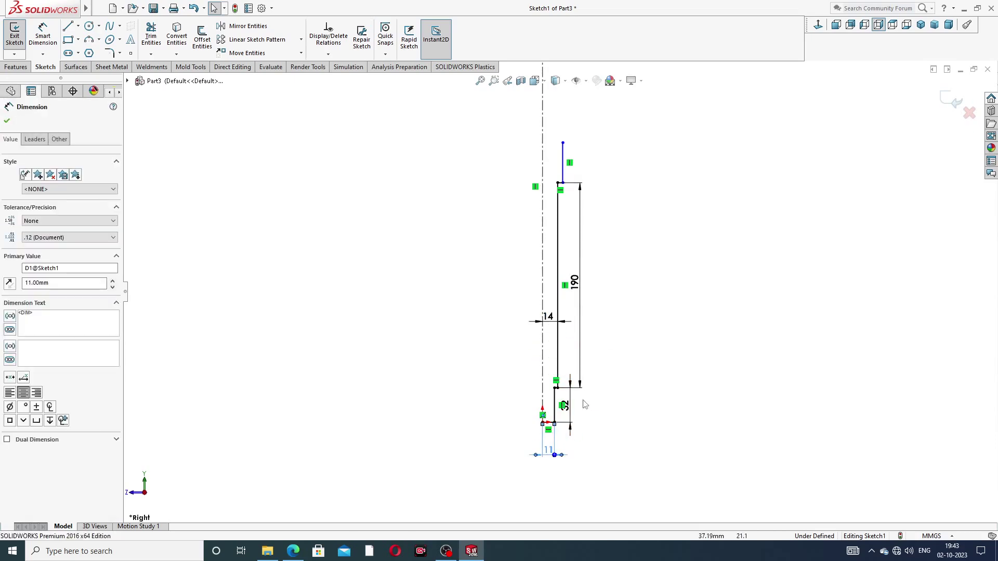
pyautogui.moveTo(570, 405); pyautogui.dragTo(577, 406)
pyautogui.click(616, 367)
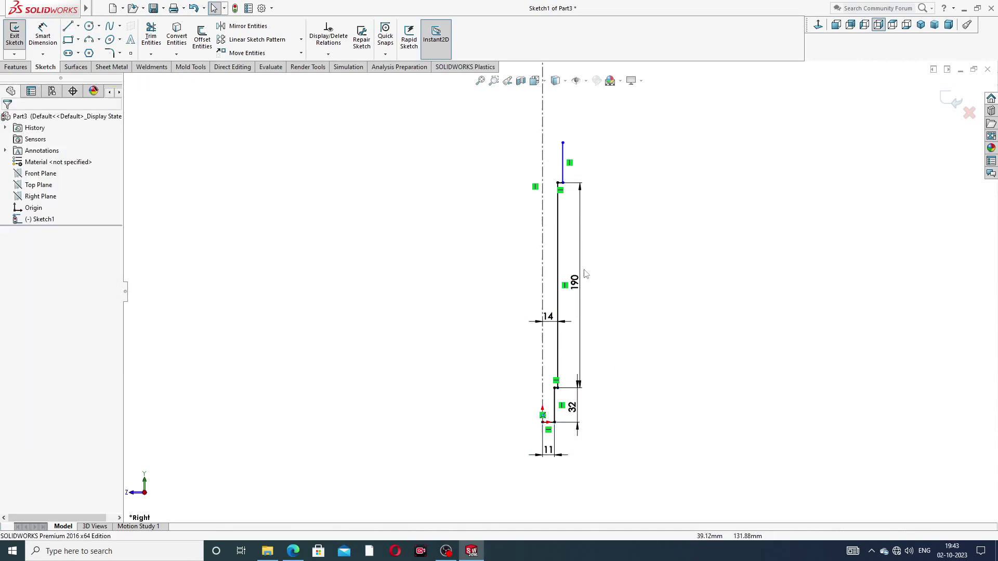
pyautogui.scroll(-1, 579, 141)
pyautogui.scroll(3, 577, 141)
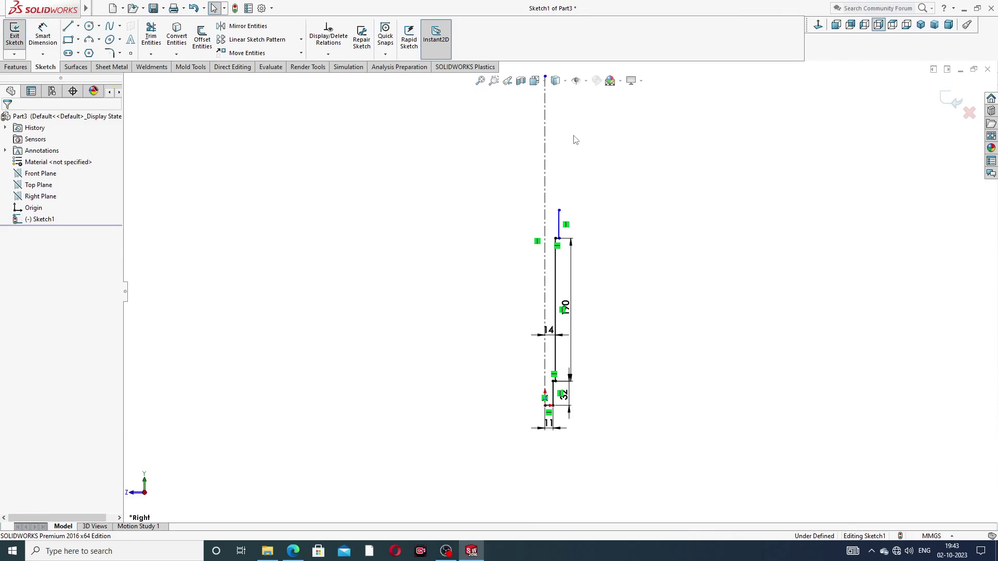
pyautogui.click(68, 26)
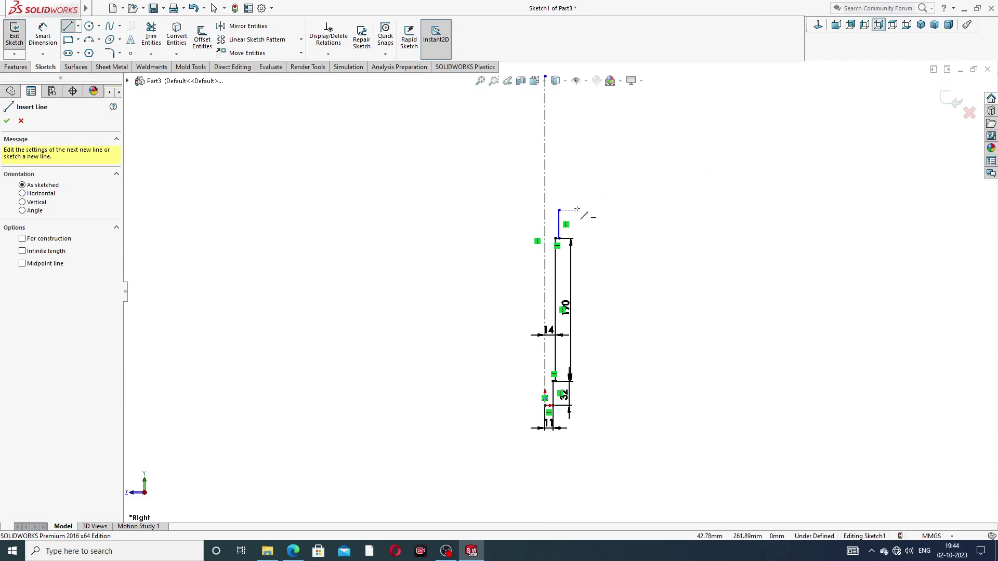
pyautogui.rightClick(652, 173)
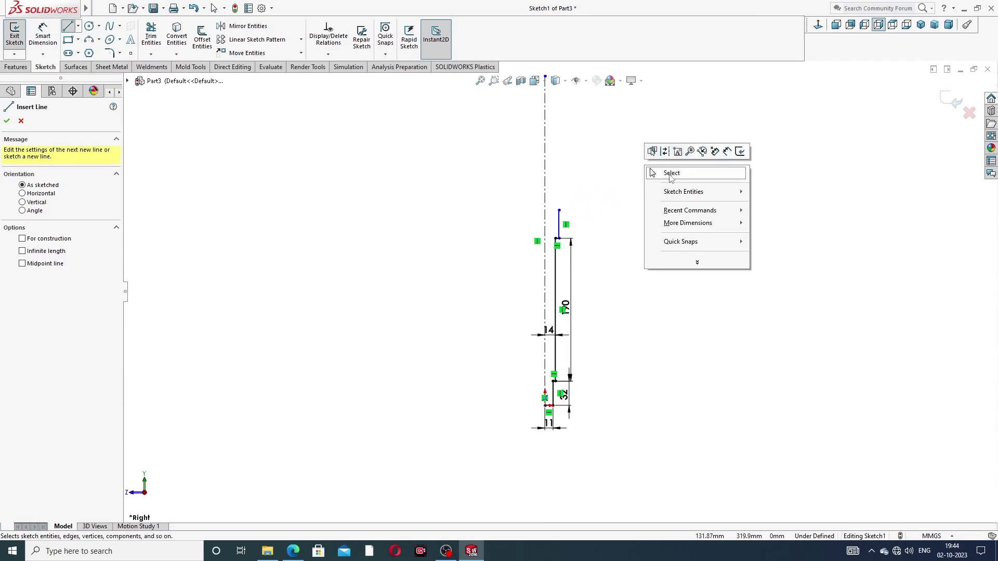
pyautogui.click(671, 173)
# Dimension the distance between the centerline and the uppermost vertical line of the profile to 17 mm
pyautogui.scroll(-3, 561, 210)
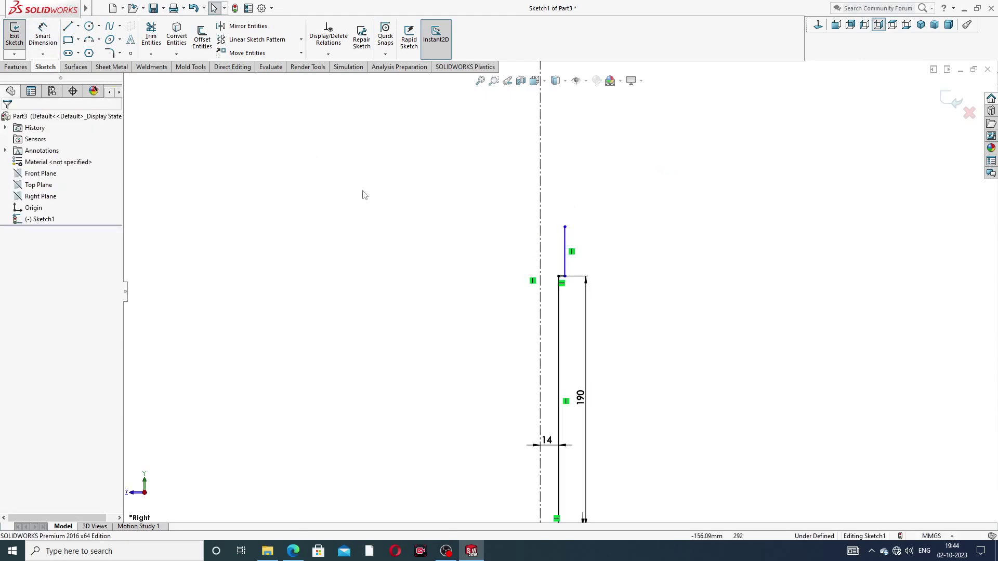
pyautogui.click(46, 37)
pyautogui.click(567, 245)
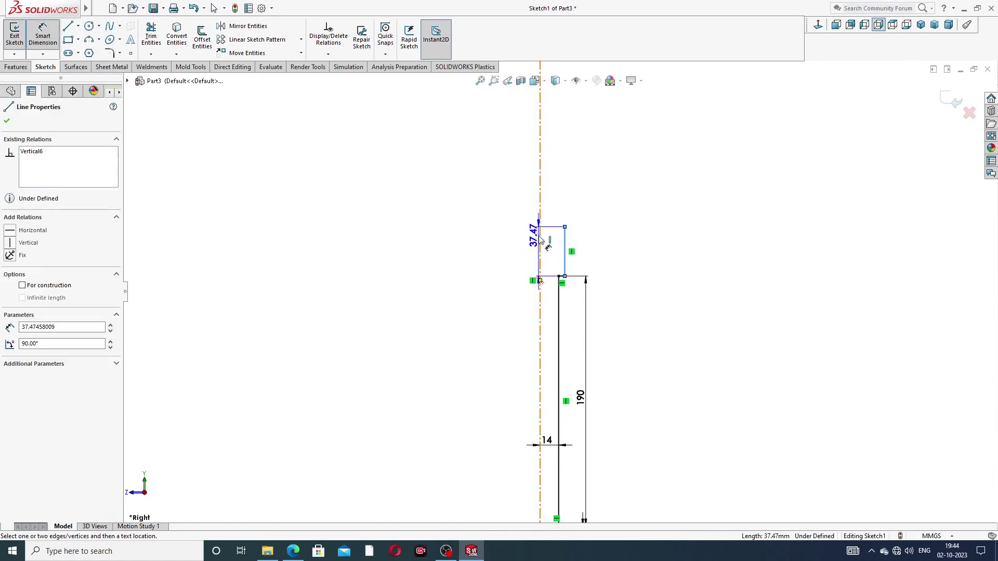
pyautogui.click(551, 249)
pyautogui.write('17')
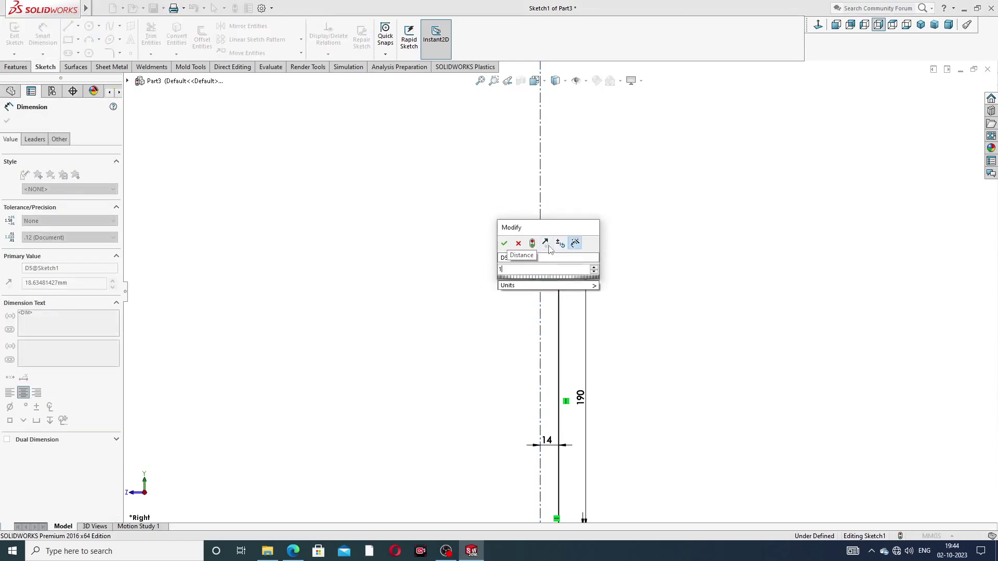
pyautogui.press('Return')
pyautogui.click(602, 223)
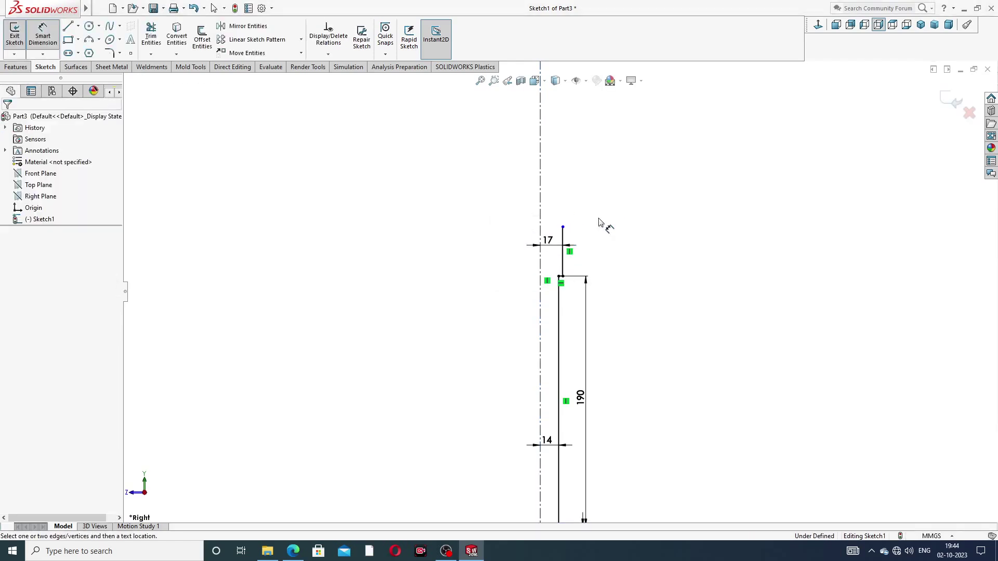
# Dimension the length of the uppermost vertical profile line to 90 mm
pyautogui.click(565, 247)
pyautogui.click(591, 253)
pyautogui.write('90')
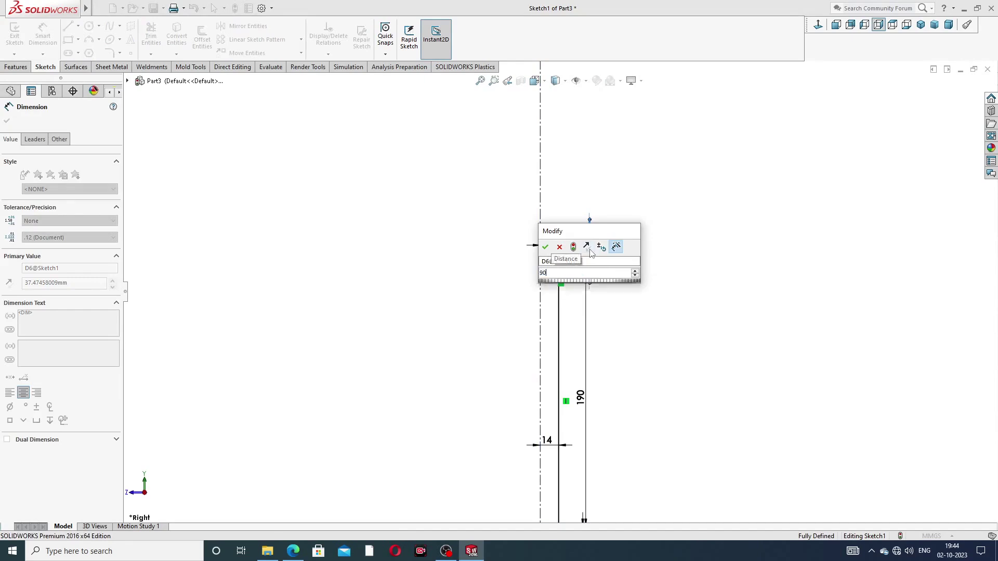
pyautogui.press('Return')
pyautogui.click(632, 203)
# Leave the dimension tool and stretch the centerline's upper end to about 513 mm above the origin
pyautogui.scroll(4, 622, 156)
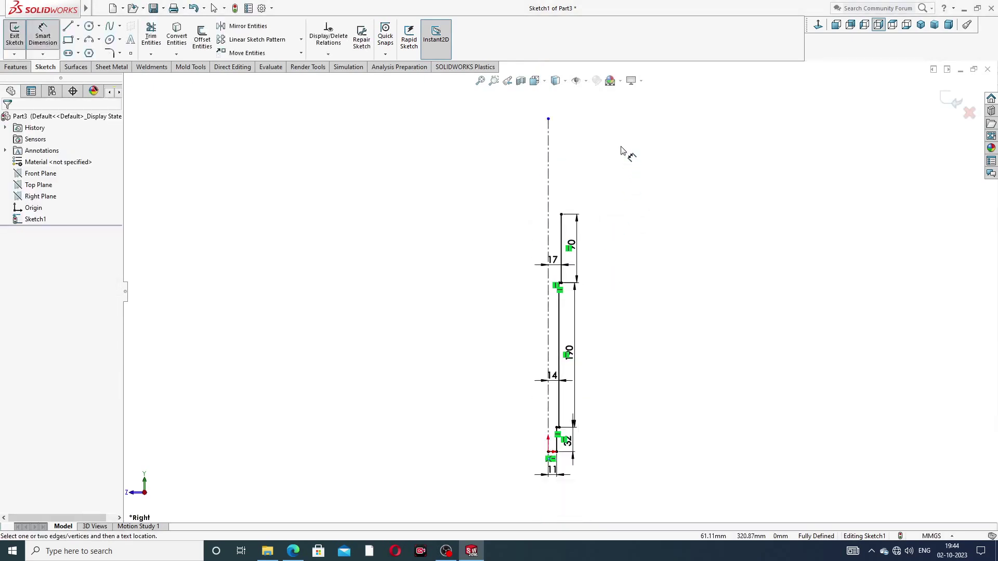
pyautogui.scroll(-2, 577, 214)
pyautogui.scroll(-1, 580, 193)
pyautogui.rightClick(624, 180)
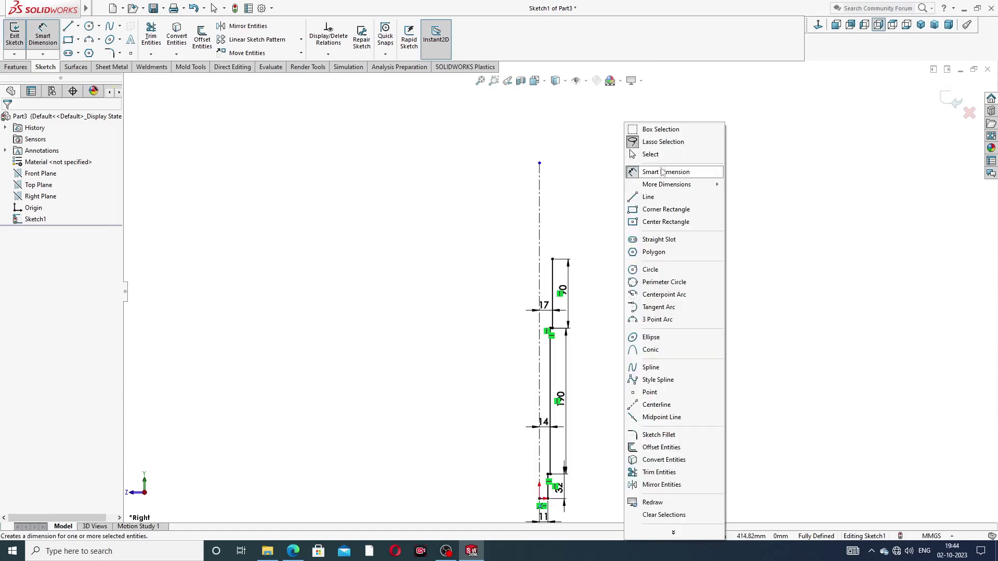
pyautogui.click(659, 156)
pyautogui.moveTo(539, 163); pyautogui.dragTo(540, 105)
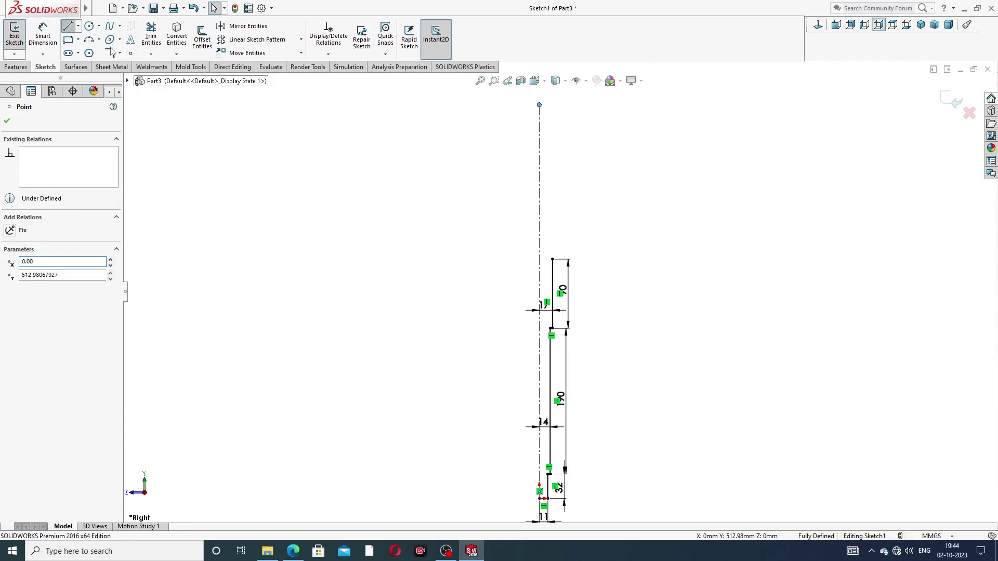
# Above the 90 mm line, sketch a recess stepping about 6 mm inward, up and back outward, followed by another vertical line upward
pyautogui.click(68, 26)
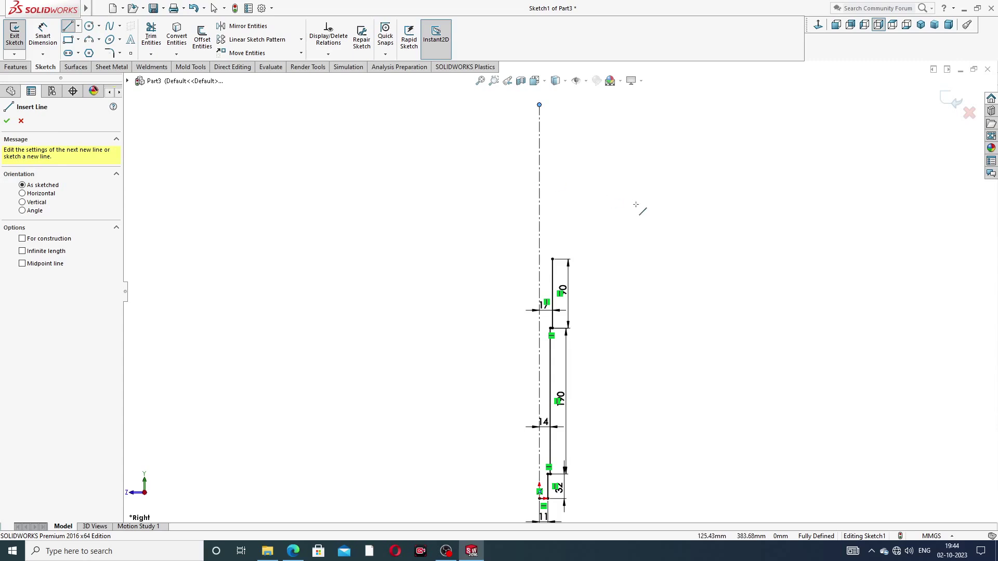
pyautogui.scroll(-4, 597, 245)
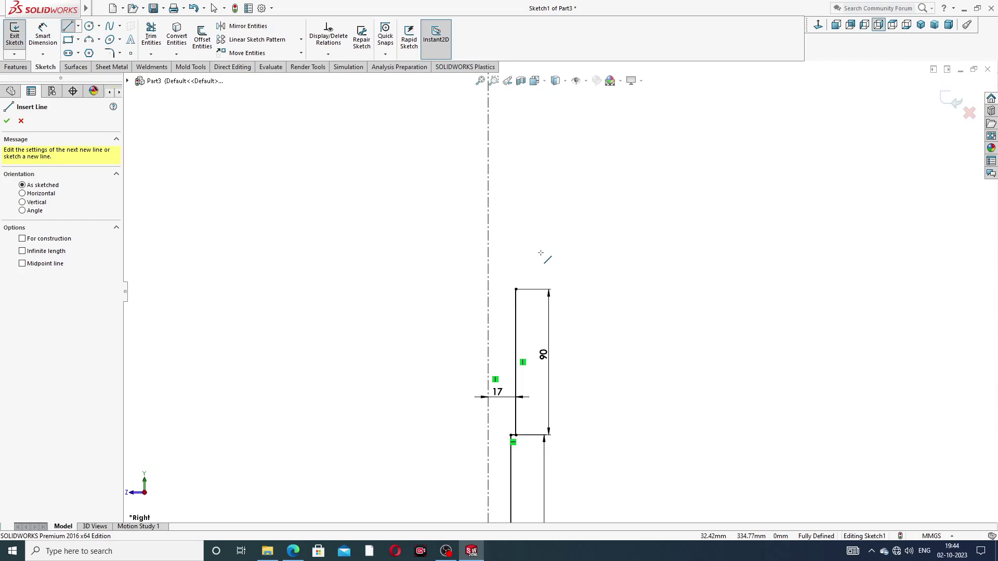
pyautogui.click(516, 289)
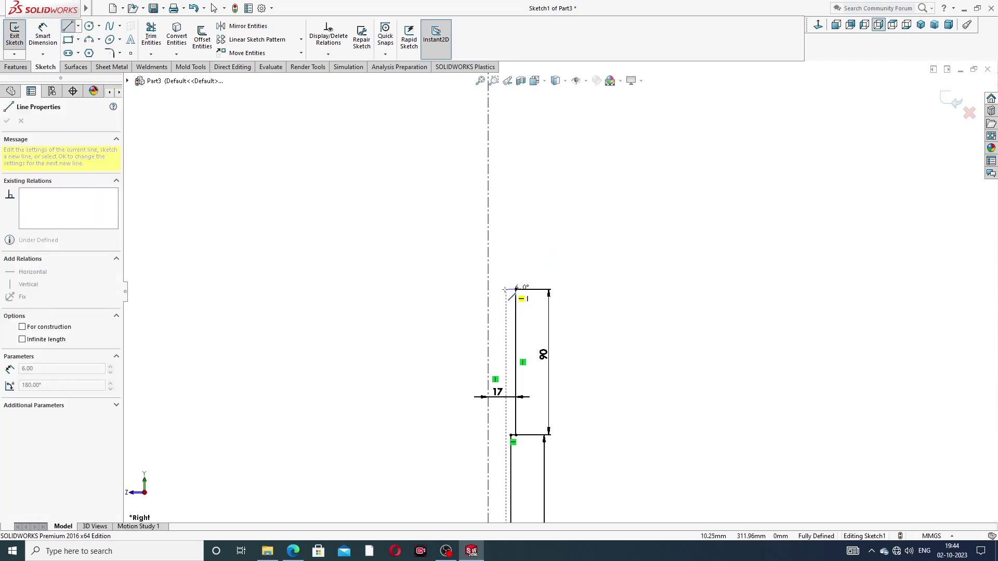
pyautogui.click(506, 289)
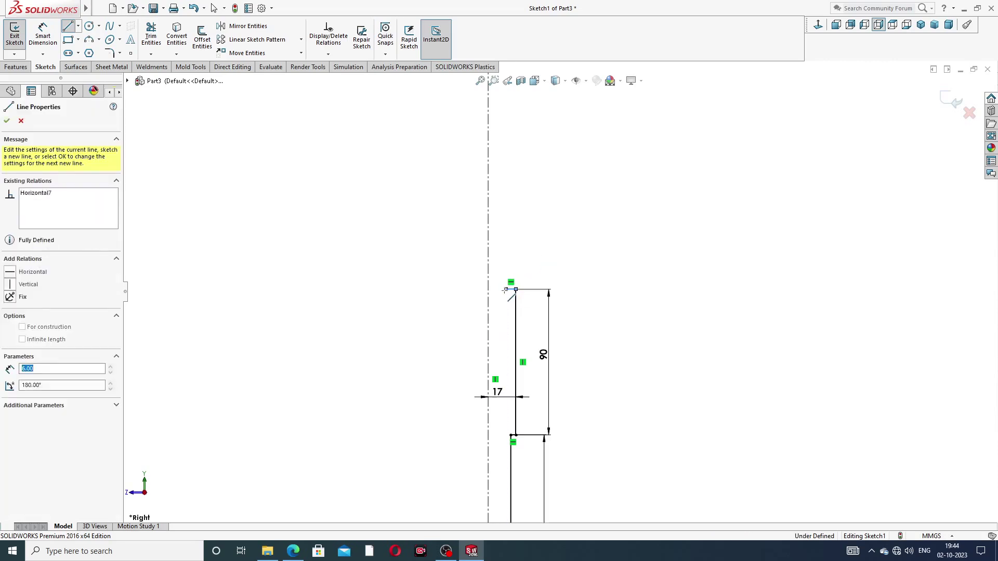
pyautogui.click(507, 241)
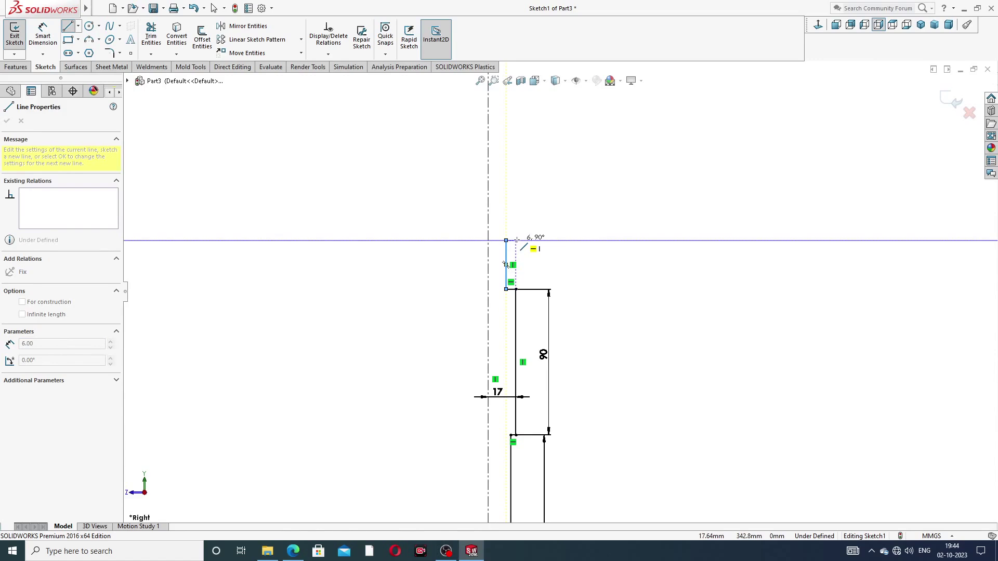
pyautogui.click(516, 241)
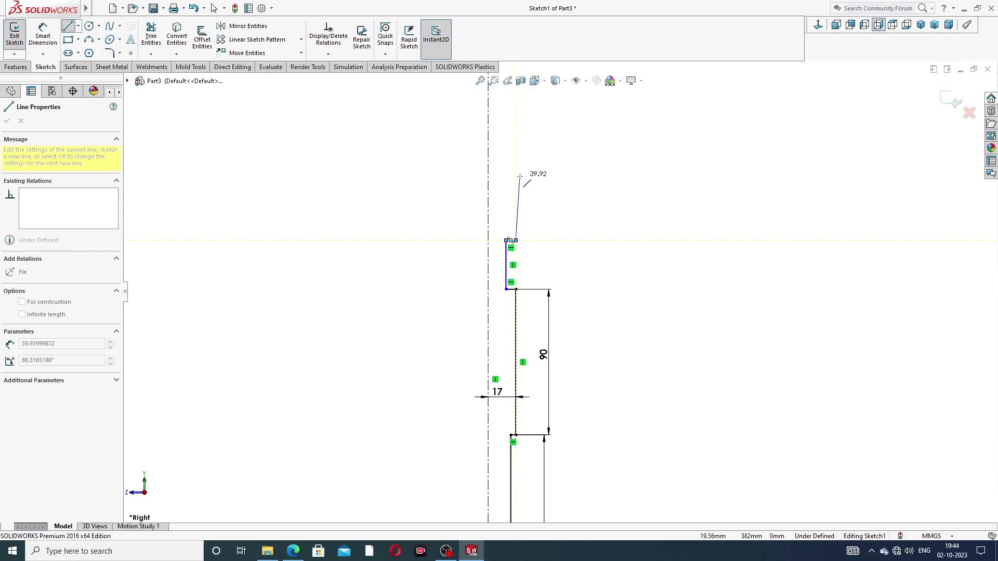
pyautogui.click(515, 178)
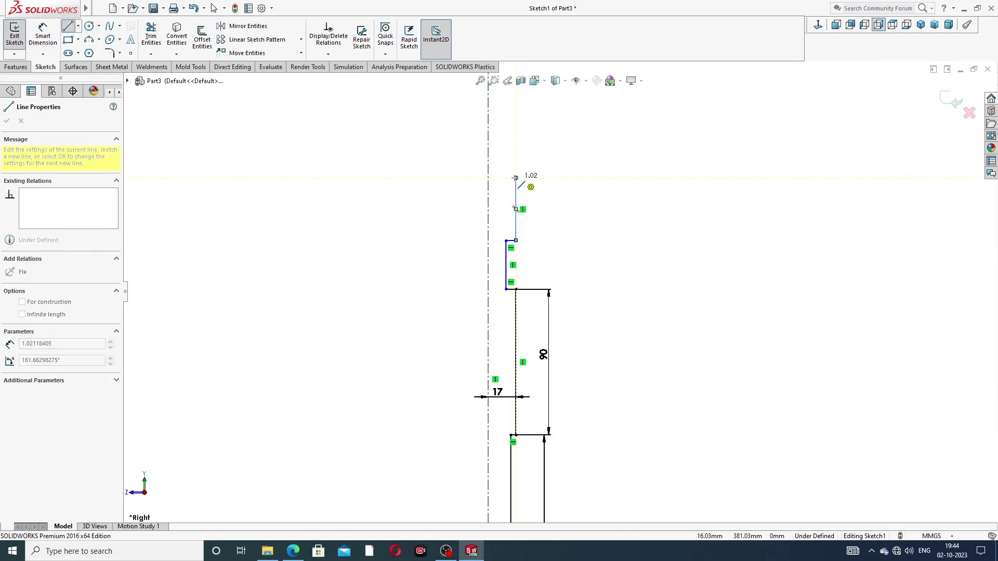
# End the line chain and sketch a short horizontal line inward from the profile's top endpoint, level with the recess edge below
pyautogui.scroll(-3, 509, 190)
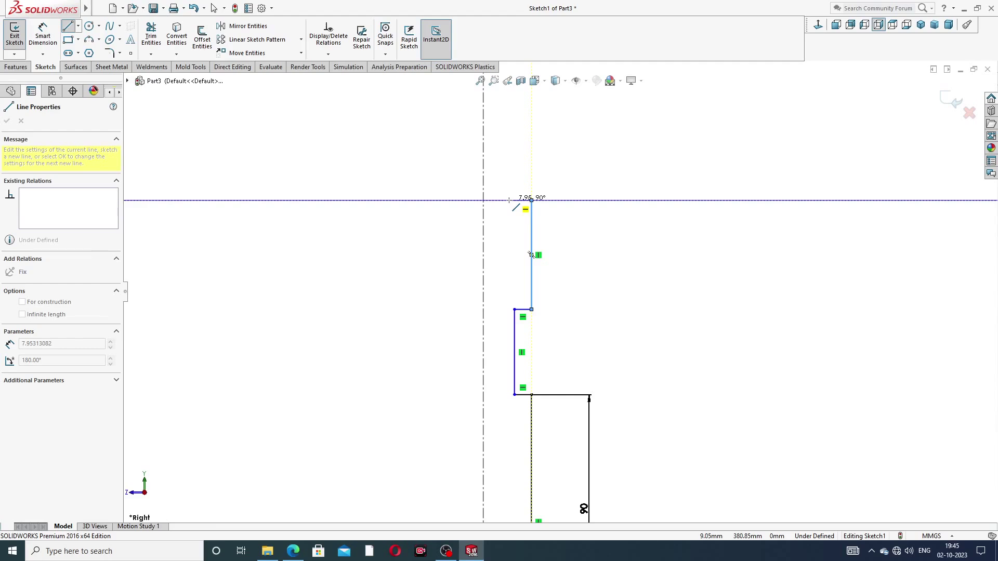
pyautogui.click(532, 200)
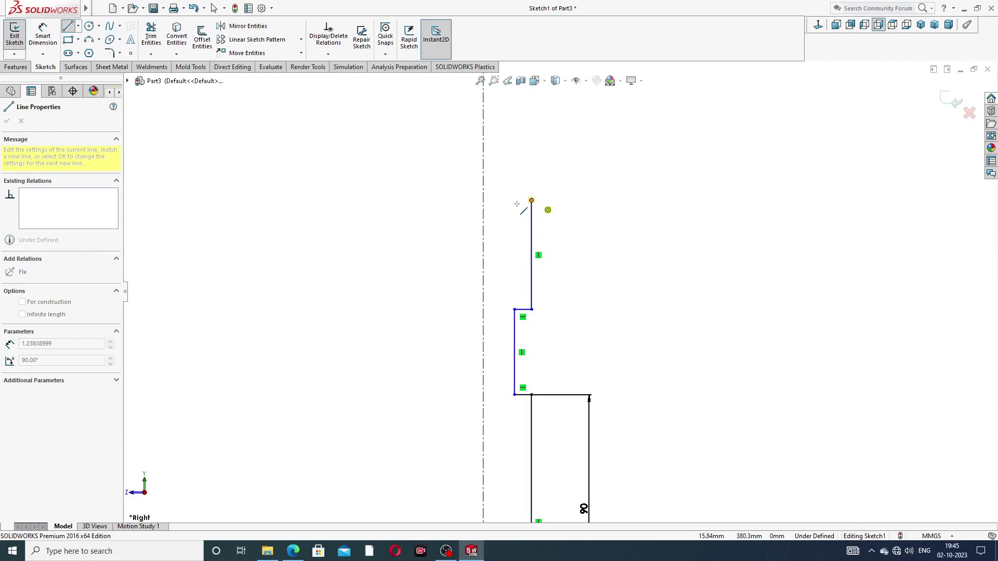
pyautogui.press('Escape')
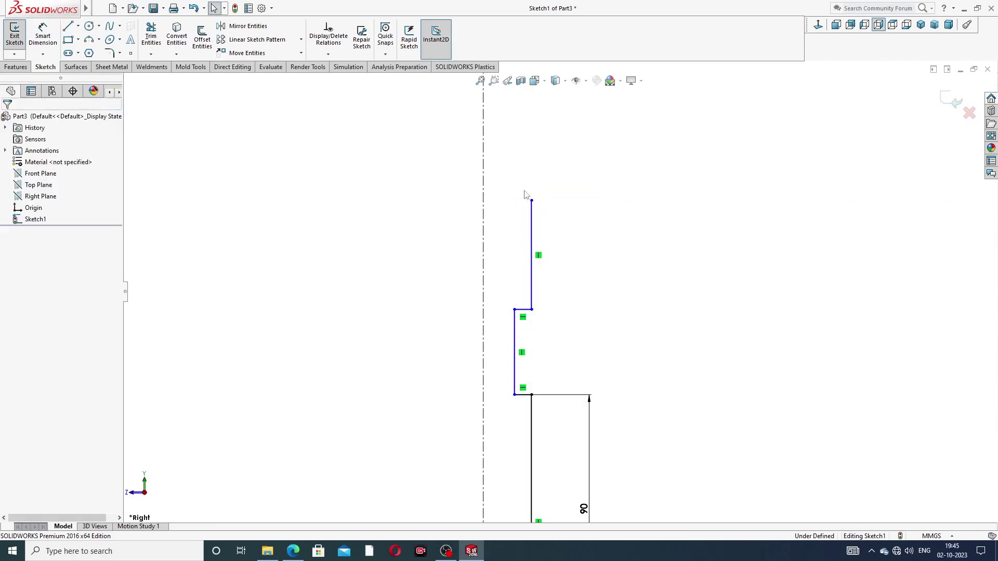
pyautogui.click(77, 30)
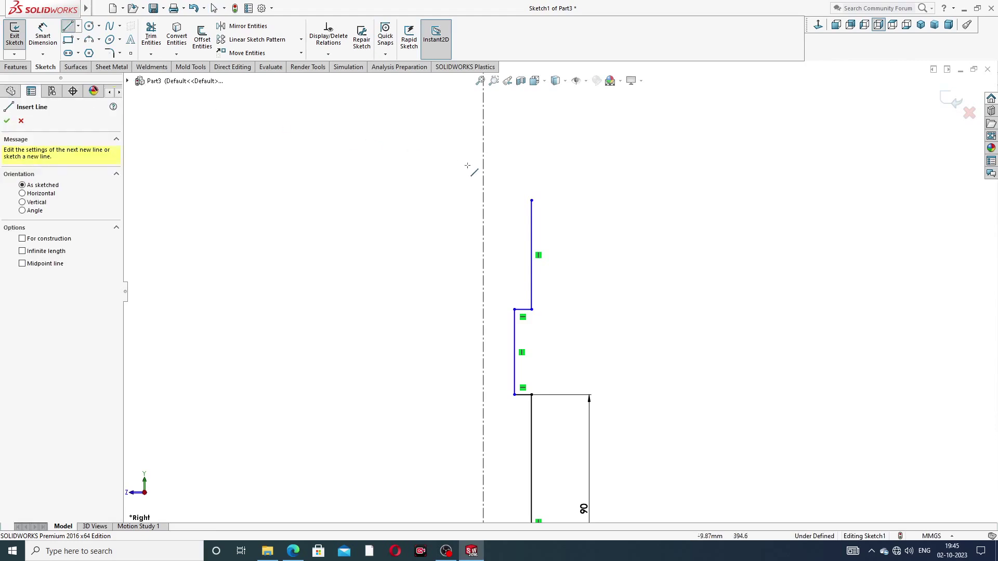
pyautogui.click(531, 200)
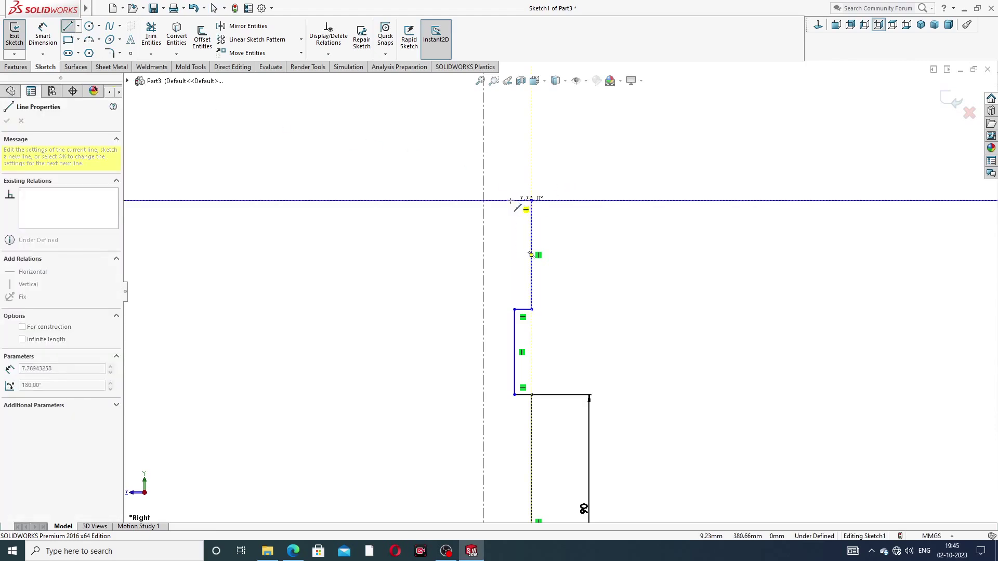
pyautogui.click(515, 201)
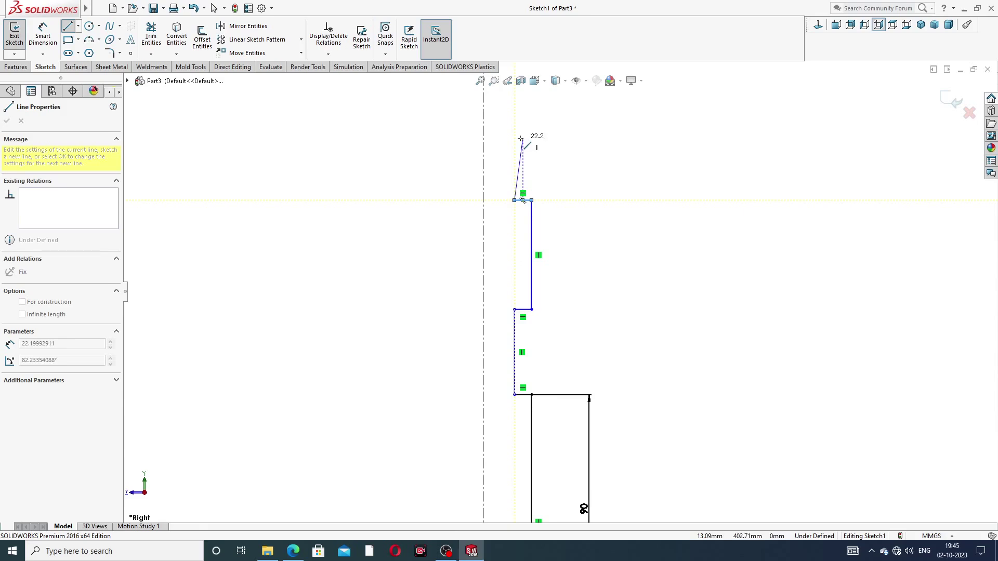
# Close the profile with a vertical line up to the centerline's top height, a horizontal line to its endpoint, and a line down to the origin
pyautogui.scroll(4, 523, 151)
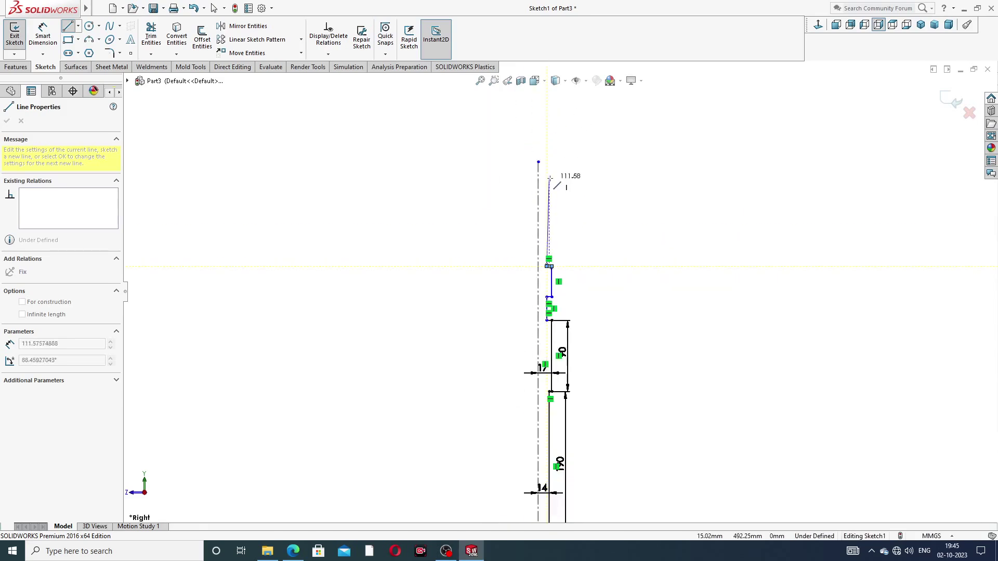
pyautogui.click(547, 163)
pyautogui.click(539, 162)
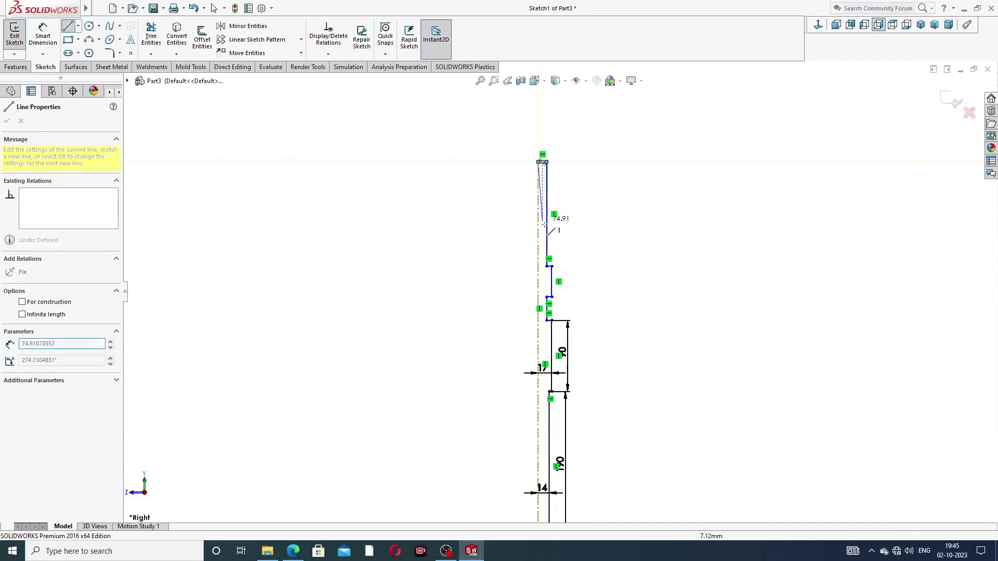
pyautogui.scroll(-5, 550, 401)
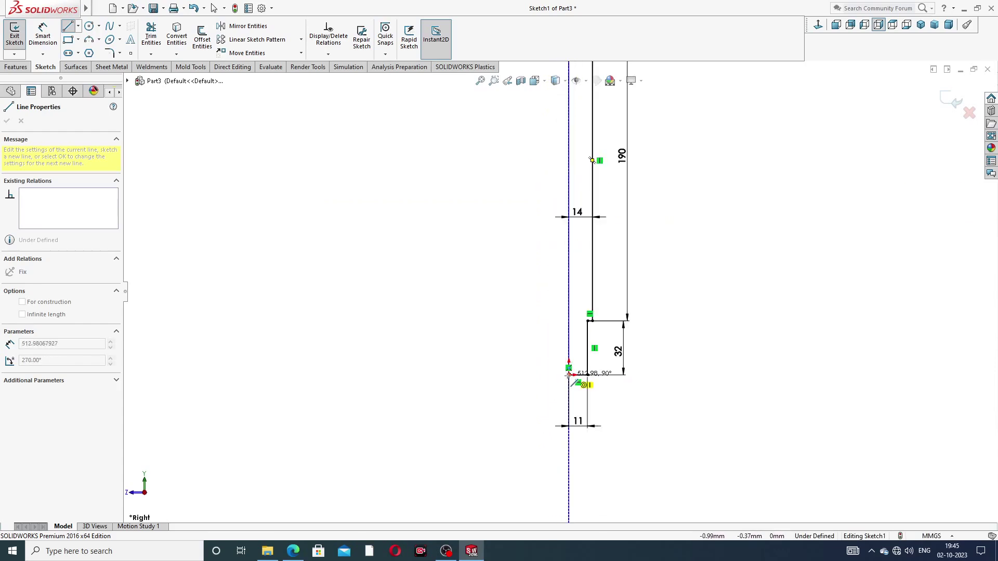
pyautogui.click(575, 384)
pyautogui.rightClick(658, 229)
pyautogui.click(677, 271)
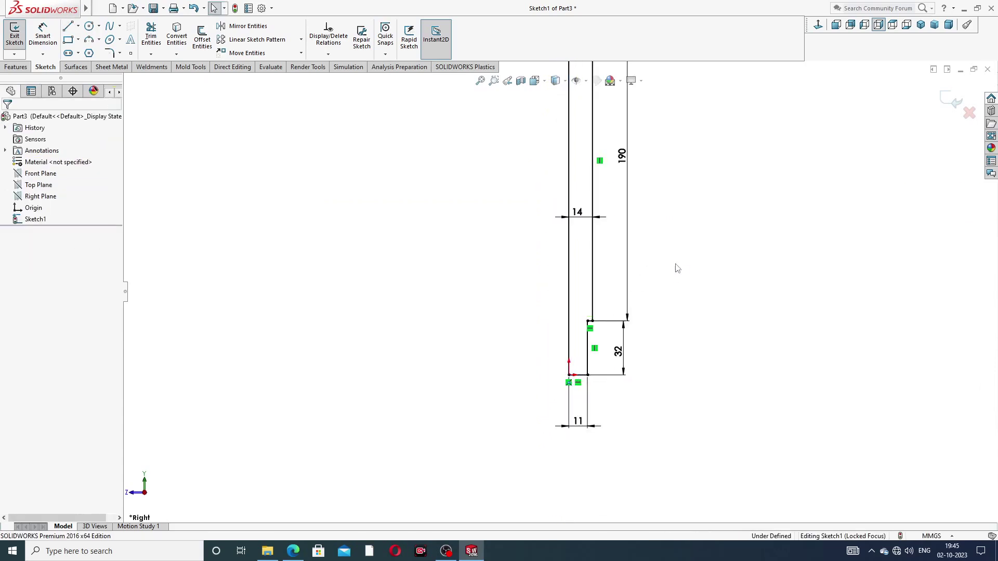
# Dimension the distance between the axis line and the vertical line of the recess above the 90 mm section to 14 mm
pyautogui.scroll(4, 645, 175)
pyautogui.scroll(2, 600, 145)
pyautogui.scroll(-1, 570, 150)
pyautogui.scroll(3, 571, 151)
pyautogui.scroll(-4, 571, 149)
pyautogui.scroll(-3, 566, 352)
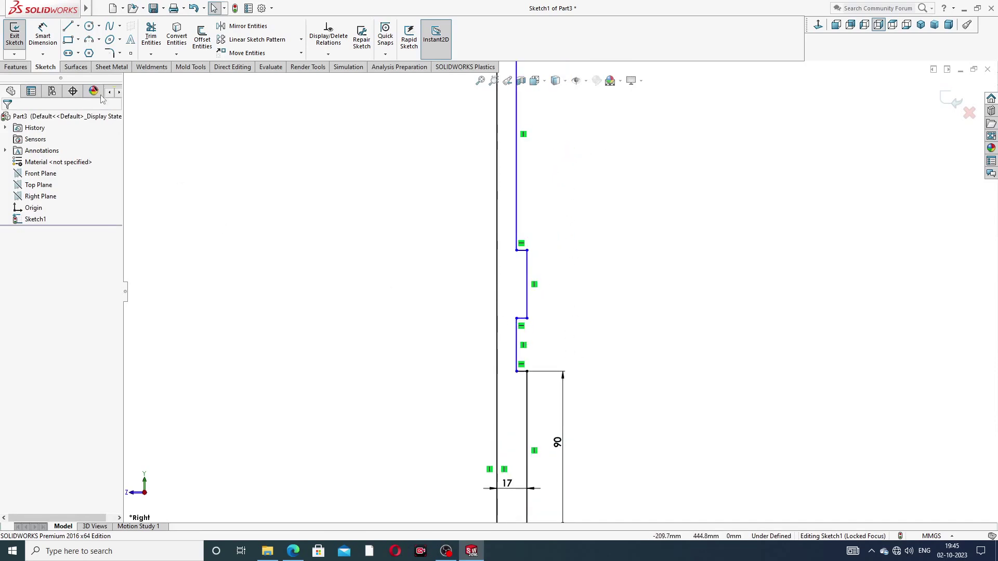
pyautogui.click(52, 39)
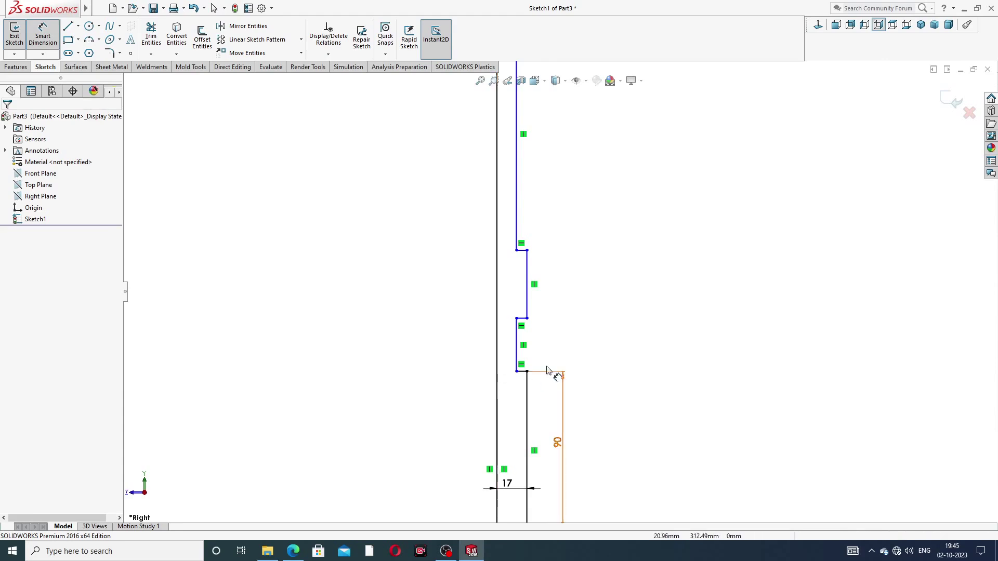
pyautogui.click(517, 344)
pyautogui.click(497, 339)
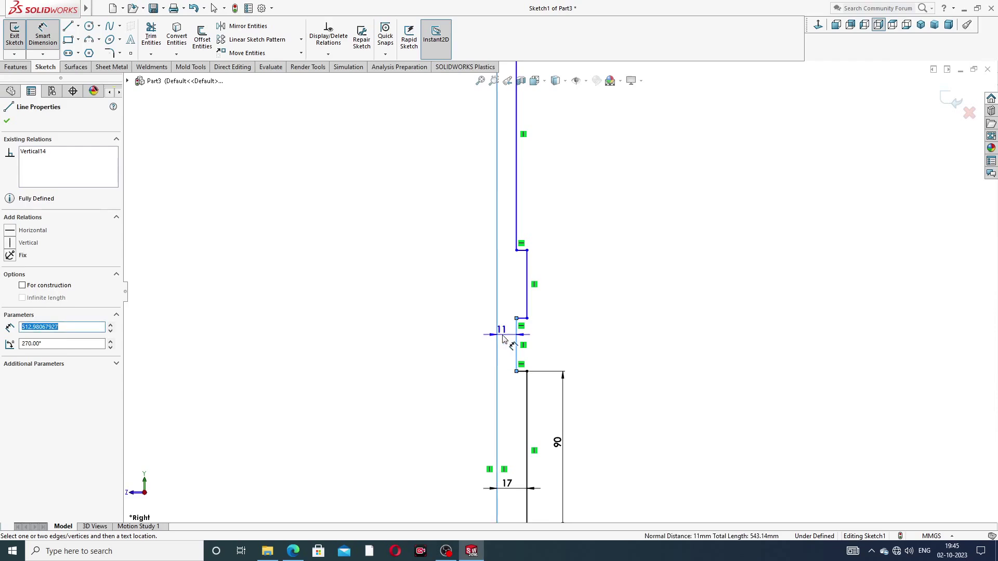
pyautogui.click(503, 335)
pyautogui.write('14')
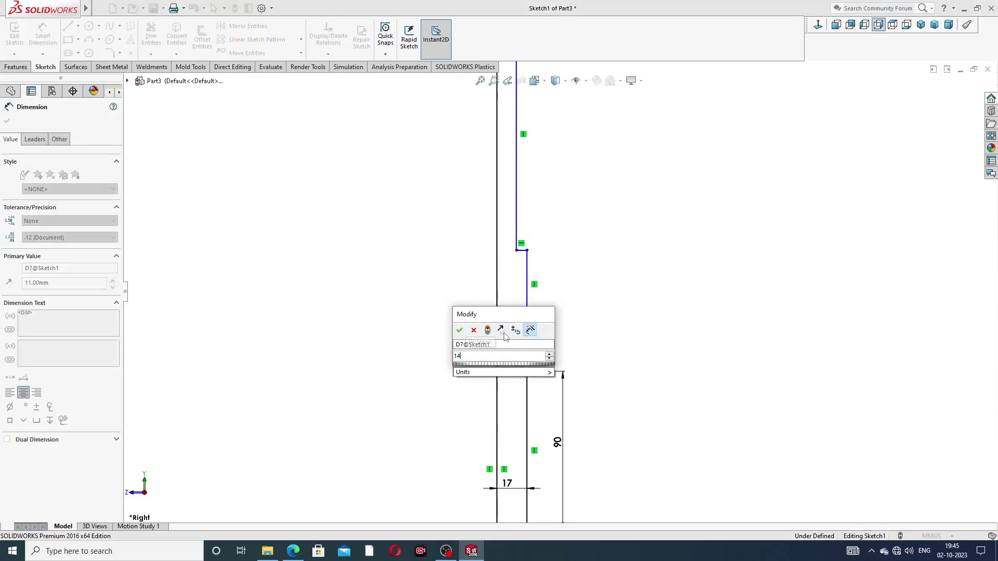
pyautogui.press('Return')
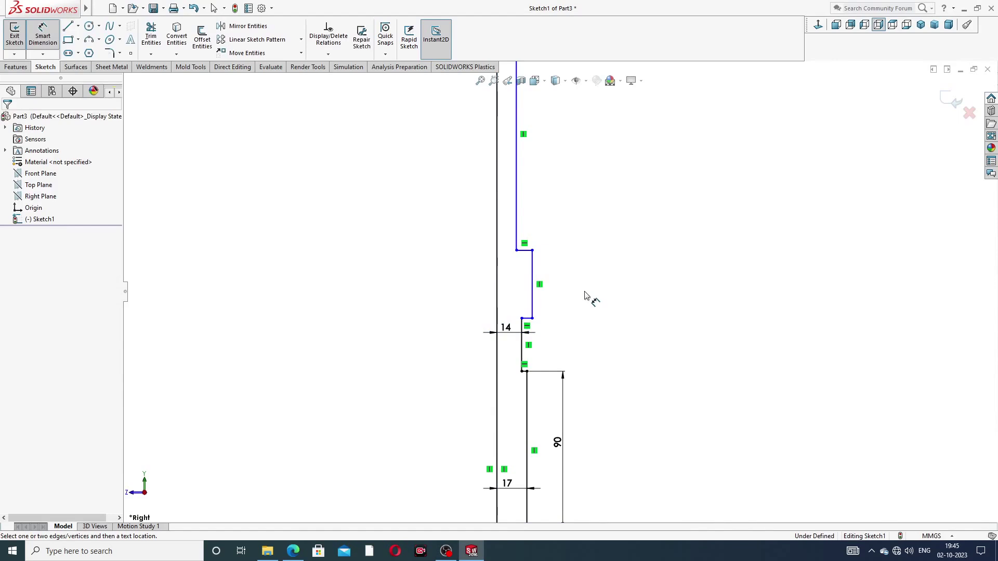
# Dimension the distance between the axis line and the vertical line of the collar above the recess to 20 mm
pyautogui.click(532, 276)
pyautogui.click(497, 274)
pyautogui.click(508, 277)
pyautogui.write('2')
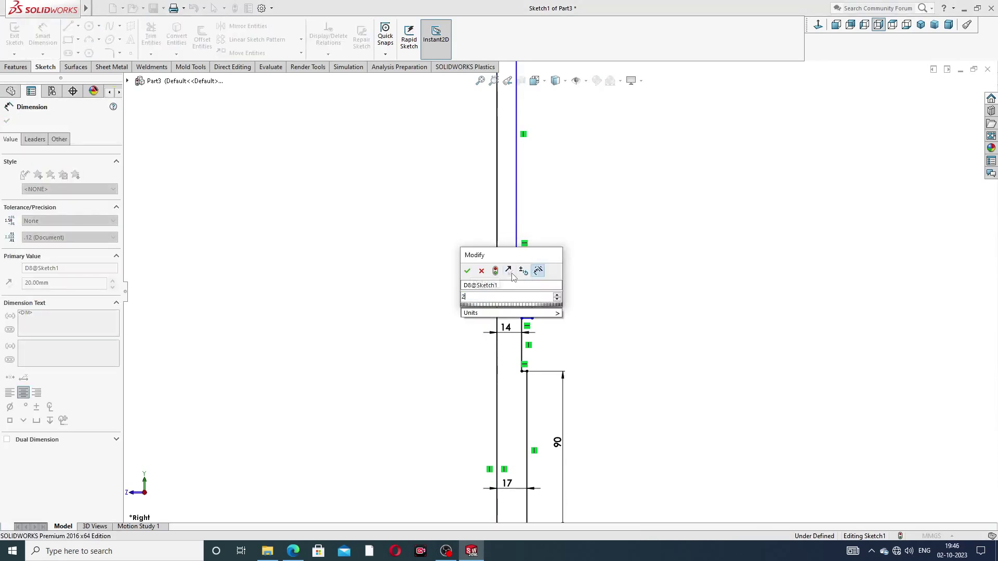
pyautogui.write('0')
pyautogui.press('Return')
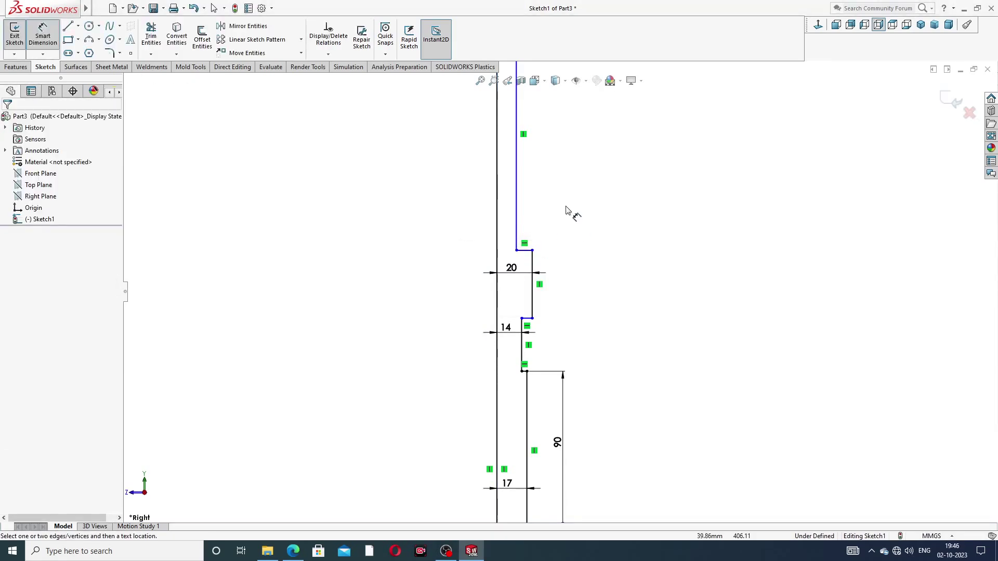
# Dimension the distance between the axis line and the vertical line of the topmost section above the collar to 12 mm
pyautogui.click(516, 189)
pyautogui.click(497, 180)
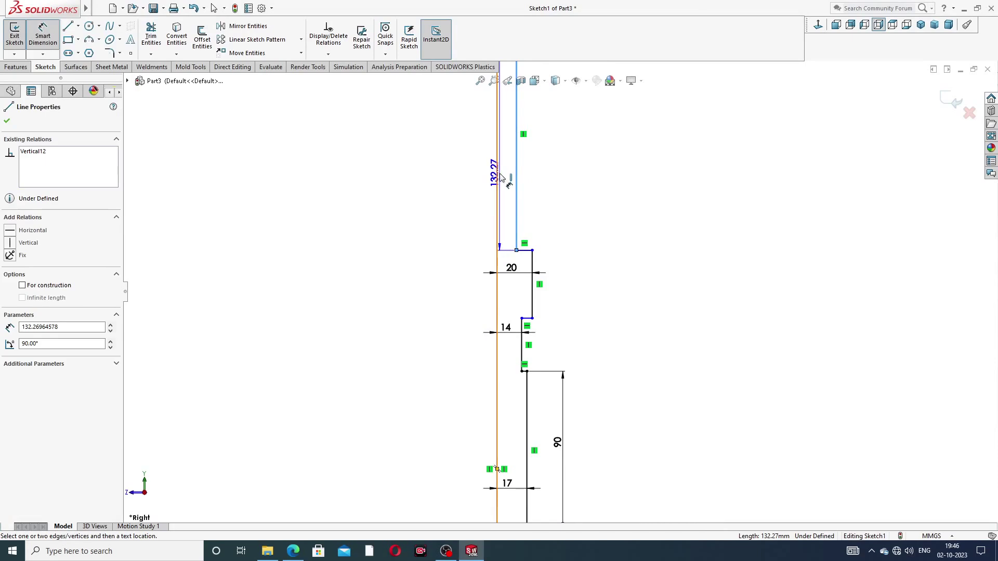
pyautogui.click(504, 177)
pyautogui.write('12')
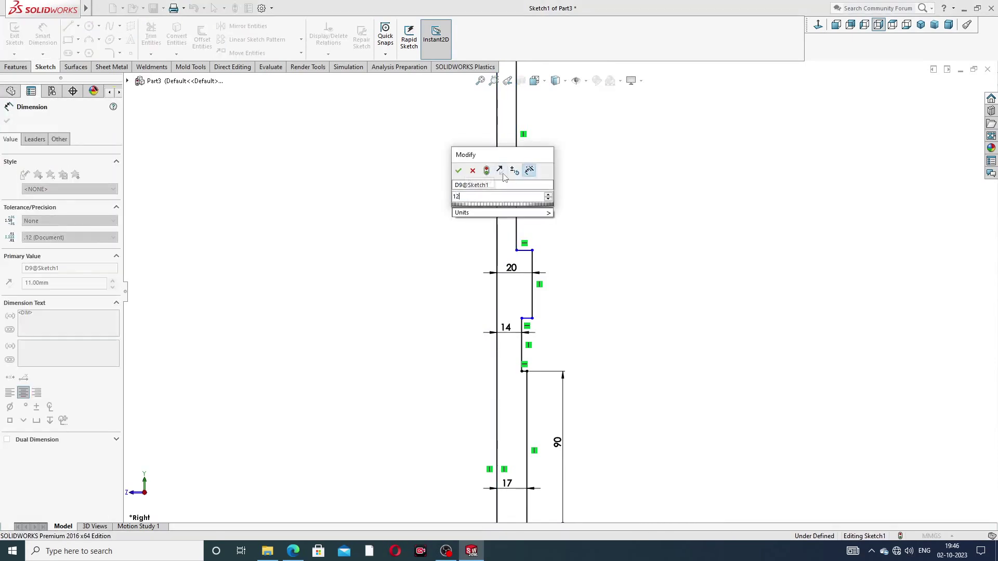
pyautogui.press('Return')
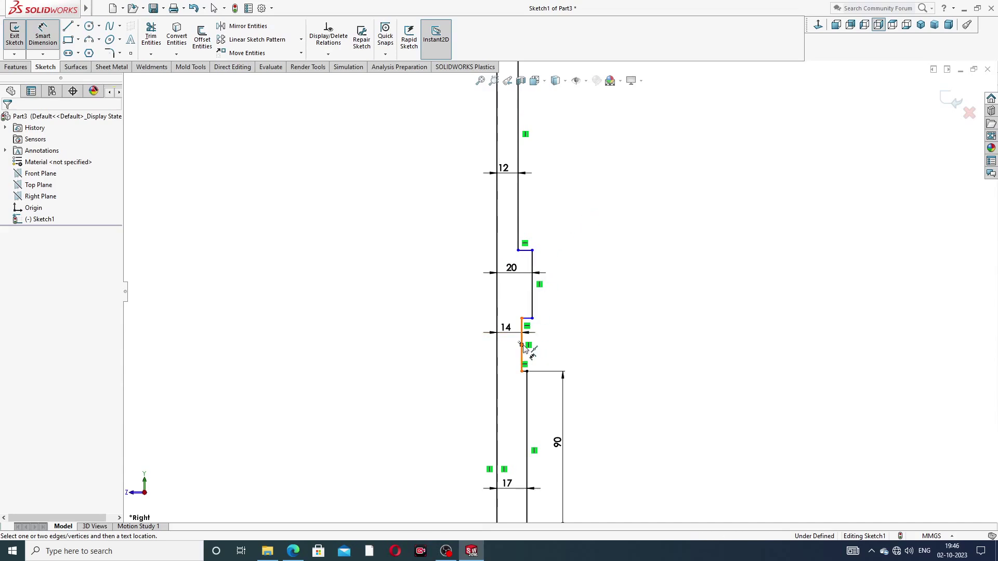
# Dimension the height of the recess's vertical line above the 90 mm section to 9 mm
pyautogui.click(524, 359)
pyautogui.click(559, 347)
pyautogui.write('9')
pyautogui.press('Return')
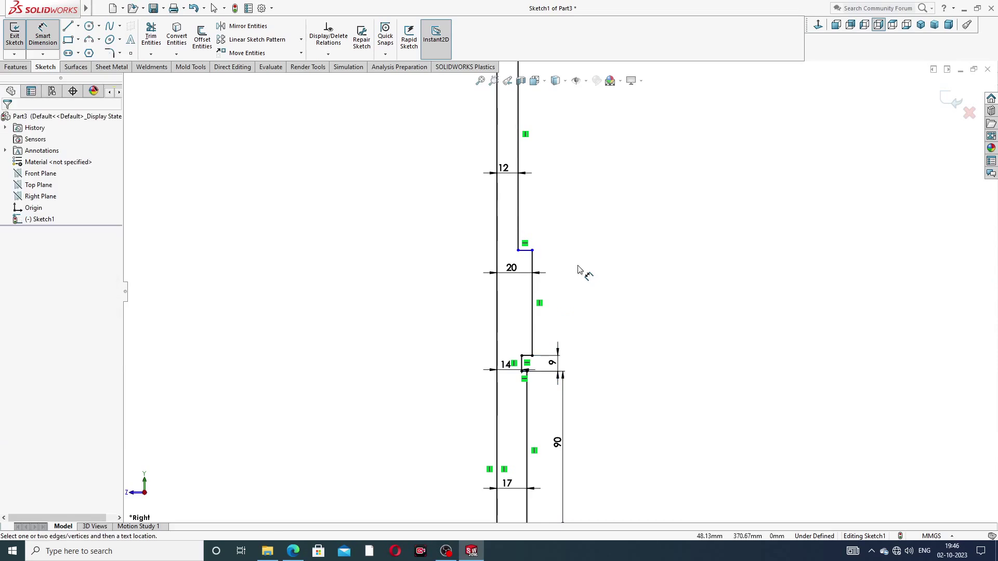
# Reposition the 20 mm dimension lower on the collar and dimension the collar's vertical line to a height of 31 mm
pyautogui.moveTo(512, 269); pyautogui.dragTo(513, 292)
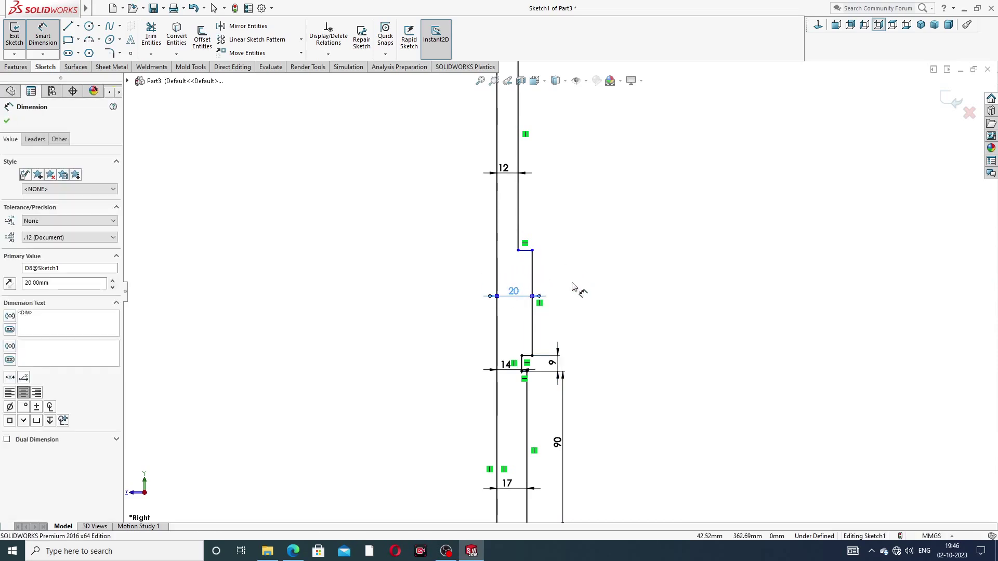
pyautogui.click(532, 281)
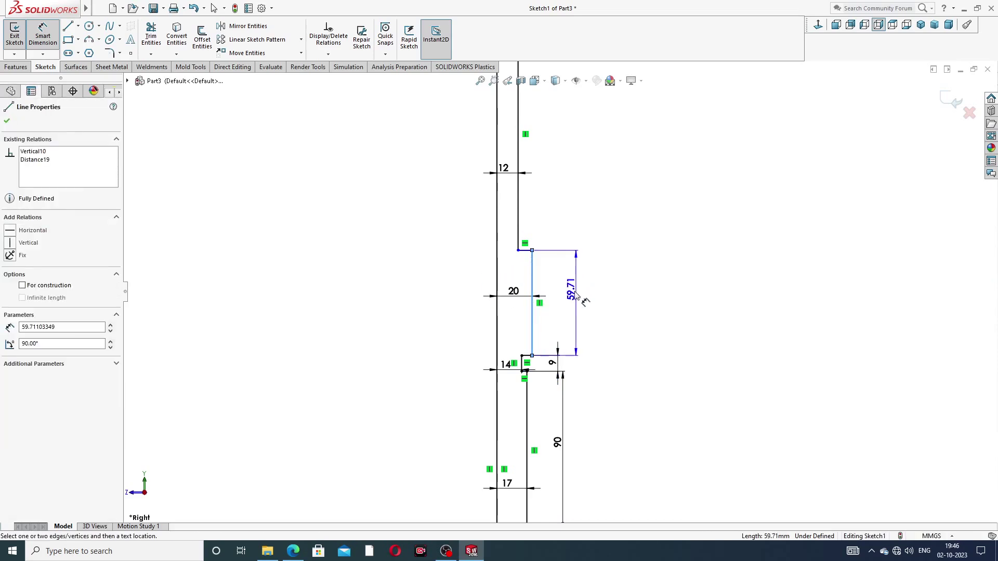
pyautogui.click(574, 296)
pyautogui.write('31')
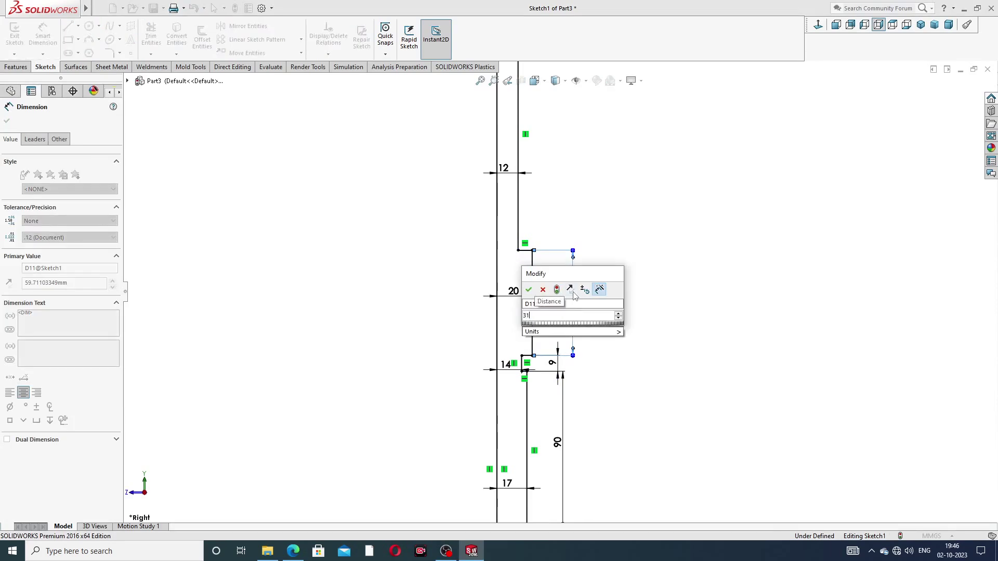
pyautogui.press('Return')
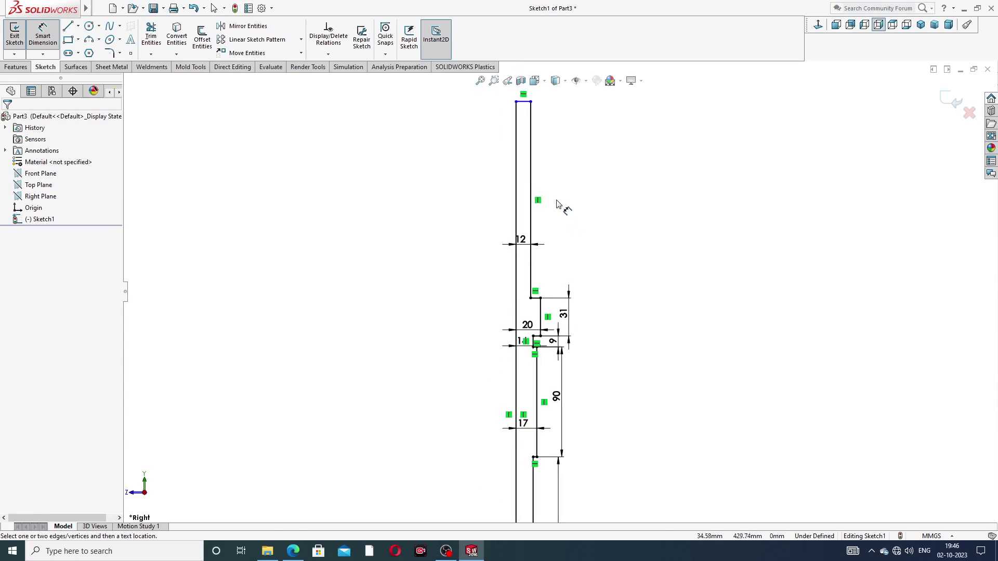
# Dimension the uppermost right-hand vertical line of the spindle profile to 26 mm
pyautogui.click(530, 195)
pyautogui.click(558, 204)
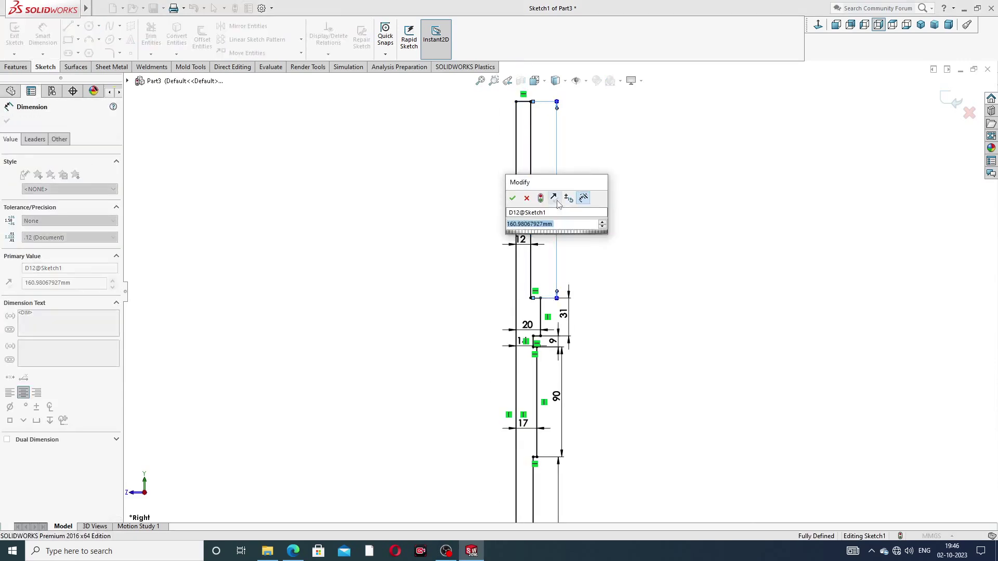
pyautogui.write('26')
pyautogui.press('Return')
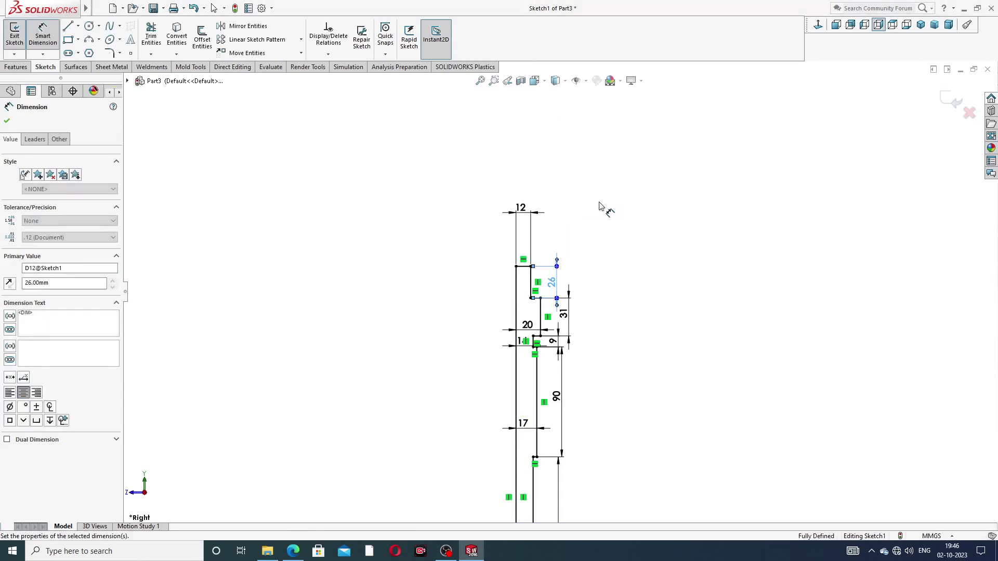
pyautogui.scroll(-2, 550, 281)
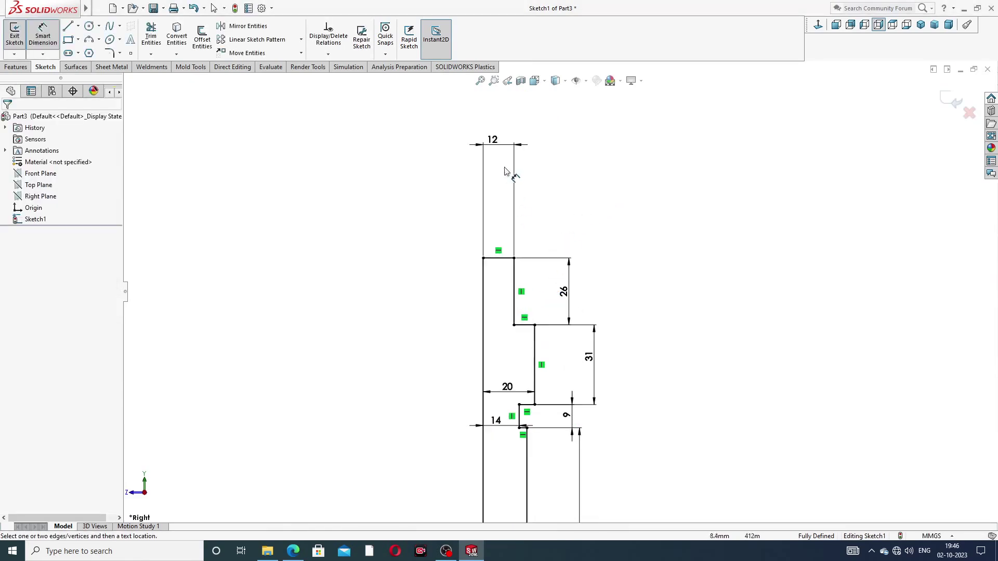
# Rearrange the 12, 26, 9, 90, 14 and 20 mm dimensions around the profile's upper end so they are clearly spaced
pyautogui.moveTo(507, 146); pyautogui.dragTo(506, 281)
pyautogui.click(565, 215)
pyautogui.scroll(2, 544, 293)
pyautogui.scroll(-3, 544, 295)
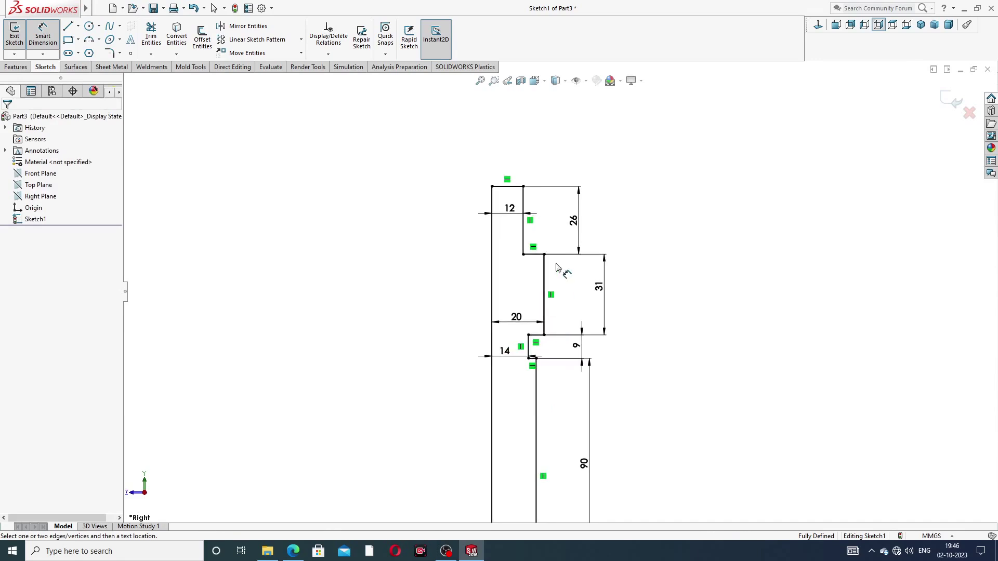
pyautogui.moveTo(576, 223); pyautogui.dragTo(594, 218)
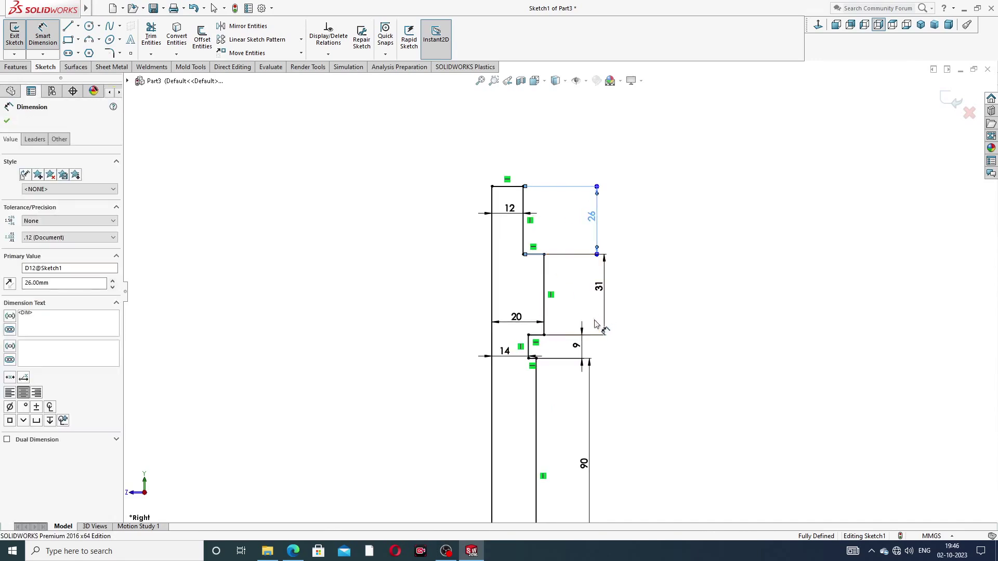
pyautogui.moveTo(576, 345); pyautogui.dragTo(584, 342)
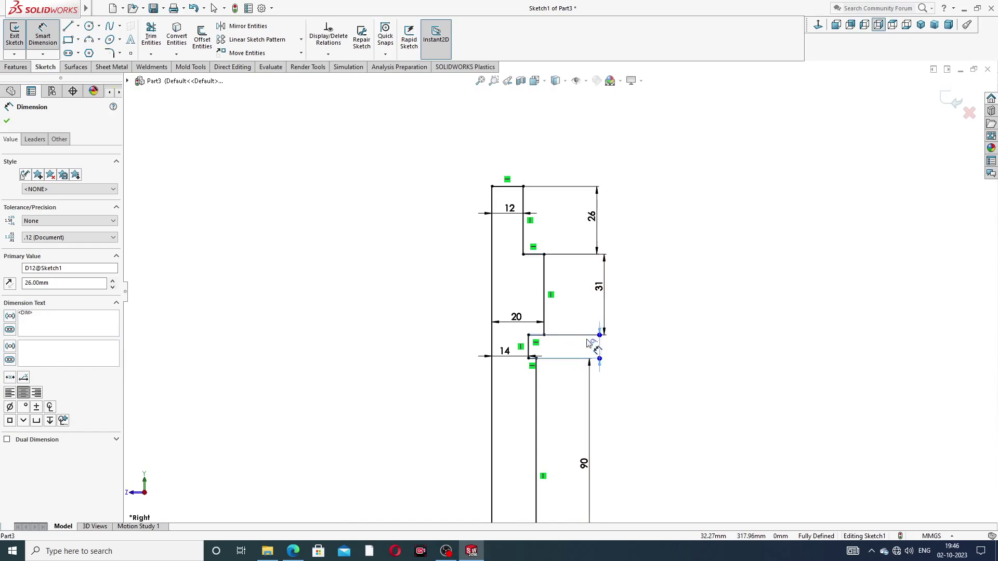
pyautogui.click(633, 354)
pyautogui.moveTo(606, 458); pyautogui.dragTo(607, 457)
pyautogui.moveTo(509, 356); pyautogui.dragTo(517, 299)
pyautogui.click(643, 331)
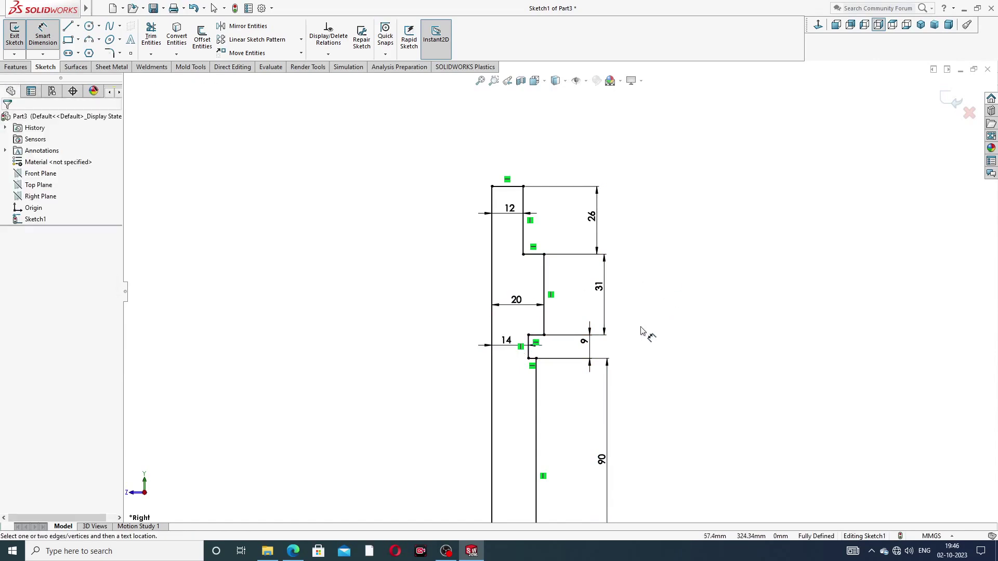
# Reposition the 11, 190 and 32 mm dimensions along the profile's lower part and end dimensioning
pyautogui.scroll(6, 603, 419)
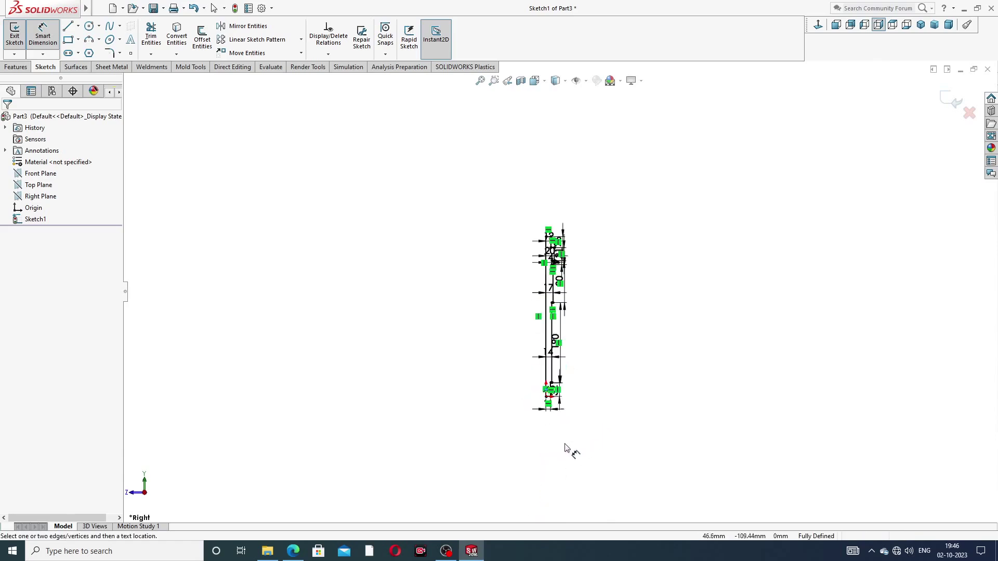
pyautogui.scroll(-5, 572, 333)
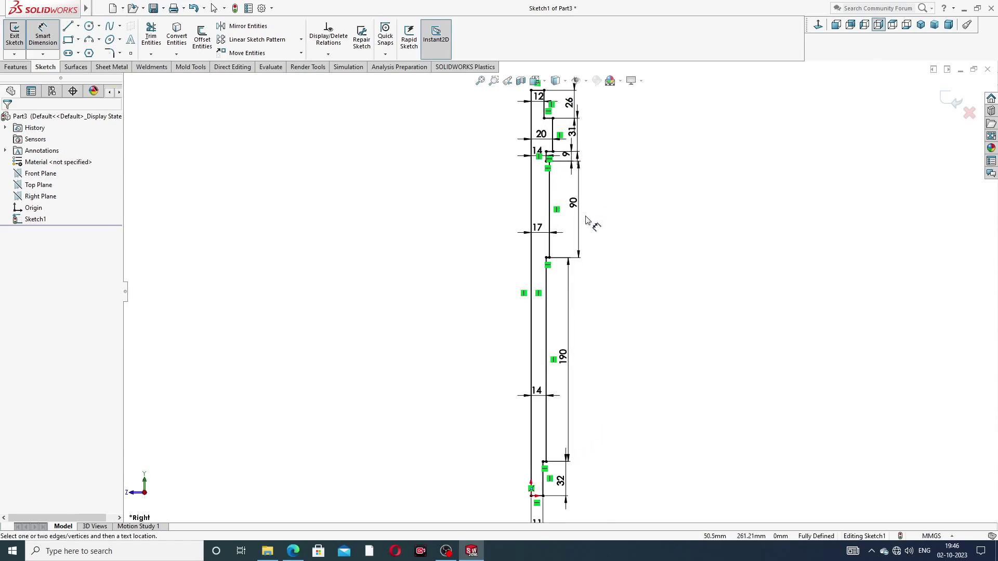
pyautogui.scroll(2, 590, 244)
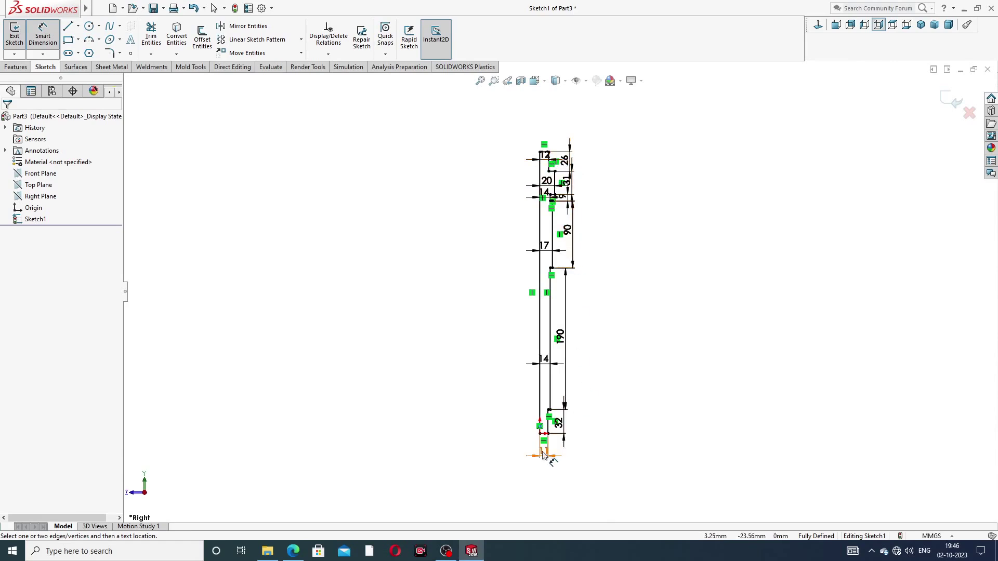
pyautogui.moveTo(542, 453); pyautogui.dragTo(556, 461)
pyautogui.click(604, 439)
pyautogui.moveTo(568, 379); pyautogui.dragTo(574, 382)
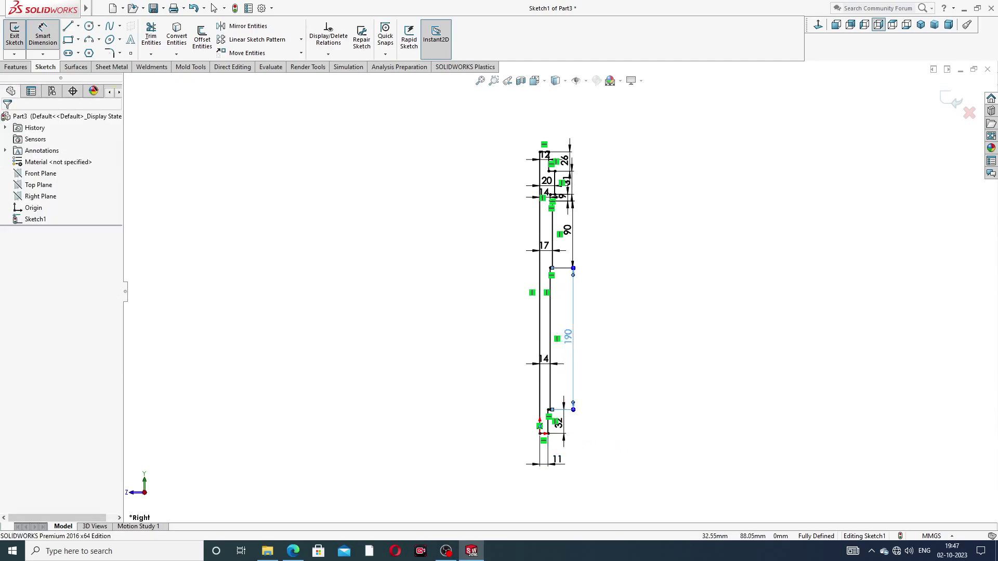
pyautogui.moveTo(563, 431); pyautogui.dragTo(572, 429)
pyautogui.click(639, 387)
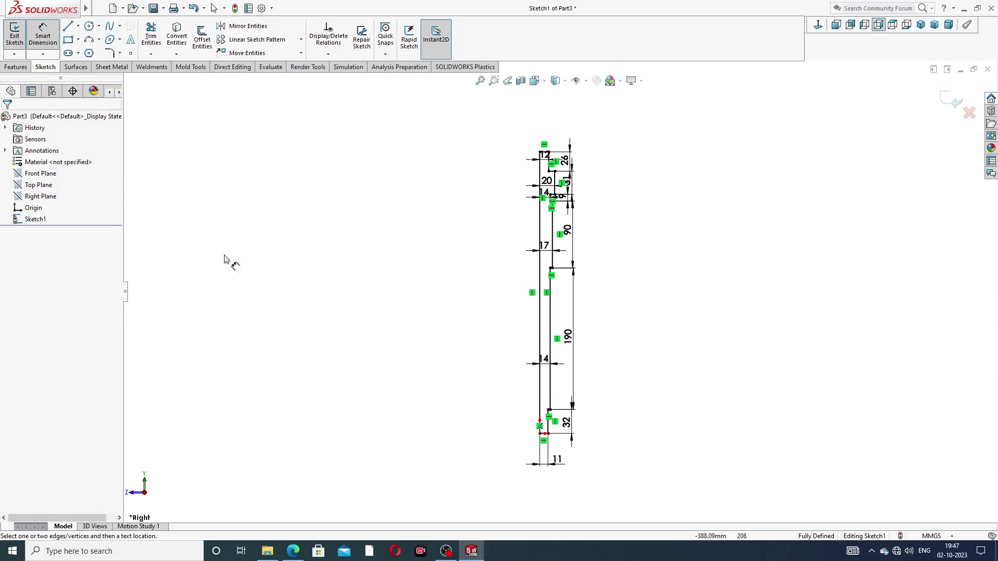
pyautogui.rightClick(285, 243)
pyautogui.click(312, 155)
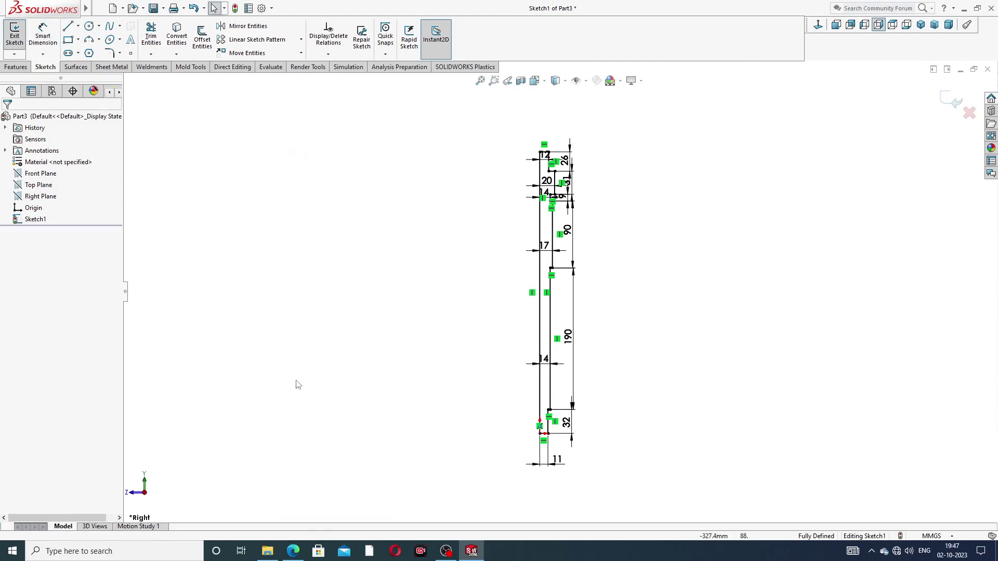
# Check the spindle drawing PDF in the browser, and in SolidWorks revolve the profile 360° about its long vertical line
pyautogui.click(294, 552)
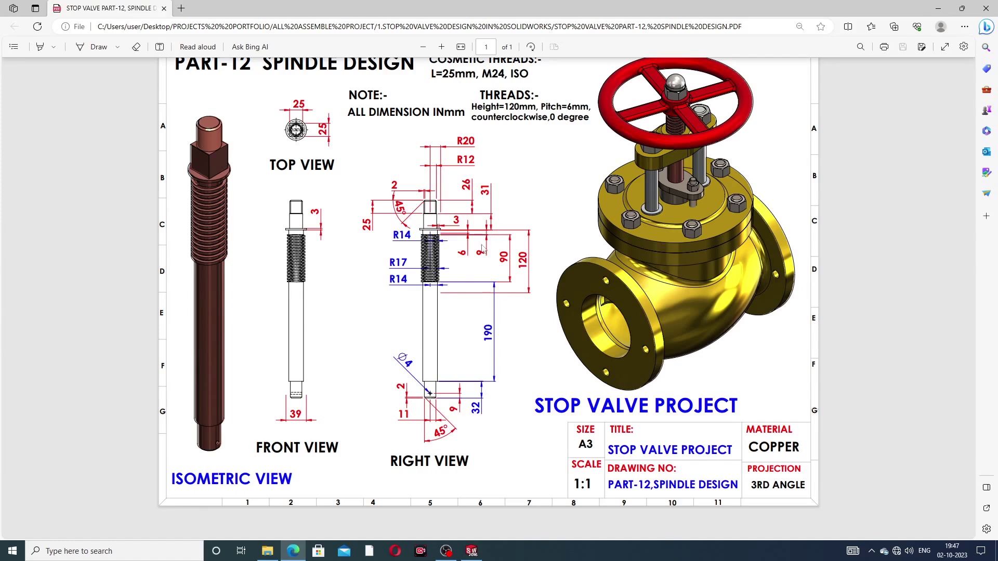
pyautogui.click(295, 552)
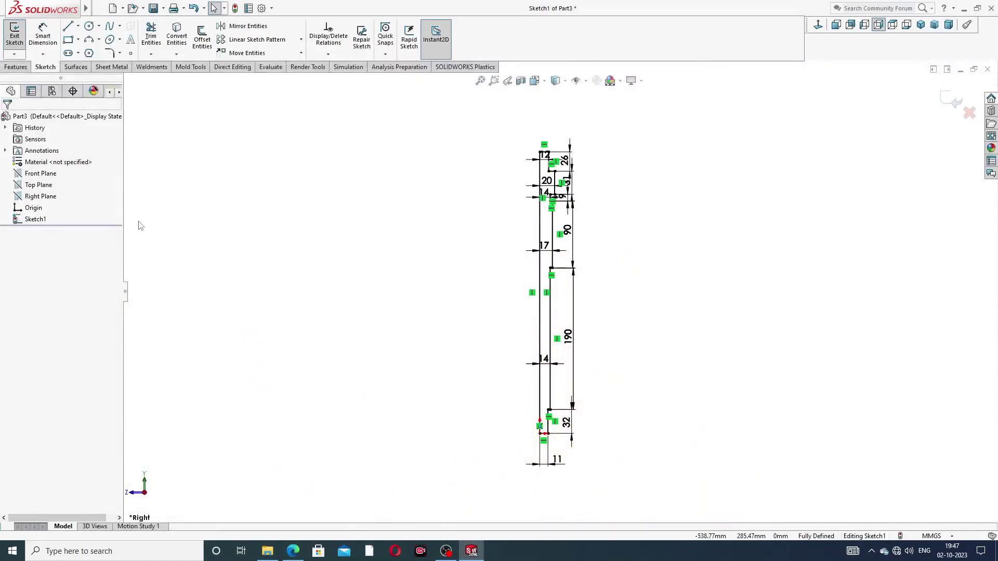
pyautogui.click(15, 67)
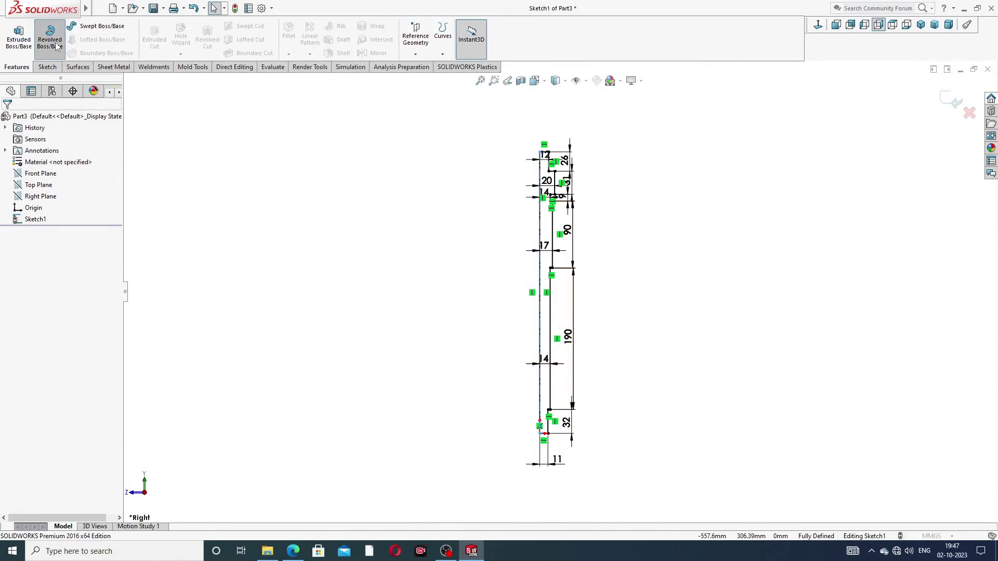
pyautogui.click(50, 36)
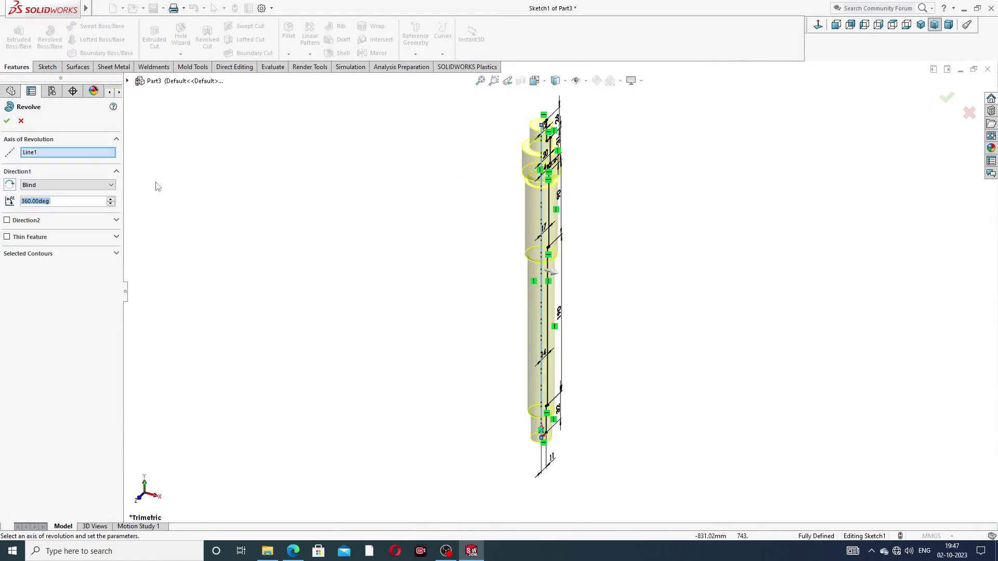
pyautogui.click(7, 122)
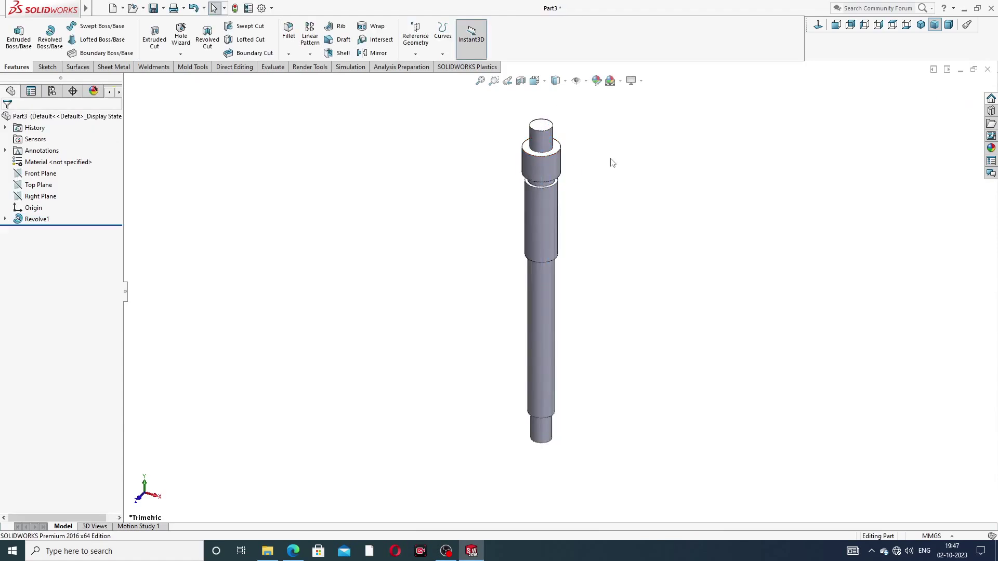
# Start a sketch on the ring-shaped shoulder face at the base of the spindle's upper pin
pyautogui.moveTo(590, 154); pyautogui.dragTo(547, 234, button='middle')
pyautogui.click(532, 225)
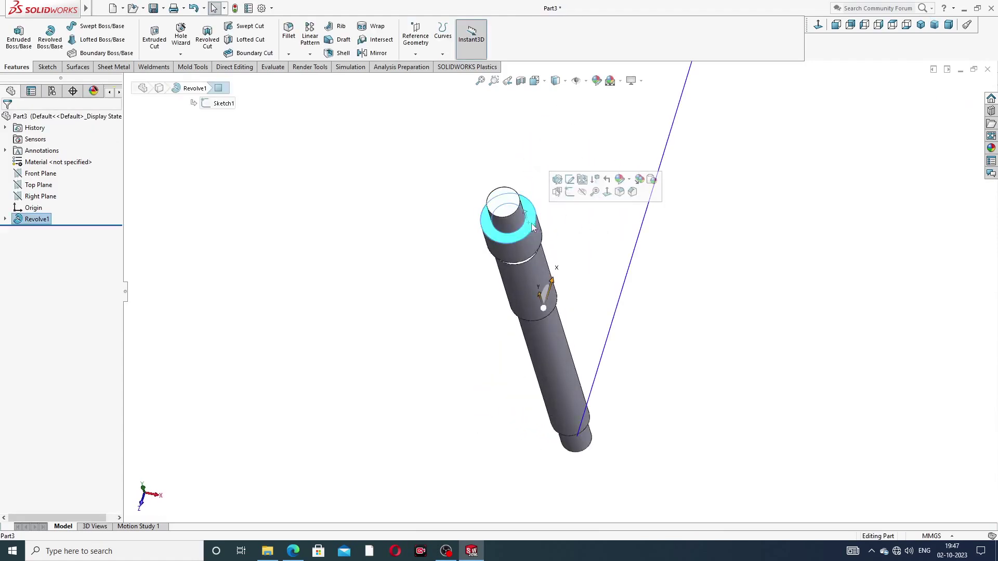
pyautogui.click(569, 198)
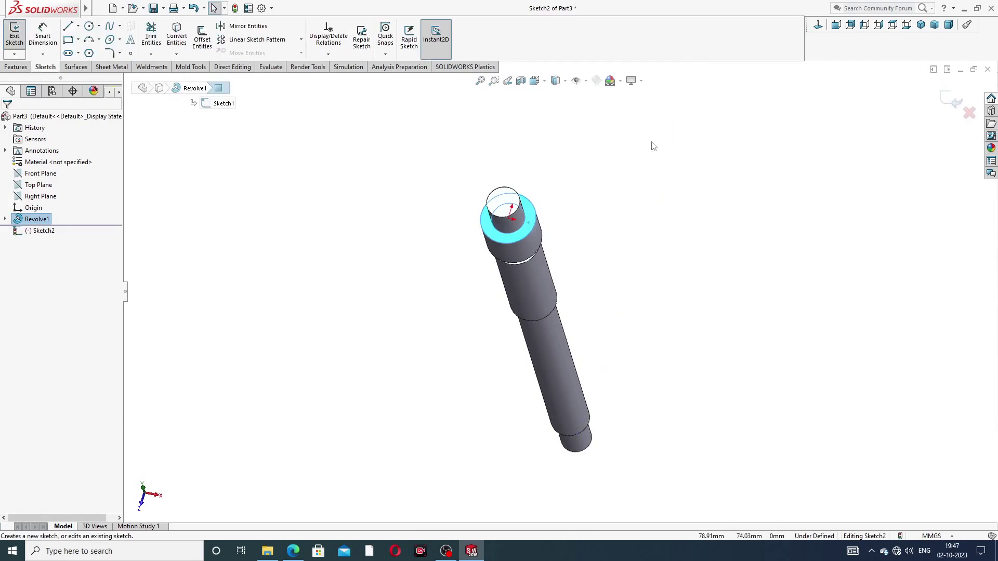
pyautogui.click(818, 24)
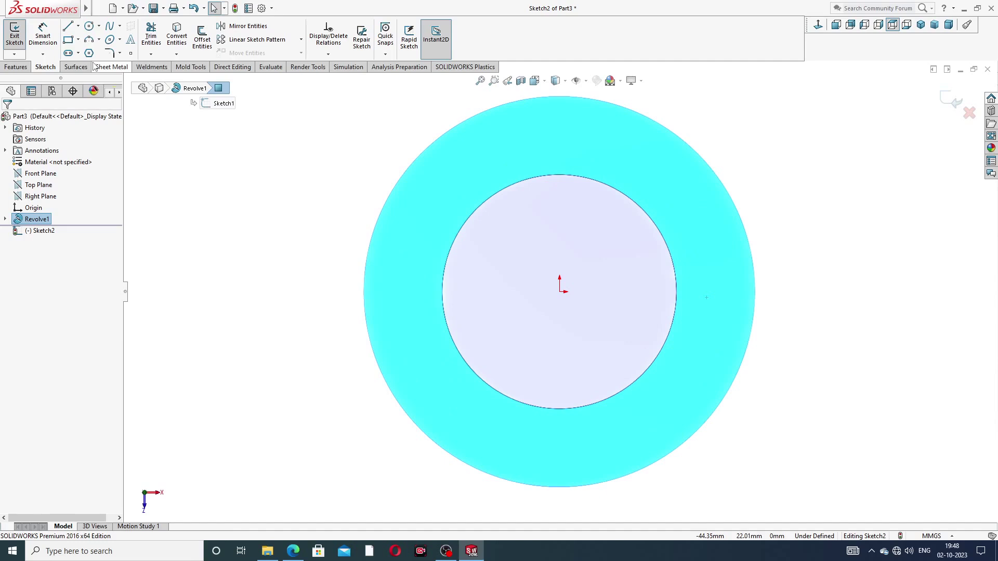
# Draw a center rectangle about 26.3 mm wide and 24.65 mm high, centred on the origin
pyautogui.click(78, 39)
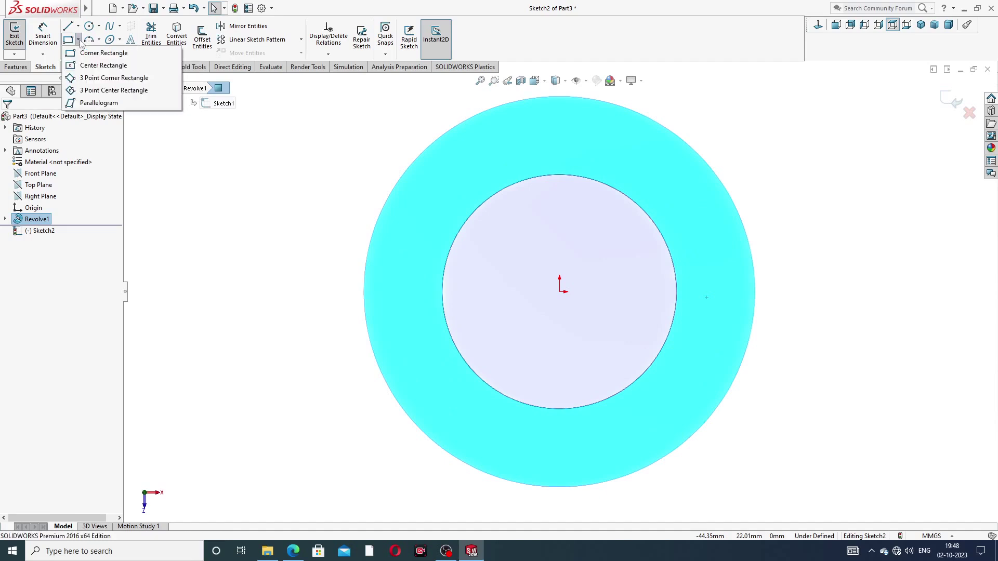
pyautogui.click(102, 67)
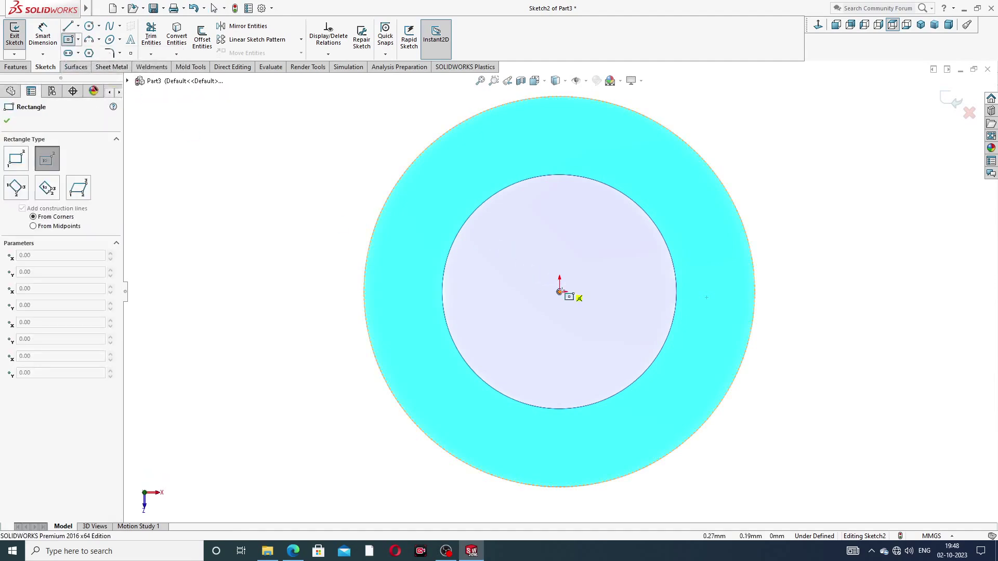
pyautogui.click(559, 291)
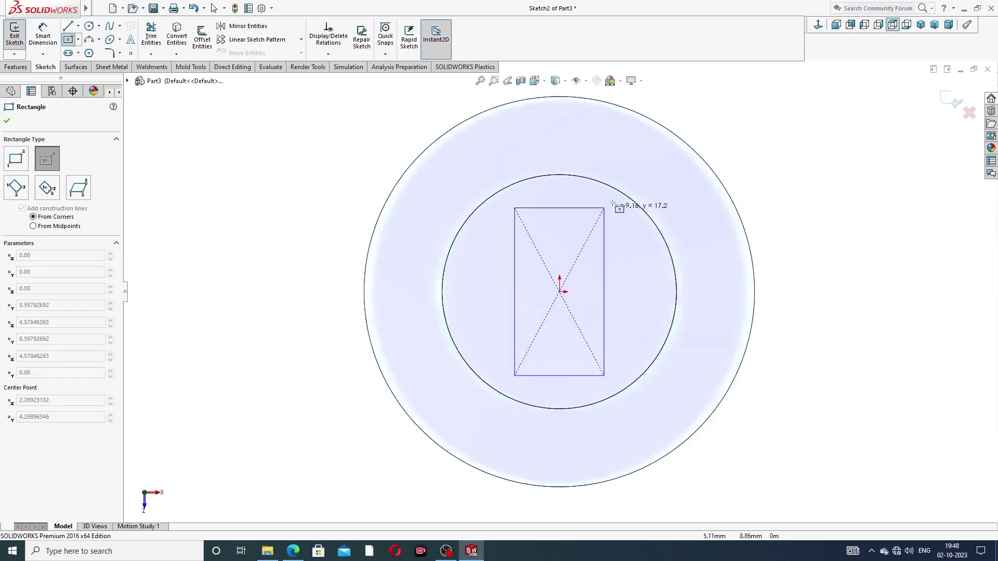
pyautogui.click(688, 171)
pyautogui.rightClick(723, 143)
pyautogui.click(766, 147)
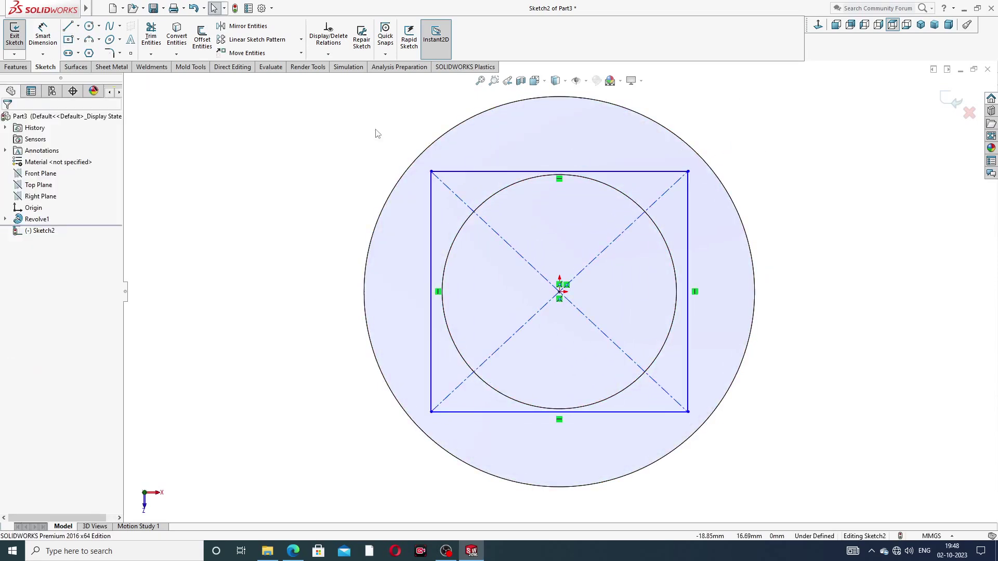
# Dimension the rectangle's width and height to 25 mm each and end dimensioning
pyautogui.click(43, 36)
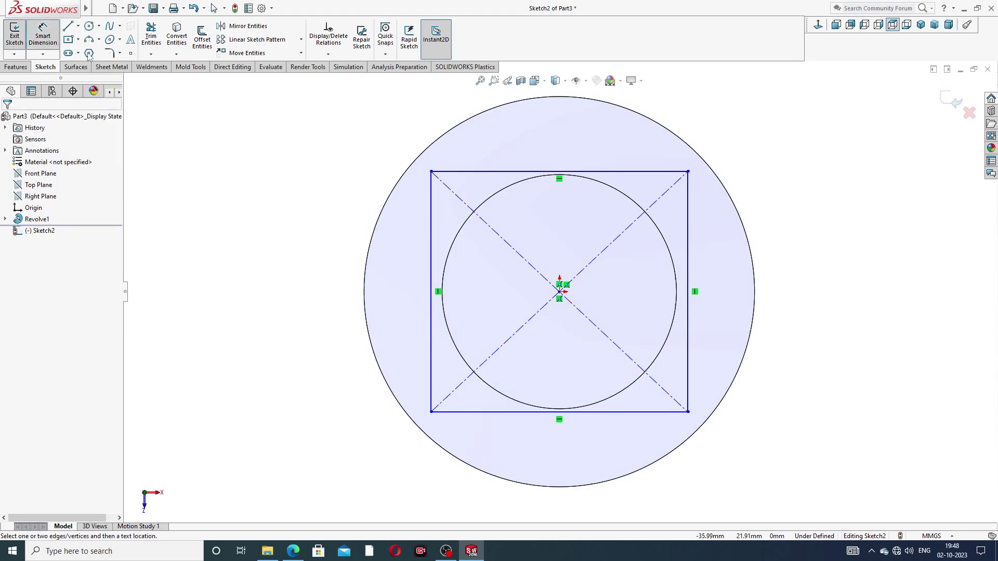
pyautogui.click(533, 174)
pyautogui.click(567, 159)
pyautogui.write('25')
pyautogui.press('Return')
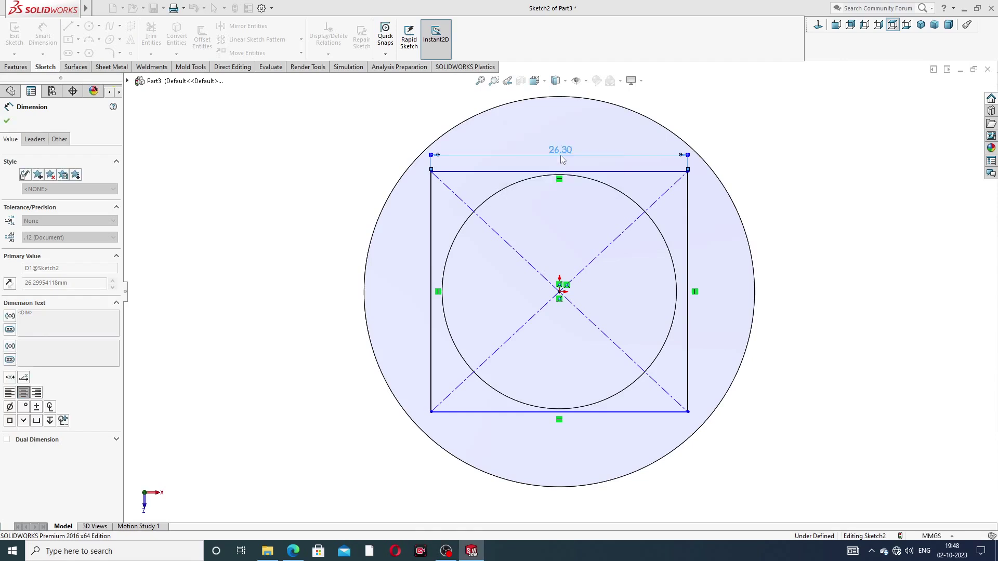
pyautogui.click(681, 234)
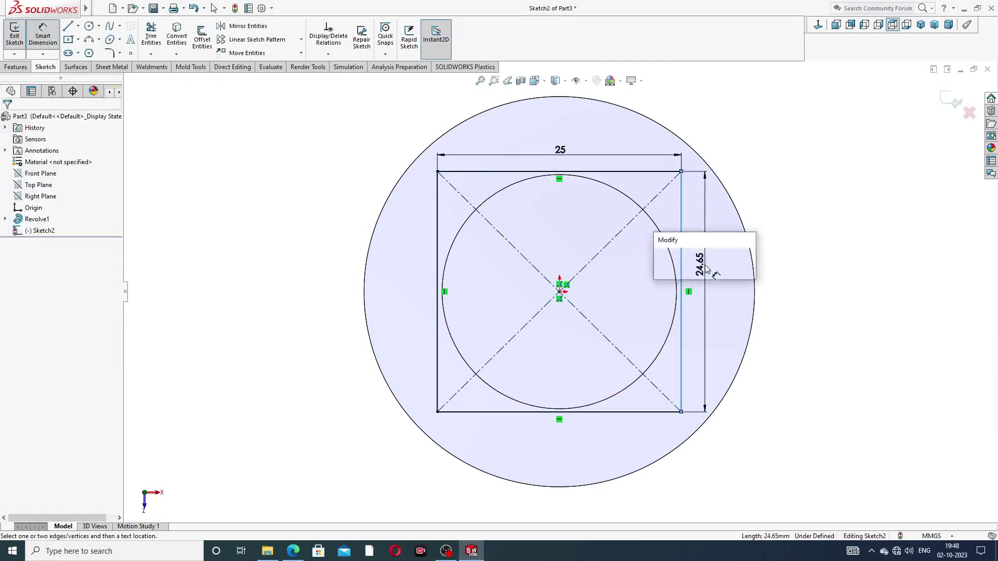
pyautogui.click(705, 259)
pyautogui.write('25')
pyautogui.press('Return')
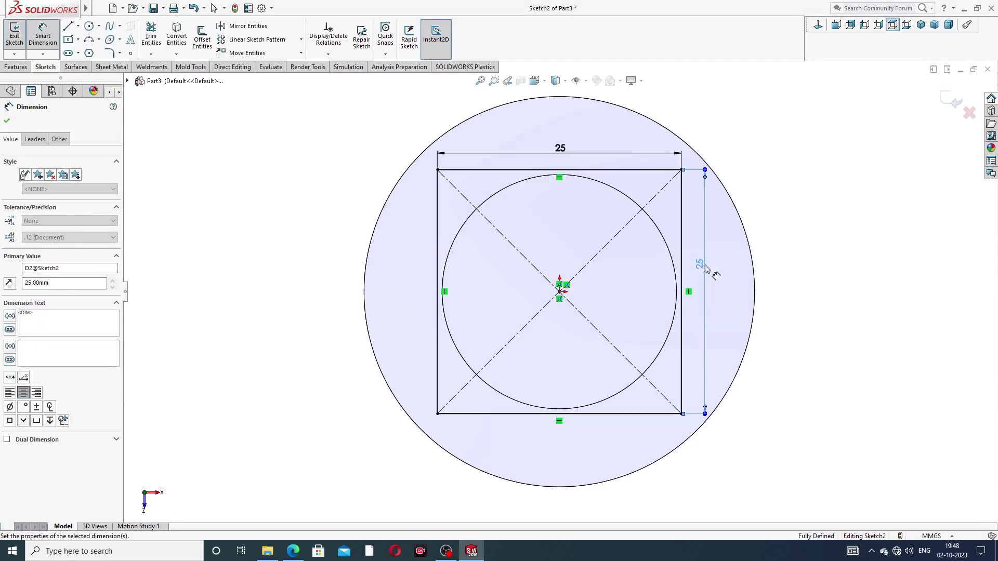
pyautogui.click(775, 221)
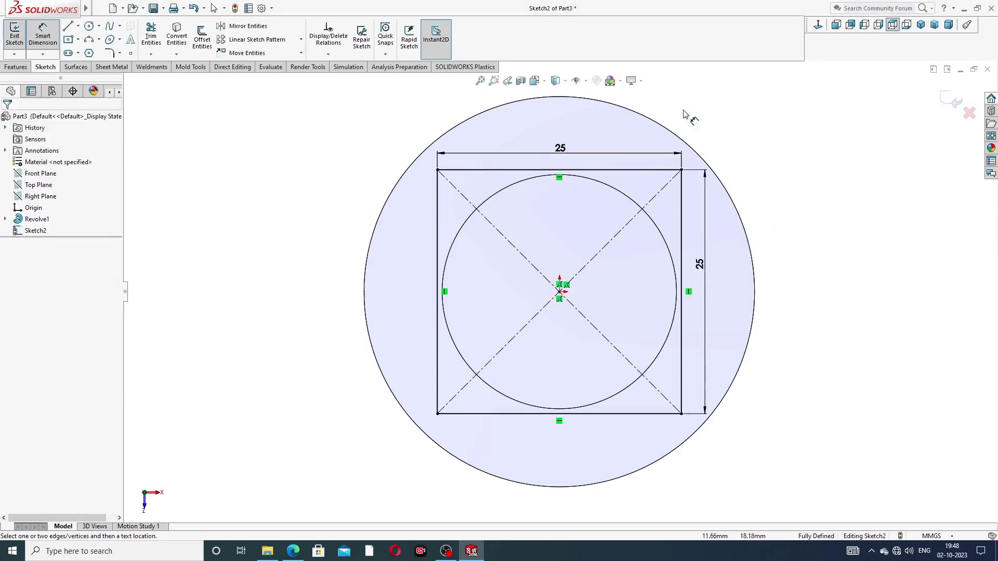
pyautogui.rightClick(715, 106)
pyautogui.click(746, 137)
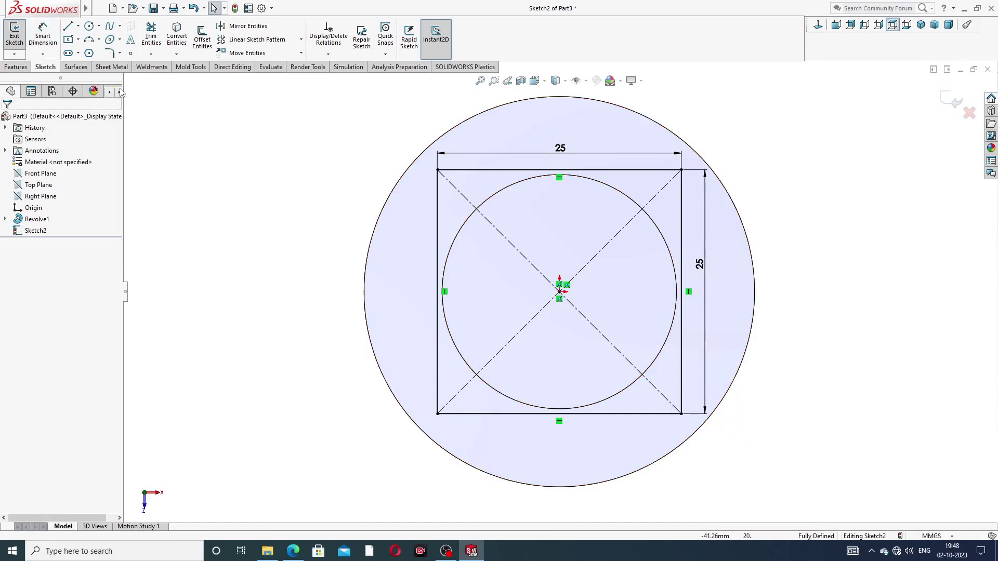
# Start an extruded cut from the square sketch with the Offset From Surface end condition and a 3 mm offset
pyautogui.click(16, 67)
pyautogui.click(154, 37)
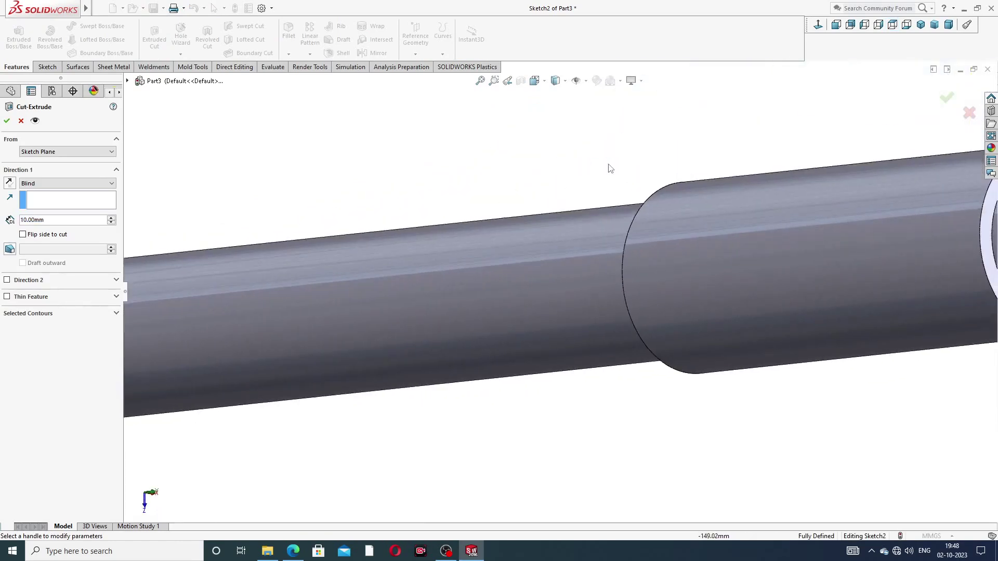
pyautogui.click(74, 185)
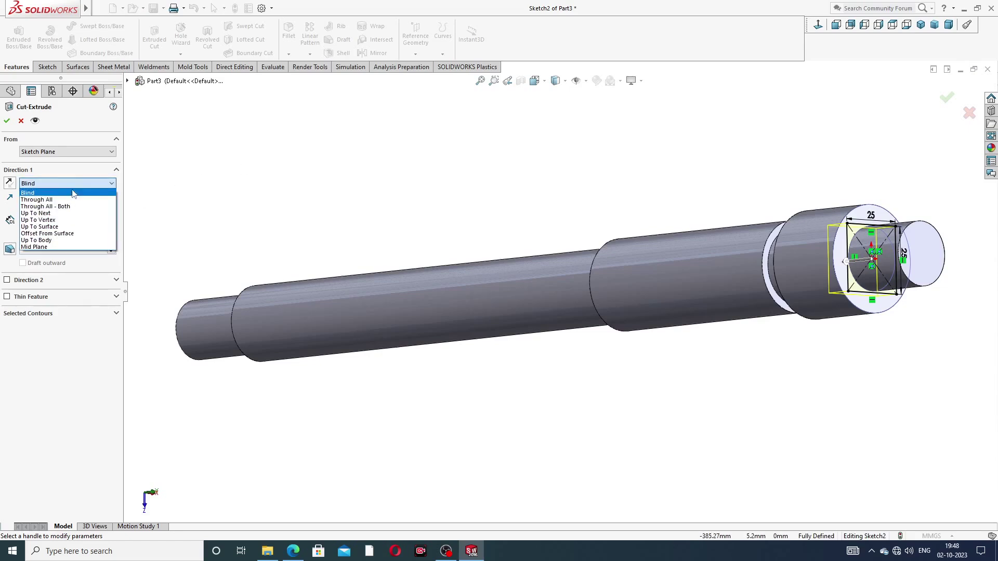
pyautogui.click(66, 234)
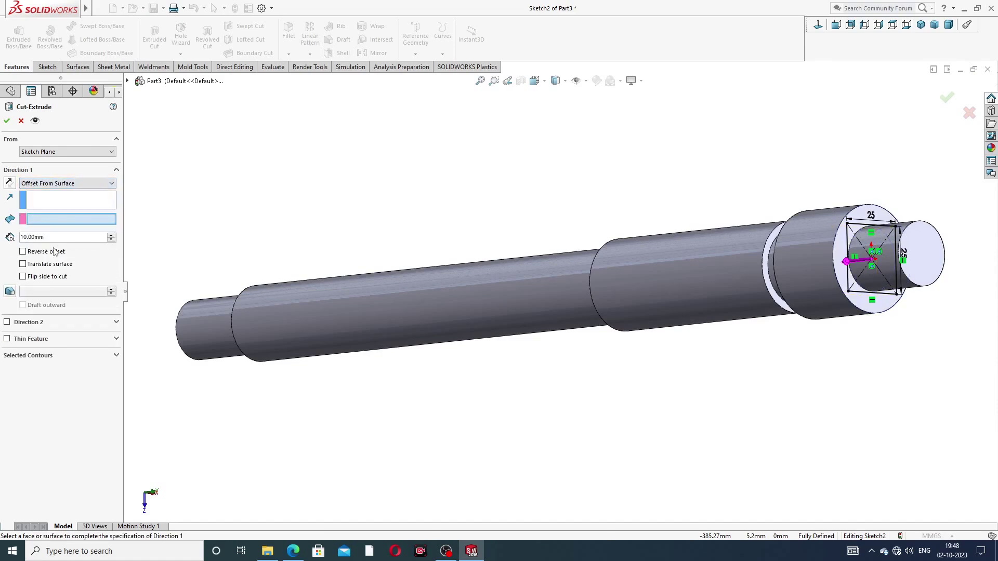
pyautogui.write('3')
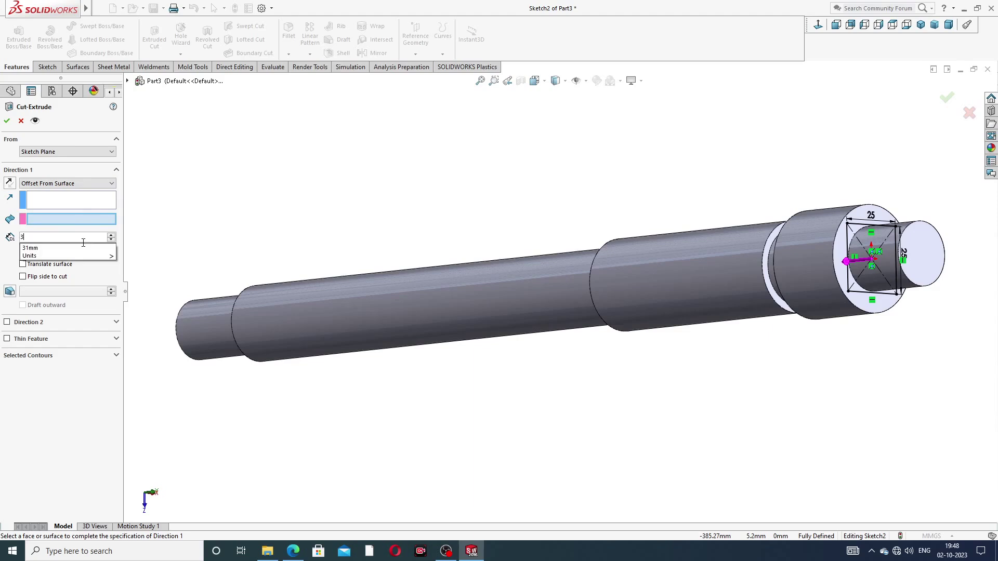
pyautogui.press('Return')
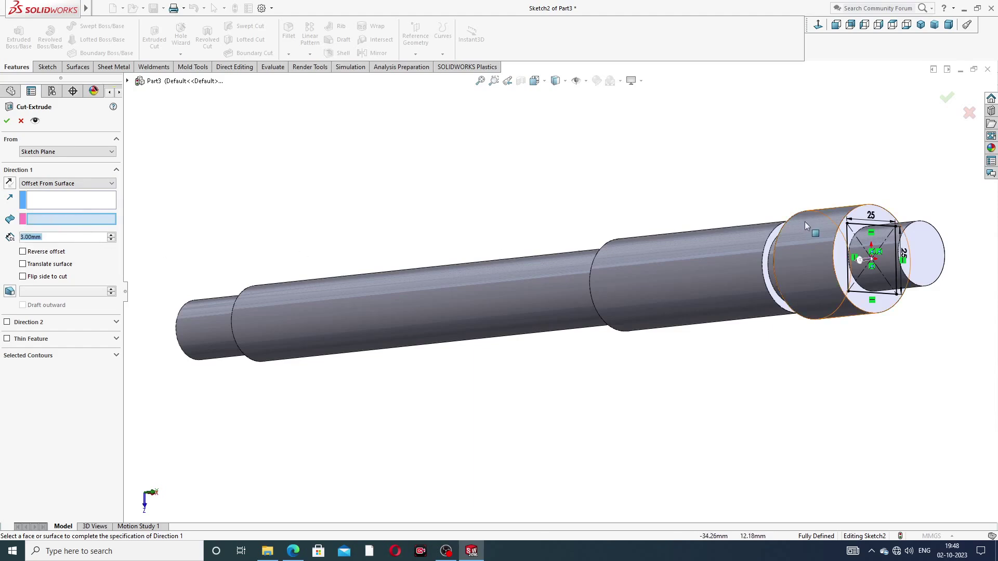
# Use the collar's lower face as the offset reference, flip the side to cut to outside the square, and finish the cut
pyautogui.scroll(-3, 804, 220)
pyautogui.moveTo(884, 210); pyautogui.dragTo(910, 172, button='middle')
pyautogui.click(868, 210)
pyautogui.scroll(3, 883, 214)
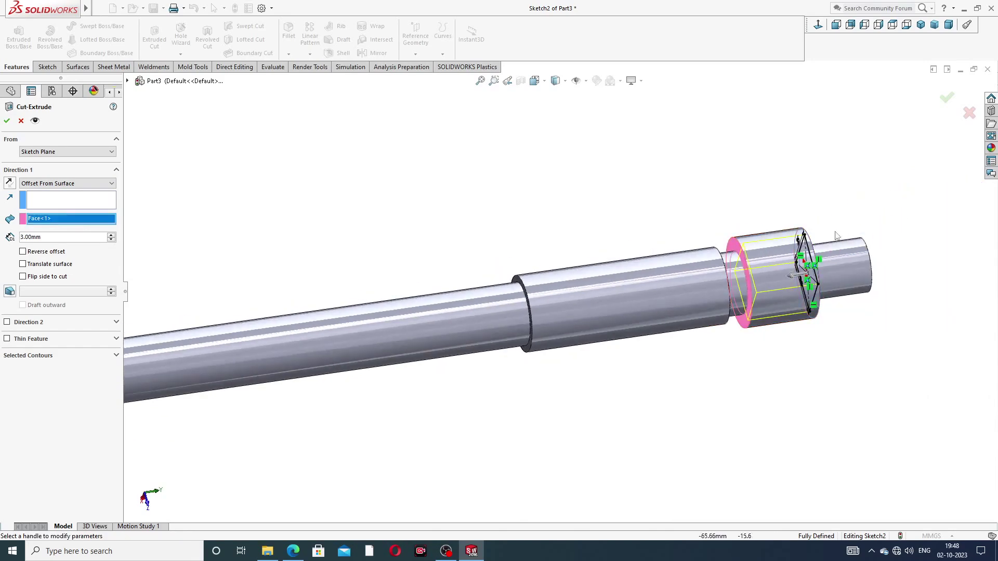
pyautogui.click(32, 278)
pyautogui.moveTo(503, 204); pyautogui.dragTo(486, 217, button='middle')
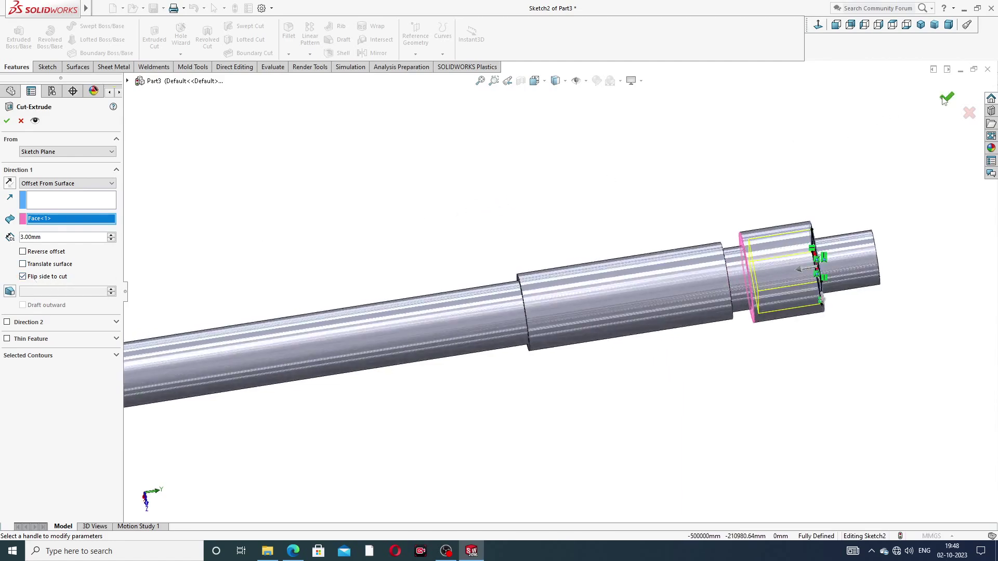
pyautogui.press('Return')
# Start a sketch on the Right Plane and view it face-on
pyautogui.moveTo(816, 189); pyautogui.dragTo(730, 187, button='middle')
pyautogui.scroll(-2, 605, 208)
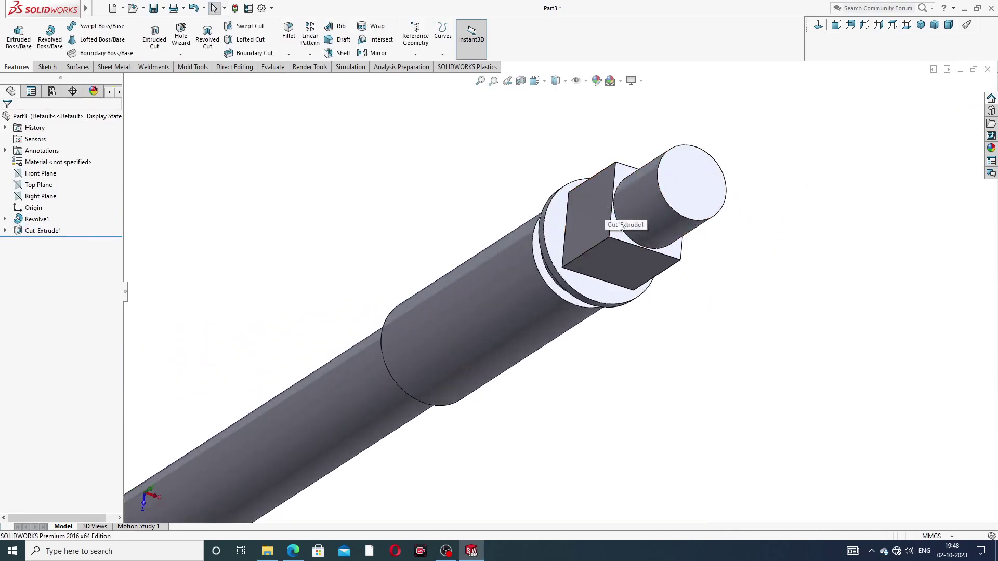
pyautogui.moveTo(629, 229)
pyautogui.mouseDown(button='middle')
pyautogui.moveTo(637, 210)
pyautogui.moveTo(537, 237)
pyautogui.mouseUp(button='middle')
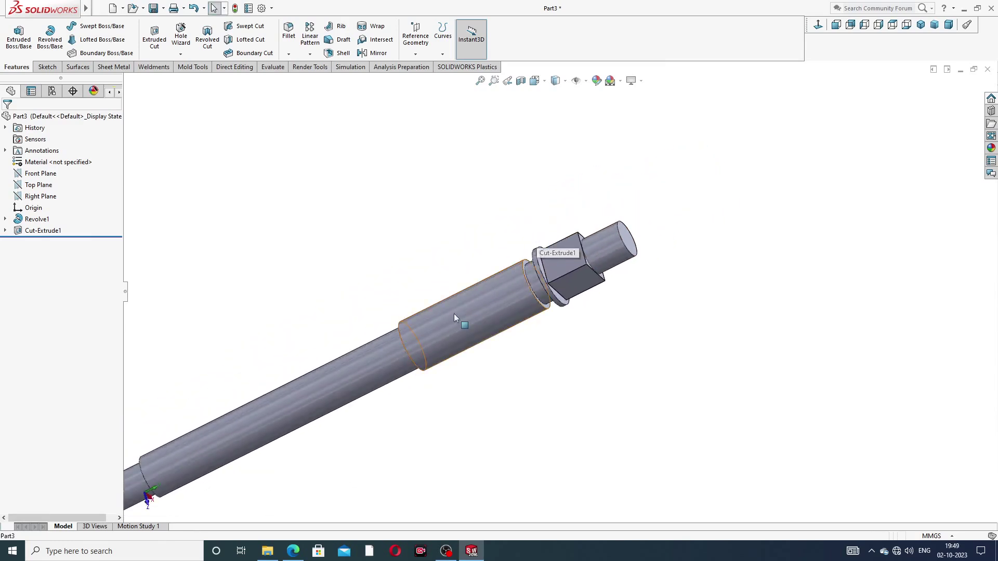
pyautogui.scroll(3, 453, 313)
pyautogui.scroll(-1, 404, 343)
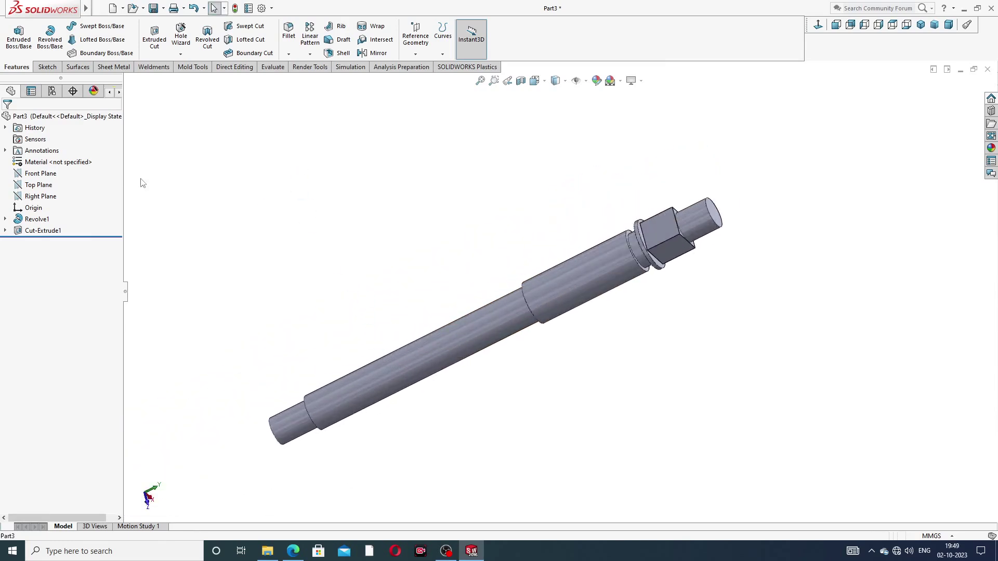
pyautogui.click(40, 196)
pyautogui.click(53, 180)
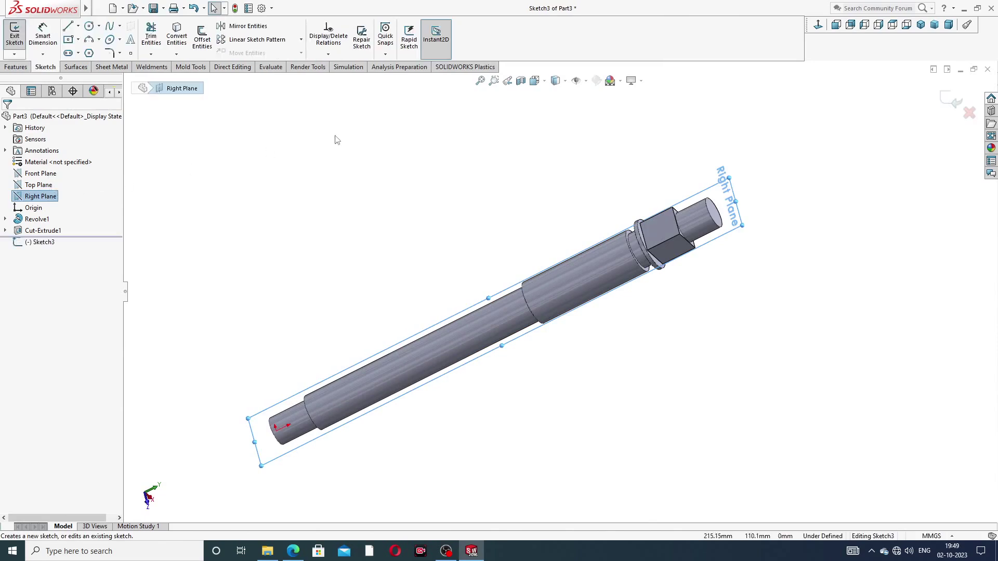
pyautogui.click(818, 25)
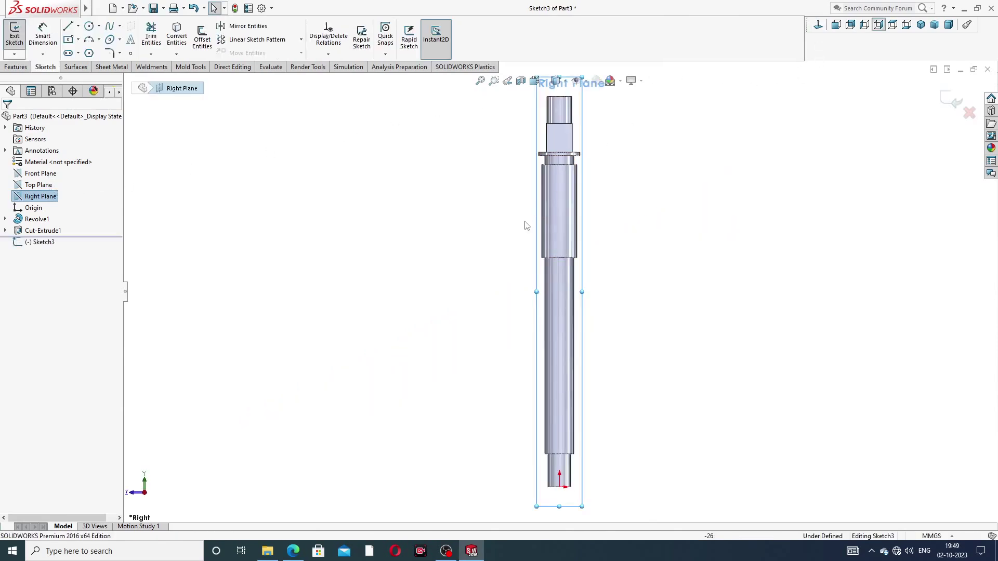
# Draw a circle about 8.83 mm in diameter on the spindle's lower pin, centred about 16.23 mm directly above the origin
pyautogui.scroll(-5, 570, 514)
pyautogui.scroll(-2, 570, 514)
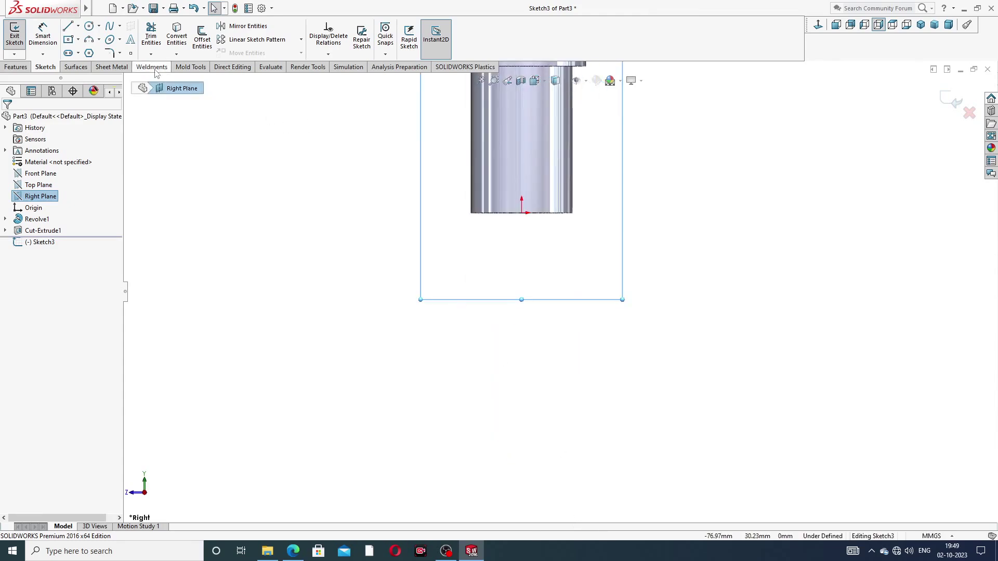
pyautogui.click(88, 26)
pyautogui.scroll(-1, 490, 223)
pyautogui.scroll(2, 523, 161)
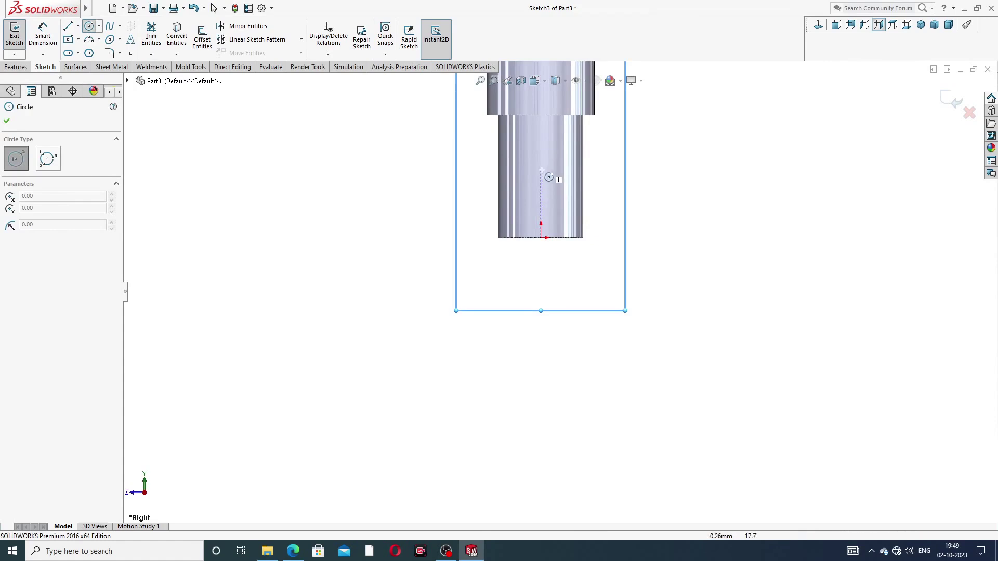
pyautogui.click(539, 176)
pyautogui.click(552, 163)
pyautogui.rightClick(639, 141)
pyautogui.click(648, 148)
# Dimension the circle's diameter to 4 mm
pyautogui.click(43, 34)
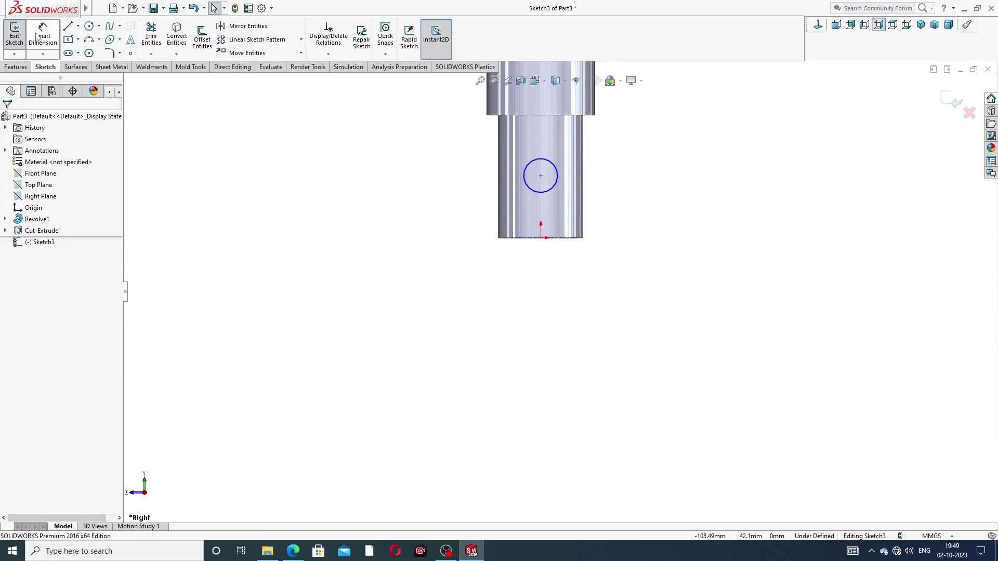
pyautogui.click(556, 168)
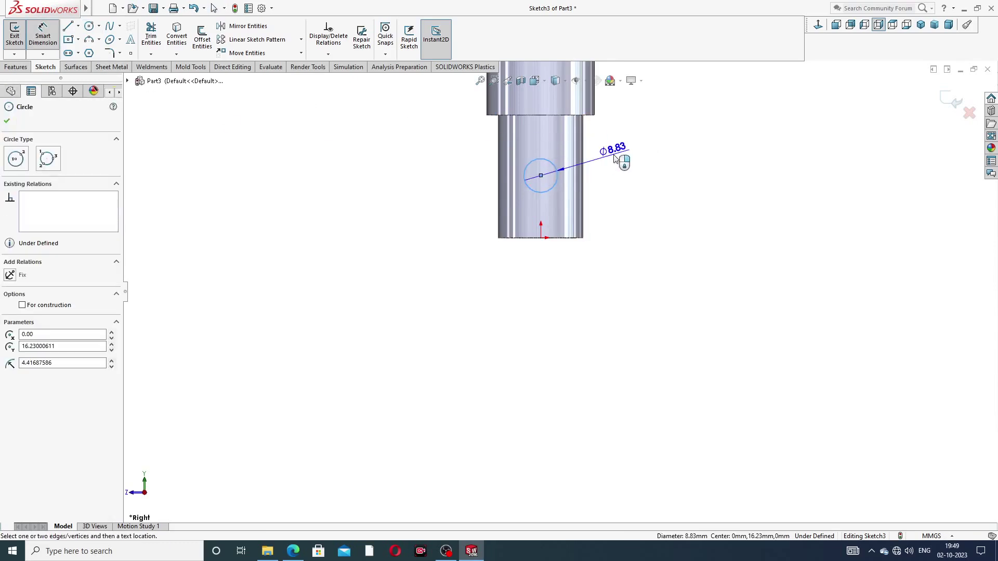
pyautogui.click(619, 156)
pyautogui.write('4')
pyautogui.press('Return')
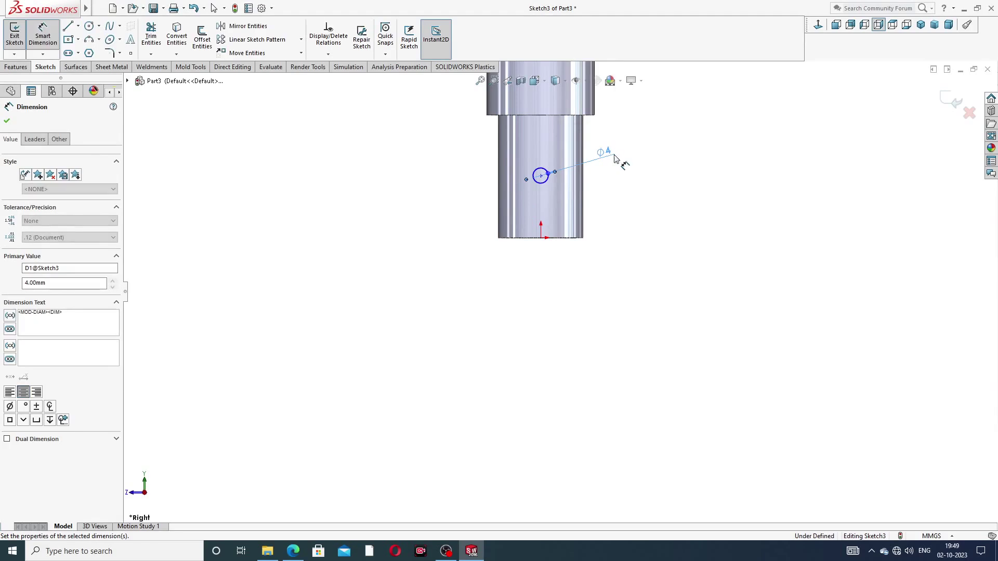
# Dimension the vertical distance from the origin to the circle's centre to 9 mm and end dimensioning
pyautogui.click(542, 240)
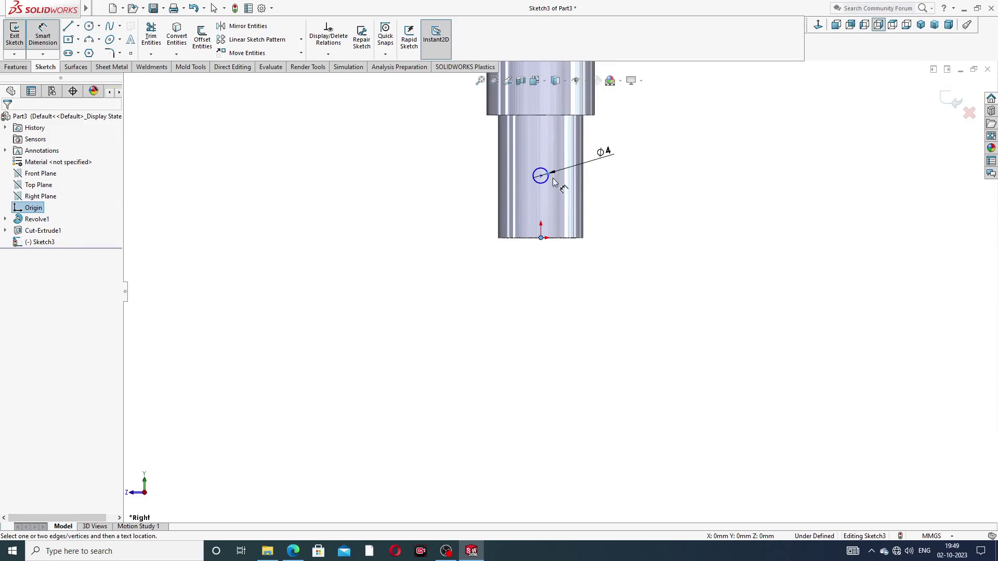
pyautogui.scroll(-3, 554, 179)
pyautogui.click(533, 191)
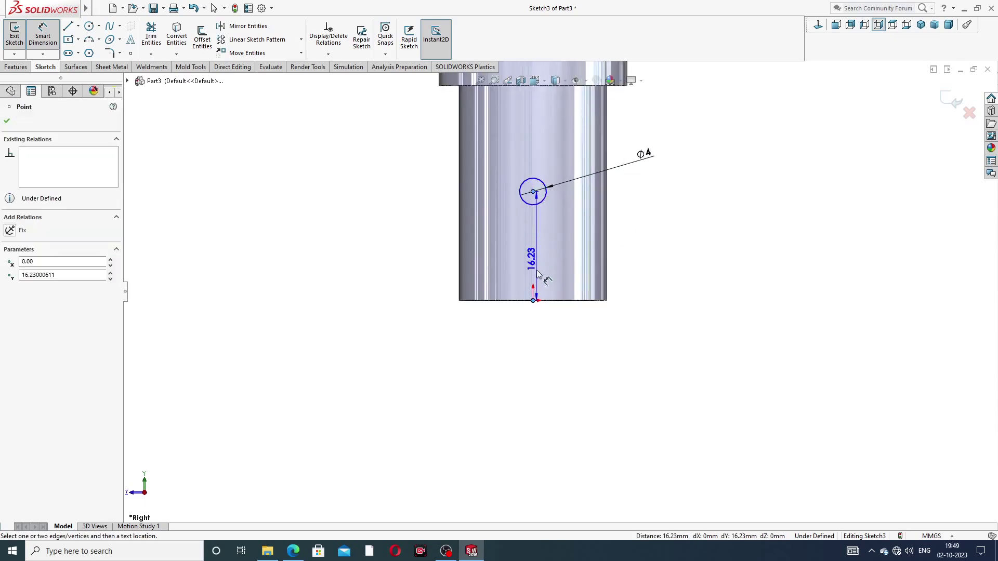
pyautogui.click(646, 258)
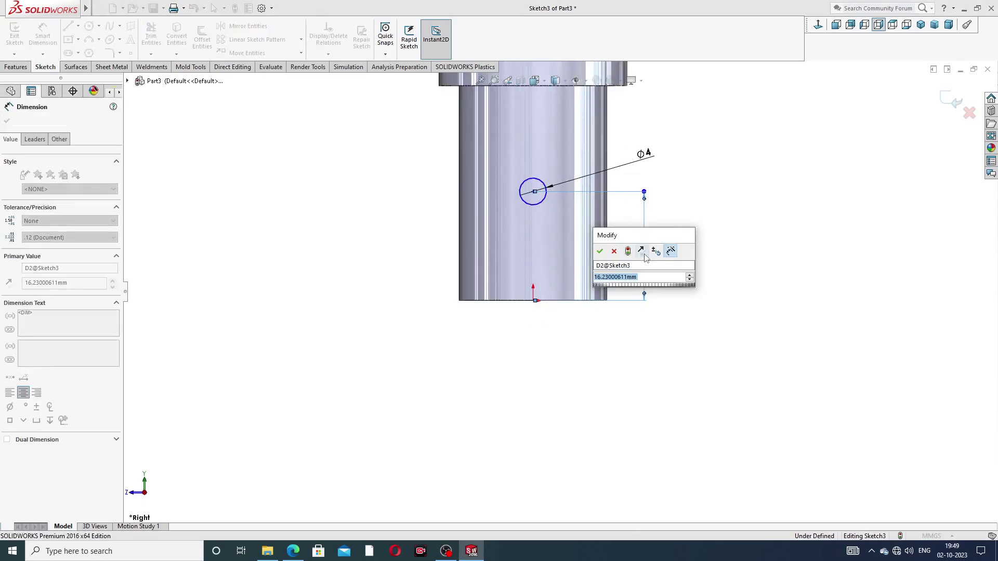
pyautogui.write('9')
pyautogui.press('Return')
pyautogui.rightClick(698, 163)
pyautogui.click(709, 154)
# Add a Vertical relation between the circle's centre and the origin
pyautogui.click(533, 240)
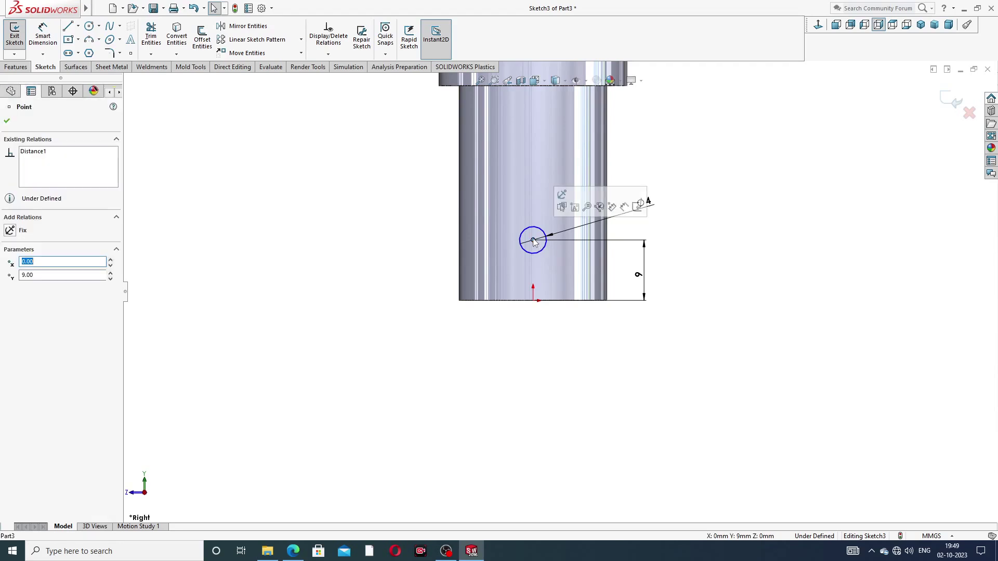
pyautogui.keyDown('ctrl'); pyautogui.click(533, 301); pyautogui.keyUp('ctrl')
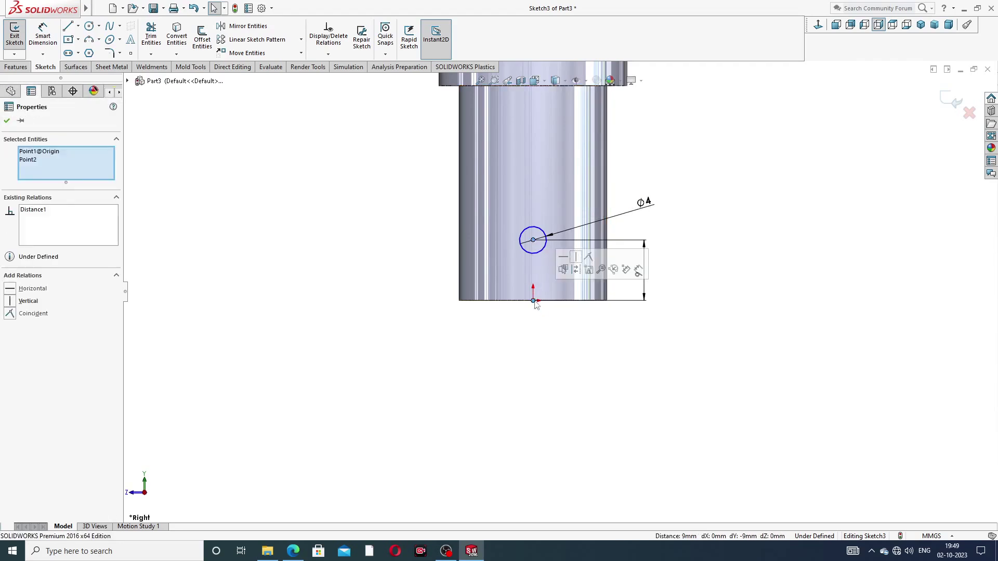
pyautogui.click(578, 263)
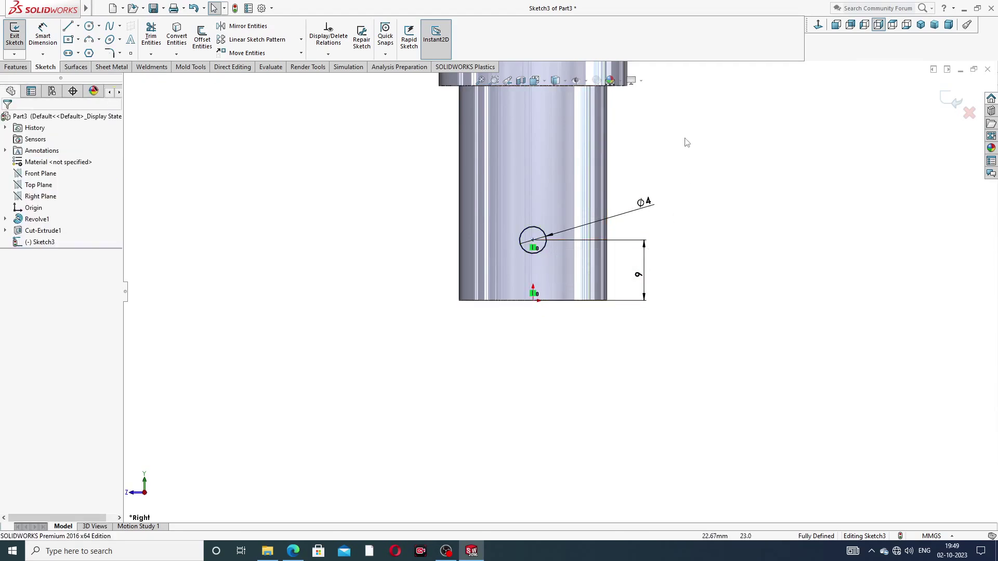
# Check the spindle drawing PDF in the browser, and in SolidWorks start a Mid Plane extruded cut from the circle
pyautogui.click(294, 551)
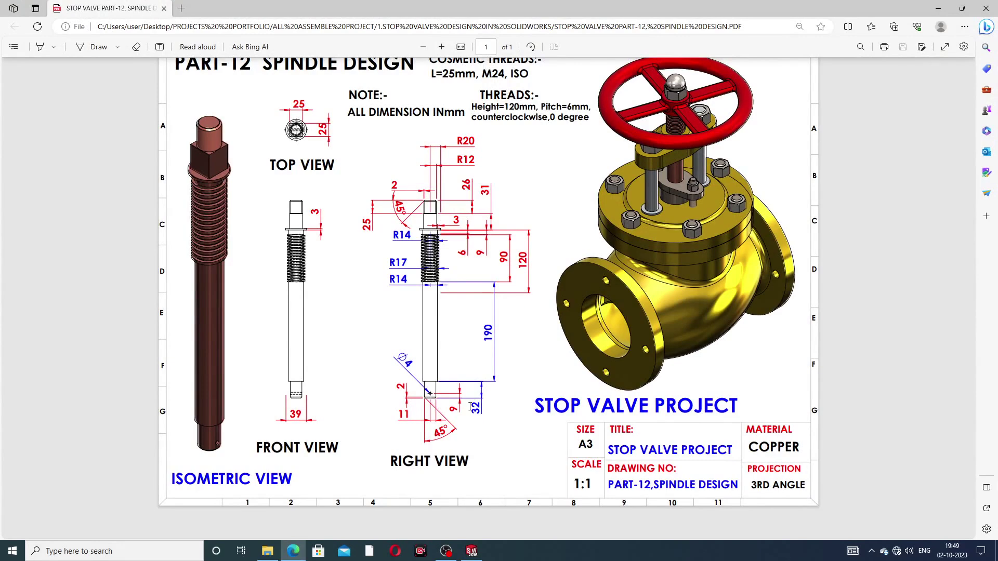
pyautogui.click(293, 551)
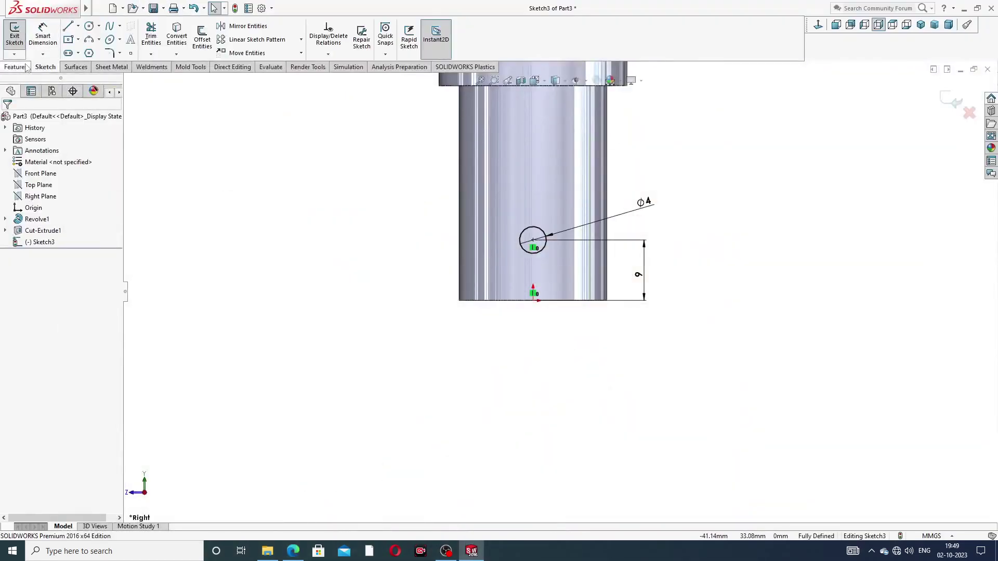
pyautogui.click(16, 67)
pyautogui.click(152, 37)
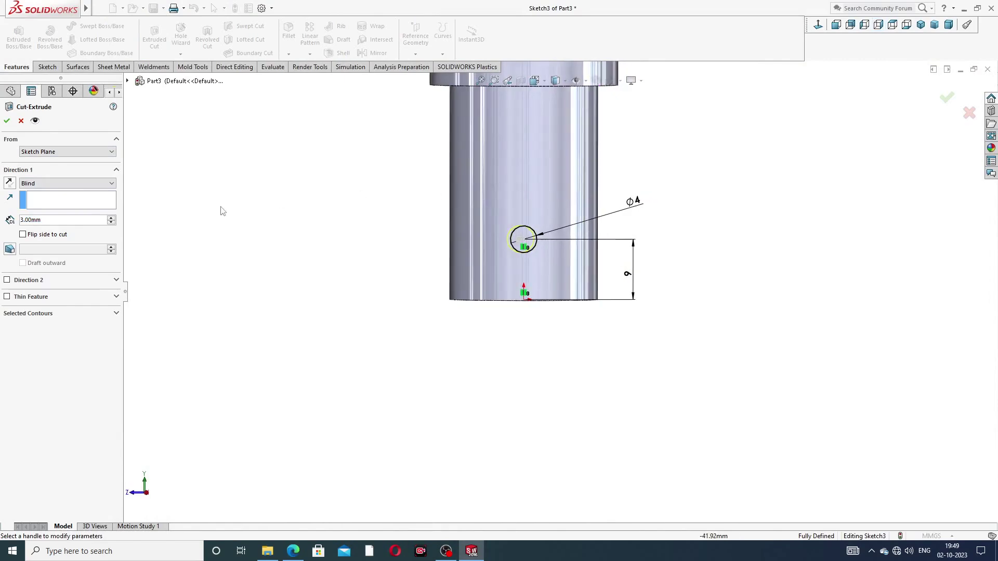
pyautogui.click(85, 185)
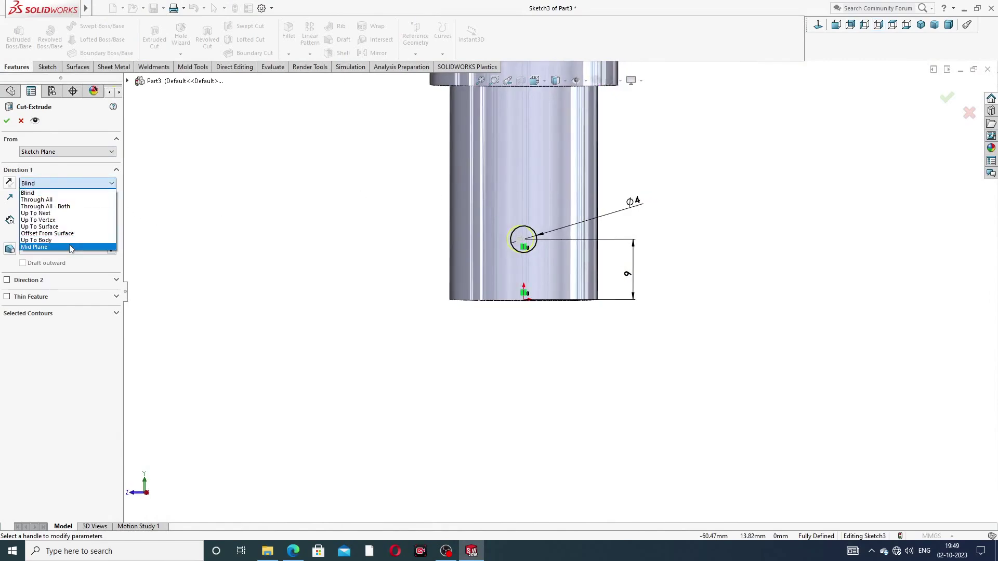
pyautogui.click(46, 247)
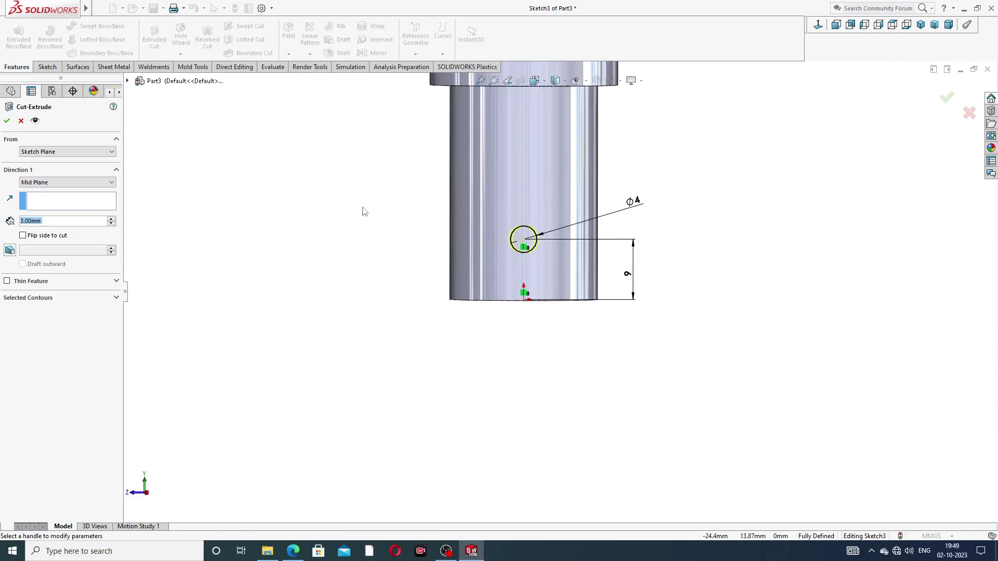
# Set the Mid Plane cut's depth to 39 mm, check it against the drawing PDF in the browser, and finish the cut in SolidWorks
pyautogui.moveTo(457, 198); pyautogui.dragTo(514, 209, button='middle')
pyautogui.moveTo(414, 243); pyautogui.dragTo(305, 249)
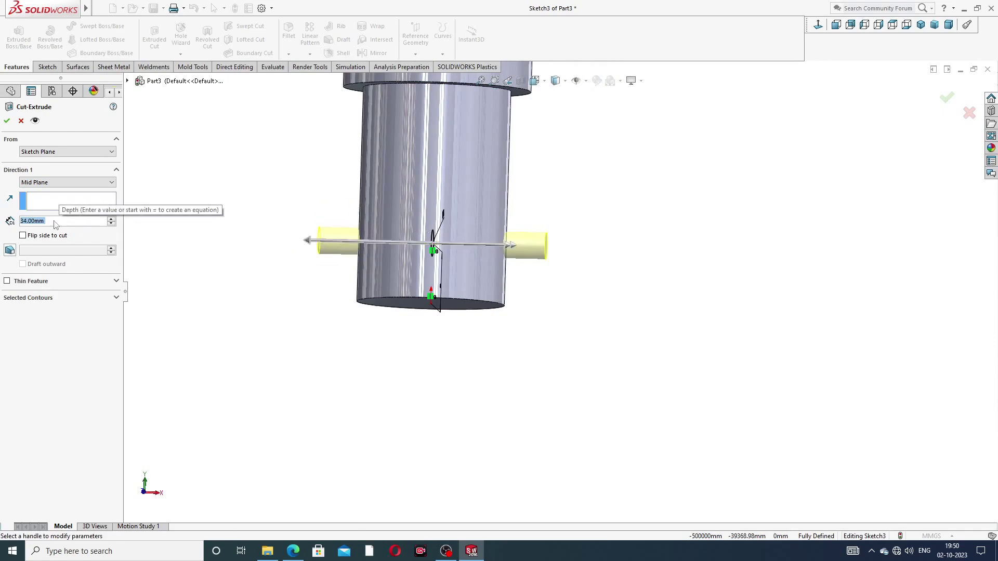
pyautogui.write('39')
pyautogui.press('Return')
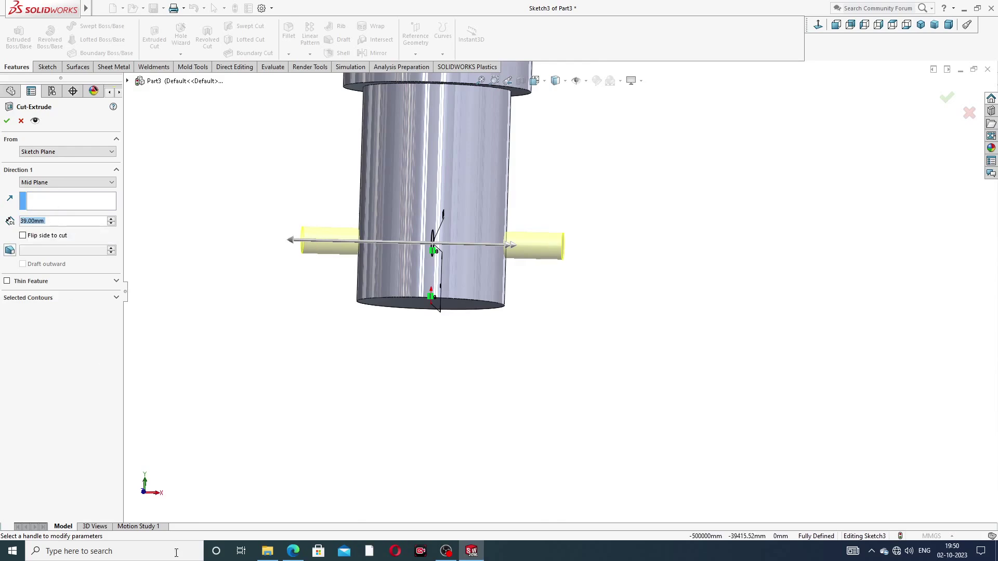
pyautogui.click(292, 551)
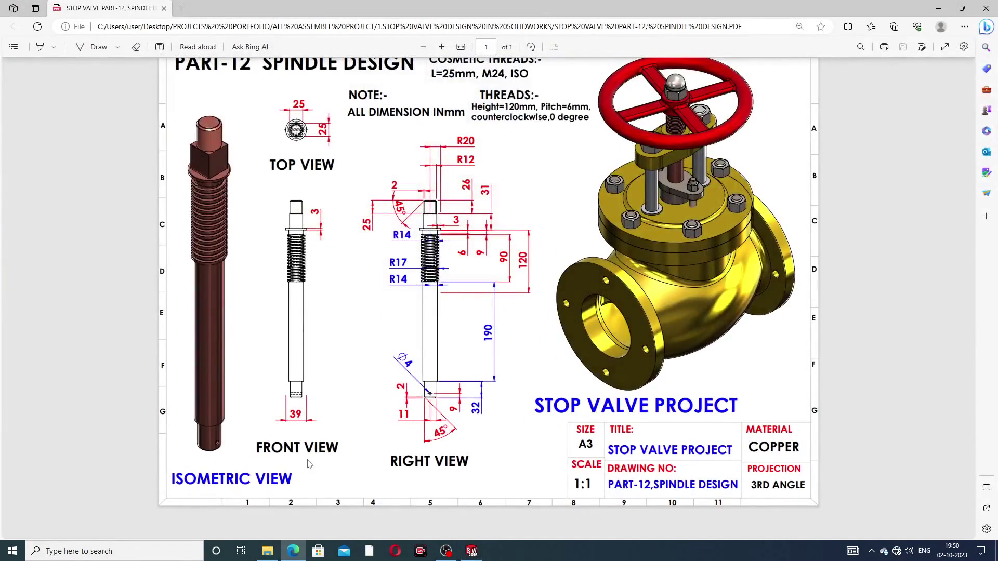
pyautogui.click(293, 551)
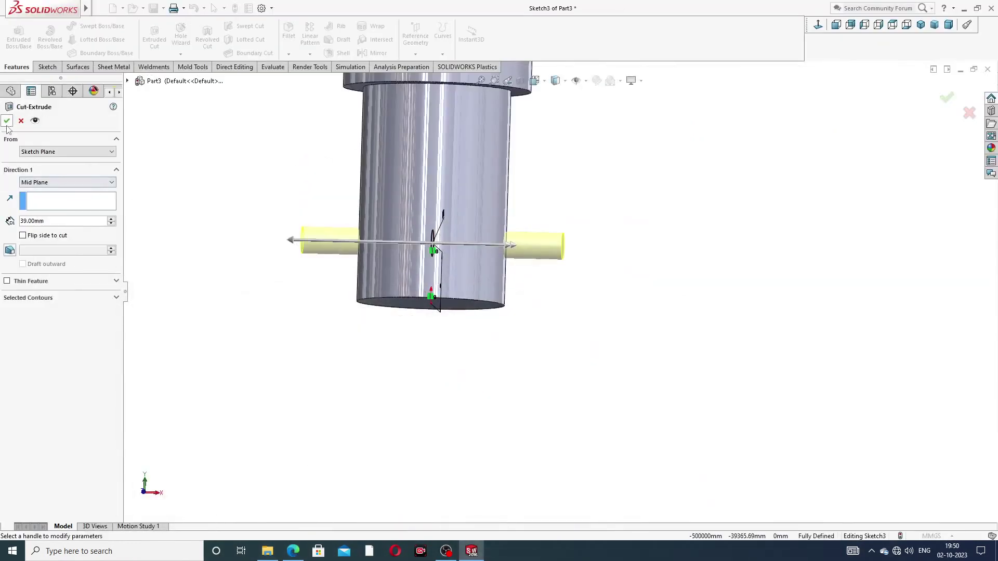
pyautogui.click(7, 120)
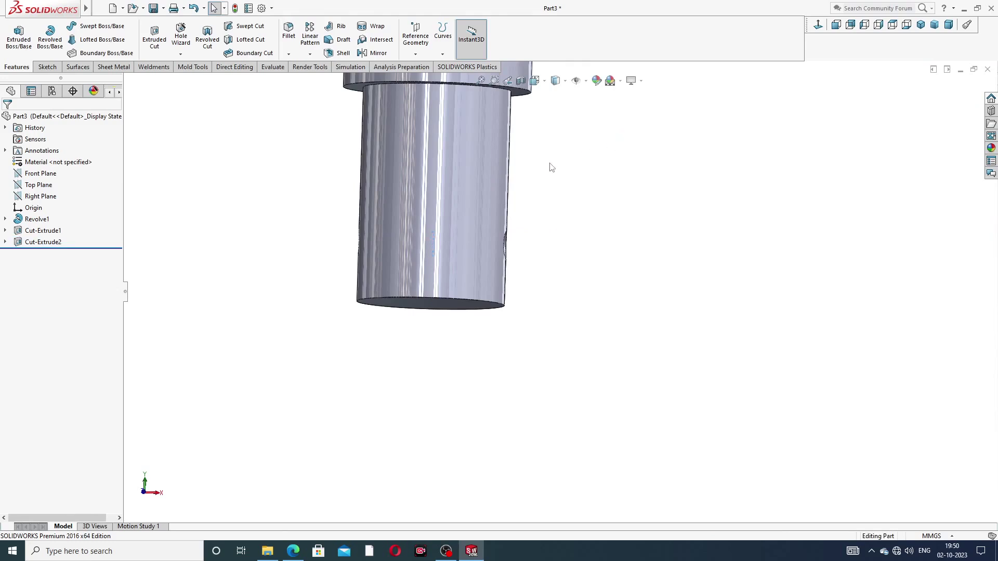
# Chamfer the circular edges at both ends of the spindle by 2 mm at 45 degrees
pyautogui.scroll(5, 550, 163)
pyautogui.scroll(6, 549, 163)
pyautogui.scroll(-6, 568, 169)
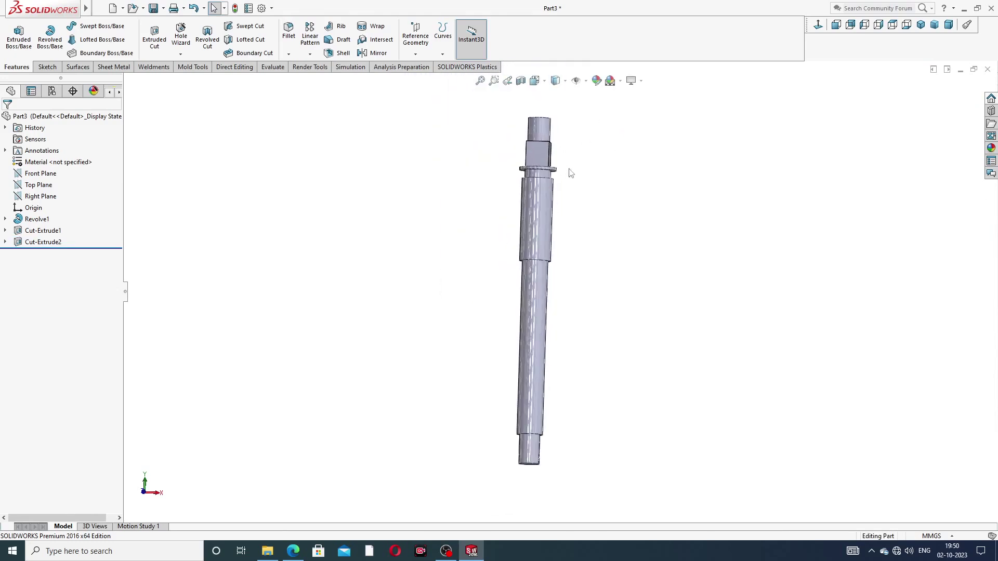
pyautogui.click(289, 53)
pyautogui.click(307, 79)
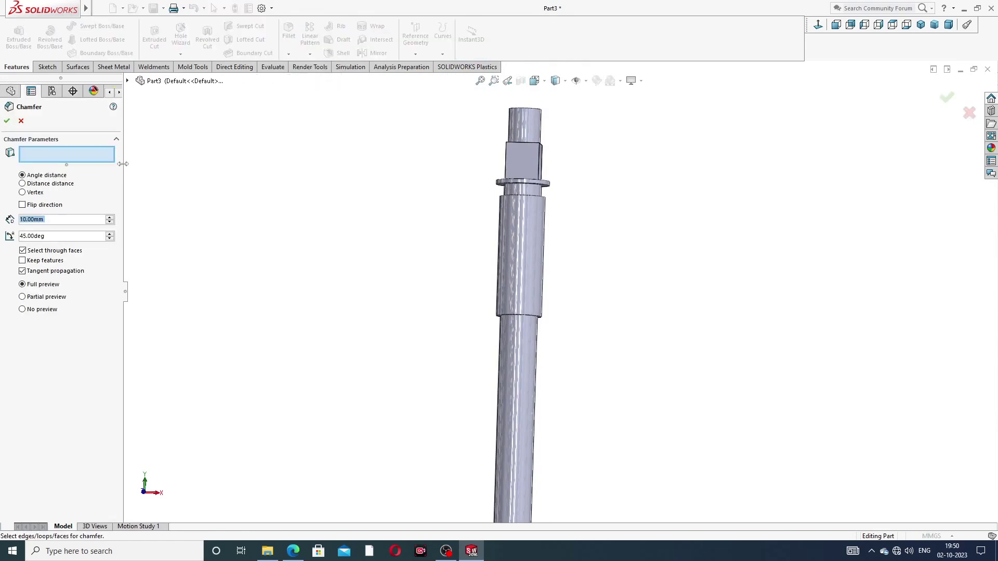
pyautogui.write('2')
pyautogui.press('Return')
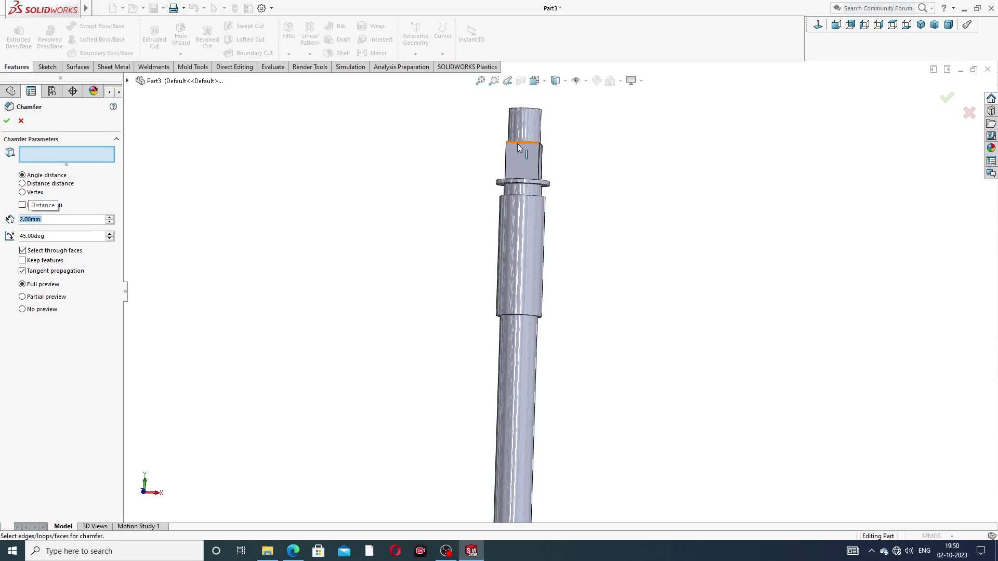
pyautogui.scroll(-6, 522, 142)
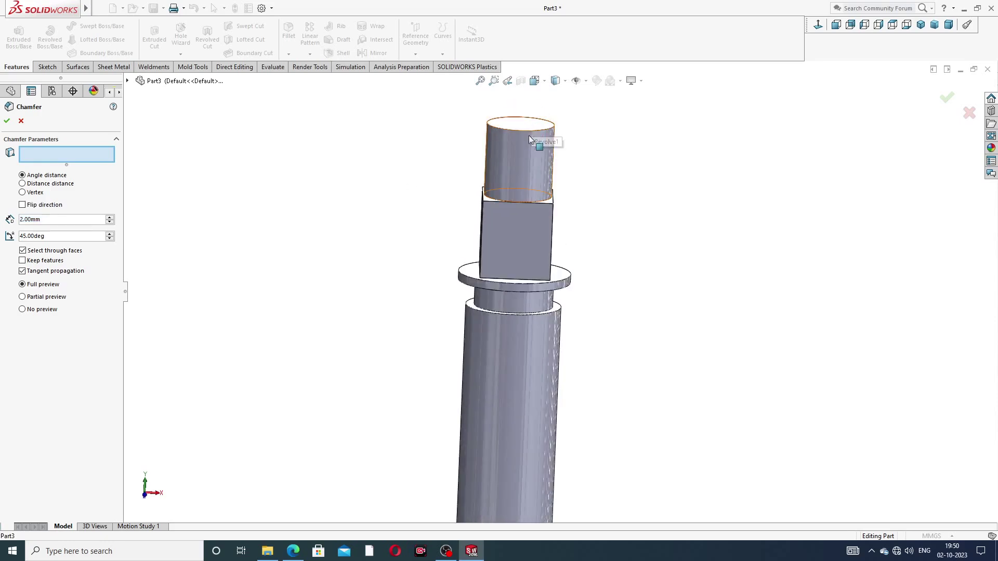
pyautogui.click(530, 137)
pyautogui.scroll(5, 590, 194)
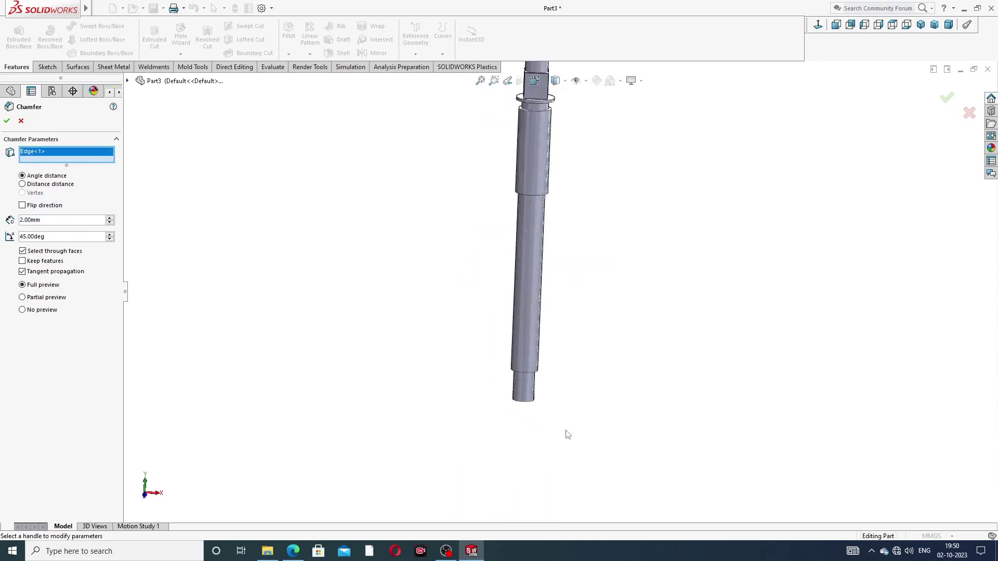
pyautogui.scroll(-5, 513, 379)
pyautogui.click(493, 338)
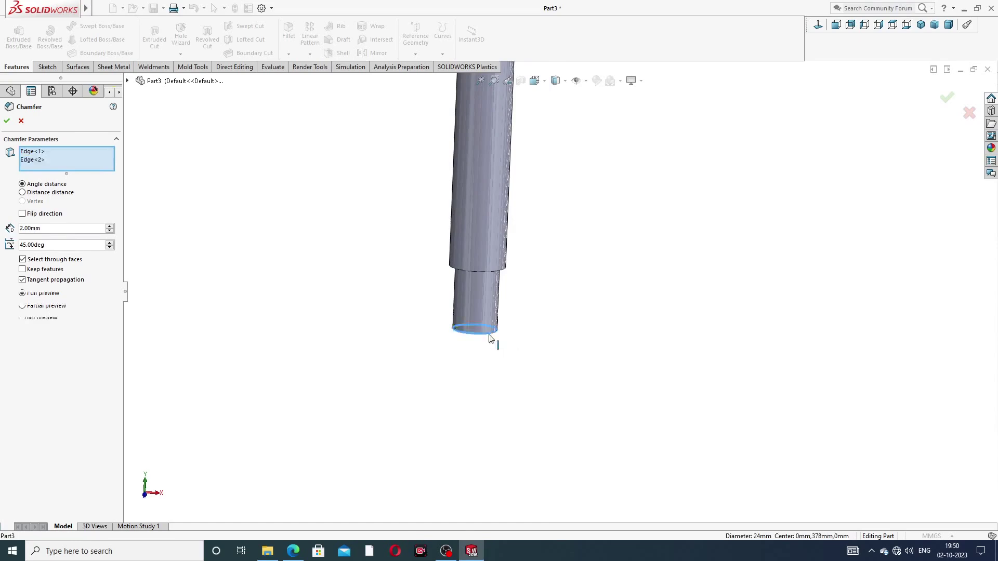
pyautogui.click(8, 122)
# Enable shaded cosmetic threads in the document's detailing properties
pyautogui.scroll(3, 585, 152)
pyautogui.scroll(1, 552, 149)
pyautogui.scroll(-5, 552, 150)
pyautogui.moveTo(631, 200); pyautogui.dragTo(450, 195, button='middle')
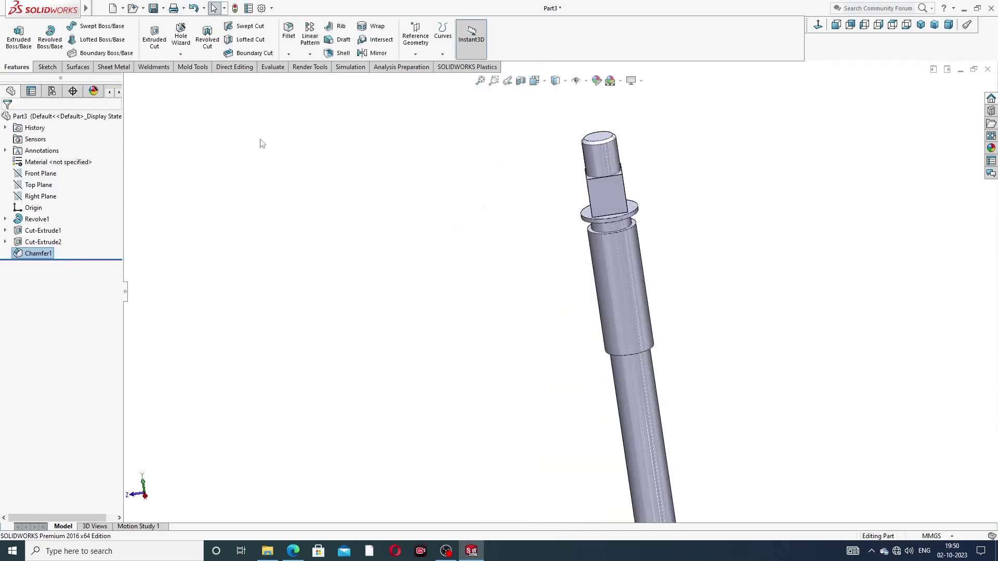
pyautogui.click(262, 9)
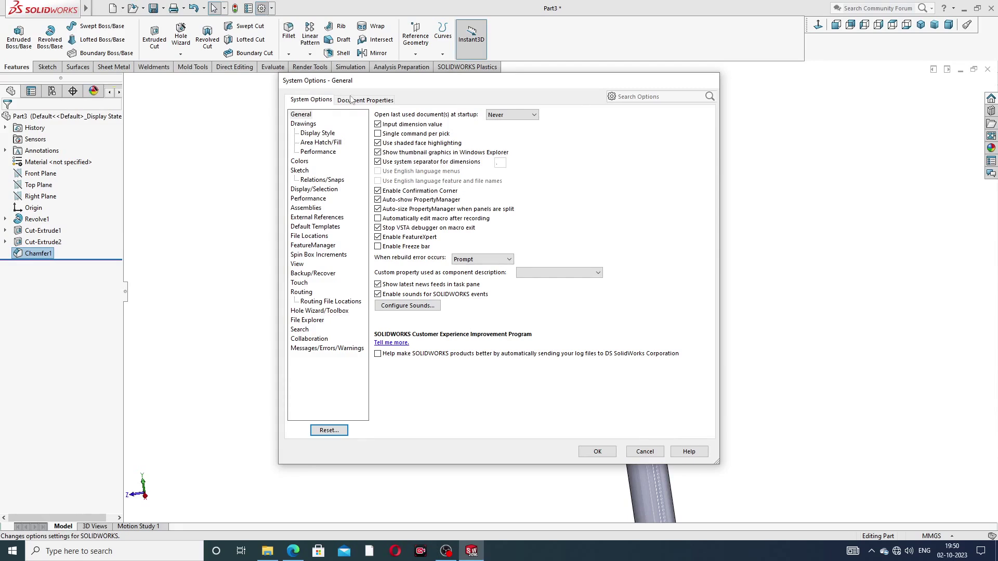
pyautogui.click(366, 100)
pyautogui.click(303, 171)
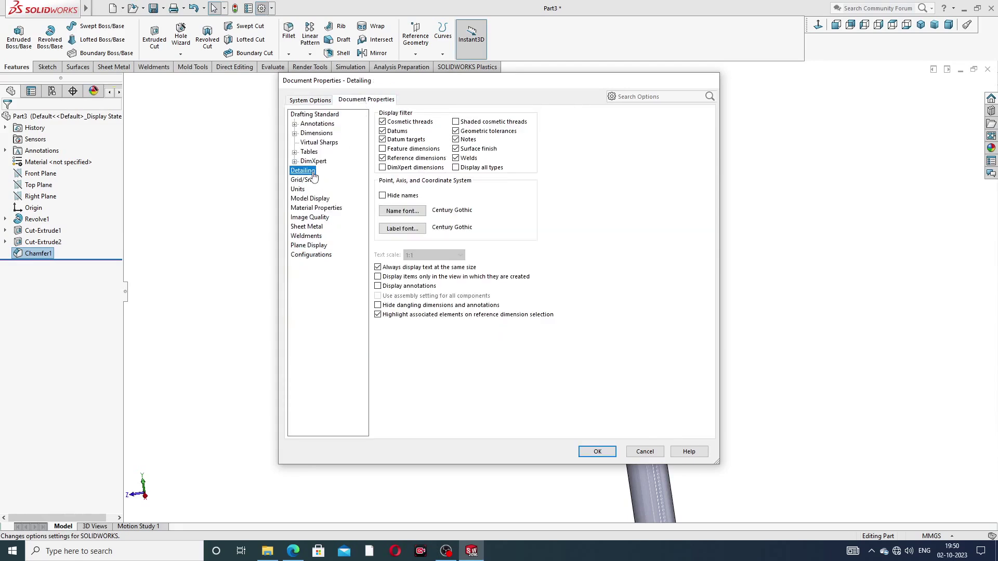
pyautogui.click(456, 122)
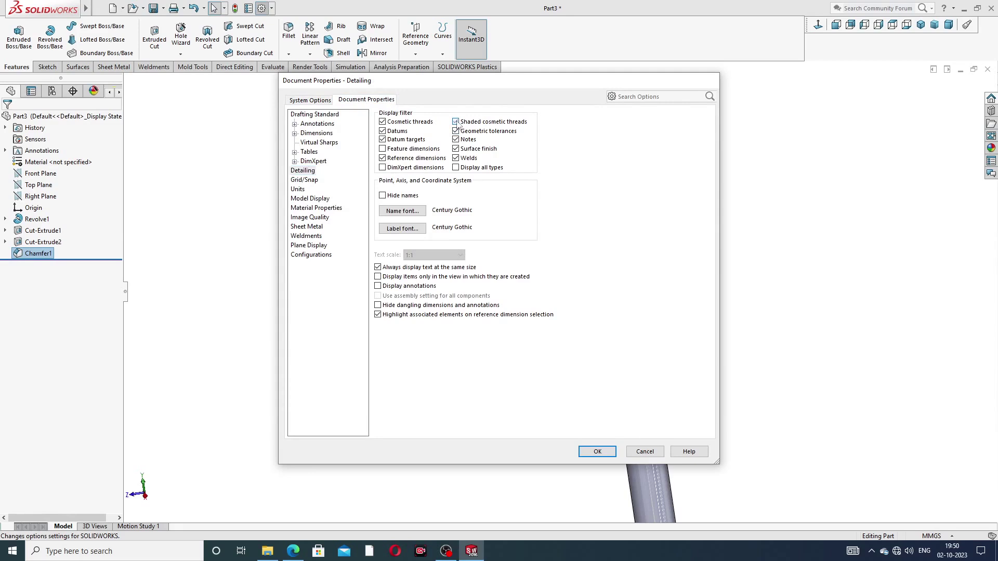
pyautogui.click(597, 452)
# Start a cosmetic thread on the chamfer's outer edge above the square section, starting from the spindle's end face
pyautogui.scroll(-3, 600, 144)
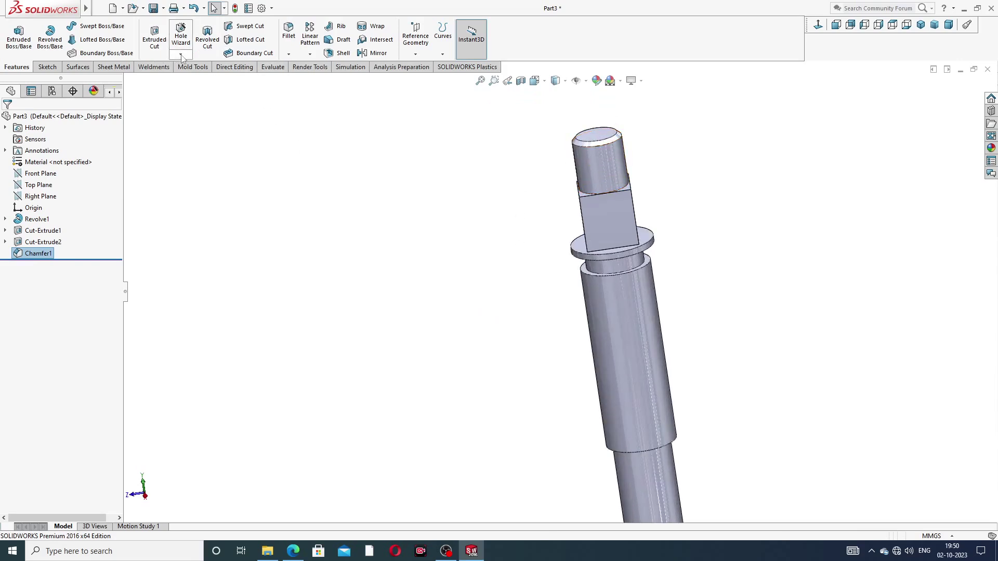
pyautogui.click(141, 8)
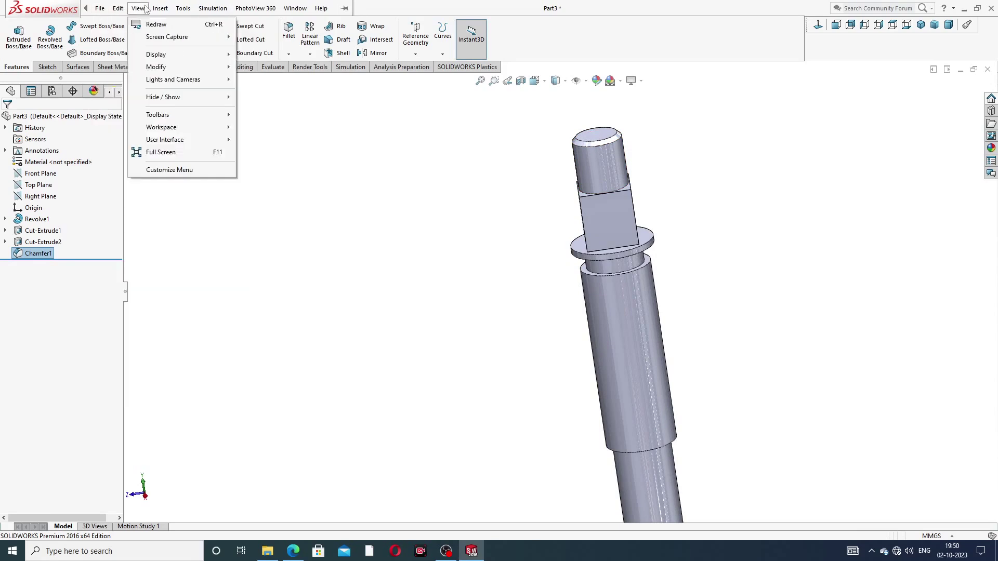
pyautogui.moveTo(160, 8)
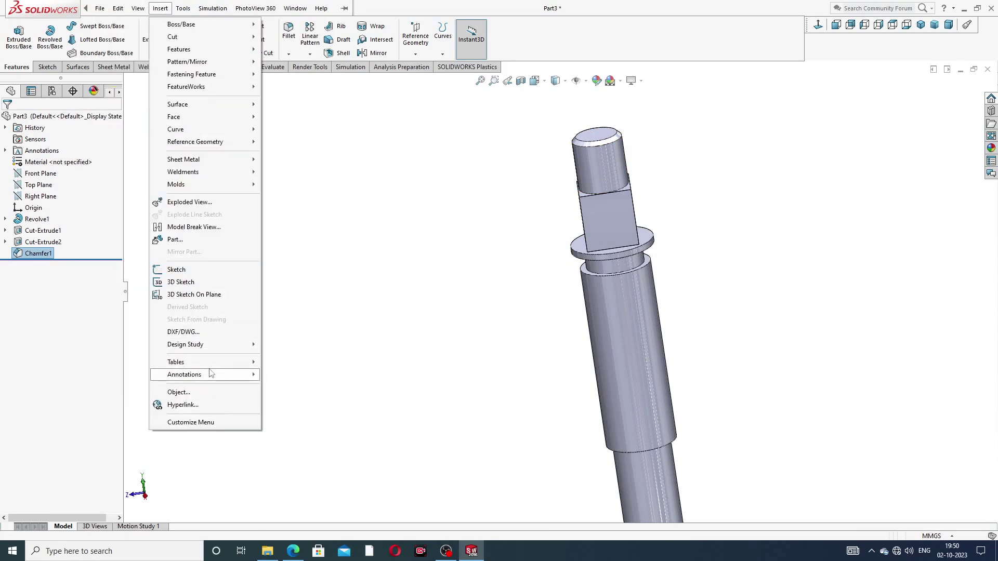
pyautogui.moveTo(210, 374)
pyautogui.click(306, 475)
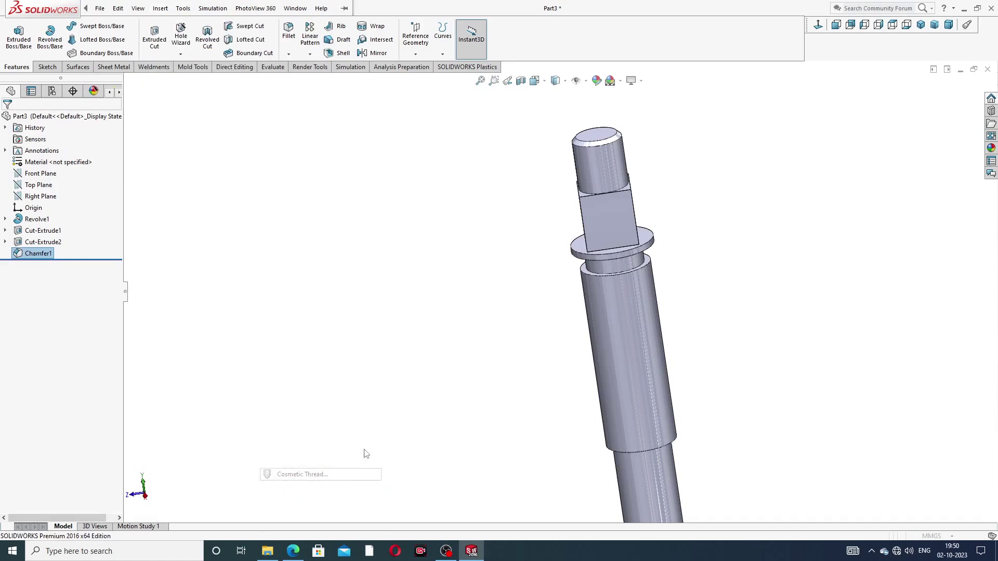
pyautogui.scroll(-3, 628, 127)
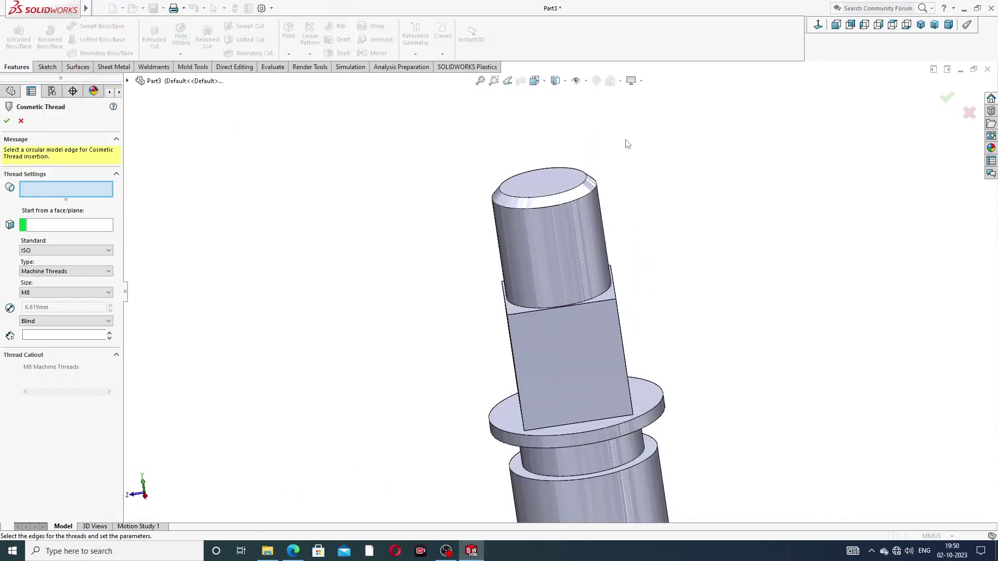
pyautogui.click(567, 207)
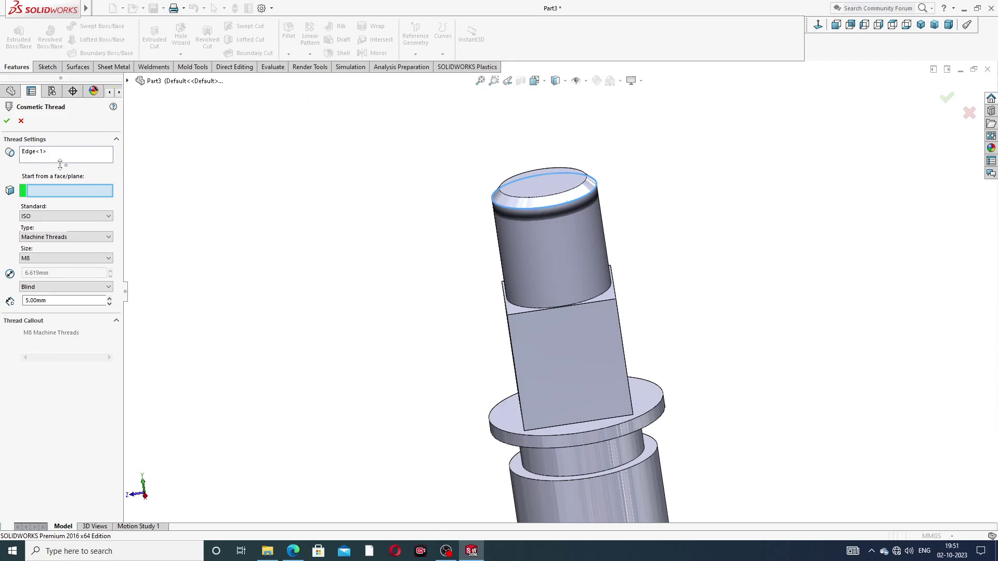
pyautogui.click(555, 187)
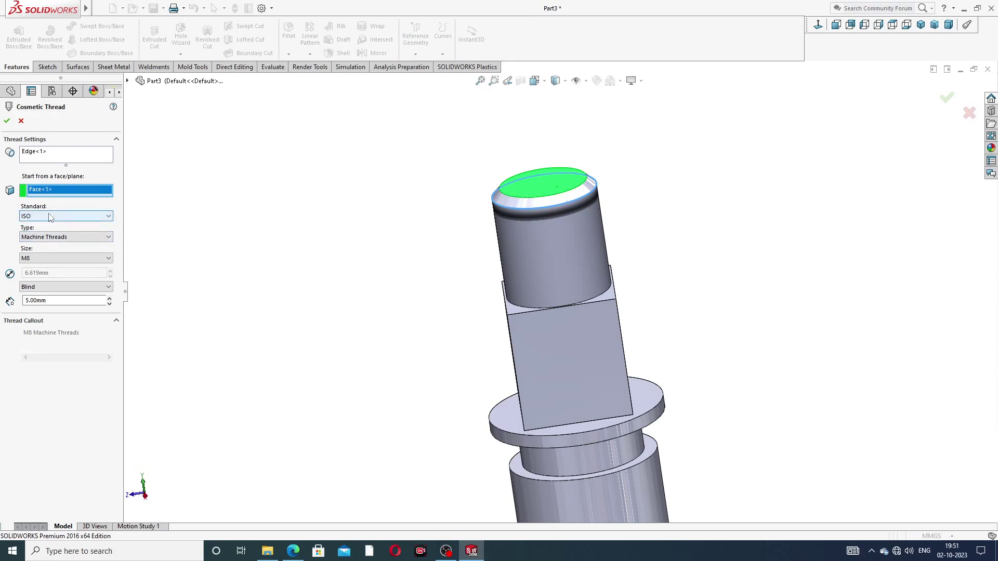
# Set the cosmetic thread's size to M24 with a blind depth of 25 mm and finish it
pyautogui.click(45, 259)
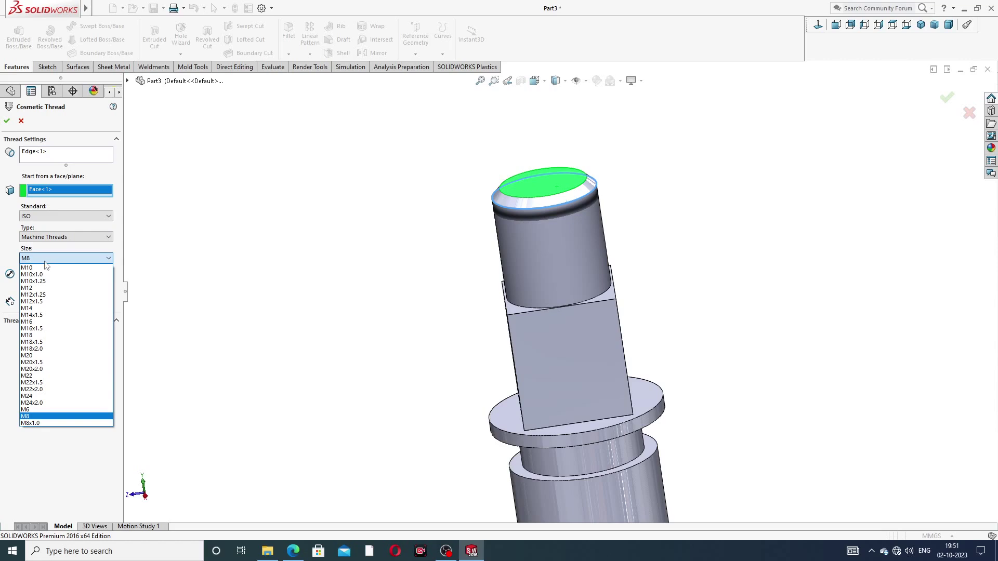
pyautogui.click(44, 396)
pyautogui.click(52, 301)
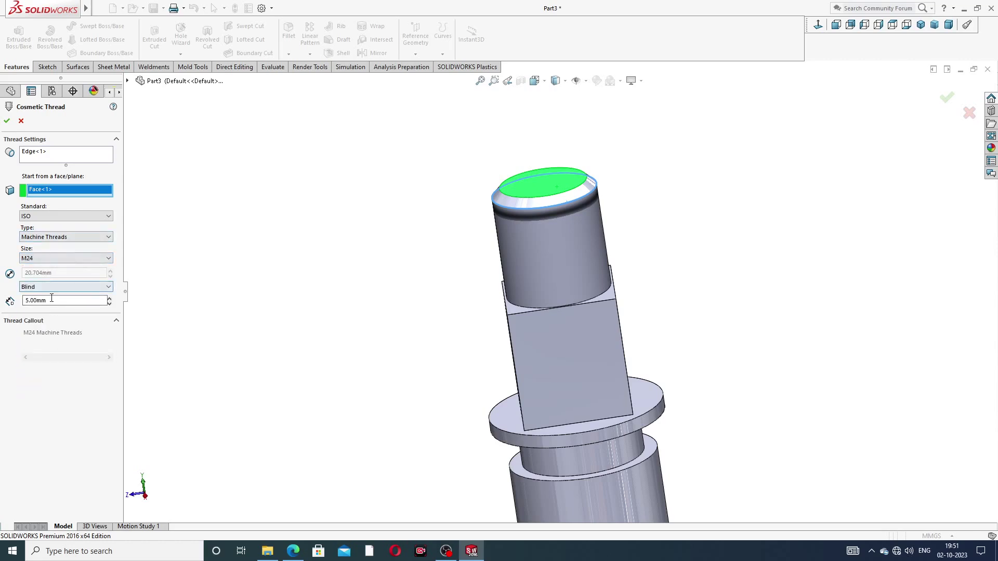
pyautogui.moveTo(52, 302); pyautogui.dragTo(9, 307)
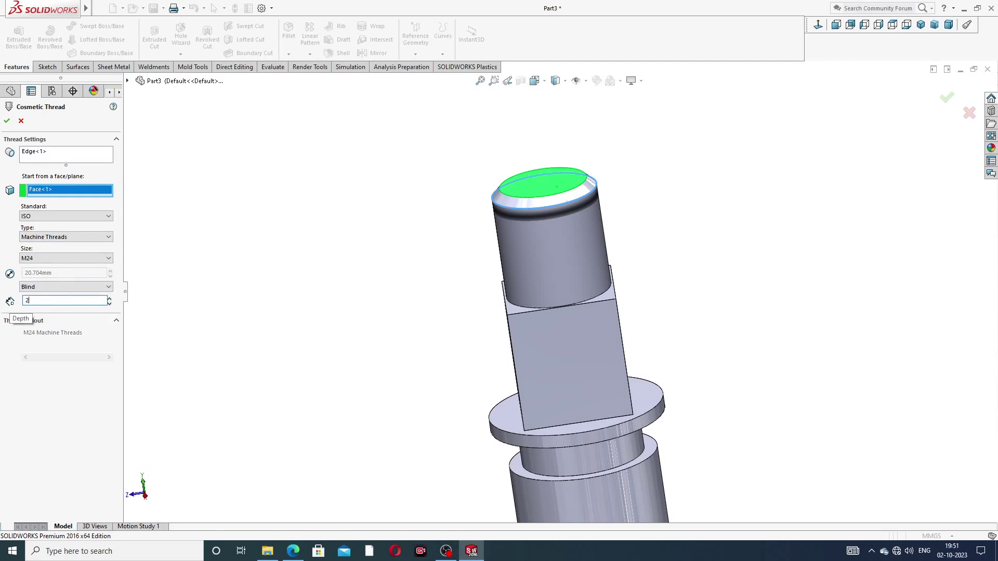
pyautogui.write('25')
pyautogui.press('Return')
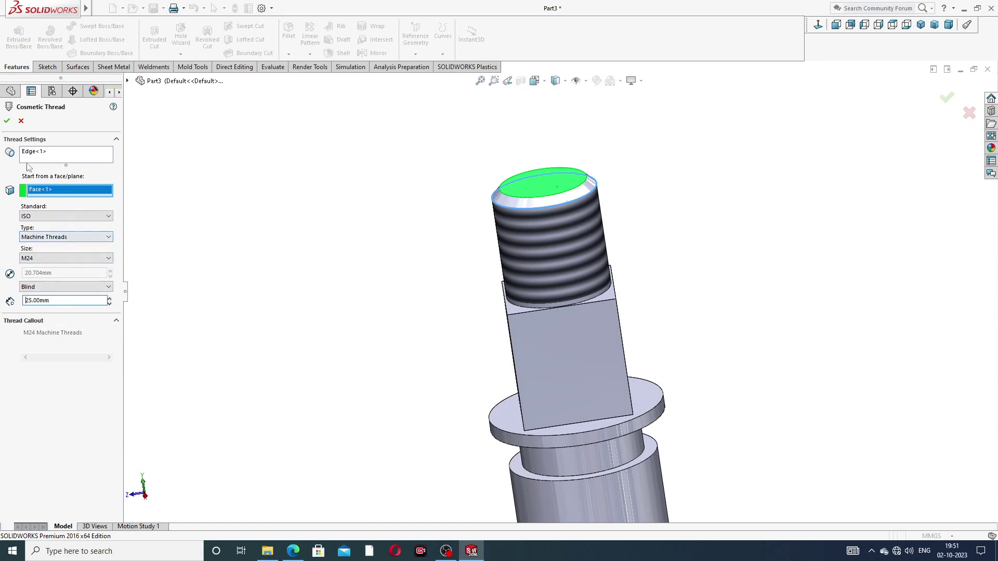
pyautogui.click(7, 121)
# Sketch on the collar's underside face and convert the 34 mm circular shoulder edge below the neck into it
pyautogui.scroll(2, 678, 180)
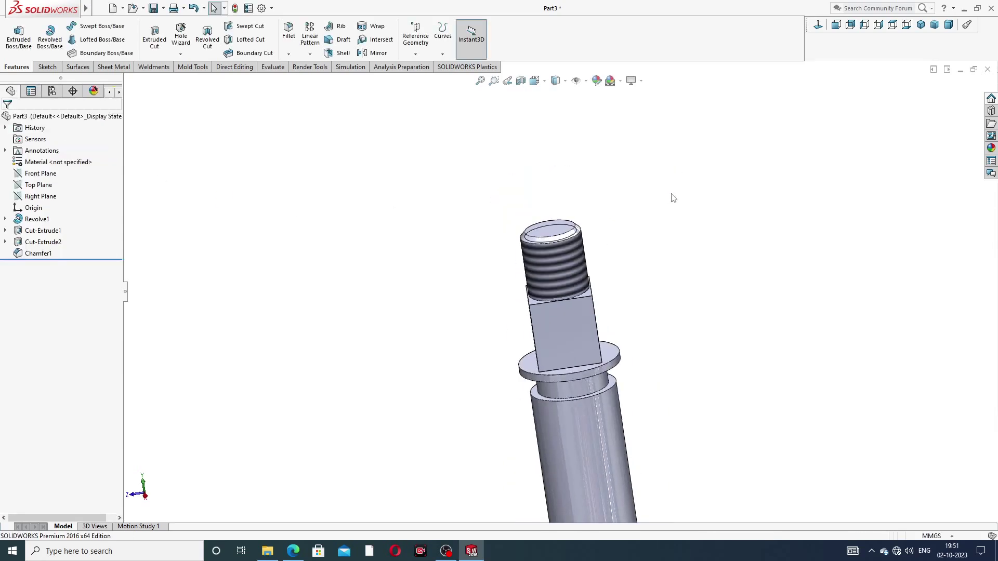
pyautogui.scroll(2, 536, 206)
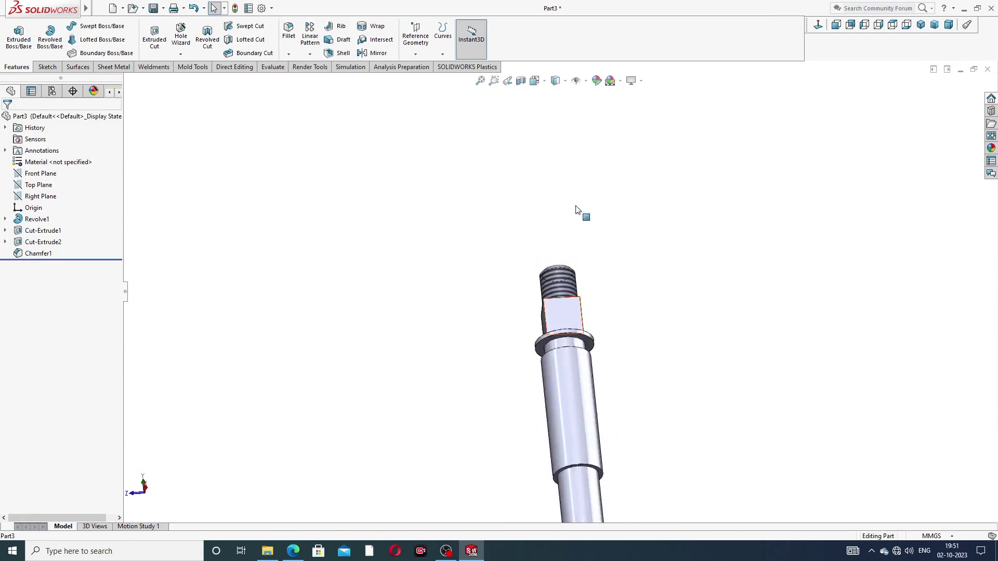
pyautogui.scroll(-3, 592, 364)
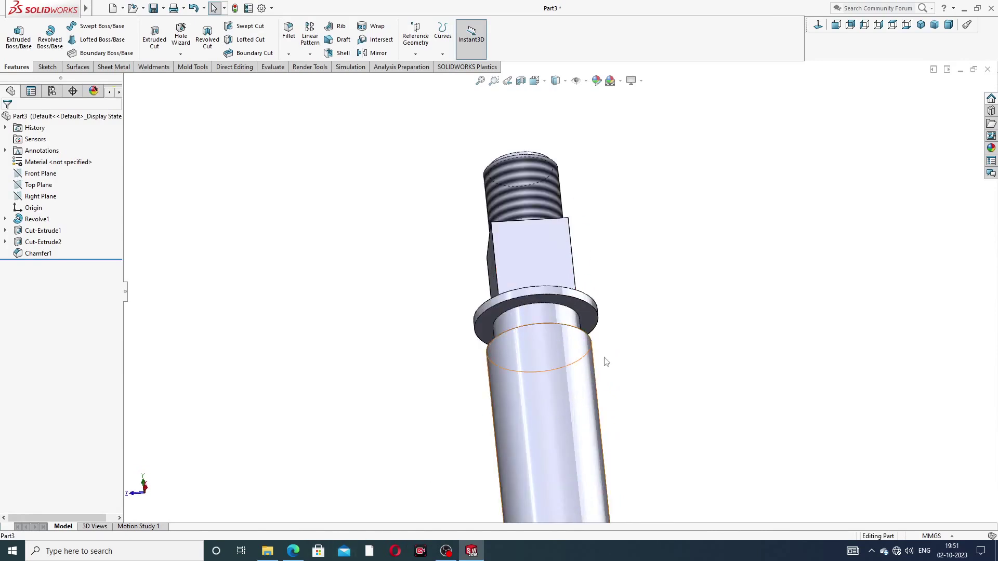
pyautogui.click(587, 314)
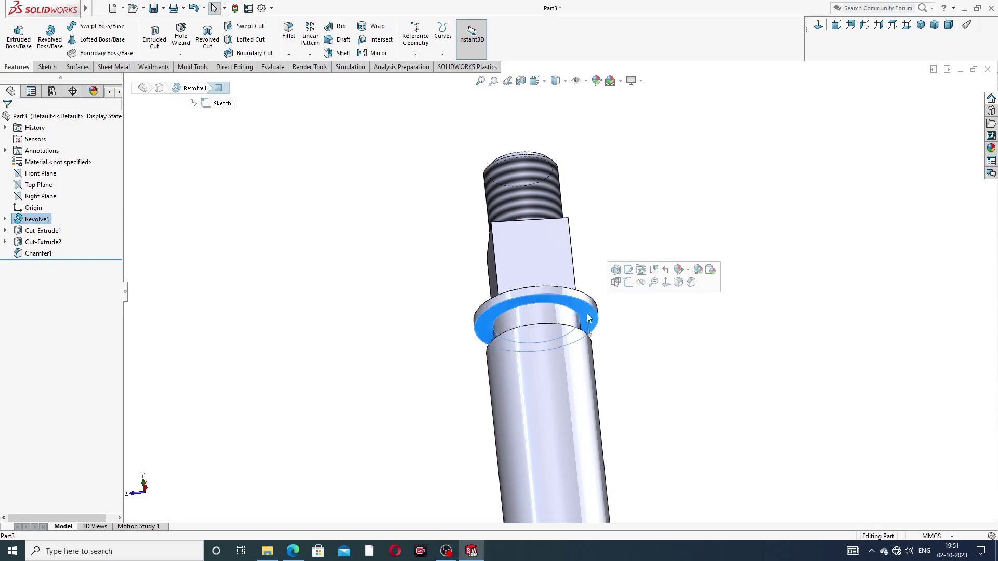
pyautogui.click(628, 283)
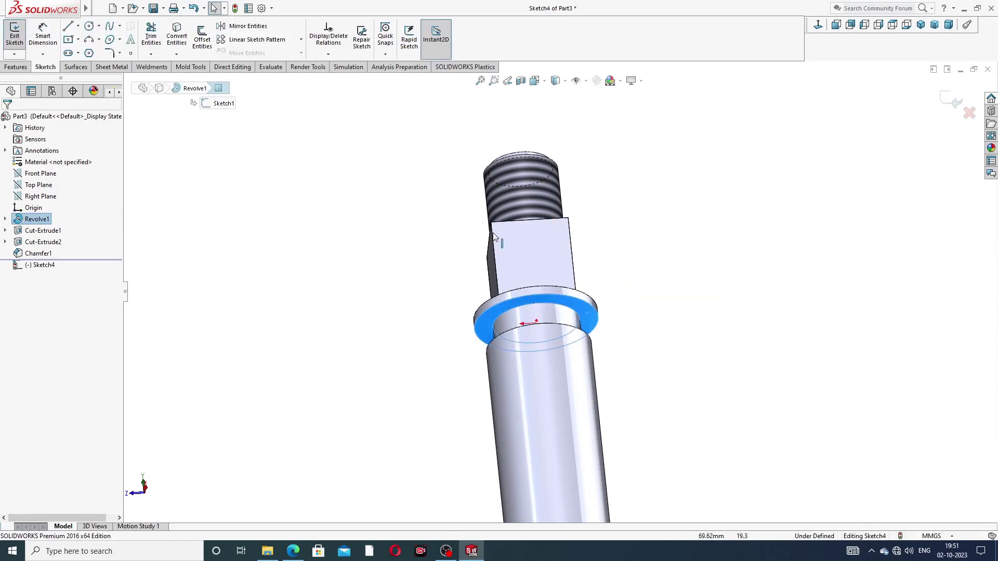
pyautogui.moveTo(508, 274); pyautogui.dragTo(528, 370, button='middle')
pyautogui.scroll(-3, 544, 359)
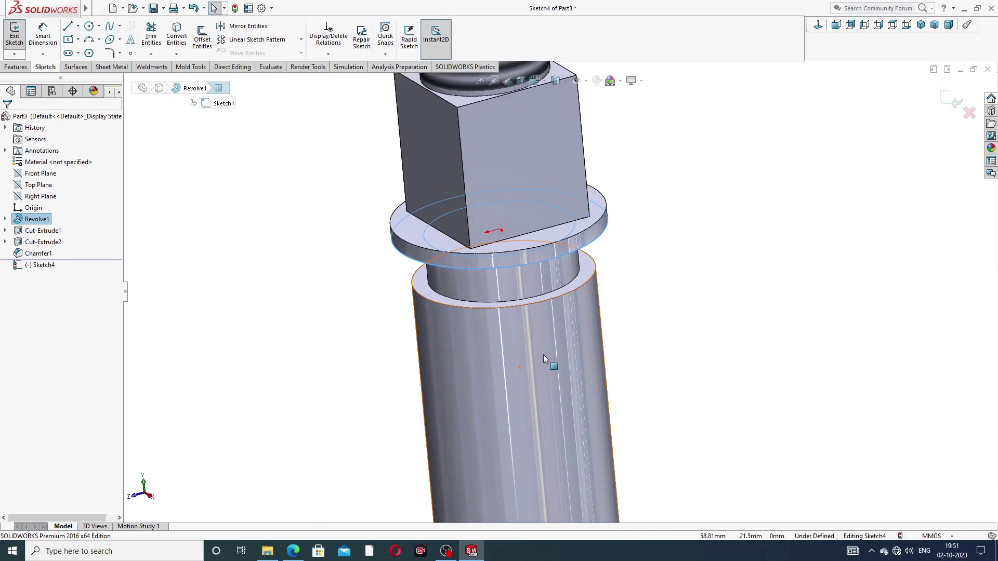
pyautogui.click(552, 300)
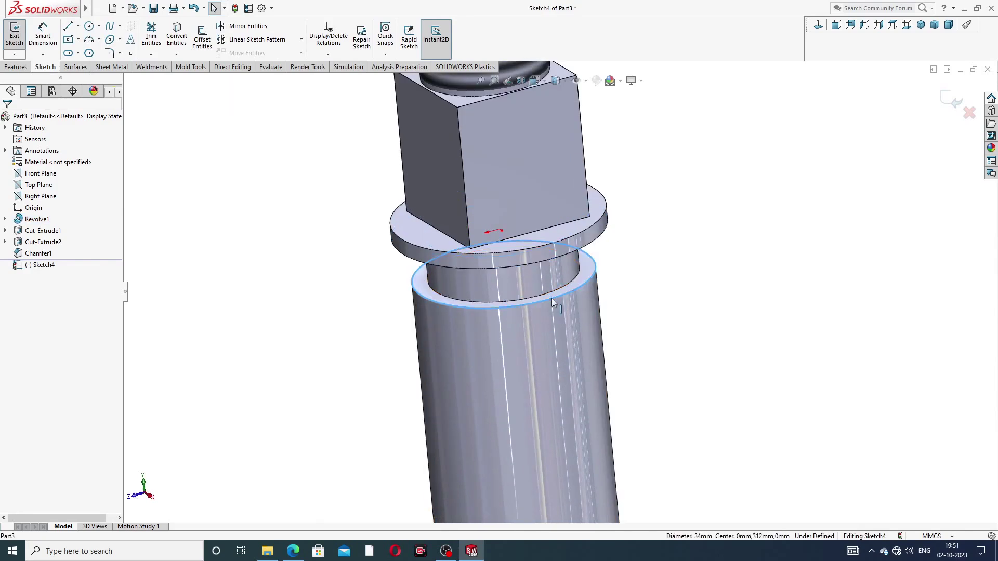
pyautogui.click(181, 36)
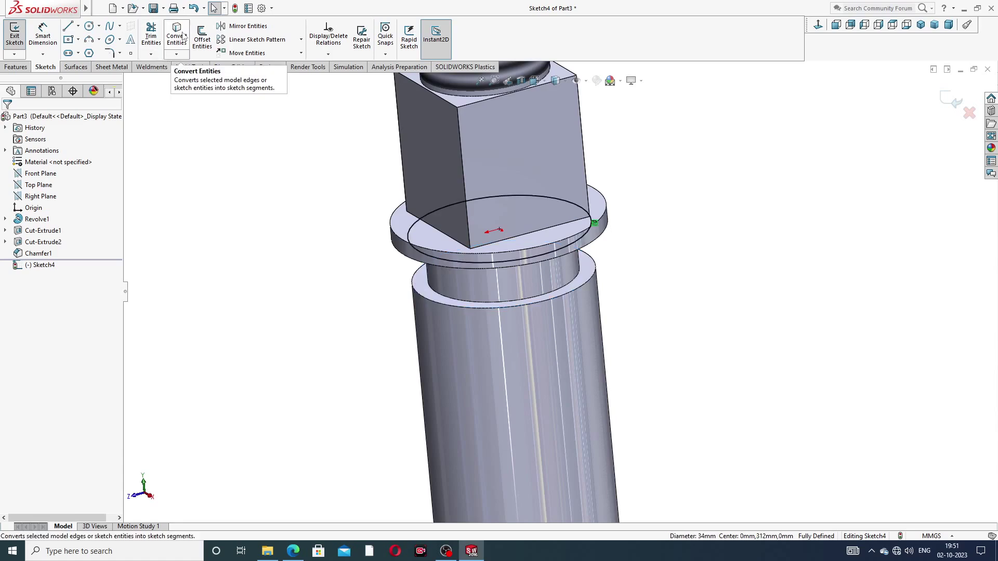
# Create a constant-pitch helix from the converted 34 mm circle, defined by height and pitch, 120 mm high with a 6 mm pitch
pyautogui.moveTo(335, 207); pyautogui.dragTo(357, 116, button='middle')
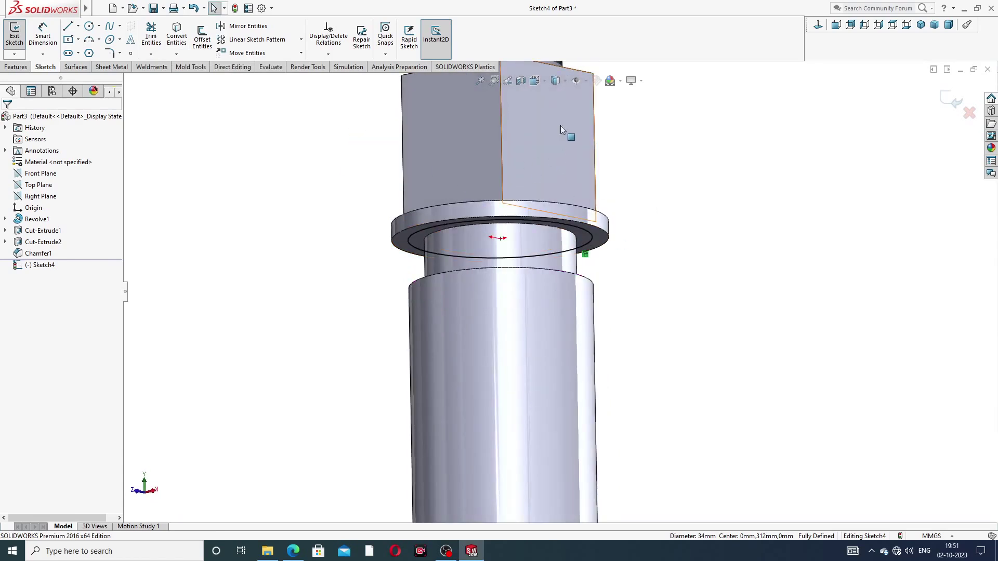
pyautogui.click(385, 55)
pyautogui.click(318, 113)
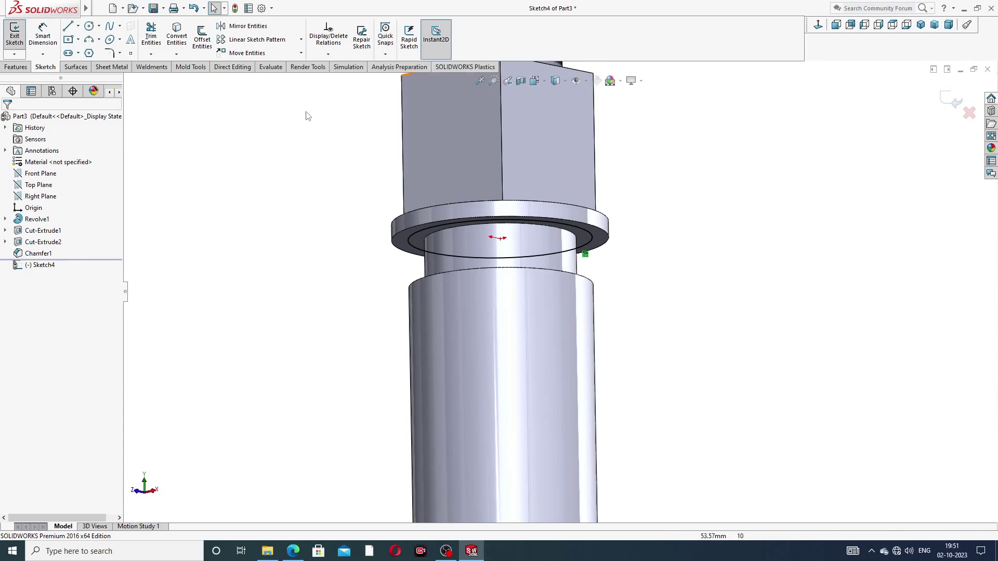
pyautogui.click(19, 67)
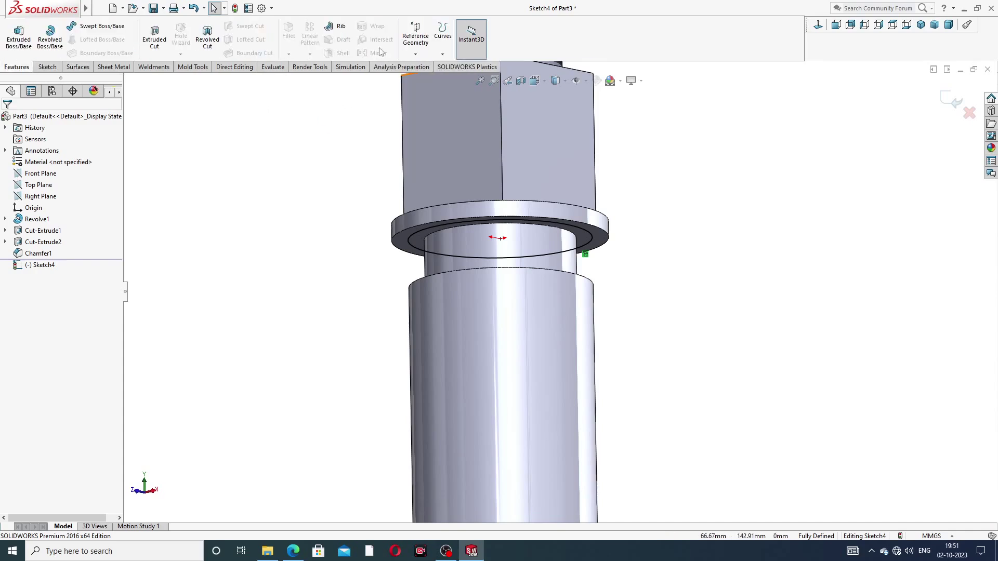
pyautogui.click(442, 37)
pyautogui.click(472, 97)
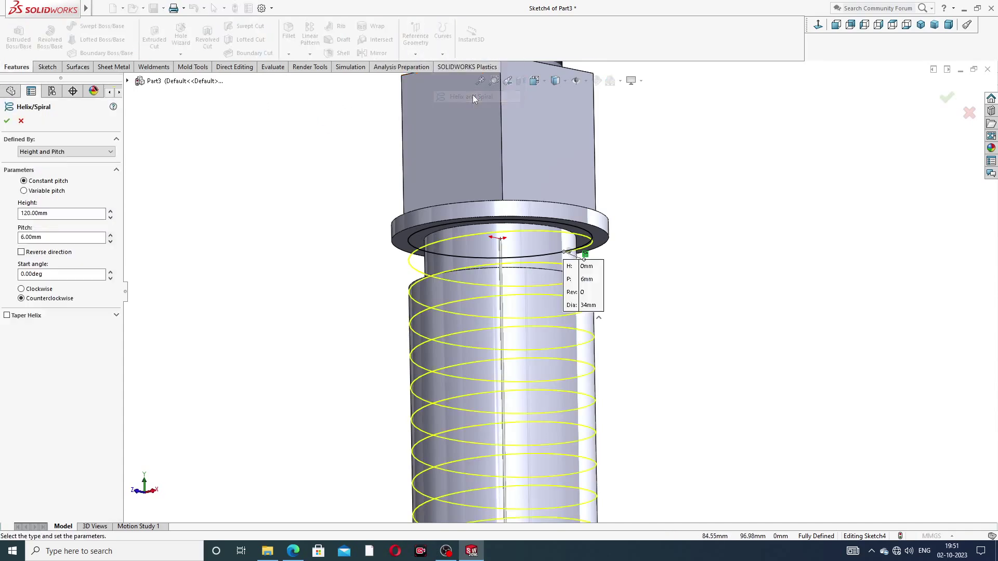
pyautogui.scroll(2, 567, 231)
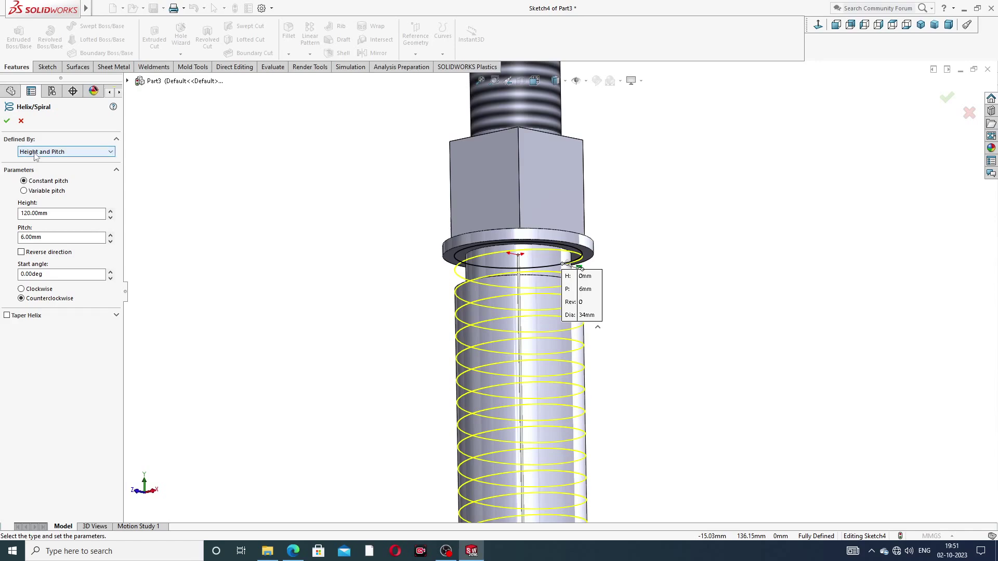
pyautogui.click(68, 151)
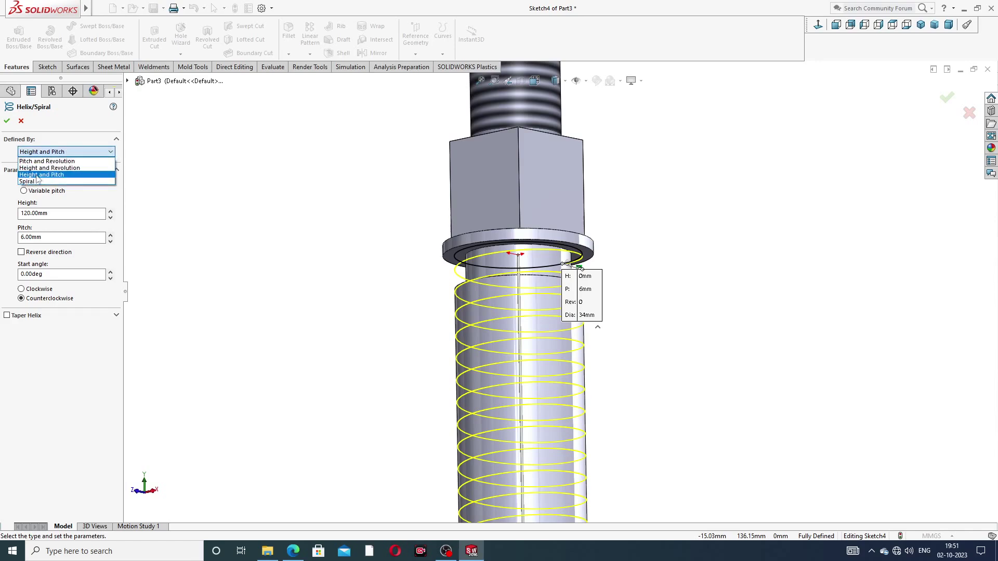
pyautogui.click(72, 153)
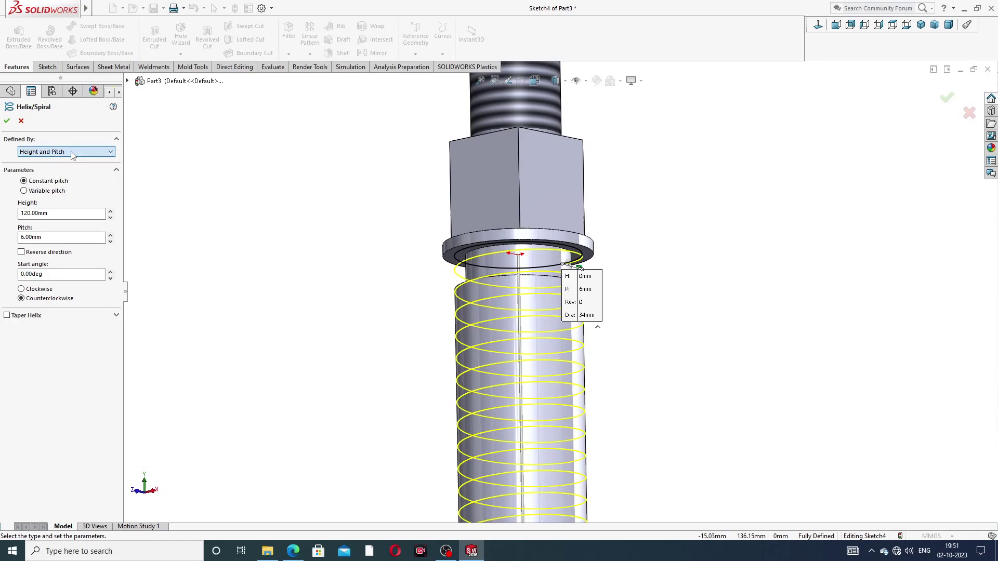
pyautogui.click(43, 217)
pyautogui.click(7, 123)
pyautogui.click(371, 182)
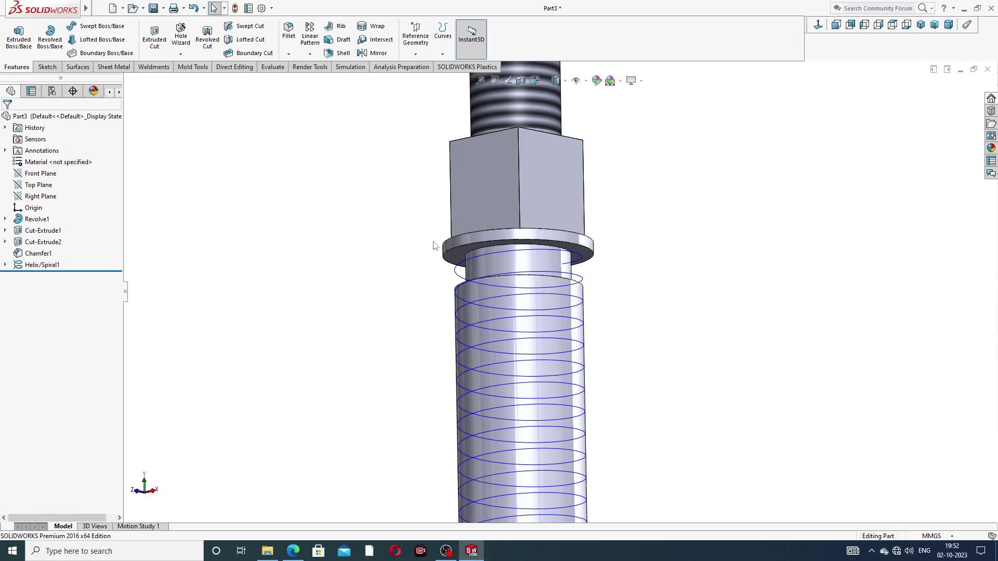
# Sketch a corner rectangle about 4.1 mm wide on the Right Plane, outside the neck just below the collar
pyautogui.click(41, 196)
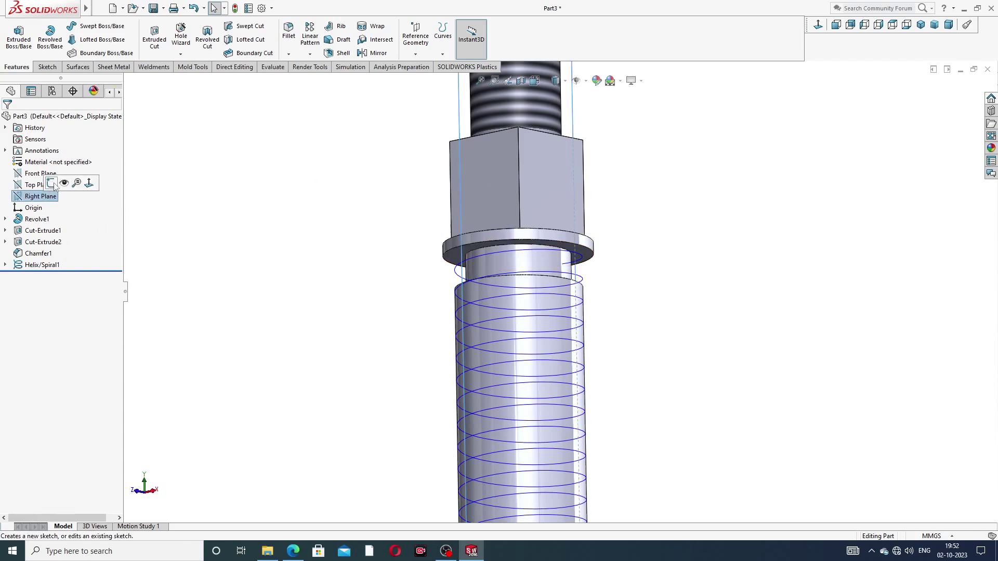
pyautogui.click(51, 183)
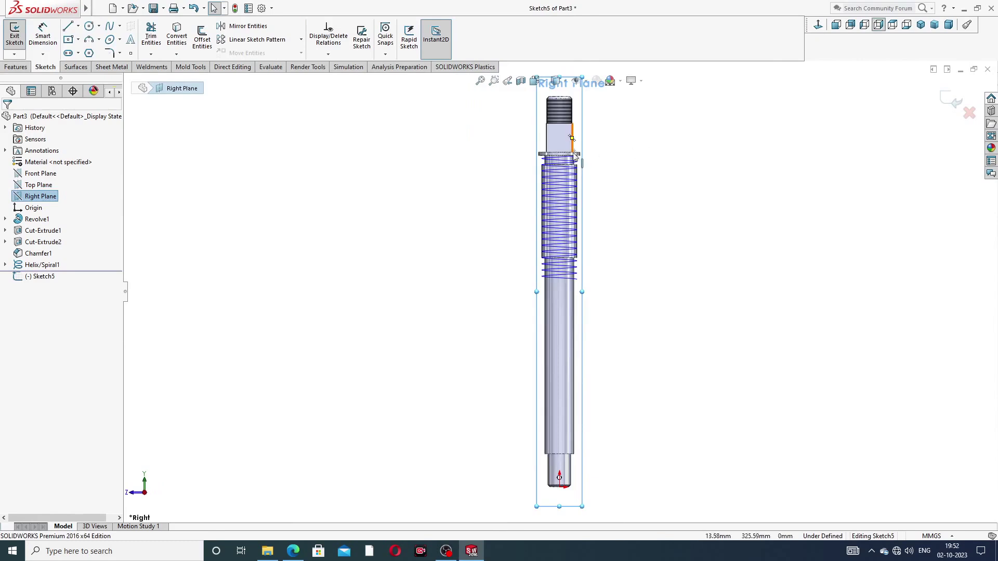
pyautogui.scroll(-5, 572, 137)
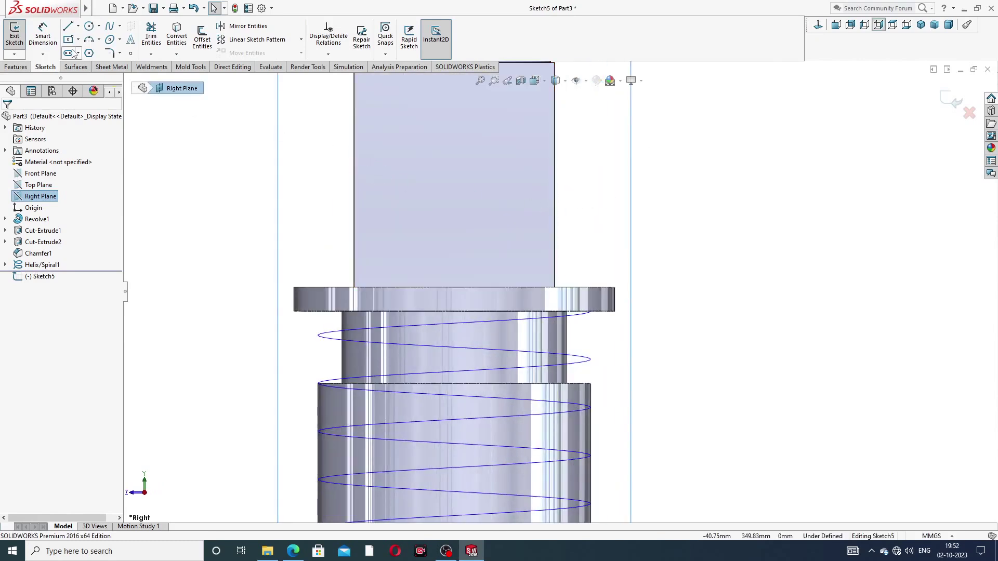
pyautogui.click(78, 39)
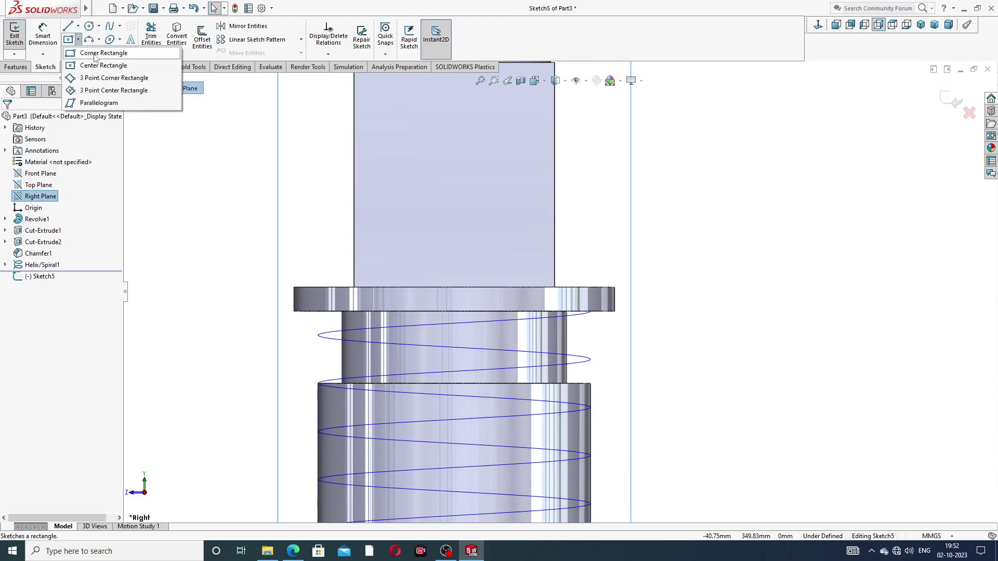
pyautogui.click(95, 53)
pyautogui.scroll(-3, 644, 358)
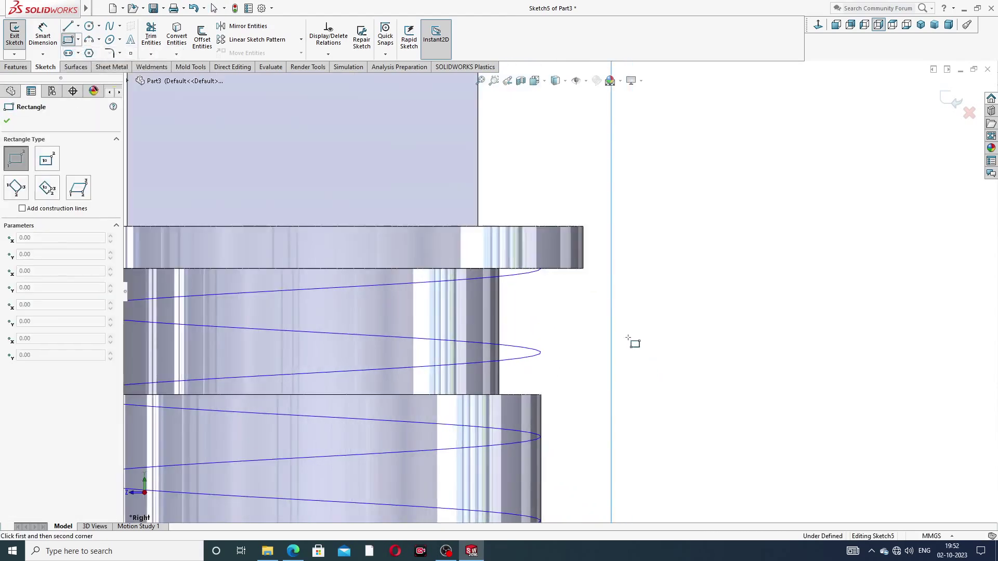
pyautogui.click(566, 298)
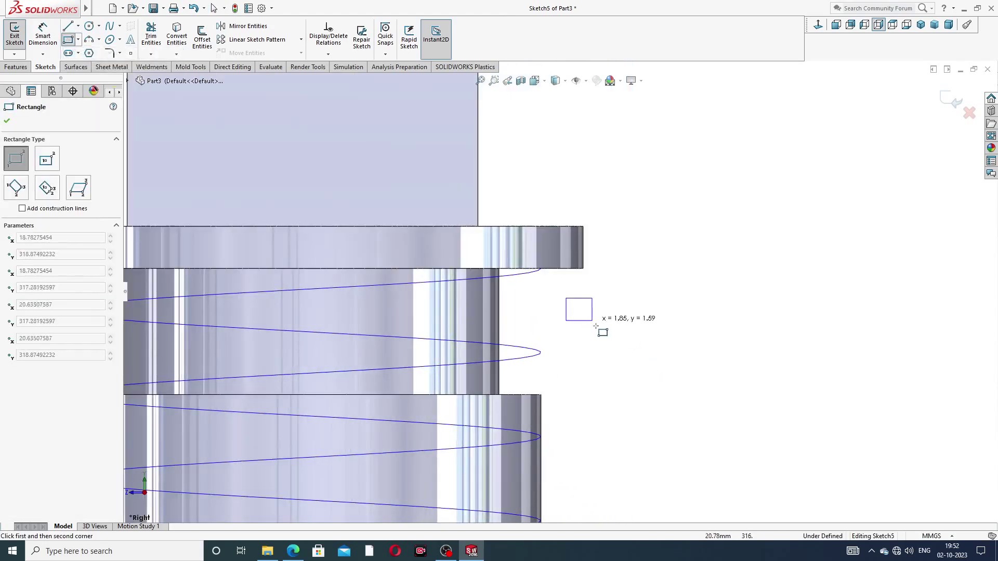
pyautogui.click(624, 335)
pyautogui.rightClick(661, 258)
pyautogui.click(696, 261)
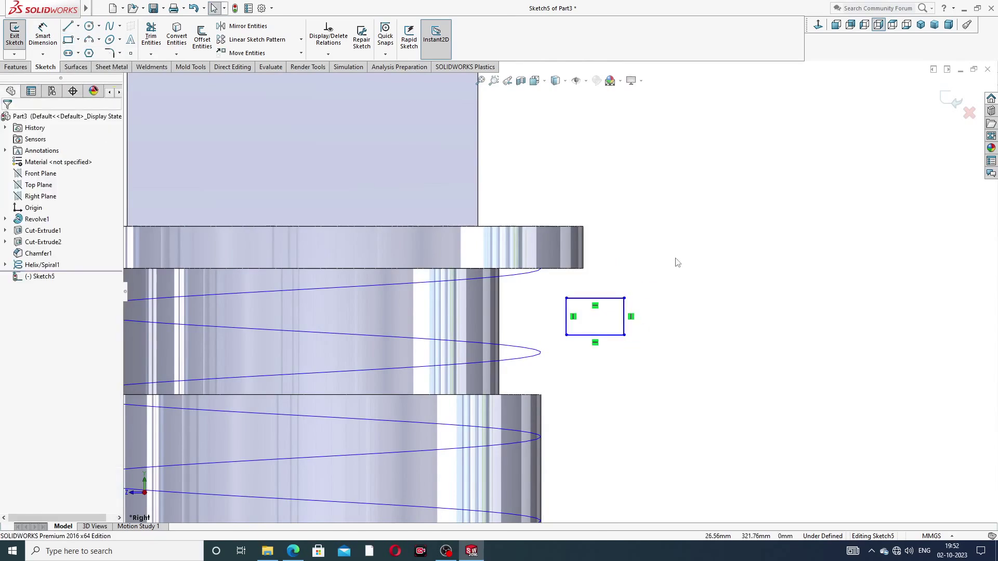
# Make the rectangle's upper horizontal side and outer vertical side equal in length
pyautogui.click(618, 299)
pyautogui.keyDown('ctrl'); pyautogui.click(624, 312); pyautogui.keyUp('ctrl')
pyautogui.click(718, 264)
pyautogui.click(664, 232)
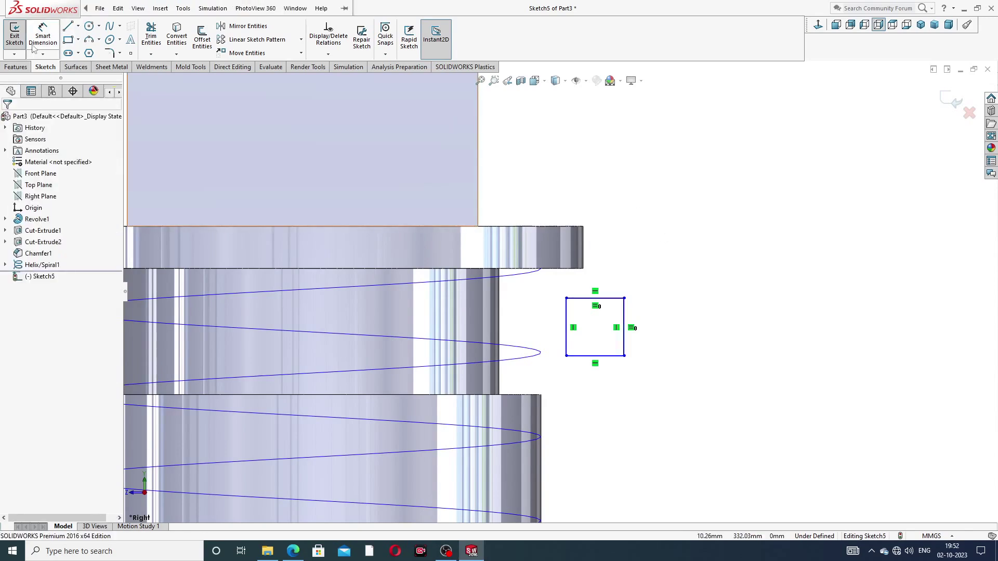
# Dimension the square profile's upper side to 3 mm
pyautogui.click(48, 38)
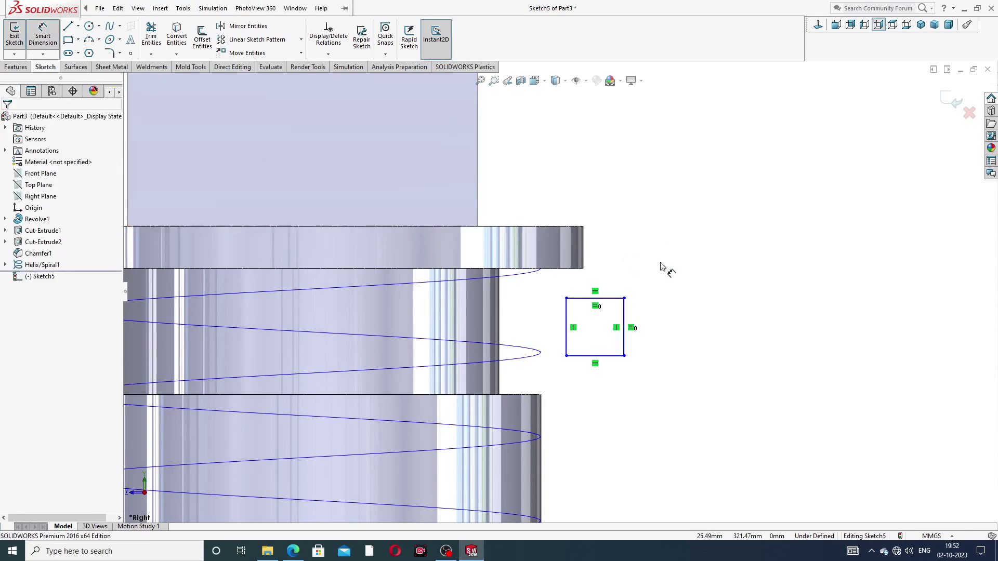
pyautogui.click(608, 298)
pyautogui.click(612, 289)
pyautogui.write('3')
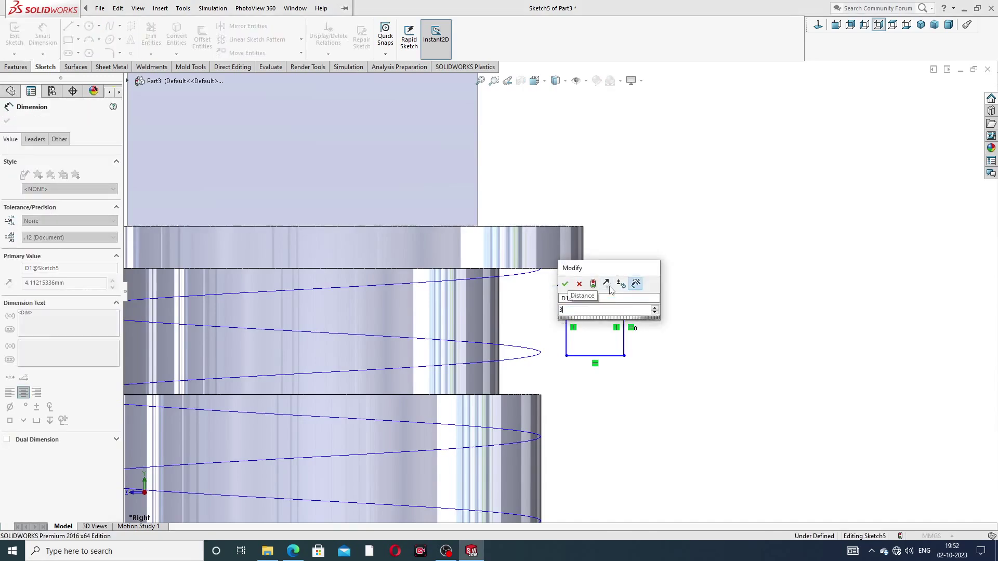
pyautogui.press('Return')
pyautogui.press('Escape')
pyautogui.rightClick(681, 218)
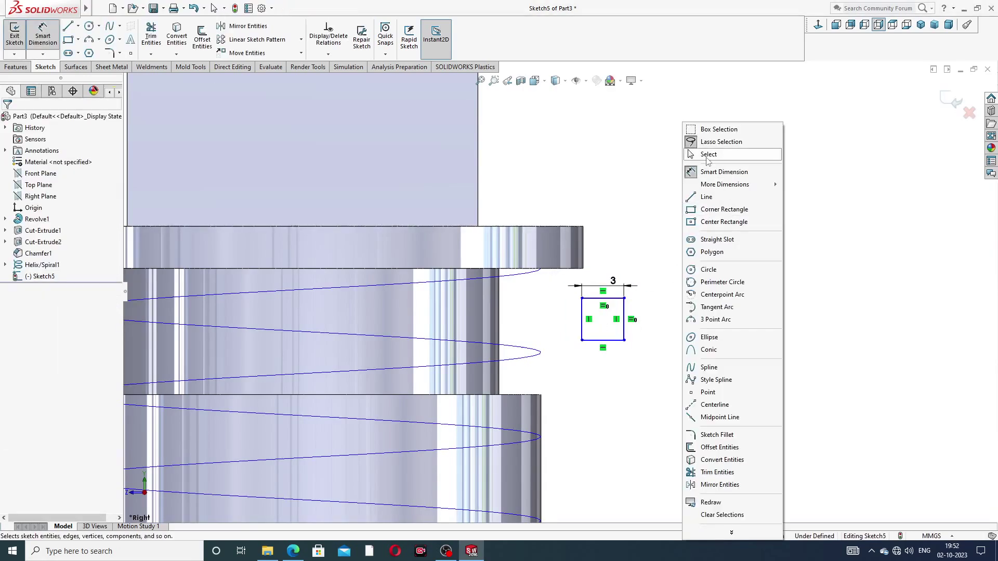
pyautogui.click(707, 154)
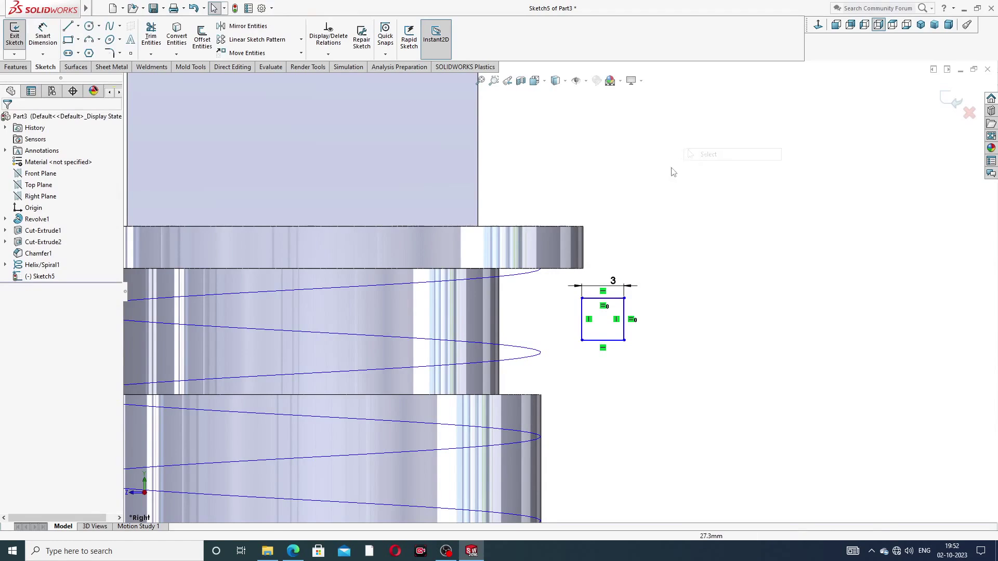
# Add a pierce relation between the square's upper outer corner and the helix, and finish the sketch
pyautogui.click(624, 299)
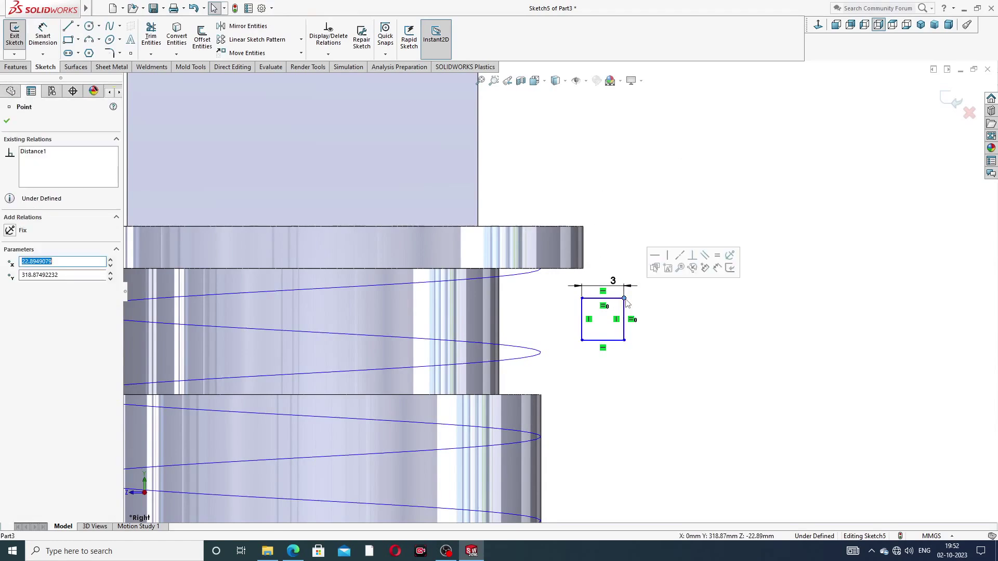
pyautogui.keyDown('ctrl'); pyautogui.click(527, 269); pyautogui.keyUp('ctrl')
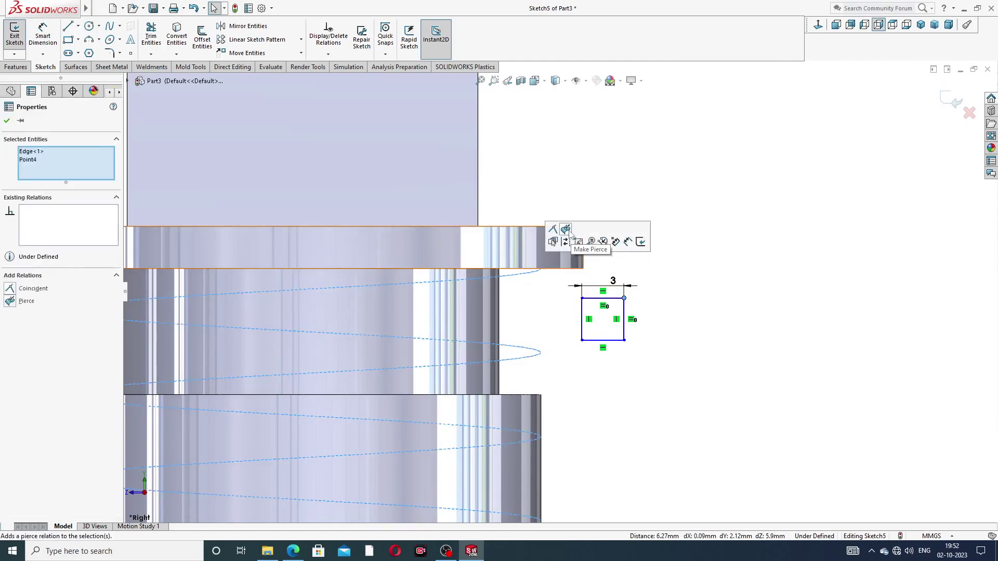
pyautogui.click(566, 230)
pyautogui.click(604, 208)
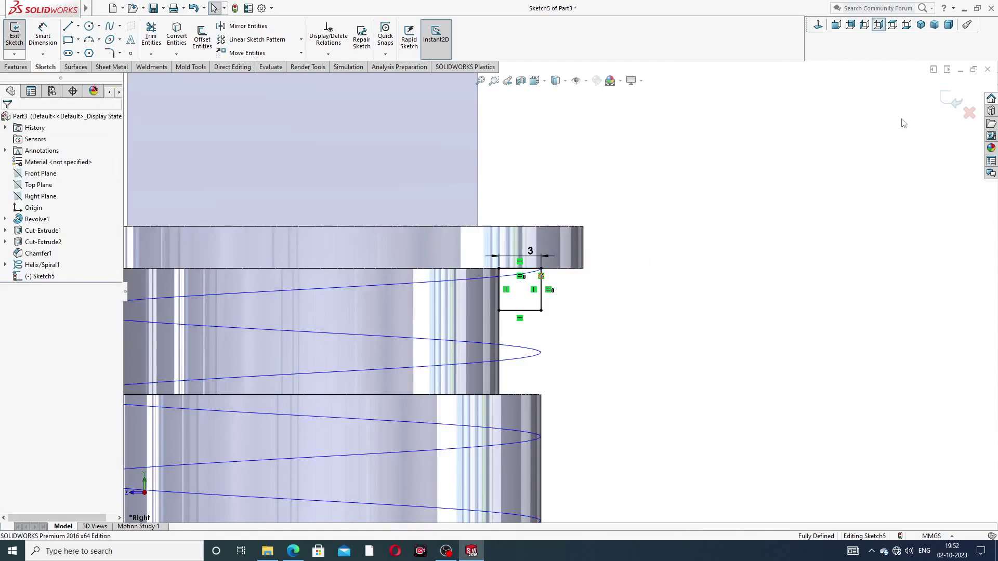
pyautogui.click(942, 98)
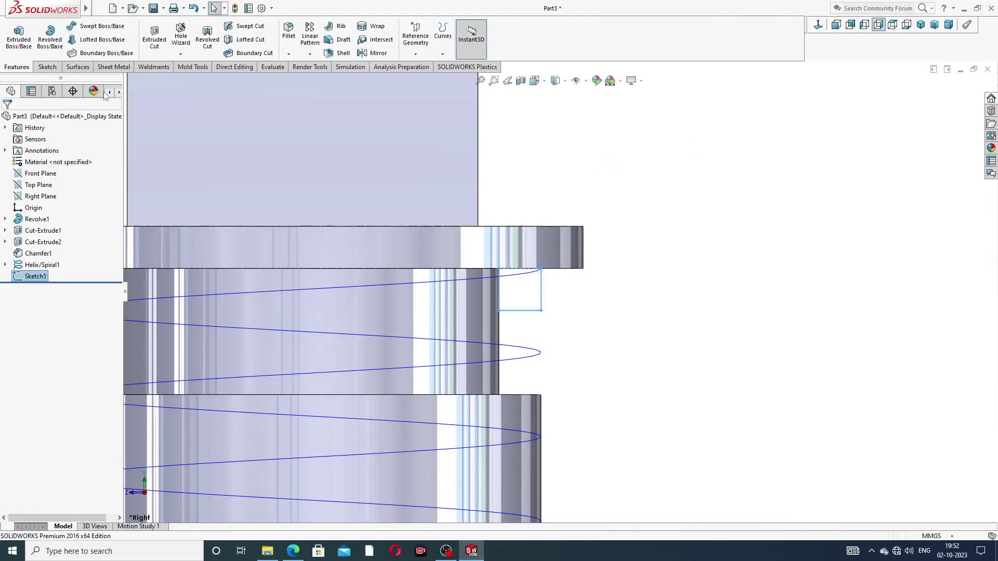
# Create a swept cut using the 3 mm square sketch as profile and the helix as path
pyautogui.click(244, 26)
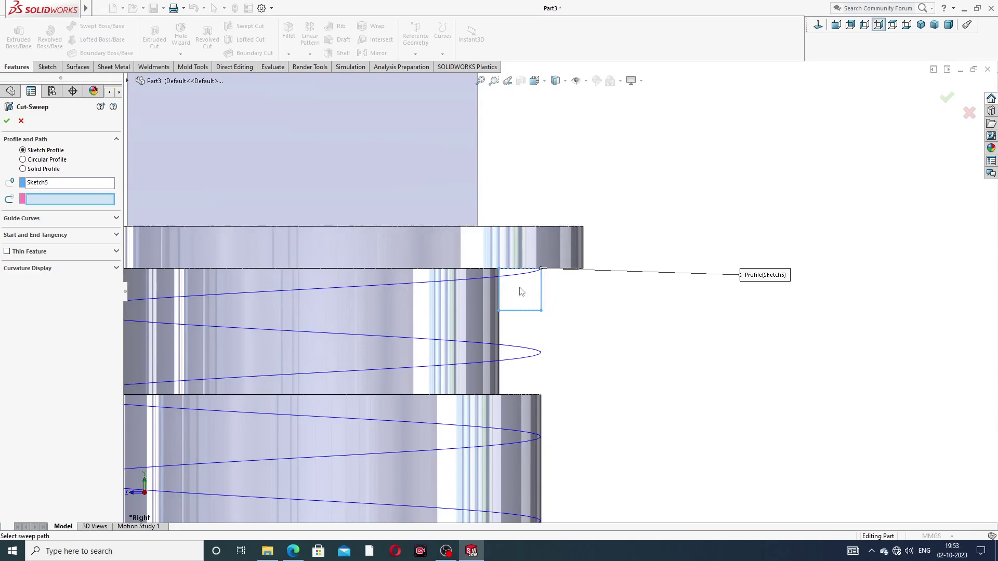
pyautogui.click(494, 282)
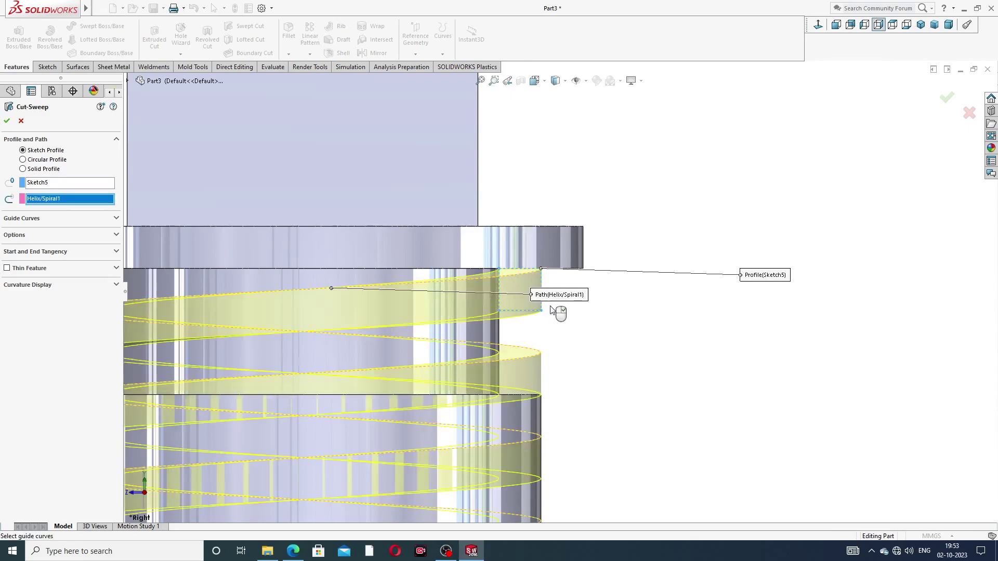
pyautogui.scroll(3, 555, 309)
pyautogui.scroll(8, 551, 307)
pyautogui.scroll(-3, 541, 448)
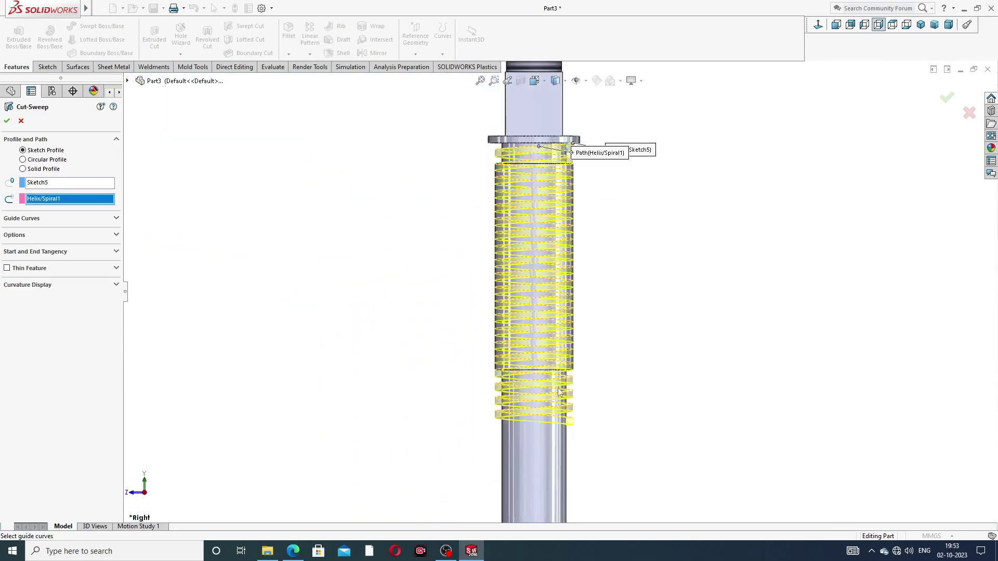
pyautogui.click(7, 120)
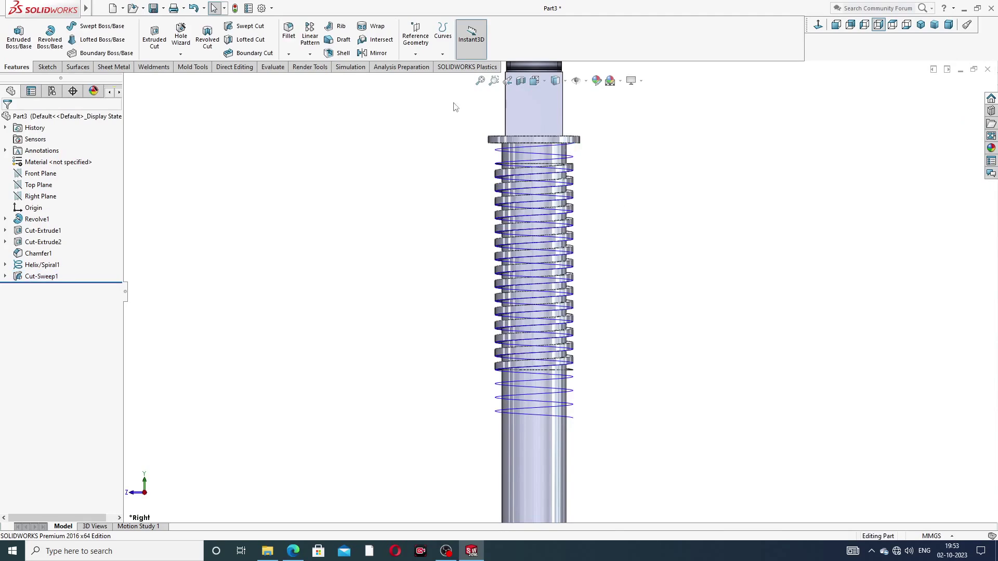
# Hide the helix curve on the threaded section
pyautogui.scroll(-3, 535, 147)
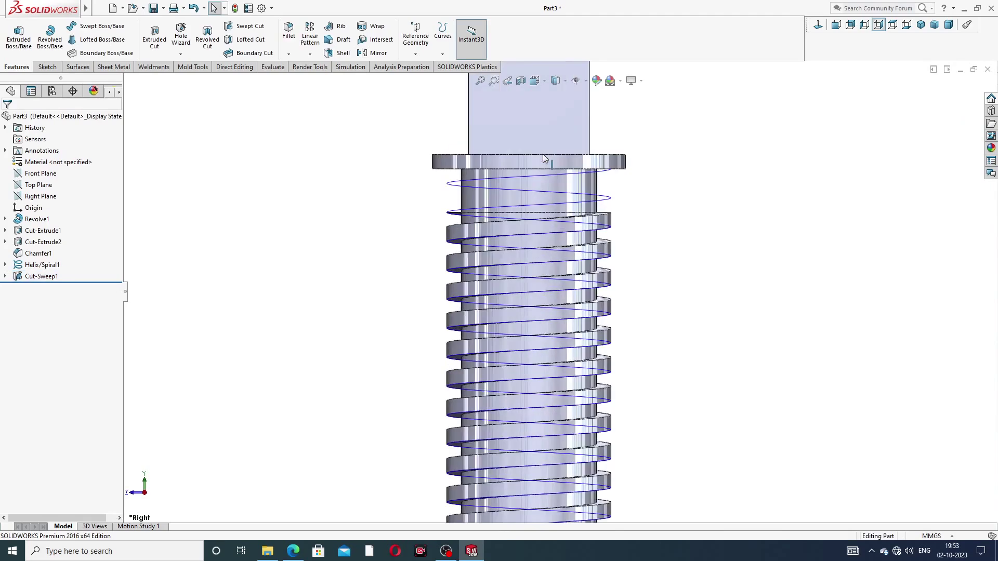
pyautogui.click(557, 195)
pyautogui.click(684, 151)
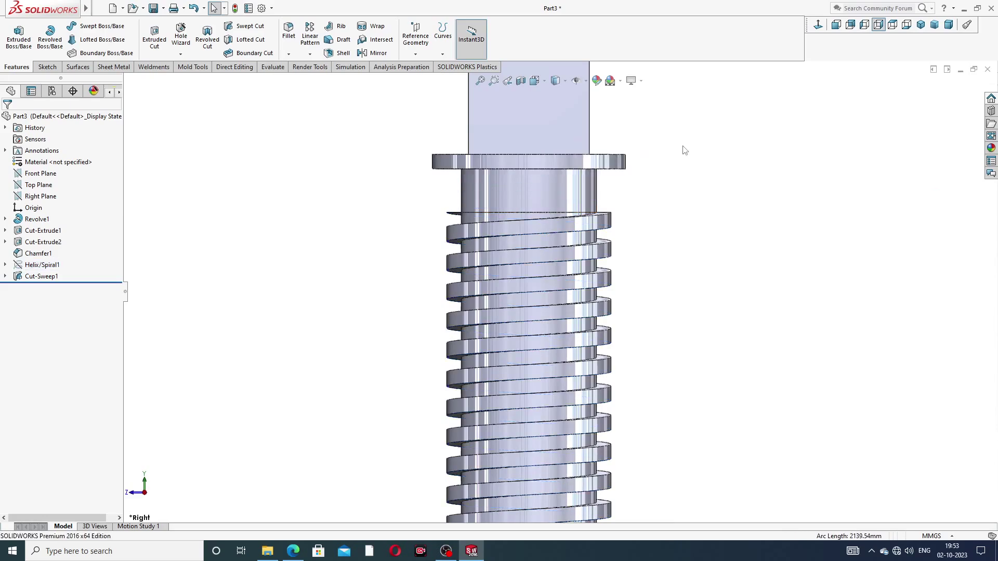
# Apply the polished copper appearance to the whole spindle
pyautogui.scroll(3, 666, 191)
pyautogui.scroll(-5, 554, 428)
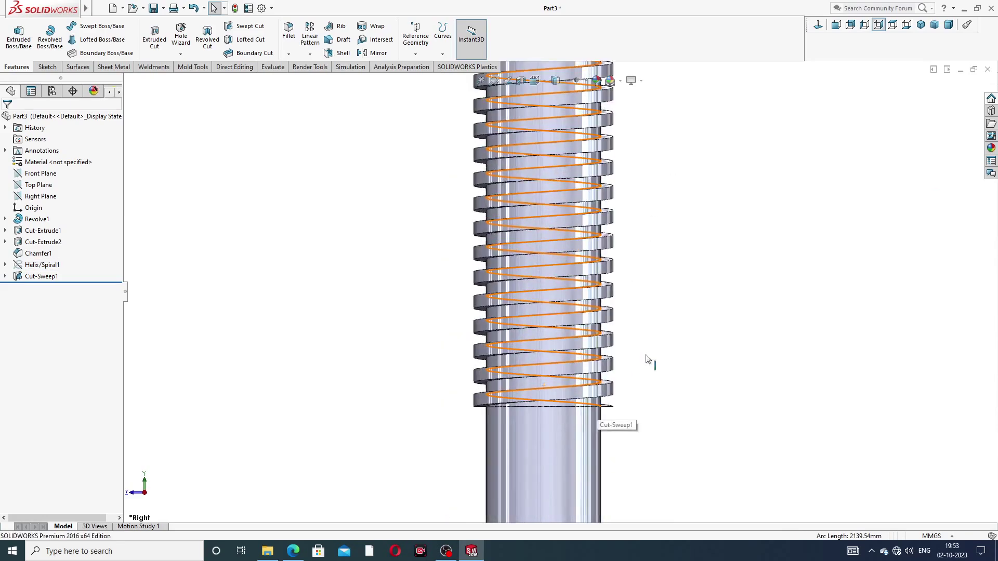
pyautogui.moveTo(649, 380); pyautogui.dragTo(628, 316, button='middle')
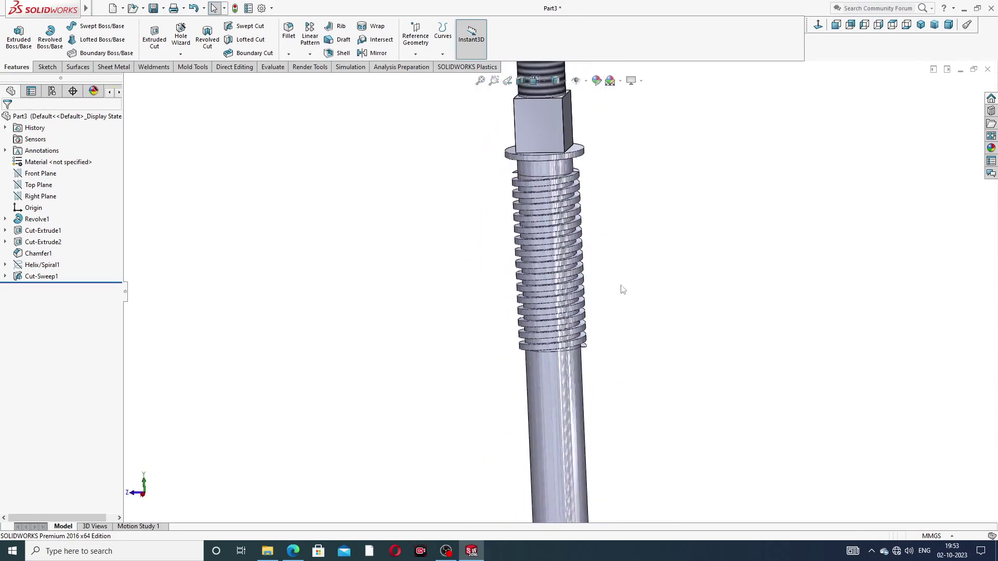
pyautogui.moveTo(610, 201)
pyautogui.mouseDown(button='middle')
pyautogui.moveTo(624, 141)
pyautogui.moveTo(623, 197)
pyautogui.mouseUp(button='middle')
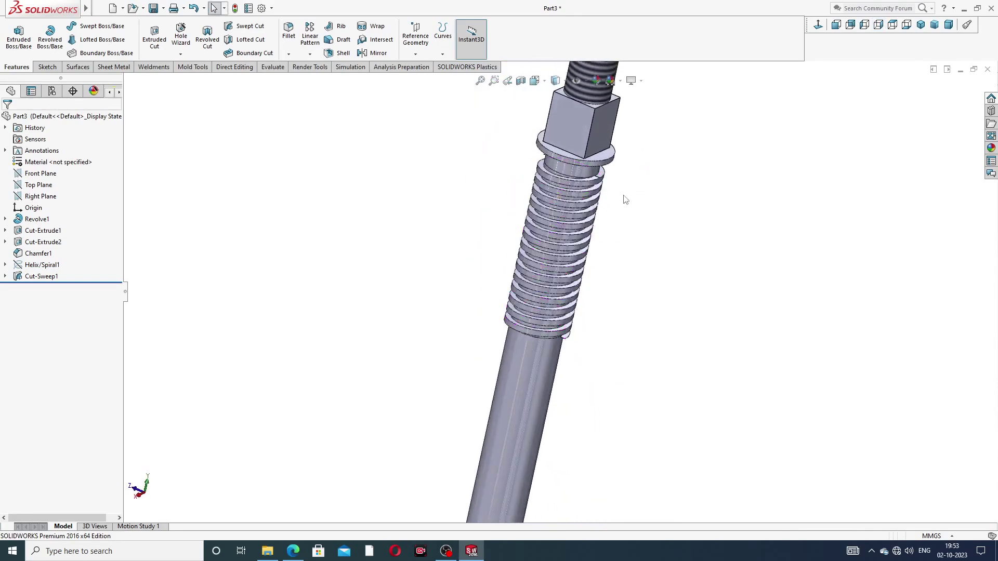
pyautogui.scroll(3, 622, 197)
pyautogui.click(991, 148)
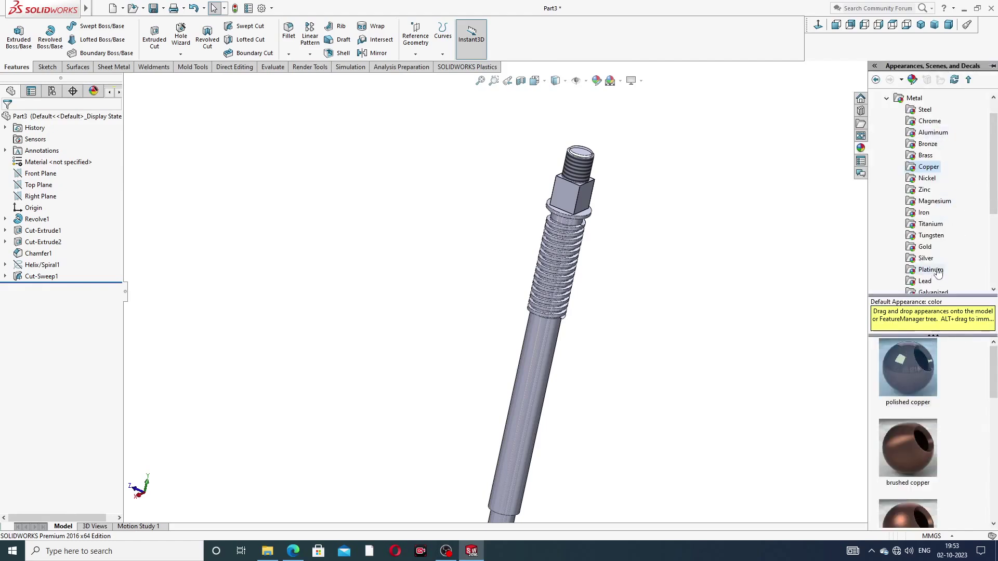
pyautogui.doubleClick(905, 357)
pyautogui.moveTo(629, 259); pyautogui.dragTo(669, 218, button='middle')
pyautogui.scroll(3, 586, 330)
pyautogui.scroll(-3, 583, 333)
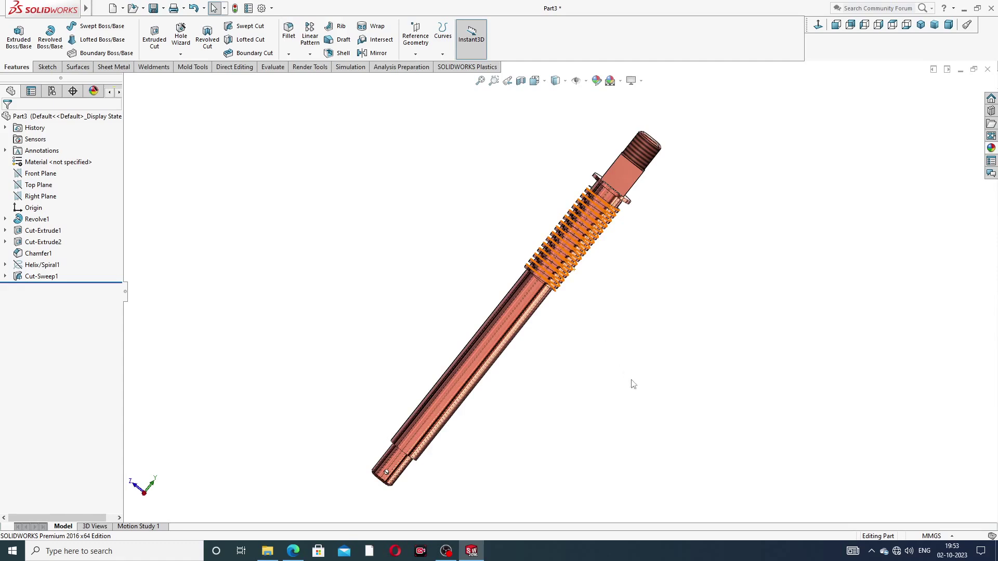
# Inspect the finished spindle in isometric and rotated views, and consult the Part-12 drawing in the PDF viewer
pyautogui.scroll(2, 630, 380)
pyautogui.click(920, 25)
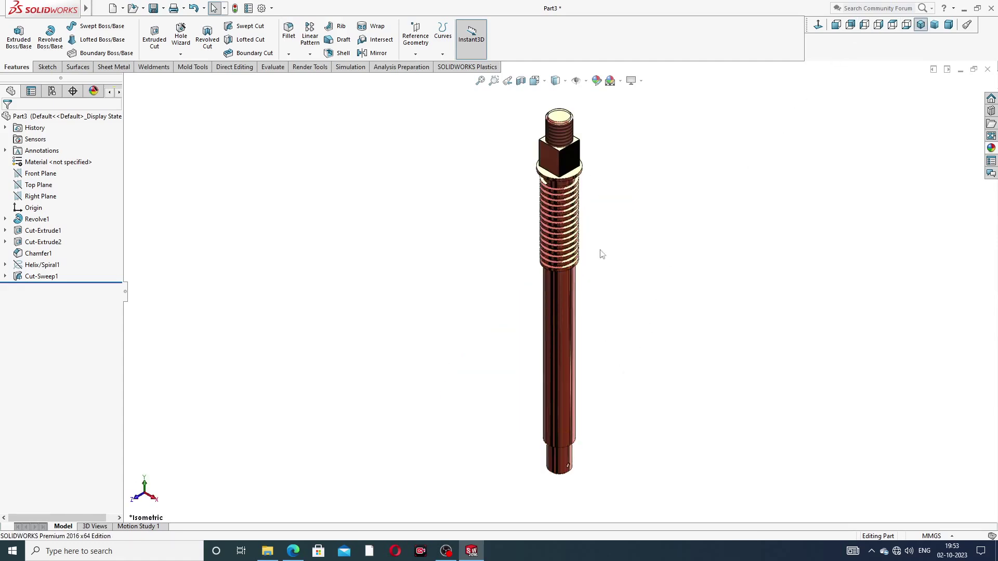
pyautogui.moveTo(588, 251); pyautogui.dragTo(631, 216, button='middle')
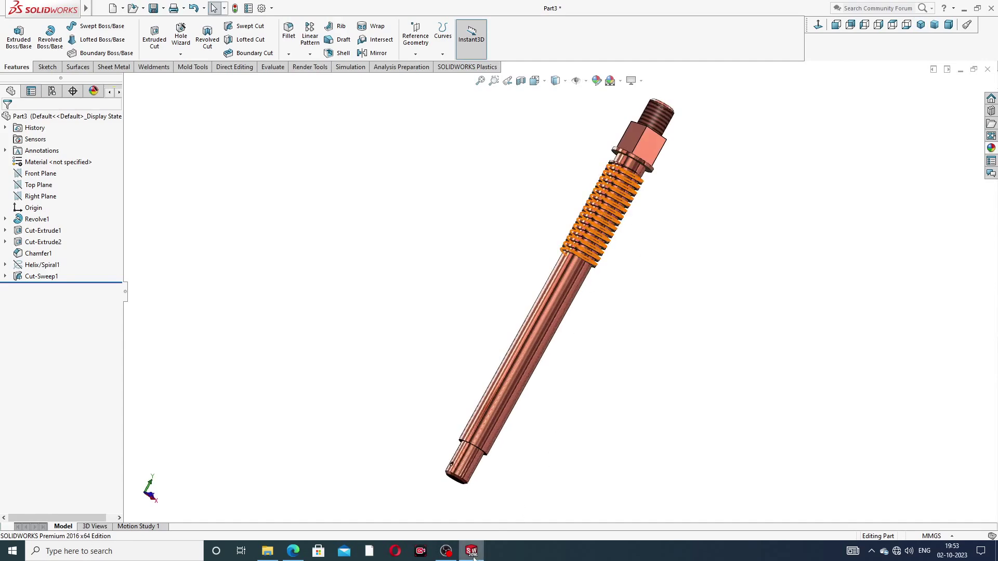
pyautogui.click(295, 552)
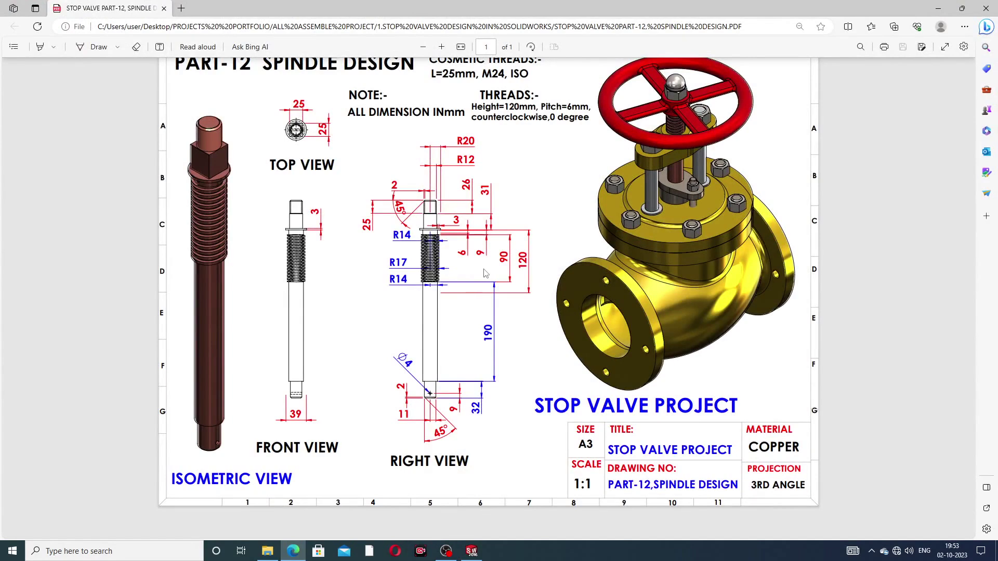
pyautogui.click(528, 555)
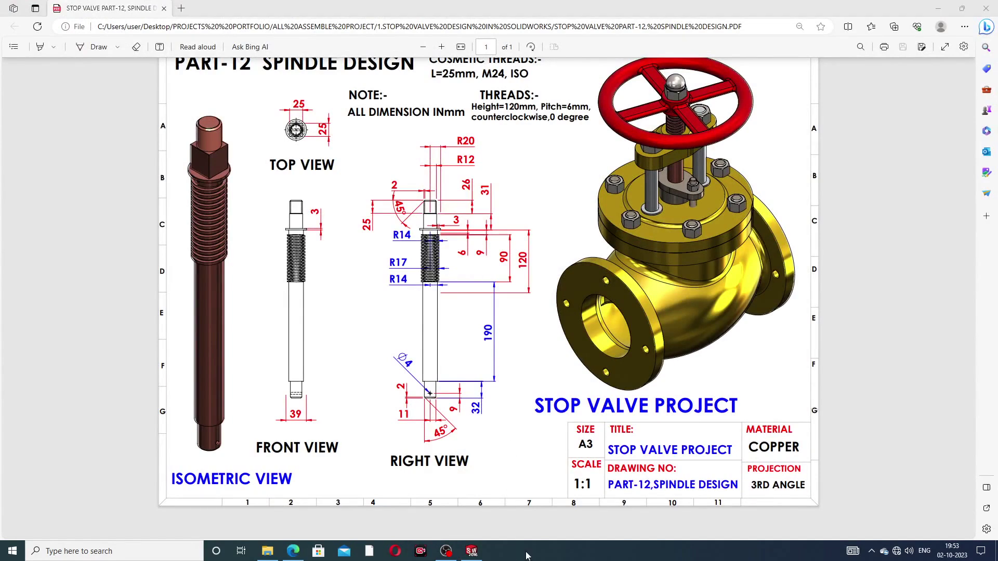
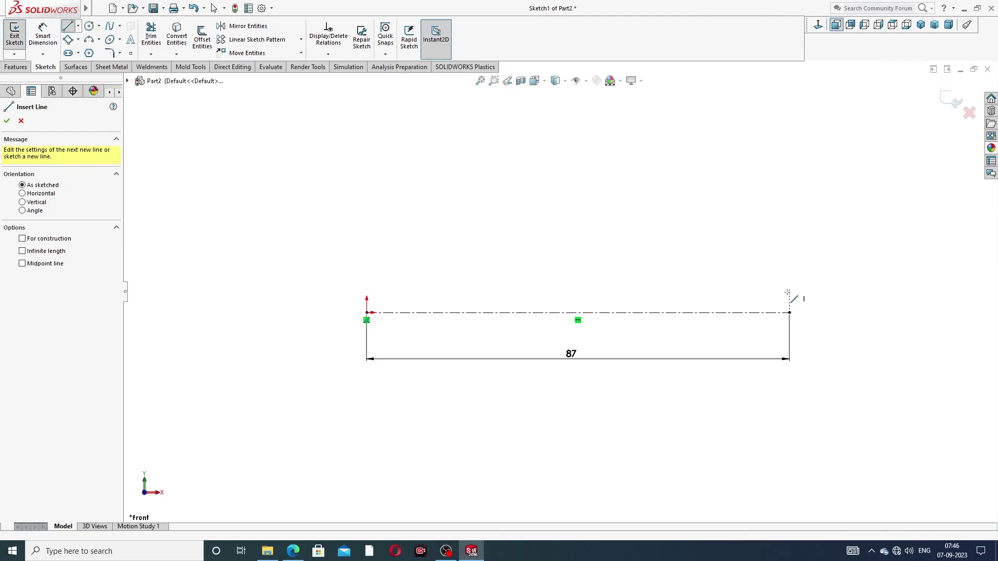
# Sketch stepped lines from the 87 mm centreline's far end: about 4 mm up, 9 mm in, 3.3 mm up, 27 mm in, and a 12 mm collar
pyautogui.click(789, 312)
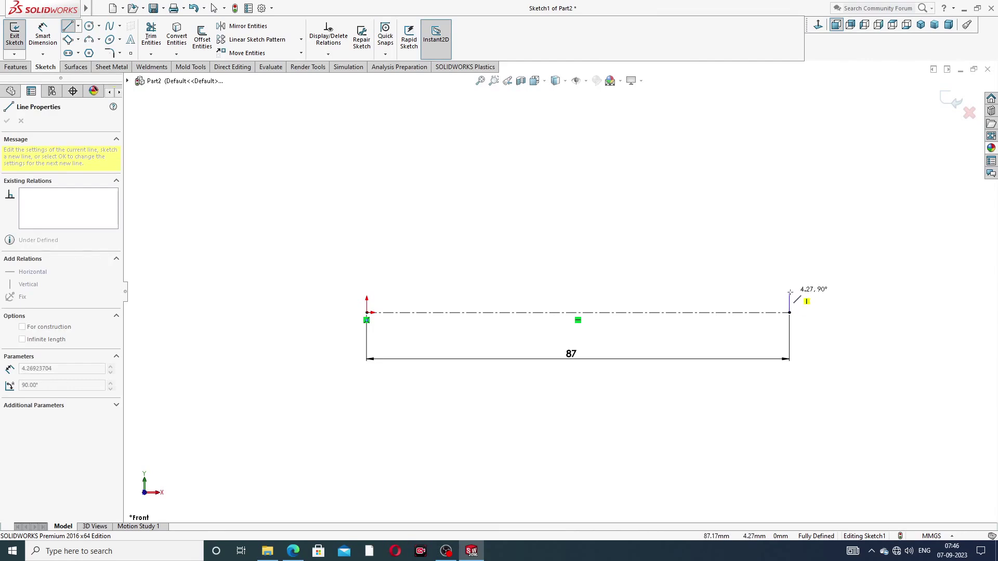
pyautogui.click(789, 293)
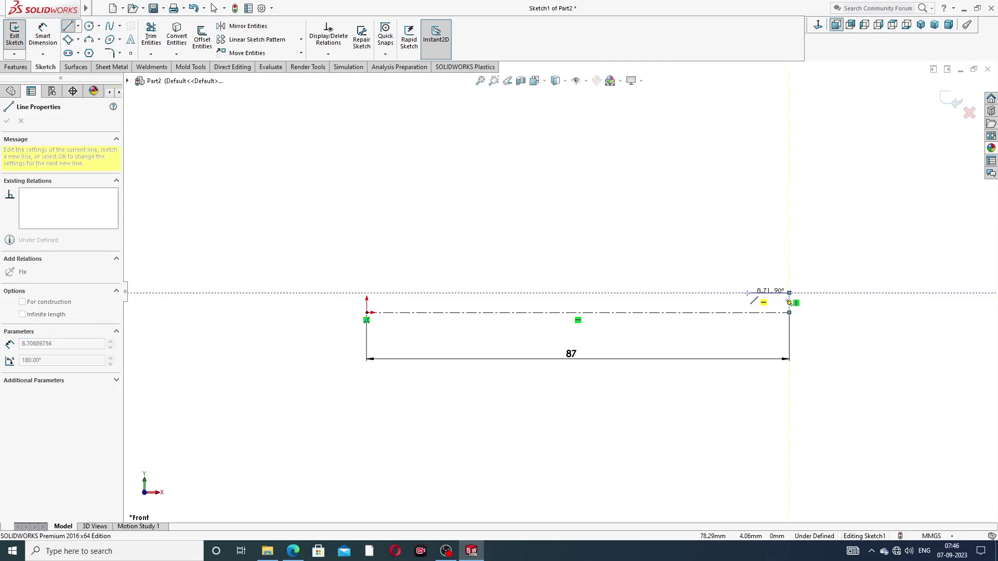
pyautogui.click(747, 294)
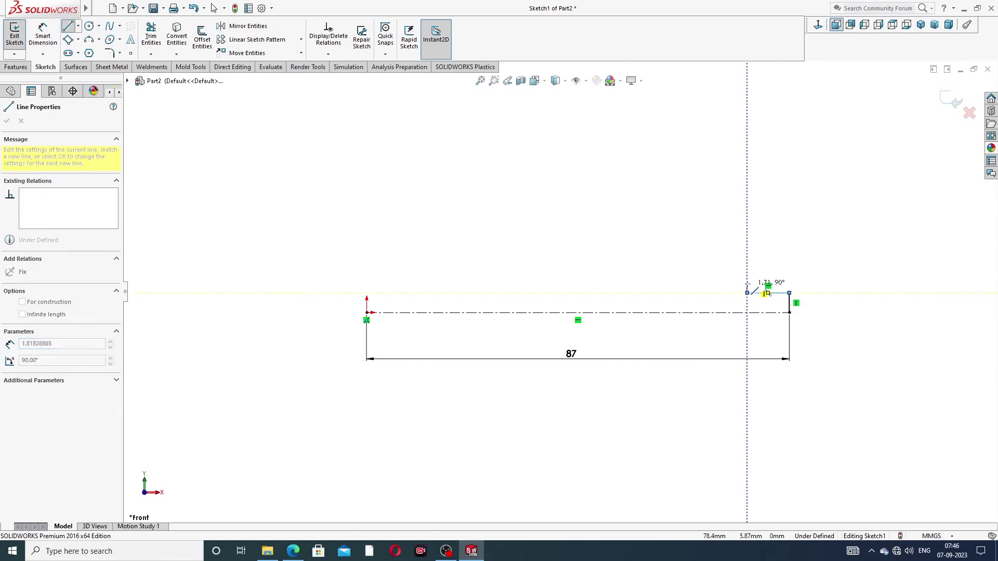
pyautogui.click(747, 278)
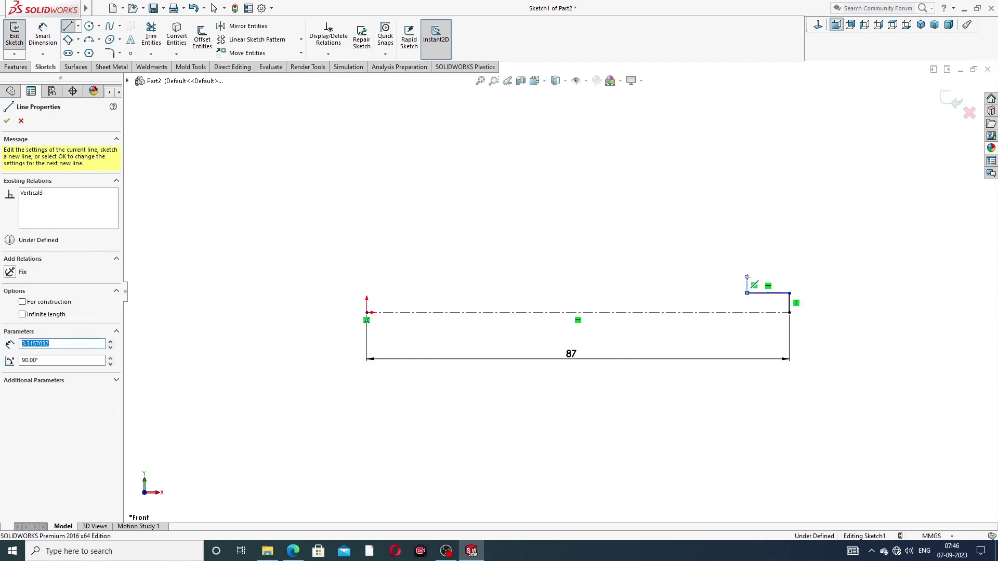
pyautogui.click(617, 276)
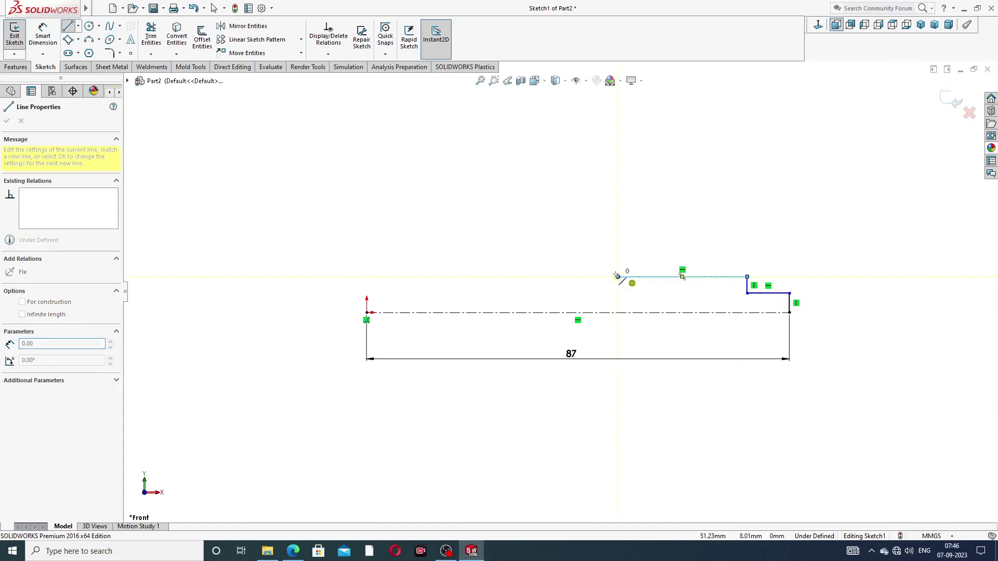
pyautogui.click(618, 261)
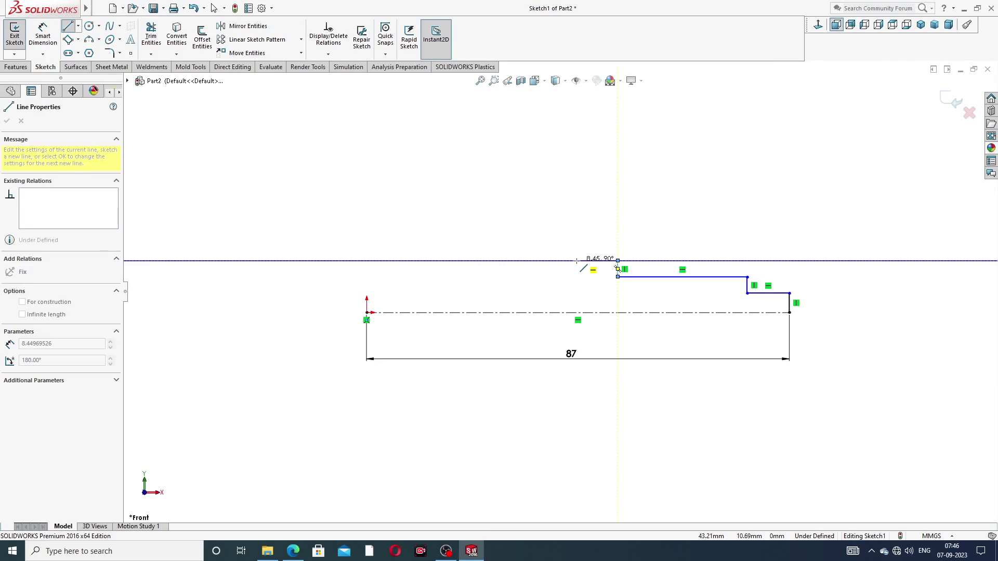
pyautogui.click(559, 261)
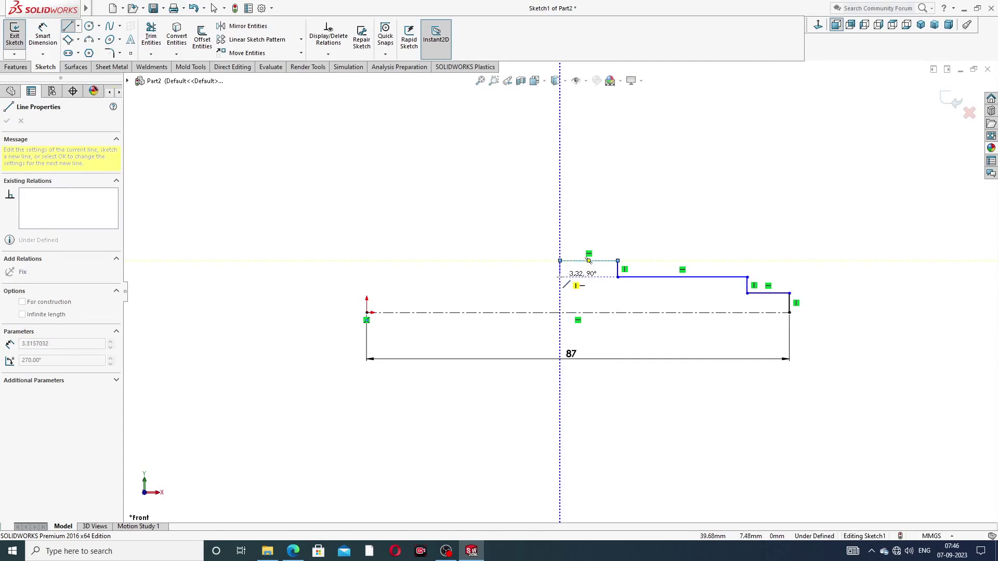
pyautogui.click(560, 277)
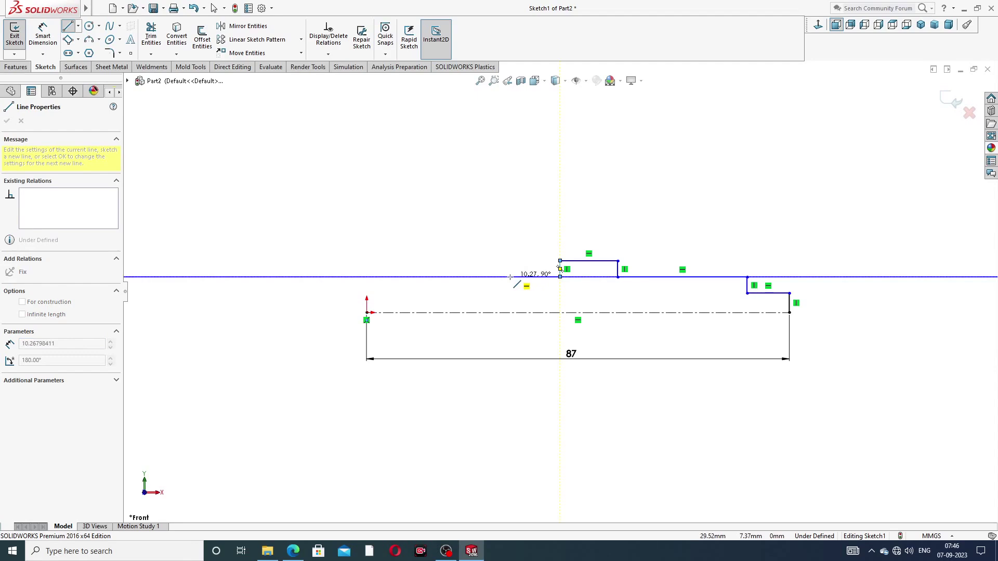
# Continue the profile toward the origin with a line about 10 mm long, a groove about 3.3 mm deep and 8 mm wide, and a 9 mm line
pyautogui.click(509, 277)
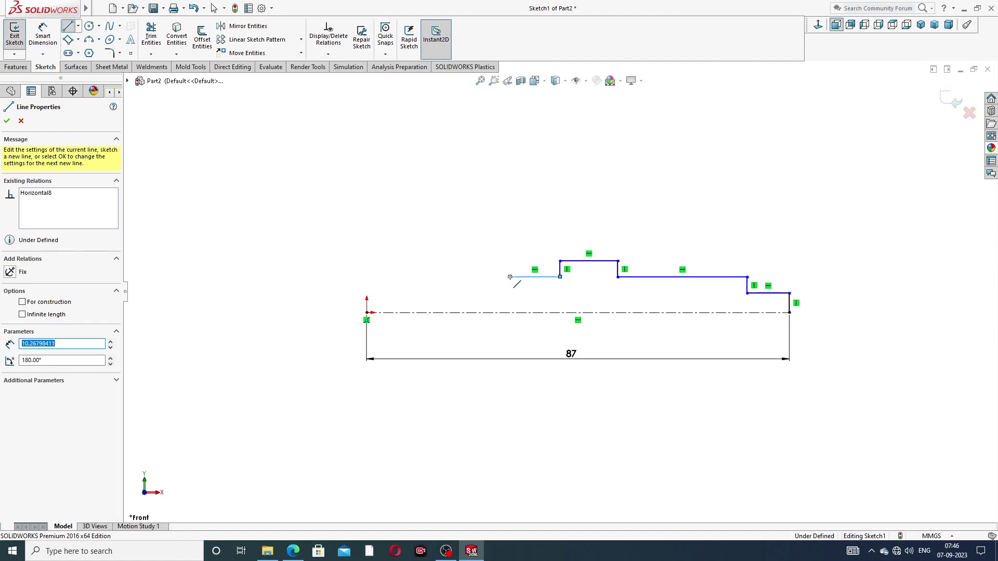
pyautogui.click(509, 277)
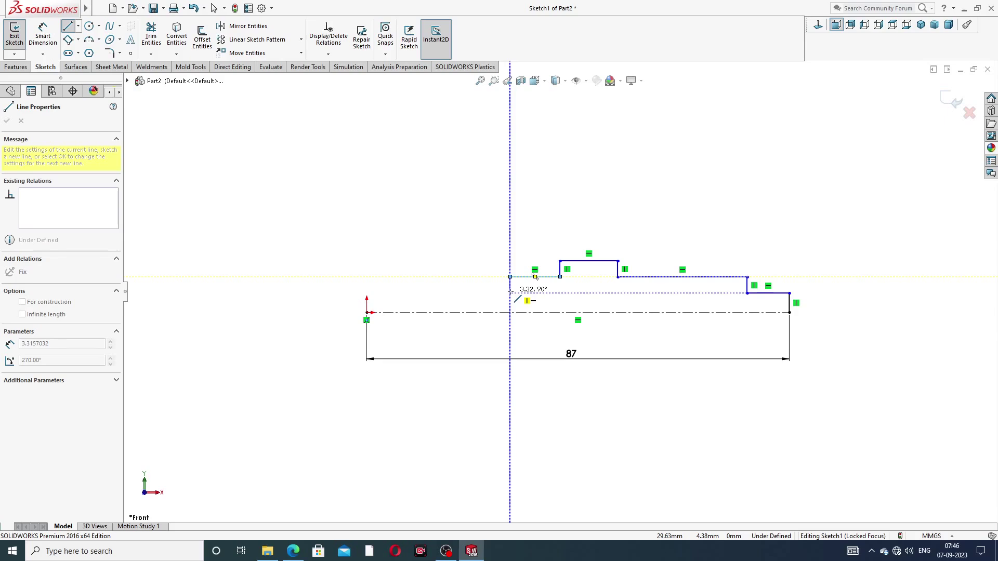
pyautogui.click(510, 293)
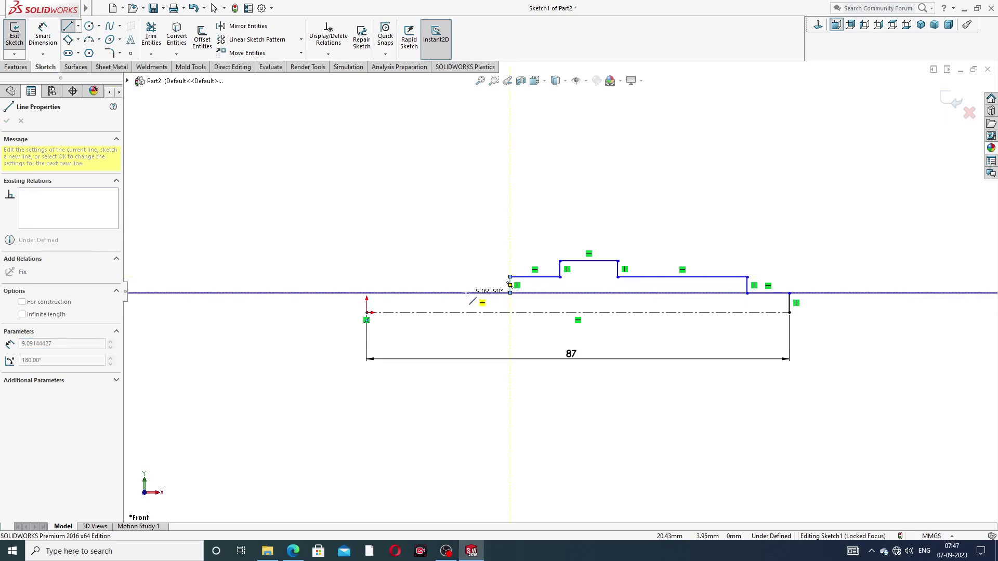
pyautogui.click(469, 292)
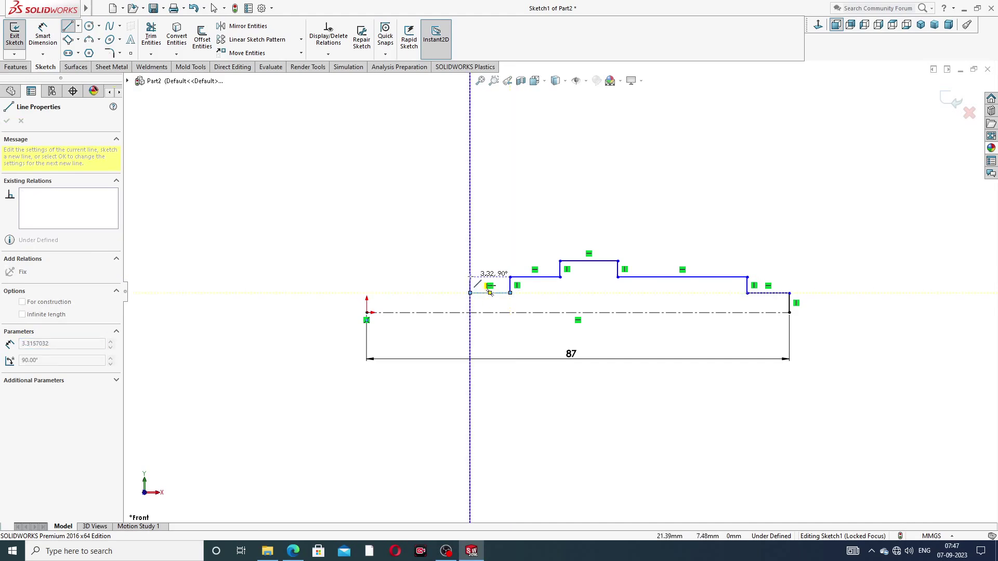
pyautogui.click(469, 277)
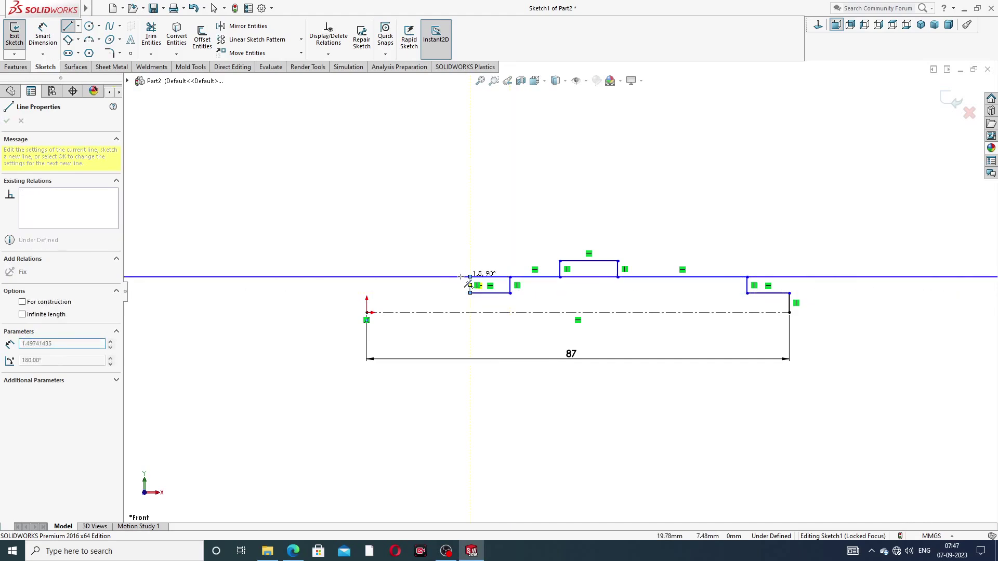
pyautogui.click(426, 277)
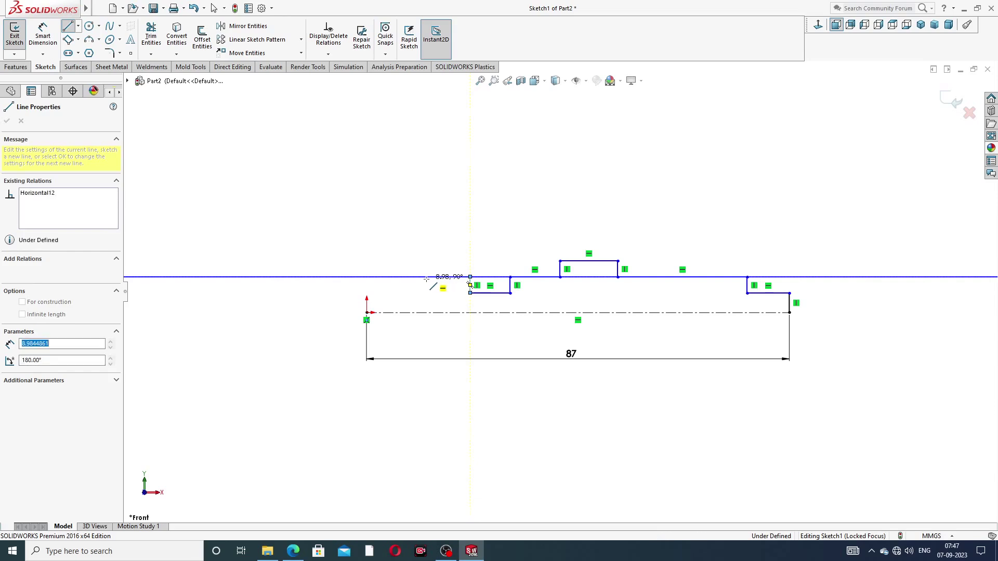
pyautogui.rightClick(496, 224)
pyautogui.click(480, 225)
pyautogui.scroll(-1, 529, 270)
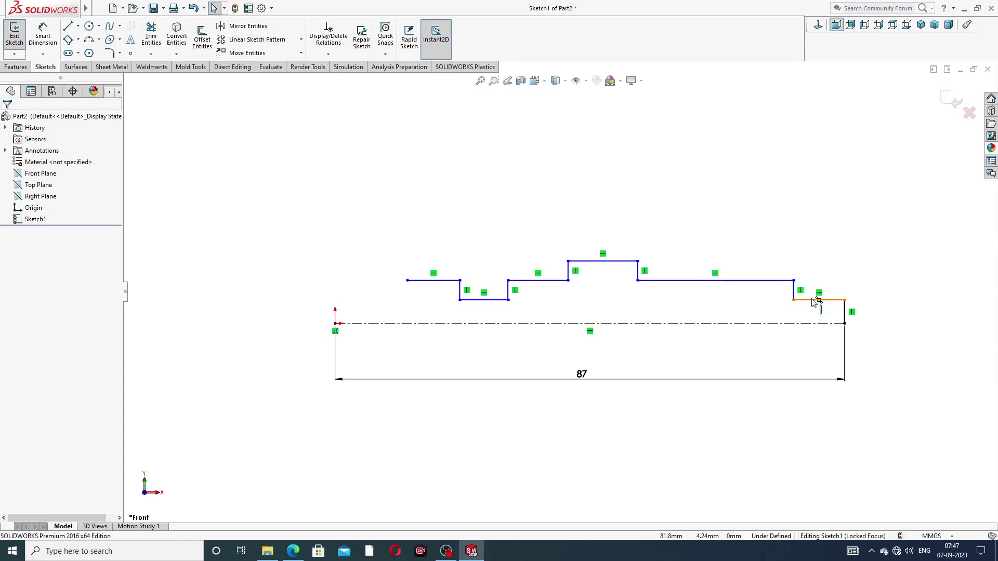
pyautogui.click(99, 40)
pyautogui.click(112, 77)
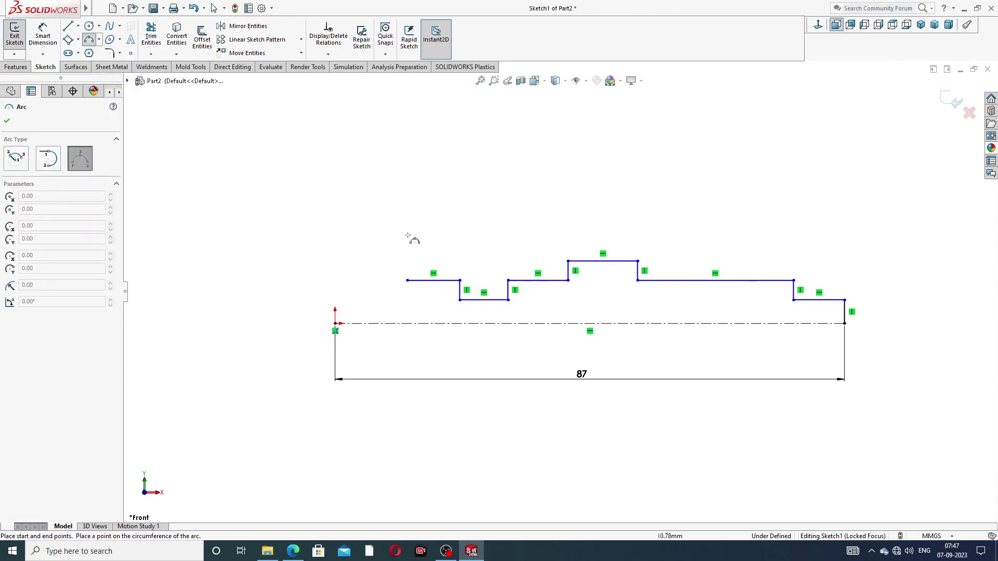
pyautogui.scroll(-3, 415, 291)
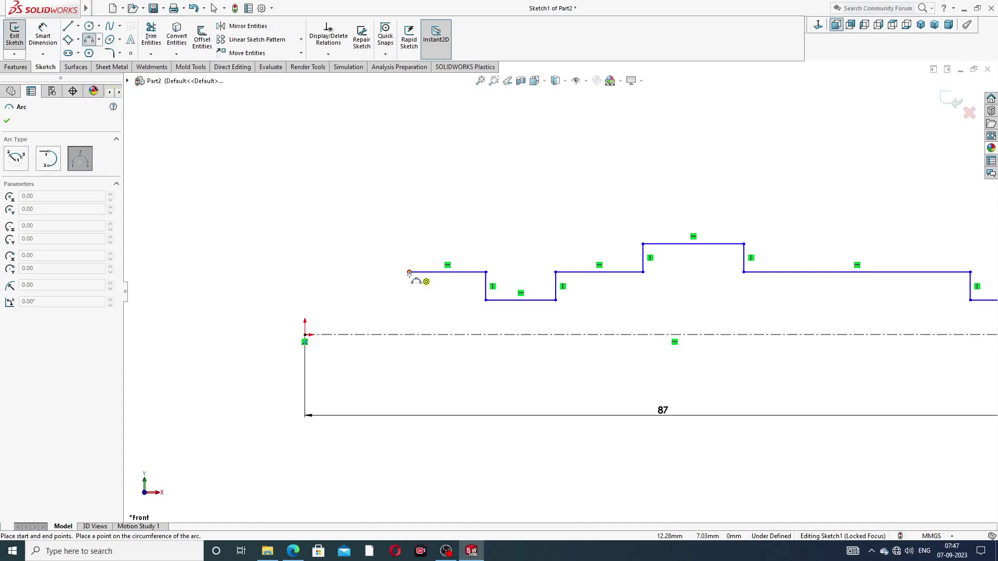
pyautogui.rightClick(465, 202)
pyautogui.click(488, 206)
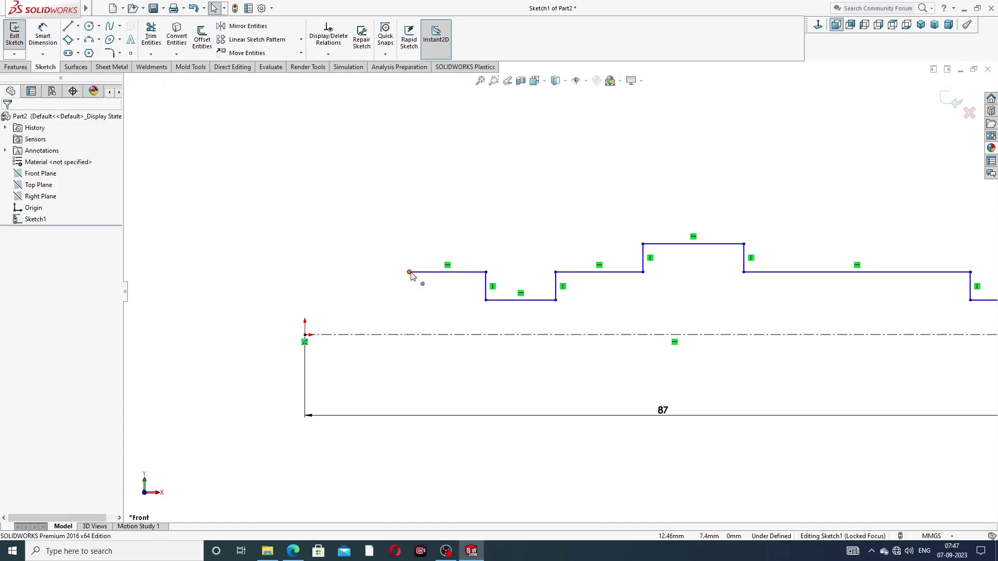
# Extend the profile's open end toward the origin and draw a three-point arc of about 9.5 mm radius from it through the origin
pyautogui.moveTo(410, 272); pyautogui.dragTo(356, 280)
pyautogui.click(368, 223)
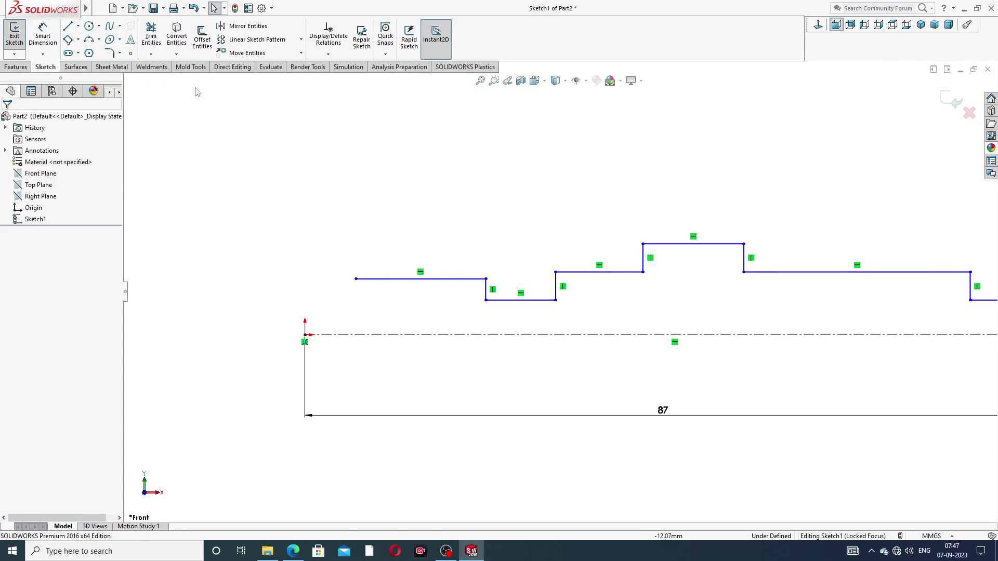
pyautogui.click(99, 40)
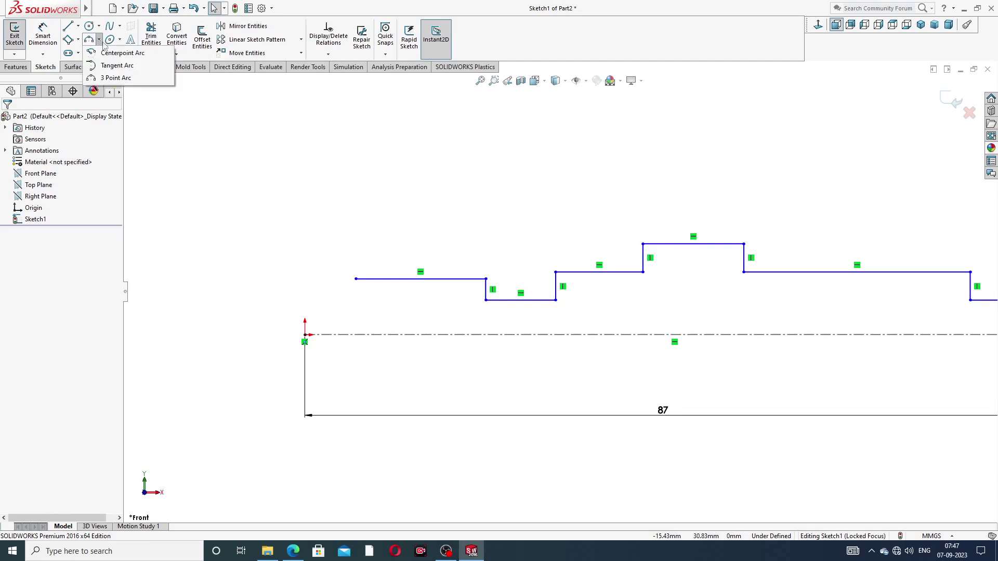
pyautogui.click(115, 77)
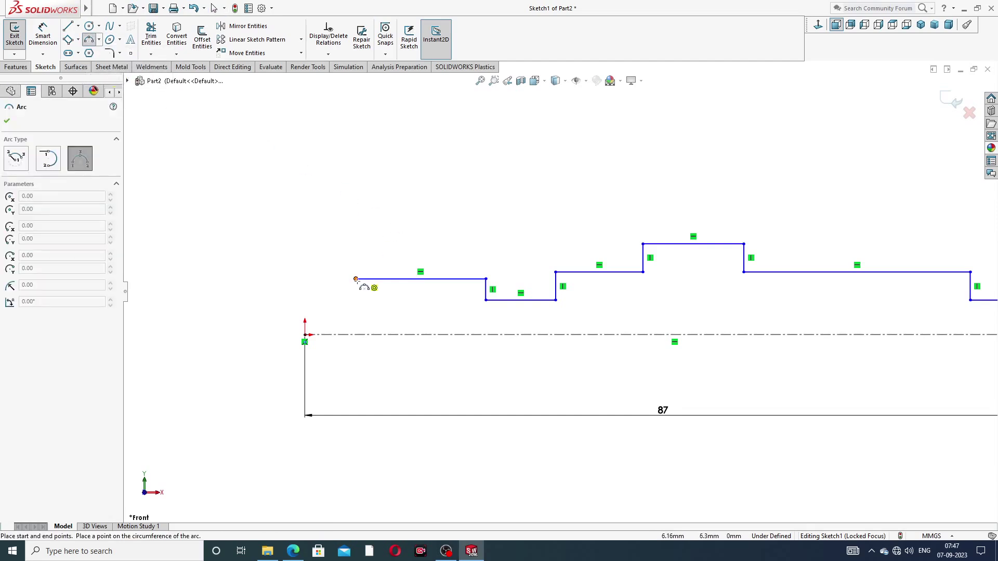
pyautogui.click(356, 279)
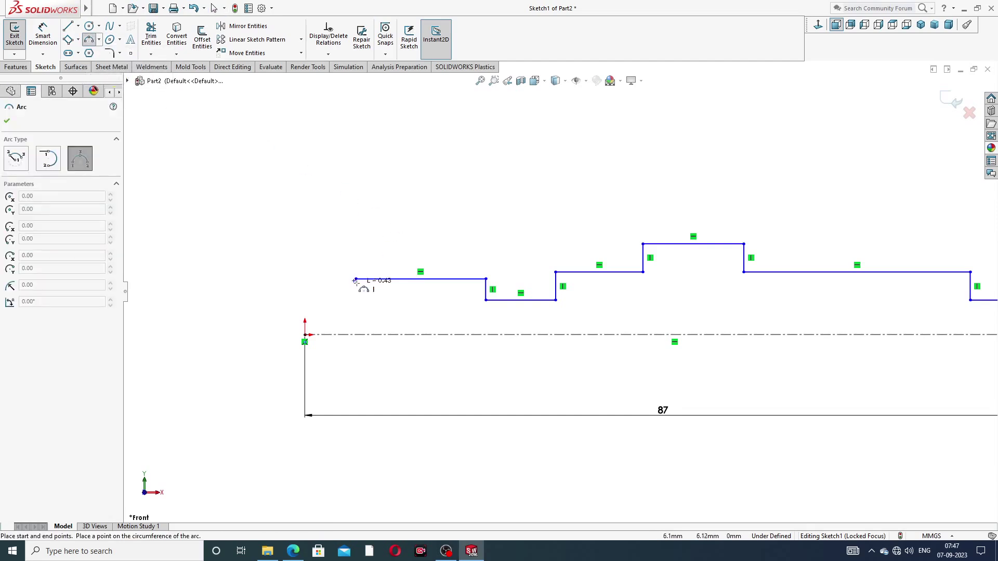
pyautogui.click(355, 431)
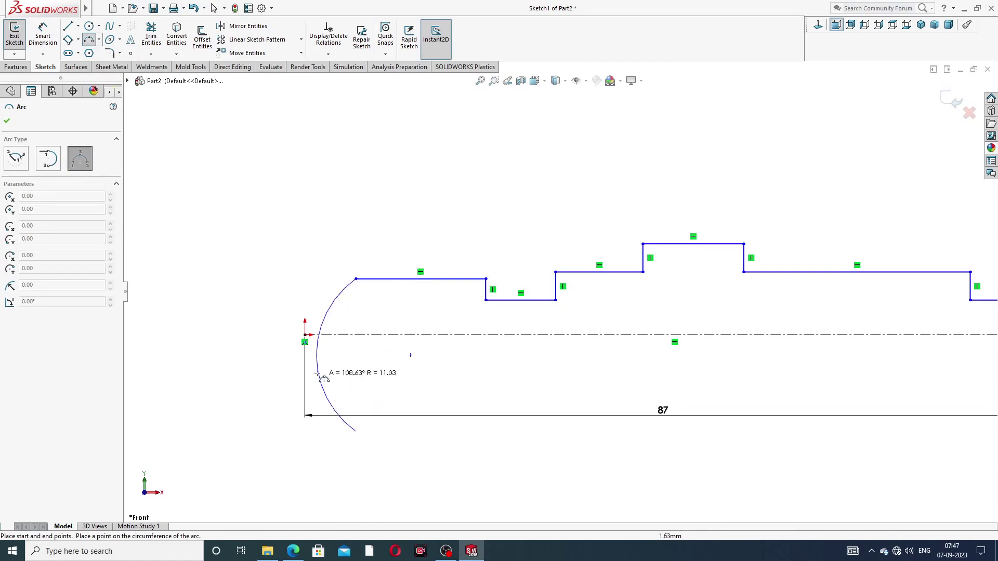
pyautogui.click(304, 341)
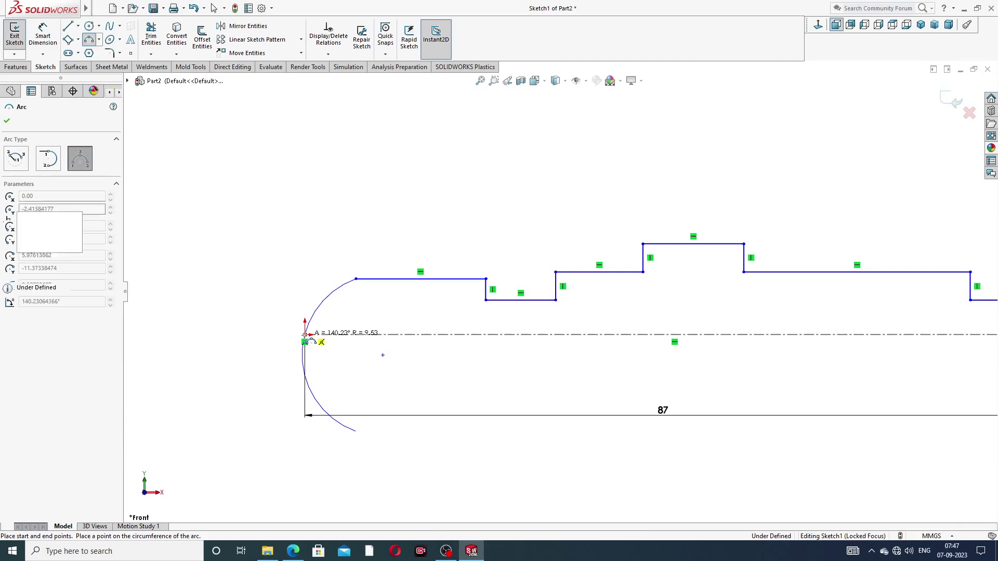
pyautogui.rightClick(465, 215)
pyautogui.click(495, 224)
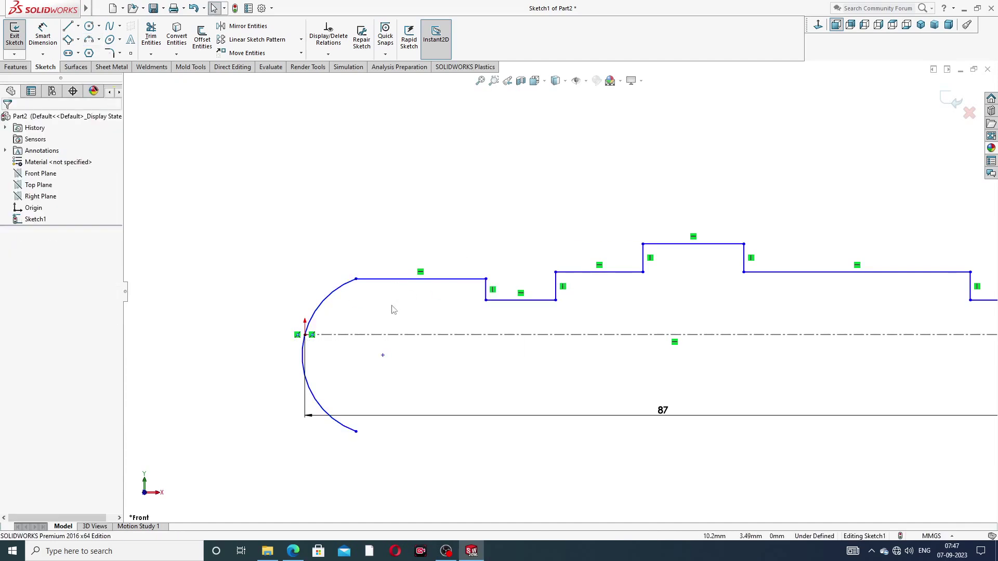
# Trim away the portion of the arc below the centreline
pyautogui.click(155, 45)
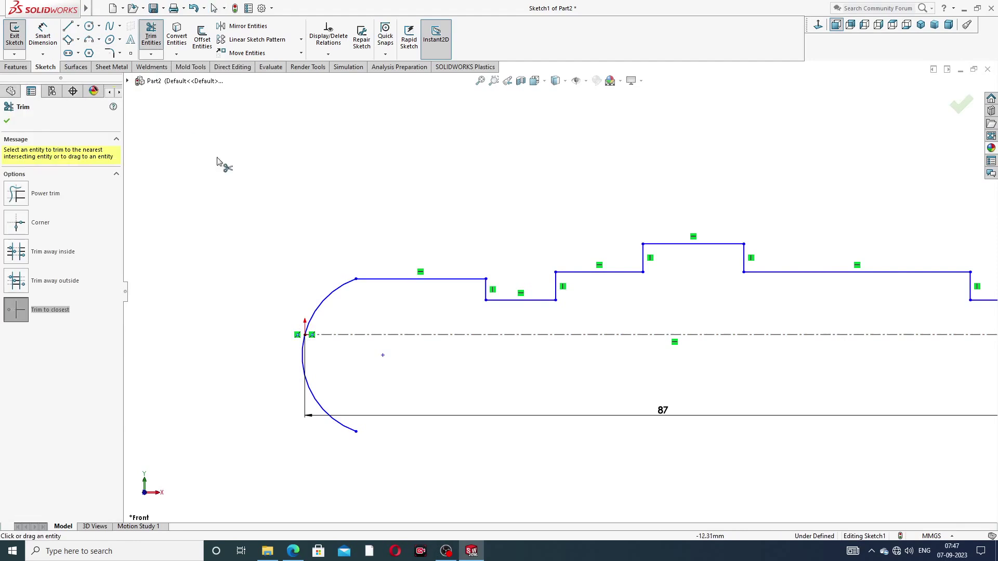
pyautogui.click(316, 402)
pyautogui.rightClick(340, 230)
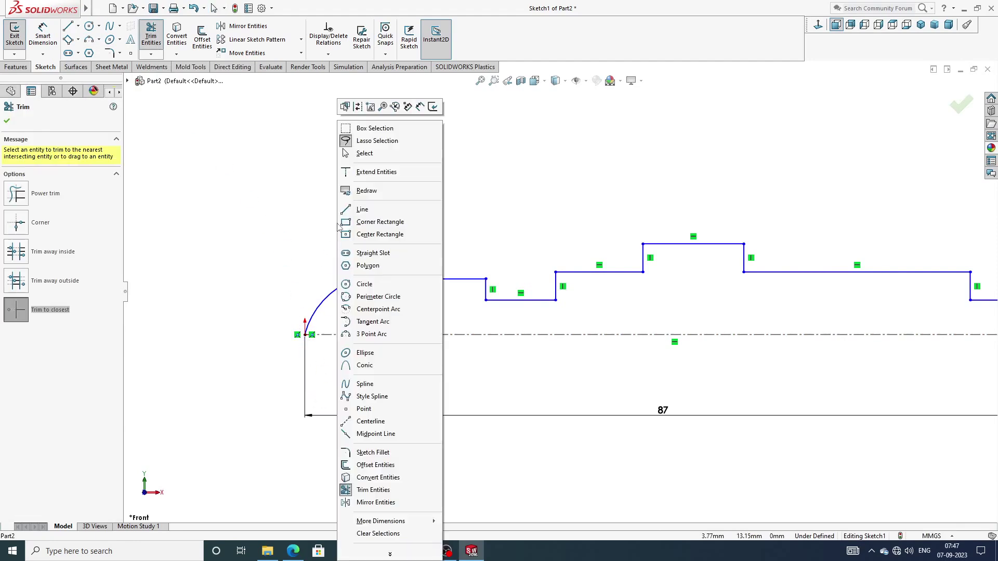
pyautogui.click(375, 155)
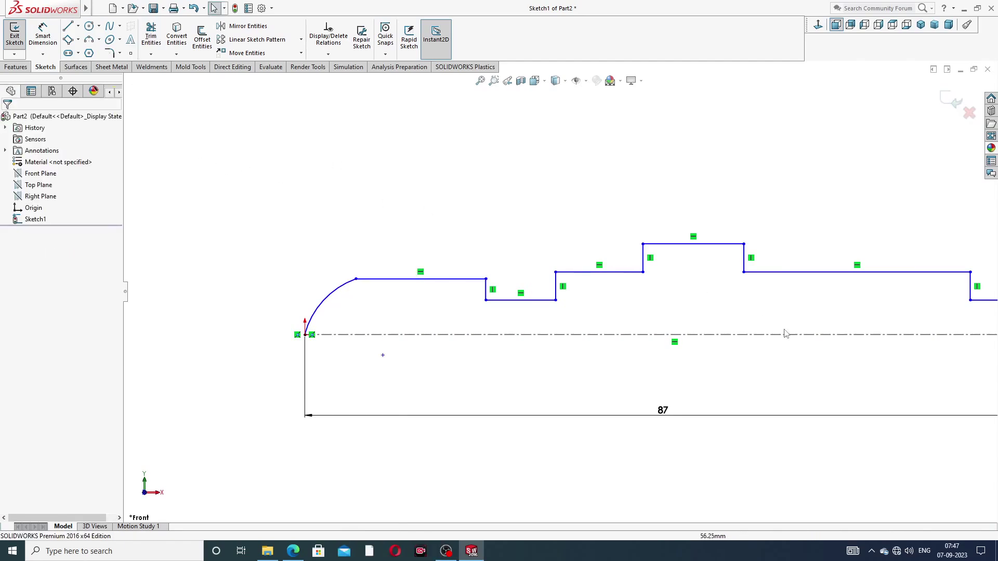
# Dimension the vertical line at the profile's far end from the origin as 3 mm
pyautogui.scroll(3, 782, 334)
pyautogui.scroll(1, 818, 334)
pyautogui.scroll(-2, 753, 341)
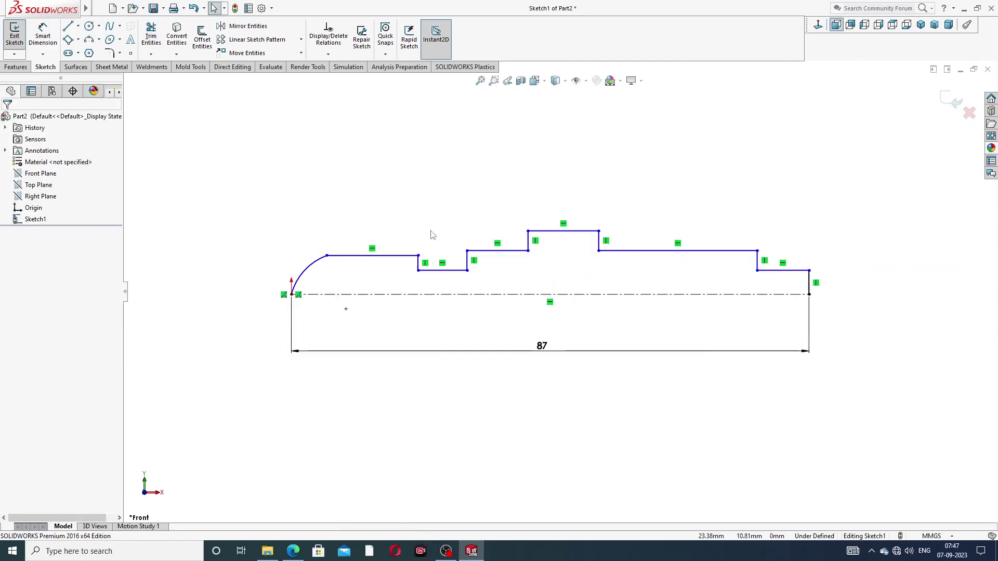
pyautogui.click(45, 40)
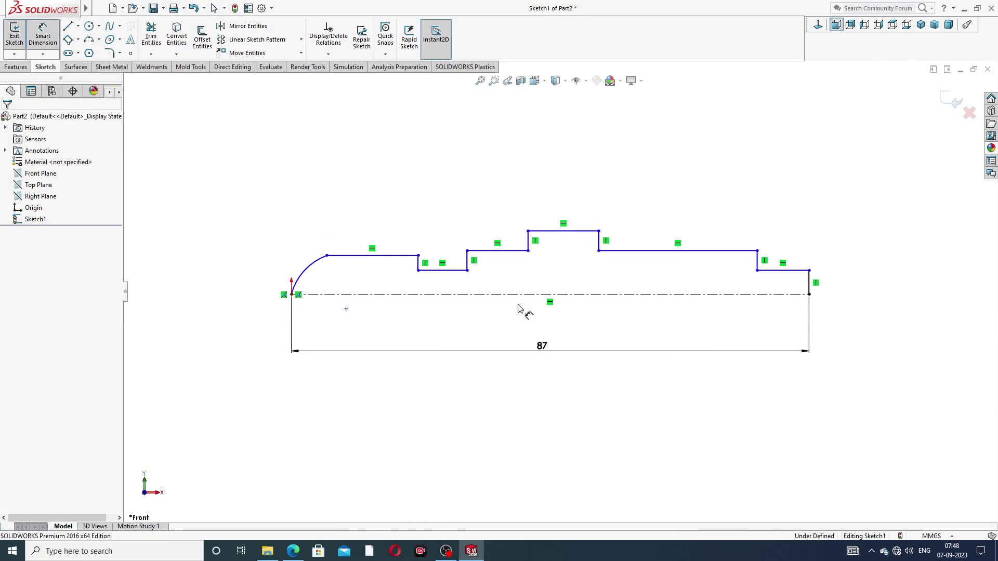
pyautogui.scroll(-1, 800, 288)
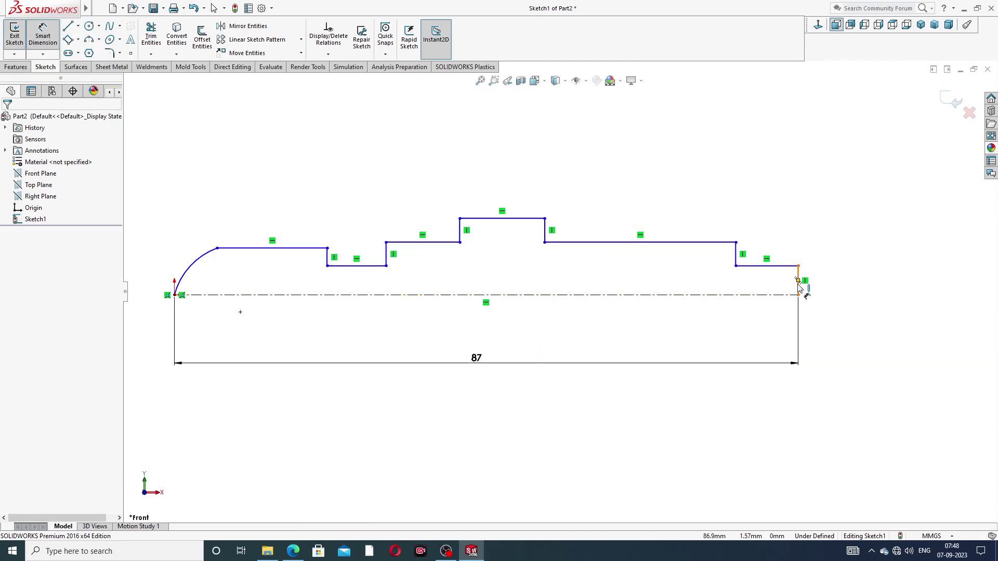
pyautogui.click(799, 284)
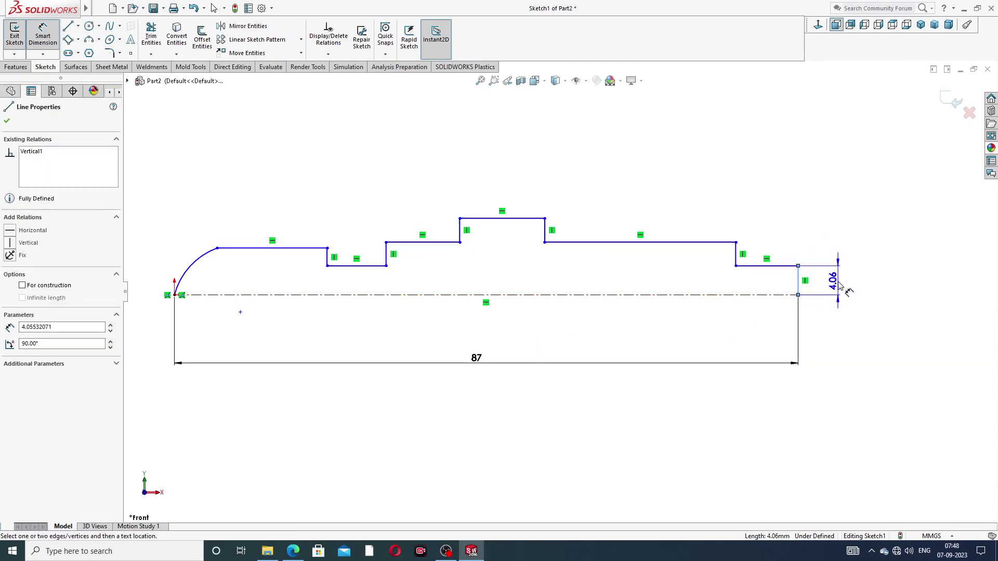
pyautogui.click(831, 281)
pyautogui.write('3')
pyautogui.press('Return')
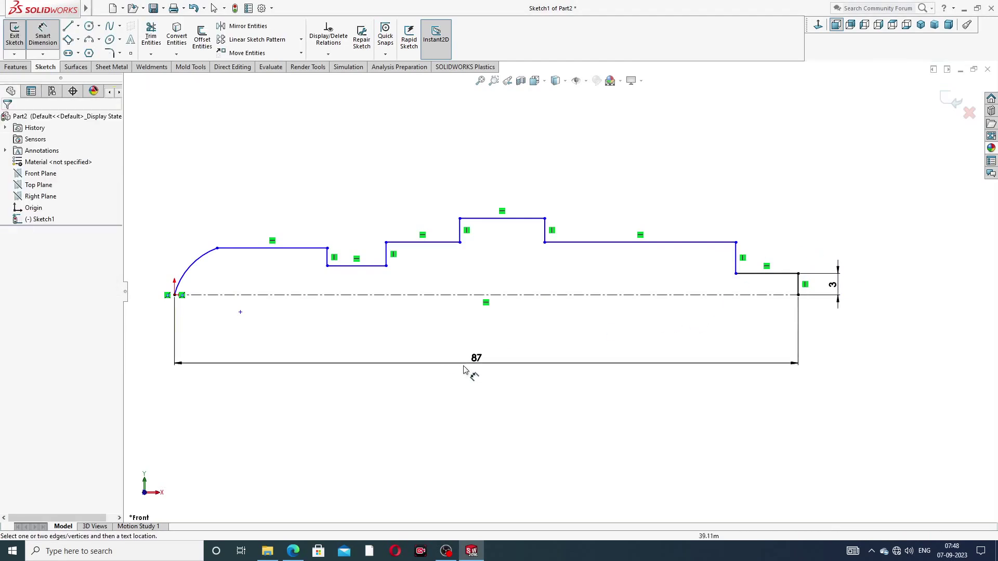
# Consult the Part-05 spindle drawing and dimension the horizontal line of the 3 mm high end step as 11 mm
pyautogui.click(294, 552)
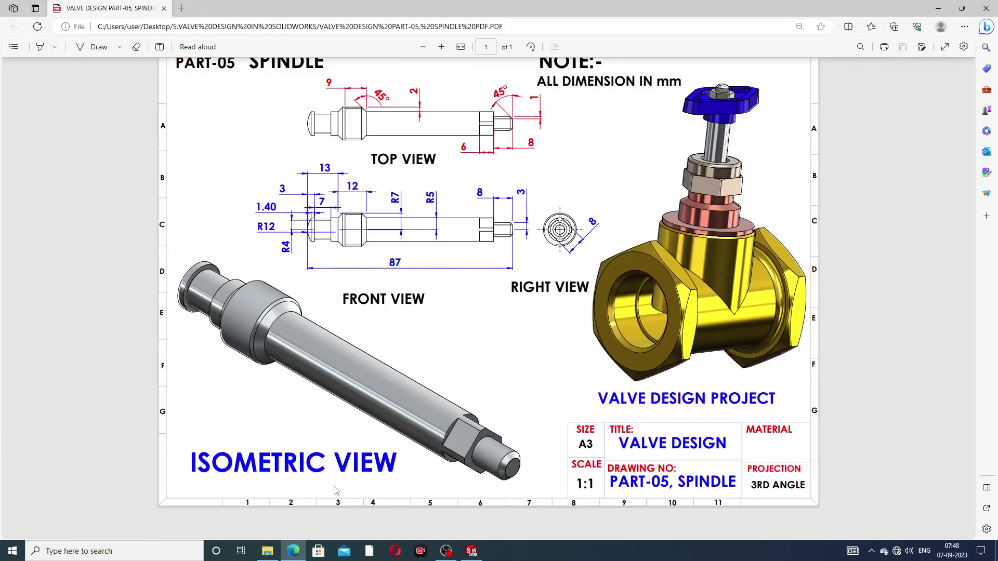
pyautogui.click(294, 552)
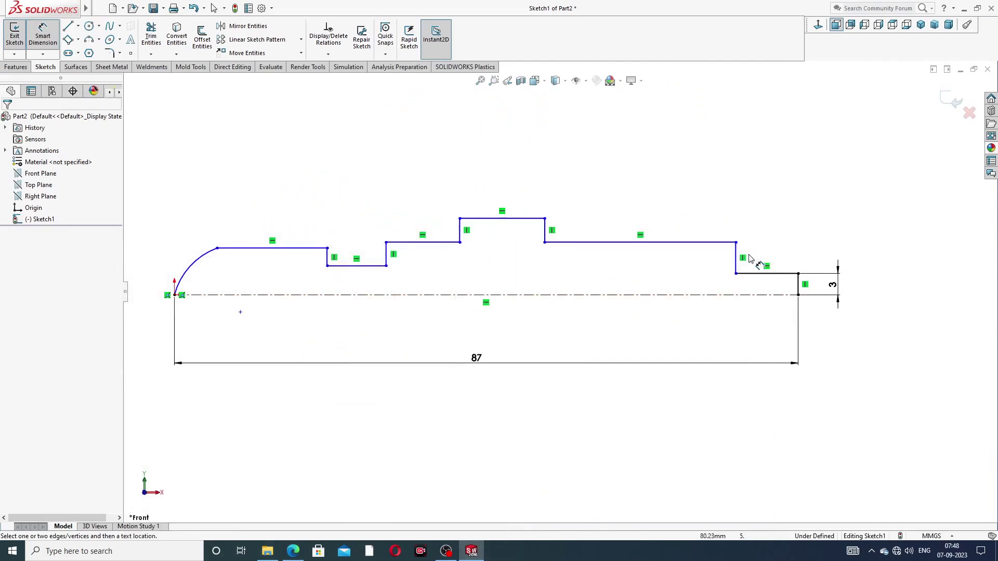
pyautogui.click(766, 274)
pyautogui.click(771, 234)
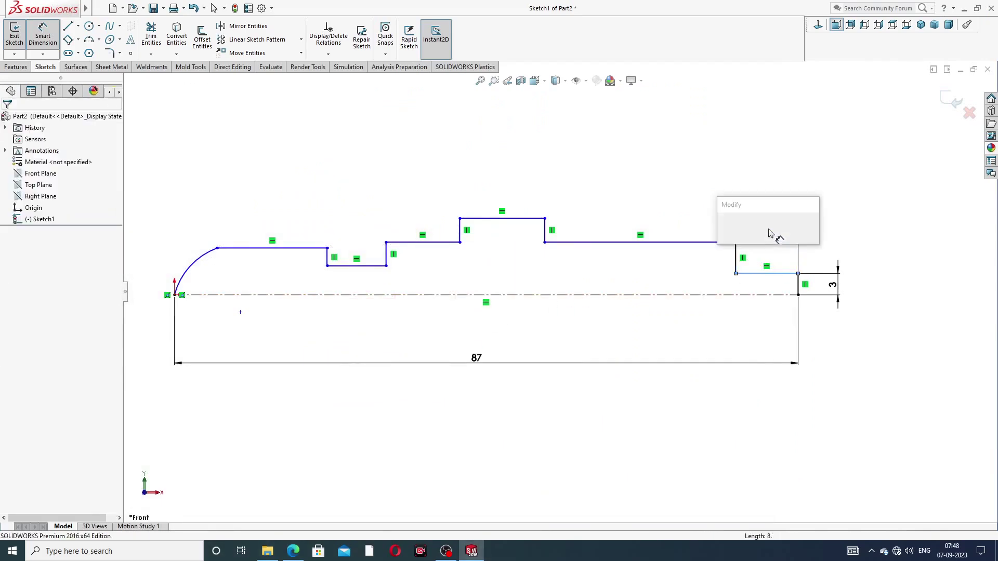
pyautogui.write('11')
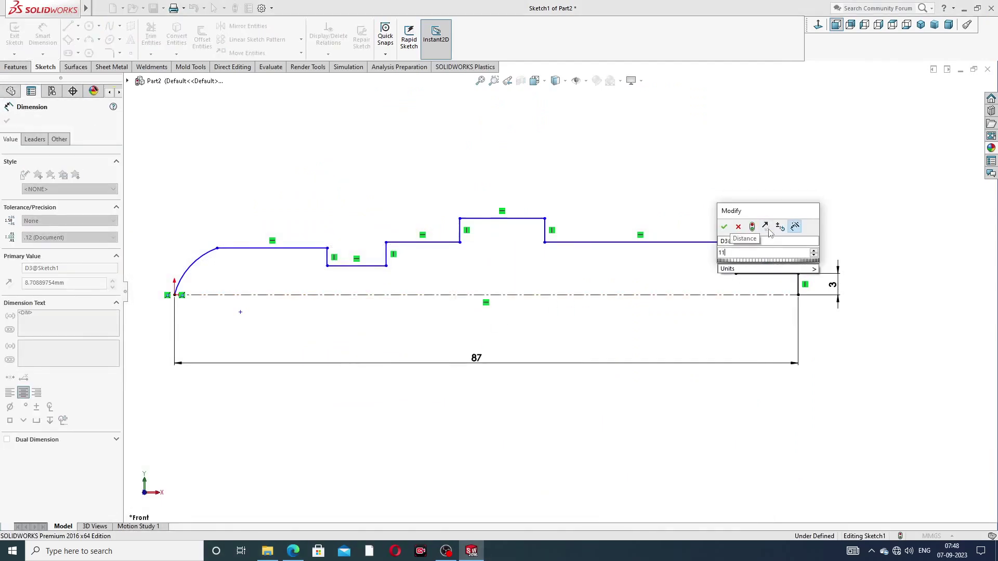
pyautogui.press('Return')
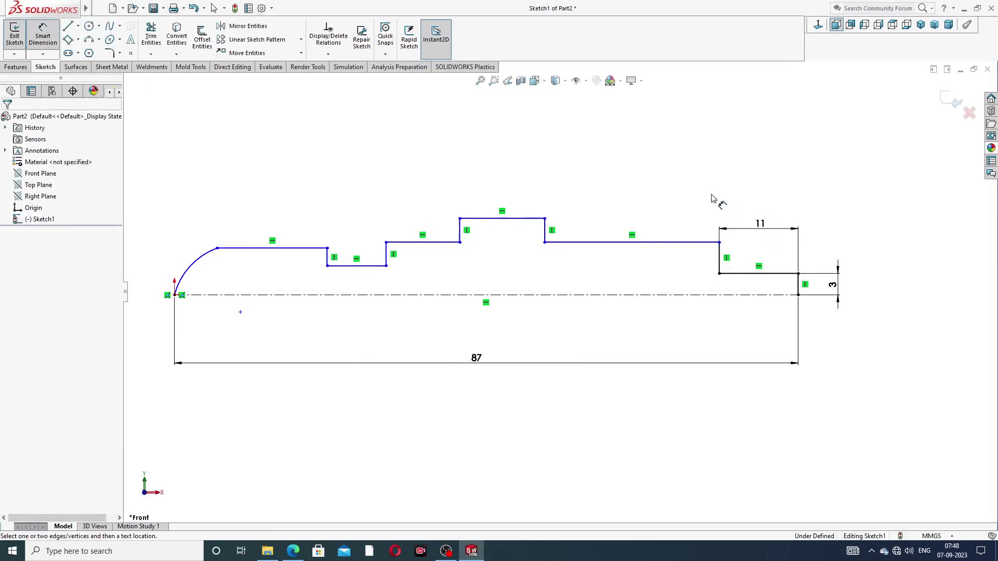
# Dimension the width of the raised collar as 12 mm
pyautogui.click(522, 219)
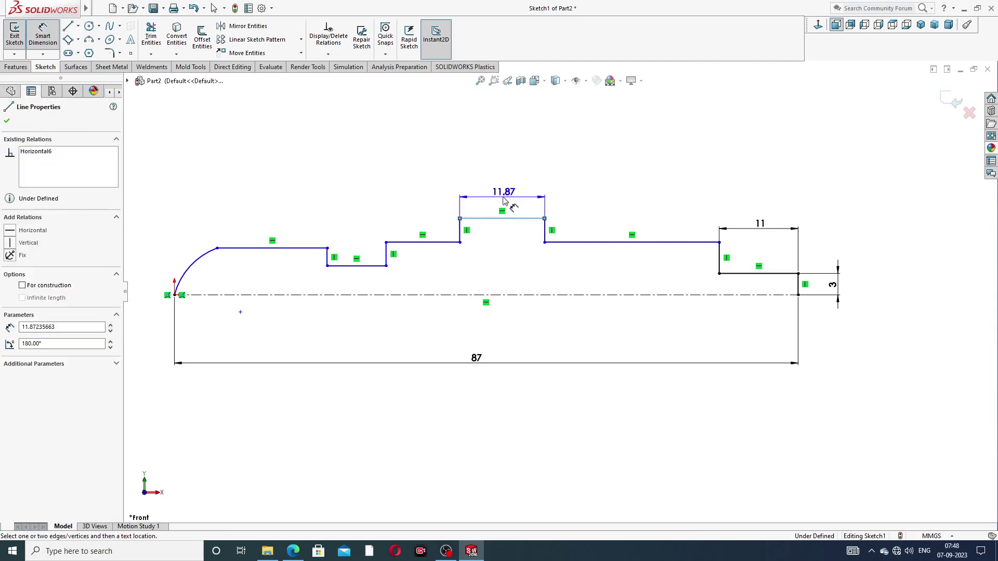
pyautogui.click(502, 200)
pyautogui.write('12')
pyautogui.press('Return')
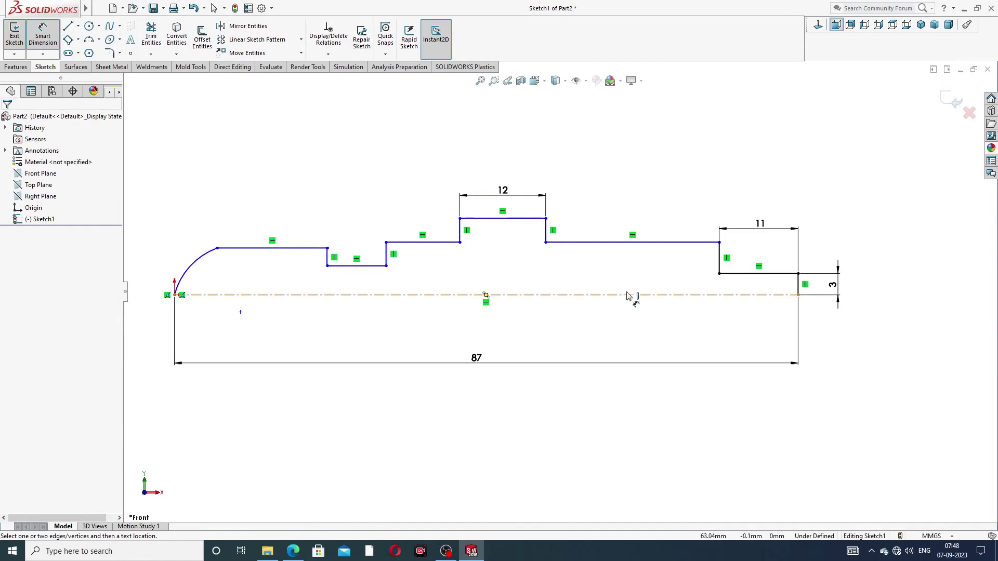
# Dimension the long shank line between the collar and the end step 5 mm from the centreline
pyautogui.click(634, 243)
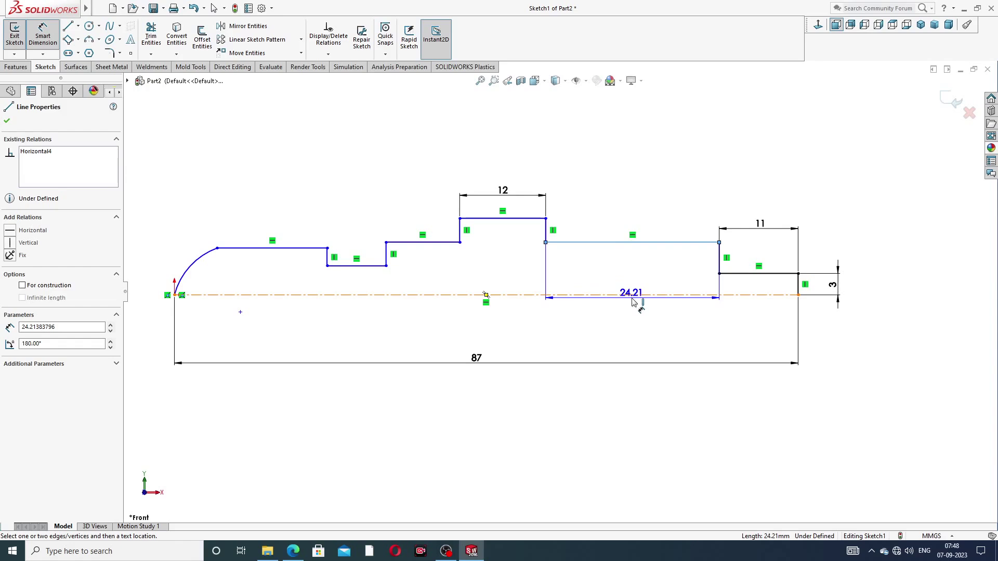
pyautogui.click(635, 295)
pyautogui.click(634, 278)
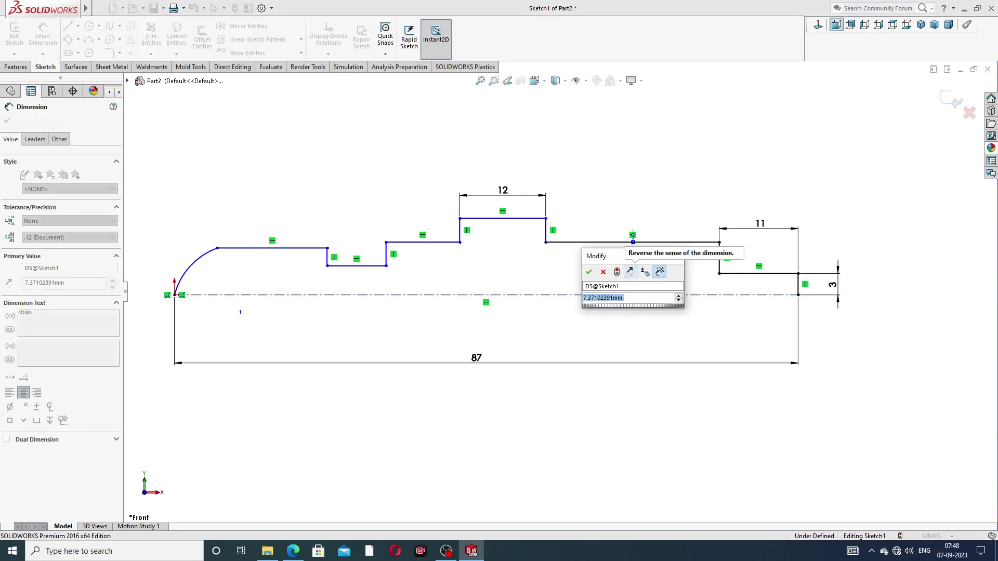
pyautogui.write('5')
pyautogui.press('Return')
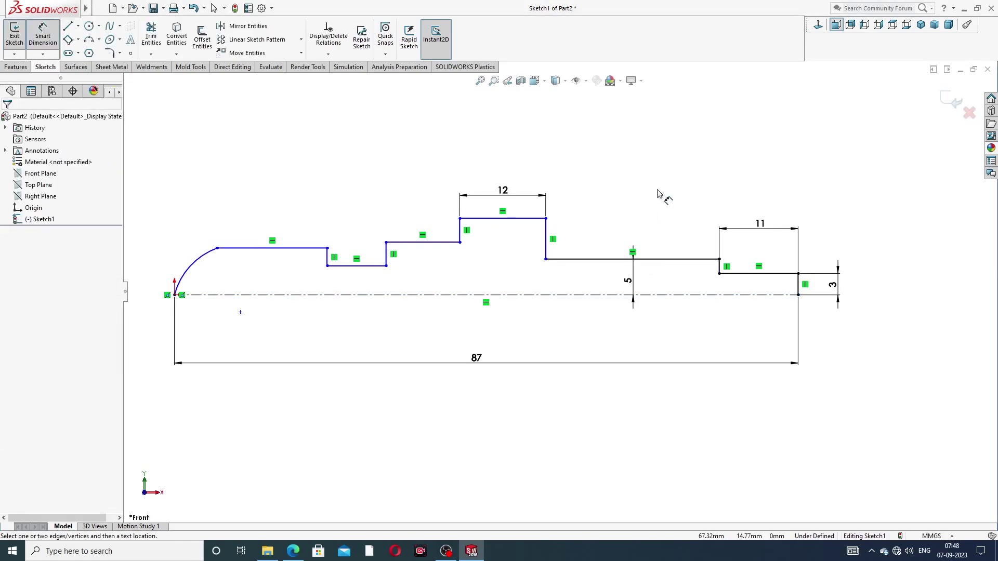
# Dimension the collar's upper line 7 mm from the centreline
pyautogui.click(502, 218)
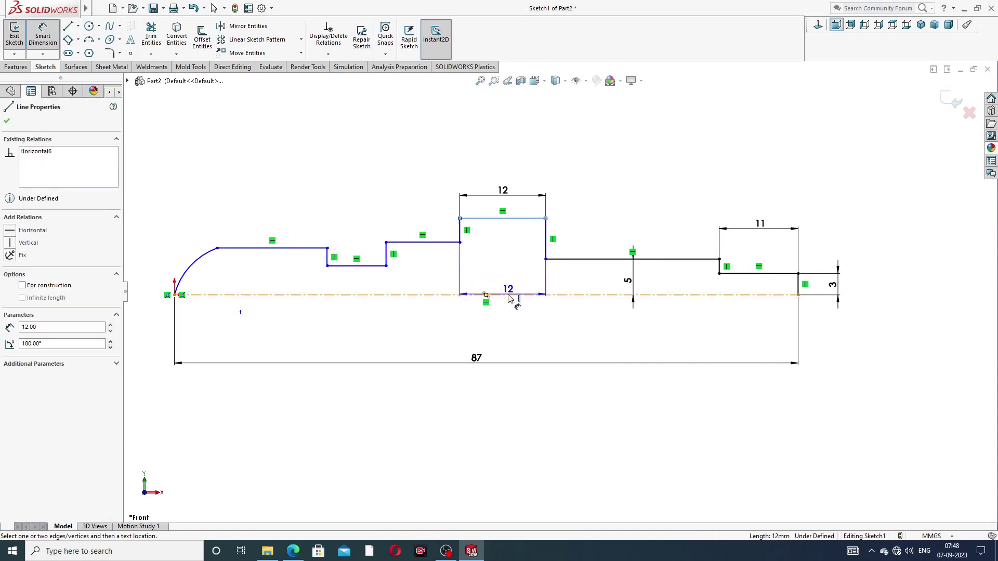
pyautogui.click(508, 294)
pyautogui.click(505, 263)
pyautogui.write('7')
pyautogui.press('Return')
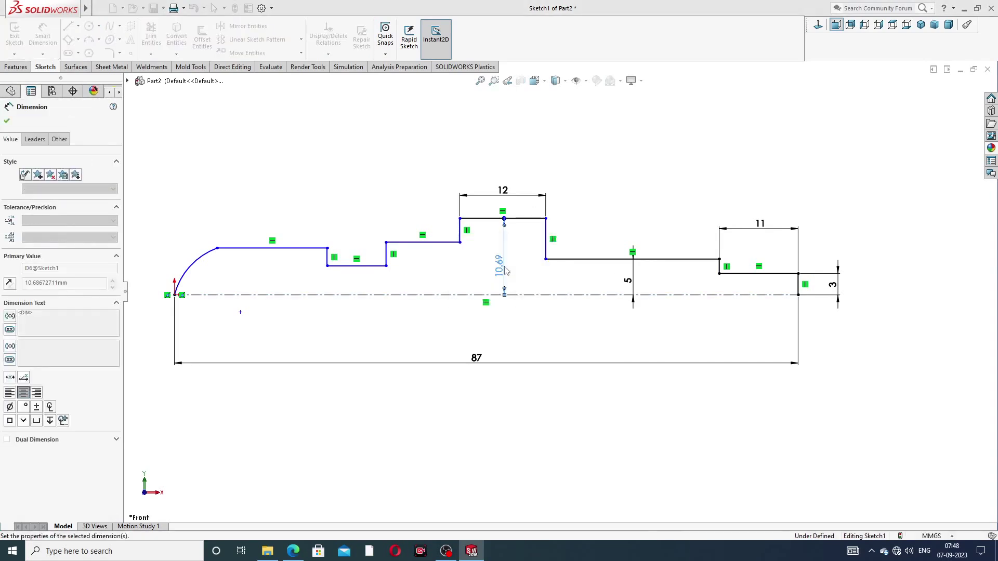
# Dimension the horizontal line beside the arc 4 mm from the centreline and finish dimensioning
pyautogui.click(300, 251)
pyautogui.click(294, 295)
pyautogui.click(288, 280)
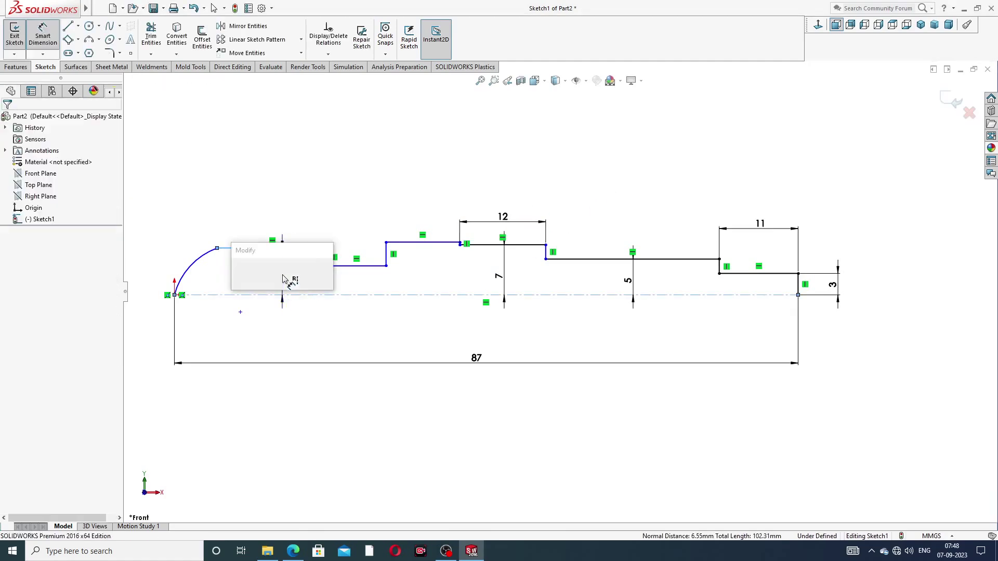
pyautogui.write('4')
pyautogui.press('Return')
pyautogui.click(631, 145)
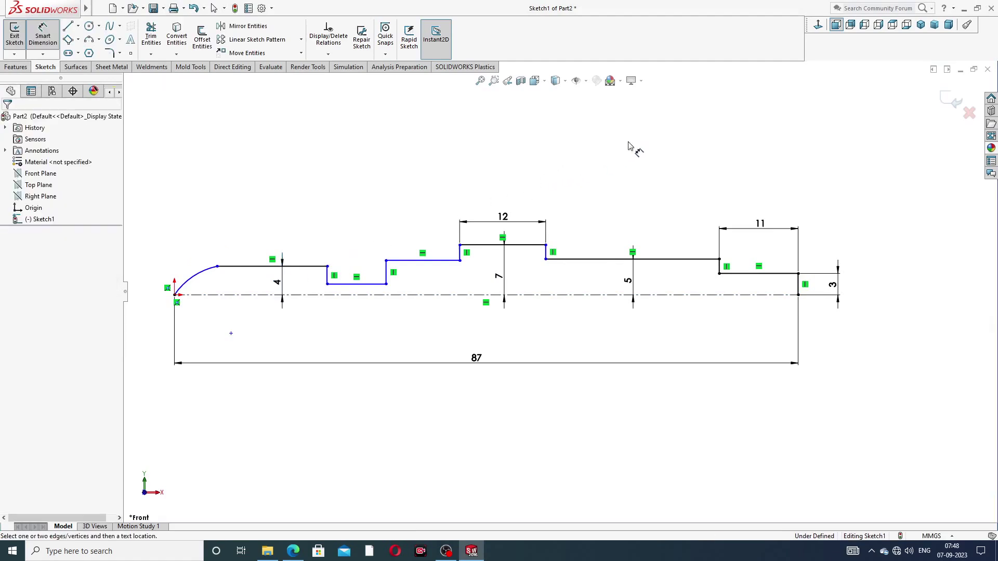
pyautogui.rightClick(631, 145)
pyautogui.click(642, 152)
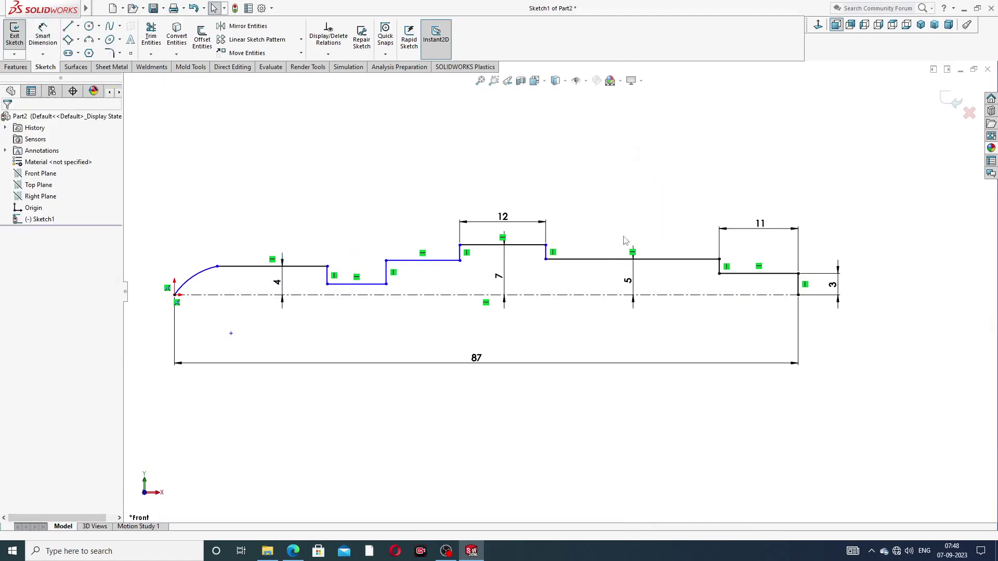
# Try to make the shank line, the line before the collar and the line beside the arc collinear
pyautogui.click(602, 261)
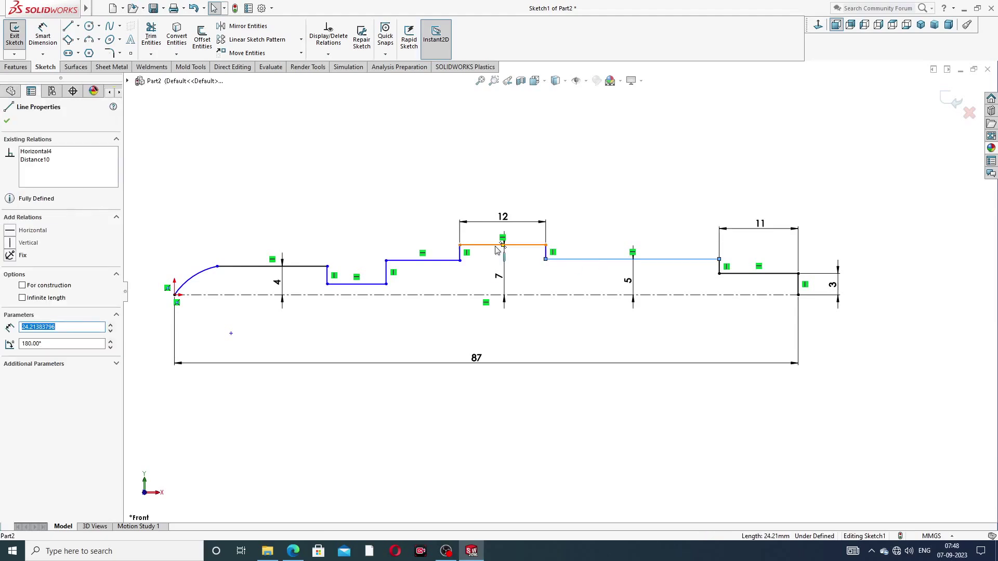
pyautogui.keyDown('ctrl'); pyautogui.click(447, 260); pyautogui.keyUp('ctrl')
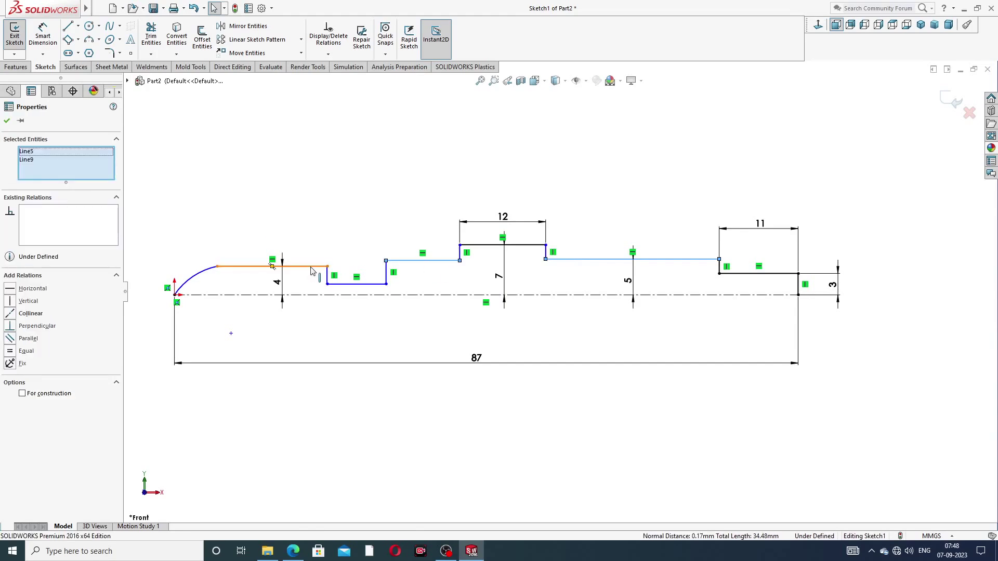
pyautogui.keyDown('ctrl'); pyautogui.click(310, 267); pyautogui.keyUp('ctrl')
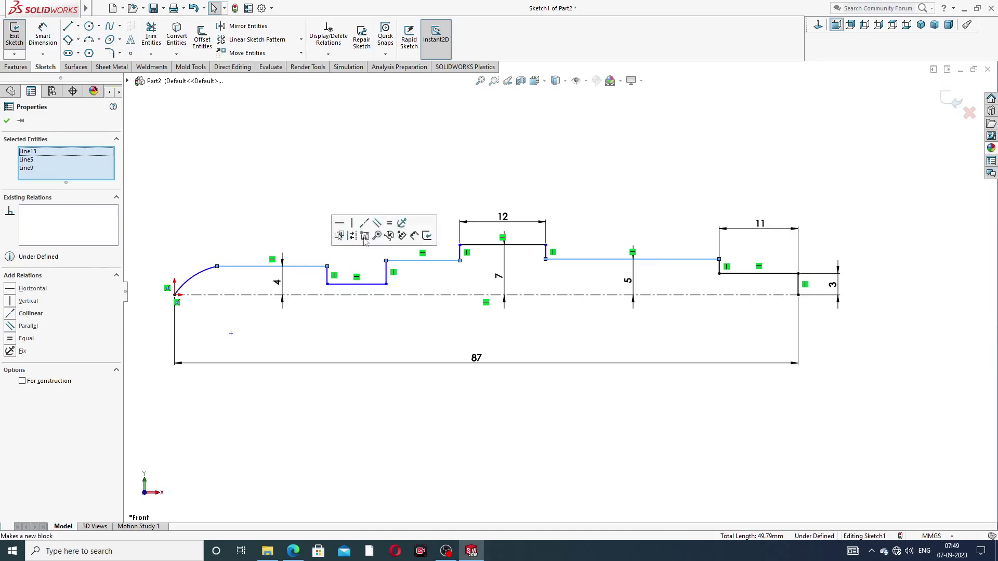
pyautogui.click(365, 223)
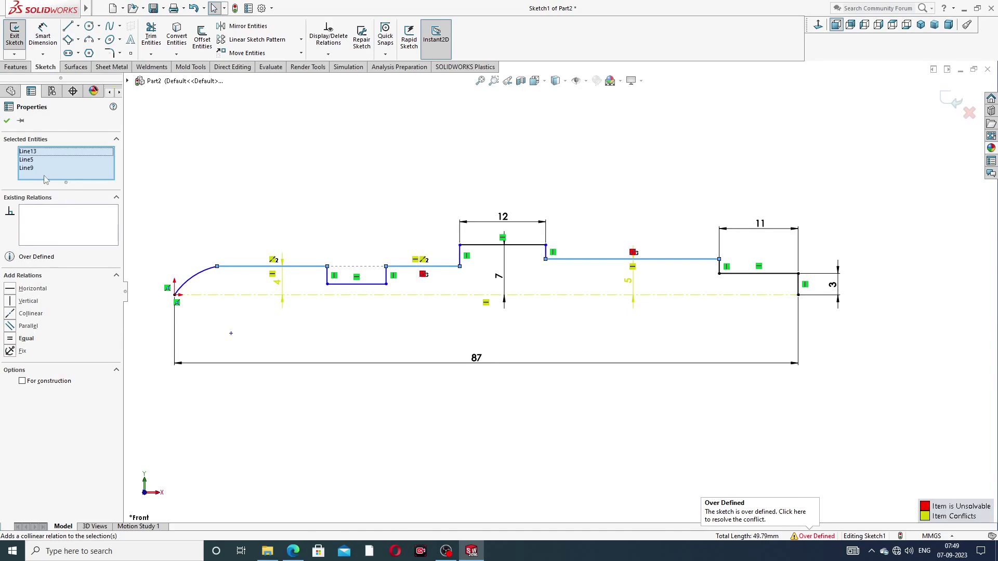
pyautogui.click(288, 192)
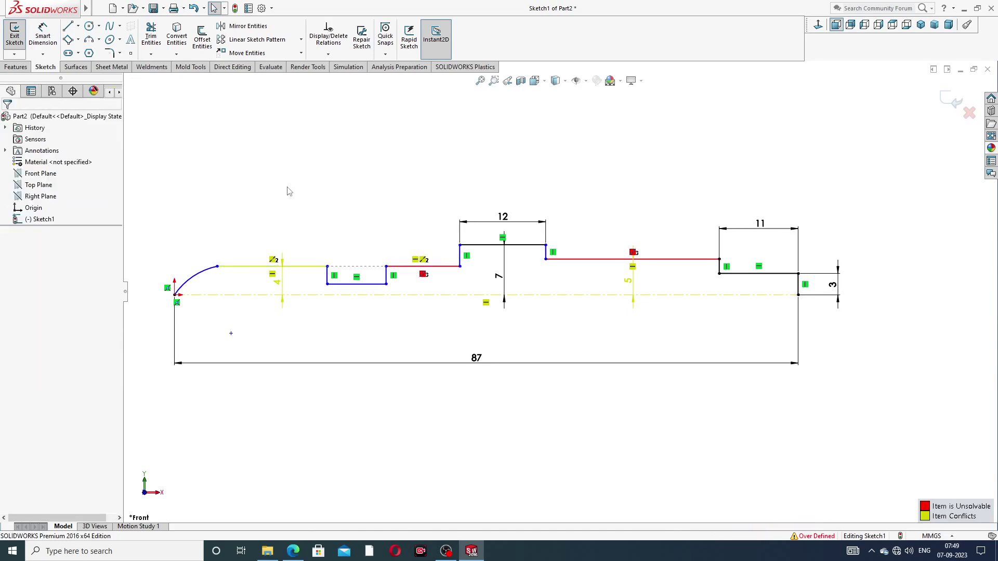
# Undo the collinear relation, the 4 mm and 7 mm height dimensions, and the shank's 5 mm value
pyautogui.hotkey('ctrl', 'z')
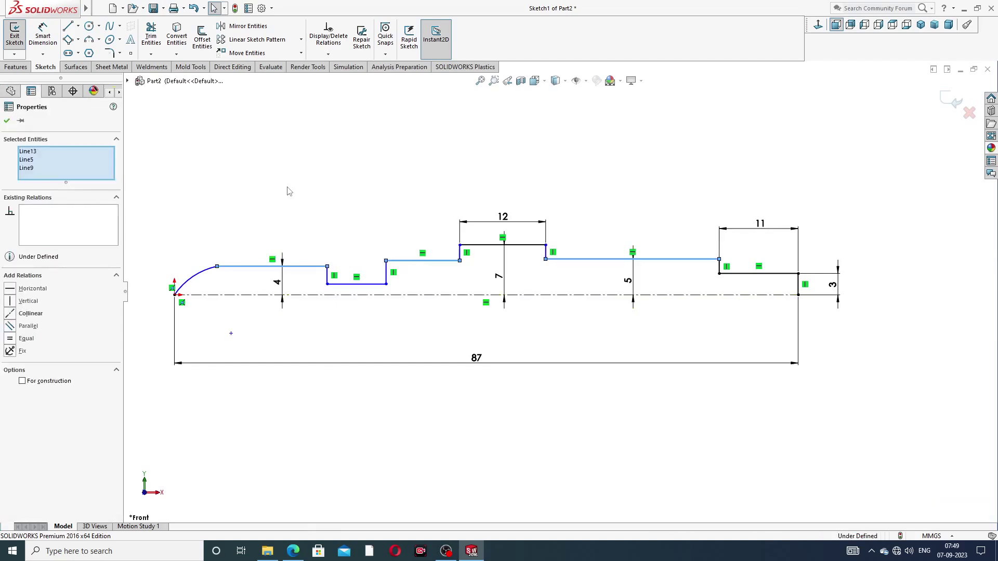
pyautogui.hotkey('ctrl', 'z')
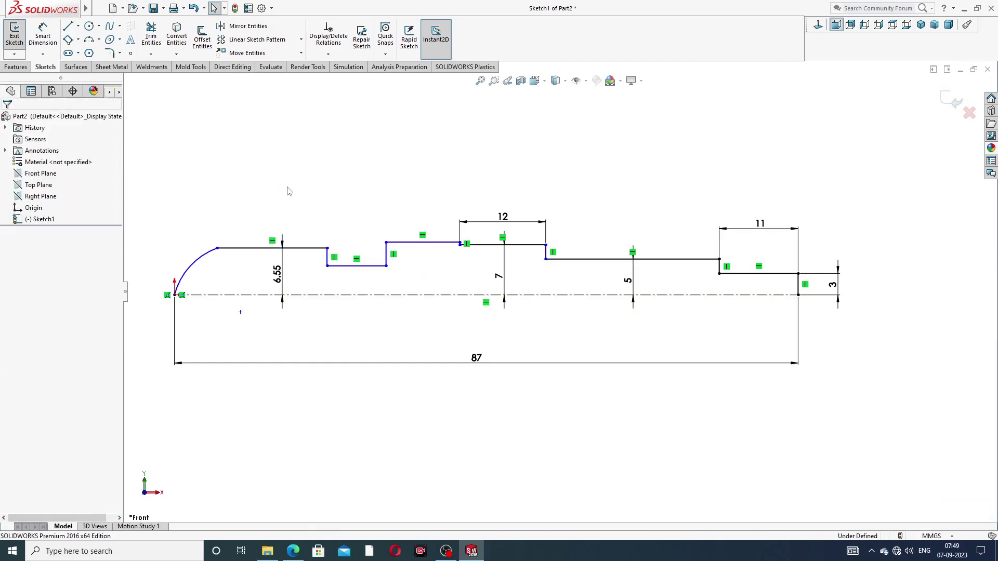
pyautogui.hotkey('ctrl', 'z')
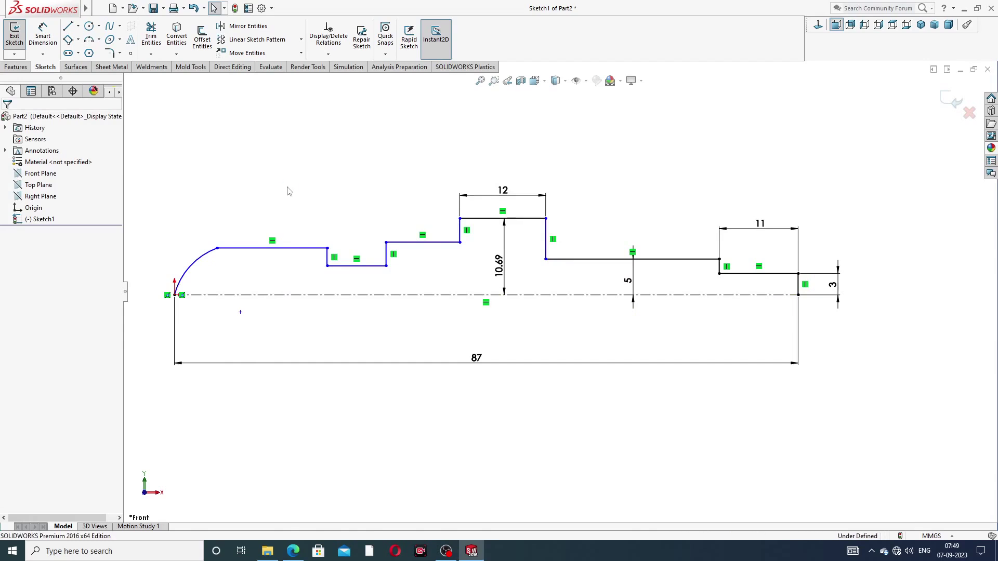
pyautogui.hotkey('ctrl', 'z')
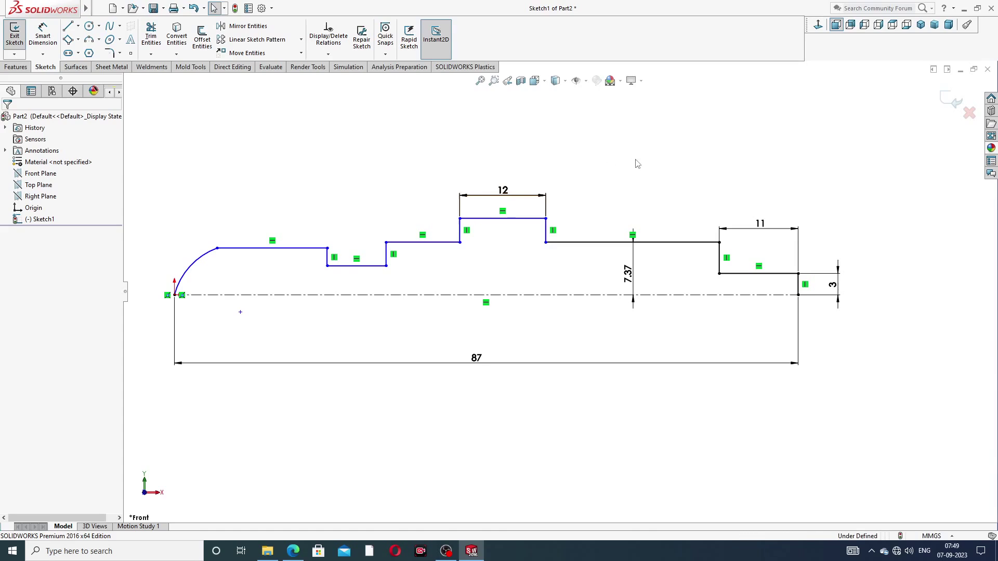
# Set the shank line's distance from the centreline to 5 mm
pyautogui.doubleClick(628, 274)
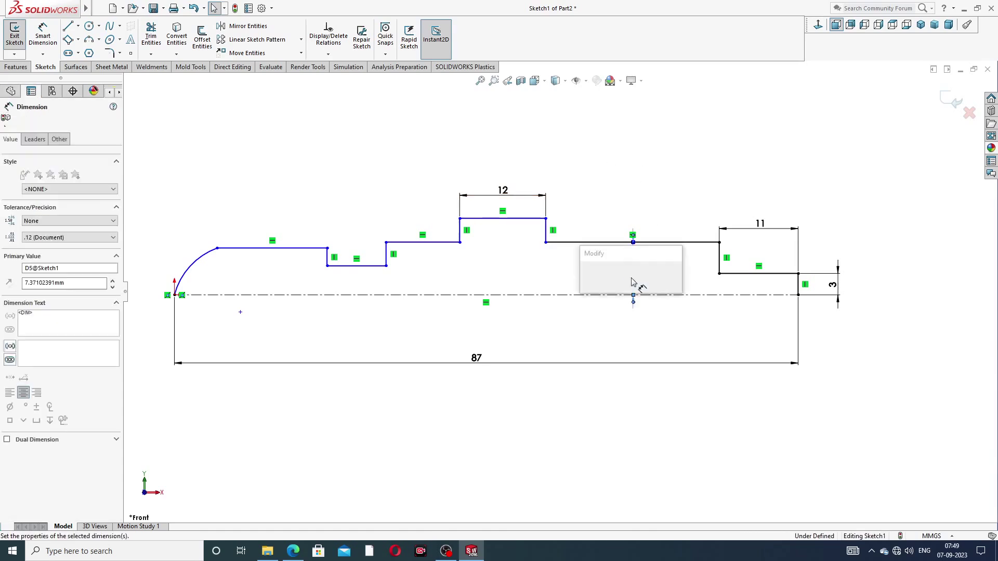
pyautogui.write('5')
pyautogui.press('Return')
pyautogui.click(648, 237)
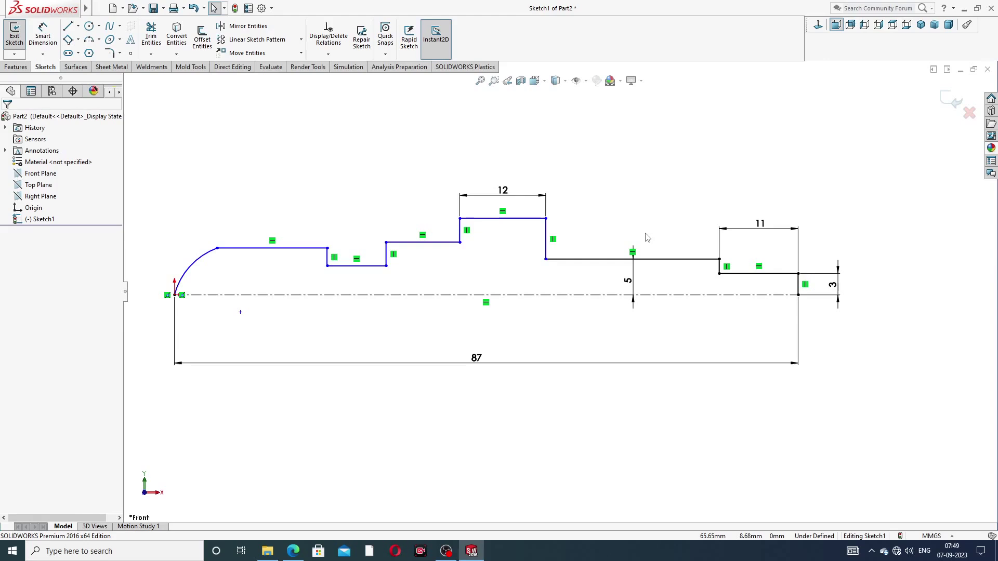
# Make the shank line, the line between groove and collar, and the line beside the arc collinear
pyautogui.click(560, 259)
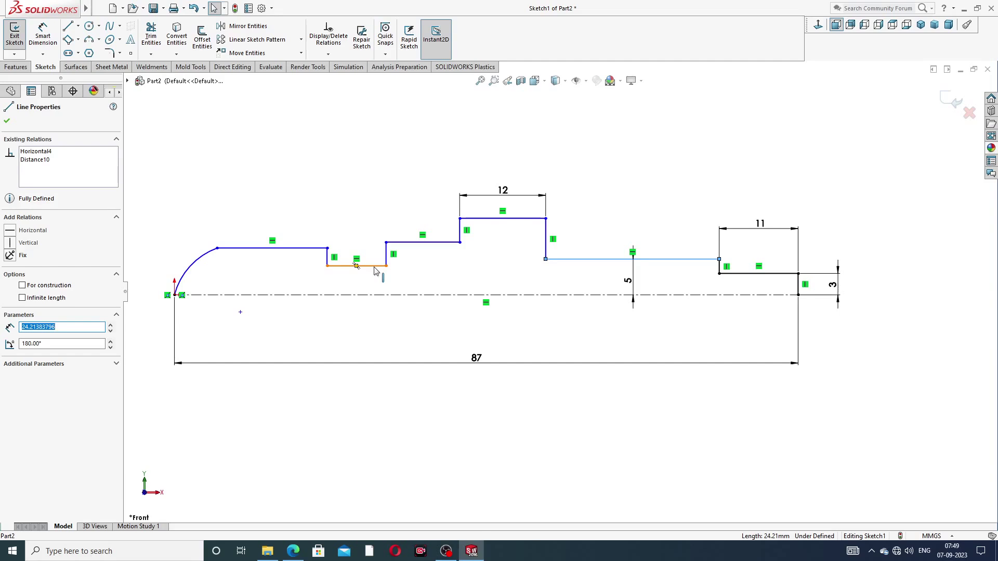
pyautogui.keyDown('ctrl'); pyautogui.click(416, 244); pyautogui.keyUp('ctrl')
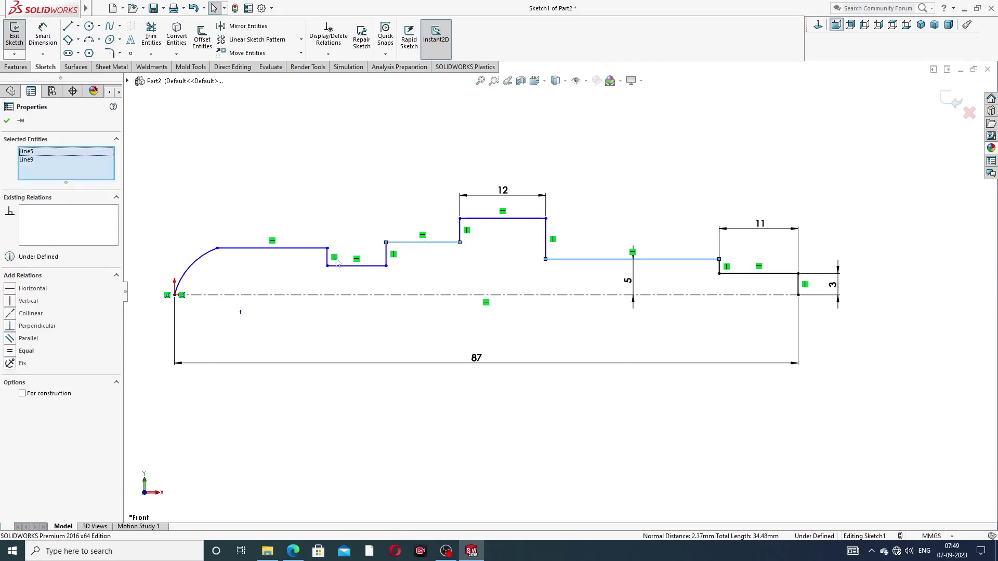
pyautogui.keyDown('ctrl'); pyautogui.click(312, 252); pyautogui.keyUp('ctrl')
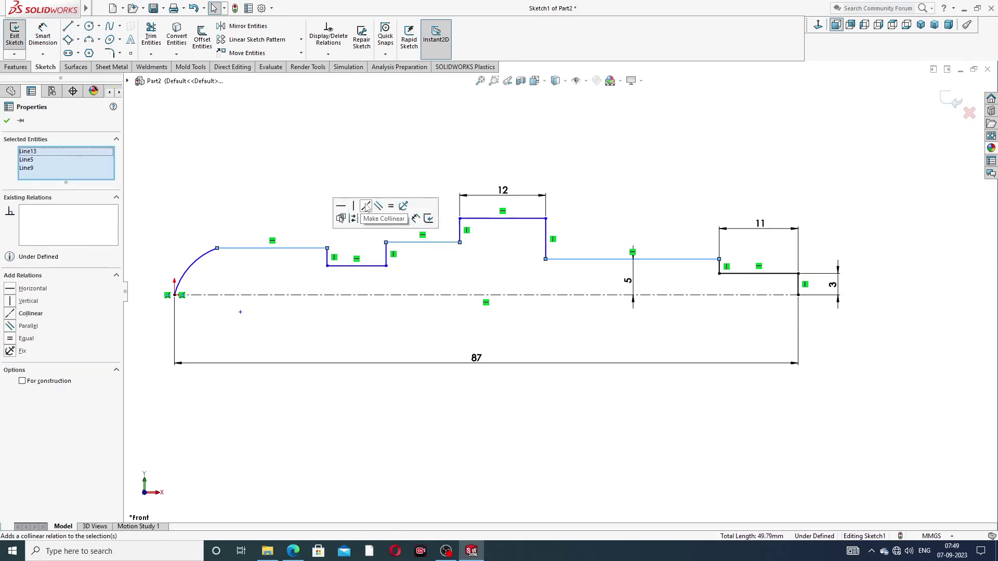
pyautogui.click(366, 206)
pyautogui.click(633, 166)
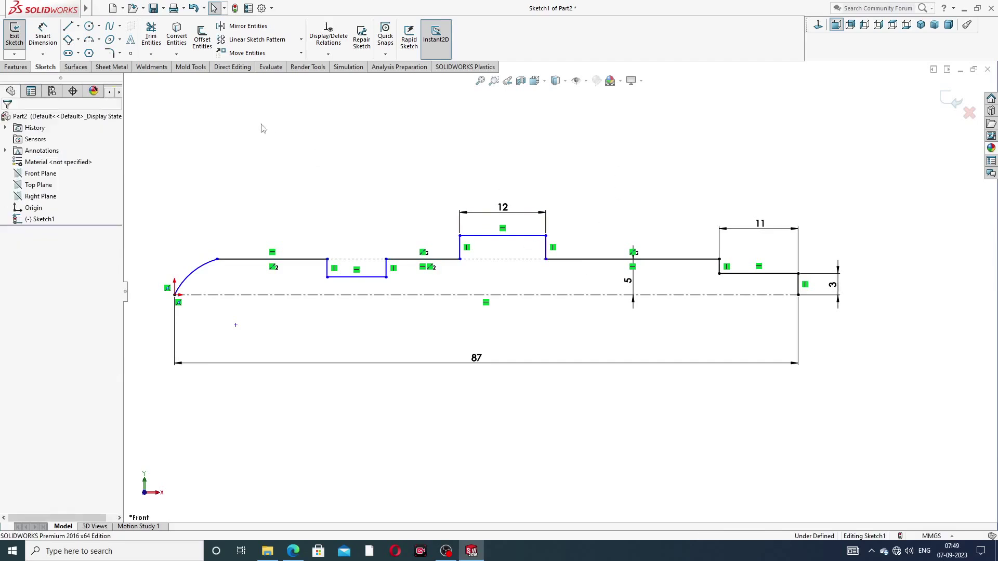
# Set the distance from the centreline to the collar's upper line to 7 mm
pyautogui.click(44, 44)
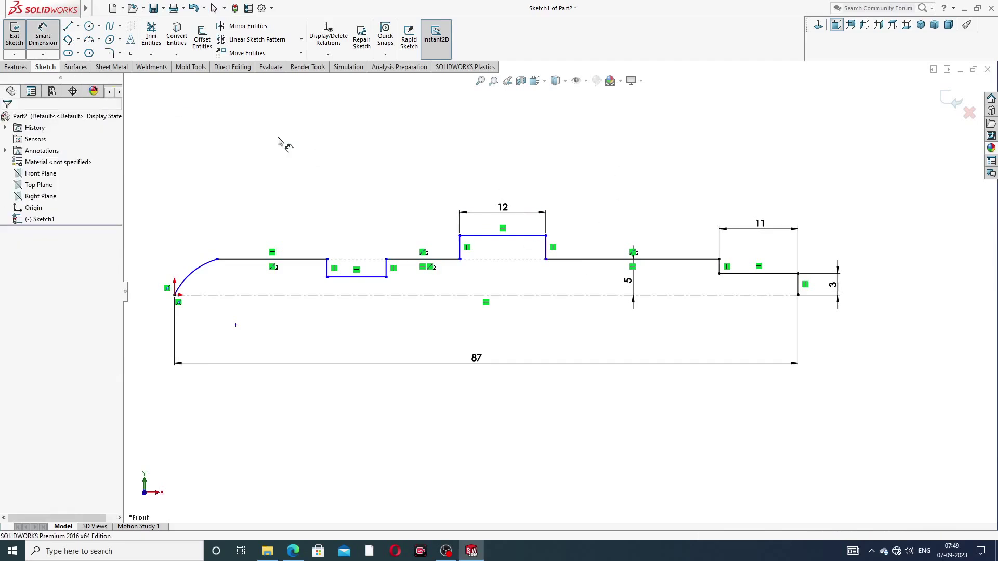
pyautogui.click(518, 237)
pyautogui.click(513, 295)
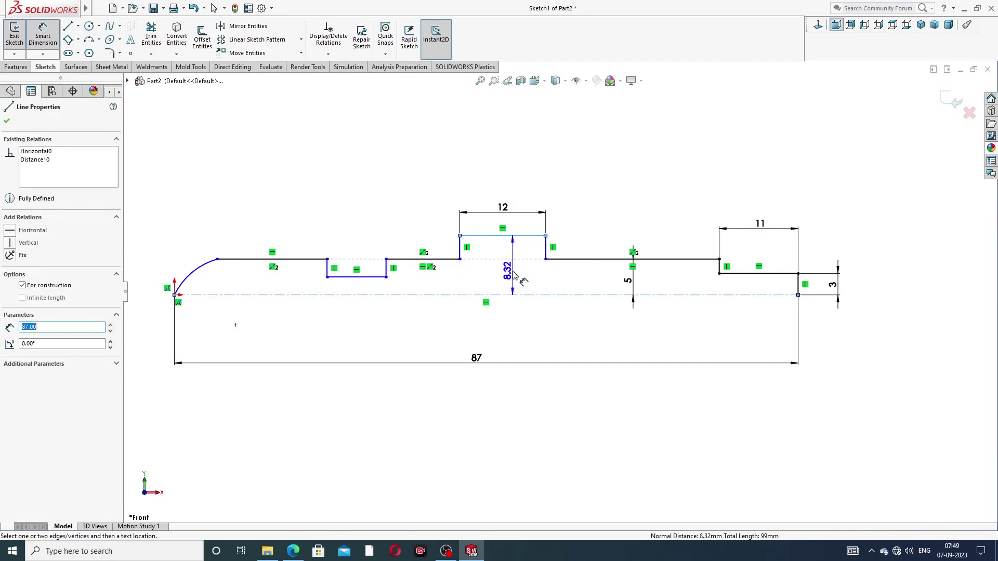
pyautogui.click(513, 275)
pyautogui.write('7')
pyautogui.press('Return')
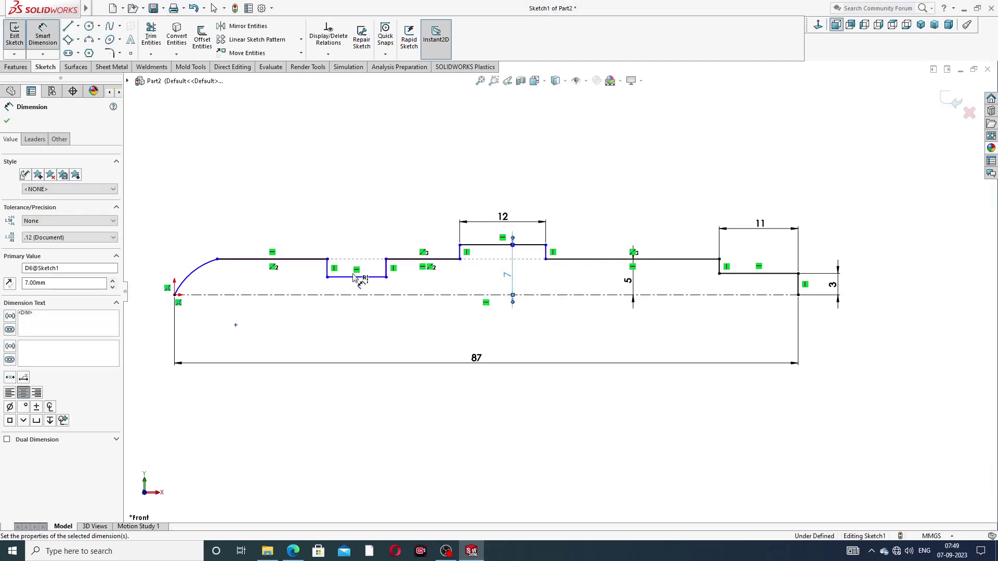
pyautogui.click(300, 262)
pyautogui.click(302, 294)
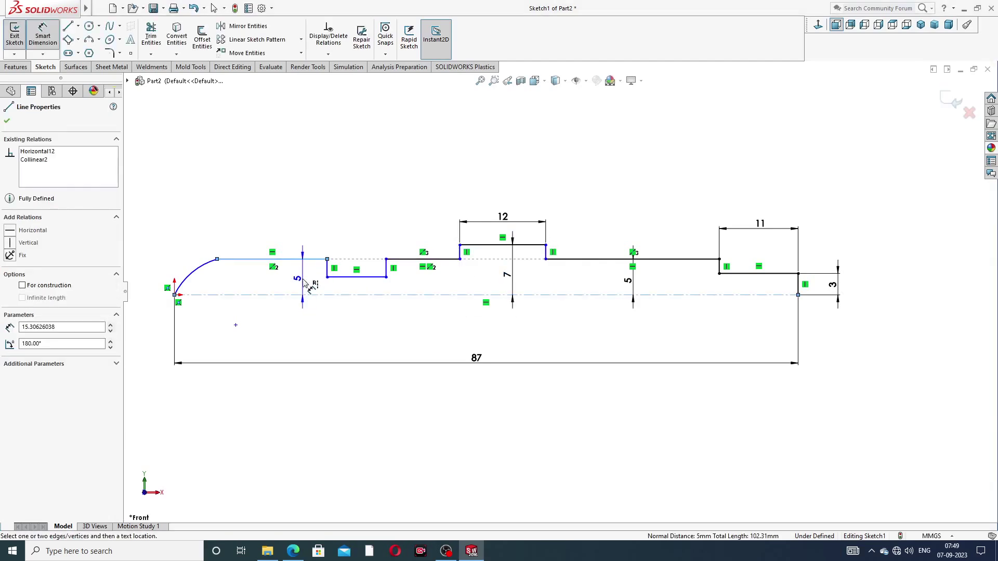
pyautogui.click(305, 283)
pyautogui.click(577, 233)
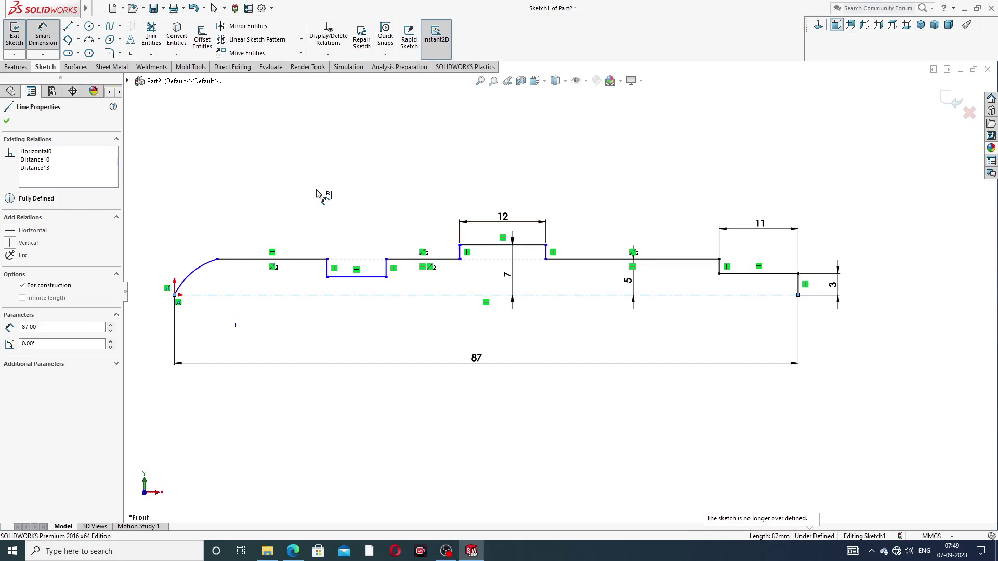
# Set the groove floor's distance from the centreline to 4 mm and shift that dimension slightly toward the arc end
pyautogui.click(360, 280)
pyautogui.click(369, 286)
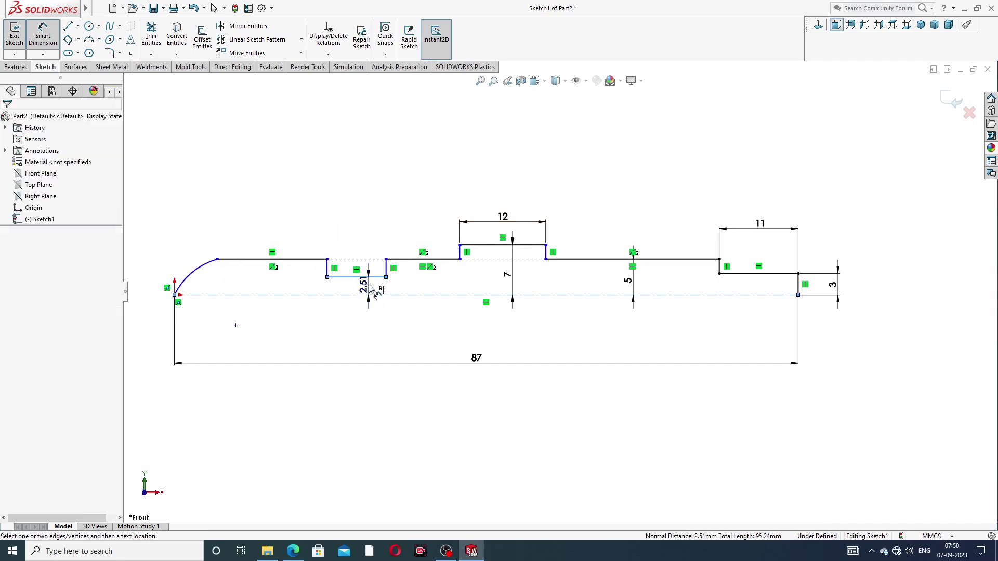
pyautogui.write('4')
pyautogui.press('Return')
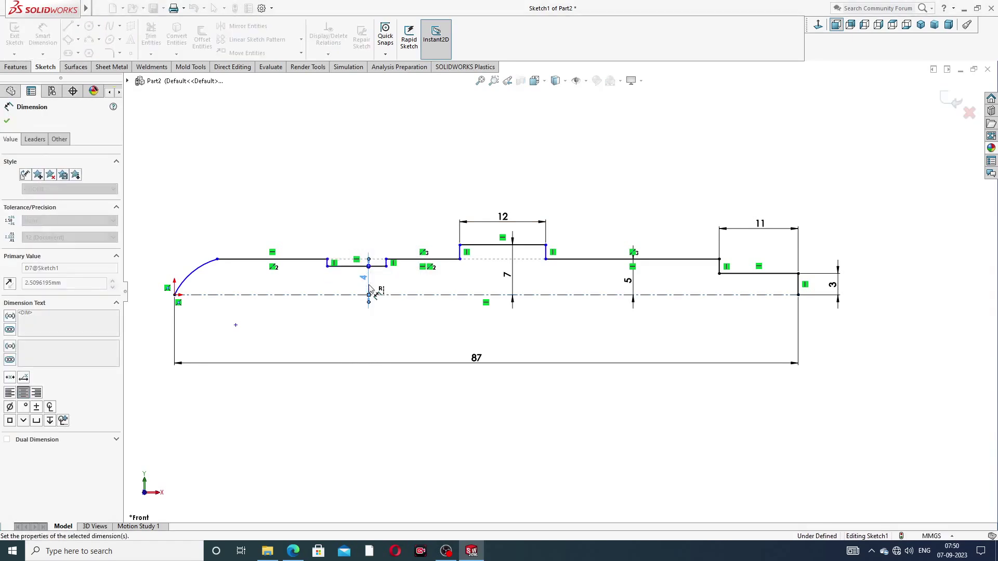
pyautogui.click(554, 175)
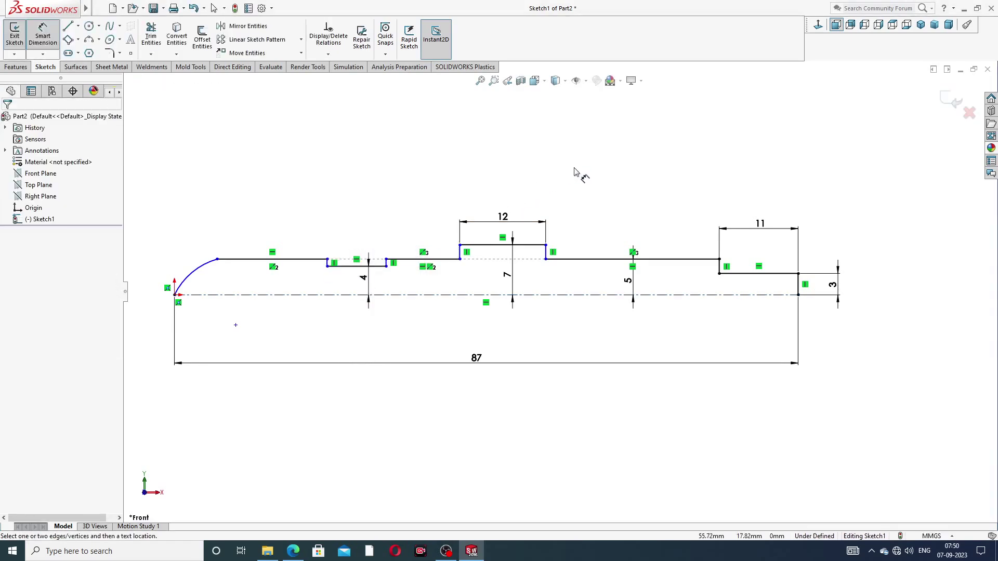
pyautogui.click(368, 280)
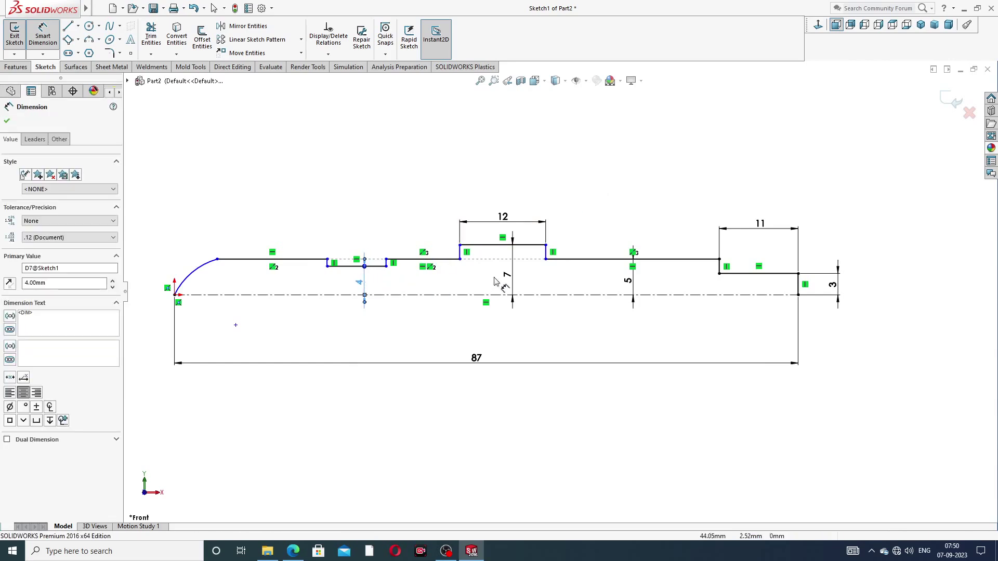
pyautogui.rightClick(639, 190)
pyautogui.click(669, 155)
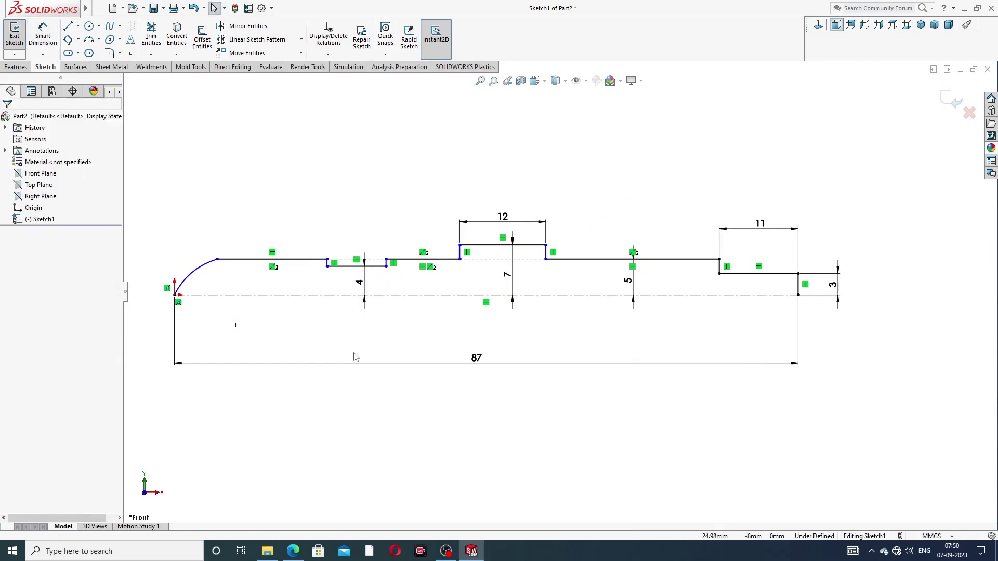
# Check the end radius on the spindle drawing and dimension the rounded end's arc with a 12 mm radius
pyautogui.click(293, 551)
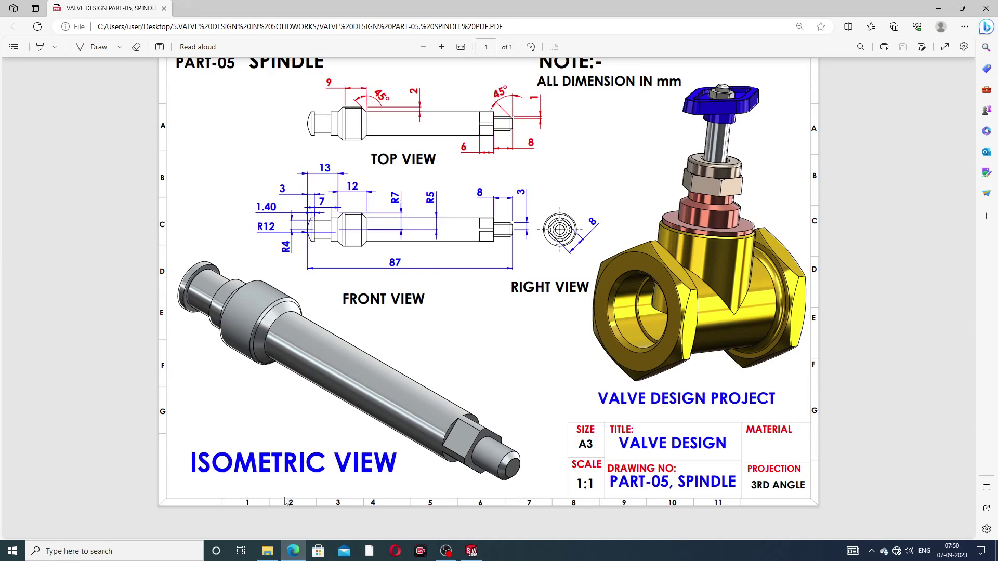
pyautogui.click(293, 551)
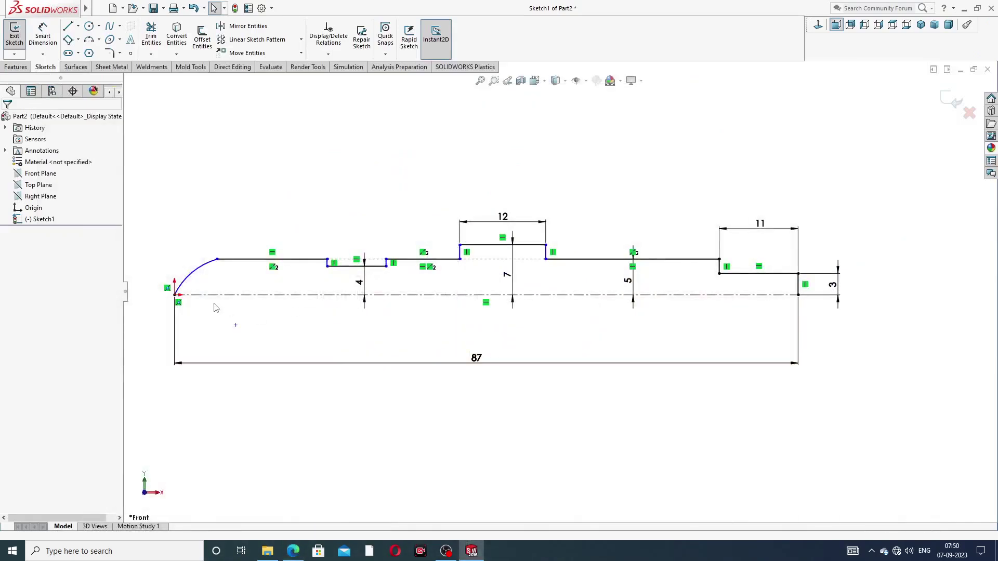
pyautogui.click(43, 38)
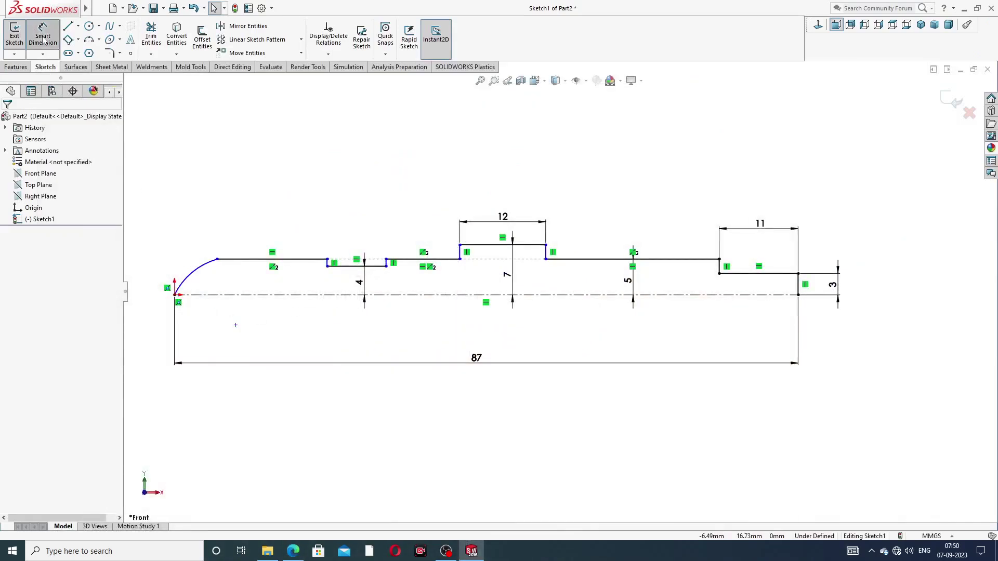
pyautogui.click(190, 271)
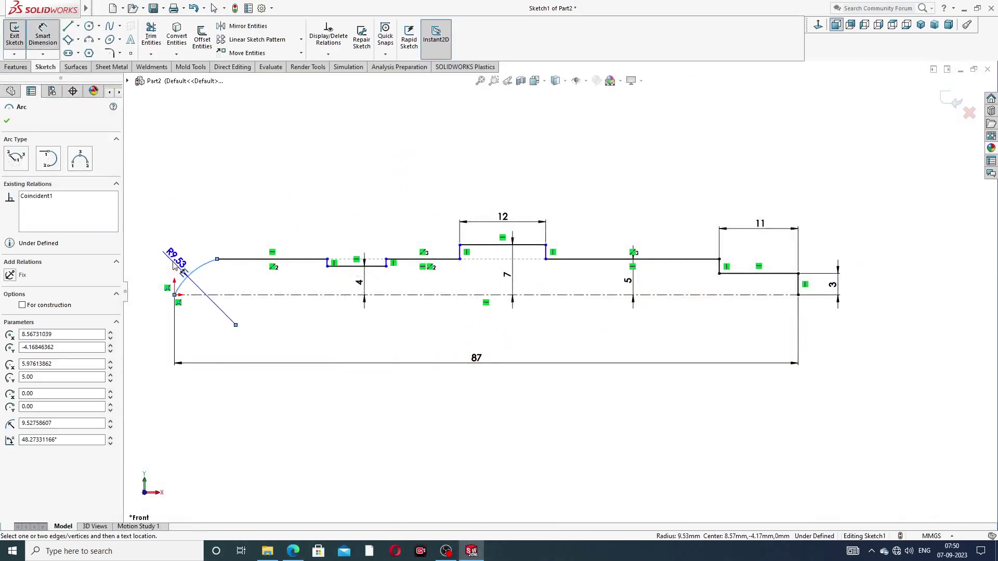
pyautogui.click(173, 264)
pyautogui.write('12')
pyautogui.press('Return')
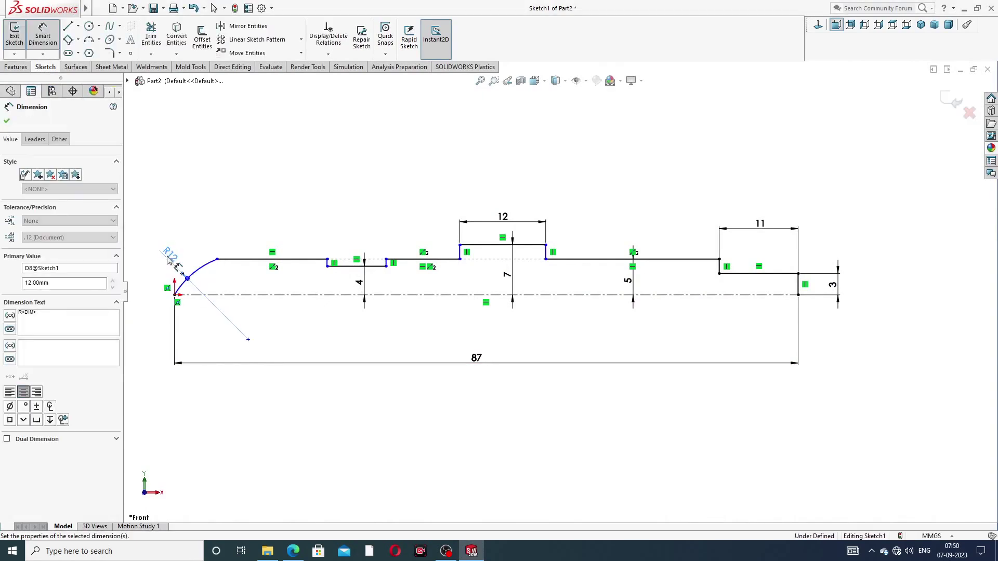
pyautogui.click(249, 217)
# Check the groove's position on the spindle drawing and set the origin's horizontal distance to the groove's near wall to 7 mm
pyautogui.scroll(1, 248, 212)
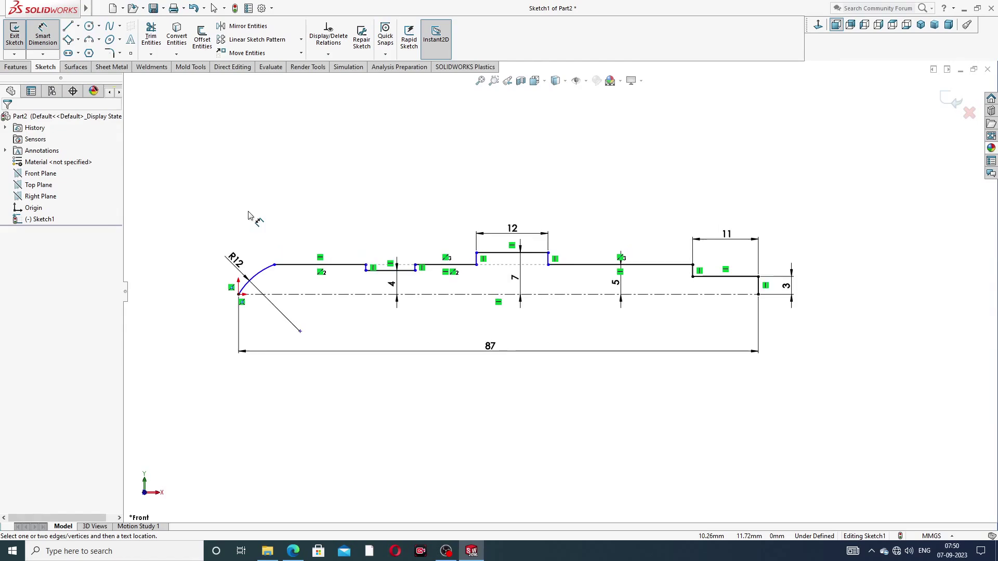
pyautogui.scroll(-1, 333, 282)
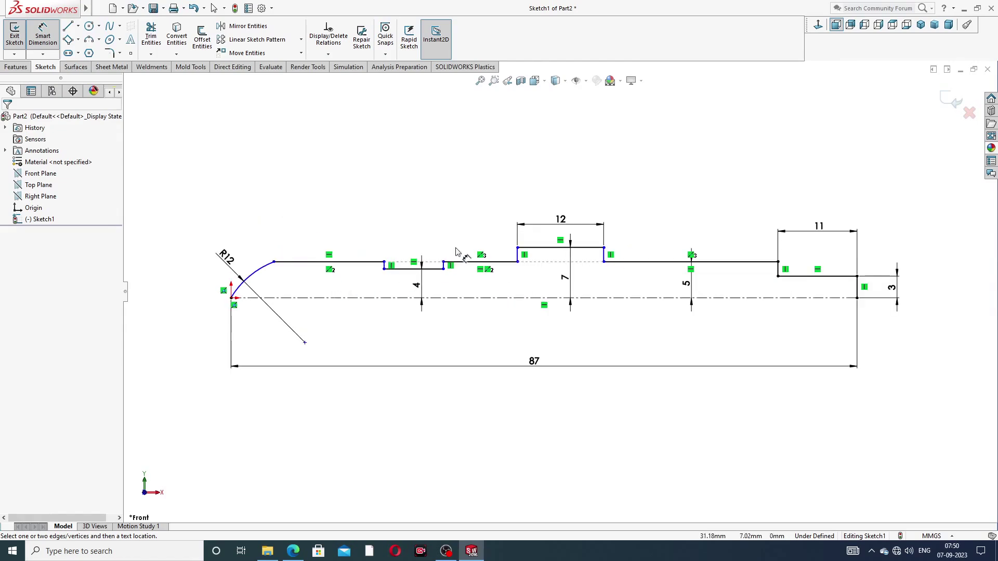
pyautogui.scroll(-1, 451, 284)
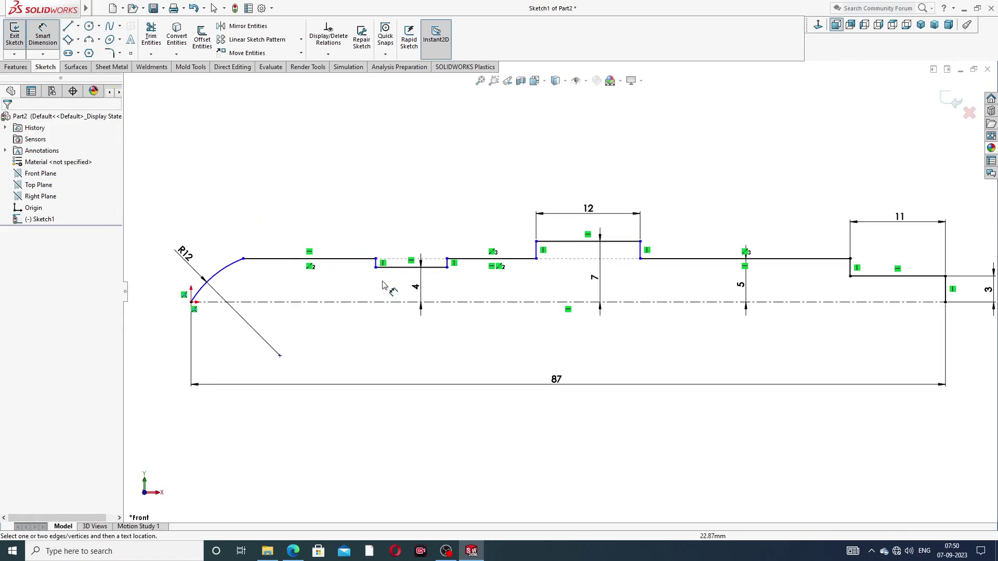
pyautogui.click(293, 551)
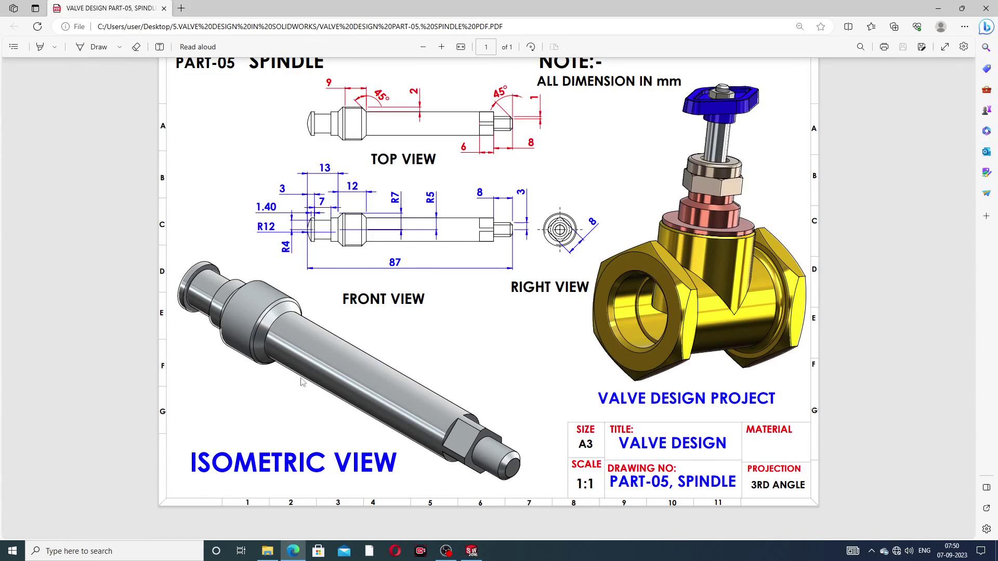
pyautogui.click(300, 550)
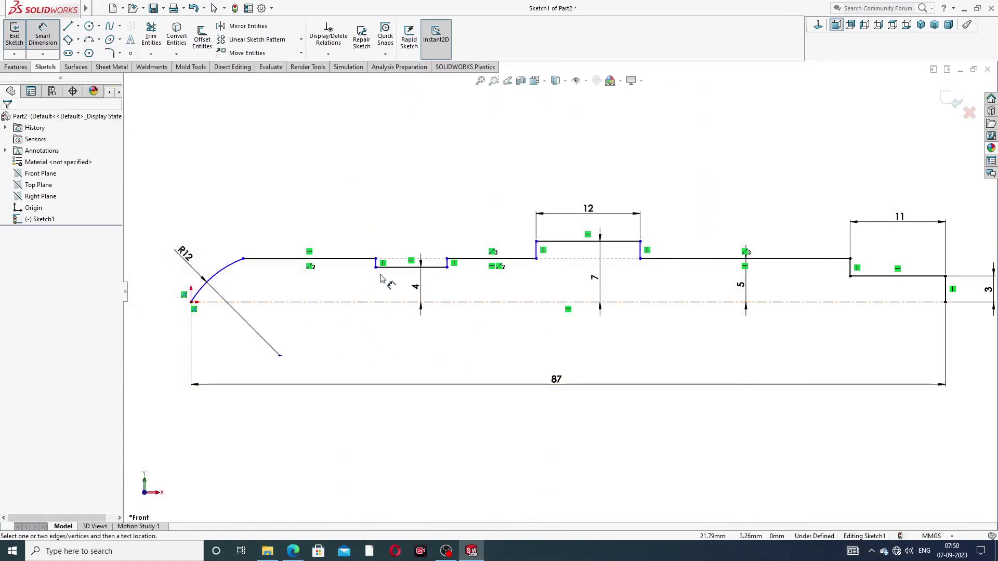
pyautogui.click(192, 302)
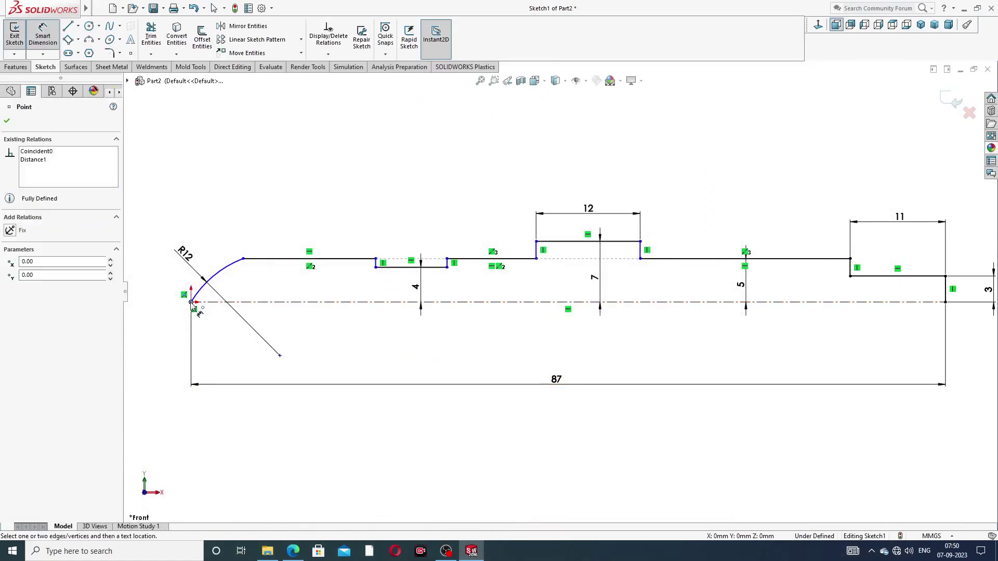
pyautogui.click(376, 268)
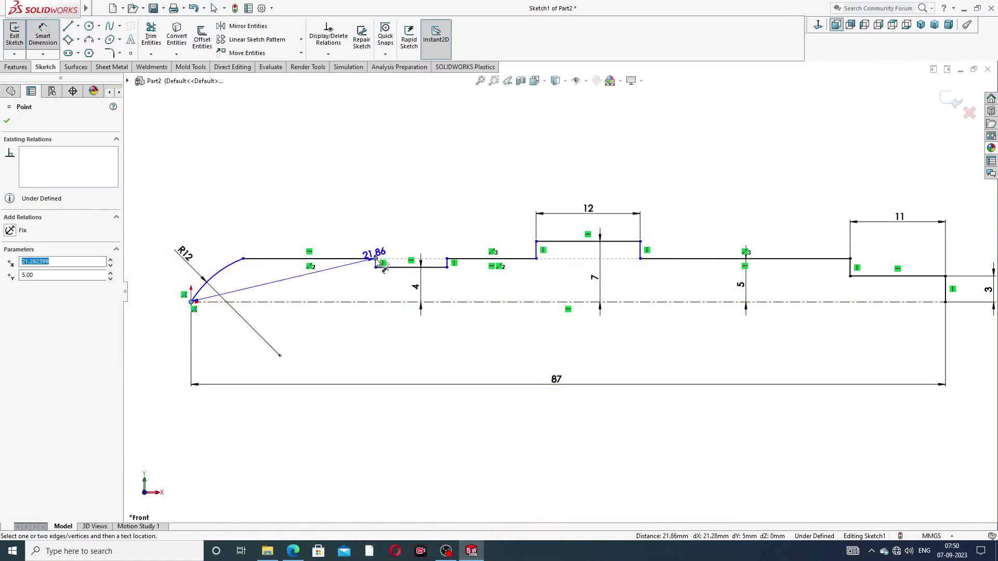
pyautogui.click(300, 230)
pyautogui.write('7')
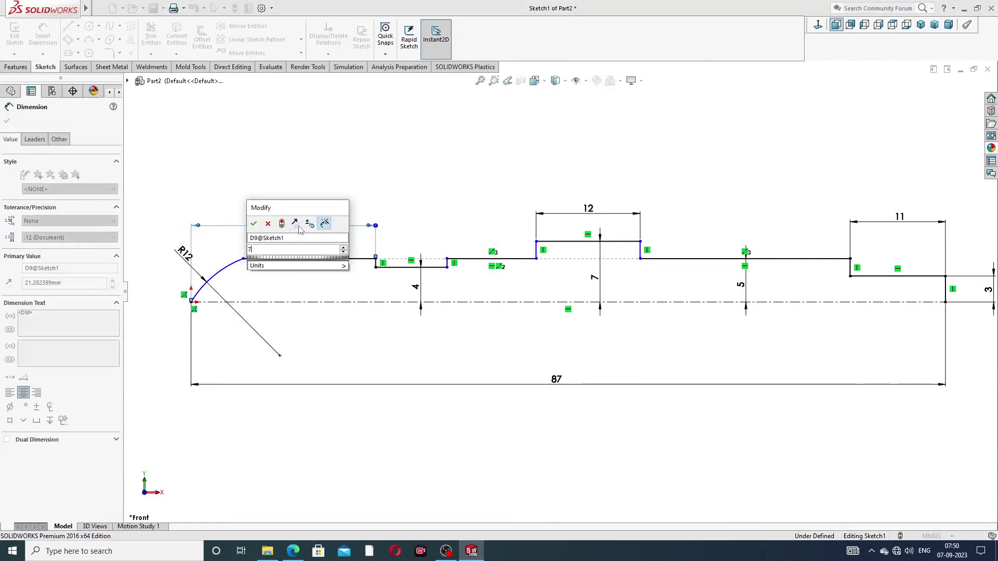
pyautogui.press('Return')
pyautogui.click(347, 192)
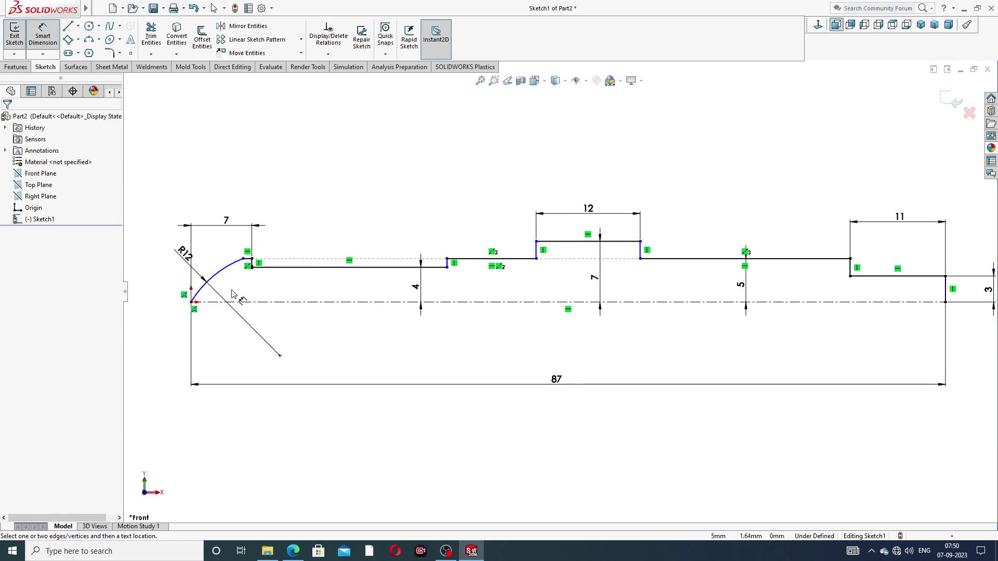
# Set the horizontal distance from the origin to the collar's near edge to 13 mm
pyautogui.click(191, 302)
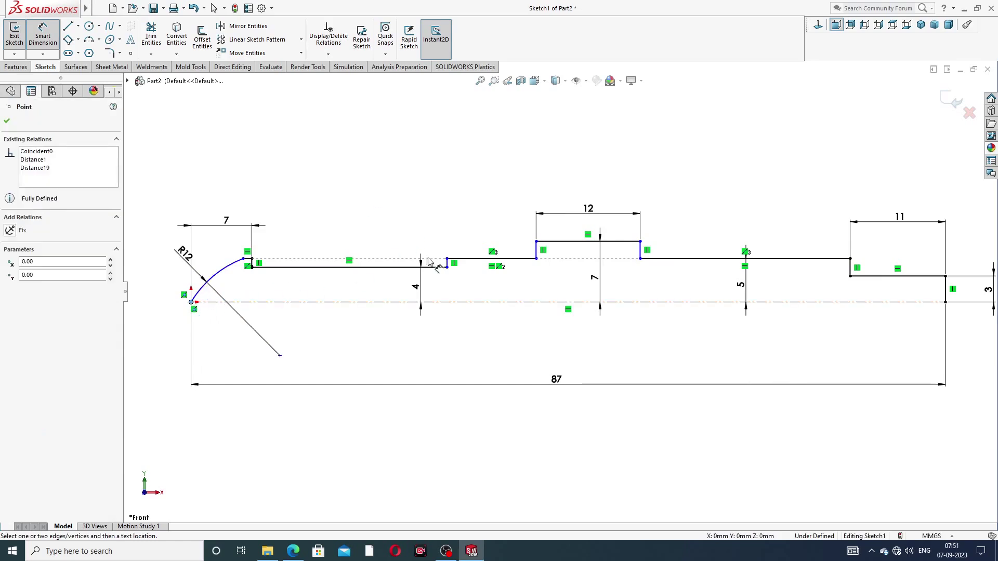
pyautogui.click(536, 241)
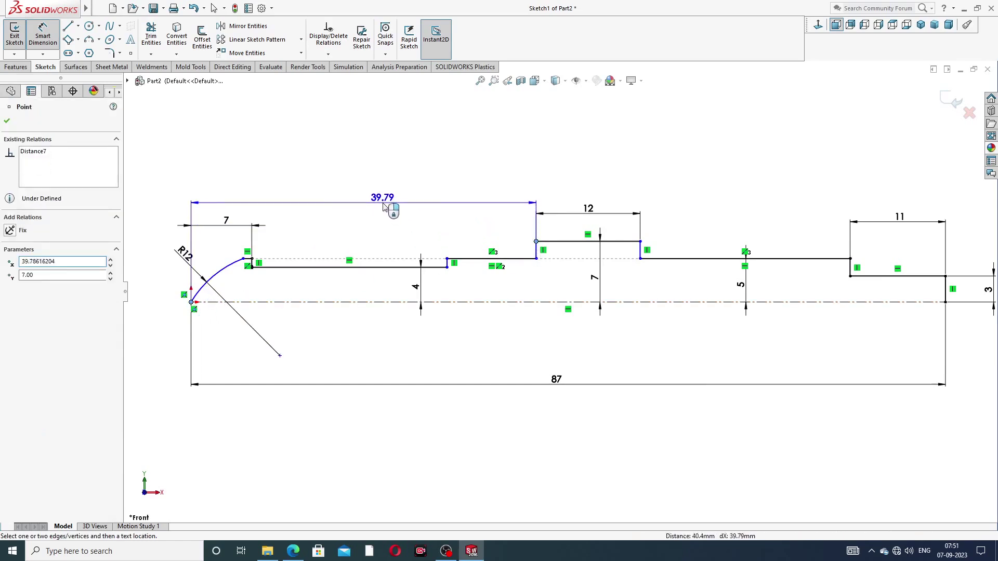
pyautogui.click(384, 200)
pyautogui.write('13')
pyautogui.press('Return')
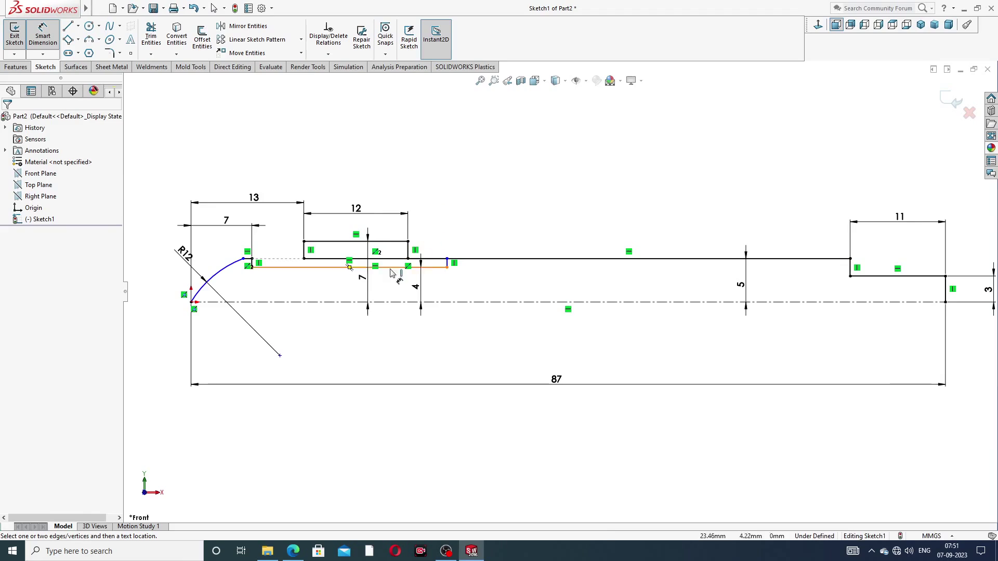
pyautogui.scroll(-1, 316, 271)
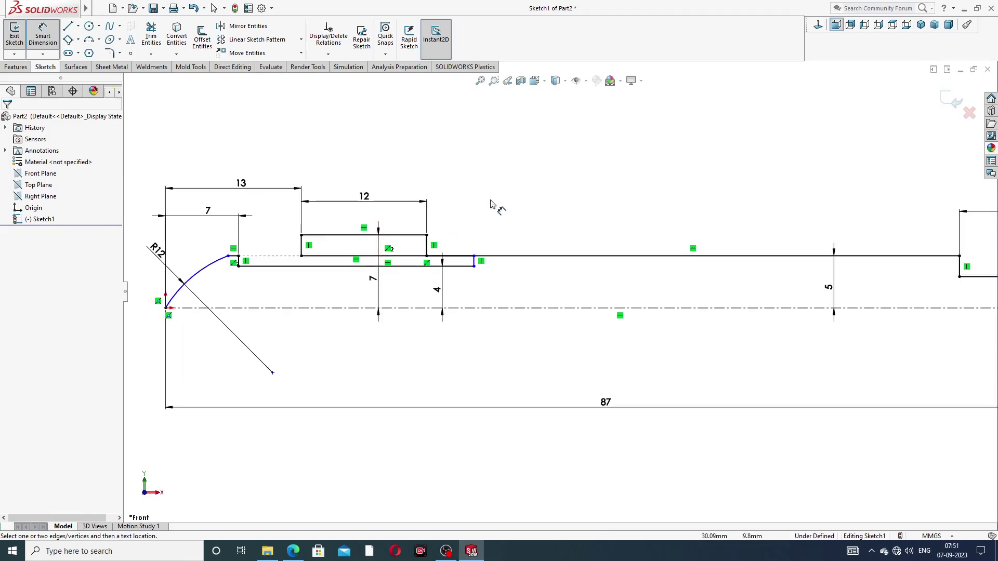
pyautogui.rightClick(534, 173)
pyautogui.click(556, 155)
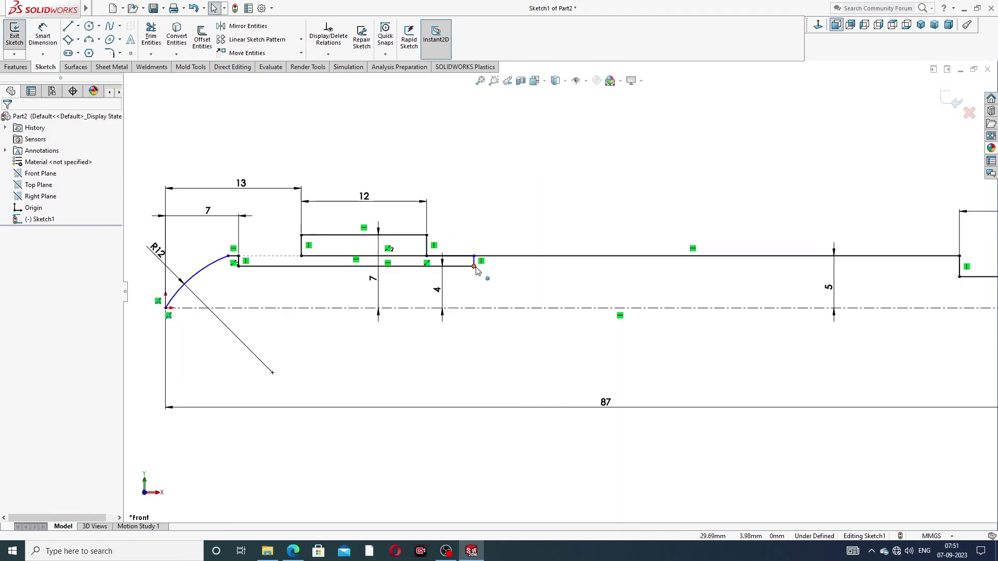
# Move the groove's far wall back in front of the collar, about 11.7 mm from the origin
pyautogui.moveTo(474, 267); pyautogui.dragTo(289, 270)
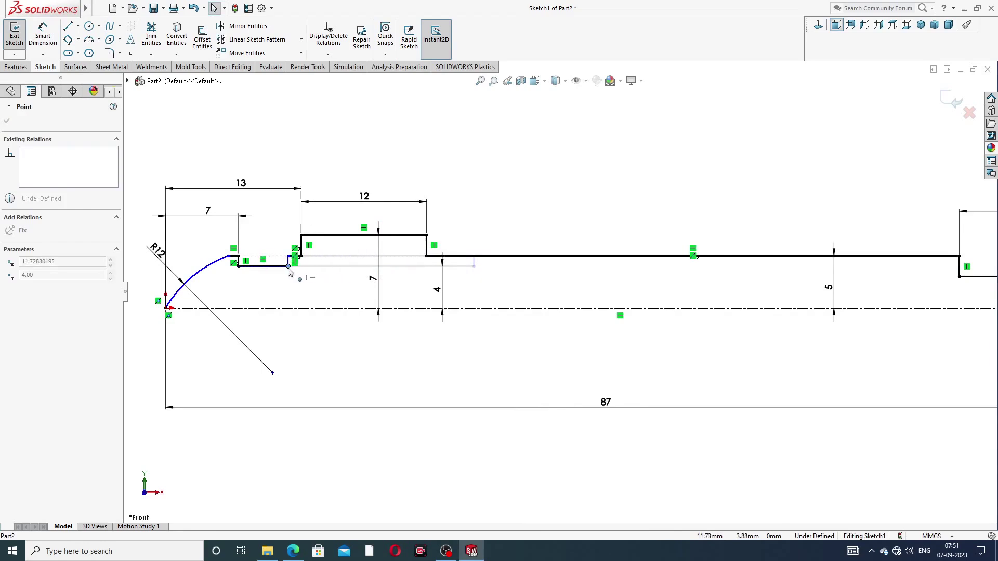
pyautogui.click(502, 198)
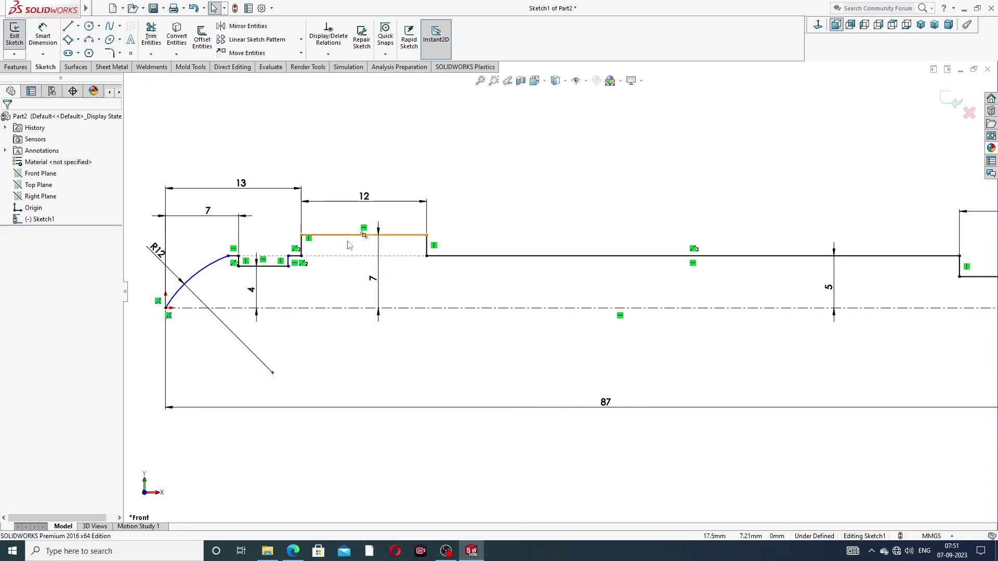
pyautogui.scroll(-3, 291, 273)
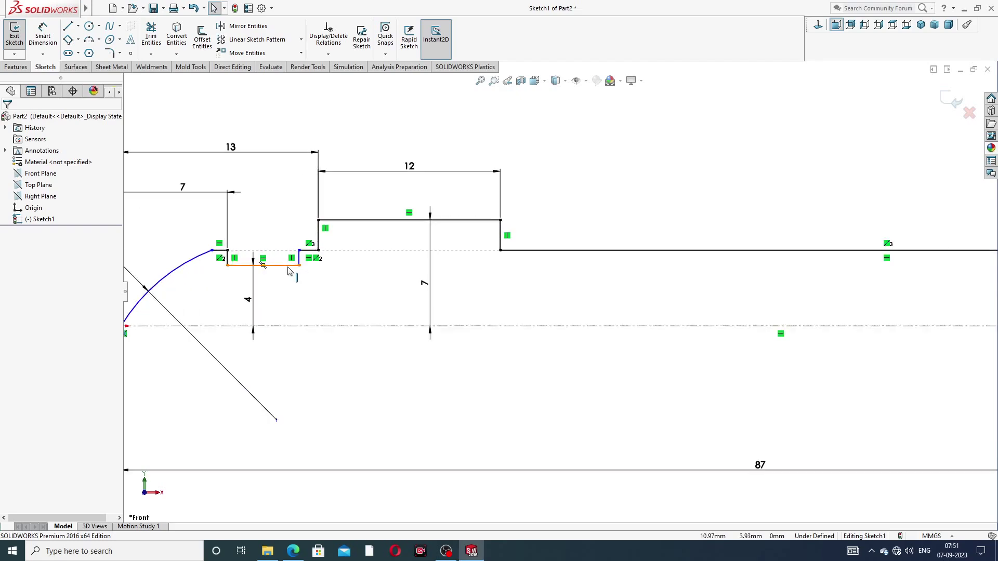
pyautogui.scroll(-3, 223, 260)
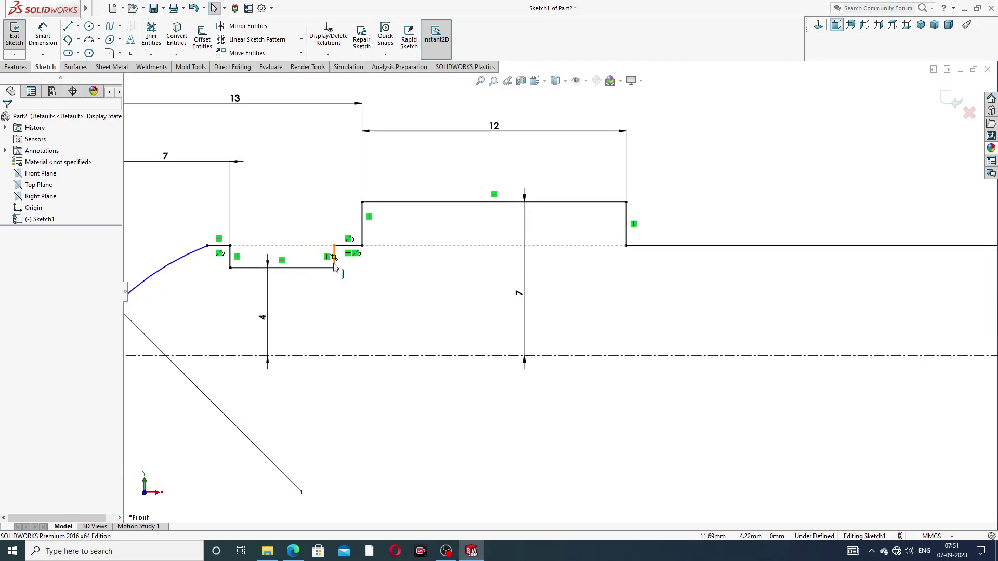
pyautogui.scroll(2, 407, 251)
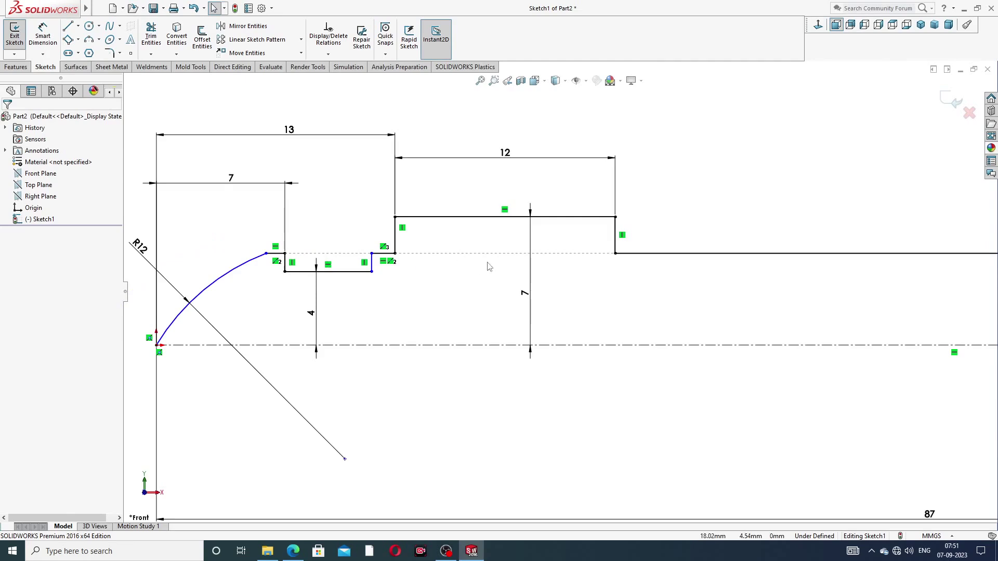
pyautogui.scroll(5, 697, 221)
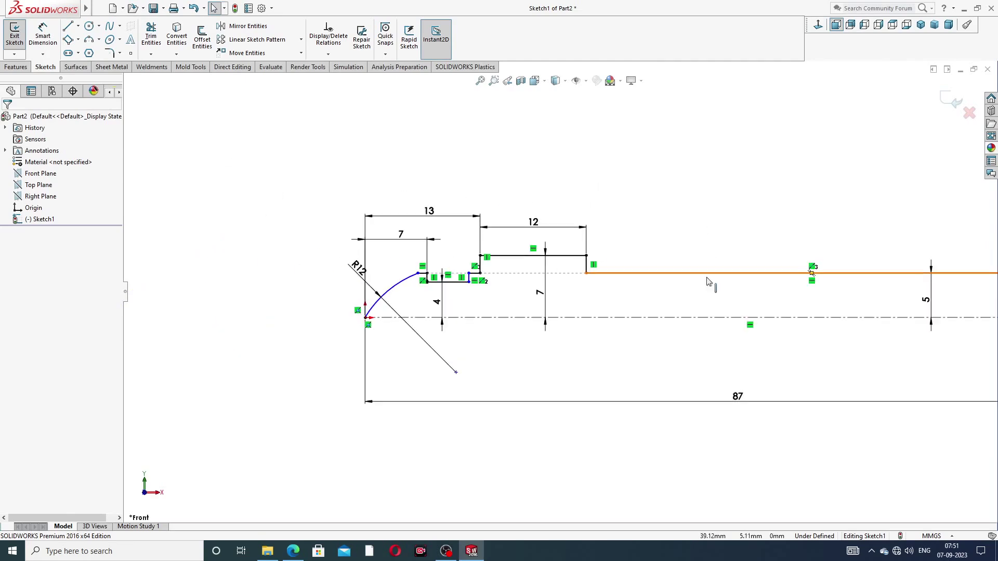
# Add an Equal relation between the groove's near and far vertical walls
pyautogui.scroll(-6, 429, 304)
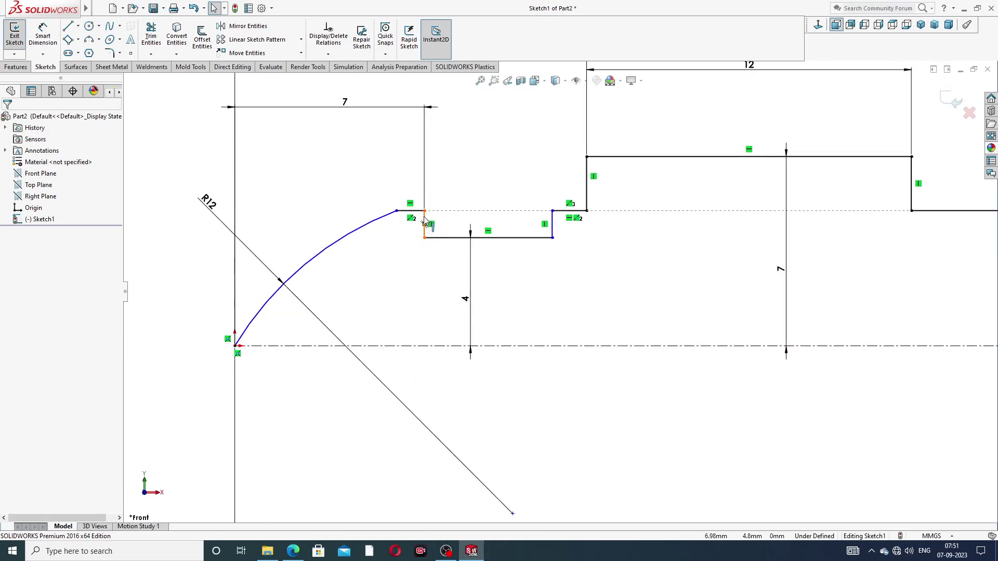
pyautogui.click(425, 222)
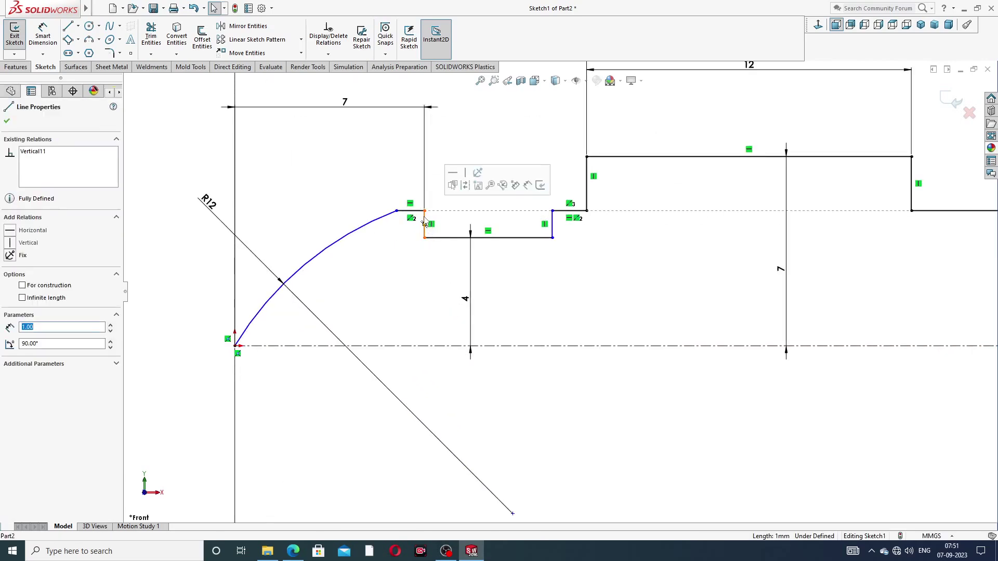
pyautogui.keyDown('ctrl'); pyautogui.click(553, 223); pyautogui.keyUp('ctrl')
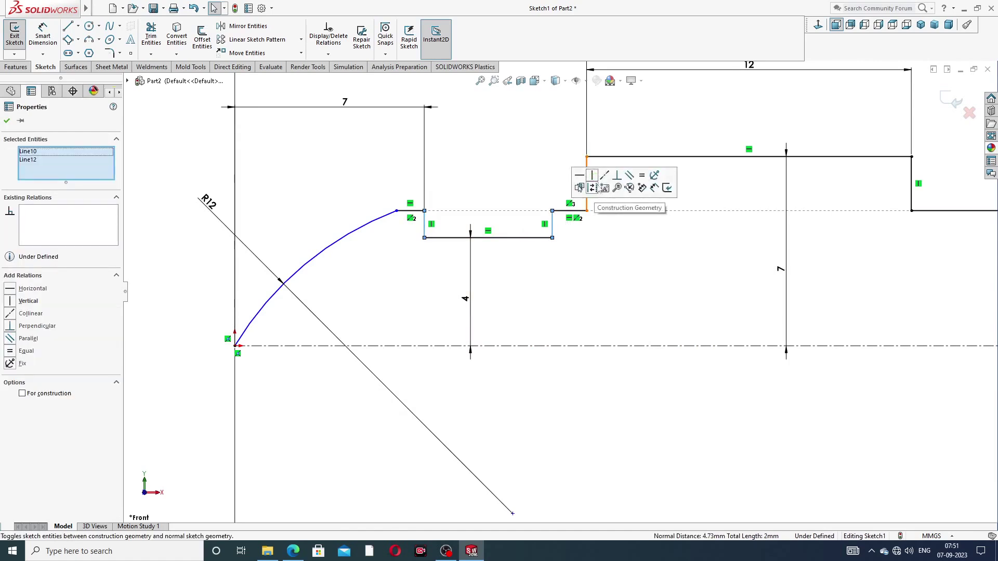
pyautogui.click(642, 176)
pyautogui.click(618, 260)
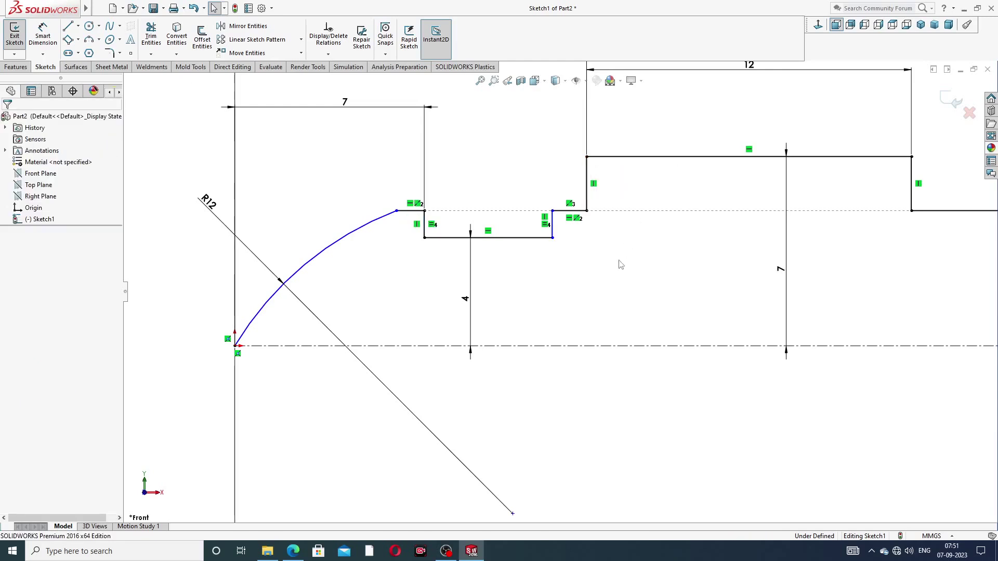
# Check the groove's position on the spindle drawing and set the horizontal distance from the origin to its near wall to 3 mm
pyautogui.scroll(3, 618, 263)
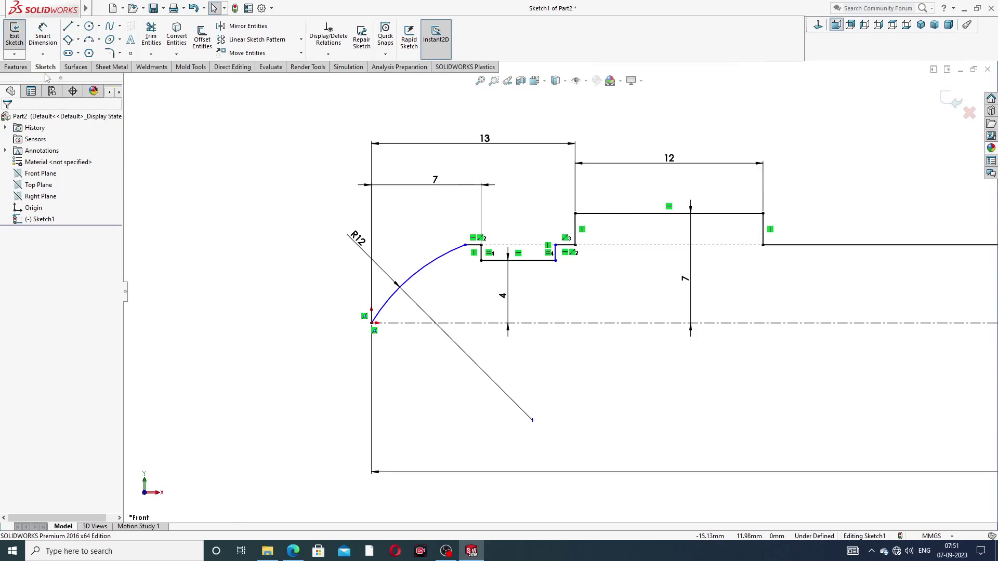
pyautogui.click(43, 35)
pyautogui.click(293, 551)
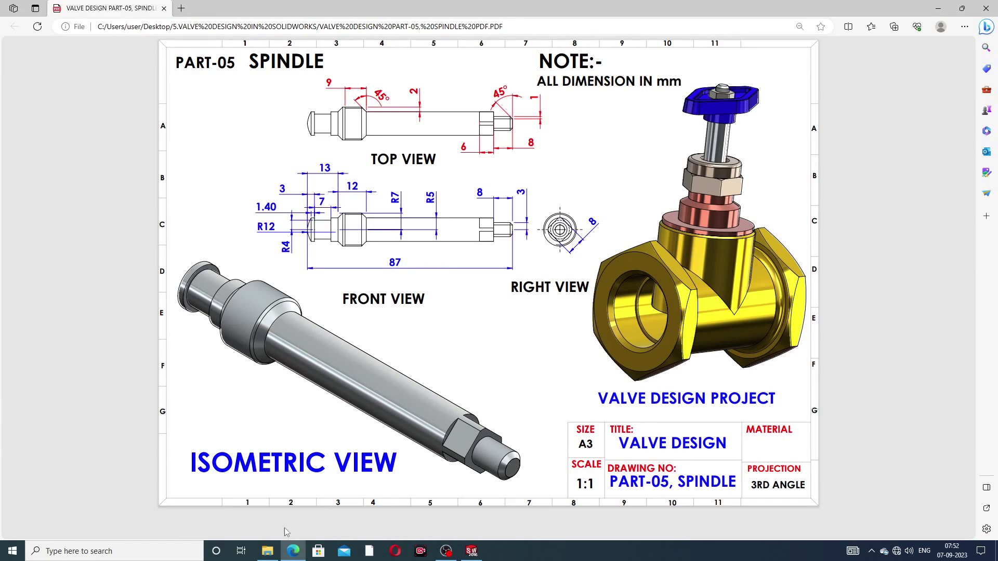
pyautogui.click(294, 550)
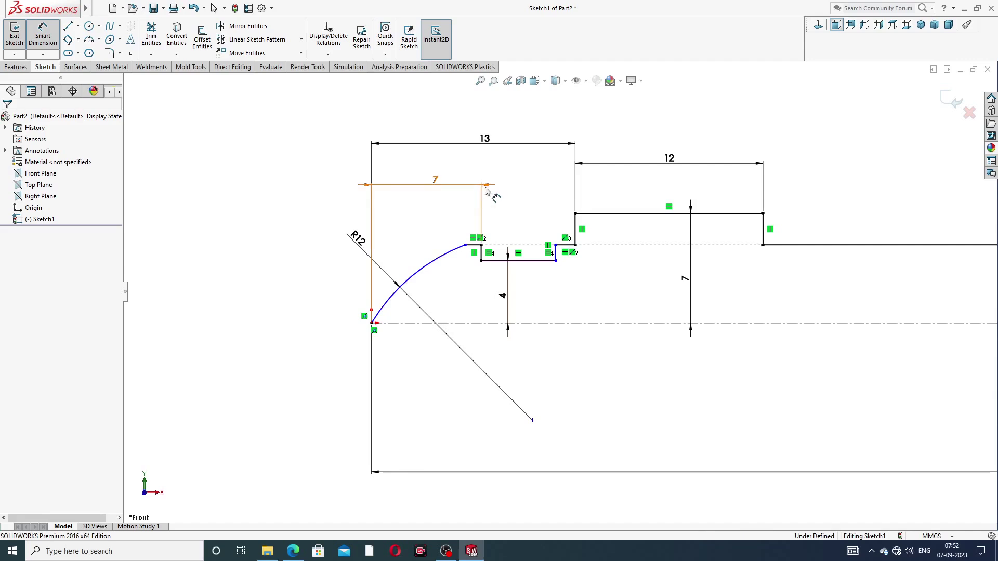
pyautogui.click(434, 184)
pyautogui.click(435, 185)
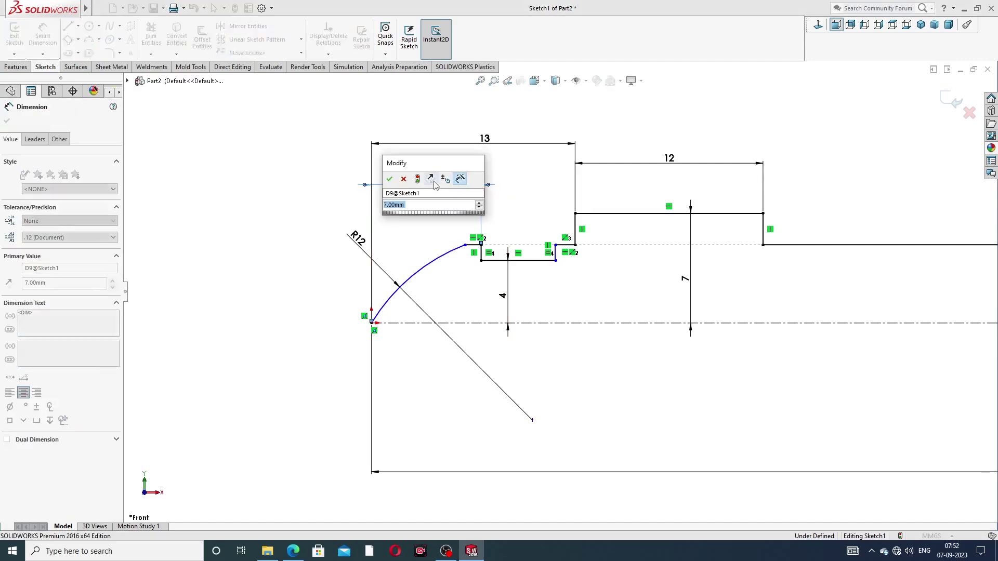
pyautogui.write('3')
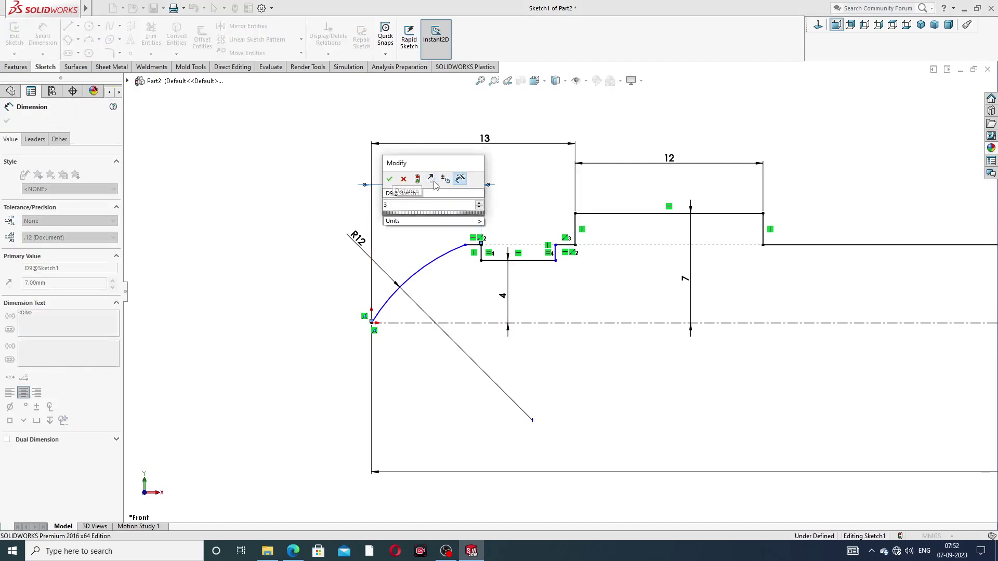
pyautogui.press('Return')
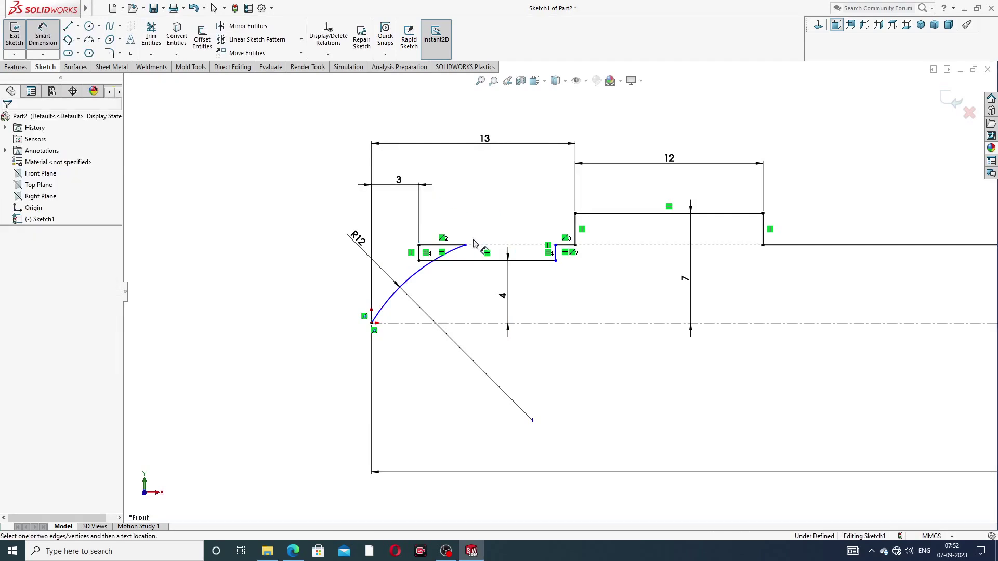
pyautogui.rightClick(478, 216)
pyautogui.click(506, 154)
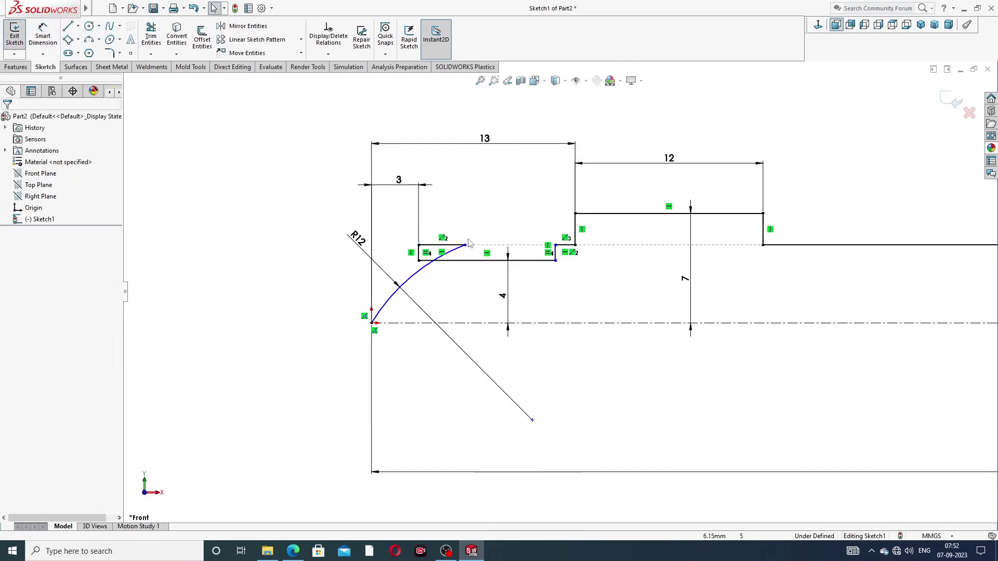
# Move the R12 arc's upper endpoint to about 1.4 mm before the groove and place its radius dimension outside the rounded end
pyautogui.moveTo(465, 245); pyautogui.dragTo(398, 279)
pyautogui.click(319, 182)
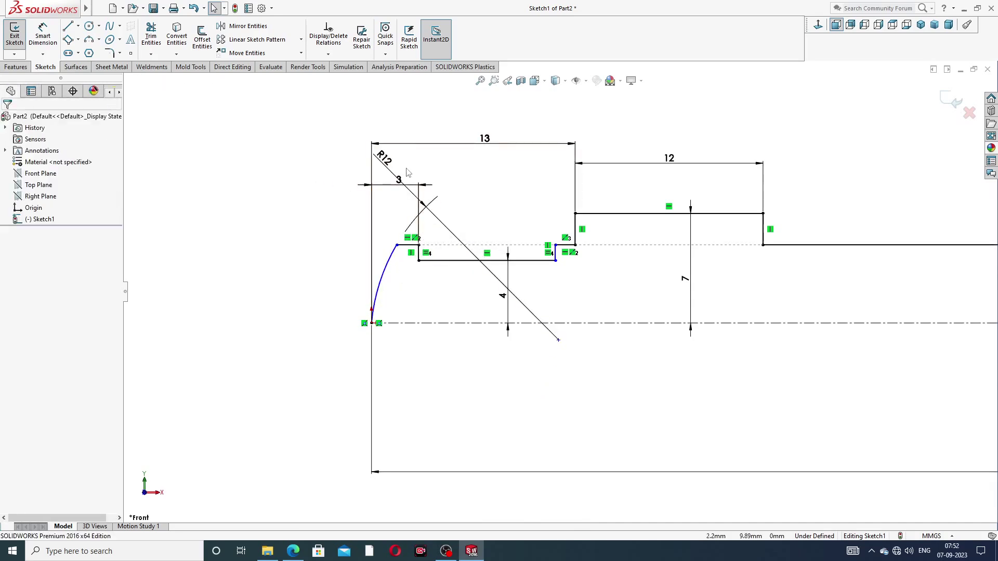
pyautogui.moveTo(388, 178); pyautogui.dragTo(326, 277)
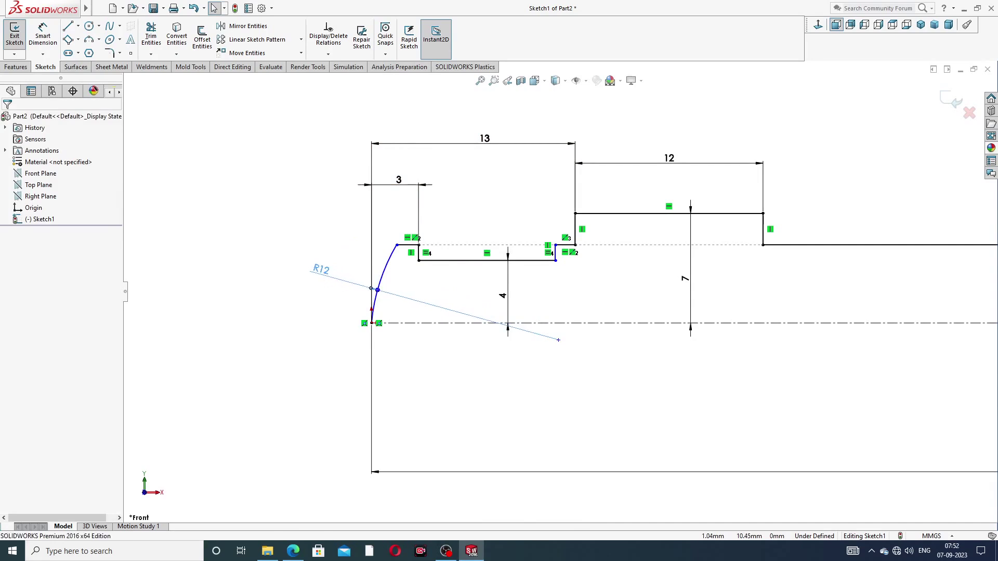
pyautogui.click(250, 184)
# Dimension the groove's width as 7 mm and place the dimension above the profile
pyautogui.click(43, 35)
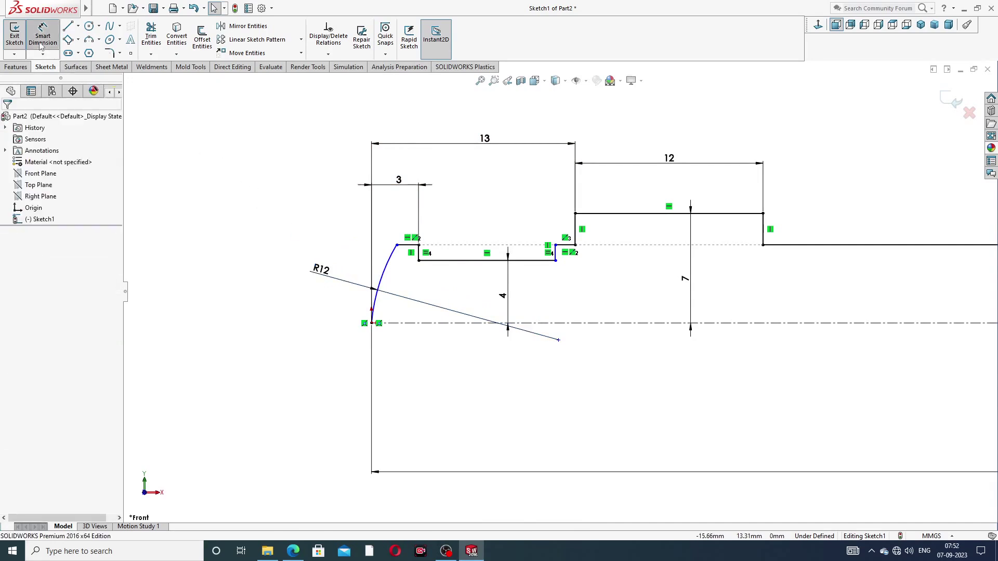
pyautogui.click(497, 266)
pyautogui.click(497, 209)
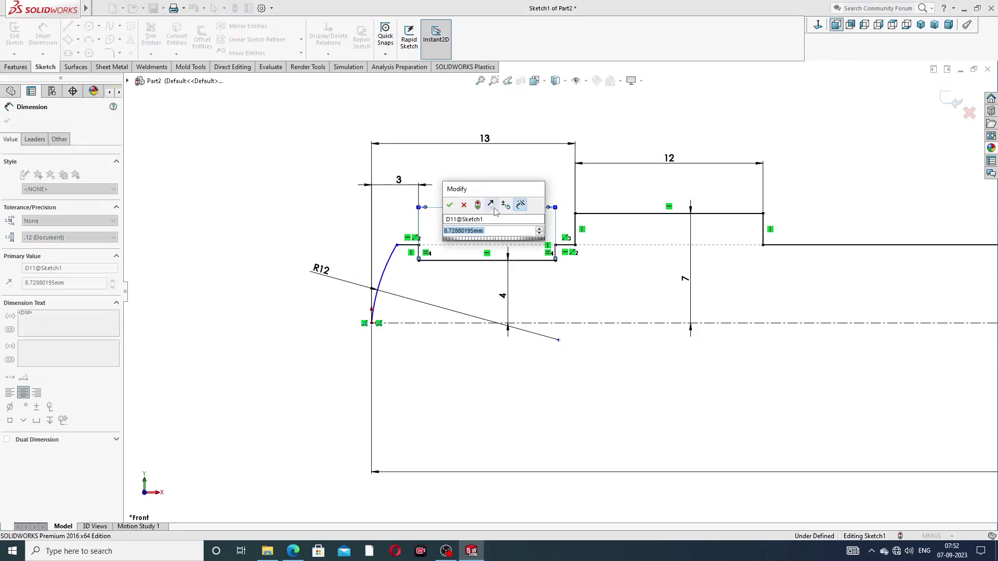
pyautogui.write('7')
pyautogui.press('Return')
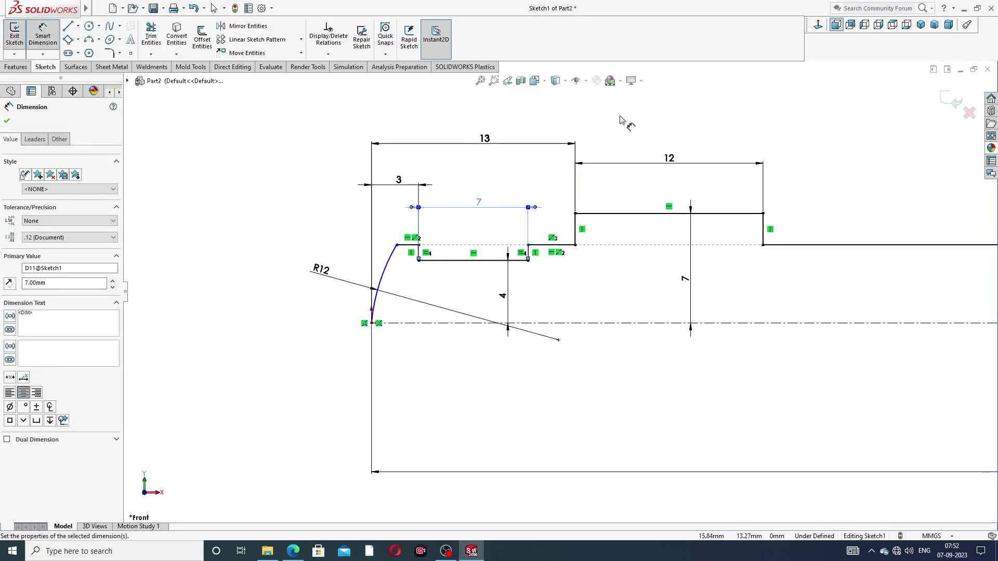
pyautogui.click(478, 207)
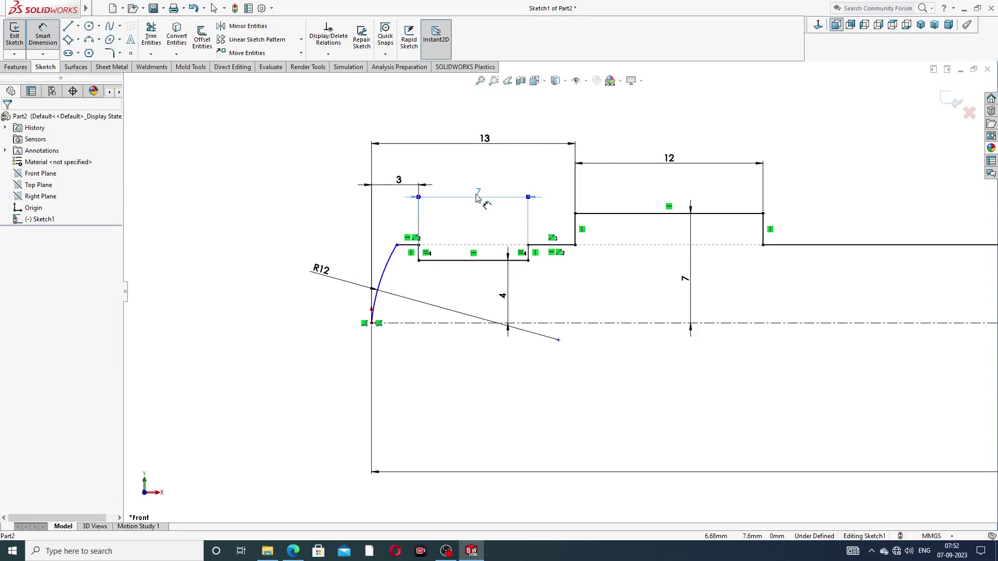
pyautogui.moveTo(477, 208); pyautogui.dragTo(486, 197)
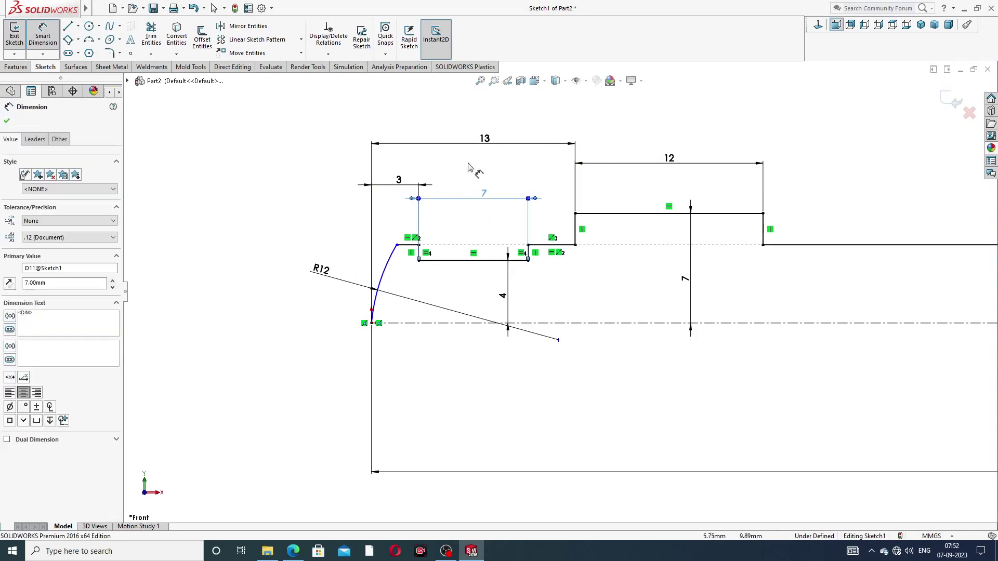
pyautogui.click(556, 125)
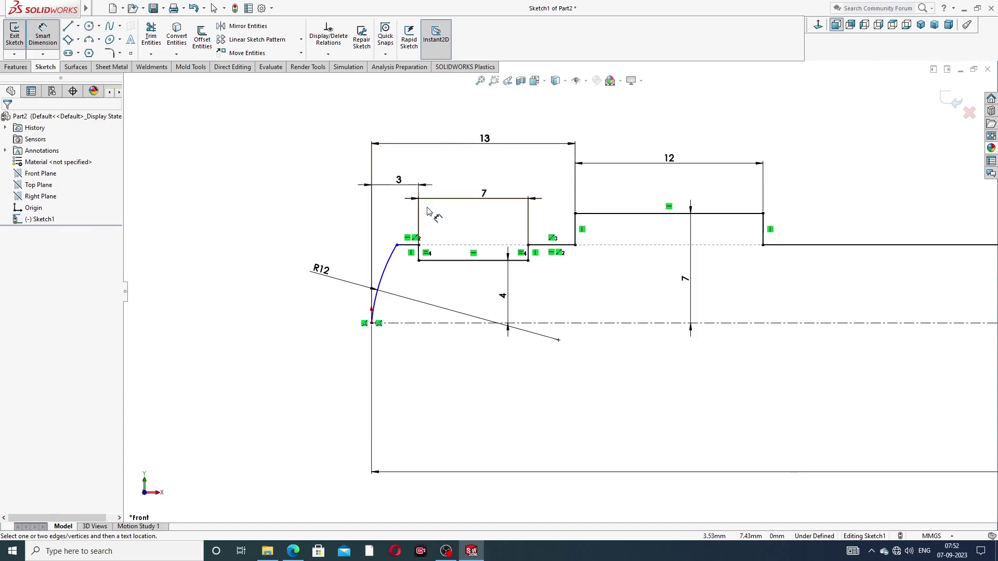
# Dimension the short flat between the rounded end and the groove at its current length, then compare it with the spindle drawing
pyautogui.click(407, 245)
pyautogui.click(359, 218)
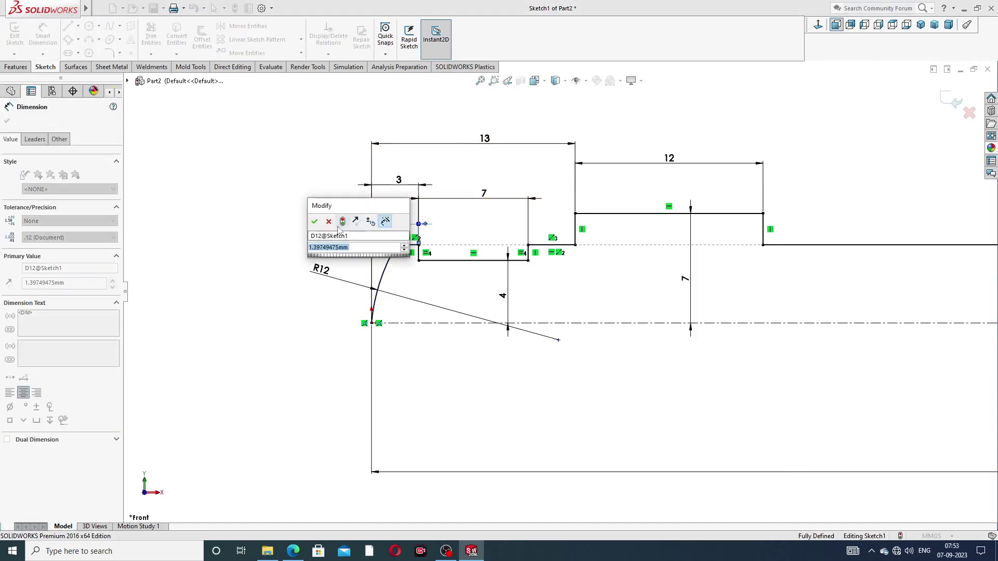
pyautogui.click(314, 223)
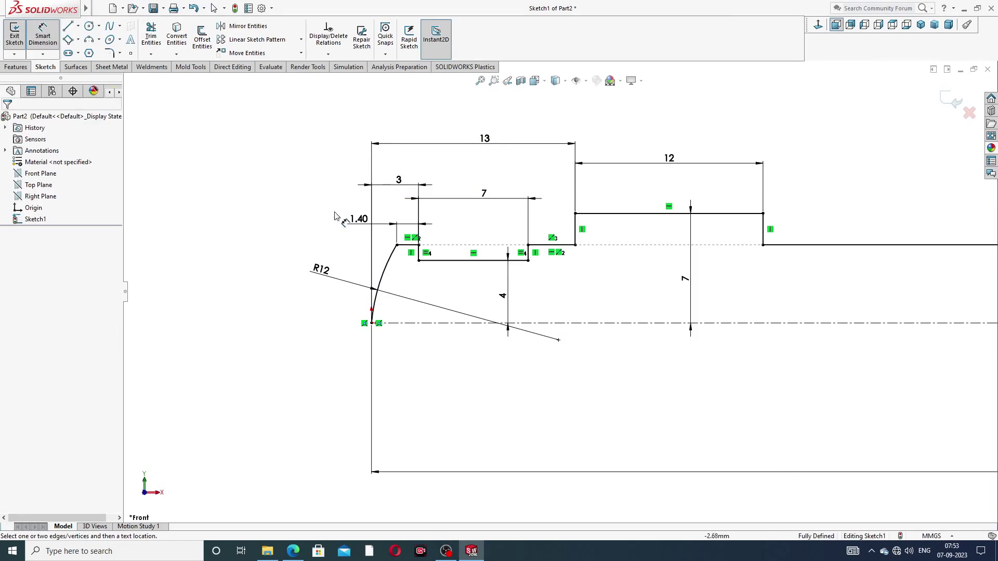
pyautogui.click(359, 220)
pyautogui.click(295, 551)
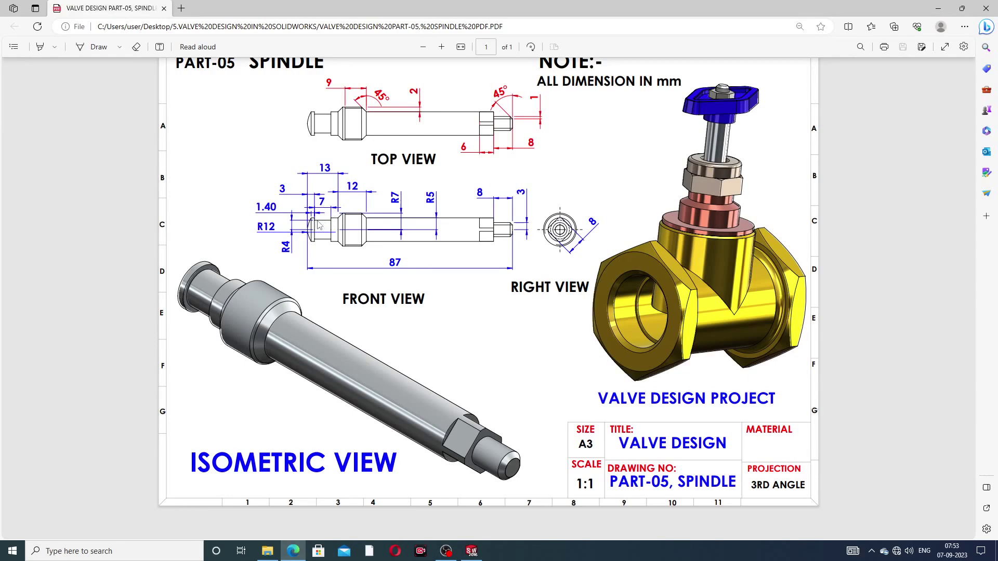
pyautogui.click(293, 550)
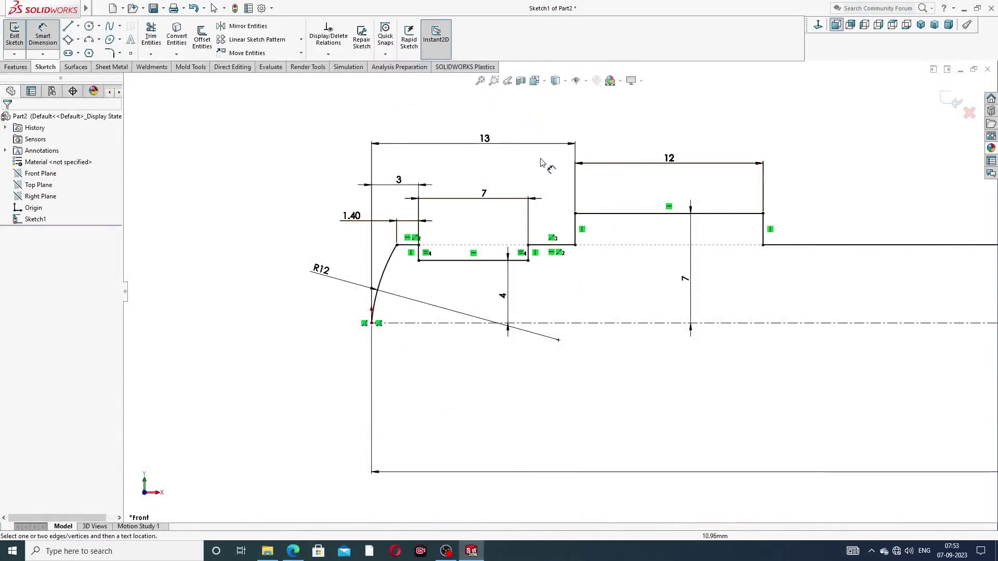
# Align the 13 mm and 12 mm length dimensions above the profile and lower the groove's 7 mm width dimension
pyautogui.moveTo(488, 142)
pyautogui.mouseDown()
pyautogui.moveTo(488, 151)
pyautogui.moveTo(490, 141)
pyautogui.mouseUp()
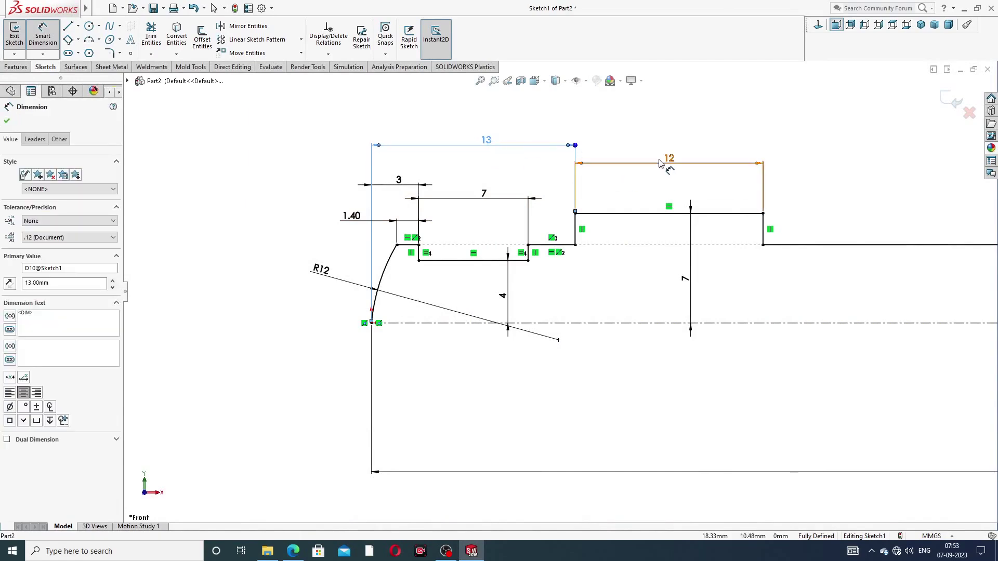
pyautogui.moveTo(669, 159); pyautogui.dragTo(669, 146)
pyautogui.click(803, 145)
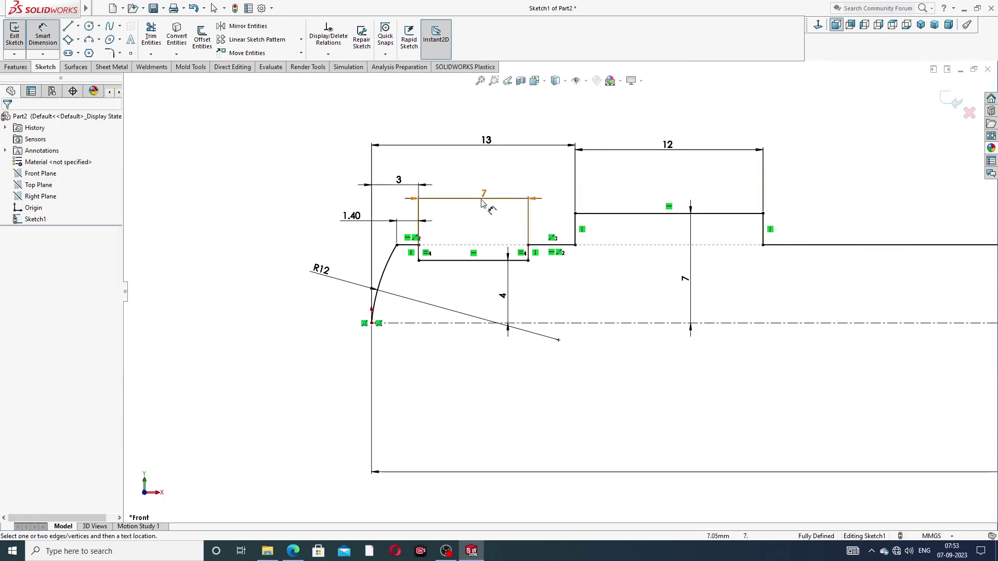
pyautogui.moveTo(484, 194); pyautogui.dragTo(485, 205)
pyautogui.click(630, 139)
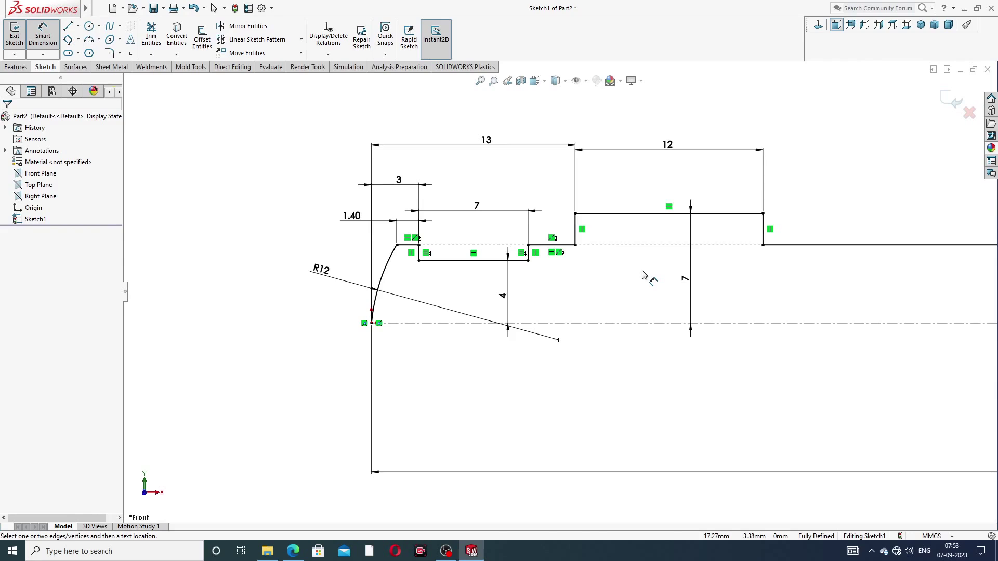
# Place the 1.40 mm and 3 mm dimensions outside the rounded end and shift the groove and collar radius dimensions toward the origin
pyautogui.moveTo(350, 218); pyautogui.dragTo(305, 221)
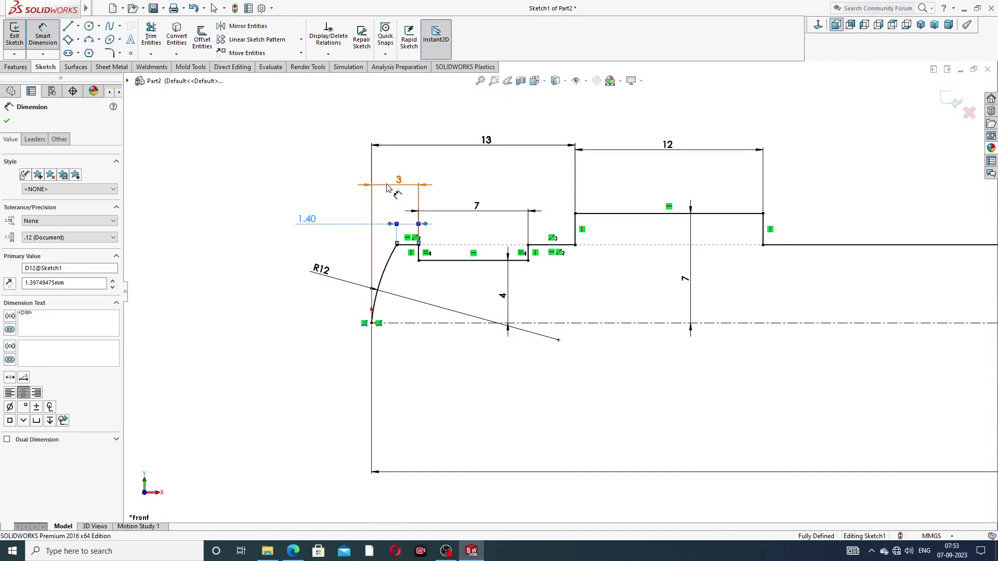
pyautogui.moveTo(386, 188); pyautogui.dragTo(314, 194)
pyautogui.click(271, 169)
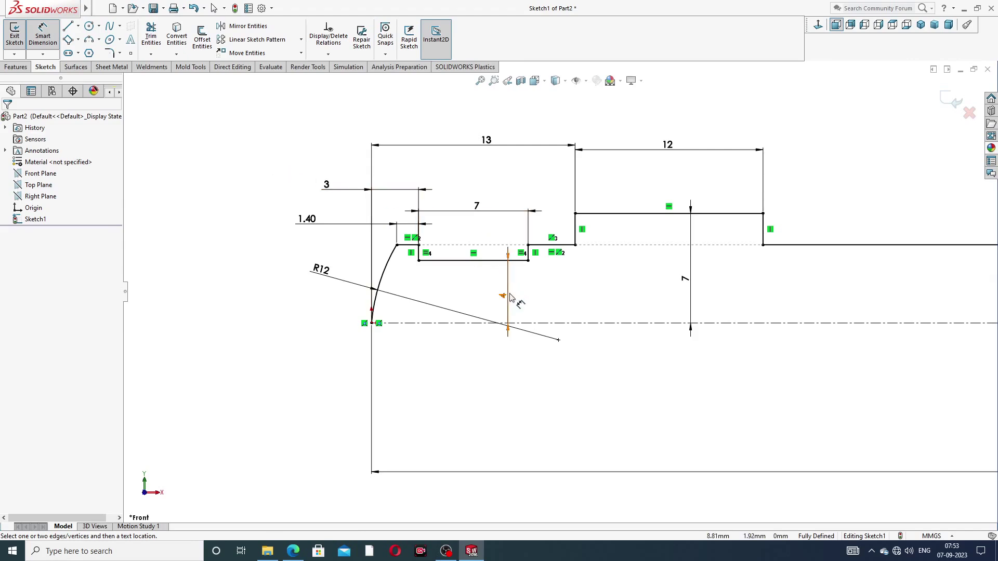
pyautogui.moveTo(508, 297); pyautogui.dragTo(490, 294)
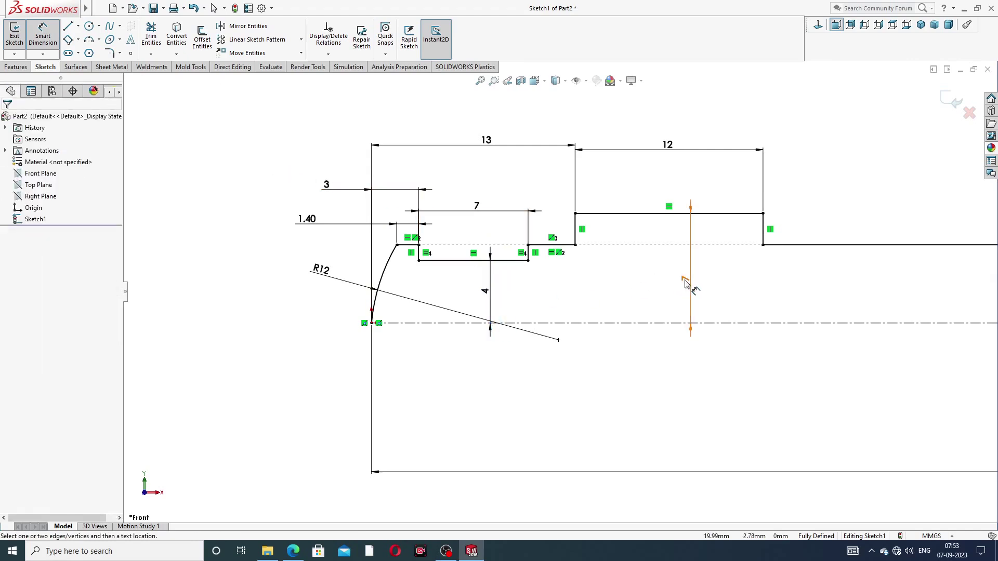
pyautogui.moveTo(685, 281); pyautogui.dragTo(649, 279)
# Reposition the 87 mm overall length dimension below the profile and leave the Smart Dimension command
pyautogui.scroll(6, 824, 285)
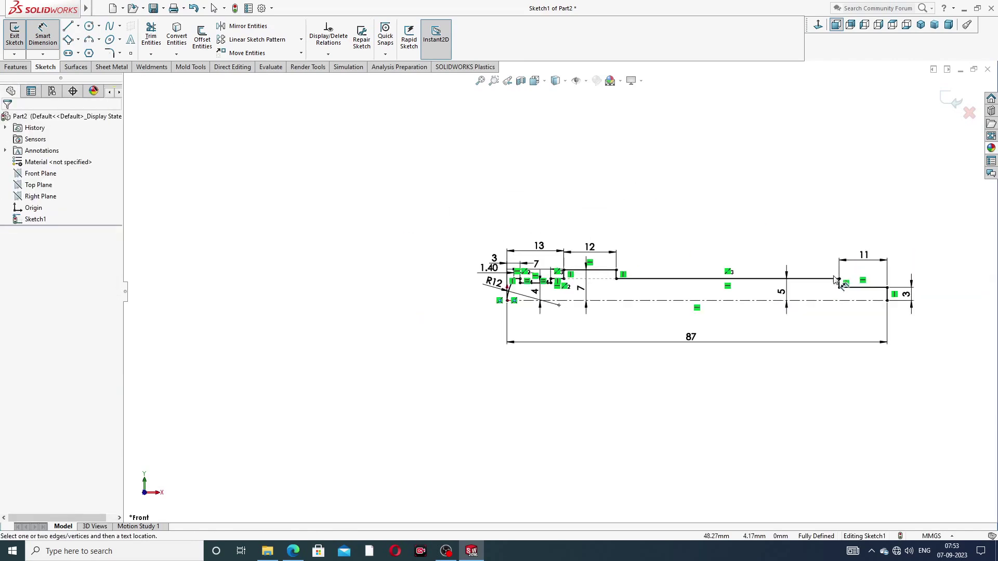
pyautogui.scroll(-2, 842, 306)
pyautogui.click(598, 344)
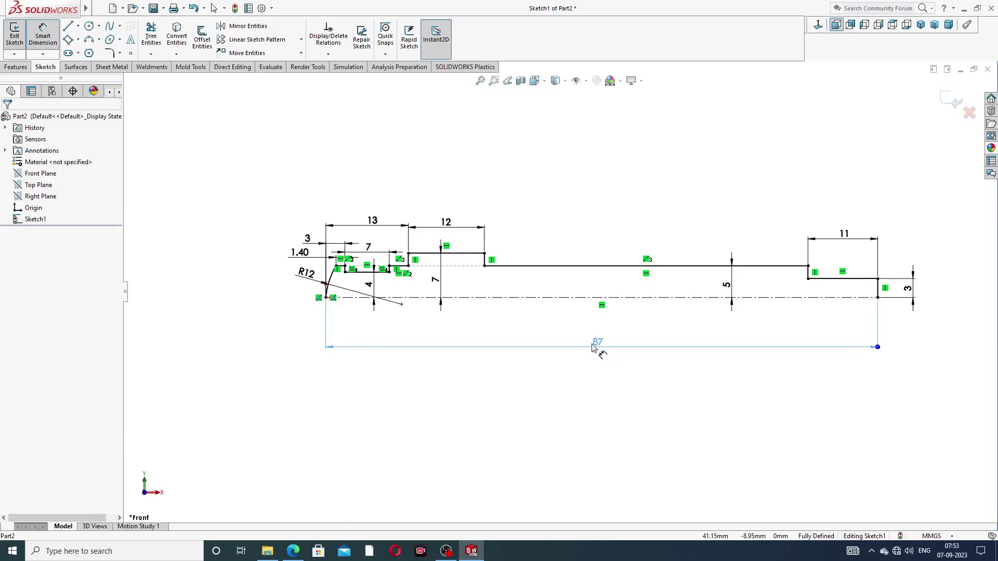
pyautogui.click(643, 372)
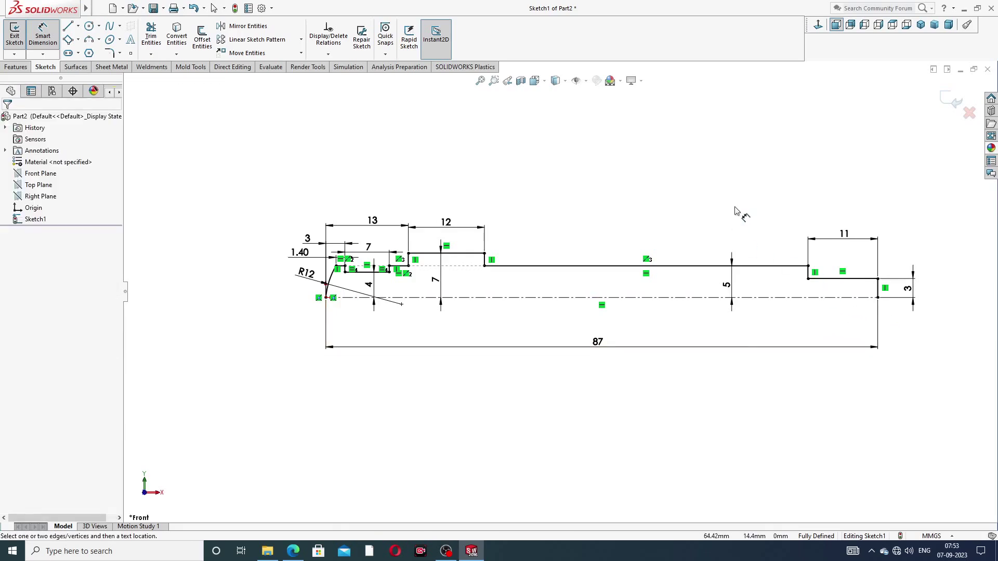
pyautogui.rightClick(645, 160)
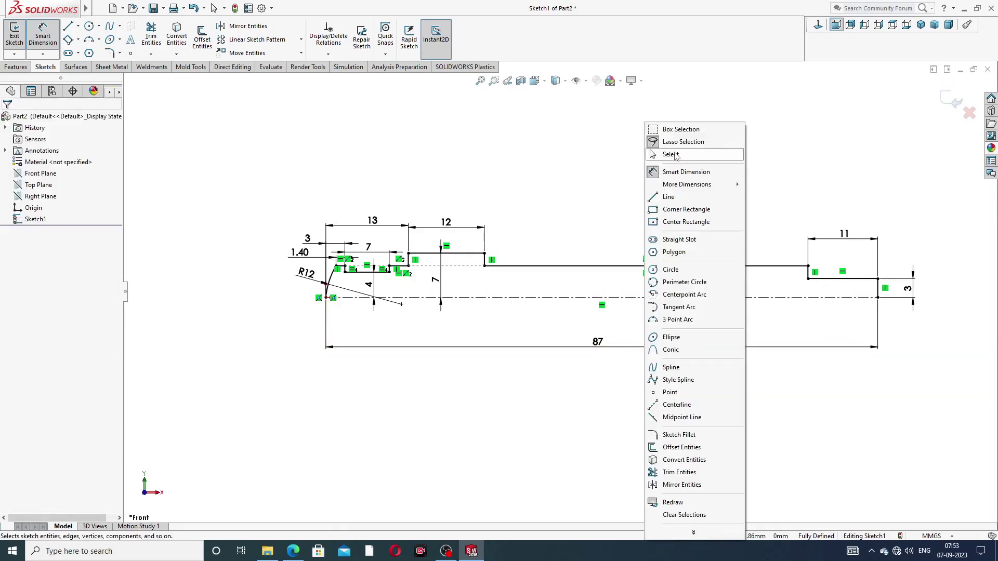
pyautogui.click(676, 154)
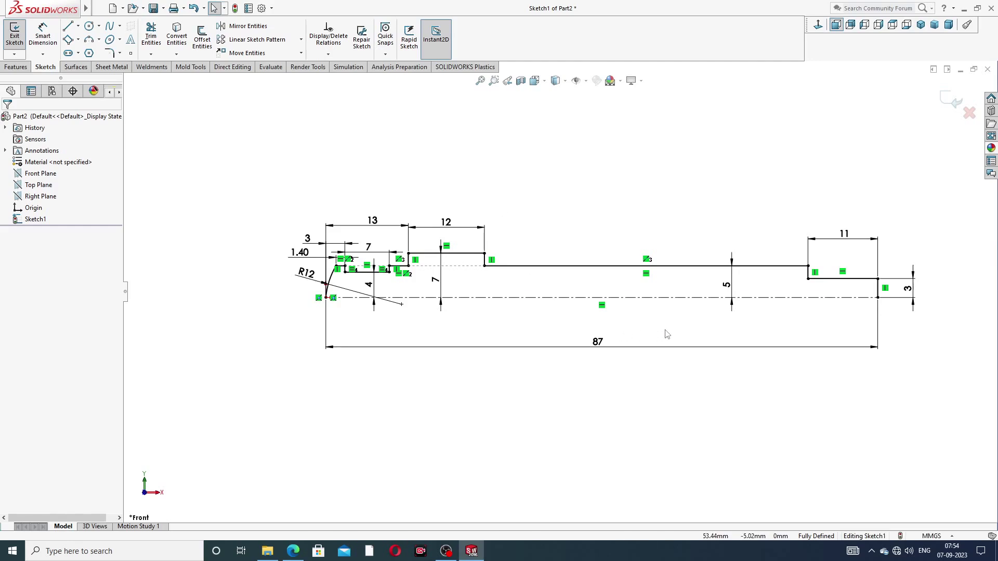
pyautogui.scroll(-1, 682, 356)
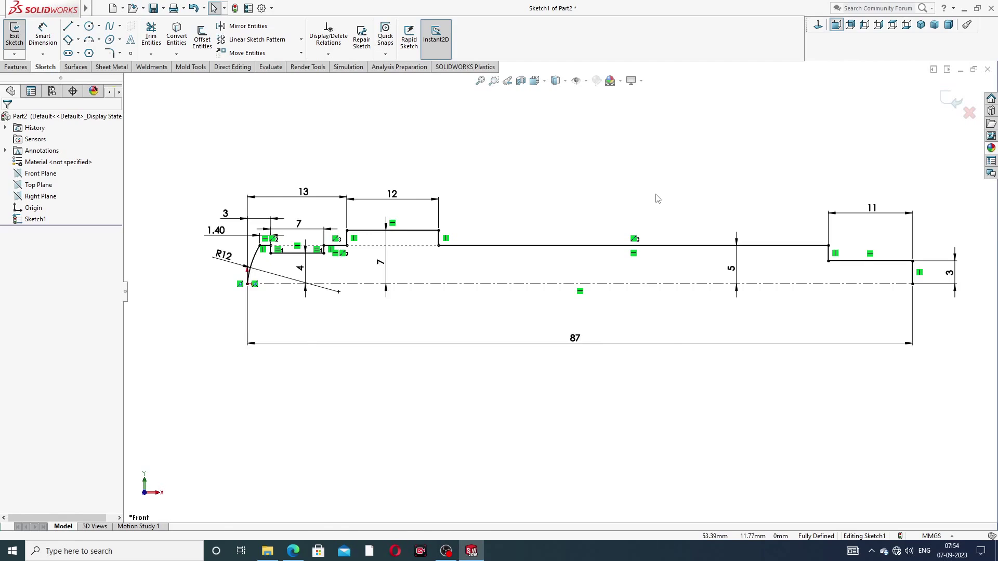
# Revolve the spindle profile 360 degrees about its centerline into a solid body
pyautogui.scroll(2, 657, 198)
pyautogui.click(16, 67)
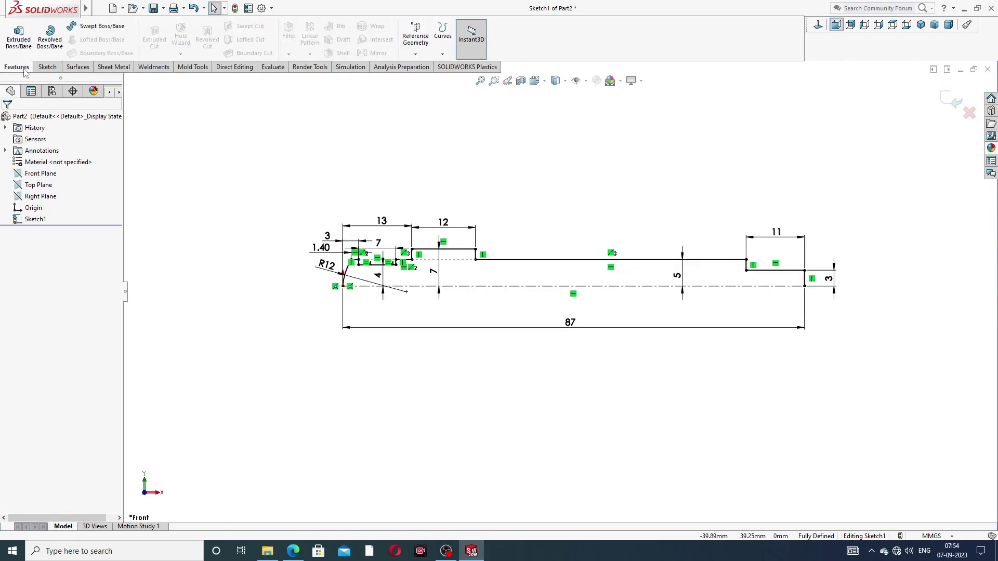
pyautogui.click(59, 48)
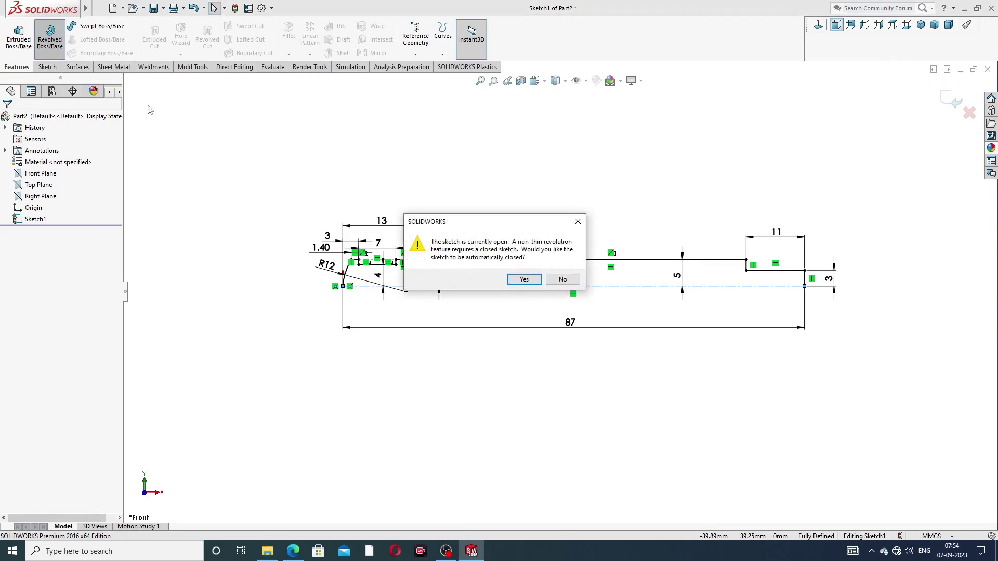
pyautogui.click(524, 279)
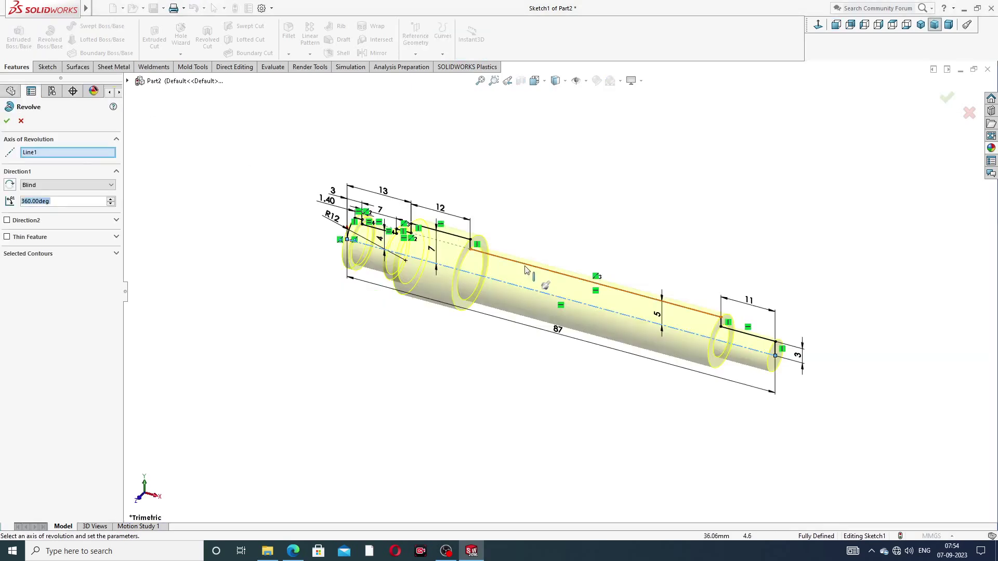
pyautogui.click(7, 120)
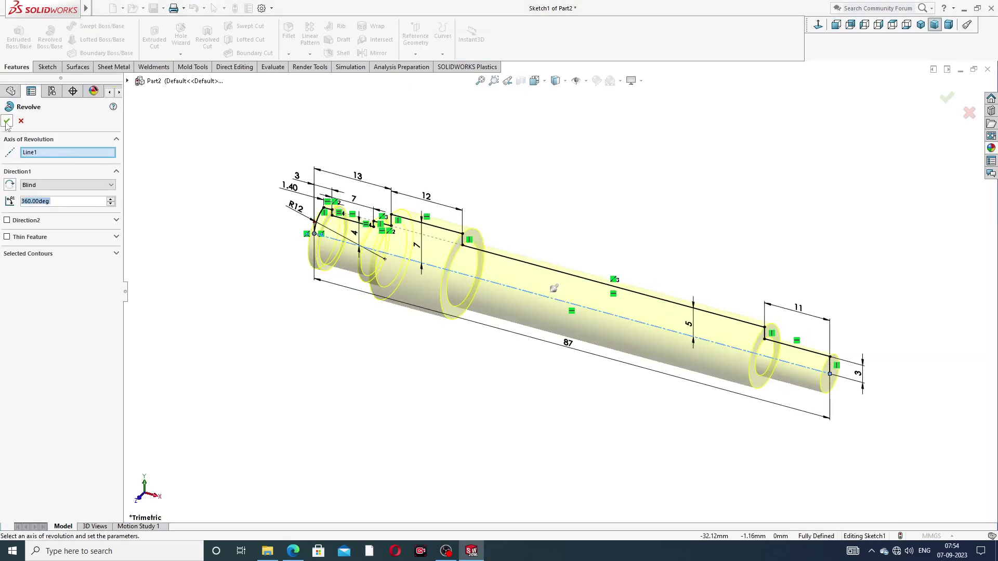
pyautogui.click(584, 186)
pyautogui.moveTo(649, 287); pyautogui.dragTo(578, 285, button='middle')
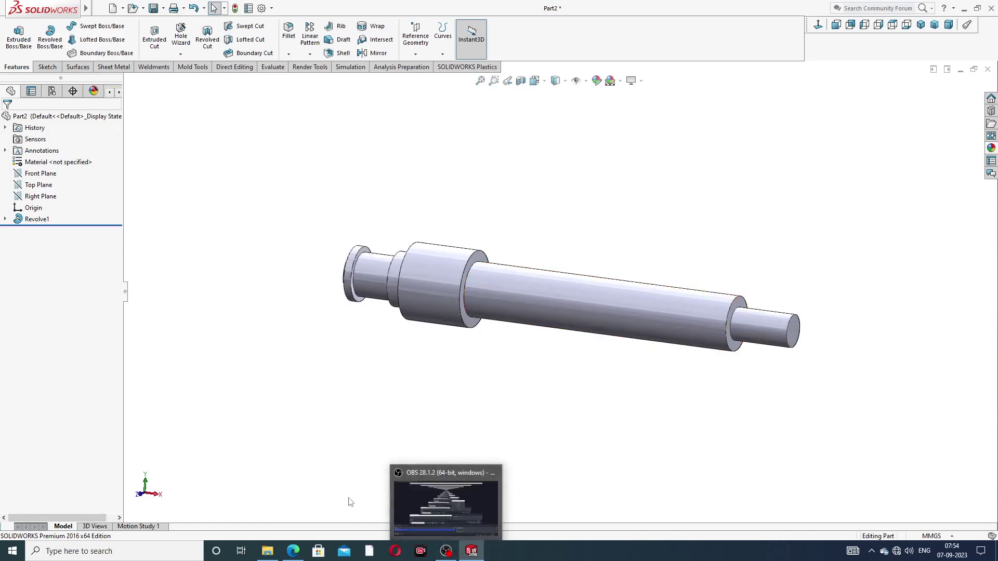
# Consult the spindle drawing and chamfer the outer edge of the thin shaft end by 1 mm at 45 degrees
pyautogui.click(293, 550)
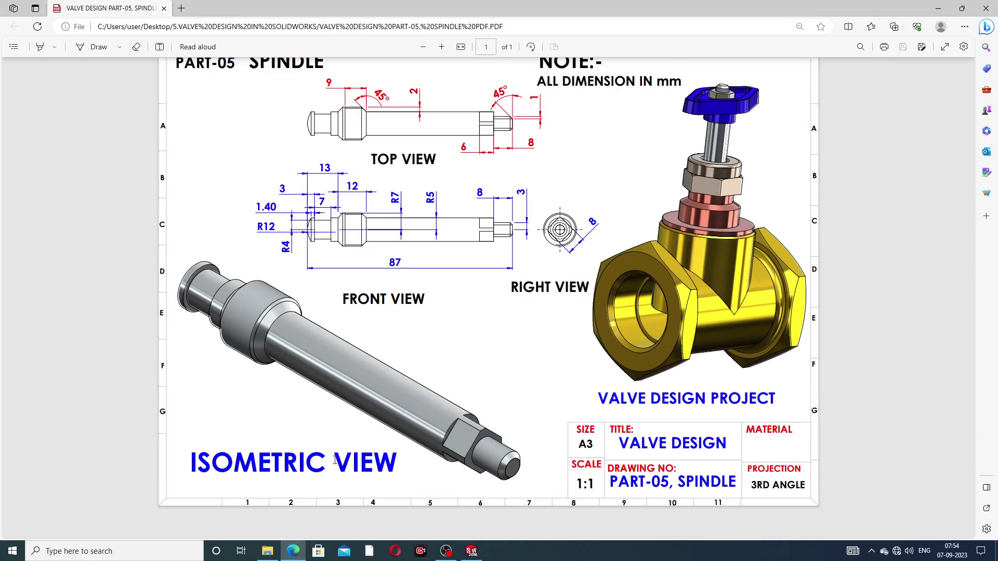
pyautogui.click(302, 546)
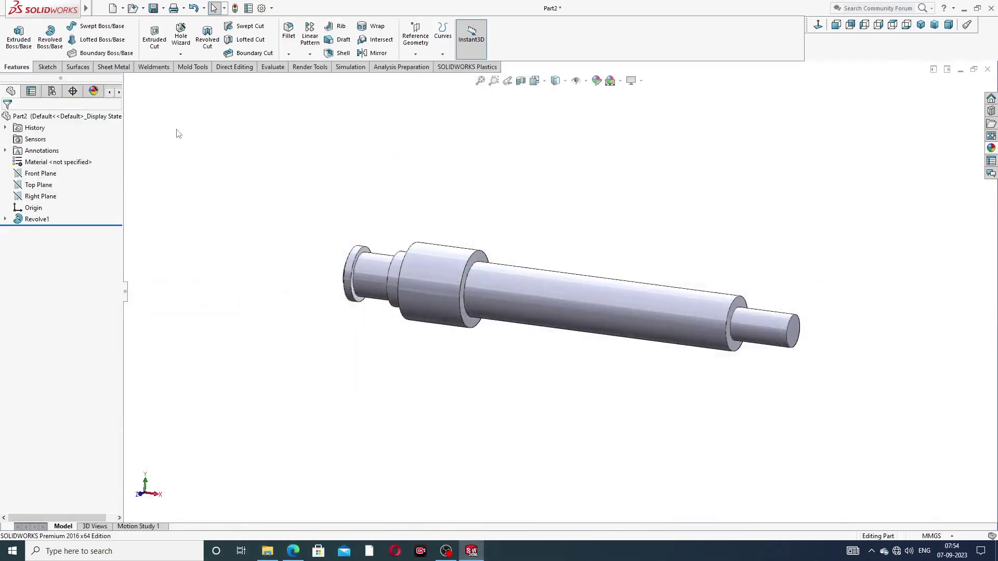
pyautogui.click(288, 54)
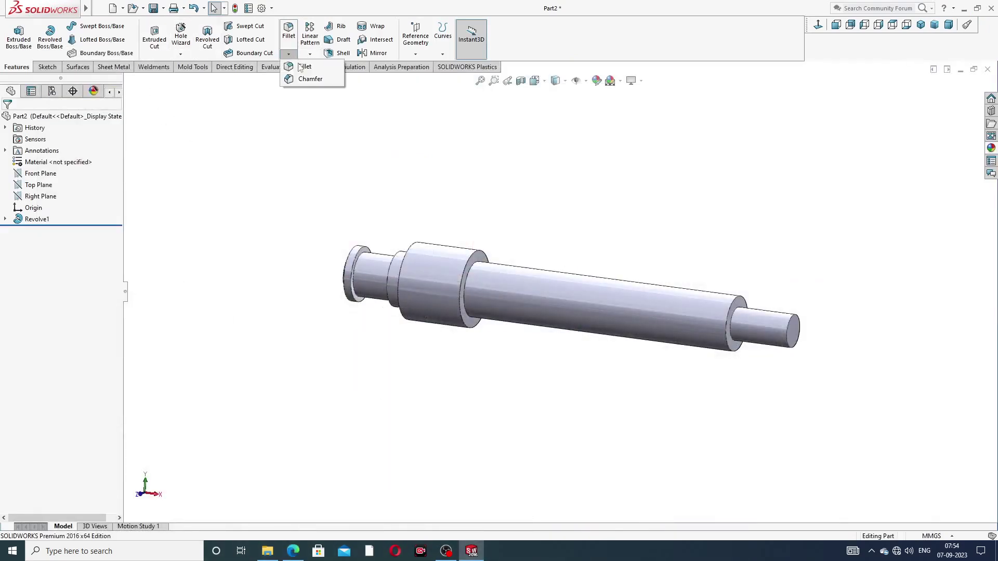
pyautogui.click(312, 79)
pyautogui.write('1')
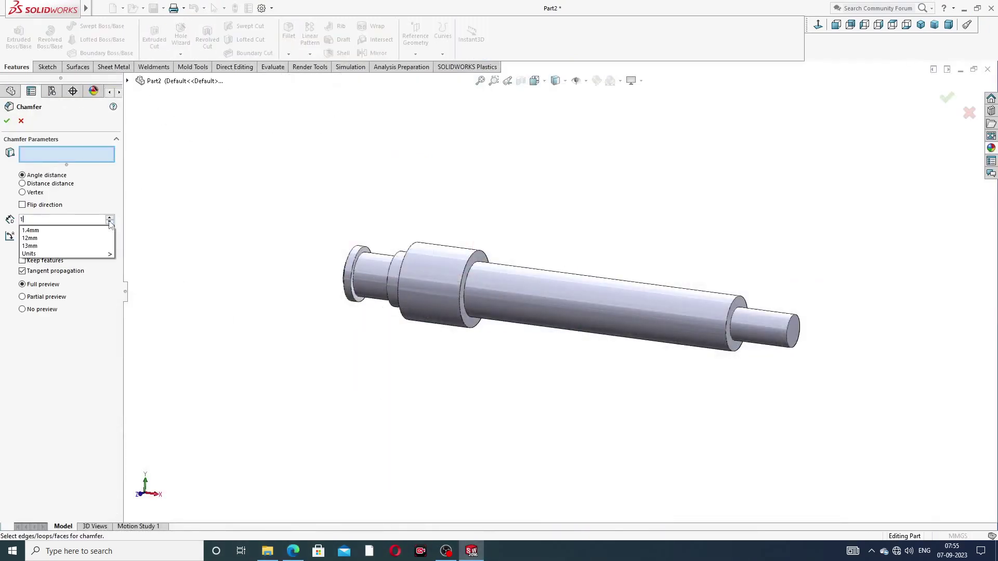
pyautogui.press('Return')
pyautogui.scroll(-2, 786, 330)
pyautogui.scroll(-2, 786, 330)
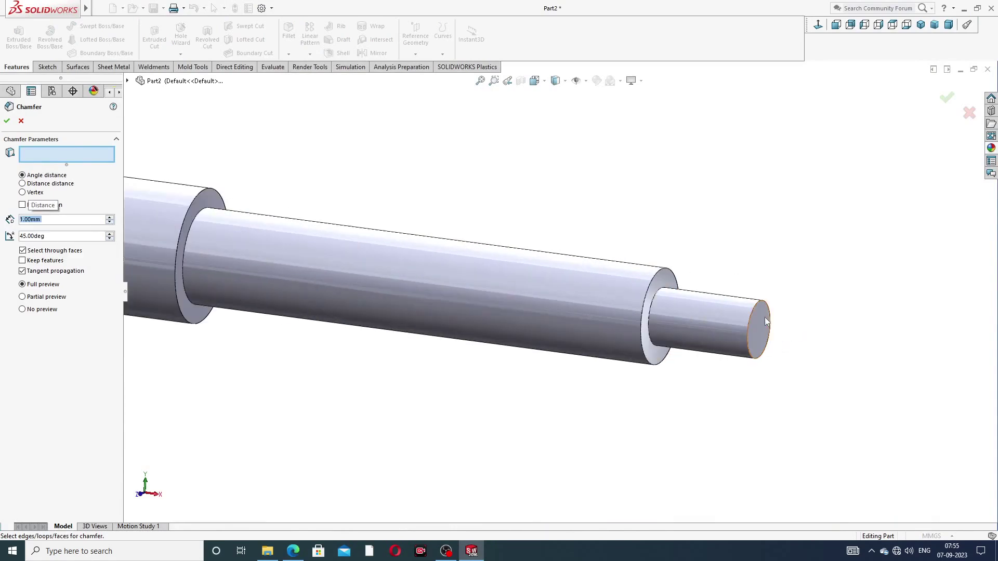
pyautogui.click(759, 315)
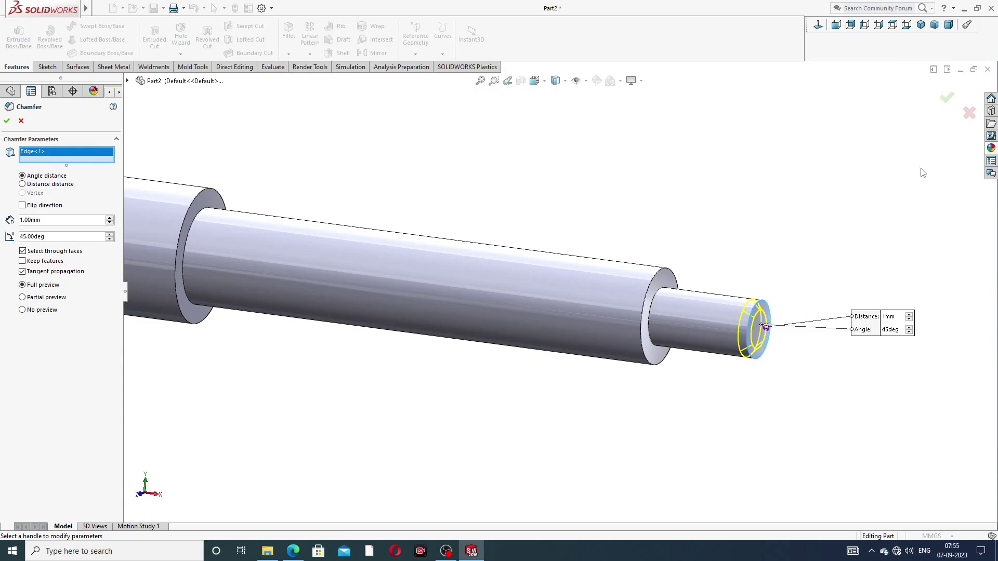
pyautogui.click(947, 98)
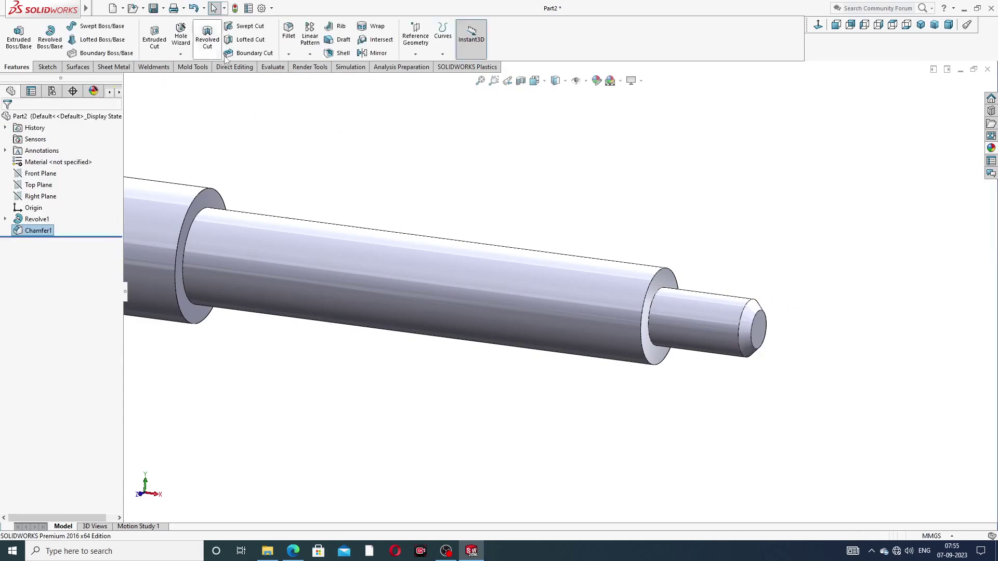
# Chamfer both outer edges of the large collar by 2 mm at 45 degrees and inspect the spindle
pyautogui.click(288, 54)
pyautogui.click(311, 79)
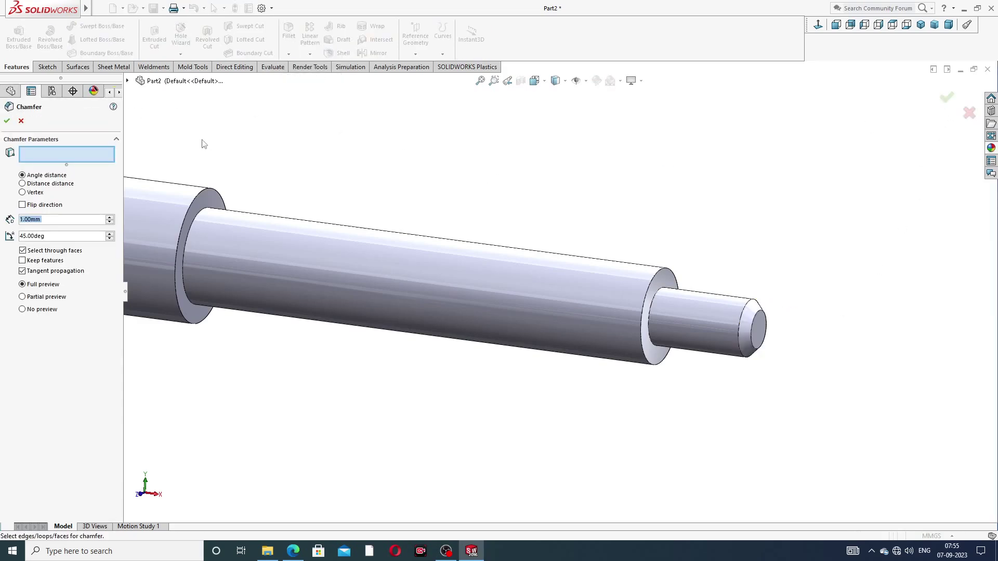
pyautogui.write('2')
pyautogui.press('Return')
pyautogui.scroll(3, 276, 202)
pyautogui.scroll(-3, 356, 254)
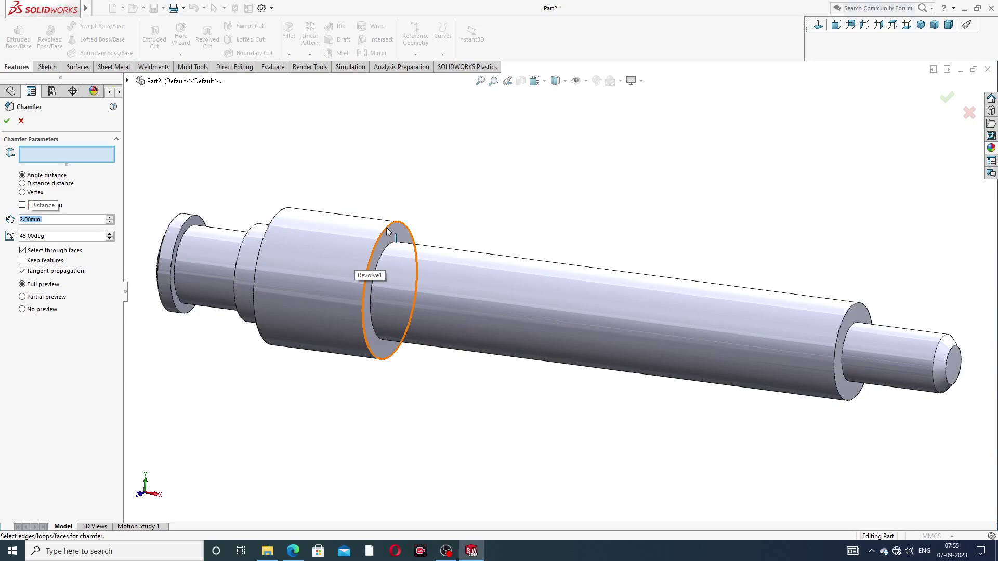
pyautogui.click(387, 232)
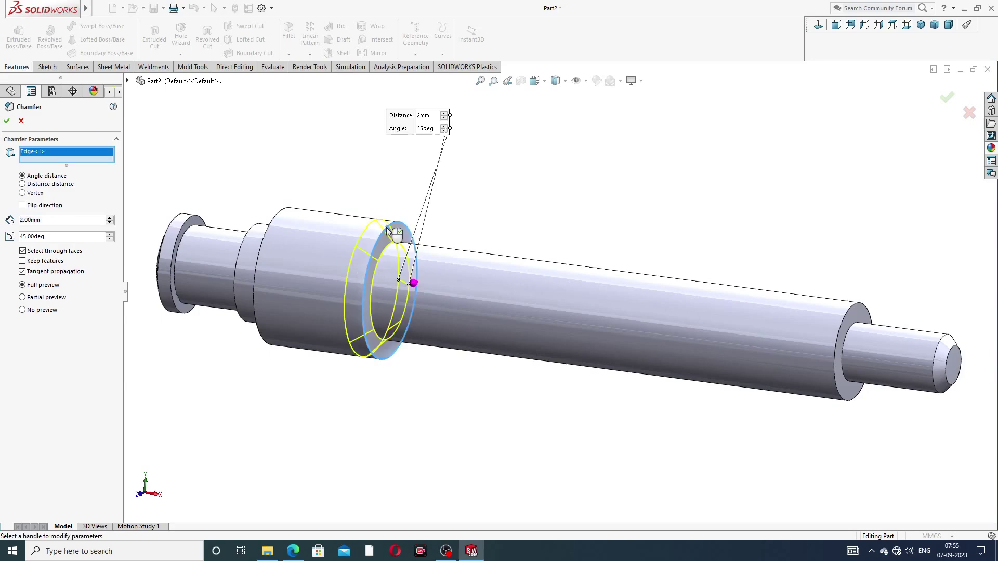
pyautogui.click(276, 218)
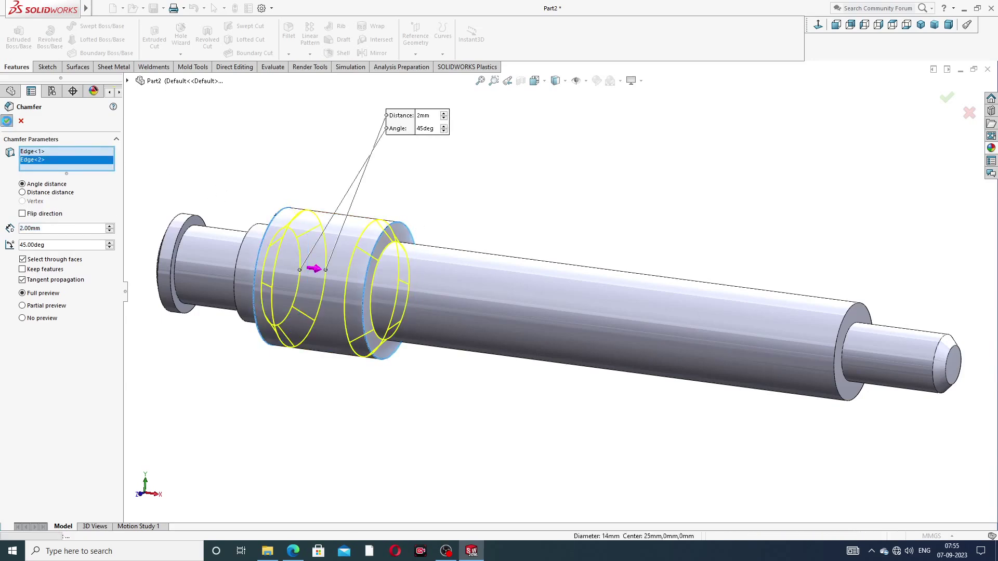
pyautogui.click(7, 120)
pyautogui.scroll(3, 454, 285)
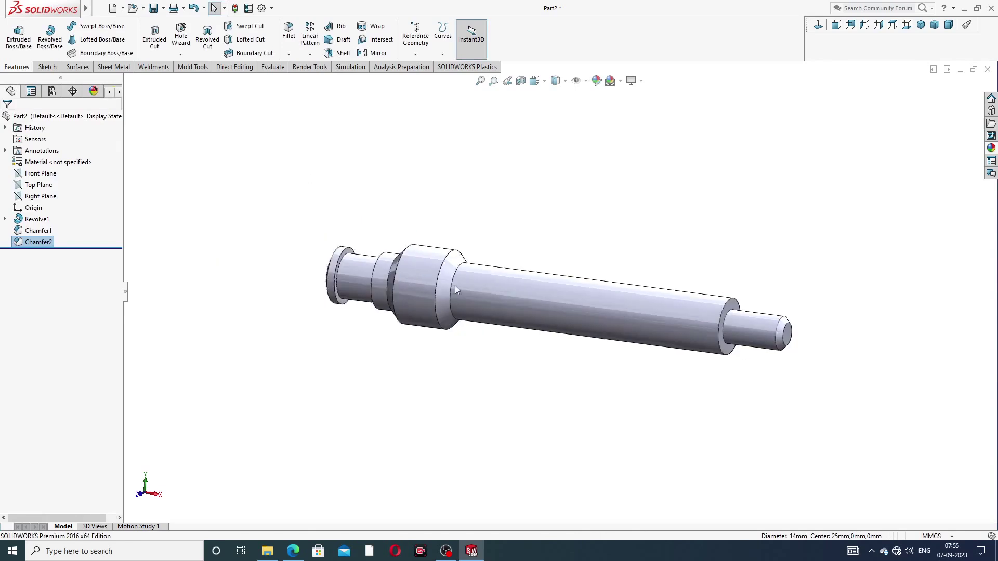
pyautogui.moveTo(454, 285); pyautogui.dragTo(499, 235, button='middle')
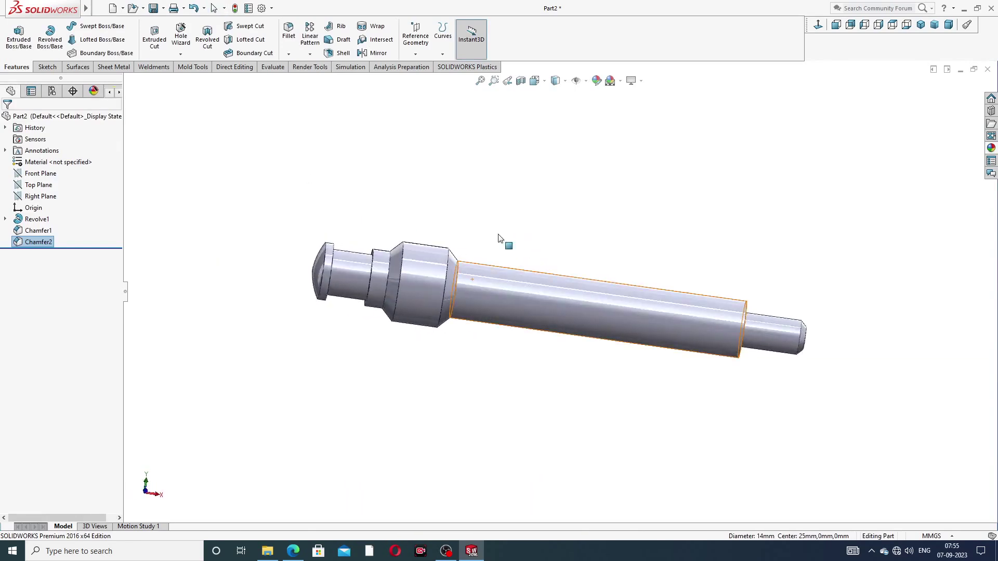
pyautogui.scroll(-1, 566, 297)
pyautogui.moveTo(606, 336); pyautogui.dragTo(550, 265, button='middle')
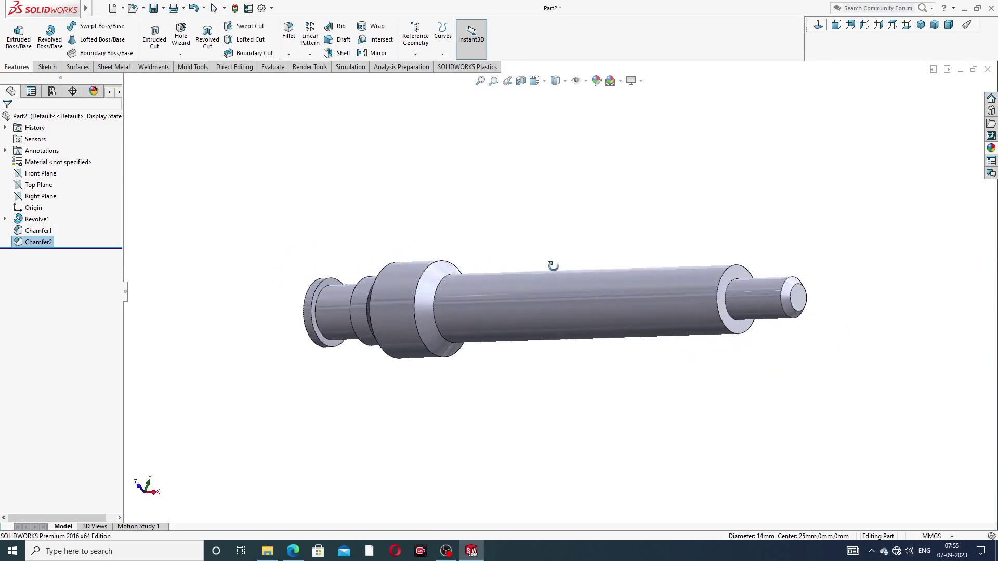
# Check the spindle drawing and start a sketch on the ring-shaped shoulder face beside the chamfered thin end
pyautogui.click(292, 550)
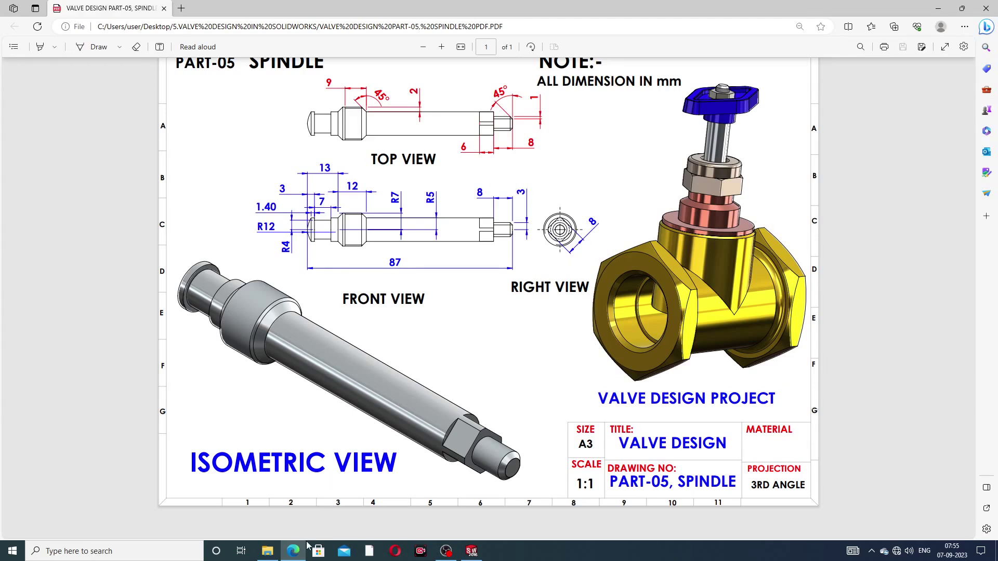
pyautogui.click(471, 551)
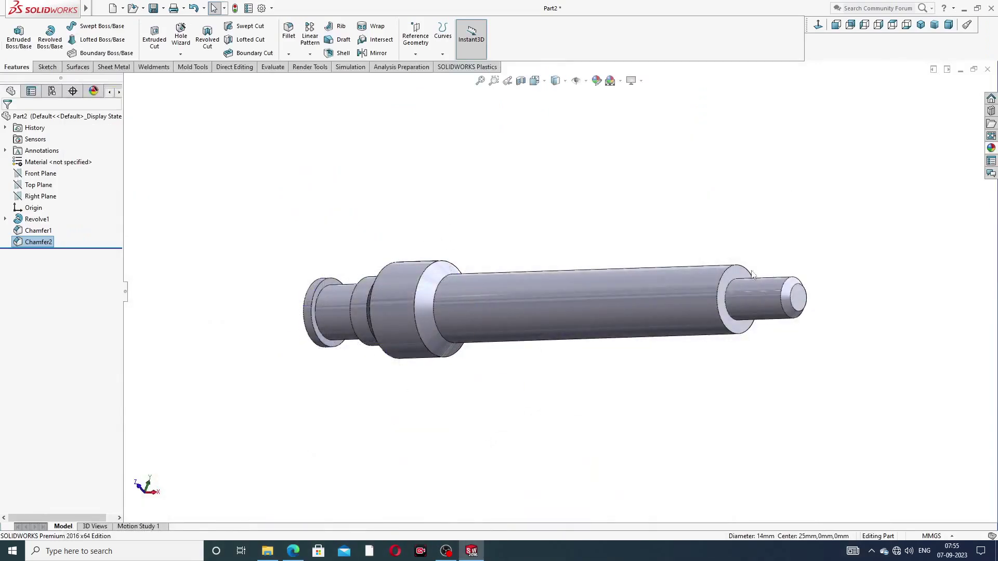
pyautogui.click(737, 271)
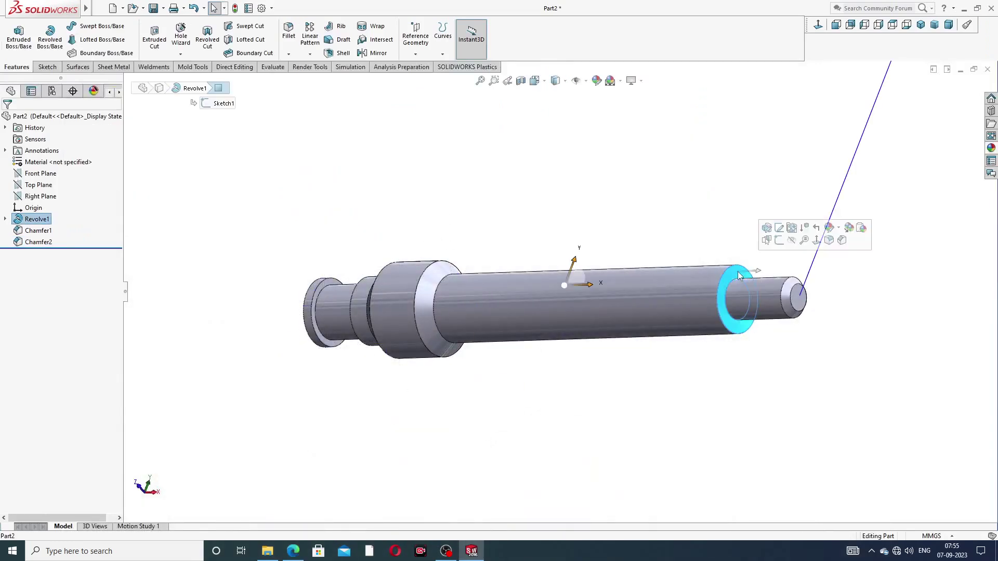
pyautogui.click(779, 239)
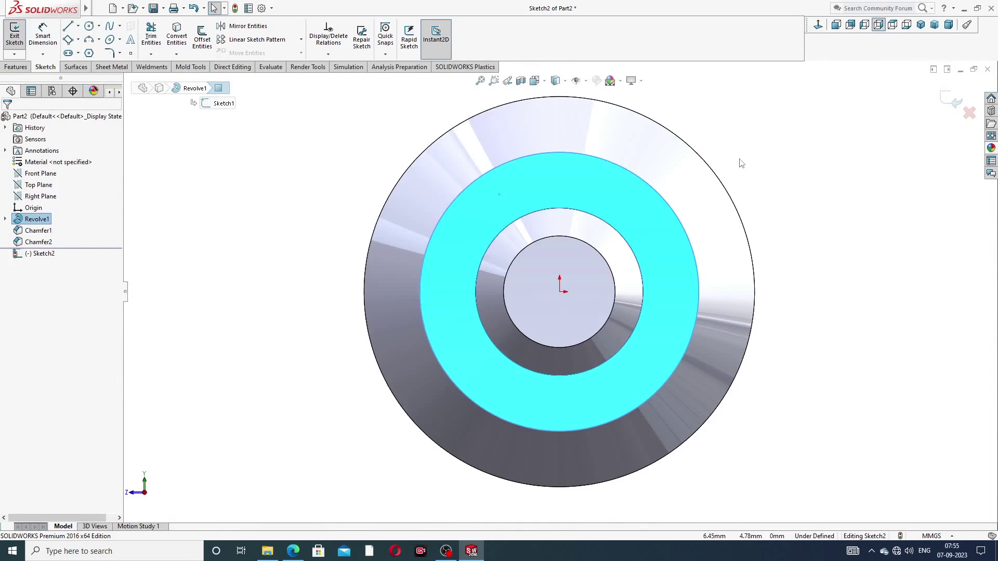
# Sketch a tilted 3 Point Corner Rectangle around the origin on the shoulder face, with its shorter side about 5.55 mm
pyautogui.click(78, 40)
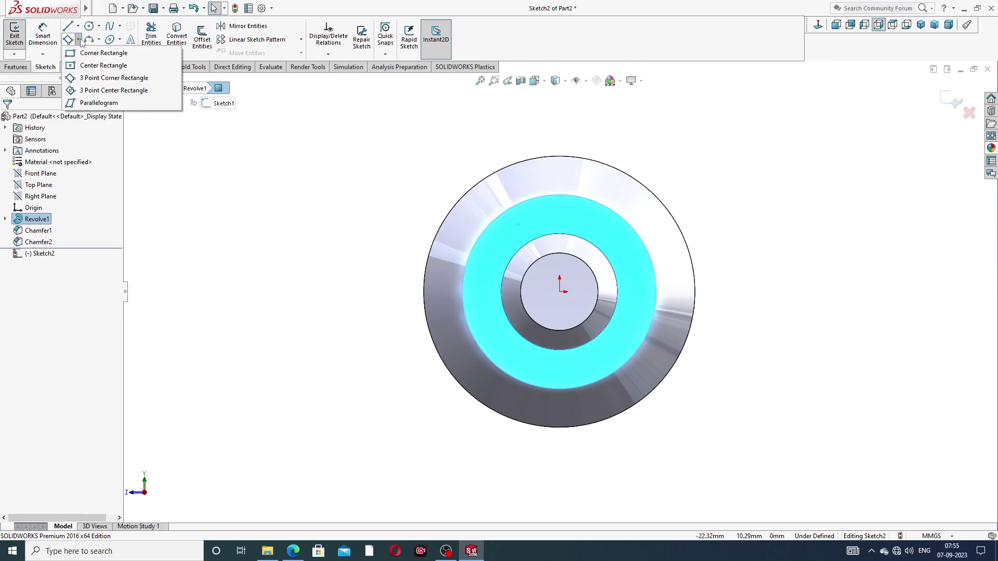
pyautogui.click(96, 79)
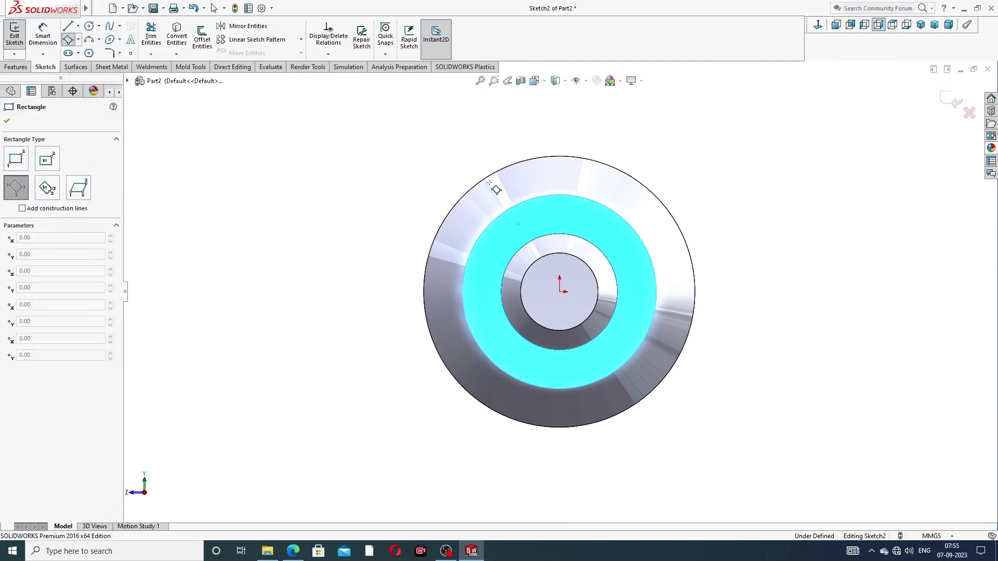
pyautogui.click(544, 213)
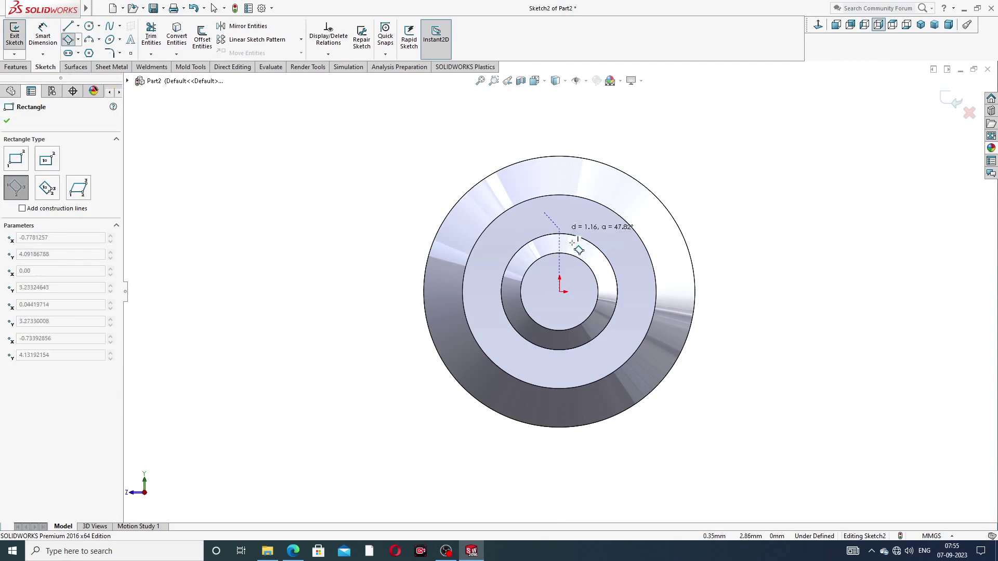
pyautogui.click(632, 317)
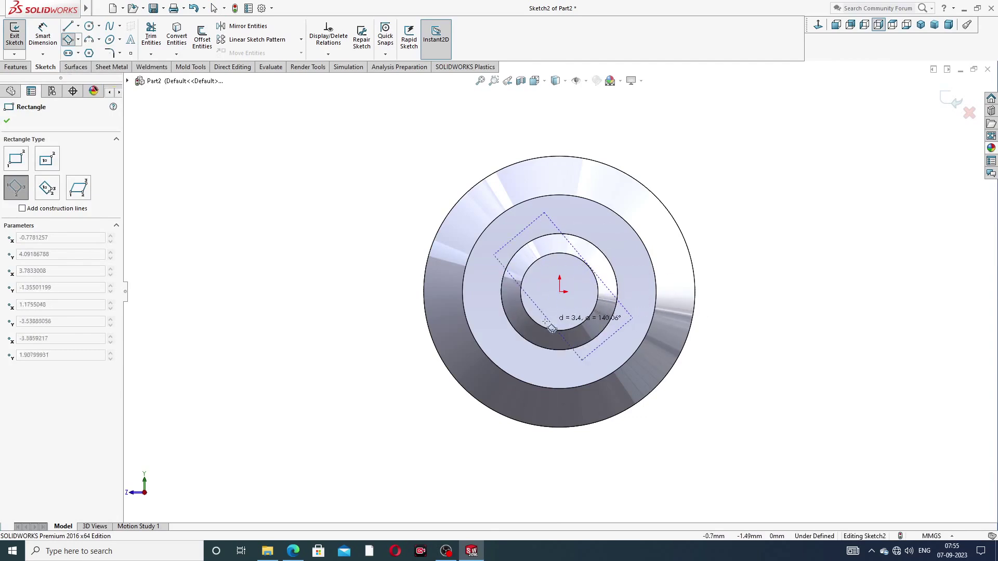
pyautogui.rightClick(713, 161)
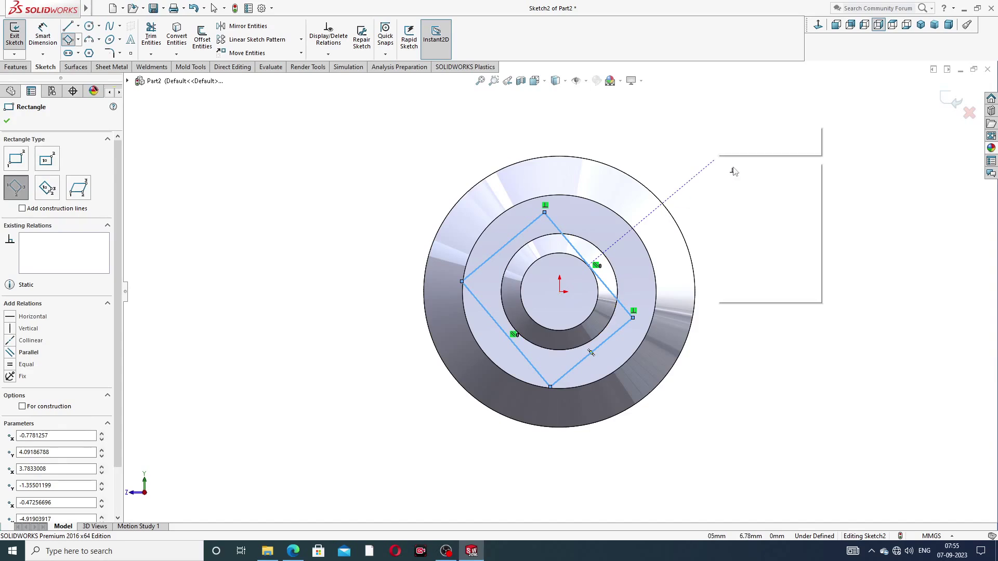
pyautogui.click(741, 170)
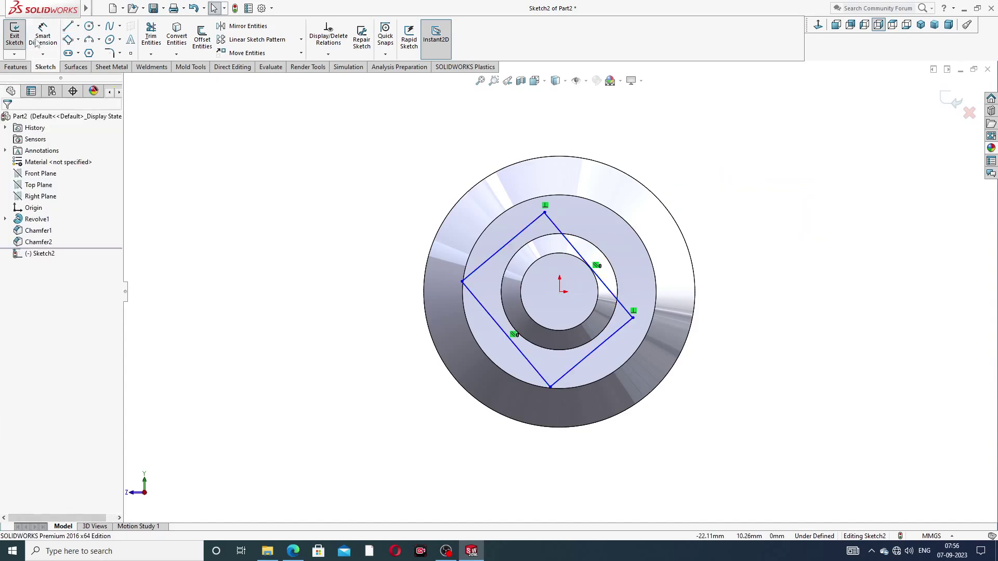
# Draw two construction centerlines joining the opposite corners of the tilted rectangle
pyautogui.click(78, 26)
pyautogui.click(83, 49)
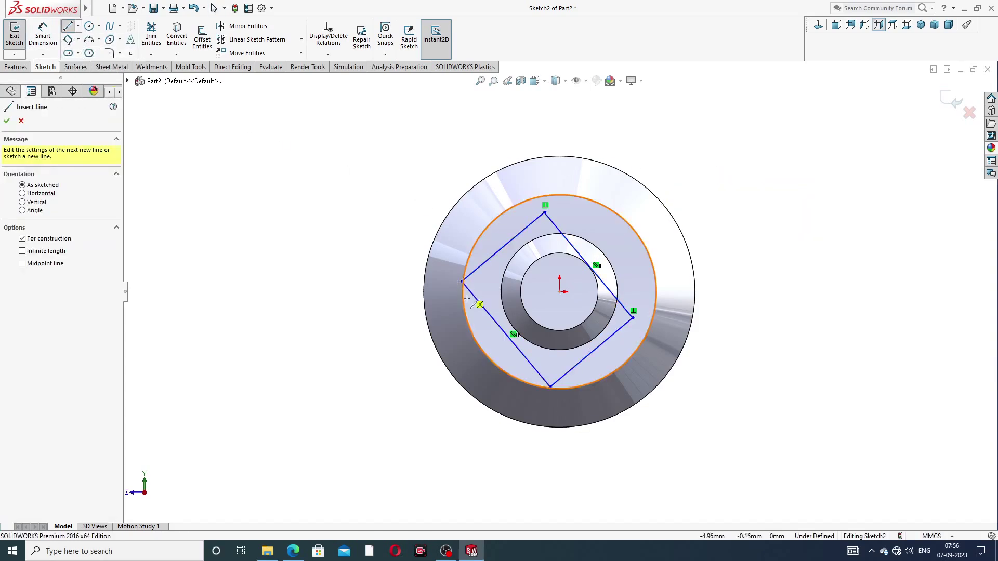
pyautogui.moveTo(462, 281)
pyautogui.mouseDown()
pyautogui.moveTo(650, 320)
pyautogui.moveTo(634, 318)
pyautogui.mouseUp()
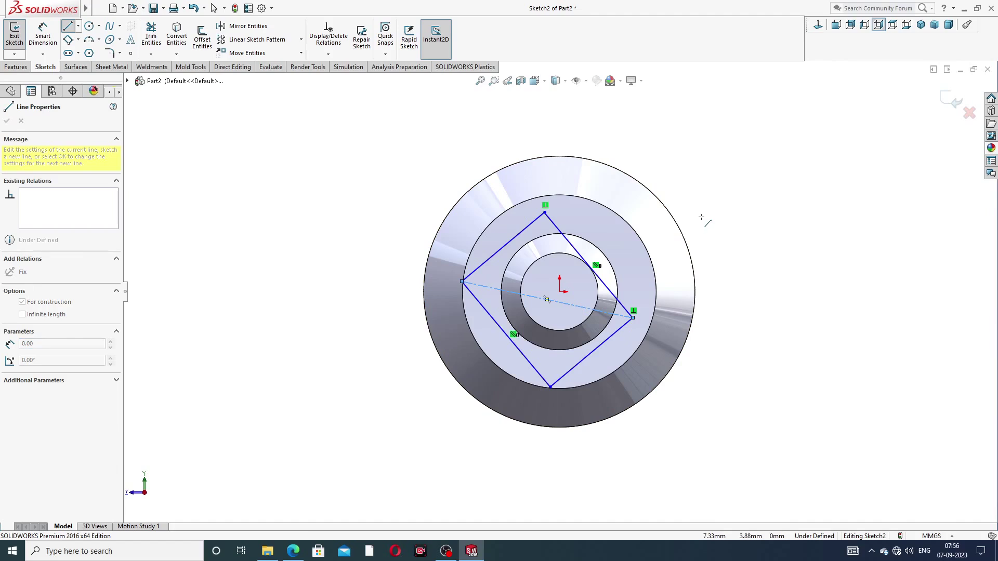
pyautogui.moveTo(545, 214); pyautogui.dragTo(550, 387)
pyautogui.rightClick(699, 218)
pyautogui.click(715, 222)
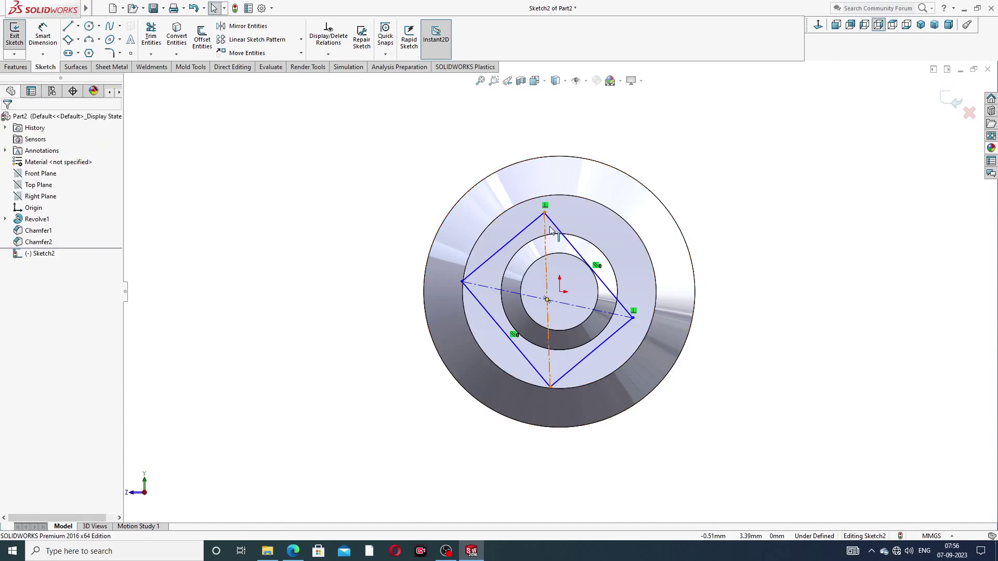
# Apply an Equal relation to two adjacent sides of the tilted rectangle to make it a square
pyautogui.click(521, 236)
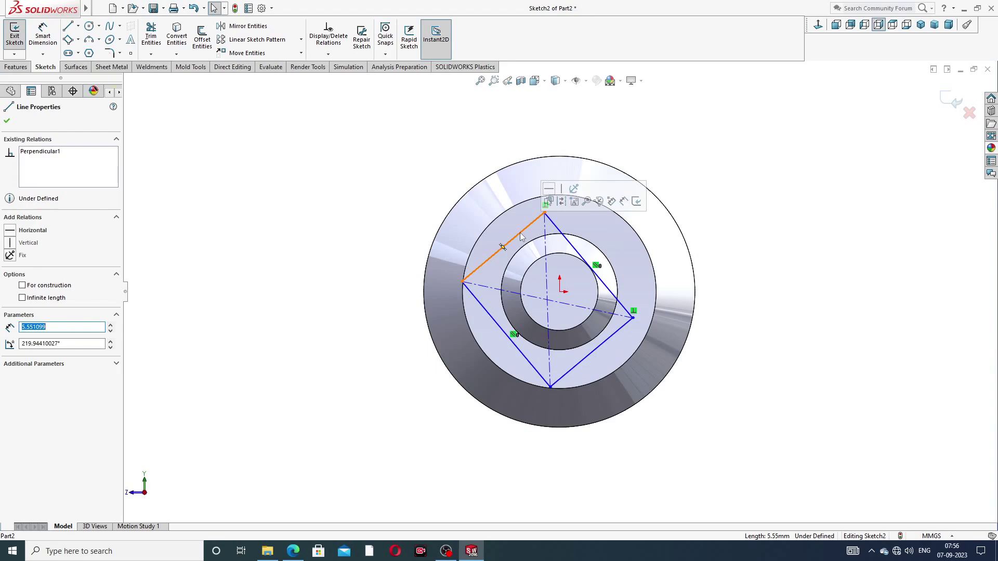
pyautogui.keyDown('ctrl'); pyautogui.click(563, 235); pyautogui.keyUp('ctrl')
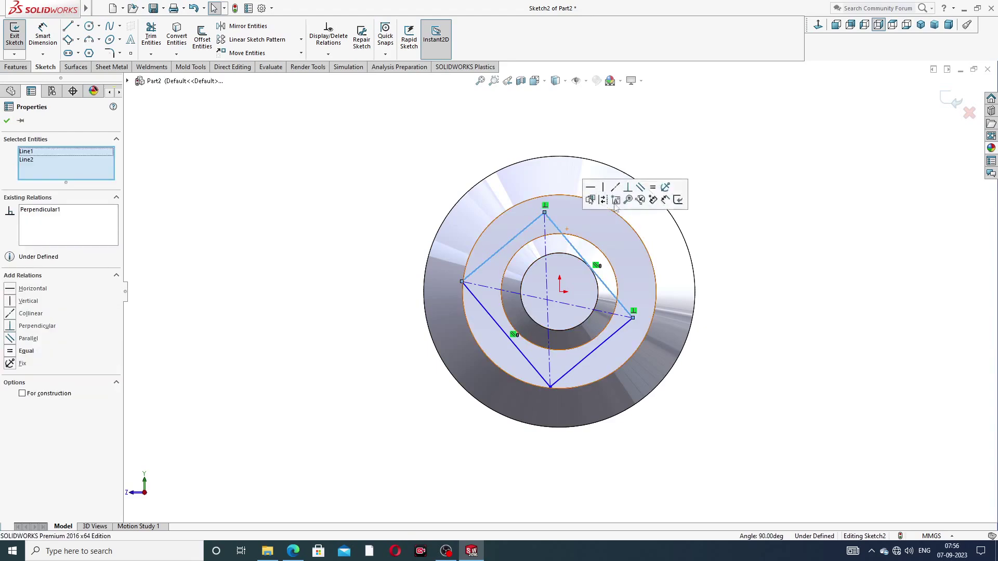
pyautogui.click(659, 193)
pyautogui.click(722, 166)
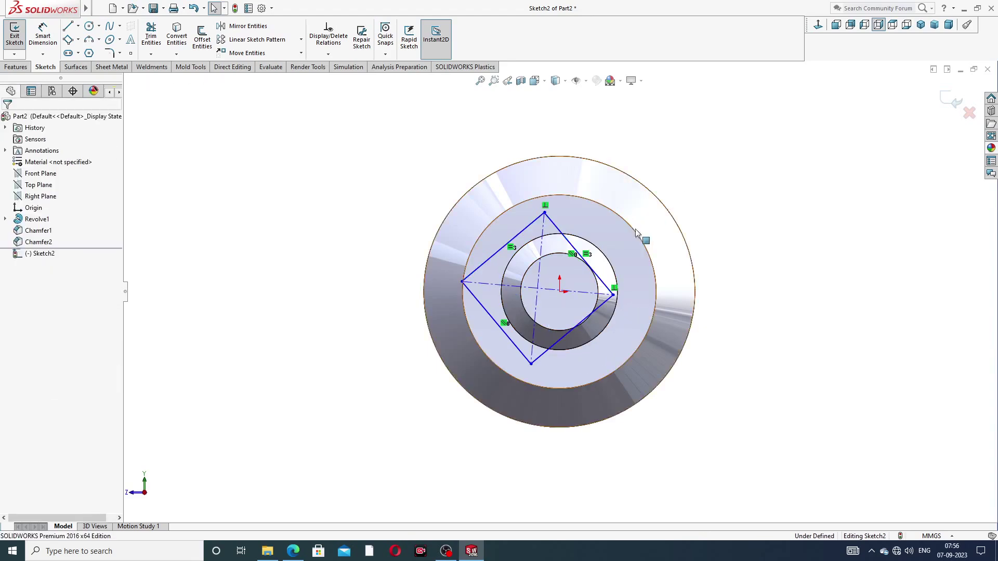
# Make the upright construction diagonal of the square vertical and constrain its midpoint to the origin
pyautogui.click(540, 276)
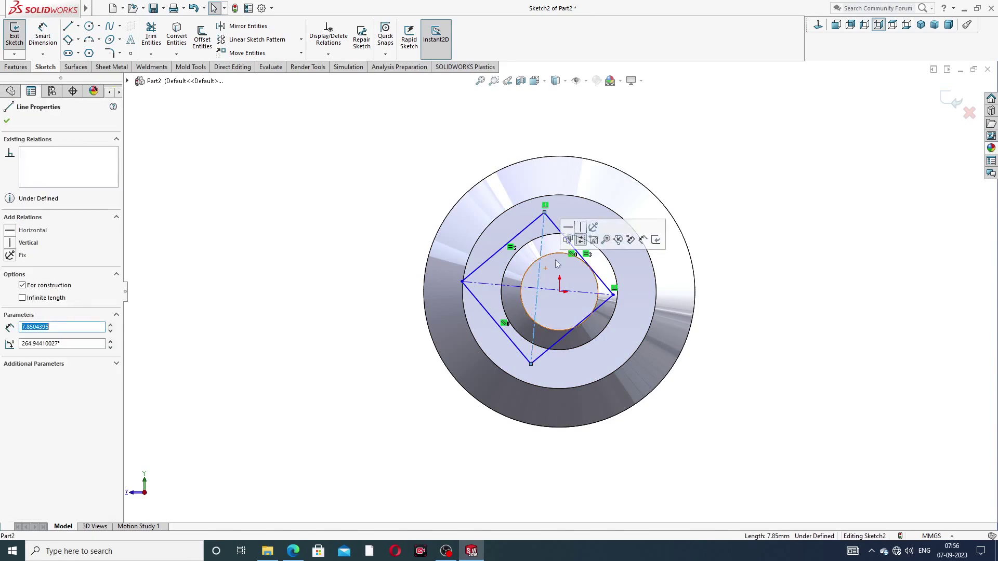
pyautogui.click(580, 230)
pyautogui.press('Escape')
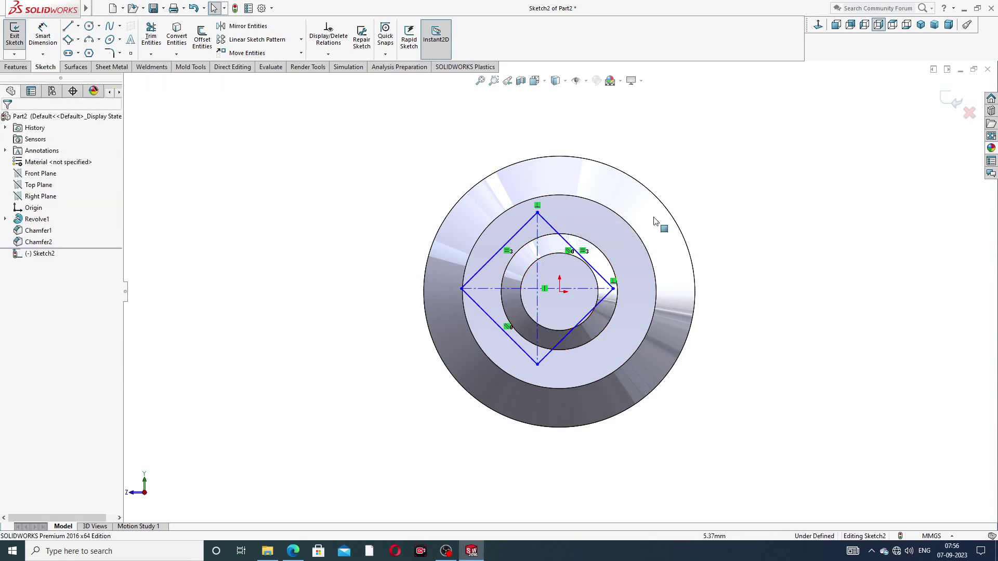
pyautogui.click(539, 276)
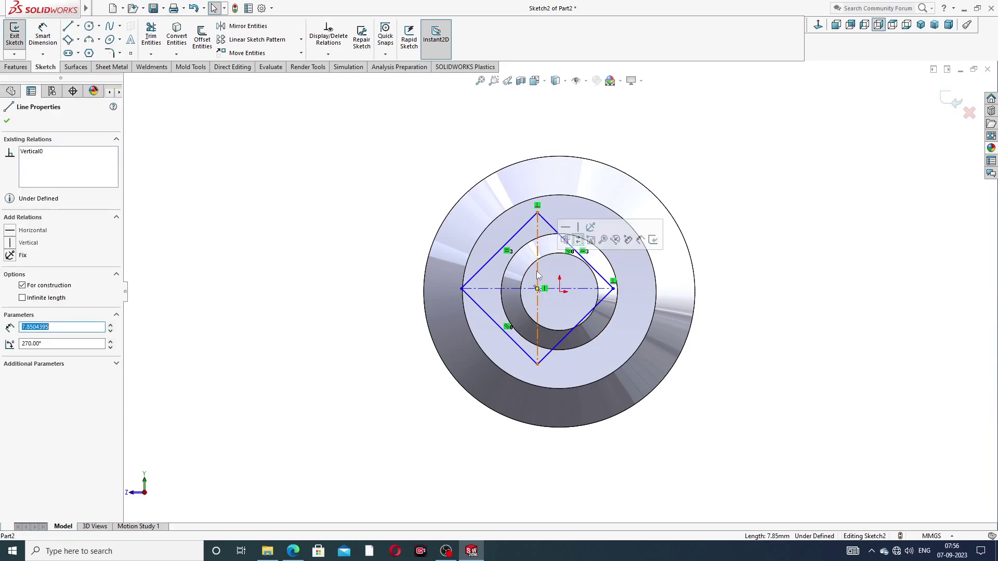
pyautogui.keyDown('ctrl'); pyautogui.click(561, 293); pyautogui.keyUp('ctrl')
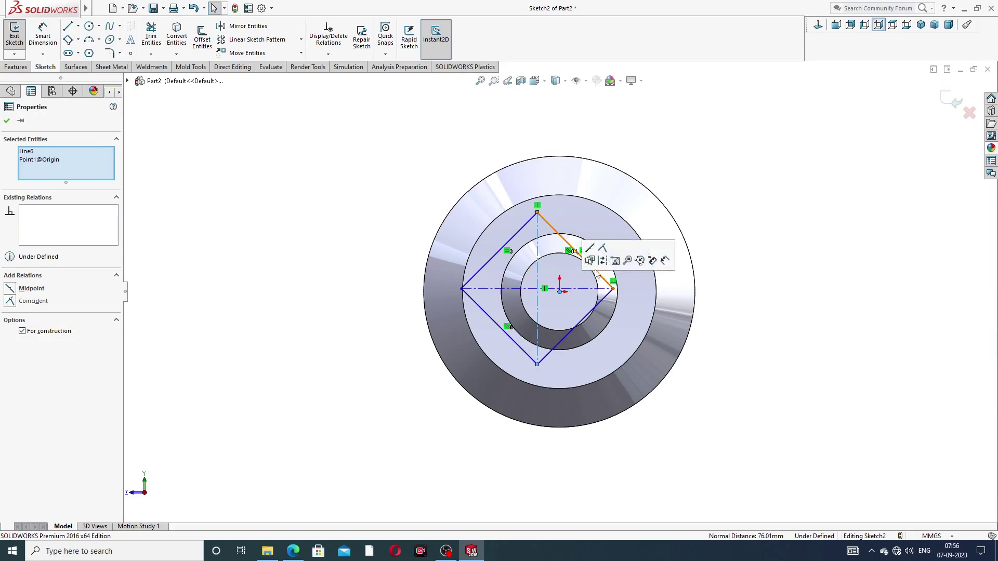
pyautogui.click(590, 260)
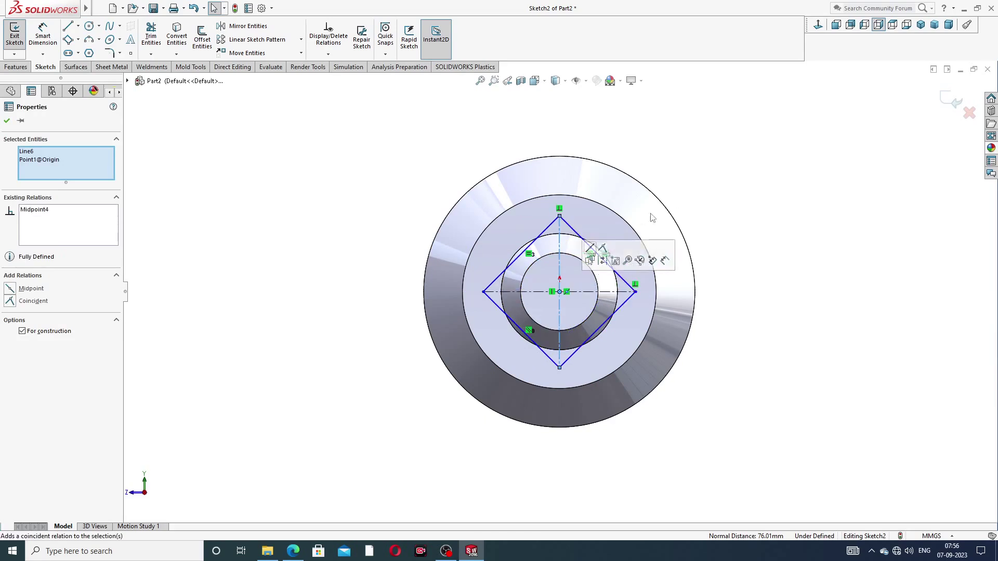
pyautogui.click(684, 191)
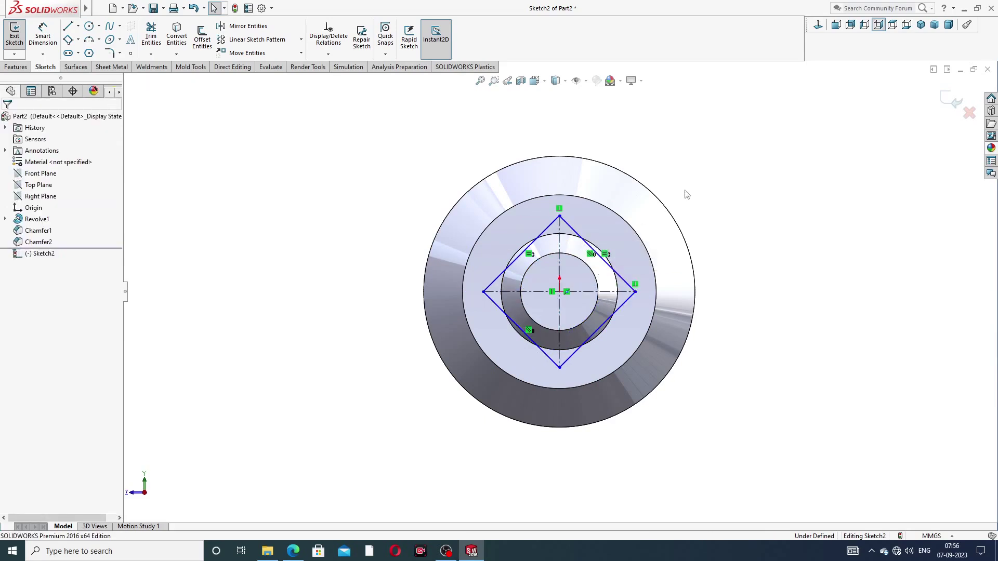
# Dimension one side of the tilted square to 8 mm
pyautogui.click(43, 37)
pyautogui.click(545, 234)
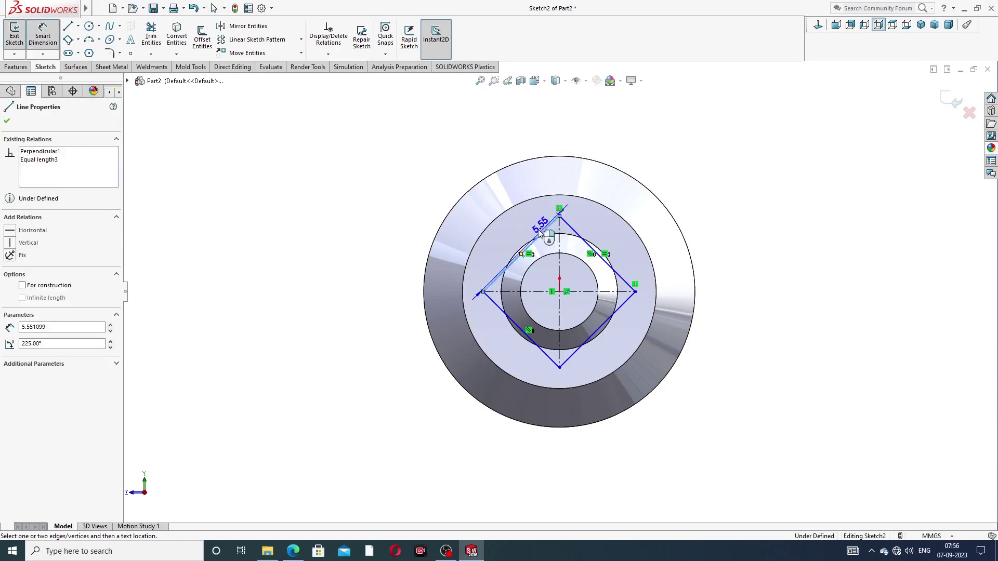
pyautogui.click(514, 237)
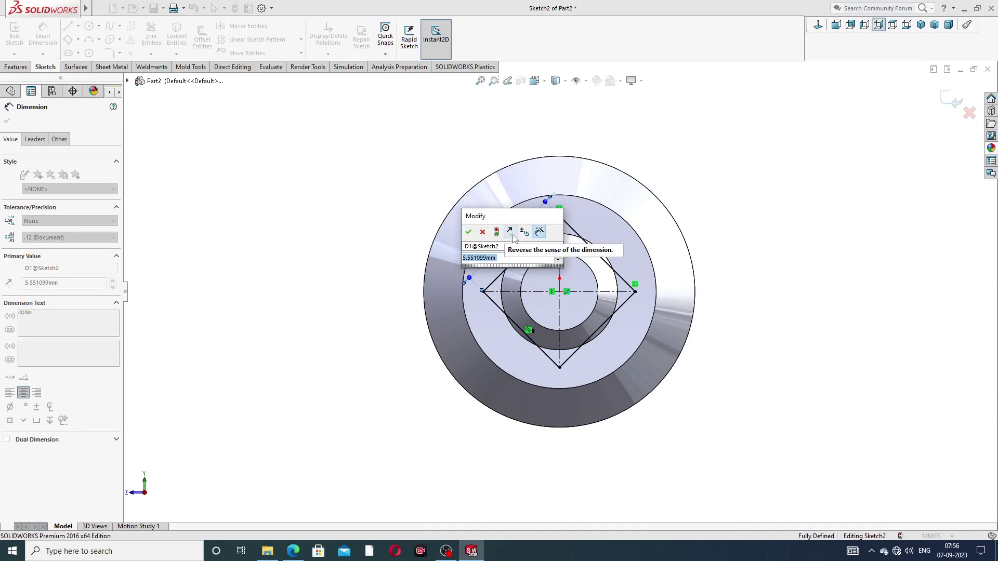
pyautogui.write('8')
pyautogui.press('Return')
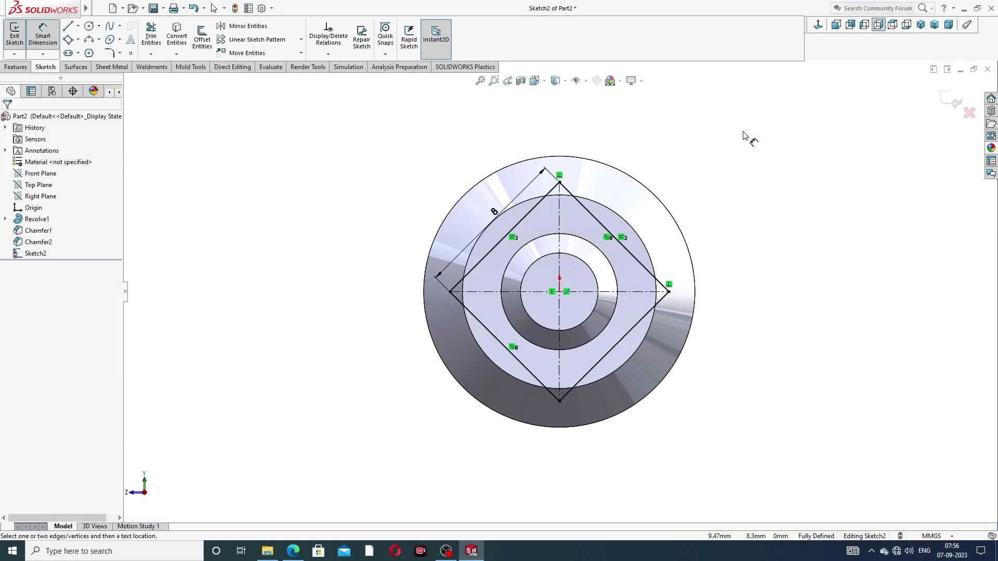
pyautogui.rightClick(727, 153)
pyautogui.click(759, 136)
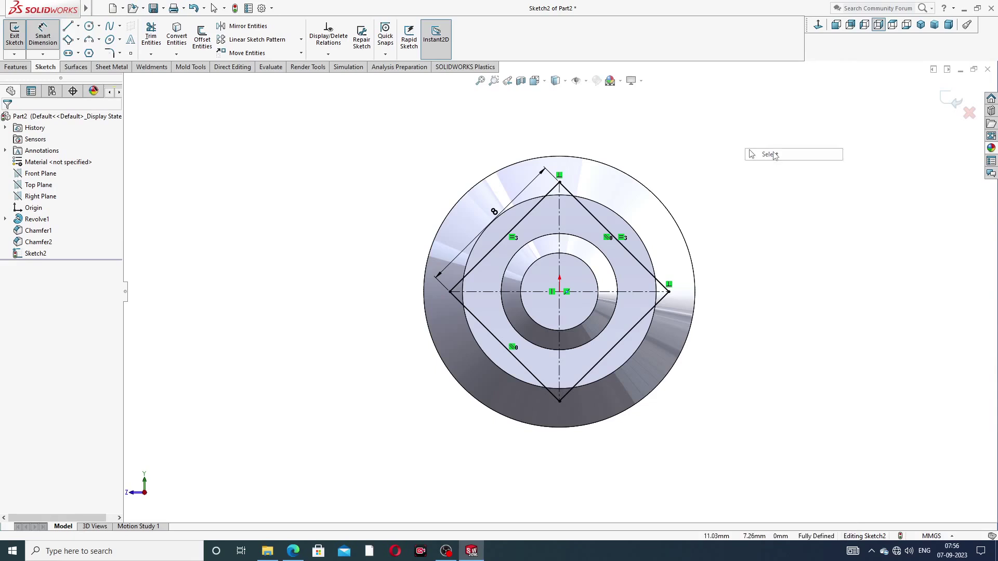
# Cut-extrude the square sketch to a blind depth of 7 mm, flipping the side to cut so only material outside it is removed
pyautogui.click(15, 67)
pyautogui.click(156, 41)
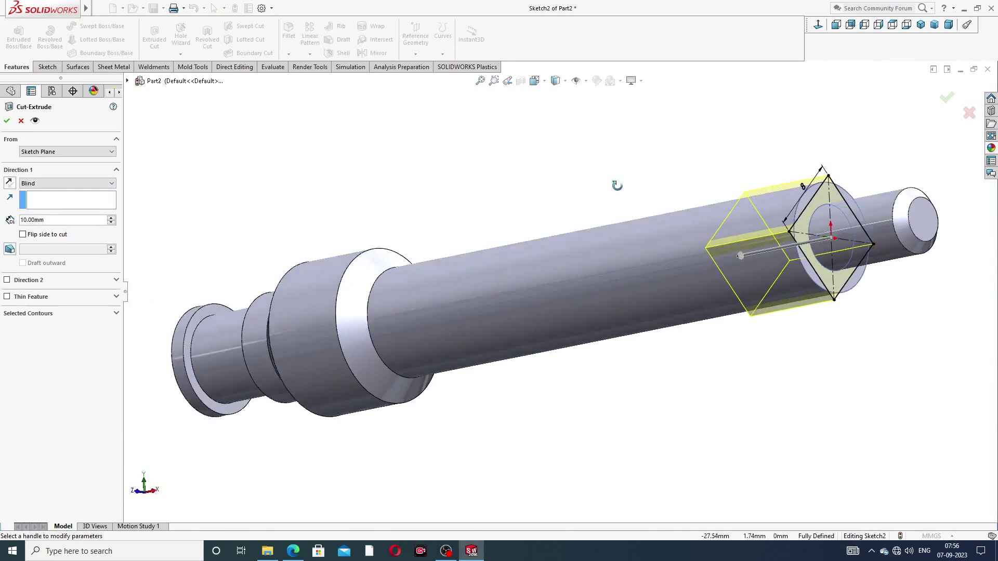
pyautogui.doubleClick(47, 221)
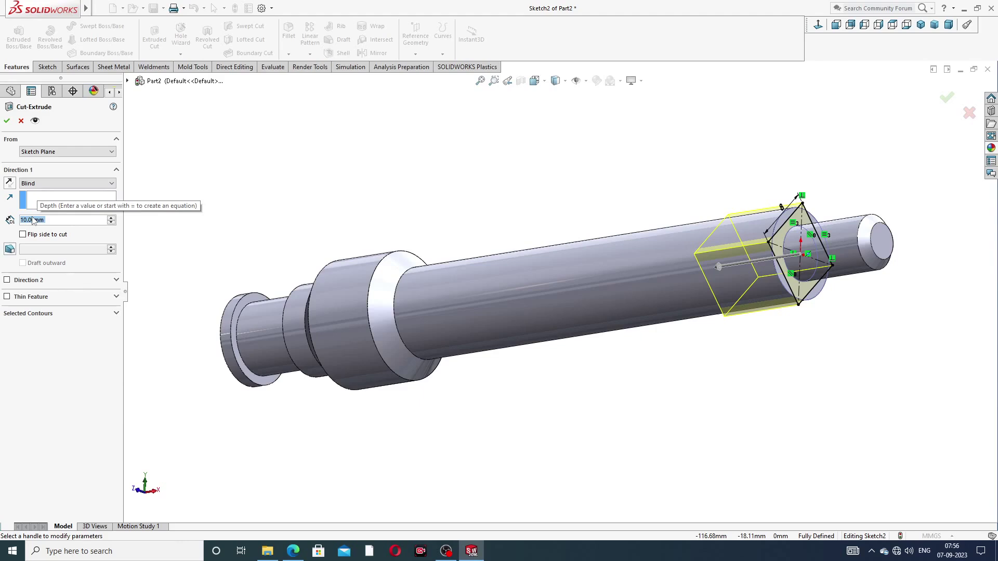
pyautogui.write('7')
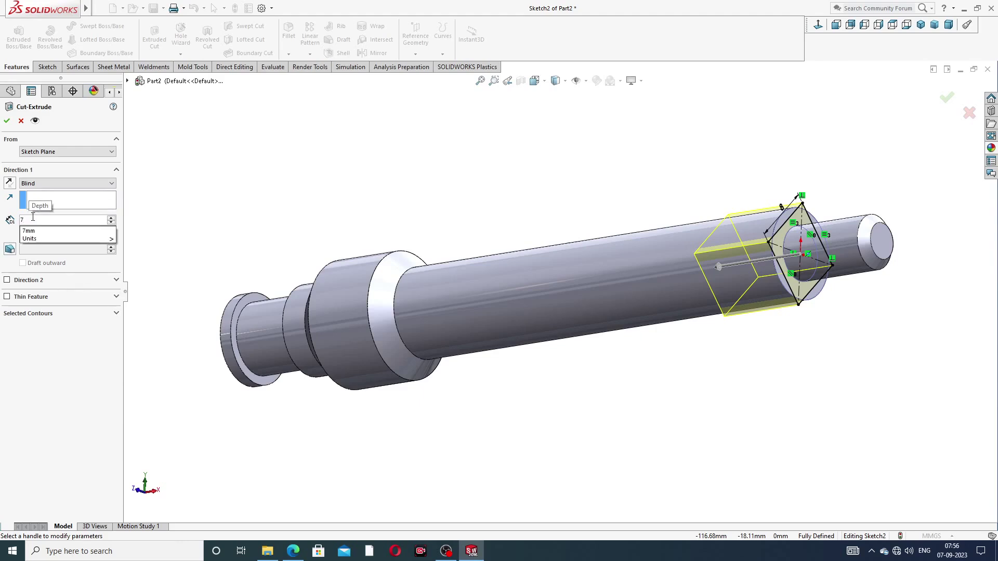
pyautogui.press('Return')
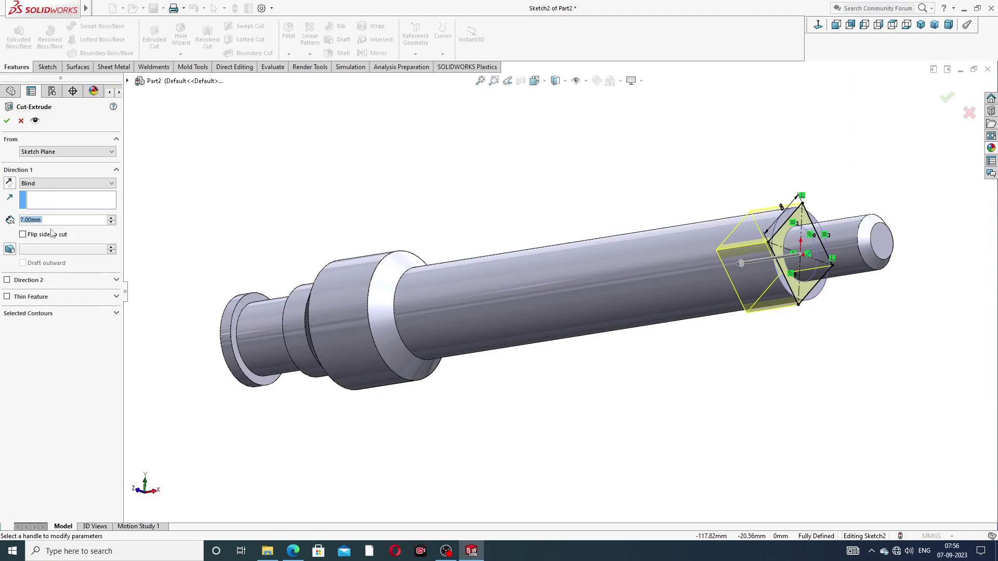
pyautogui.click(22, 235)
pyautogui.click(6, 123)
pyautogui.moveTo(555, 220); pyautogui.dragTo(681, 131, button='middle')
pyautogui.scroll(-1, 655, 276)
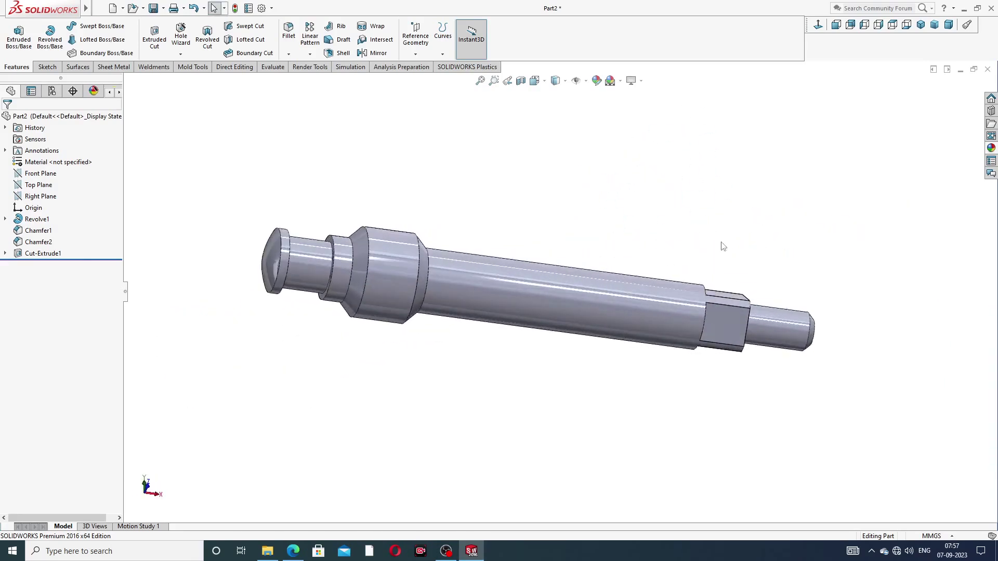
# Apply the chromium plate appearance to the spindle and show it in isometric view
pyautogui.click(990, 149)
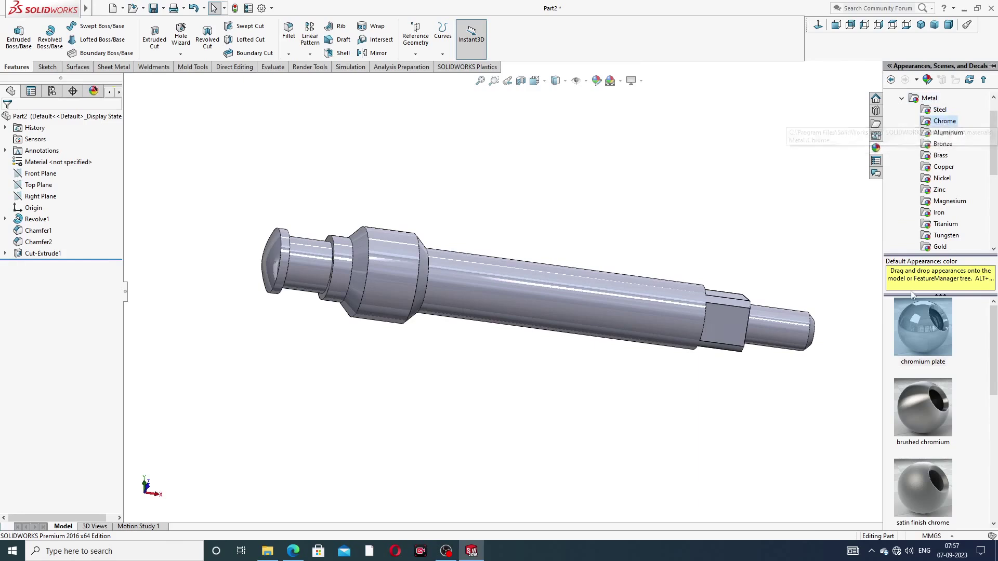
pyautogui.doubleClick(916, 335)
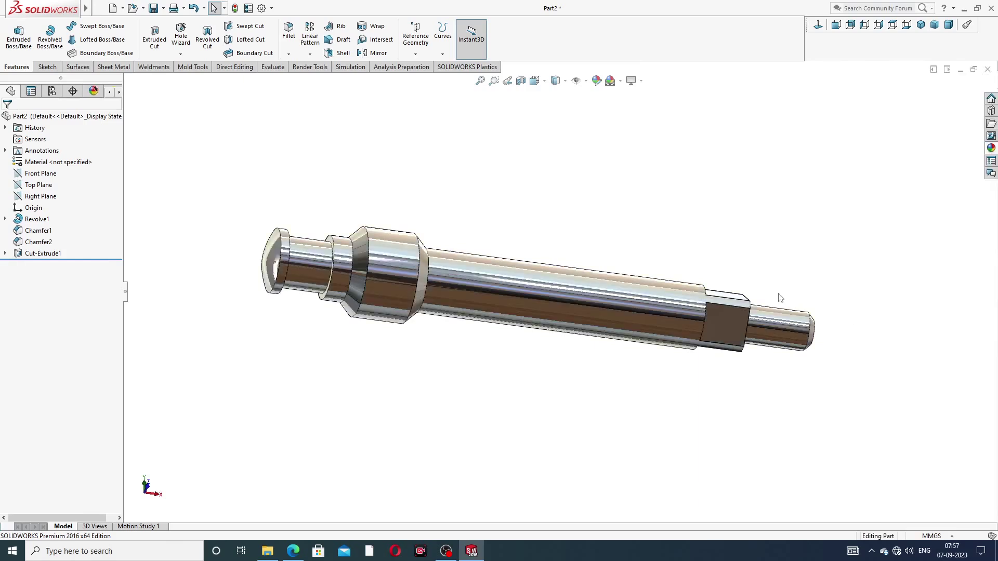
pyautogui.moveTo(777, 292); pyautogui.dragTo(775, 251, button='middle')
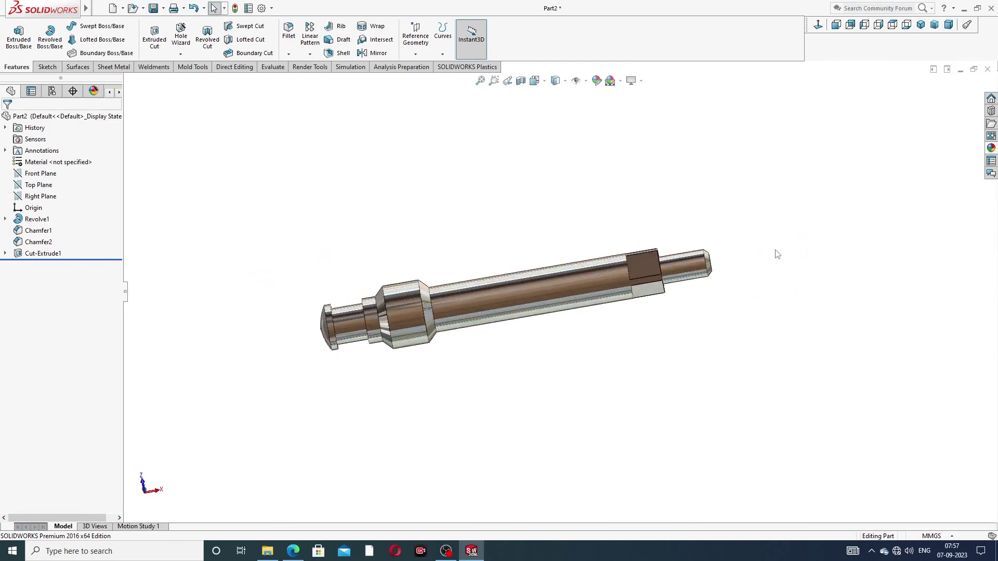
pyautogui.click(920, 25)
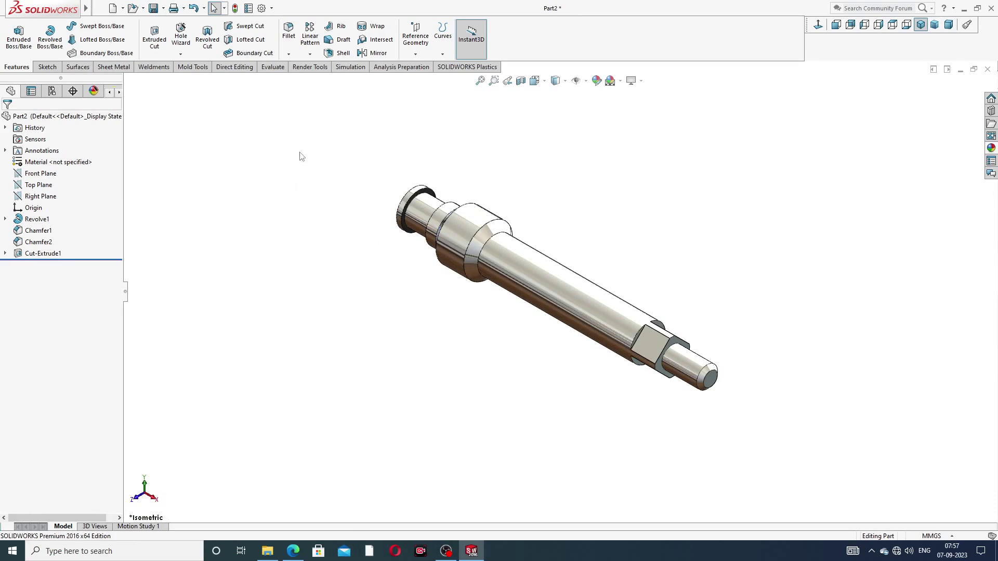
# Enable Shaded cosmetic threads in the document's Detailing properties
pyautogui.click(262, 9)
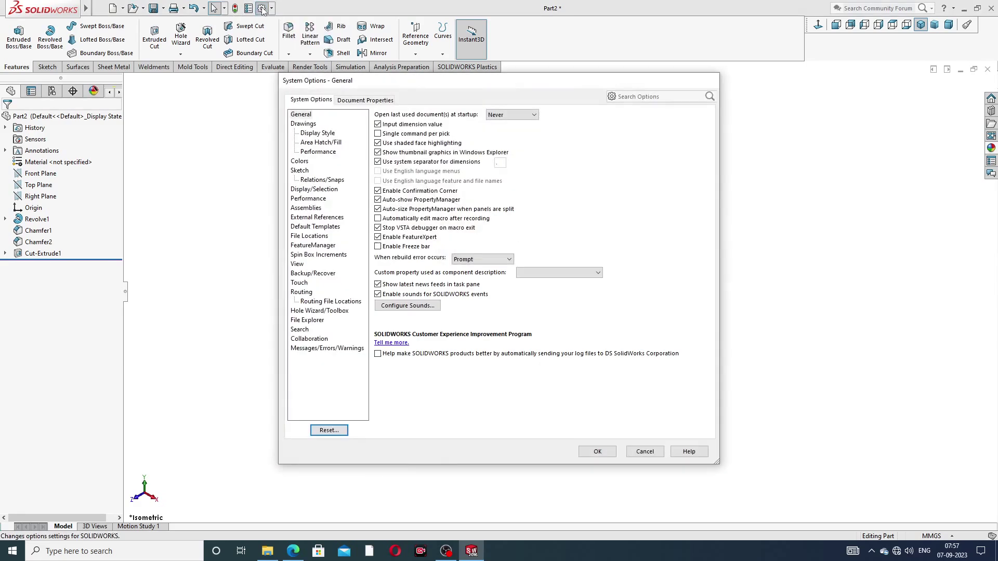
pyautogui.click(358, 102)
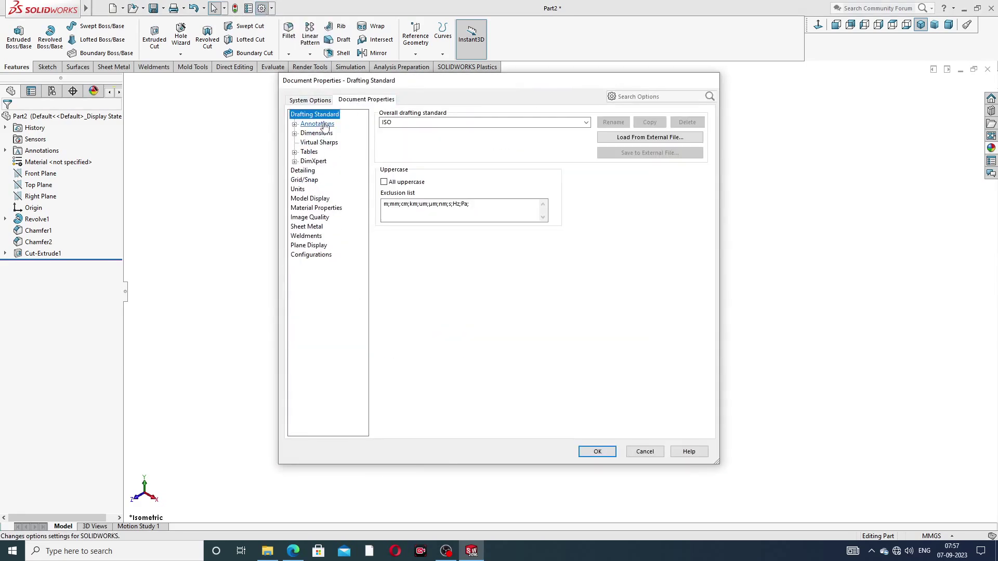
pyautogui.click(303, 171)
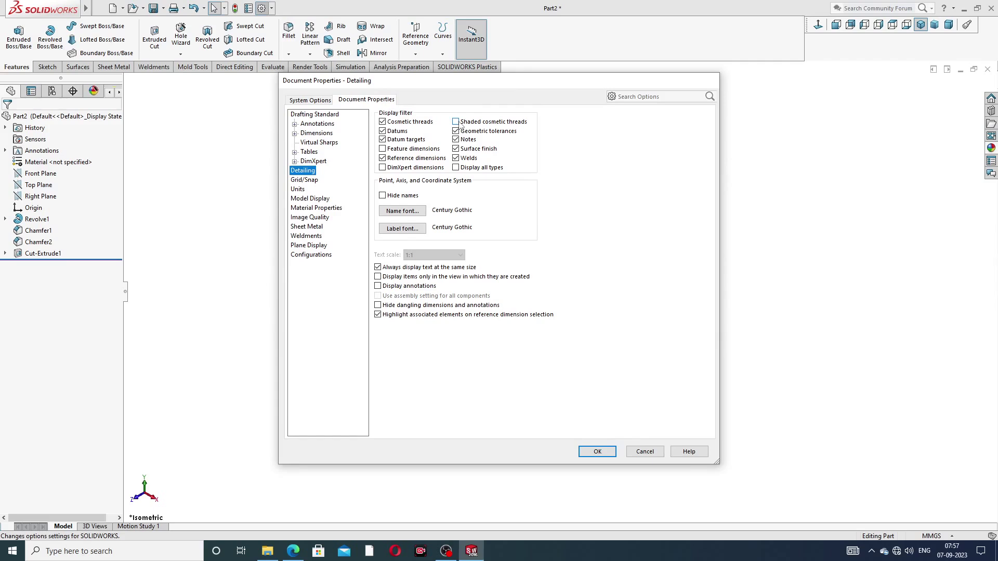
pyautogui.click(456, 123)
pyautogui.click(597, 451)
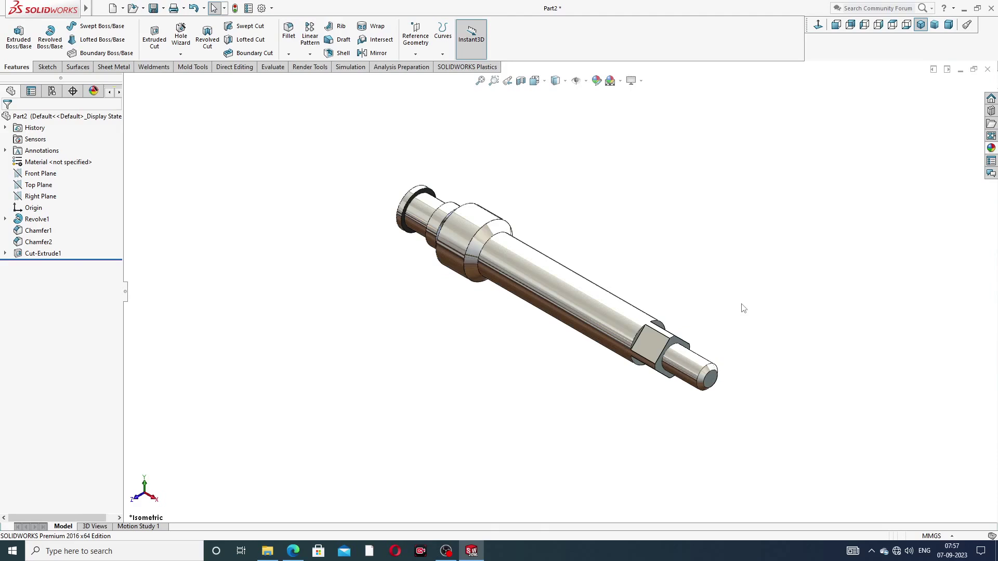
# Start a Cosmetic Thread on the circular edge where the spindle's thin end meets its tip chamfer
pyautogui.moveTo(713, 401); pyautogui.dragTo(726, 333, button='middle')
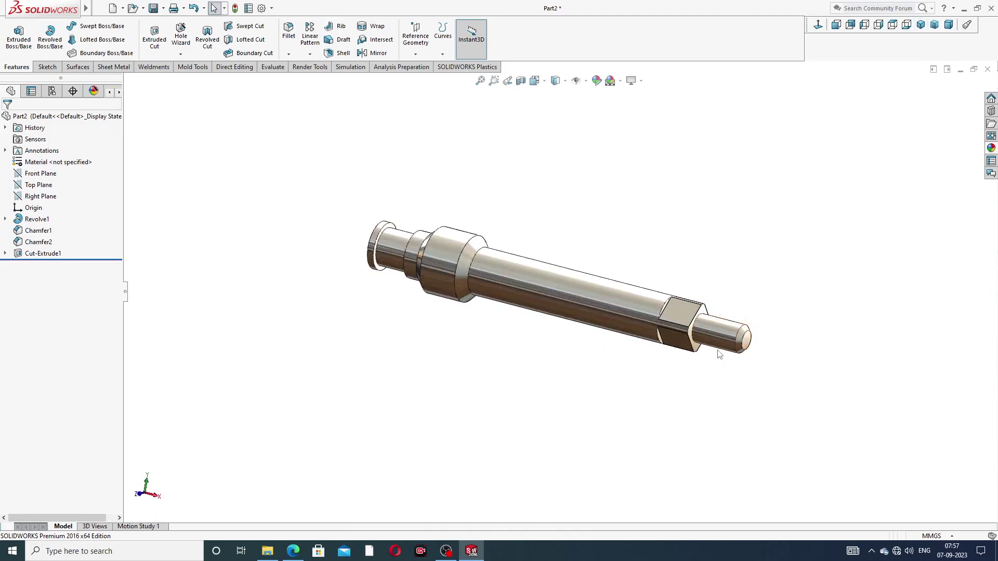
pyautogui.scroll(-1, 726, 332)
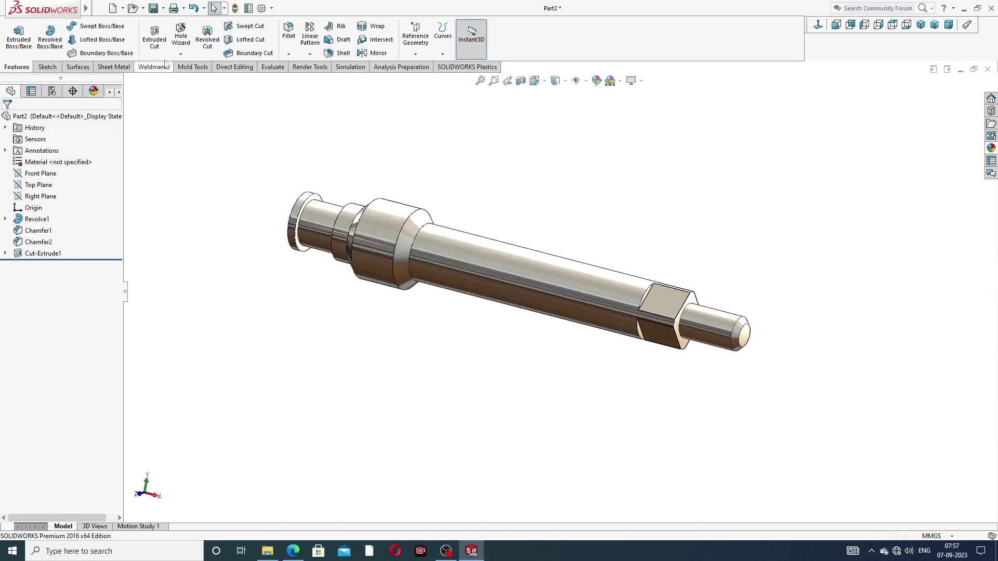
pyautogui.click(180, 54)
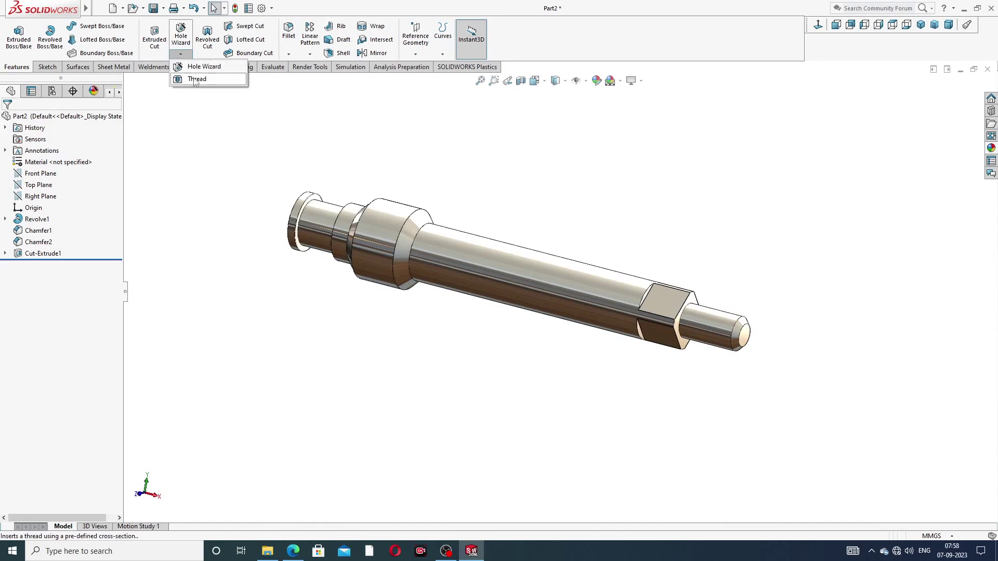
pyautogui.moveTo(85, 10)
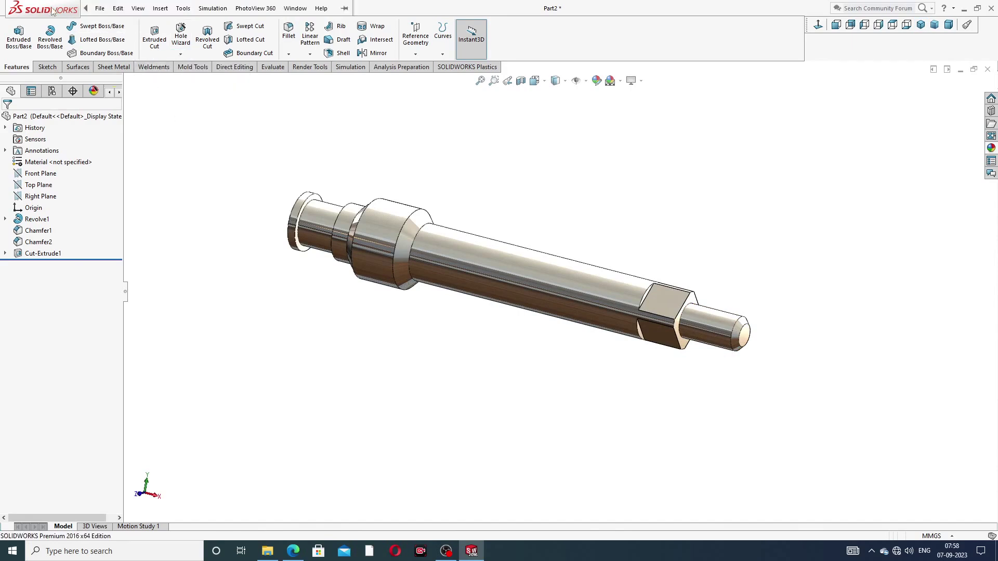
pyautogui.click(160, 9)
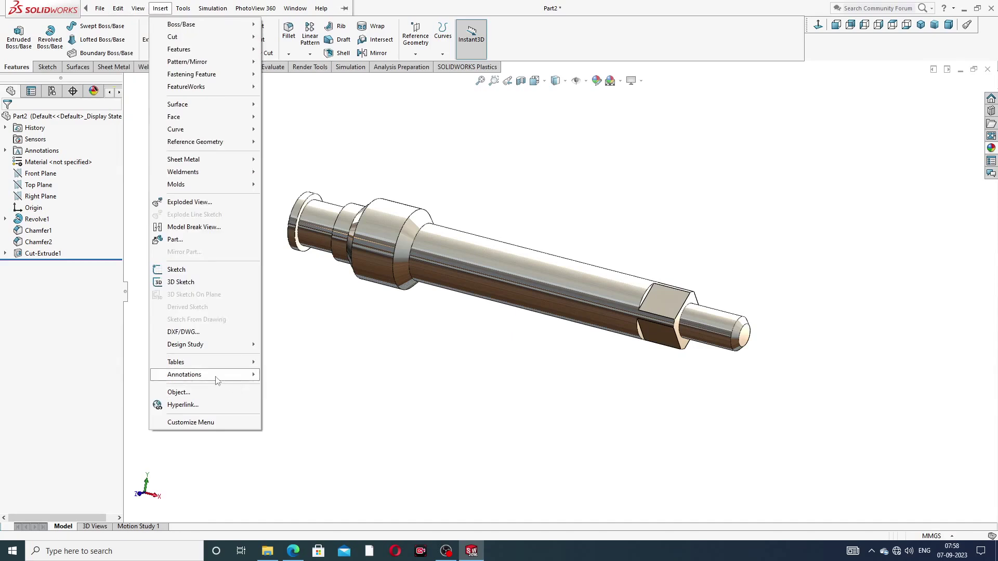
pyautogui.moveTo(244, 375)
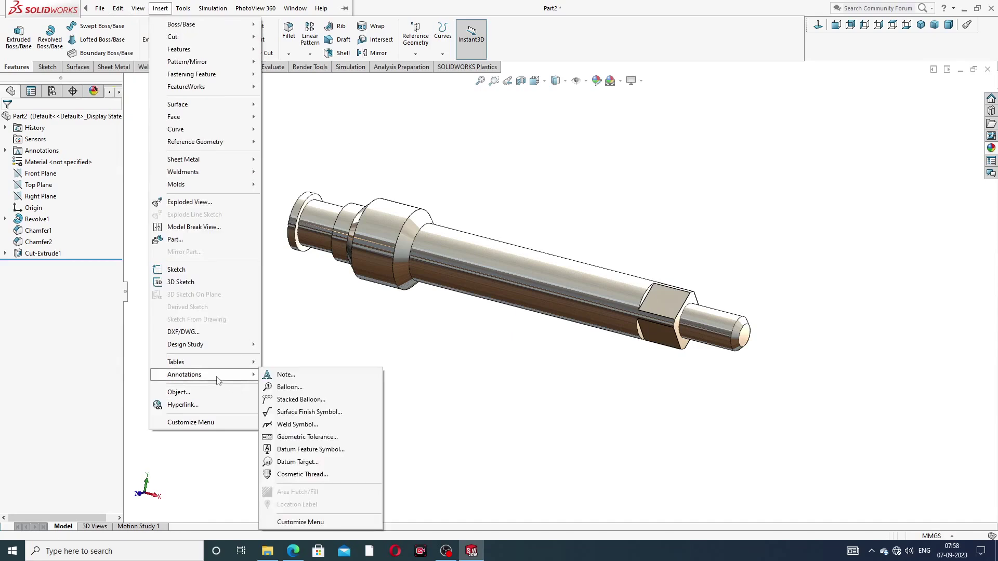
pyautogui.click(303, 474)
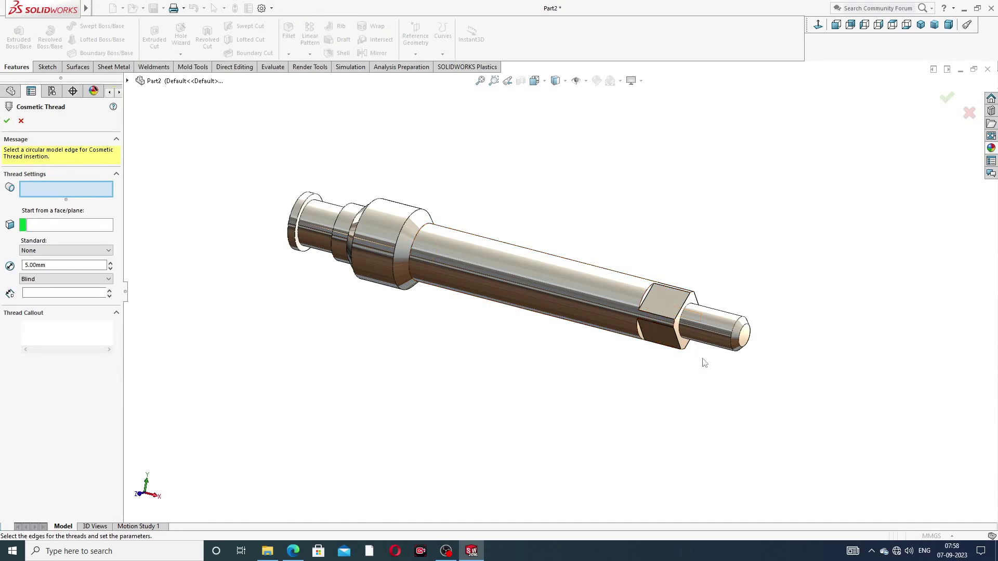
pyautogui.scroll(-3, 746, 335)
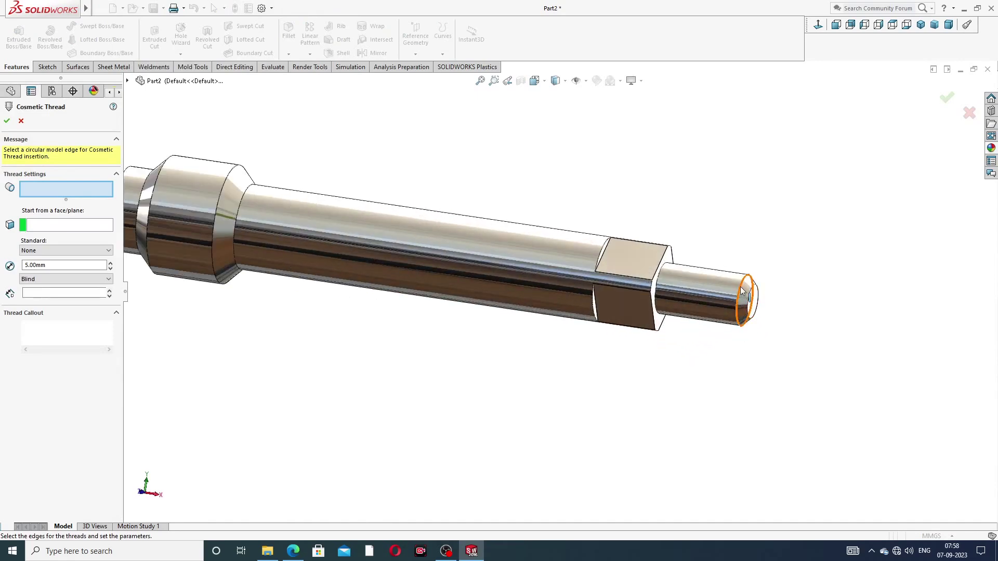
pyautogui.click(742, 292)
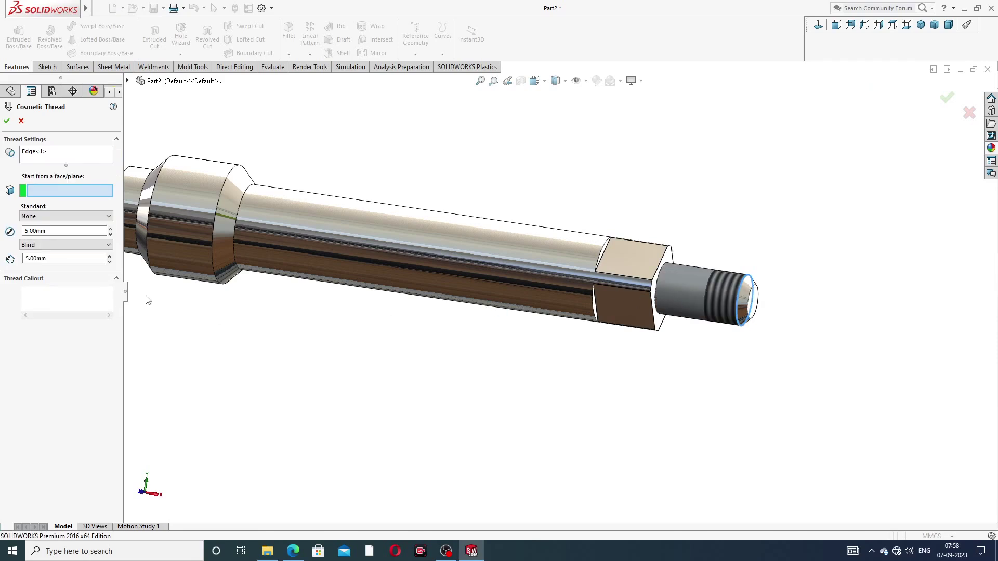
# Set the cosmetic thread's minor diameter to 5.5 mm and keep its end condition Blind
pyautogui.click(47, 230)
pyautogui.write('6')
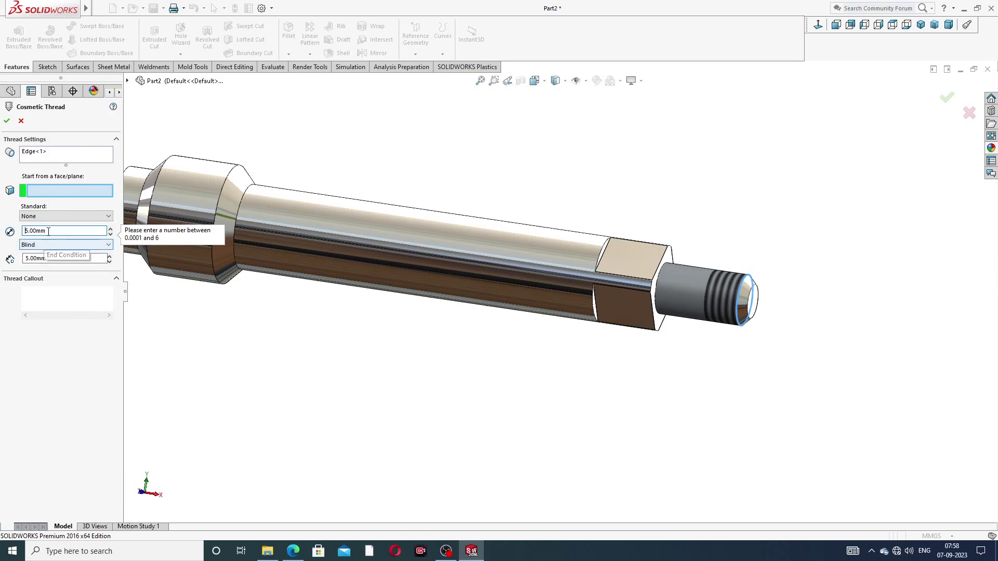
pyautogui.click(42, 247)
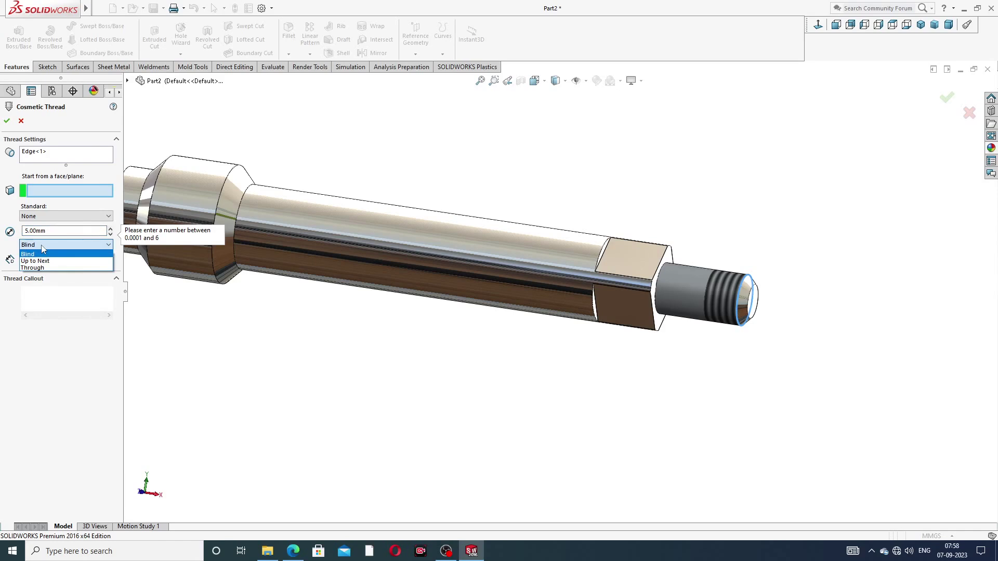
pyautogui.click(42, 253)
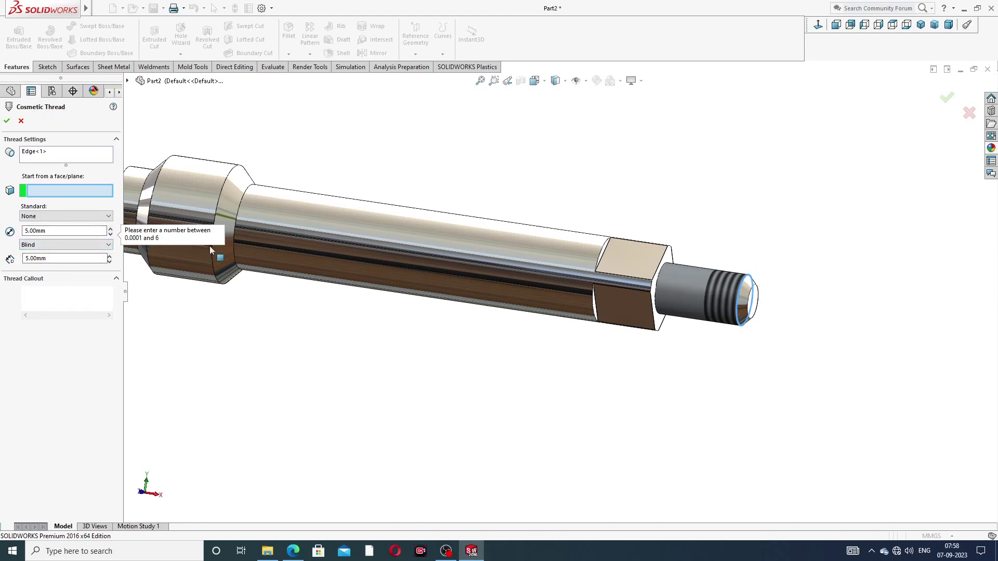
pyautogui.moveTo(104, 231); pyautogui.dragTo(2, 231)
pyautogui.write('5.5')
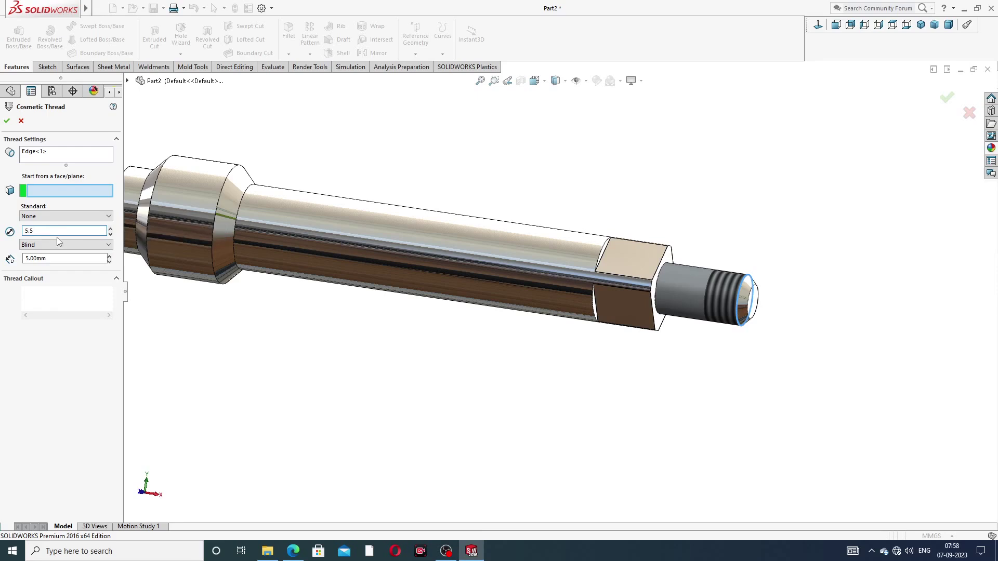
# Start the cosmetic thread from the flat end face at the spindle's chamfered tip and accept the feature
pyautogui.moveTo(750, 267)
pyautogui.mouseDown(button='middle')
pyautogui.moveTo(731, 225)
pyautogui.moveTo(740, 256)
pyautogui.mouseUp(button='middle')
pyautogui.click(739, 269)
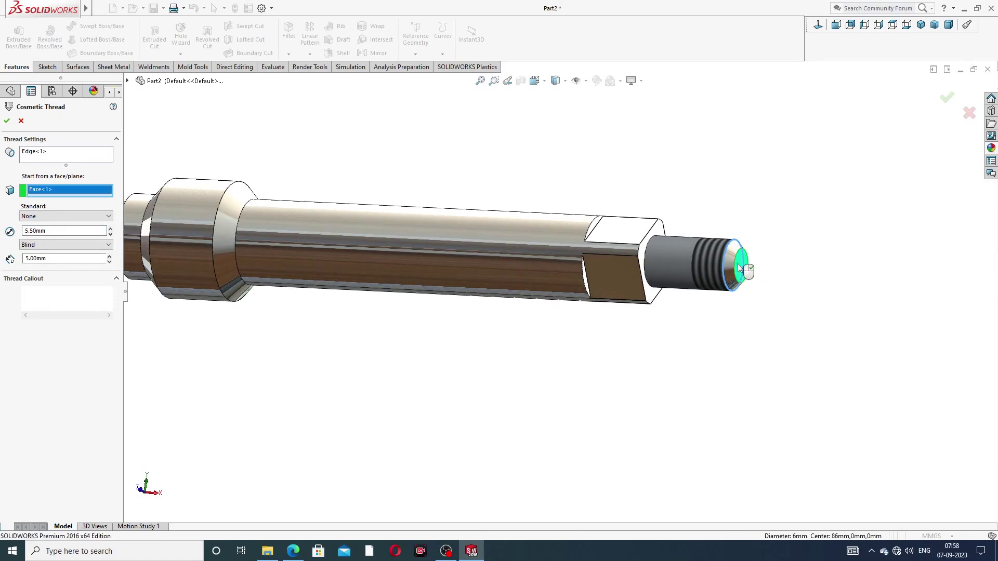
pyautogui.scroll(-1, 685, 257)
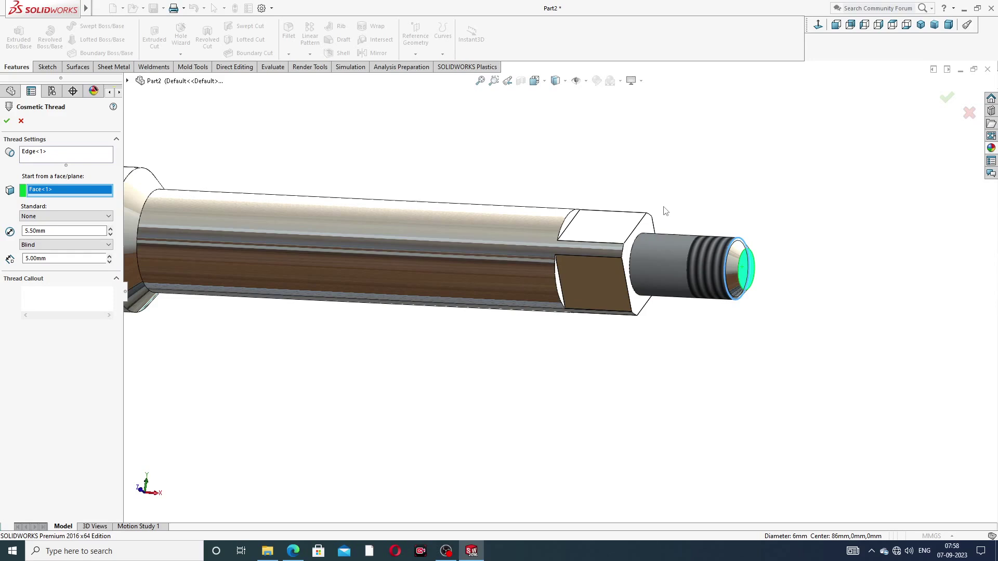
pyautogui.scroll(2, 668, 242)
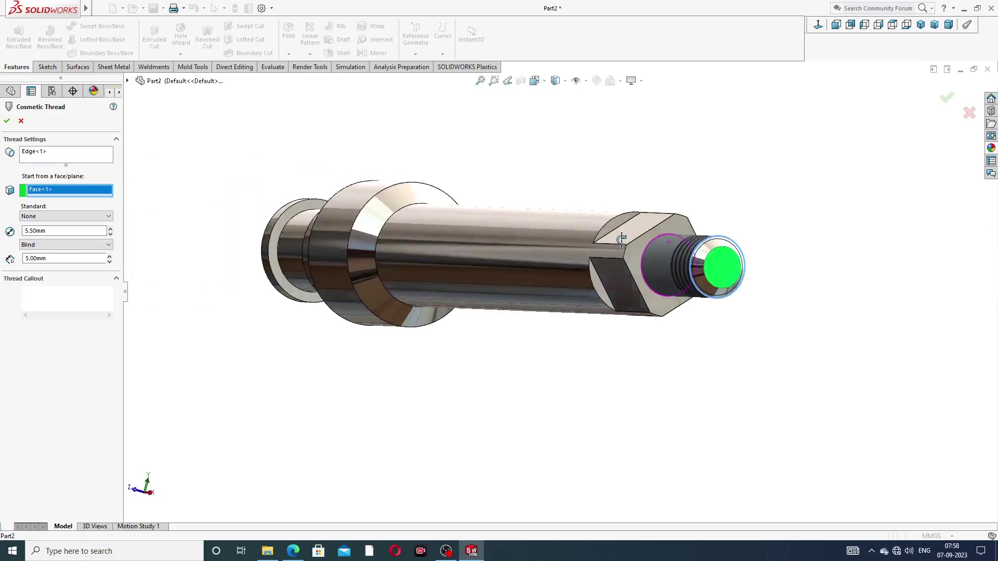
pyautogui.scroll(-2, 668, 241)
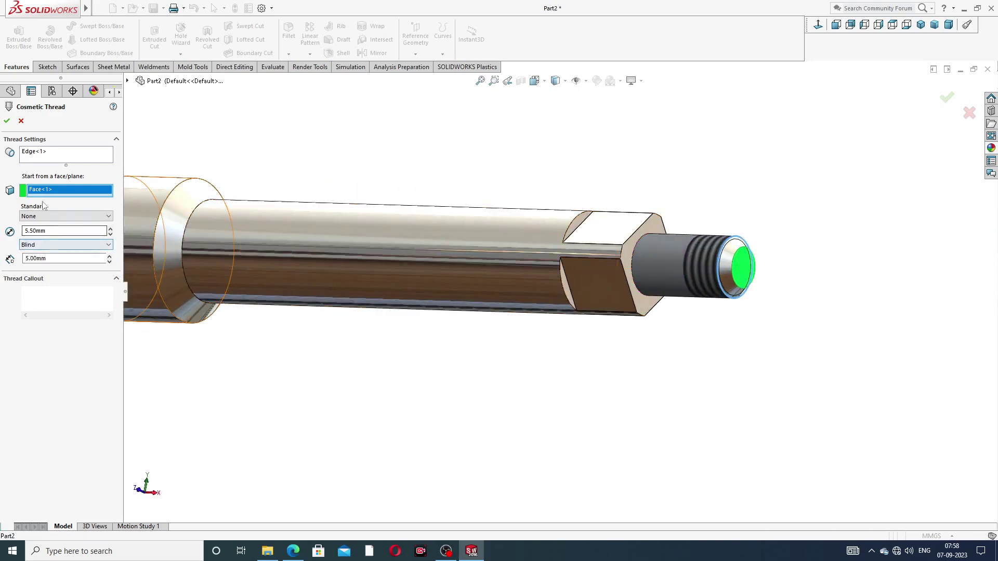
pyautogui.click(8, 121)
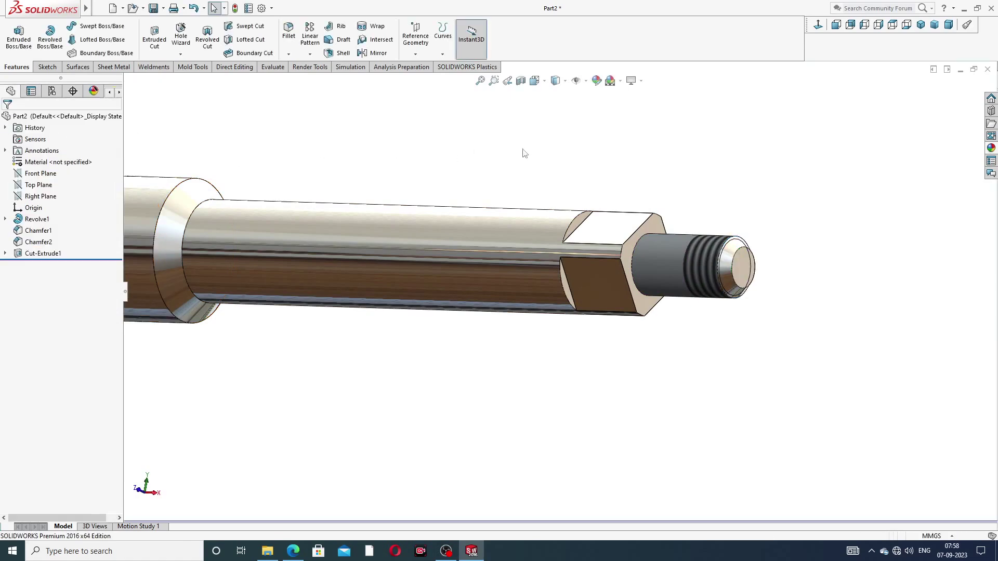
# Examine the threaded end and square section of the spindle, and show the part in isometric view
pyautogui.scroll(2, 540, 158)
pyautogui.moveTo(451, 211); pyautogui.dragTo(492, 163, button='middle')
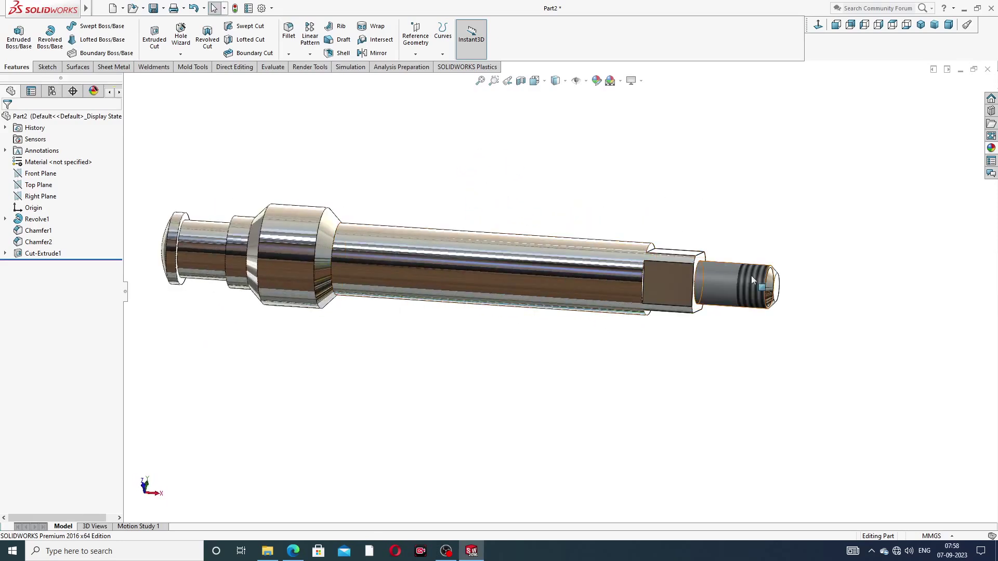
pyautogui.moveTo(588, 299); pyautogui.dragTo(590, 228, button='middle')
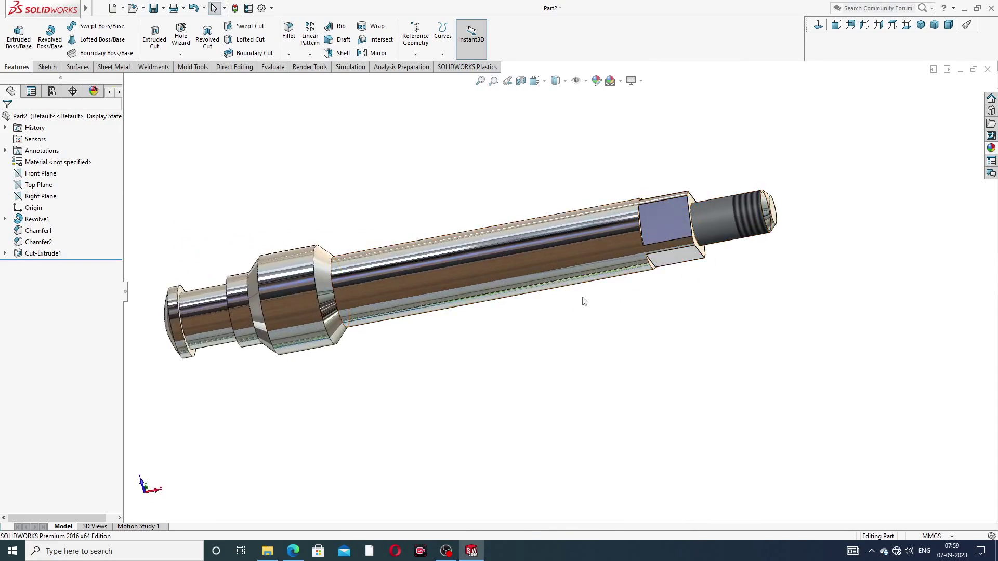
pyautogui.click(920, 24)
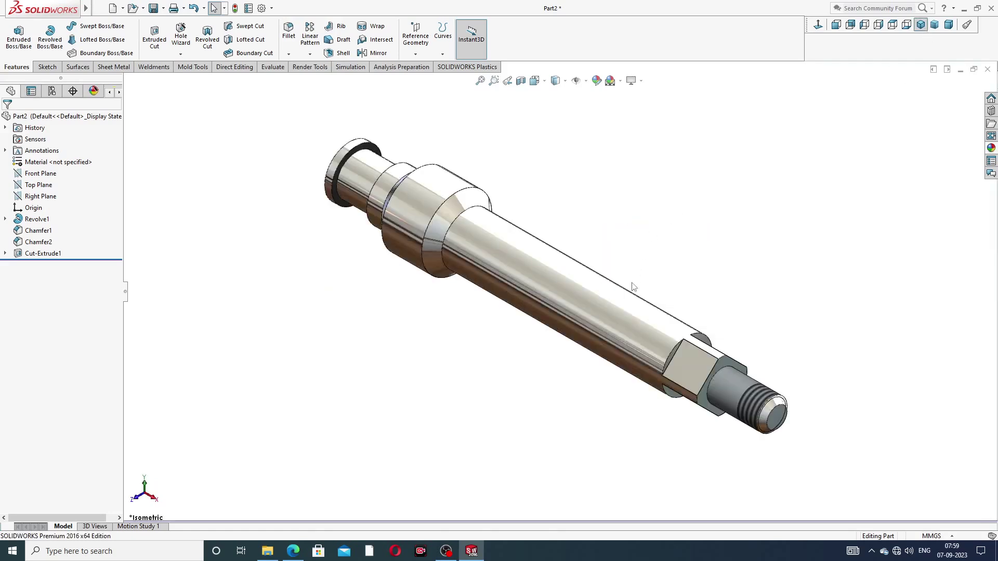